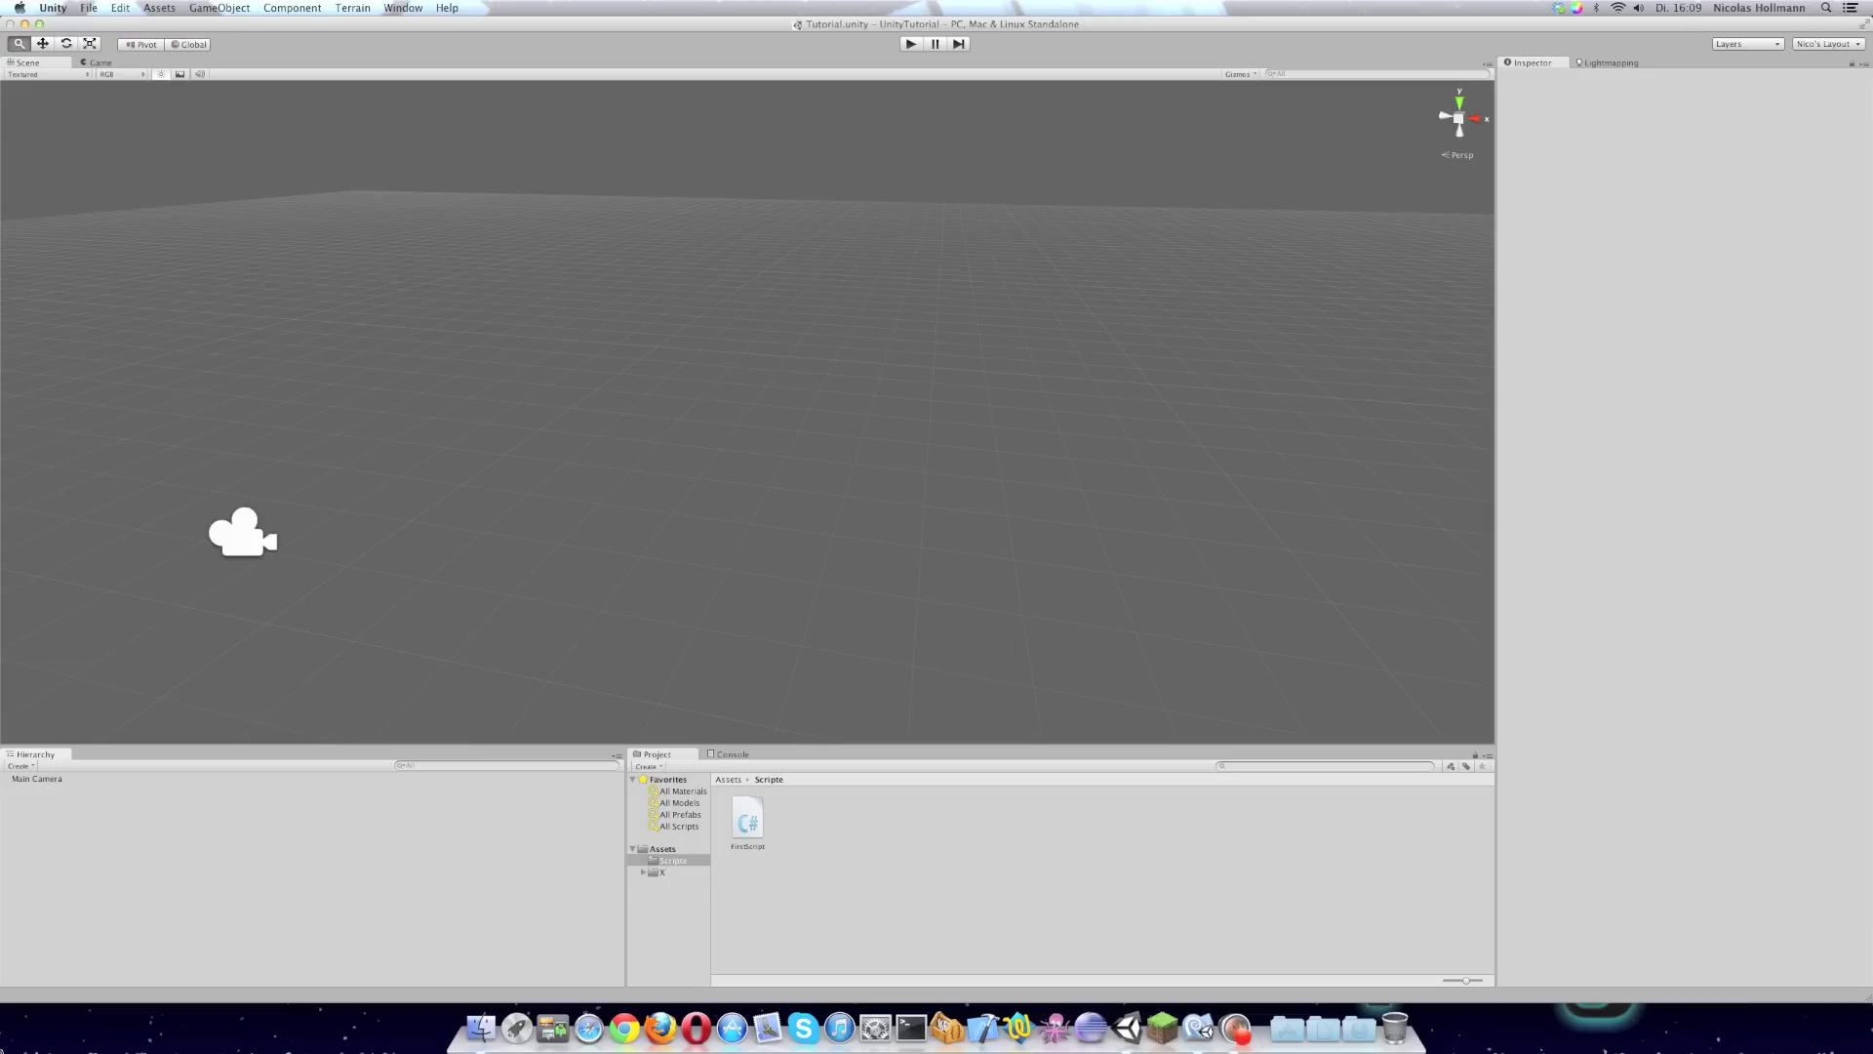
Glance at the Console, return to the Project's Scripts folder, and pan the Scene view across the grid
click(728, 755)
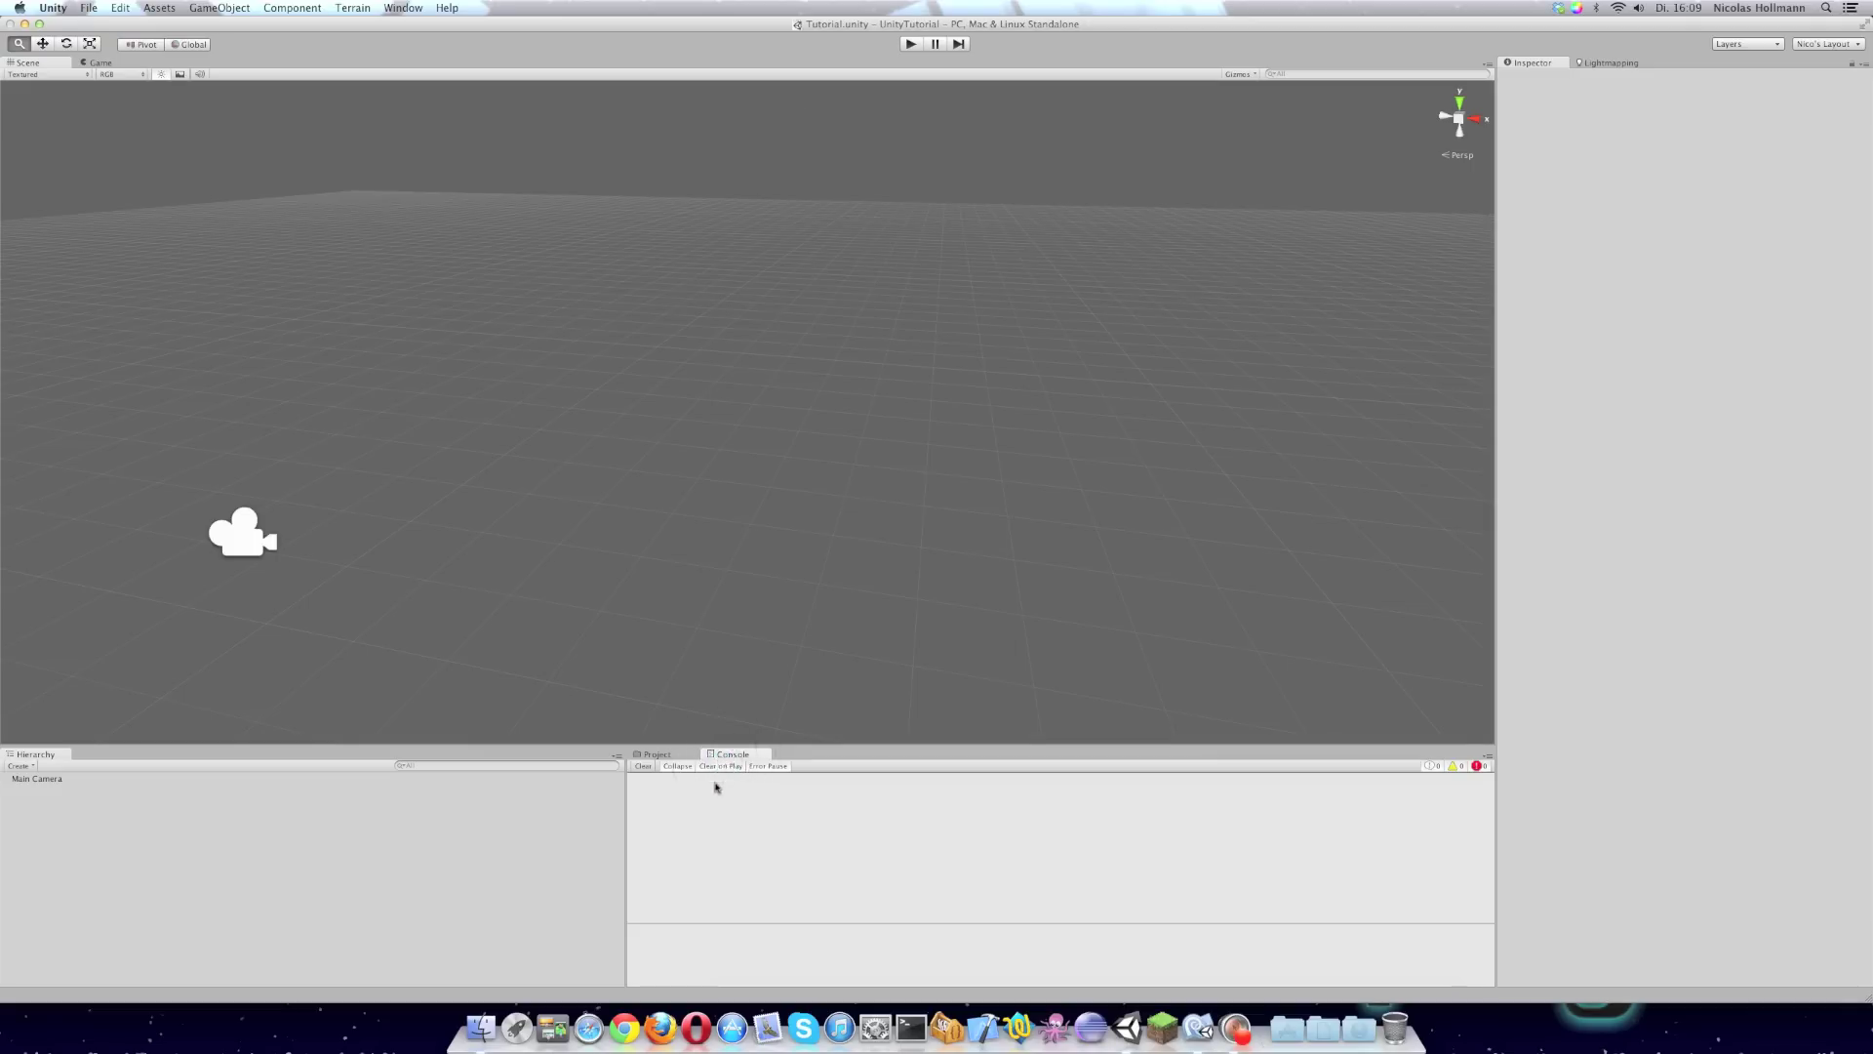
click(664, 754)
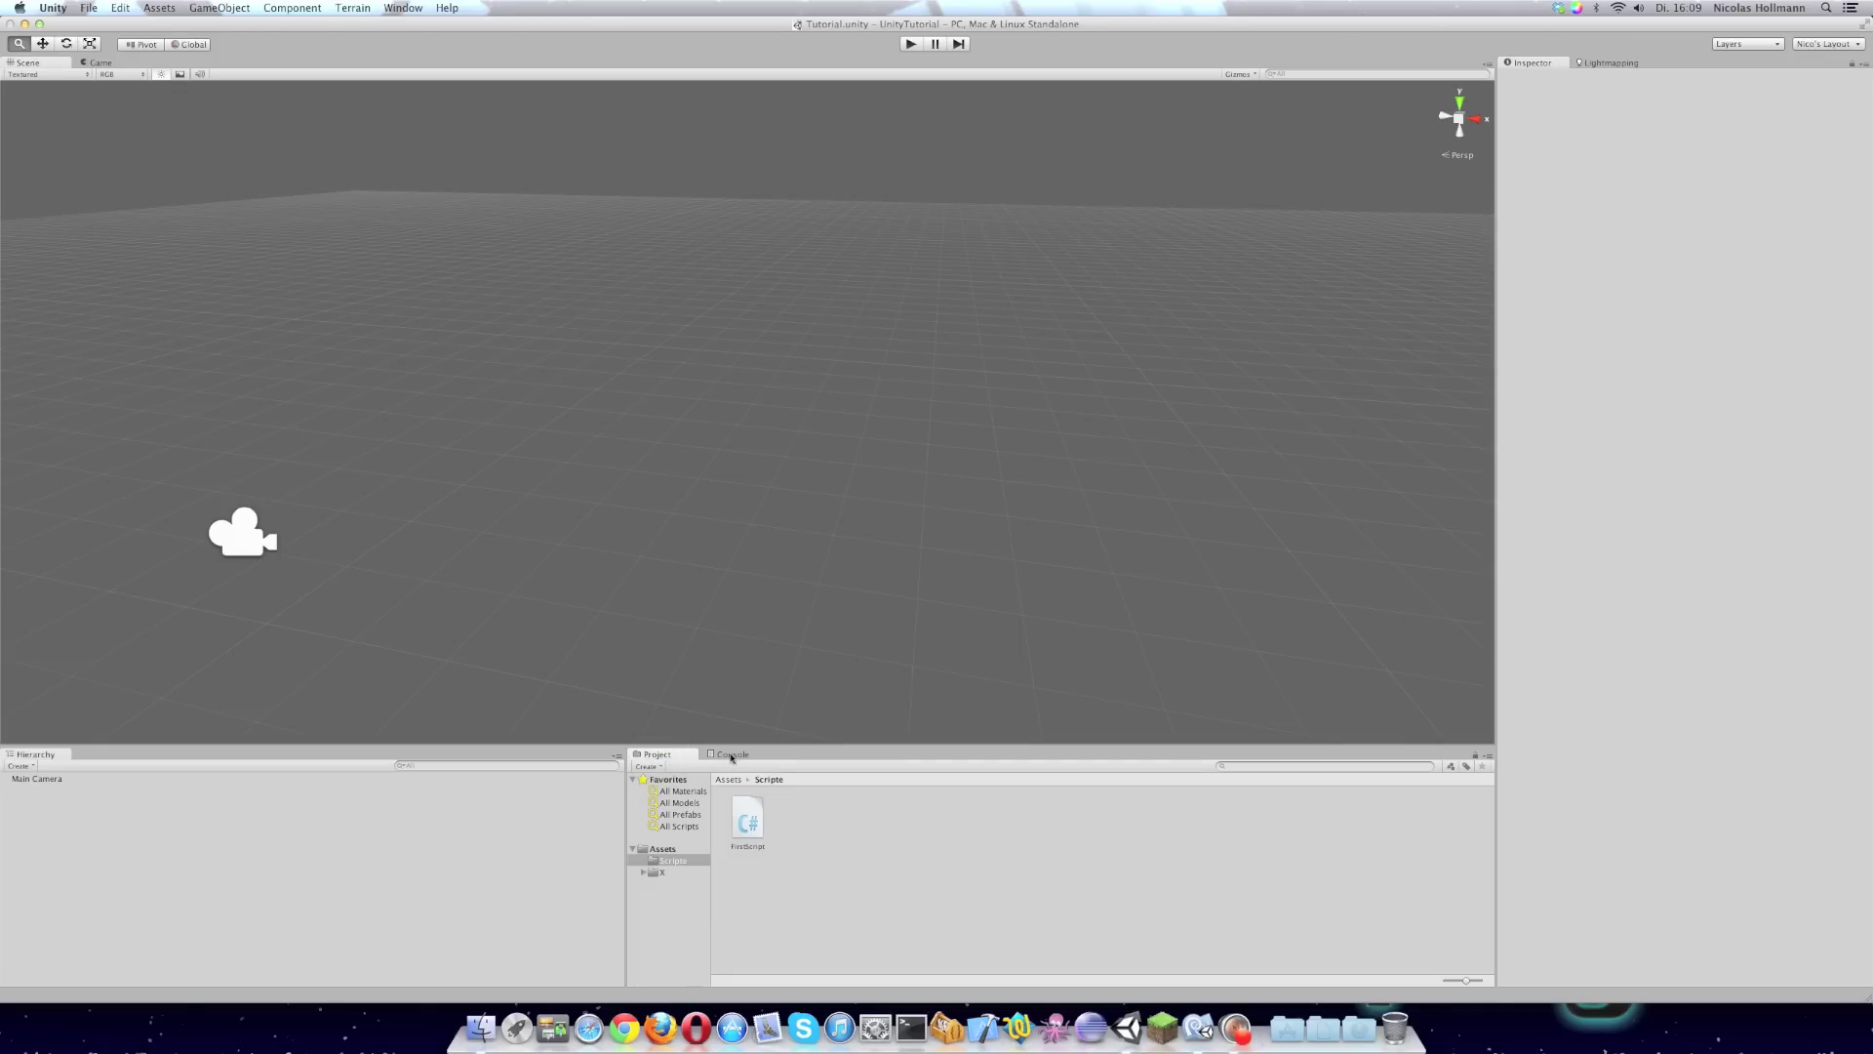
mouse_move(833, 557)
middle_down()
mouse_move(886, 589)
mouse_move(1271, 619)
mouse_move(1433, 404)
middle_up()
mouse_move(1047, 373)
middle_down()
mouse_move(1184, 518)
mouse_move(824, 372)
mouse_move(806, 494)
middle_up()
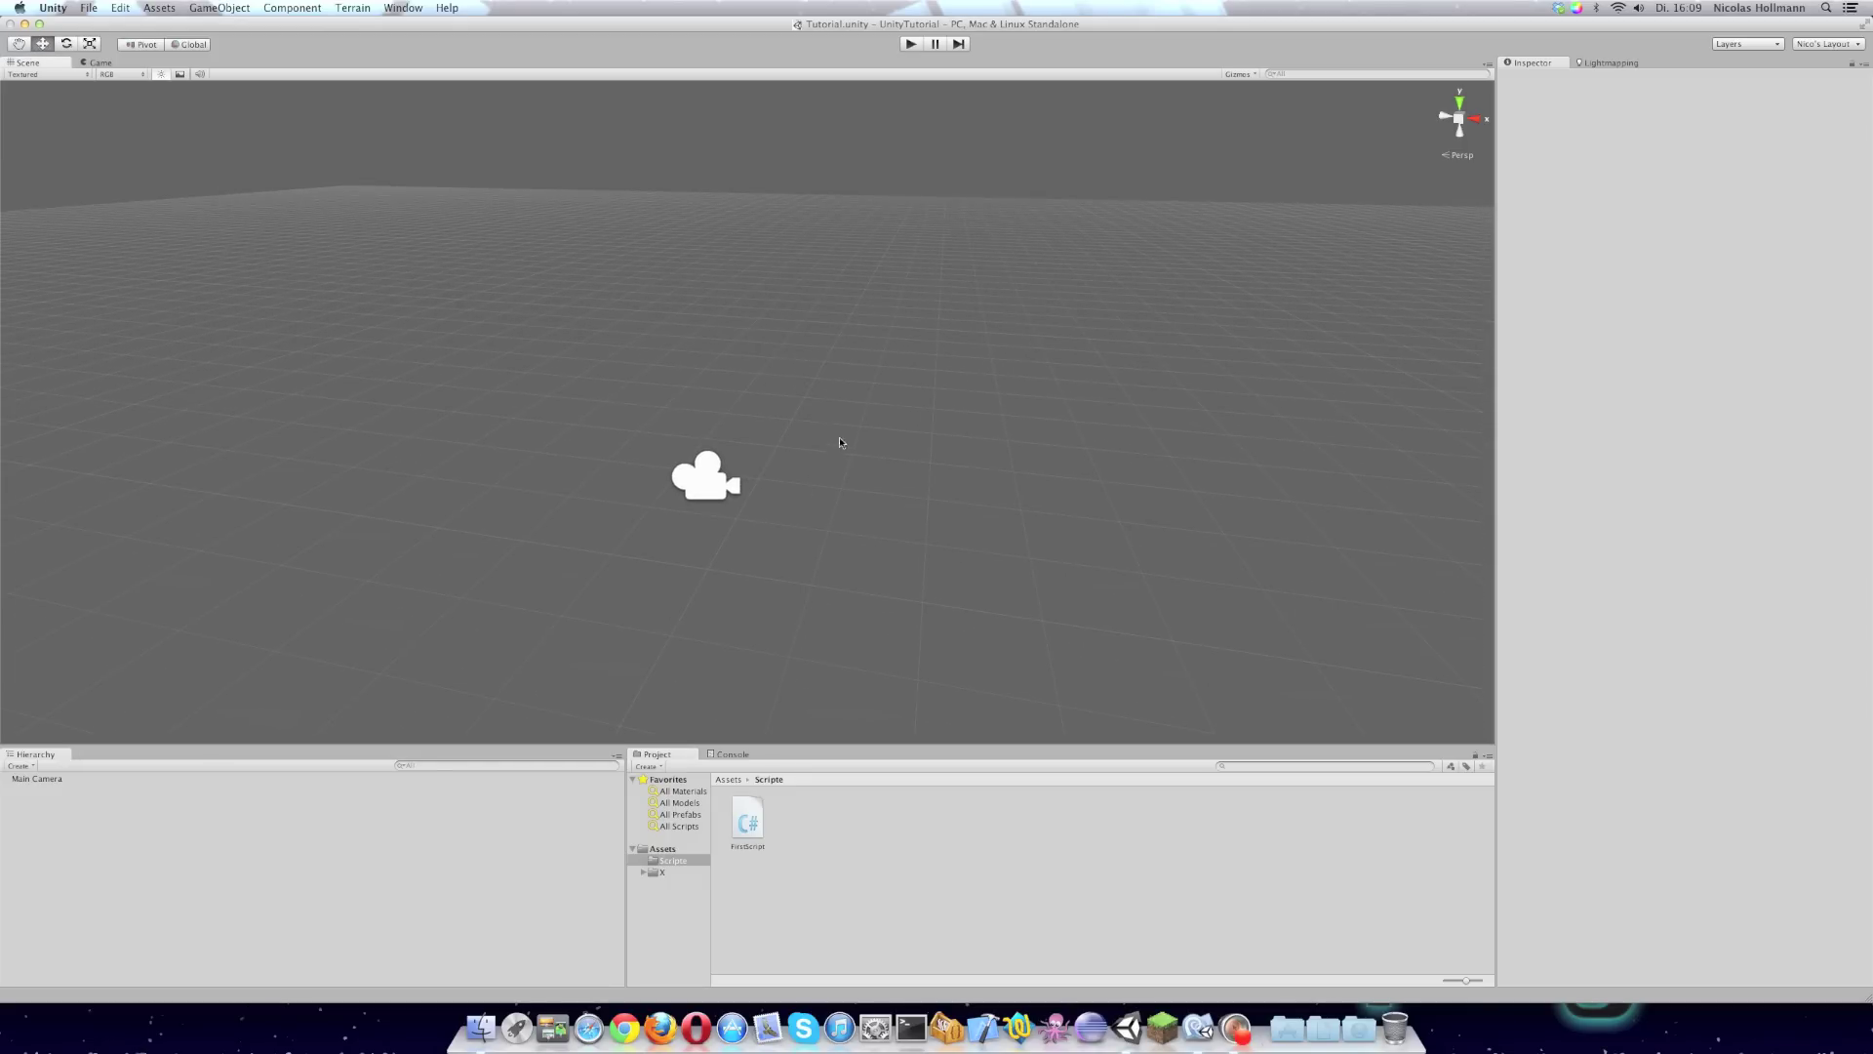
Orbit and pan the Scene view to a level look with the camera icon centred
mouse_move(1188, 397)
alt+mouse_down()
mouse_move(644, 503)
mouse_move(917, 498)
alt+mouse_up()
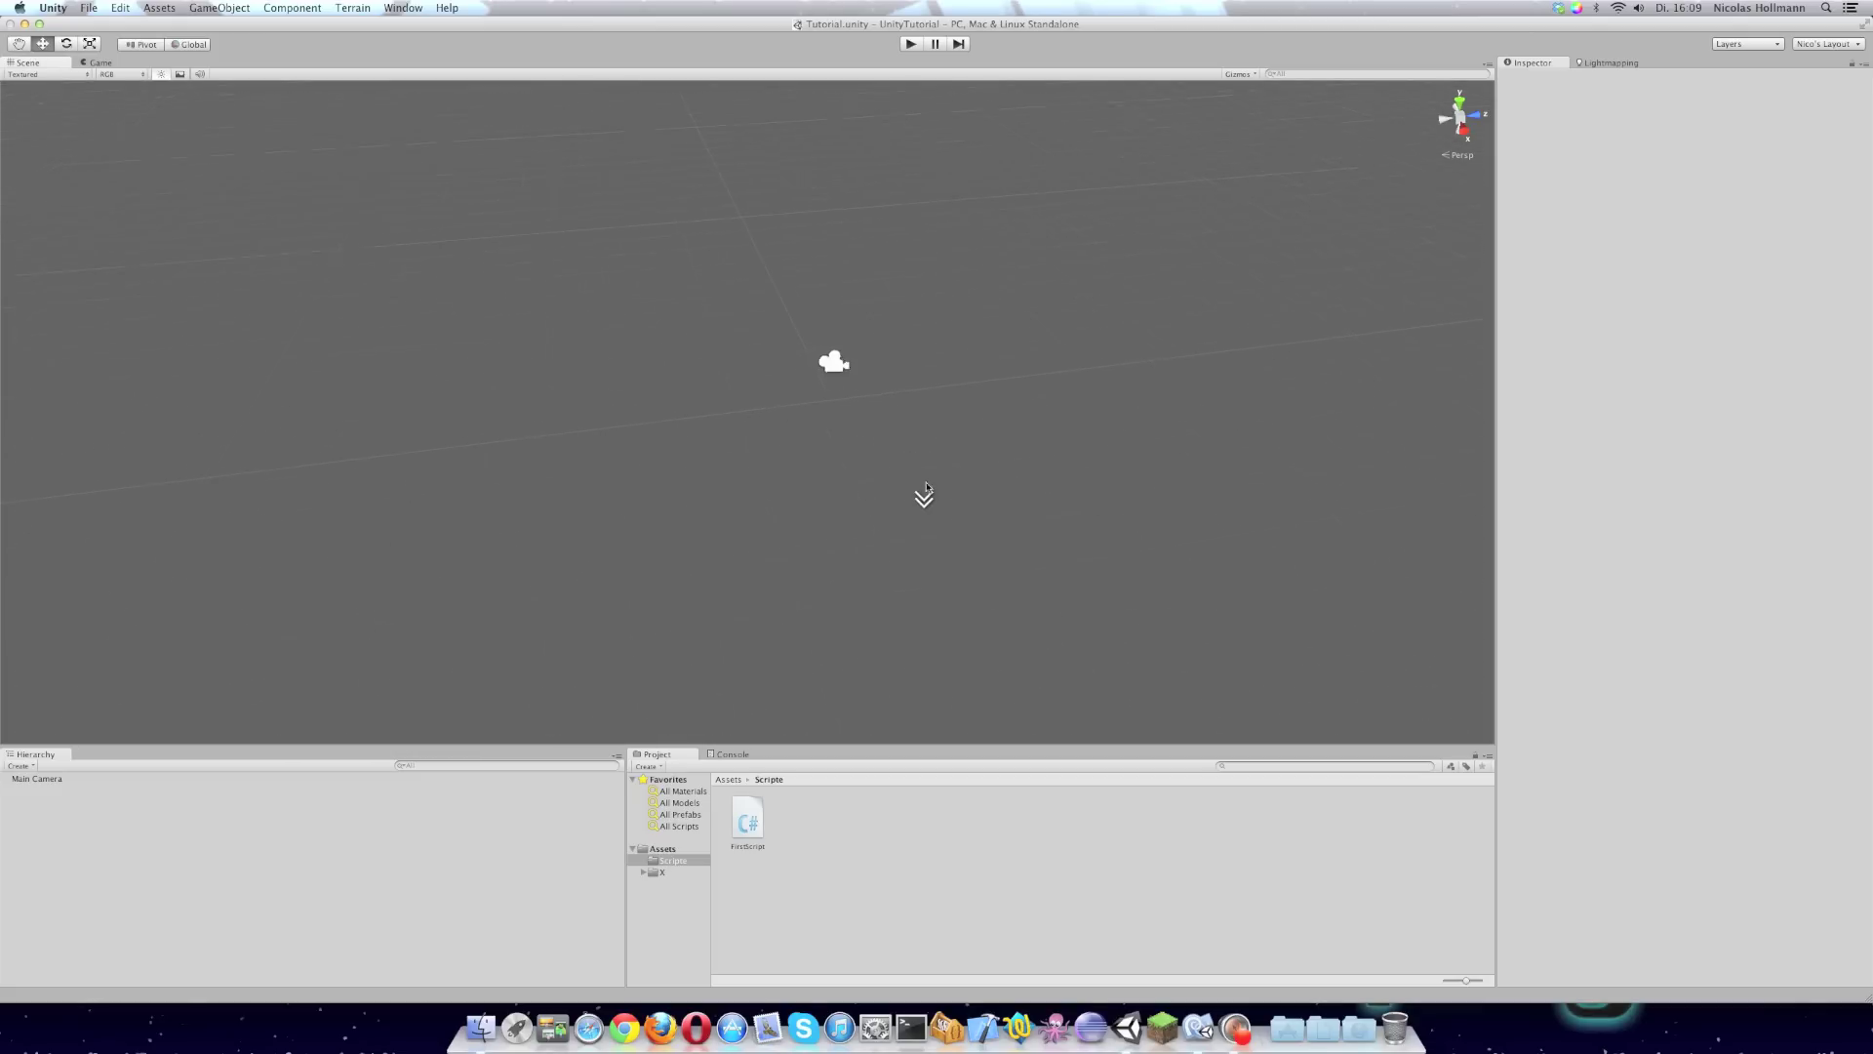
mouse_move(917, 497)
alt+mouse_down()
mouse_move(771, 633)
mouse_move(844, 441)
mouse_move(1053, 494)
mouse_move(966, 406)
mouse_move(933, 519)
mouse_move(957, 486)
alt+mouse_up()
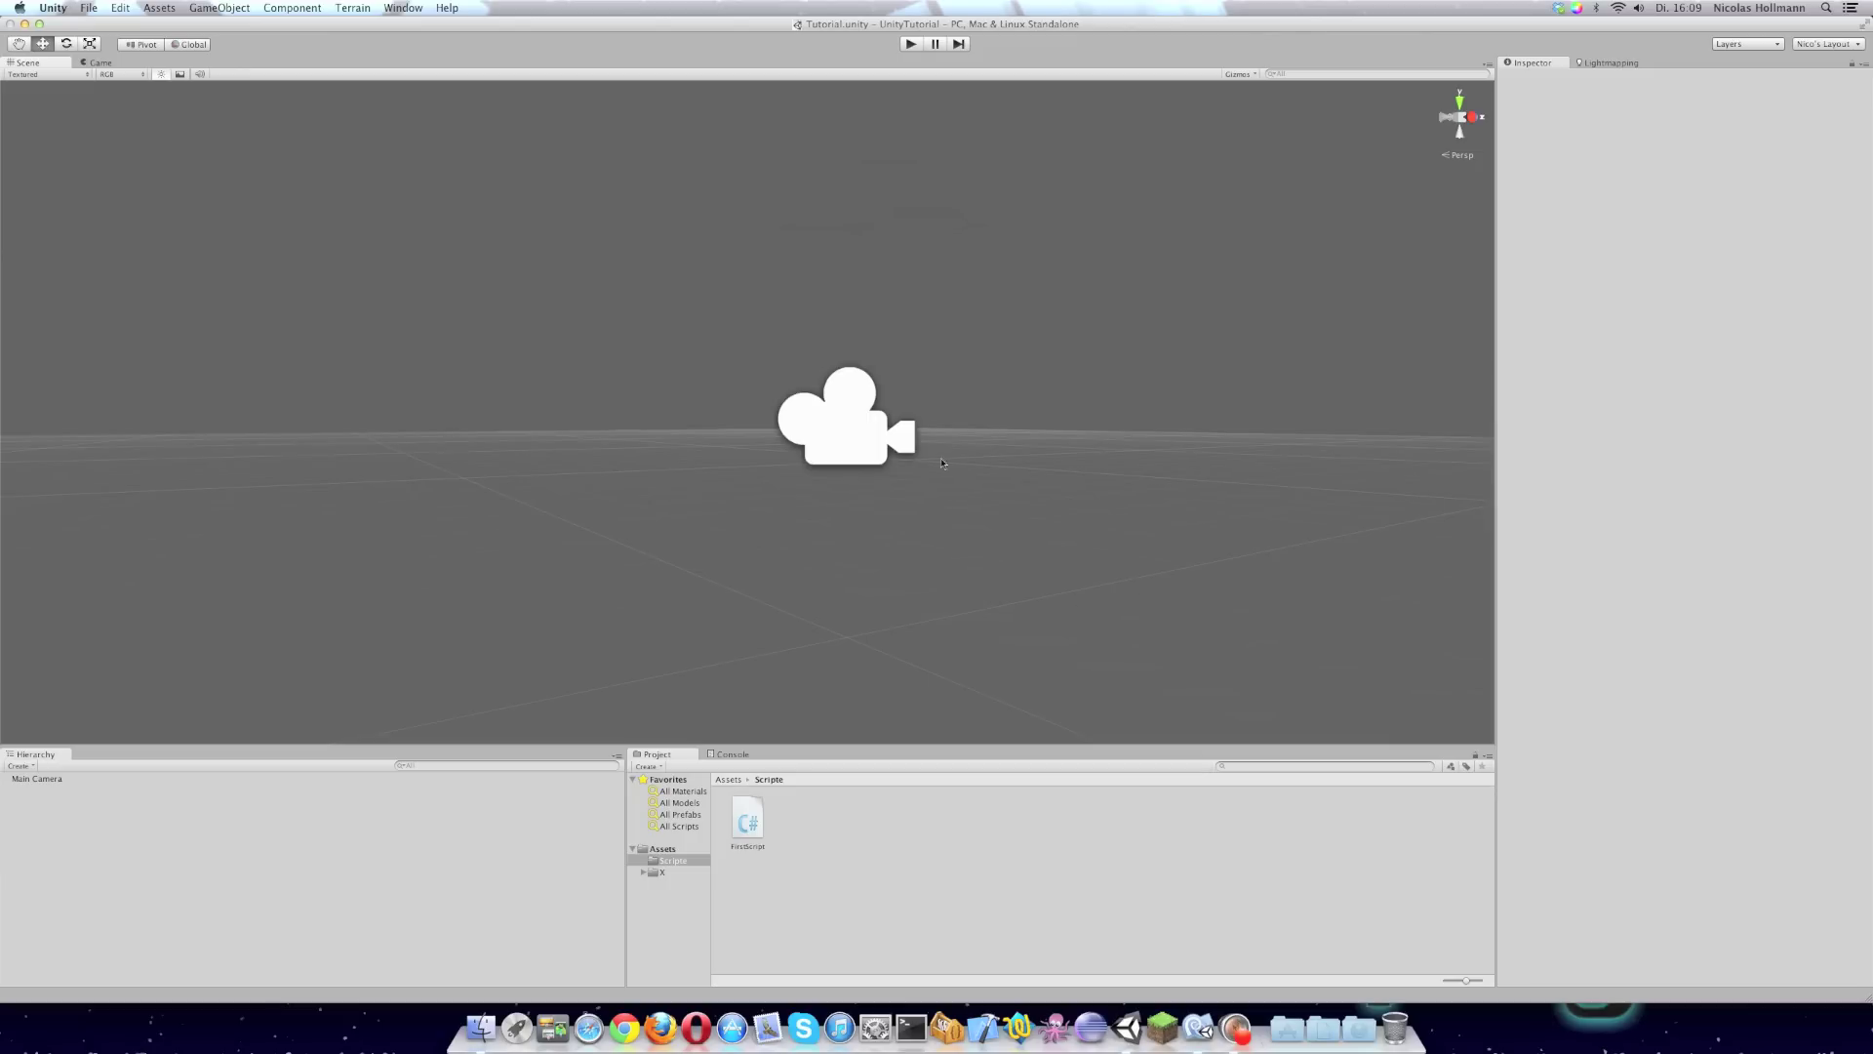
drag(725, 336, 931, 504)
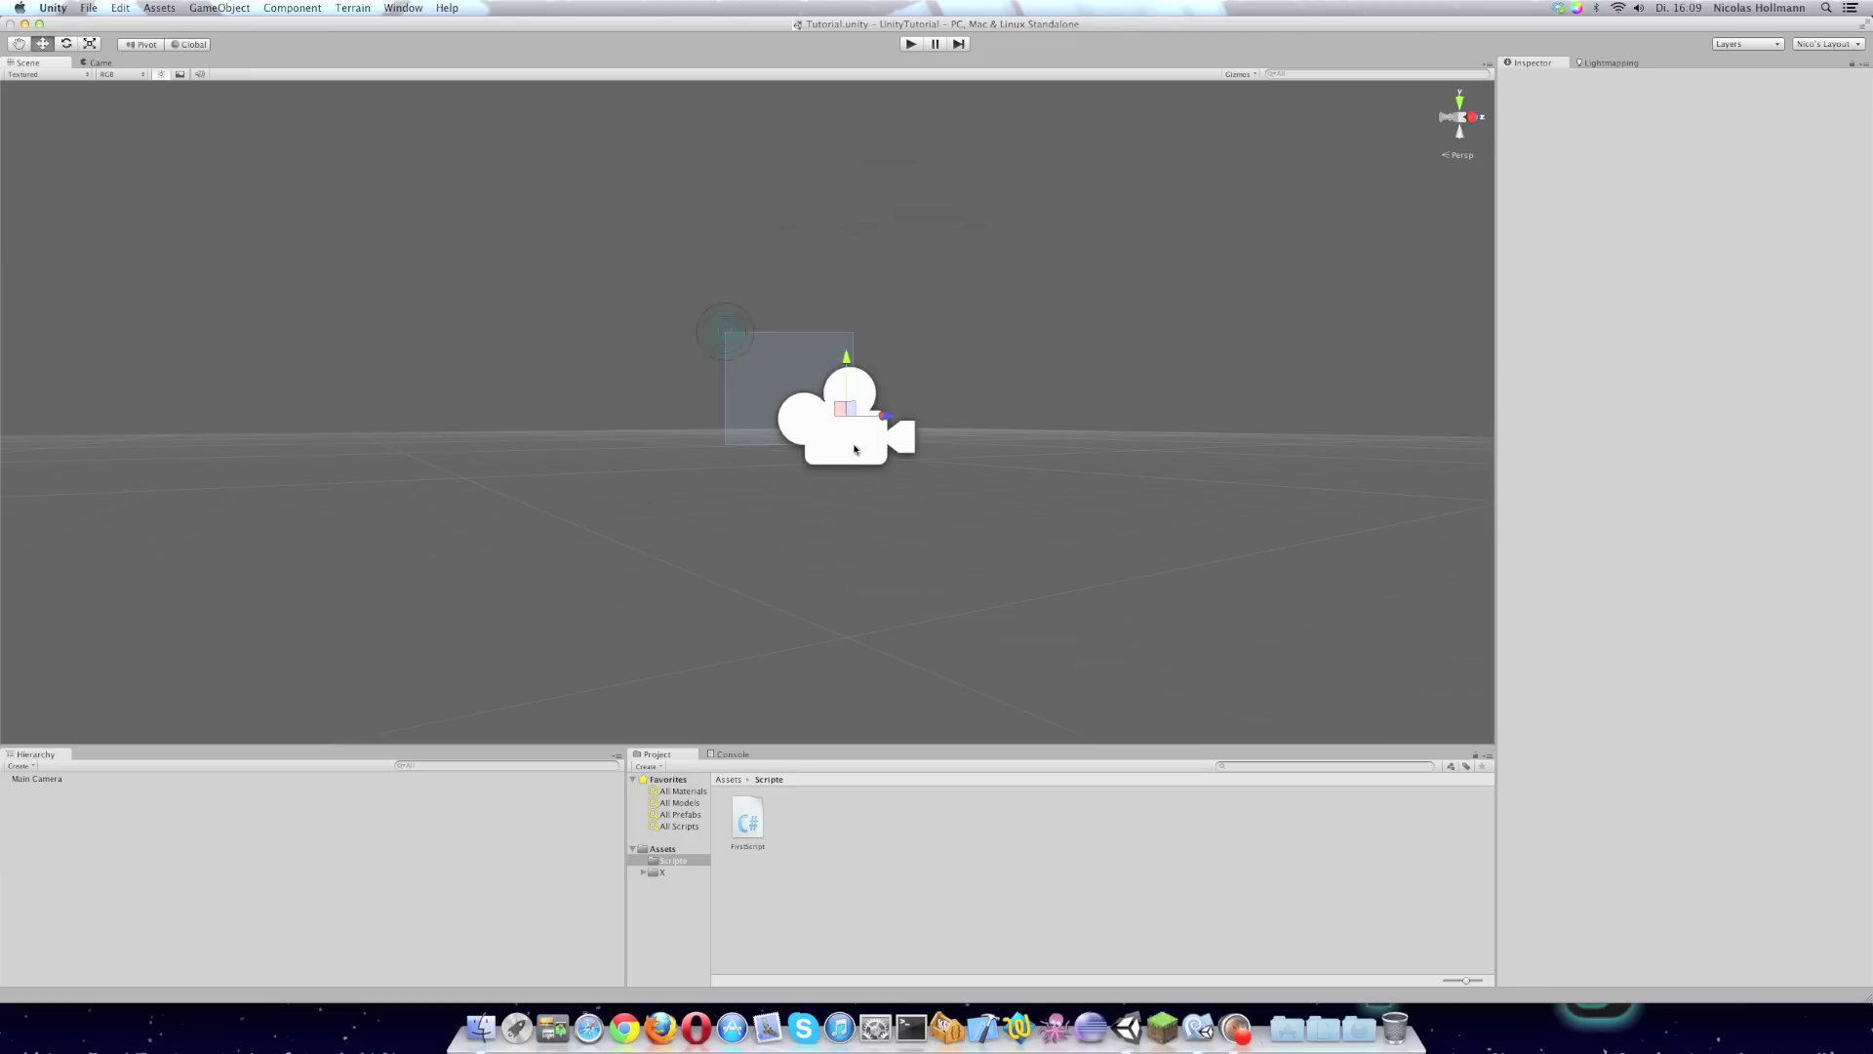
click(1026, 478)
mouse_move(1058, 419)
middle_down()
mouse_move(1016, 439)
mouse_move(1024, 419)
middle_up()
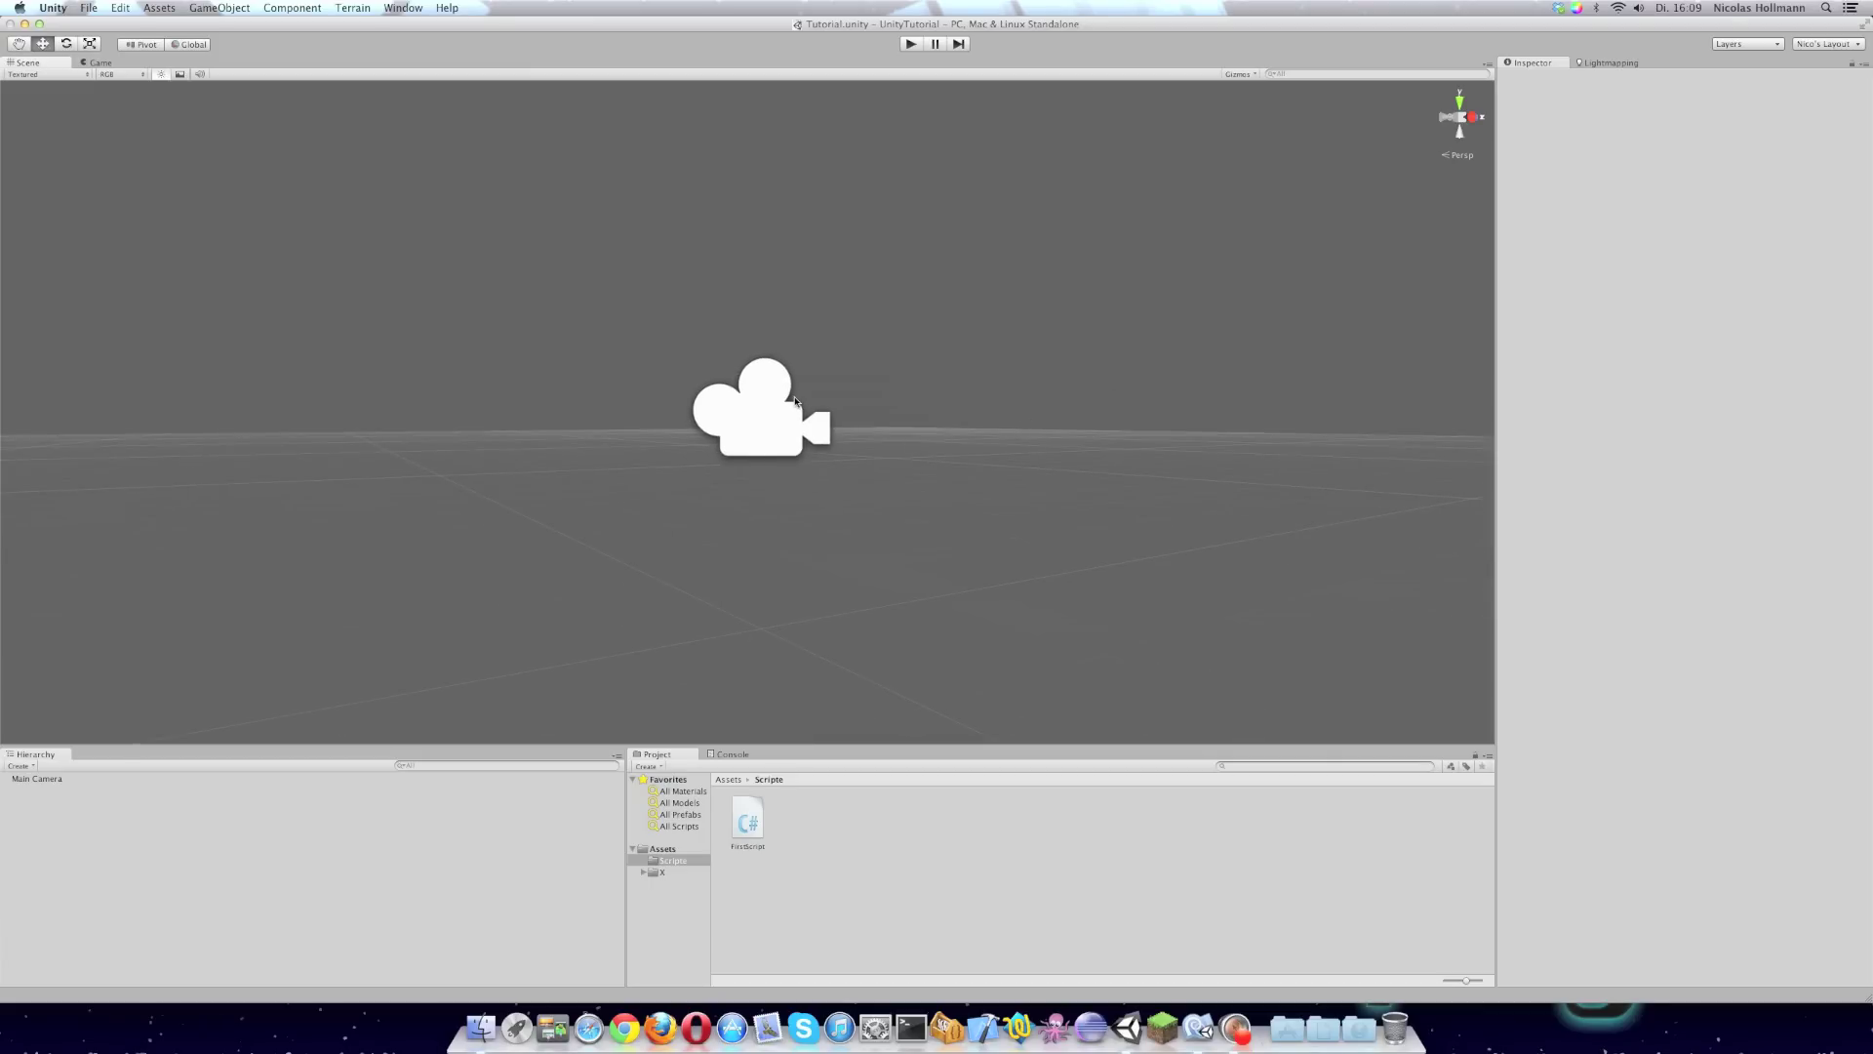
alt+drag(634, 311, 701, 325)
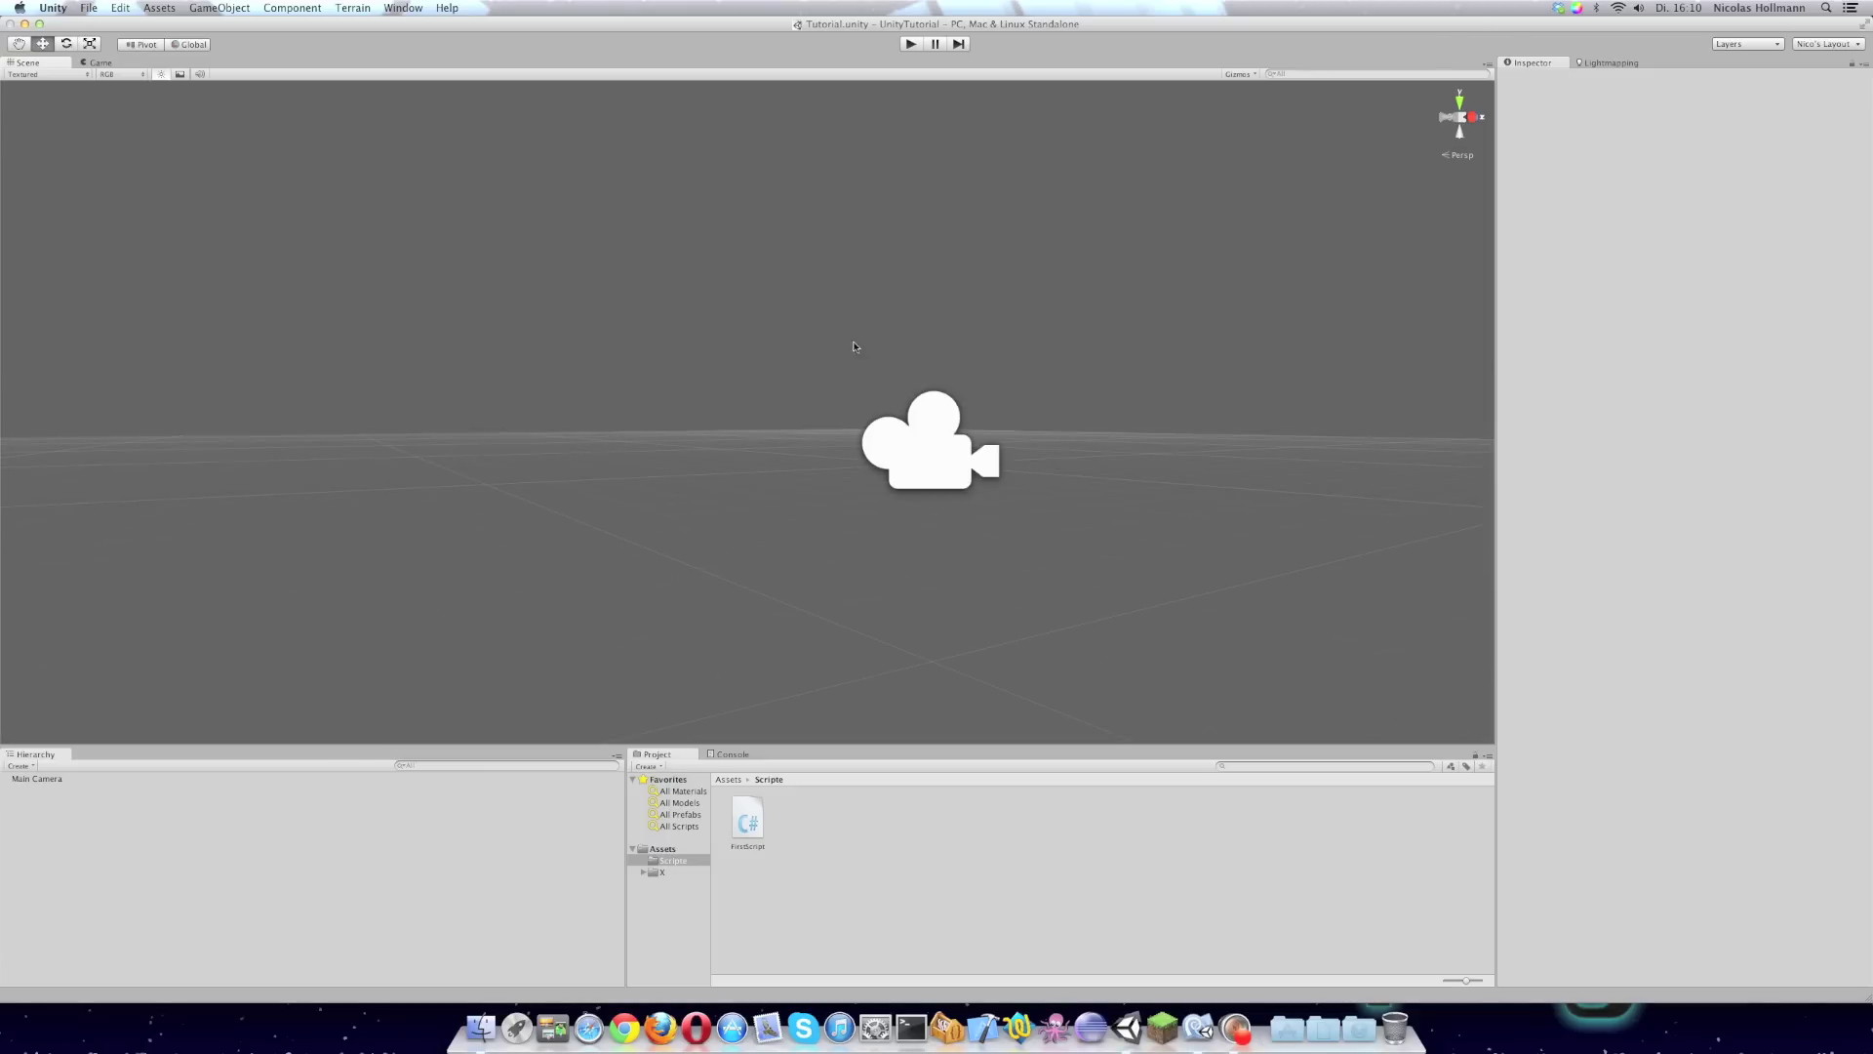
Select Main Camera and inspect its Transform Position of 0, 1, -10
click(936, 431)
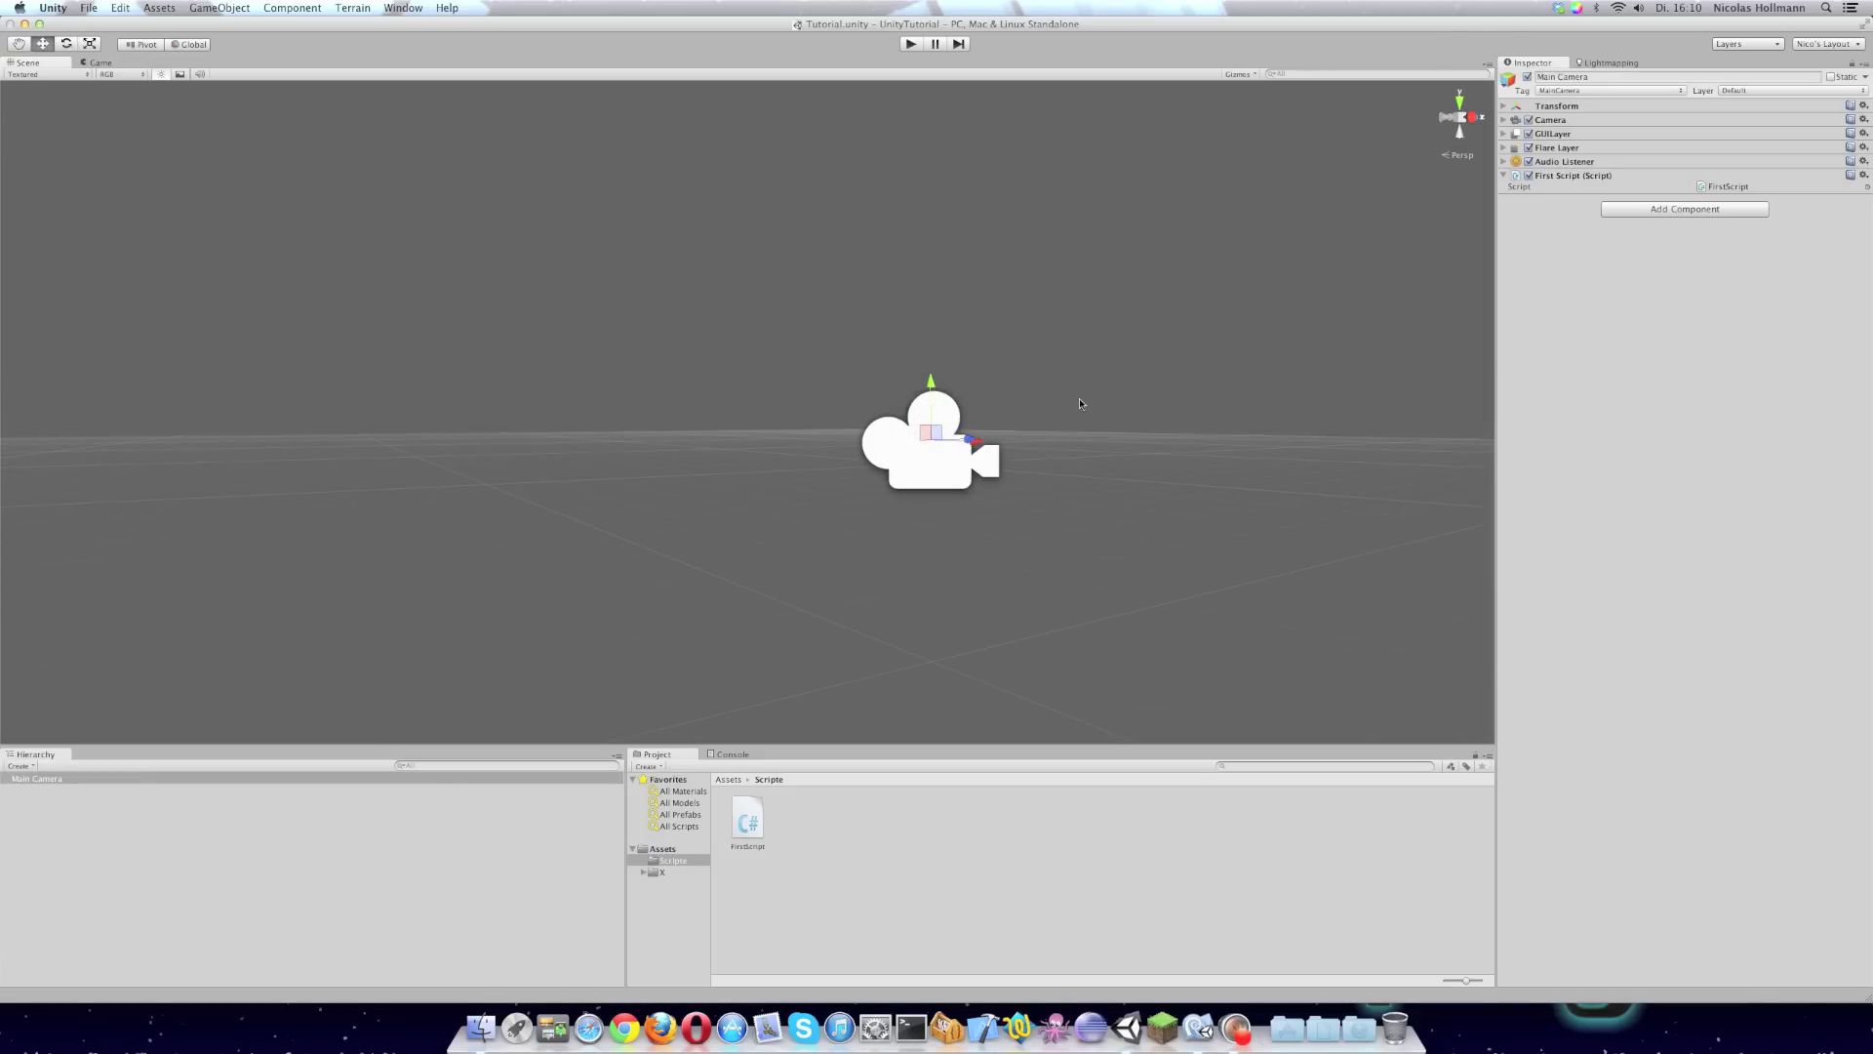
alt+drag(1080, 403, 1028, 406)
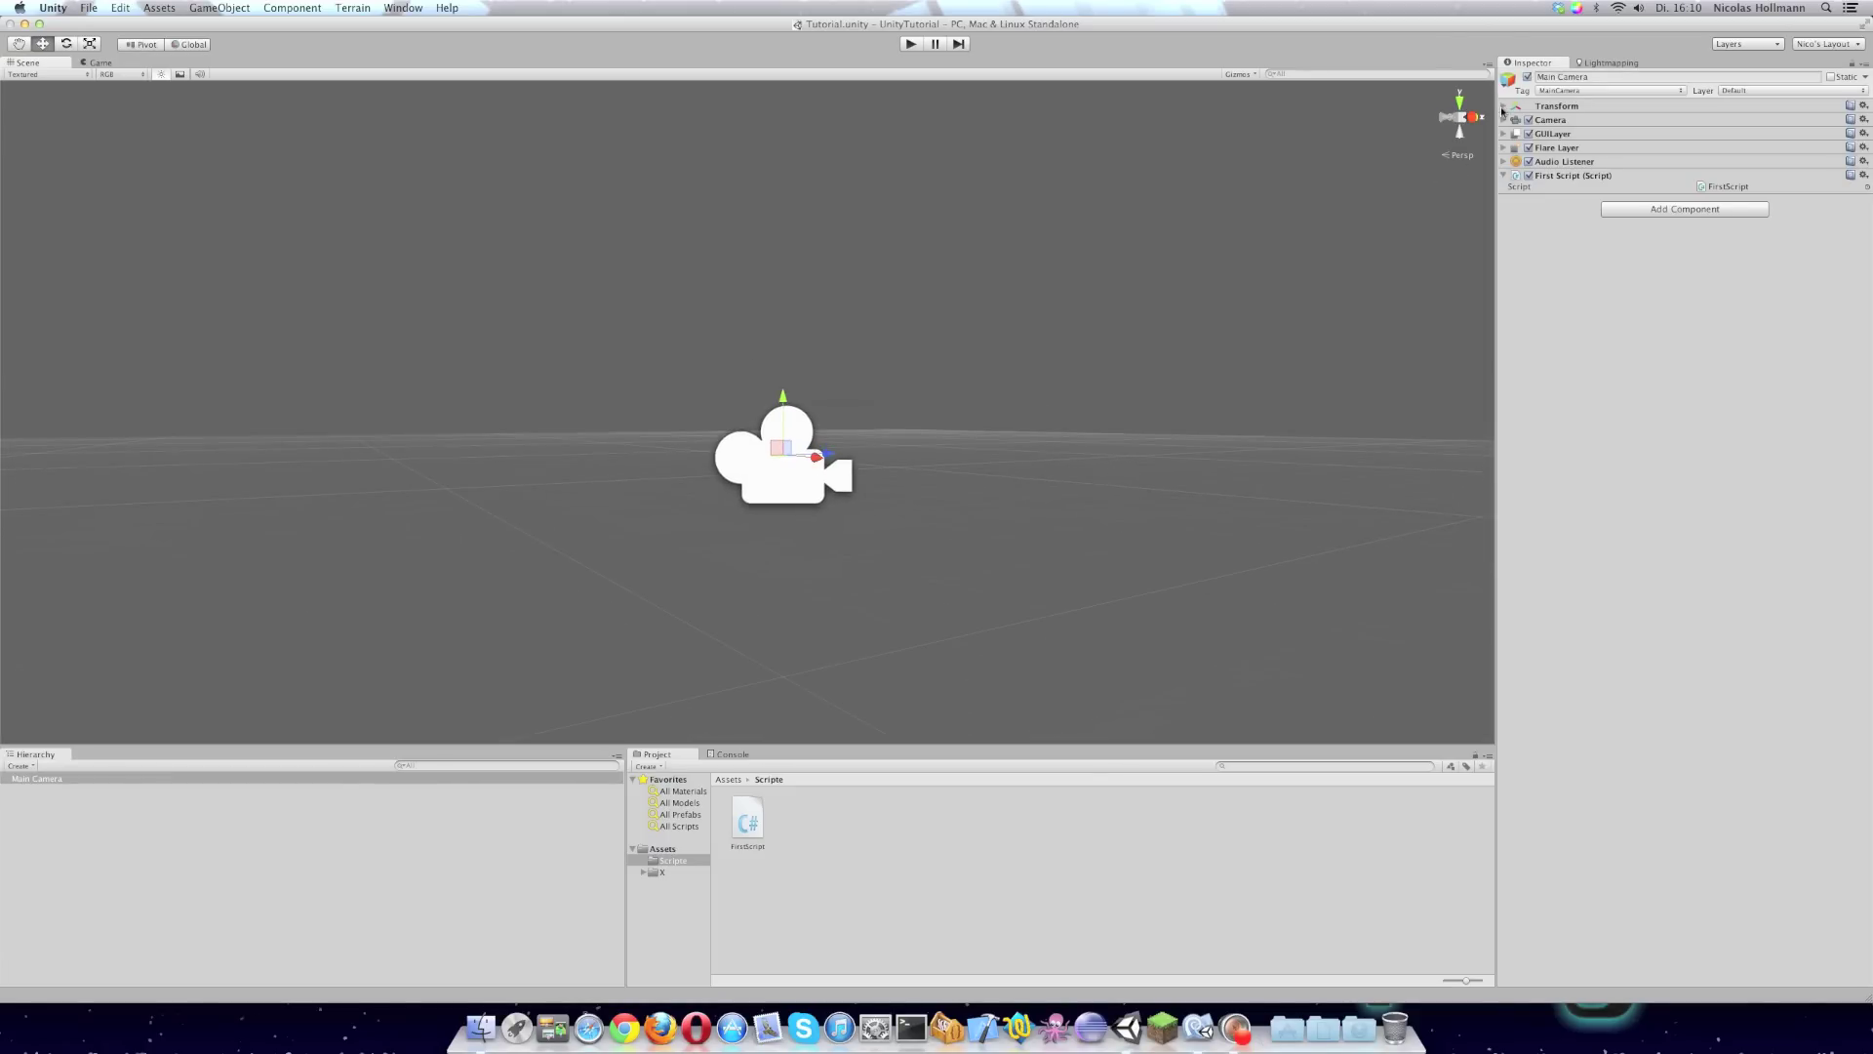
click(1503, 108)
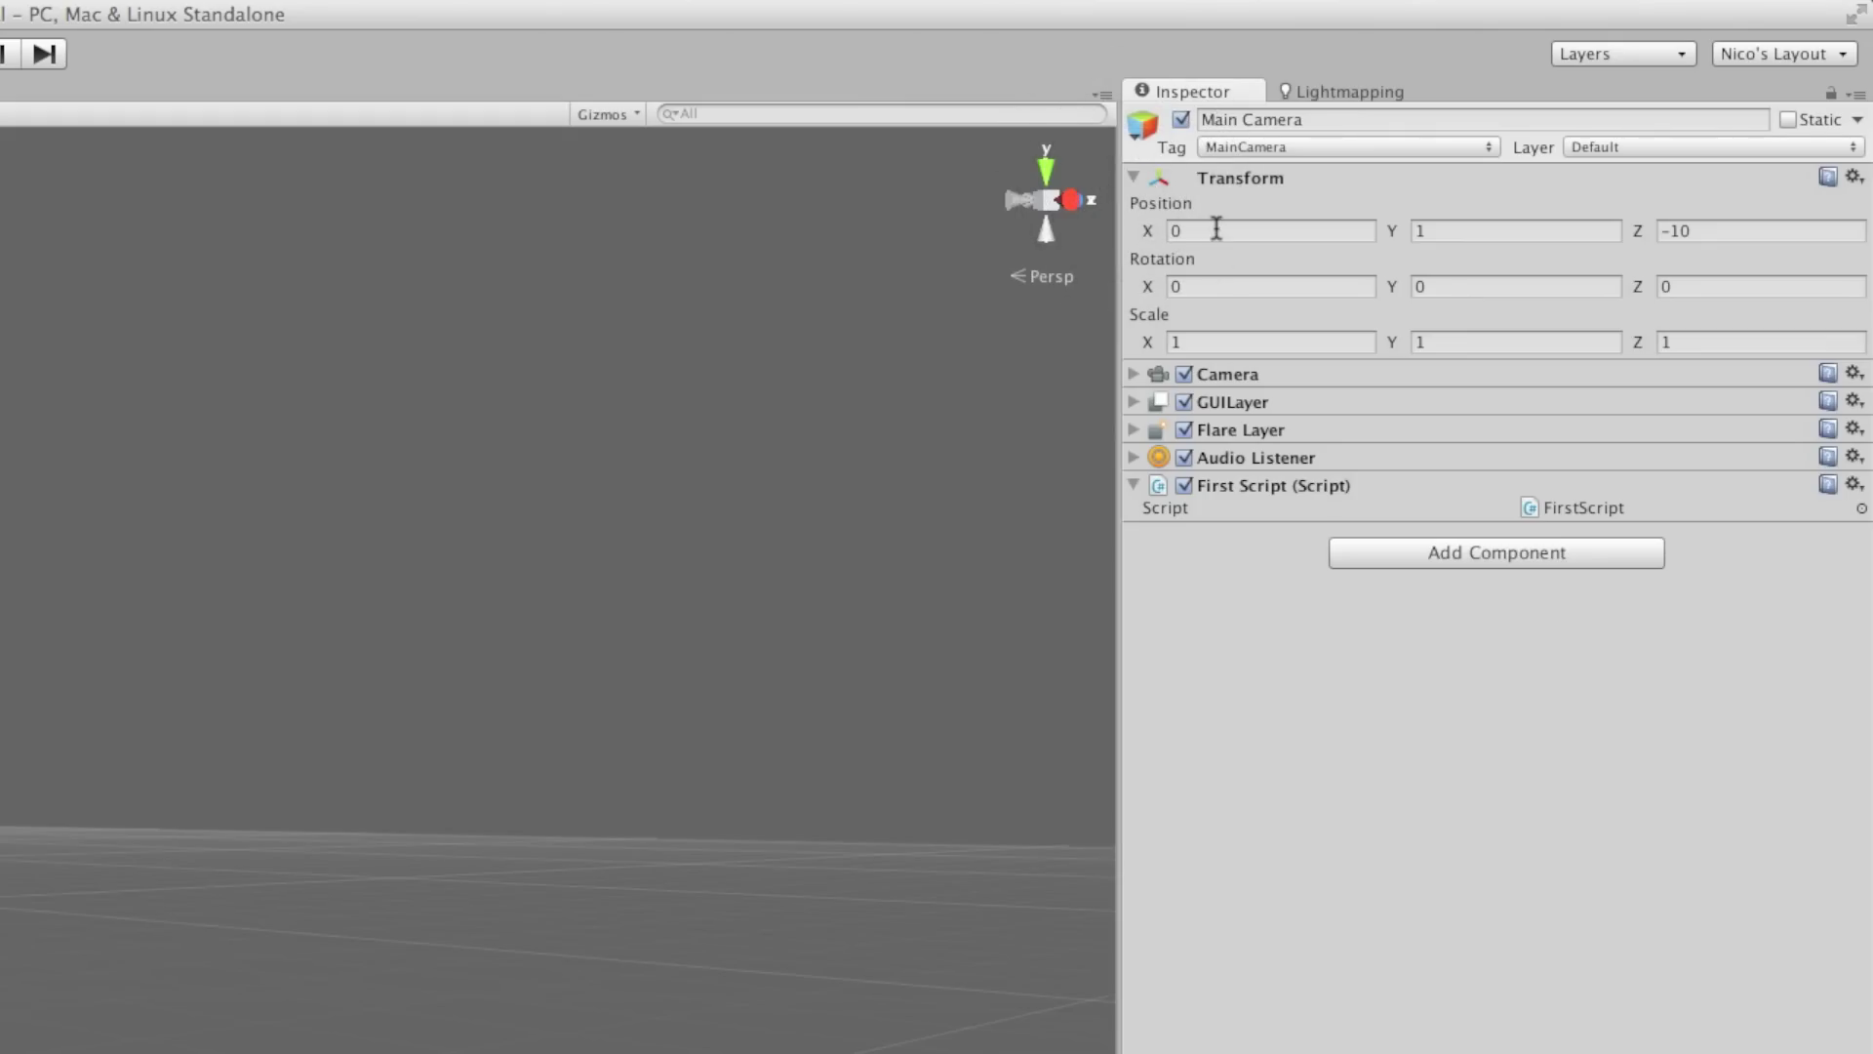
click(1207, 226)
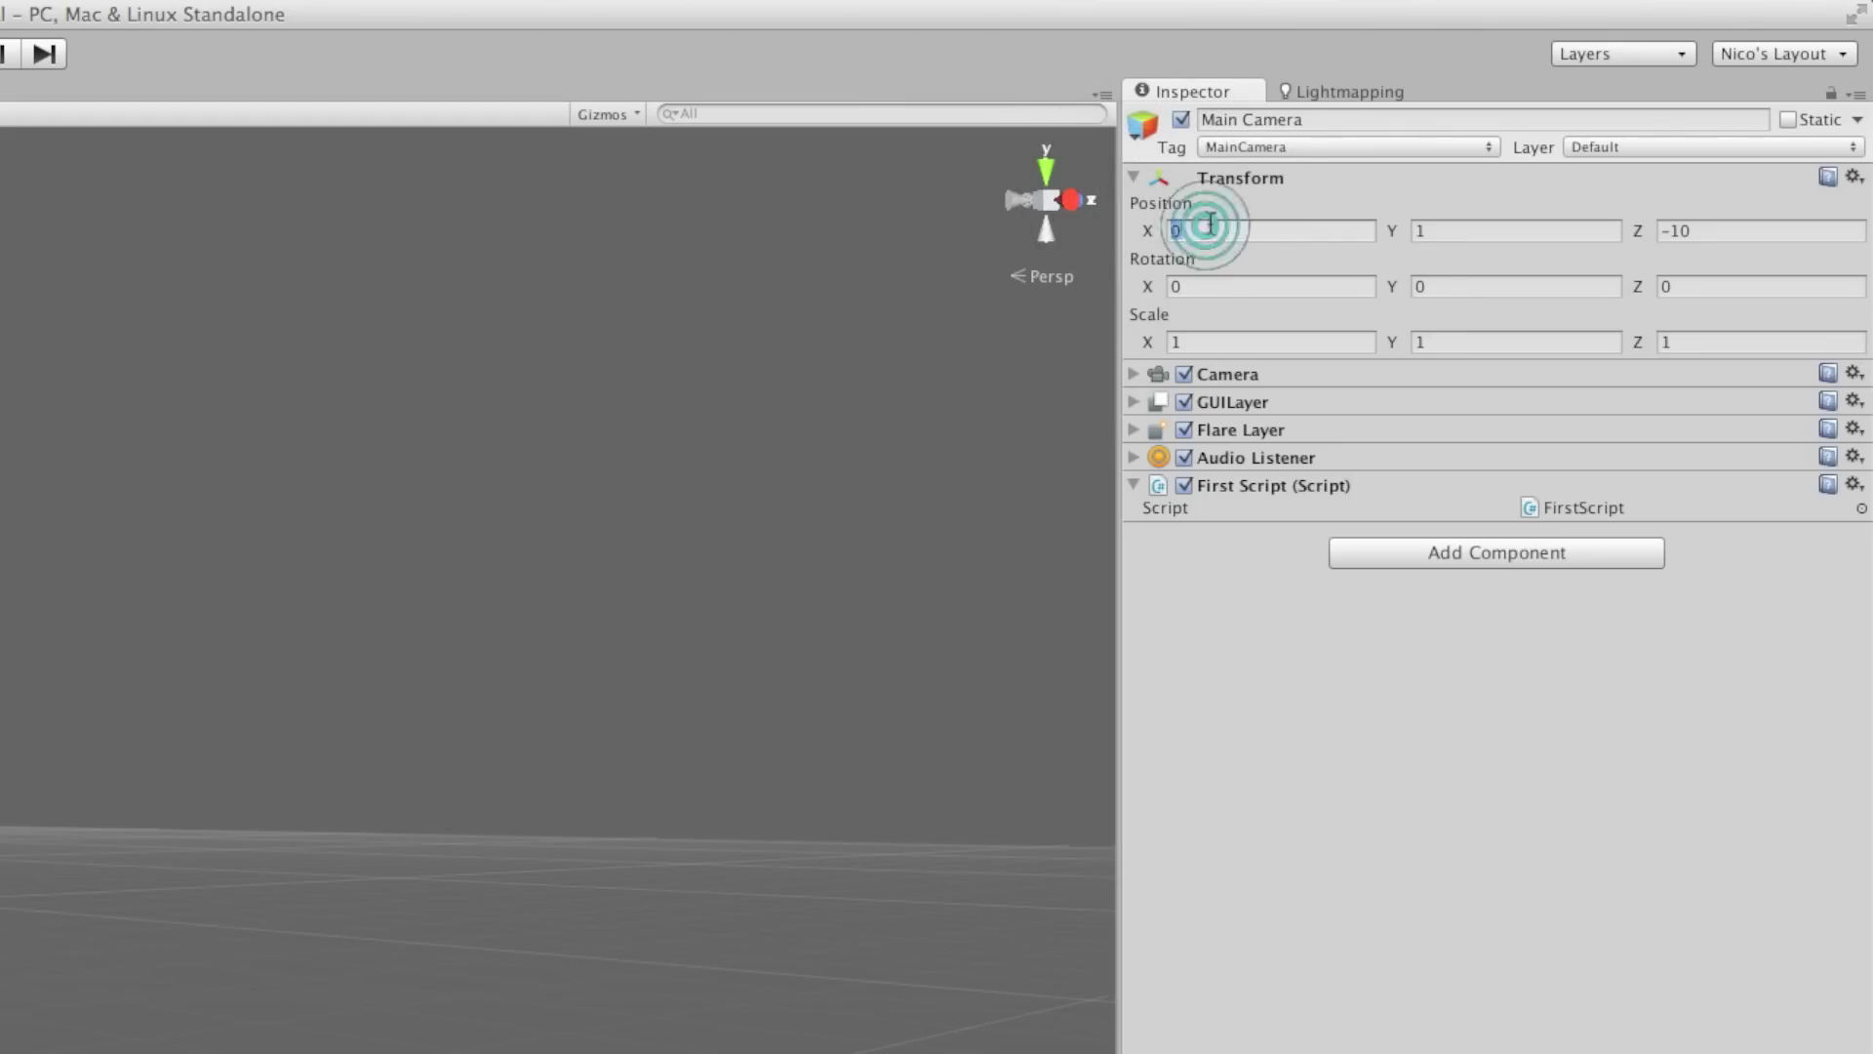
click(1478, 228)
click(1712, 230)
click(679, 600)
mouse_move(653, 736)
mouse_down()
mouse_move(778, 556)
mouse_move(515, 649)
mouse_move(778, 705)
mouse_up()
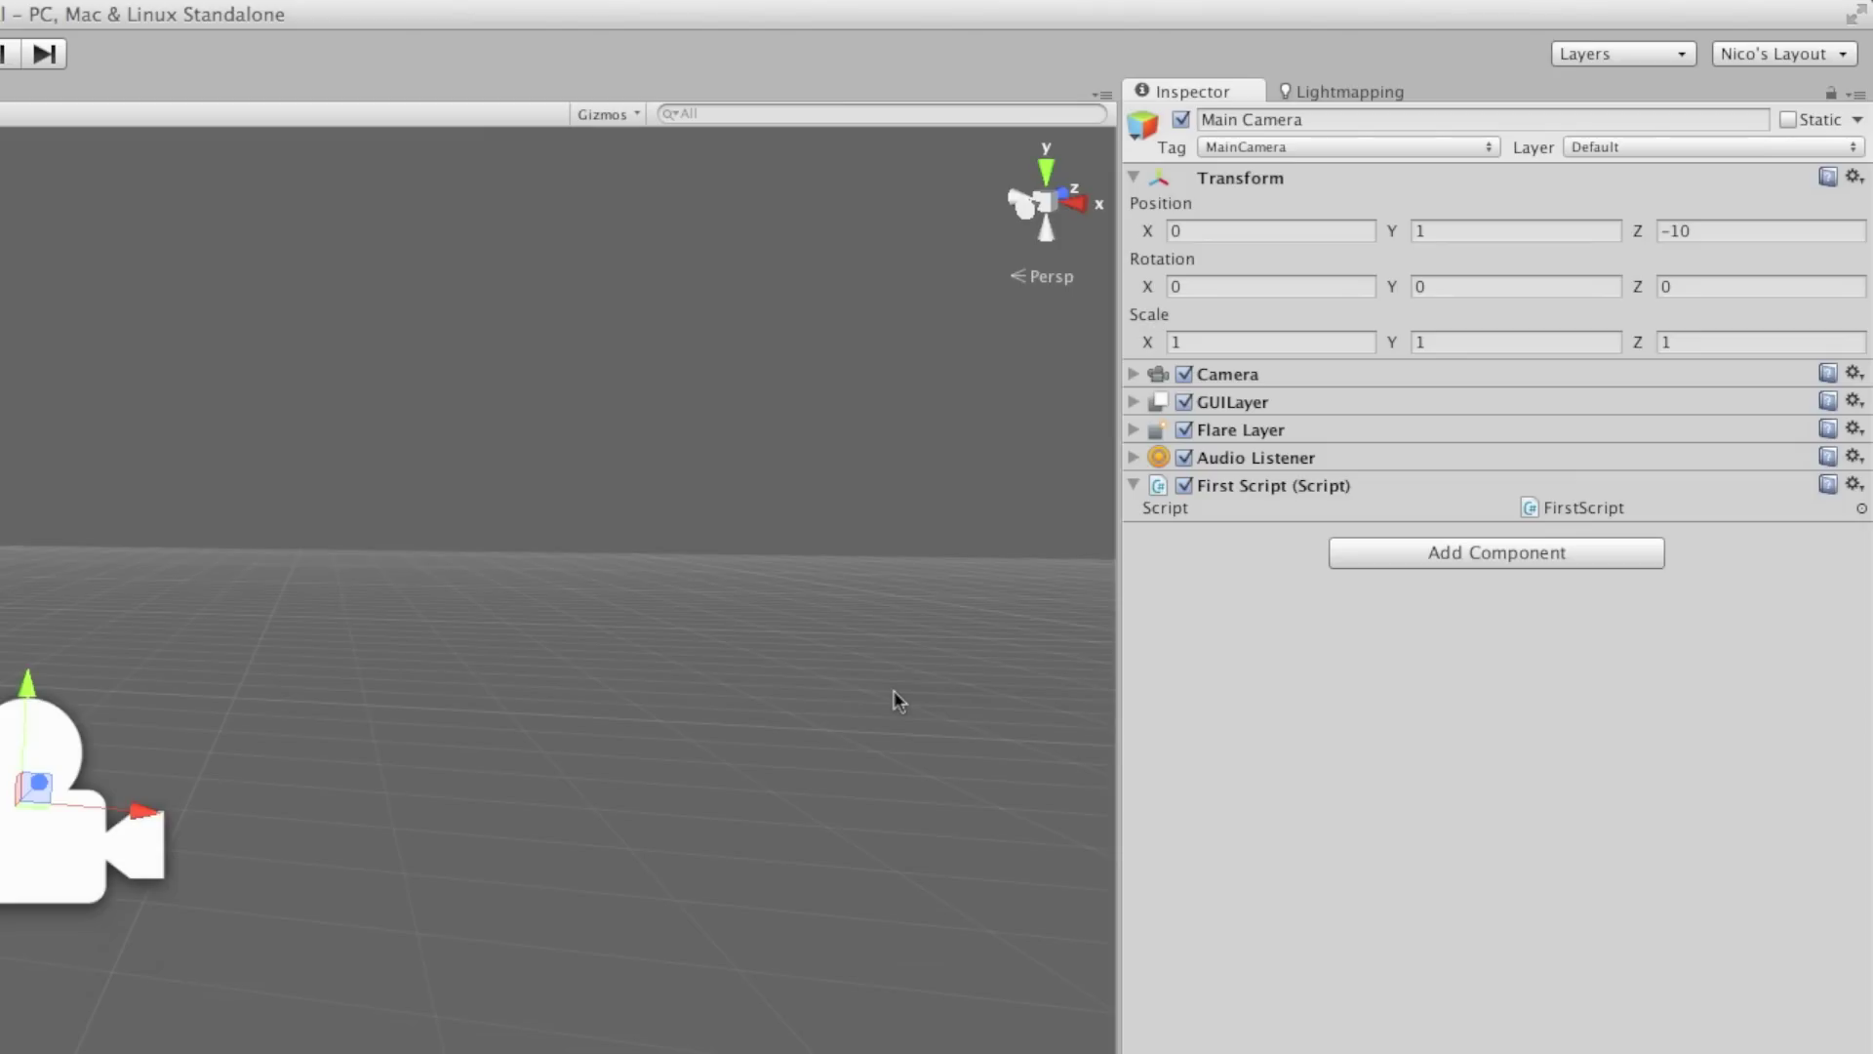
click(1451, 230)
click(1267, 231)
click(1788, 234)
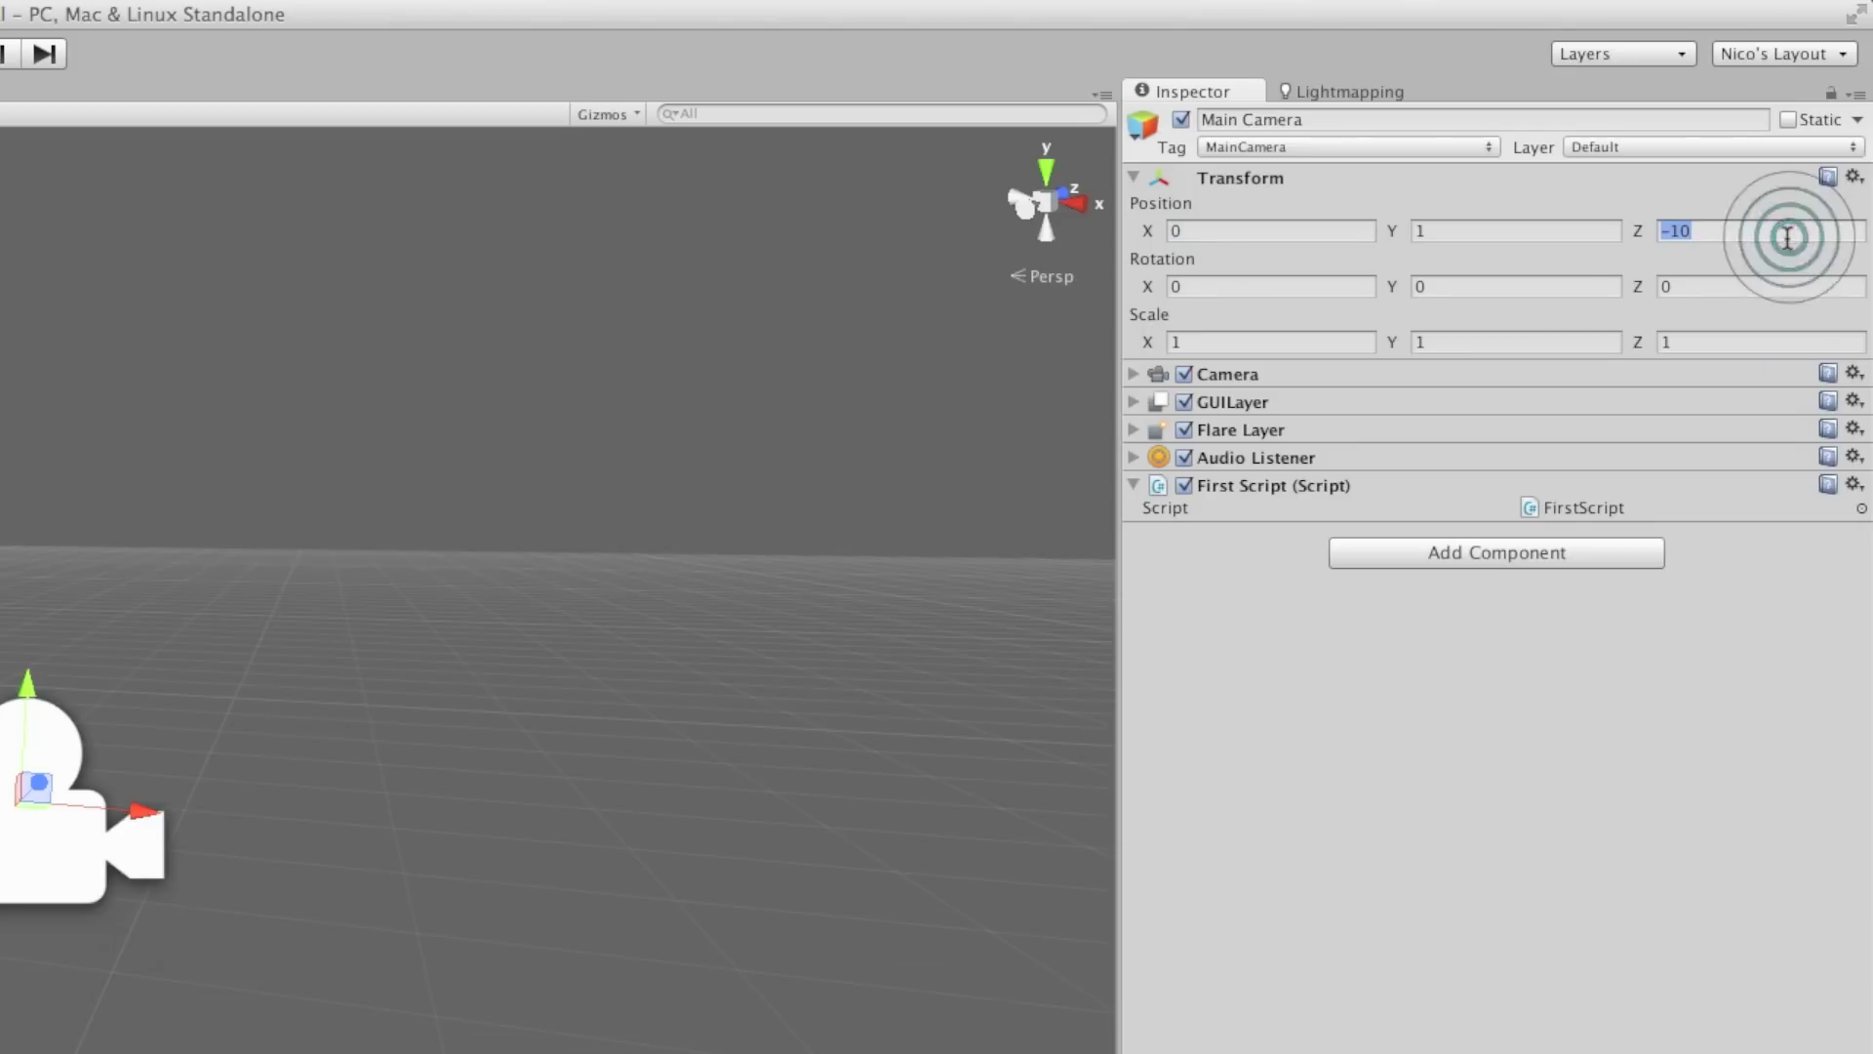
mouse_move(635, 794)
middle_down()
mouse_move(711, 695)
mouse_move(787, 731)
middle_up()
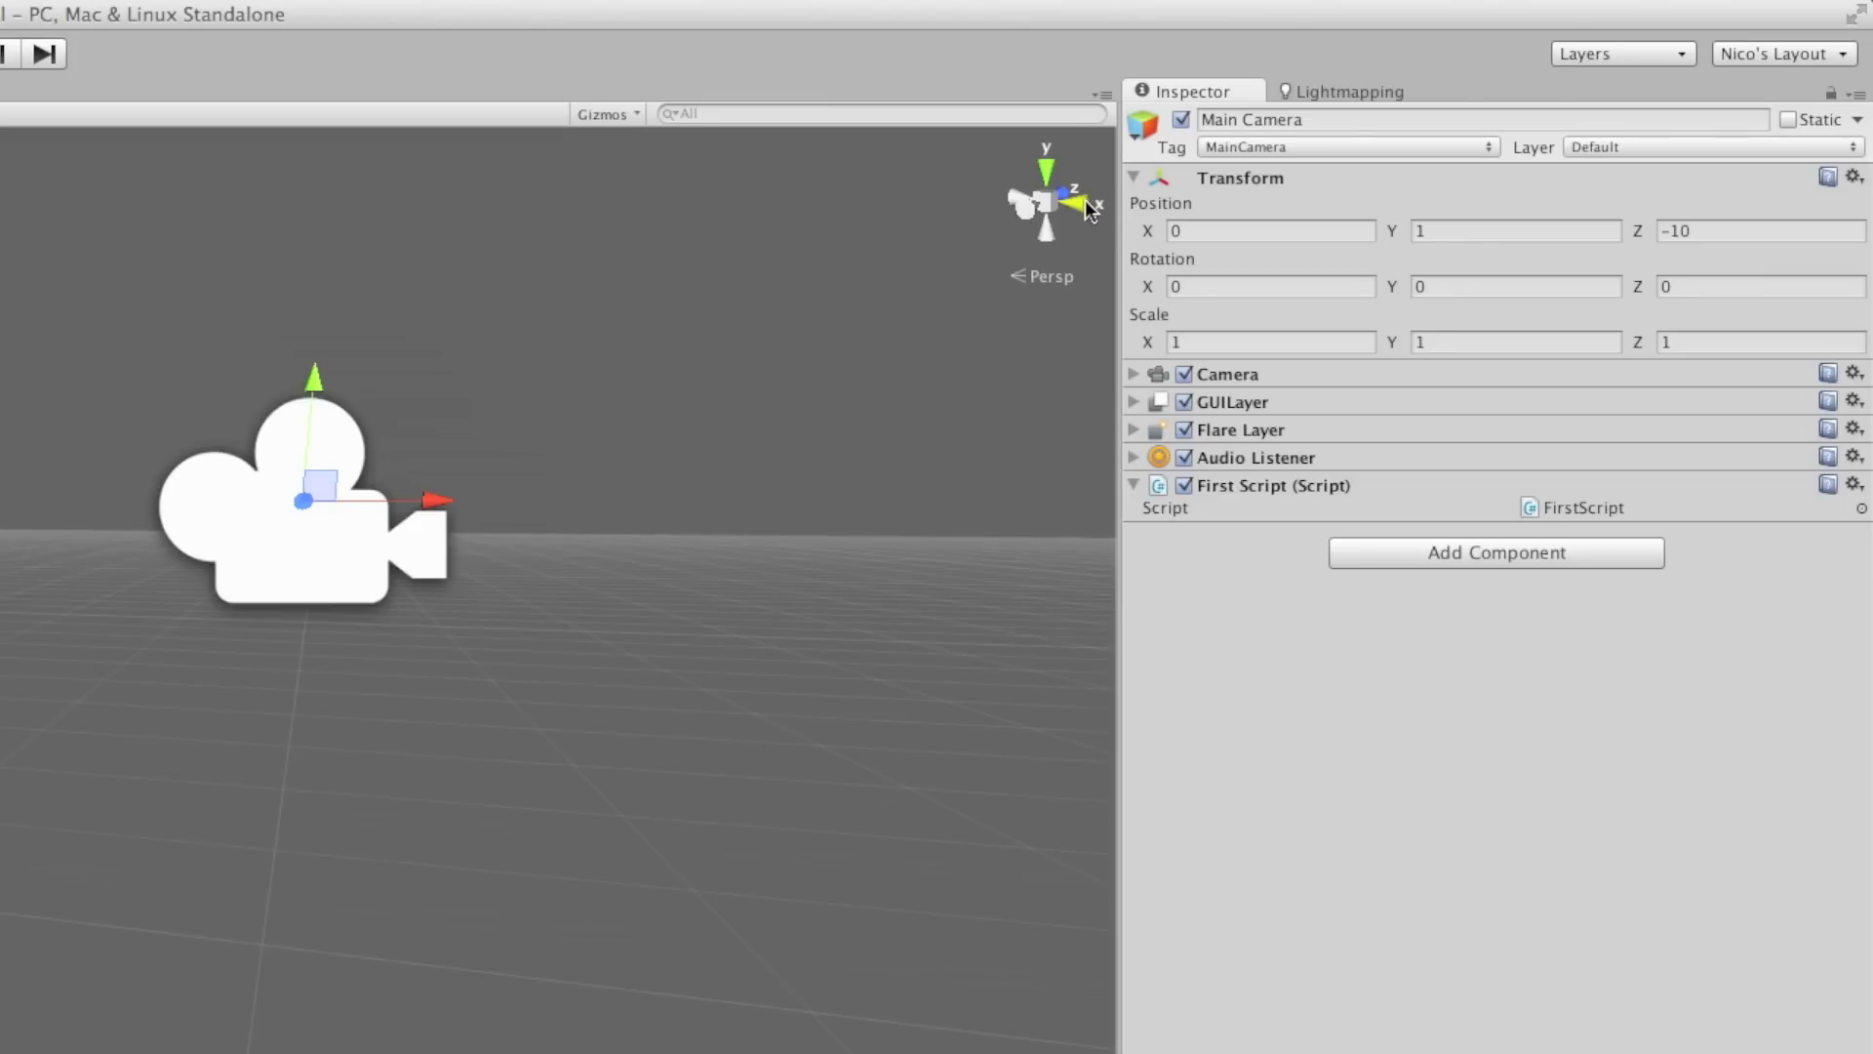
Use the scene gizmo's axis cones to switch to a straight-down Top view, framing the camera
click(1090, 207)
click(1058, 172)
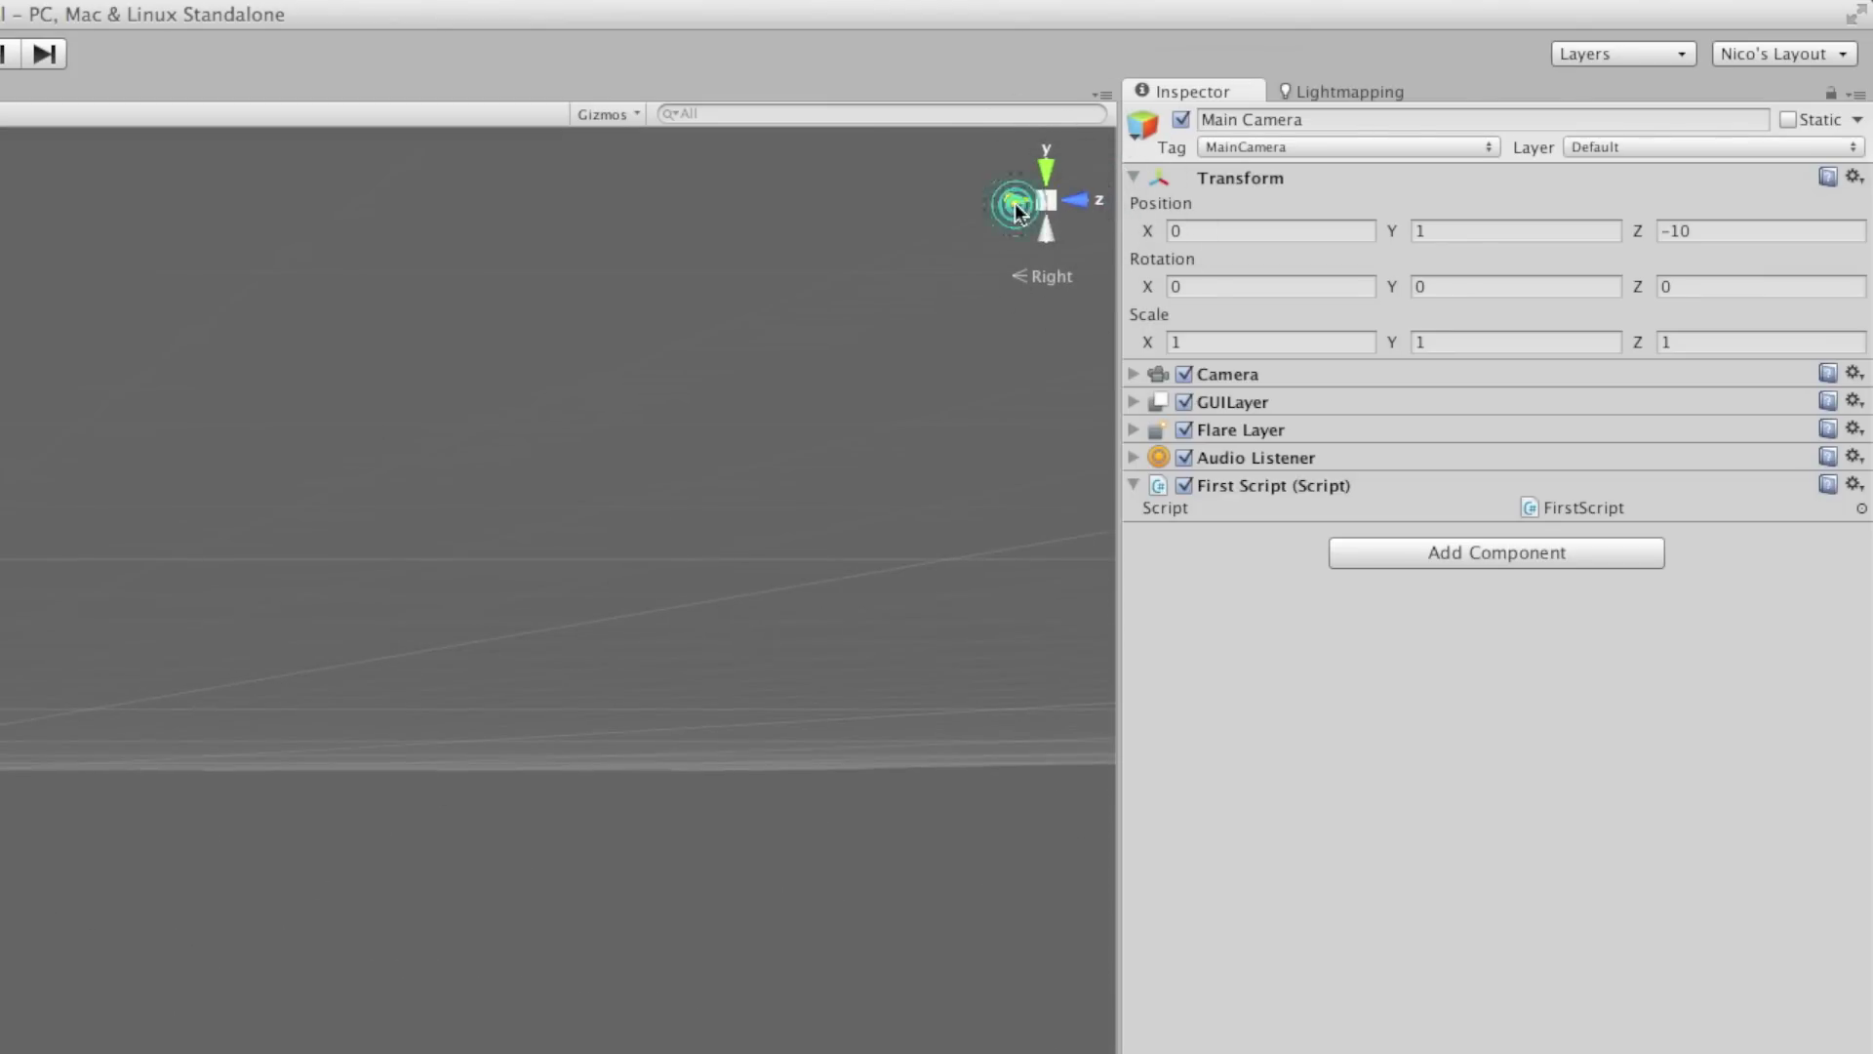
click(1051, 164)
click(1049, 215)
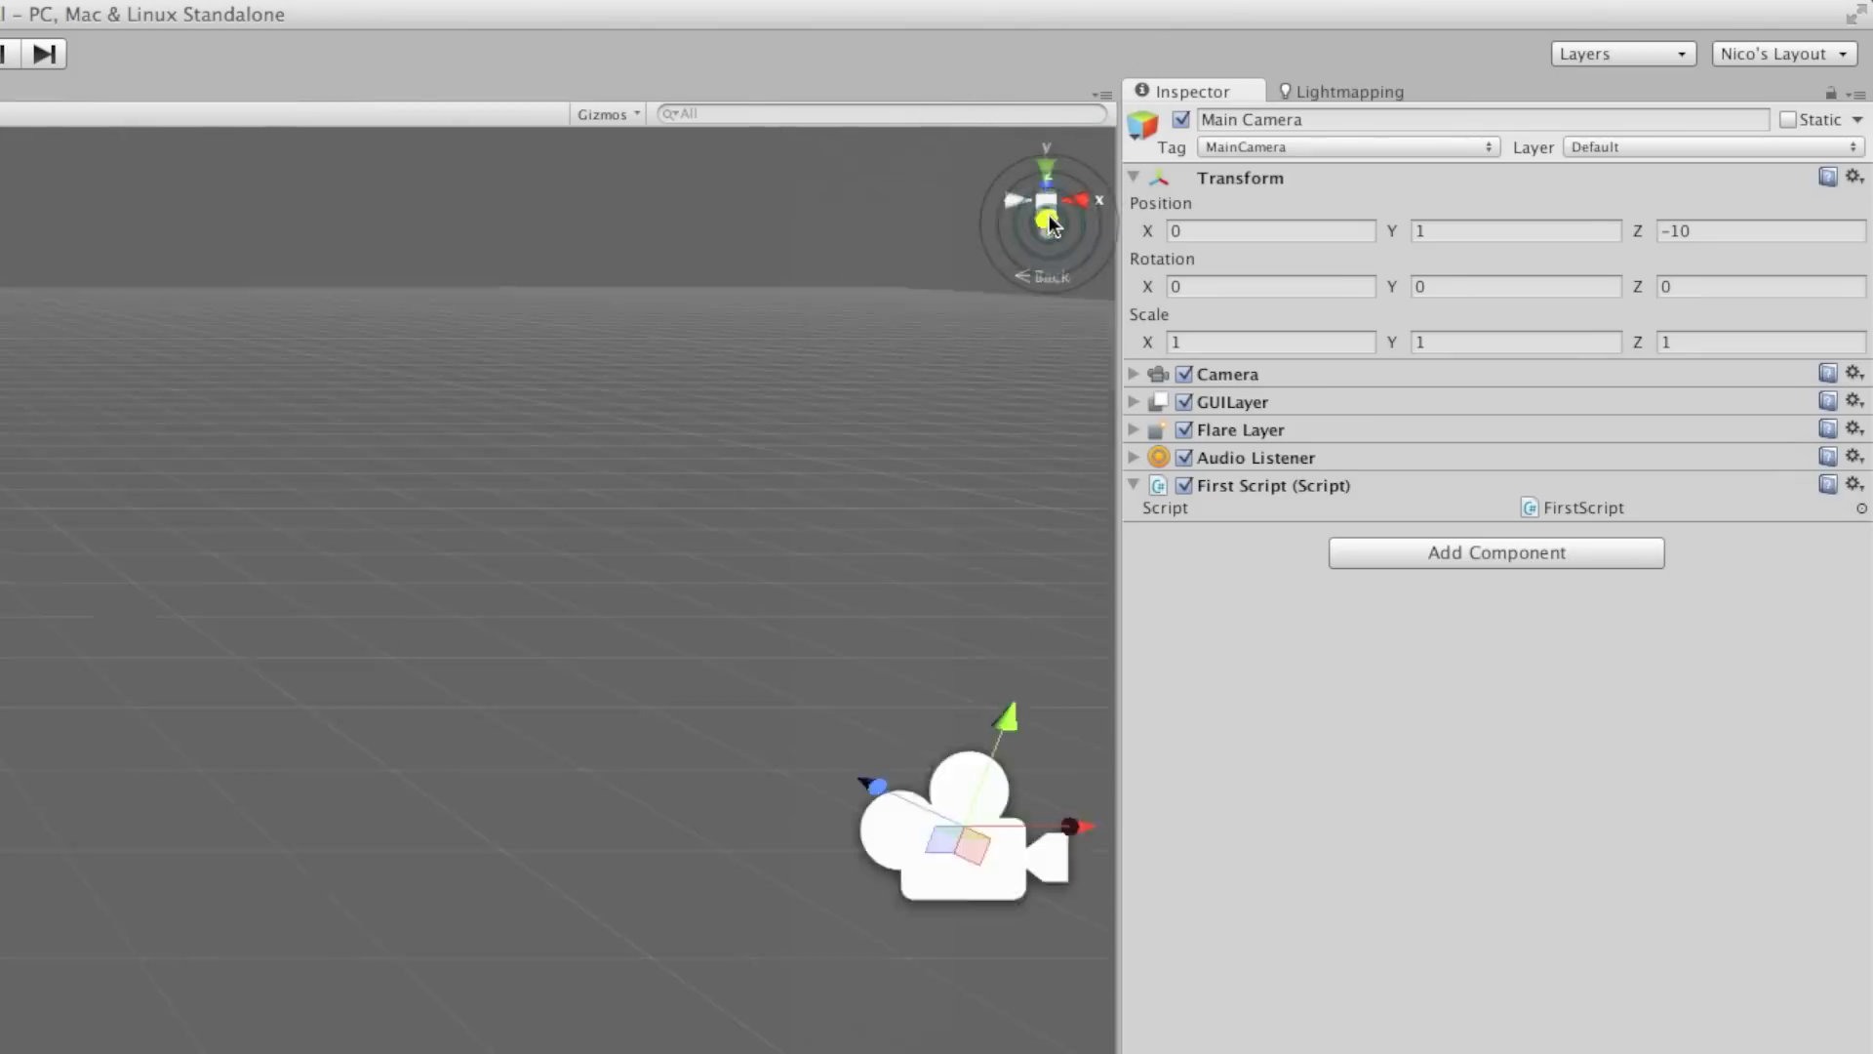
click(1073, 201)
click(1057, 169)
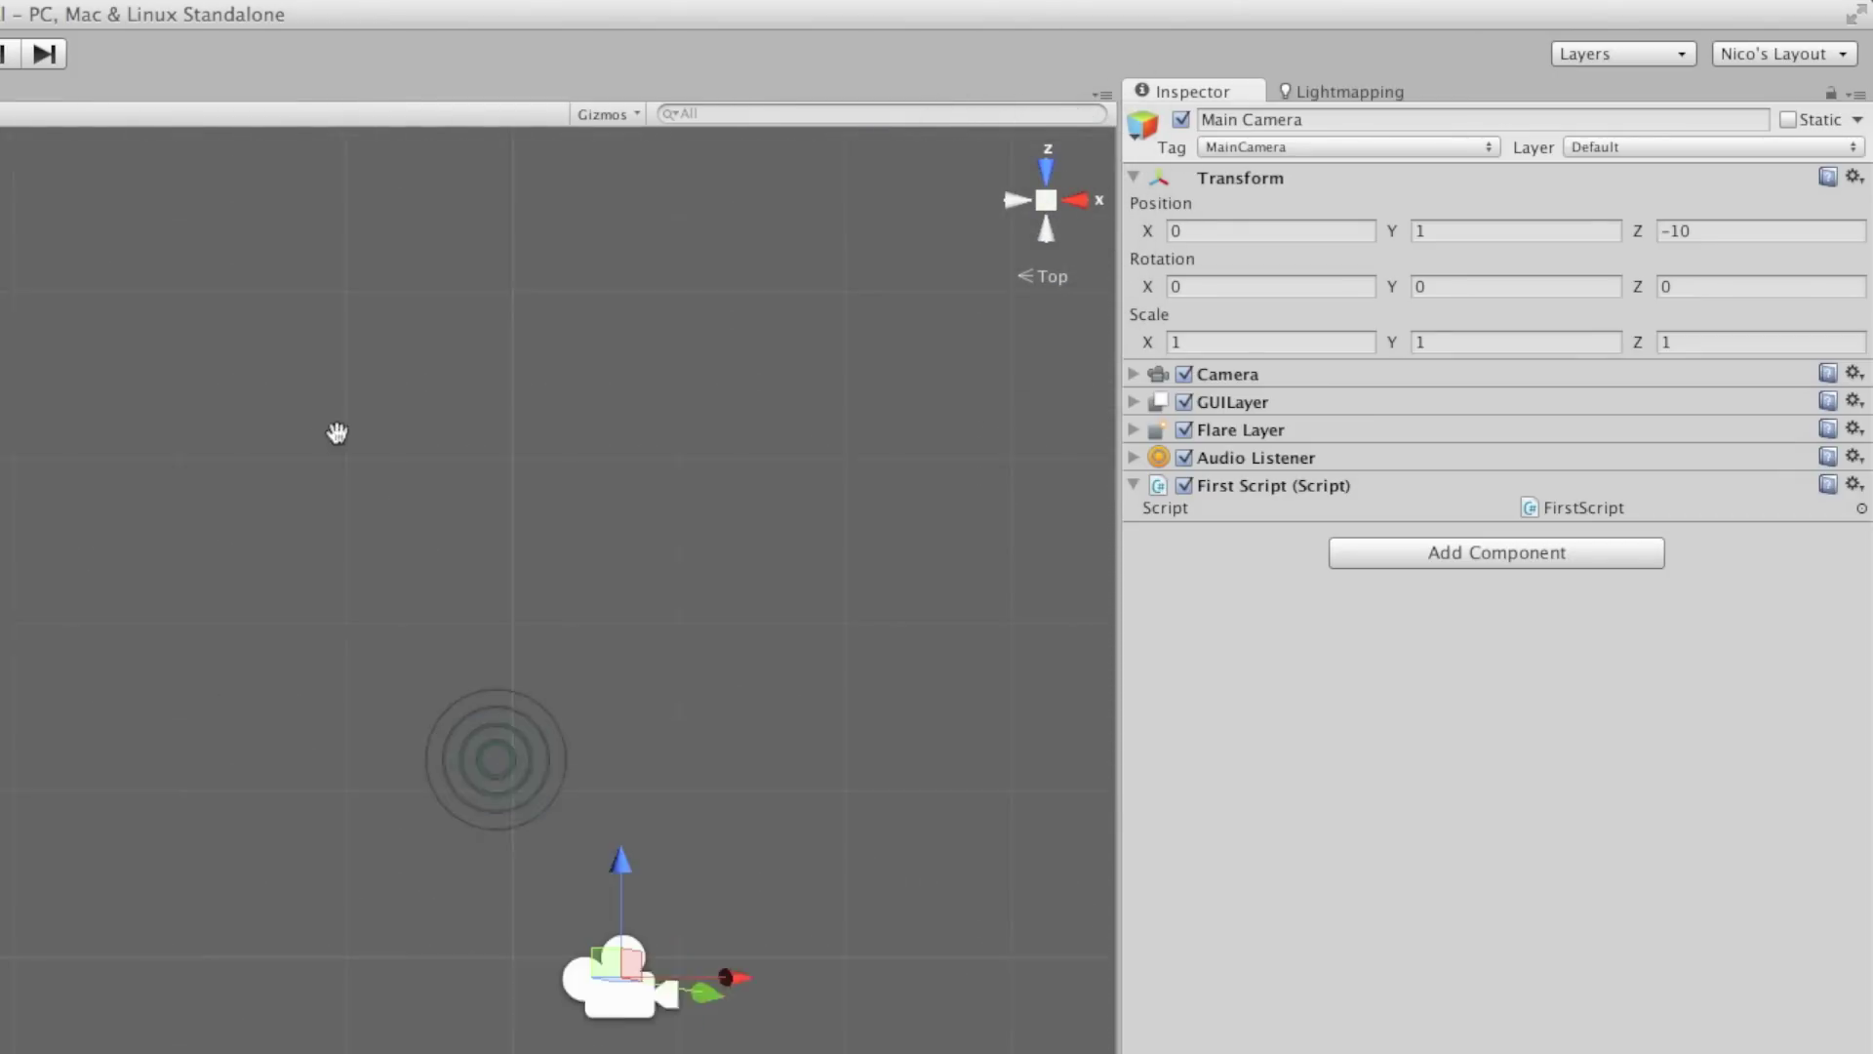
drag(401, 613, 893, 215)
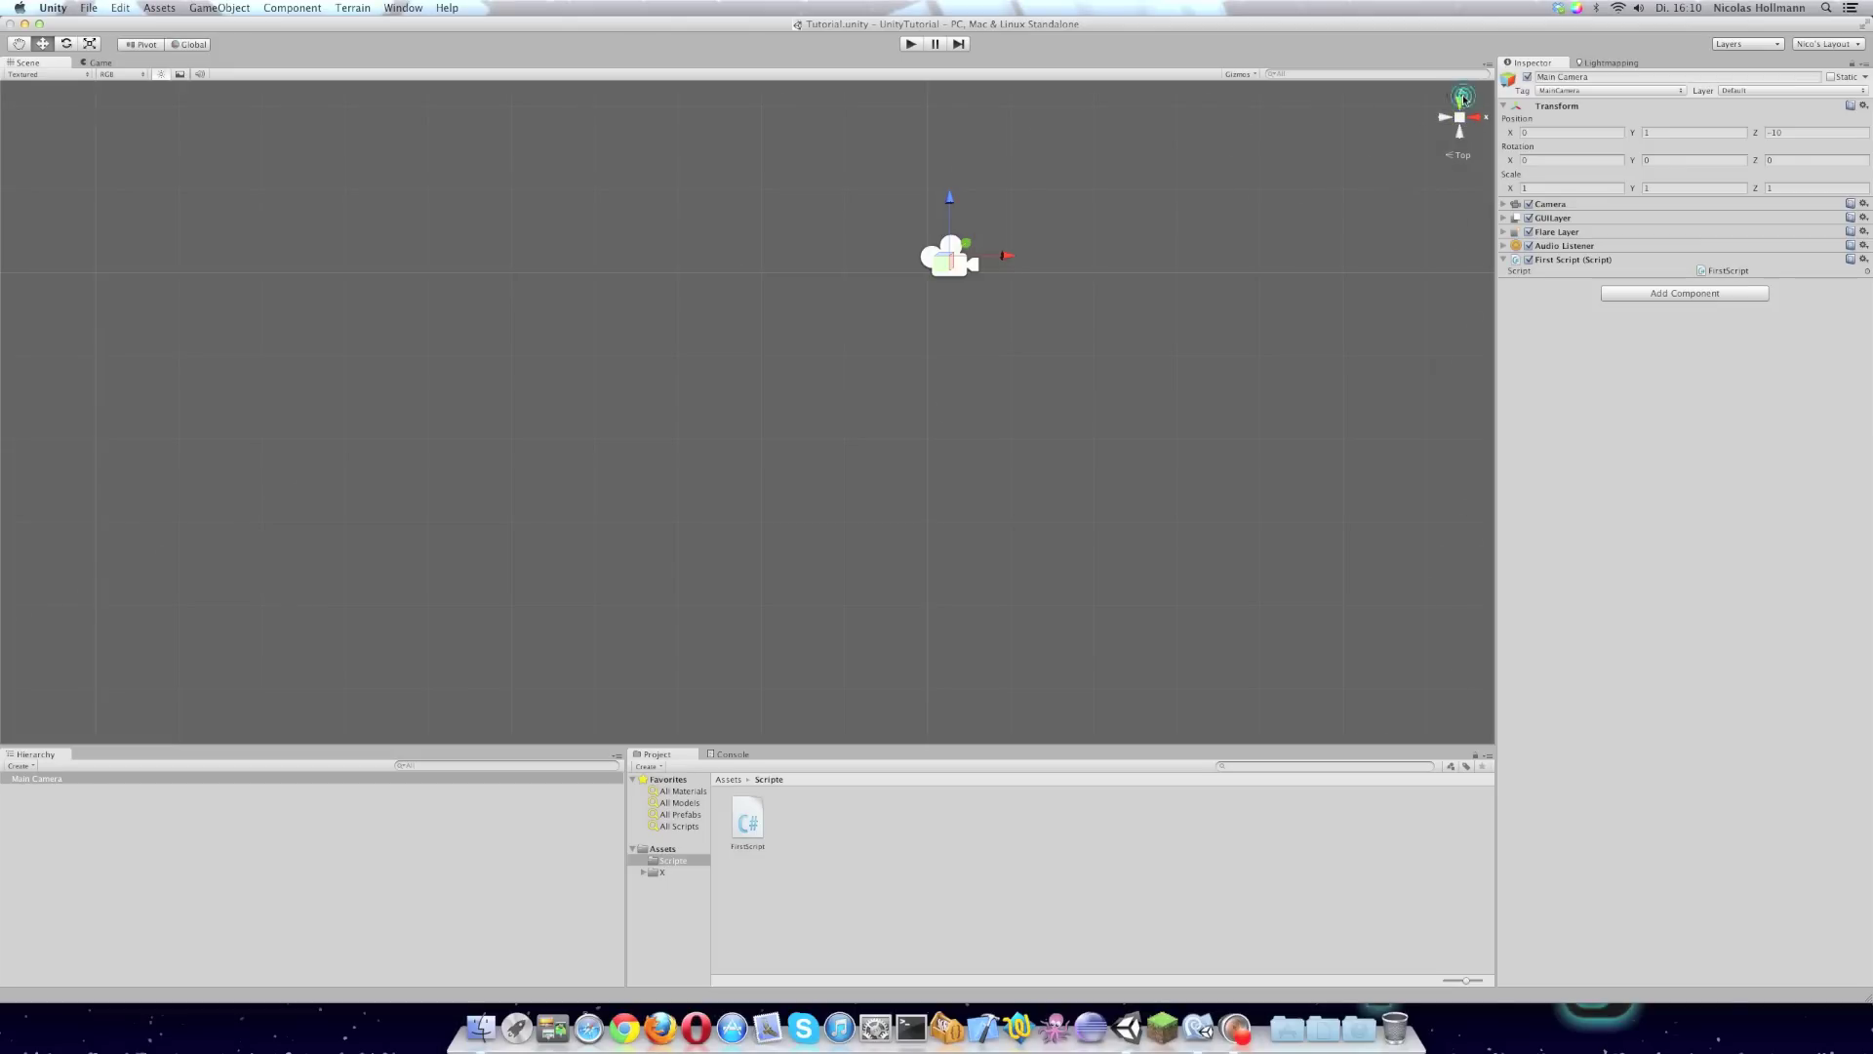
Go to Front view, then orbit, zoom and pan back to a perspective view of the Main Camera
click(1464, 98)
middle_drag(1063, 385, 927, 441)
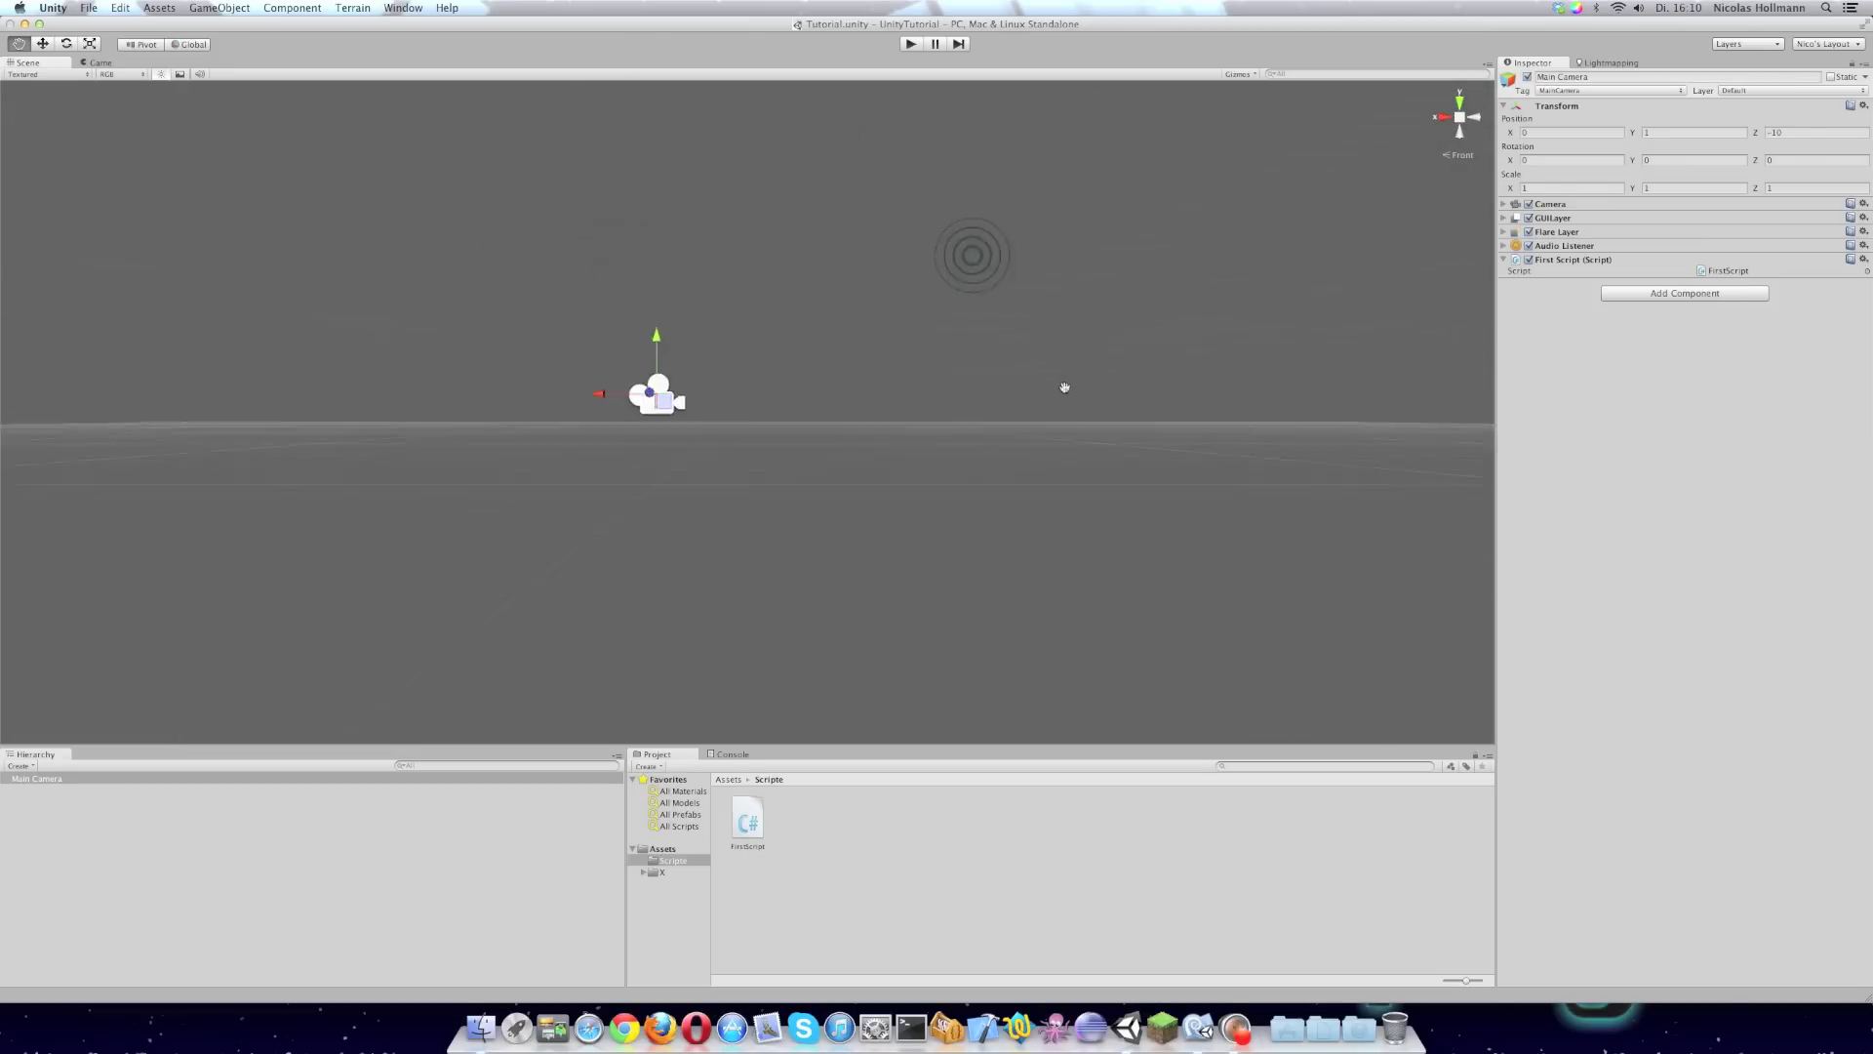
alt+drag(928, 441, 557, 391)
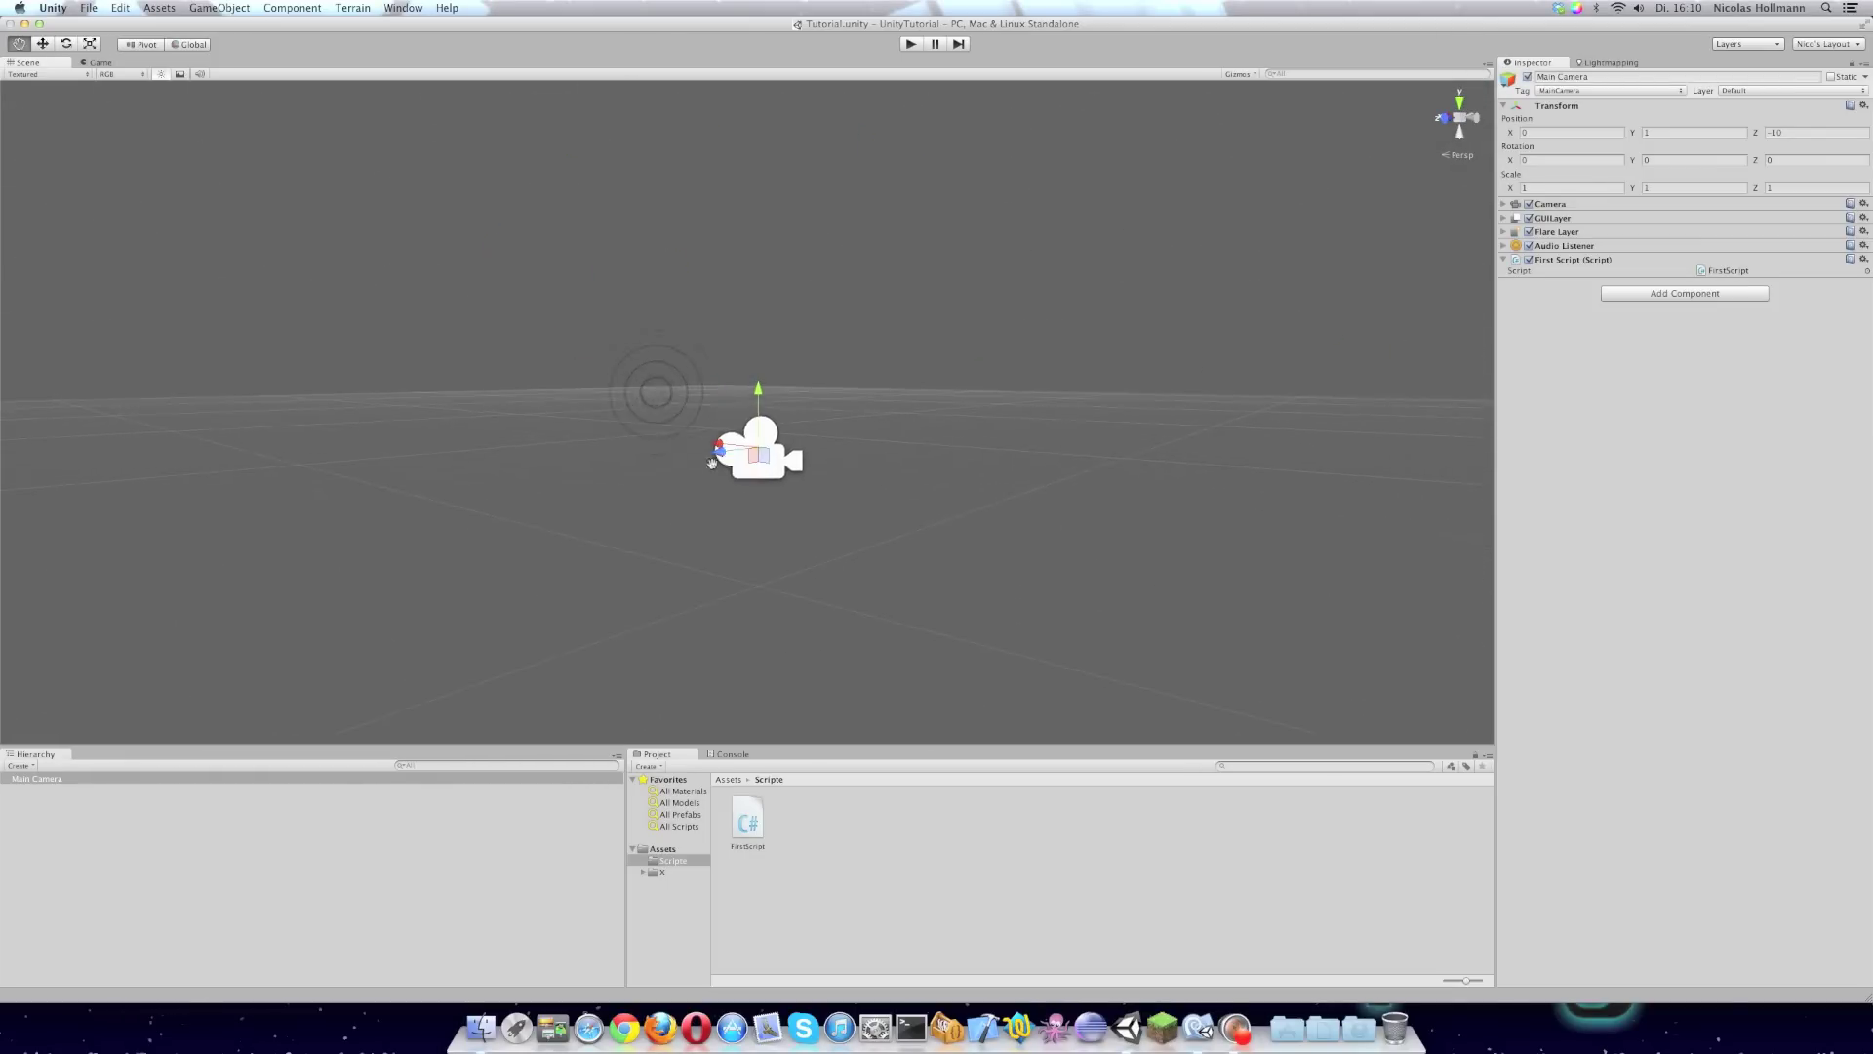
alt+drag(556, 390, 994, 355)
scroll(1067, 459, up, 2)
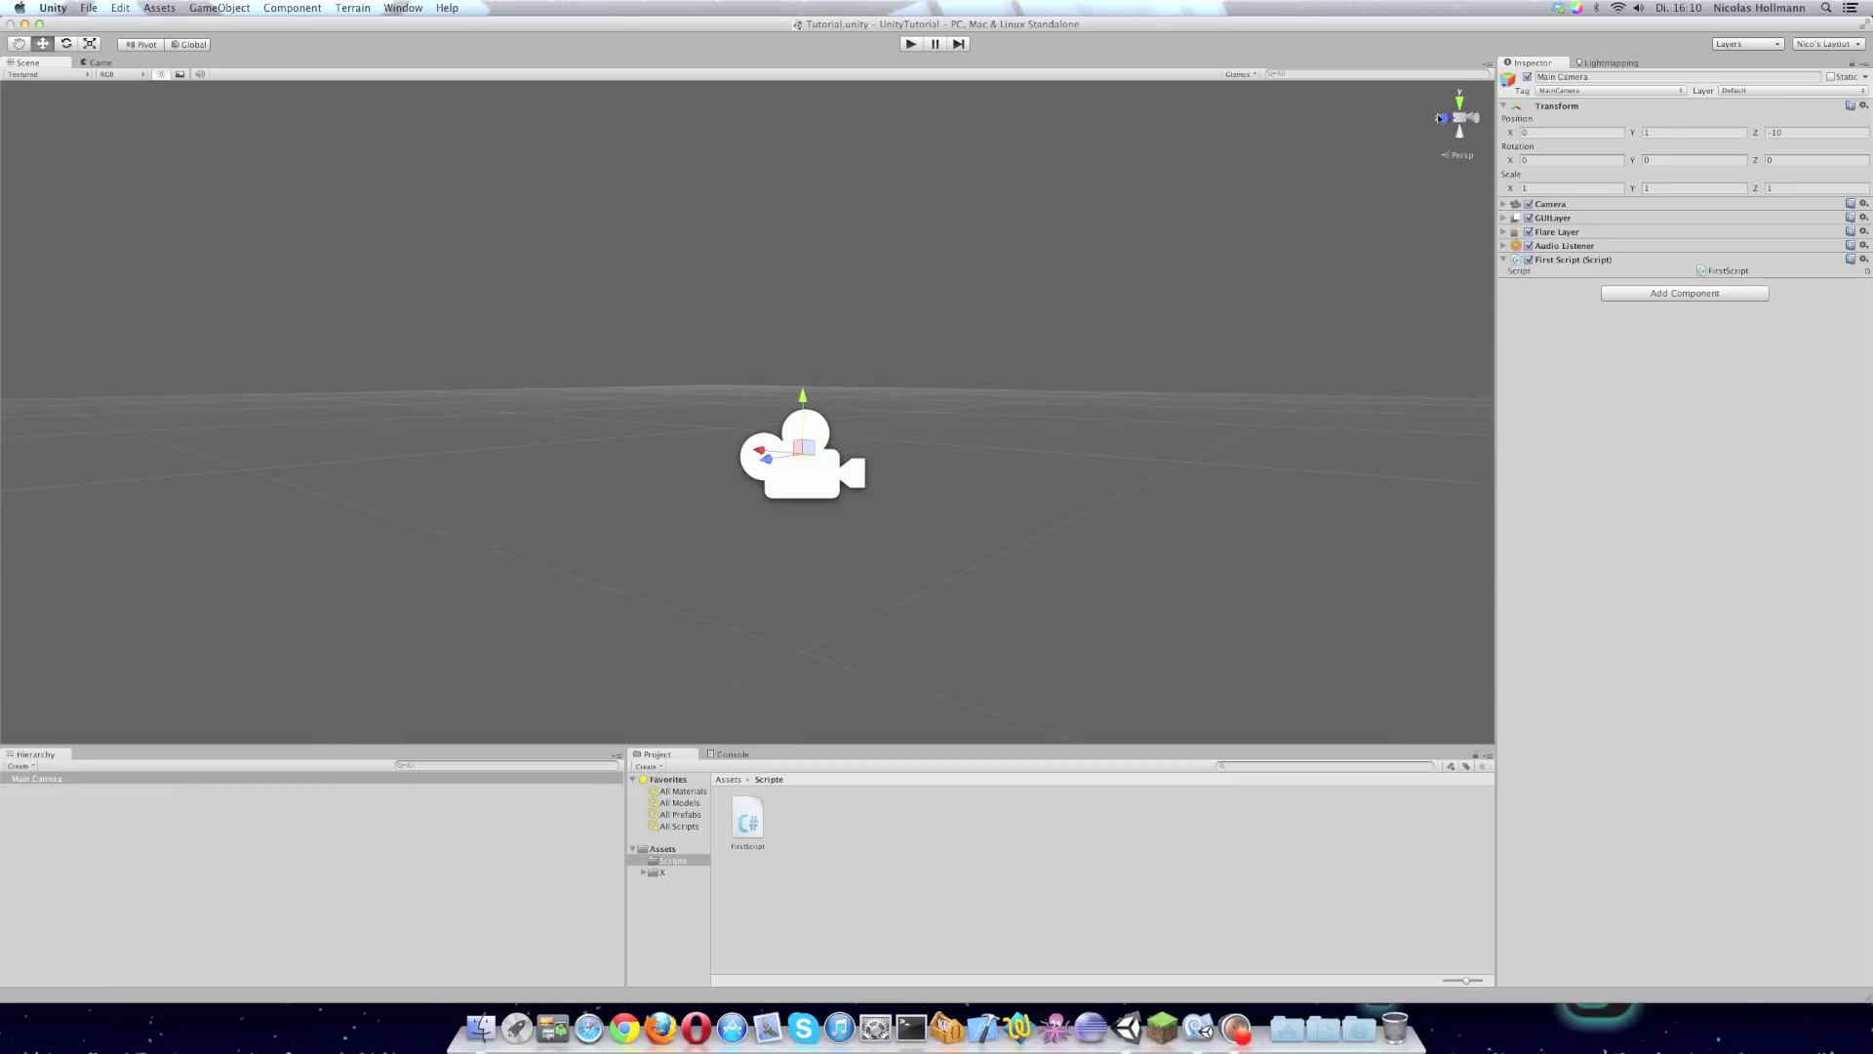
alt+drag(1116, 325, 1074, 582)
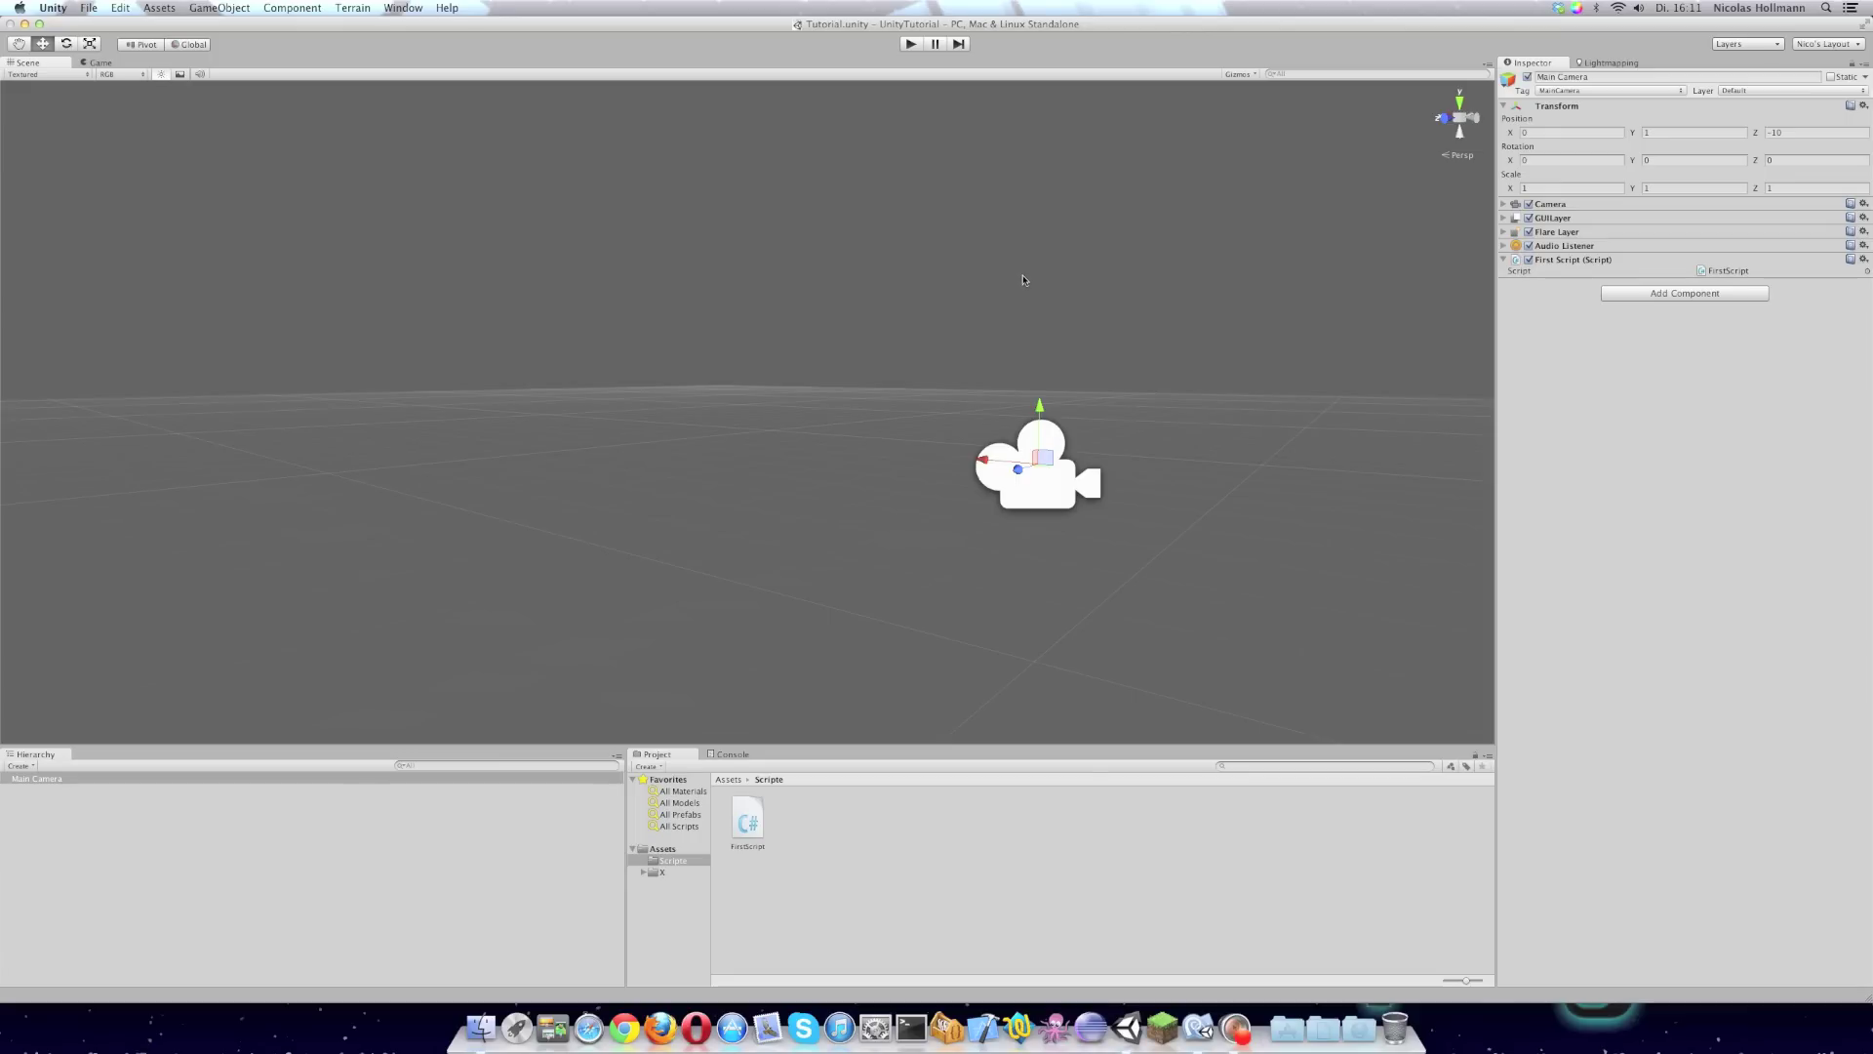
middle_drag(1024, 280, 1096, 284)
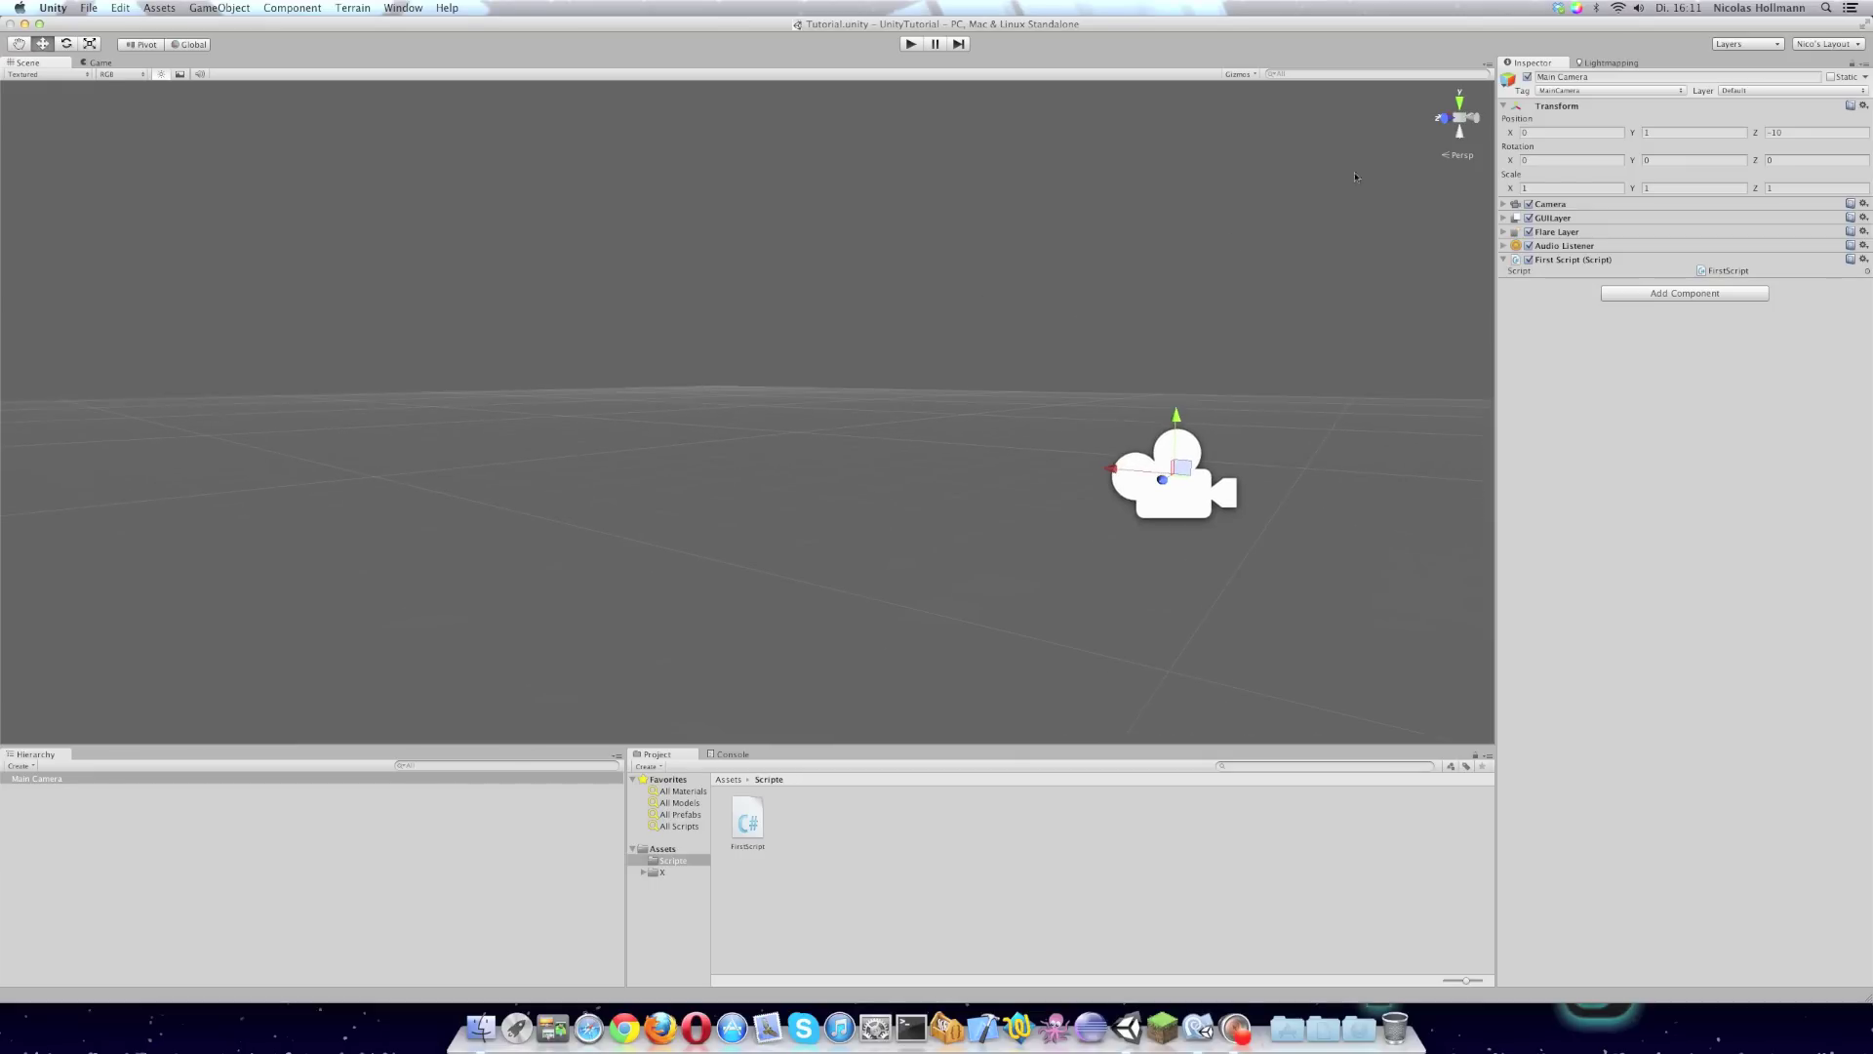
mouse_move(1116, 390)
alt+mouse_down()
mouse_move(845, 333)
mouse_move(798, 381)
mouse_move(574, 372)
alt+mouse_up()
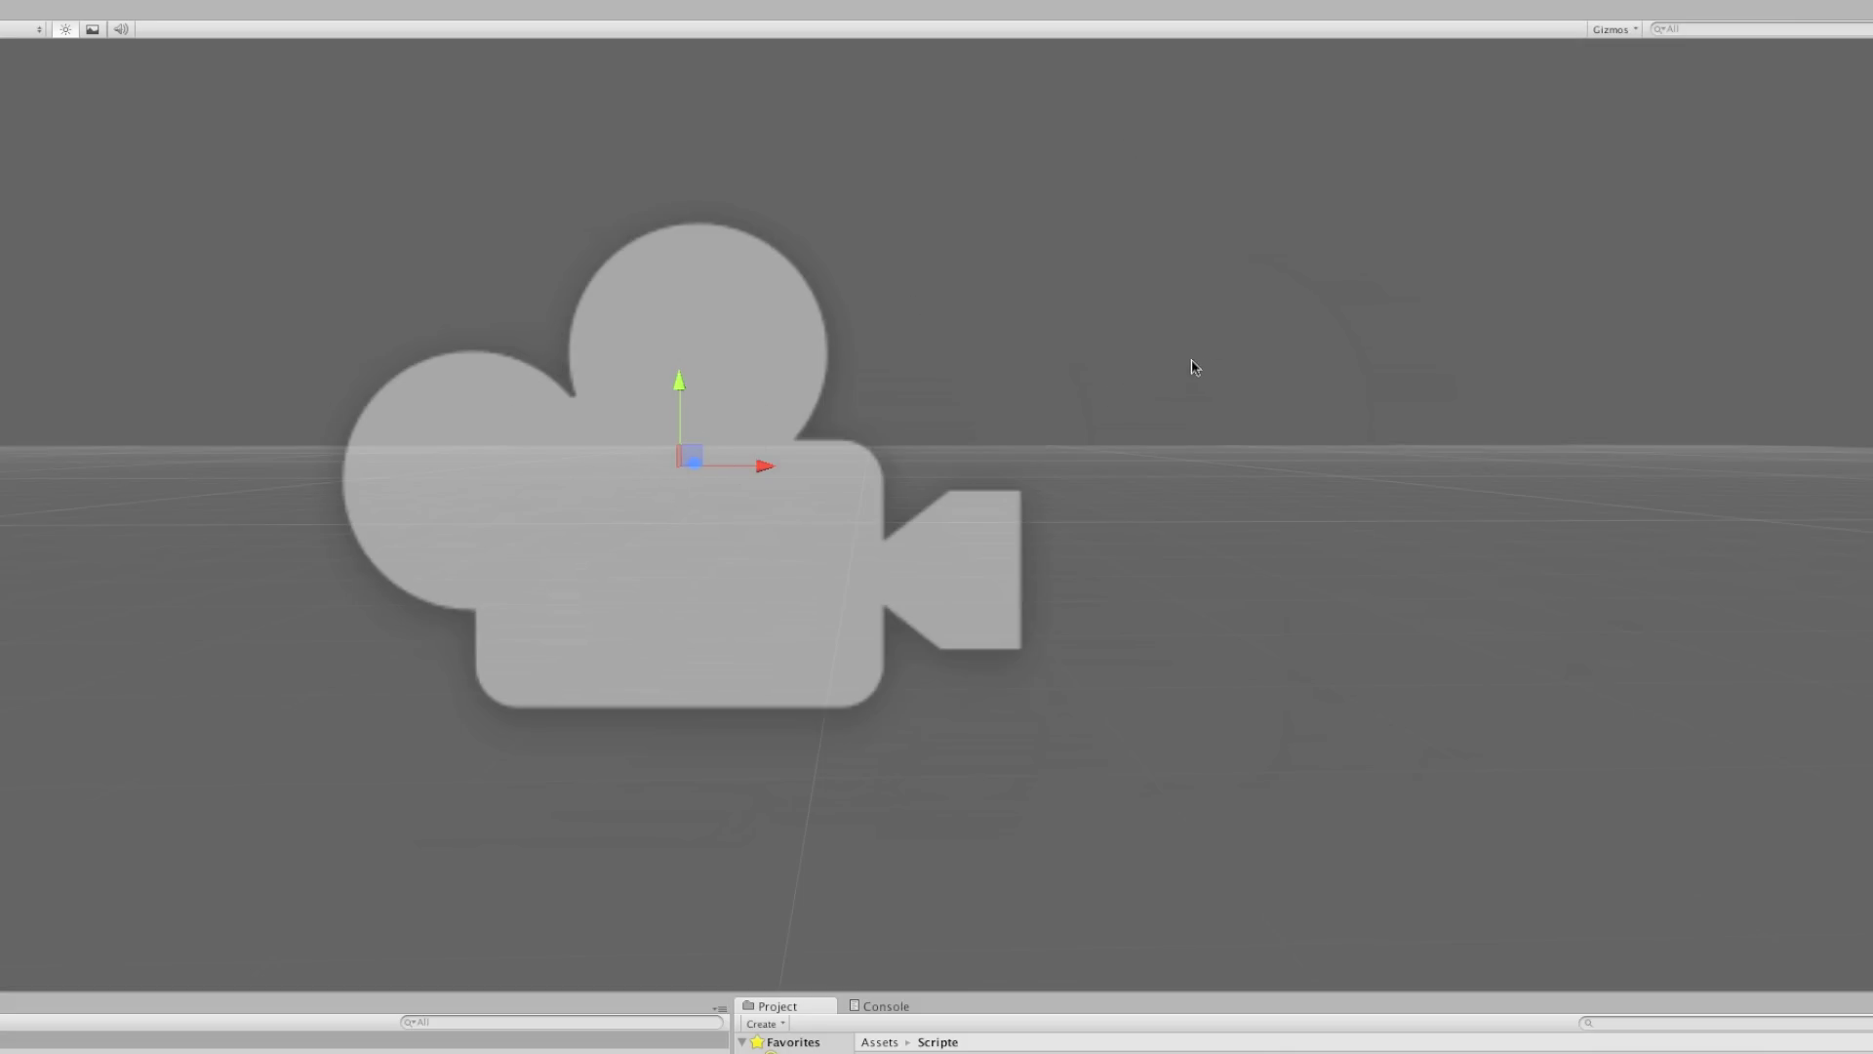
Drag the Main Camera's X, Y and Z move handles, ending at Position 0, 0, -10
mouse_move(752, 467)
mouse_down()
mouse_move(173, 459)
mouse_move(981, 395)
mouse_move(1016, 218)
mouse_up()
click(981, 271)
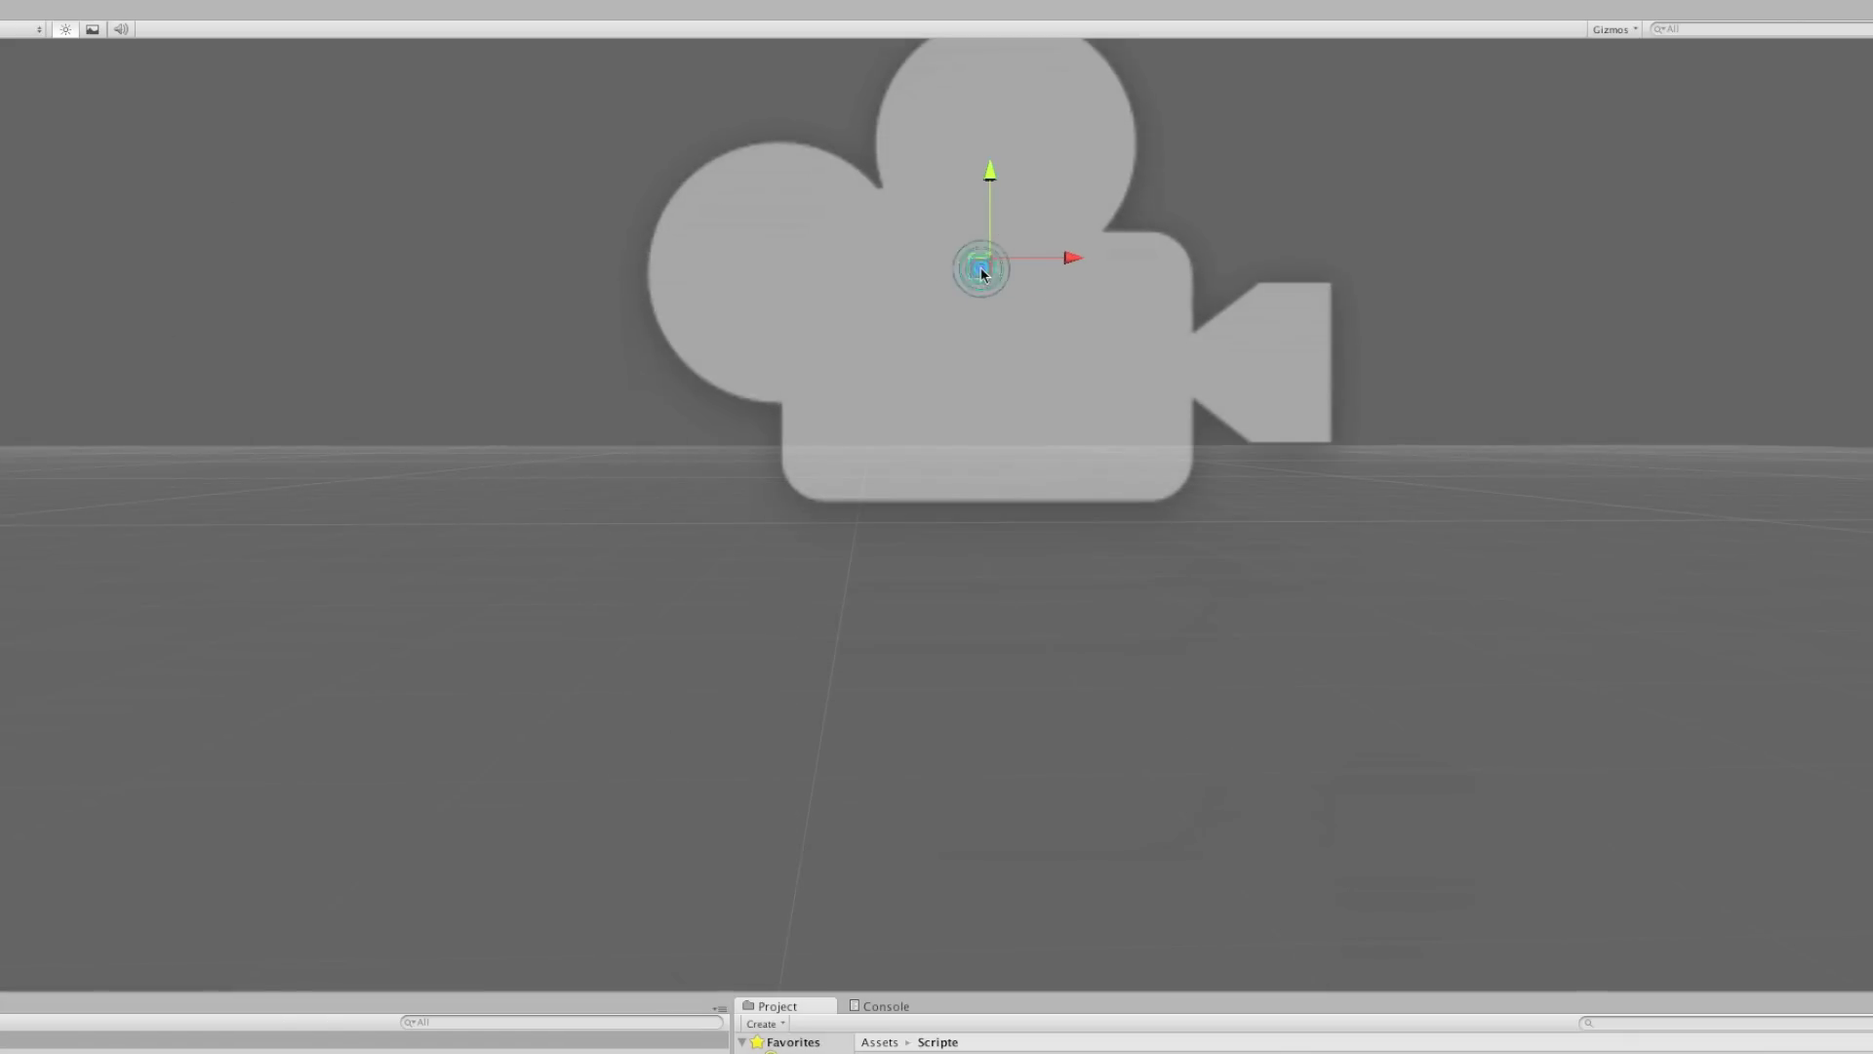
middle_drag(1034, 326, 1134, 105)
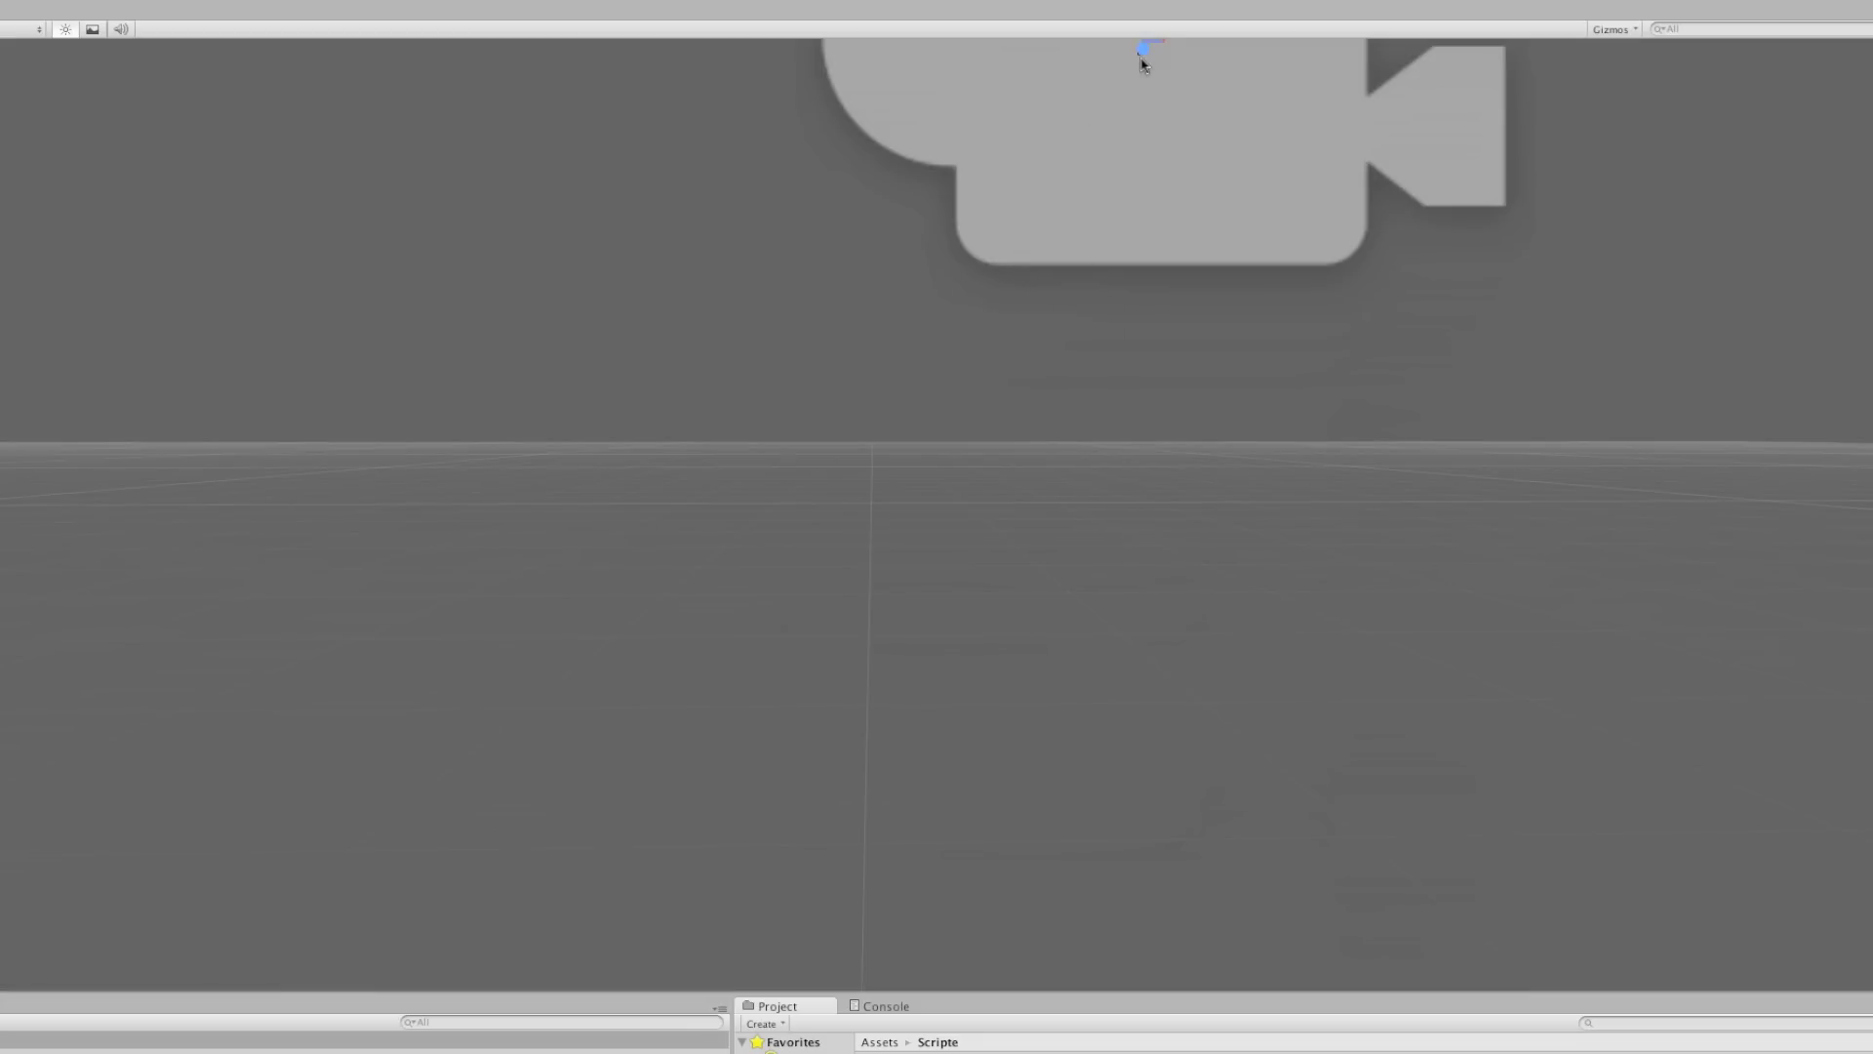
drag(1144, 65, 940, 517)
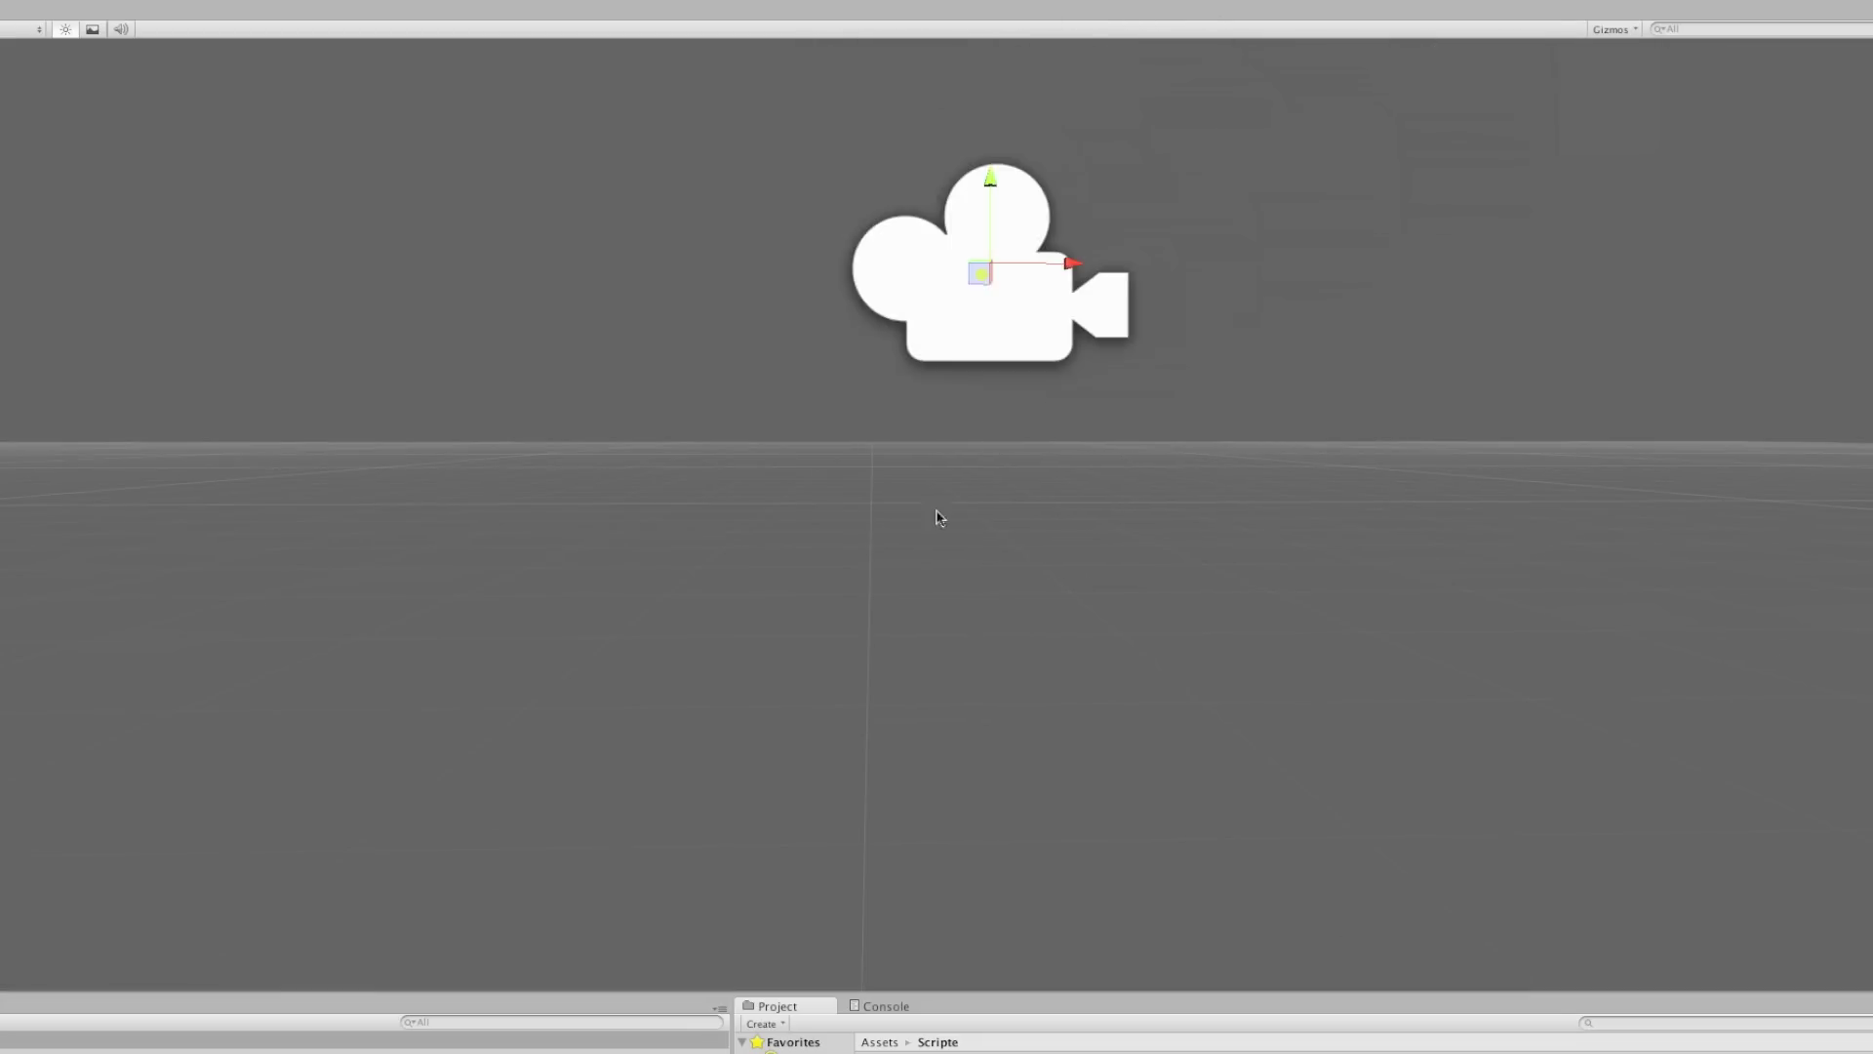
middle_drag(1255, 335, 1302, 494)
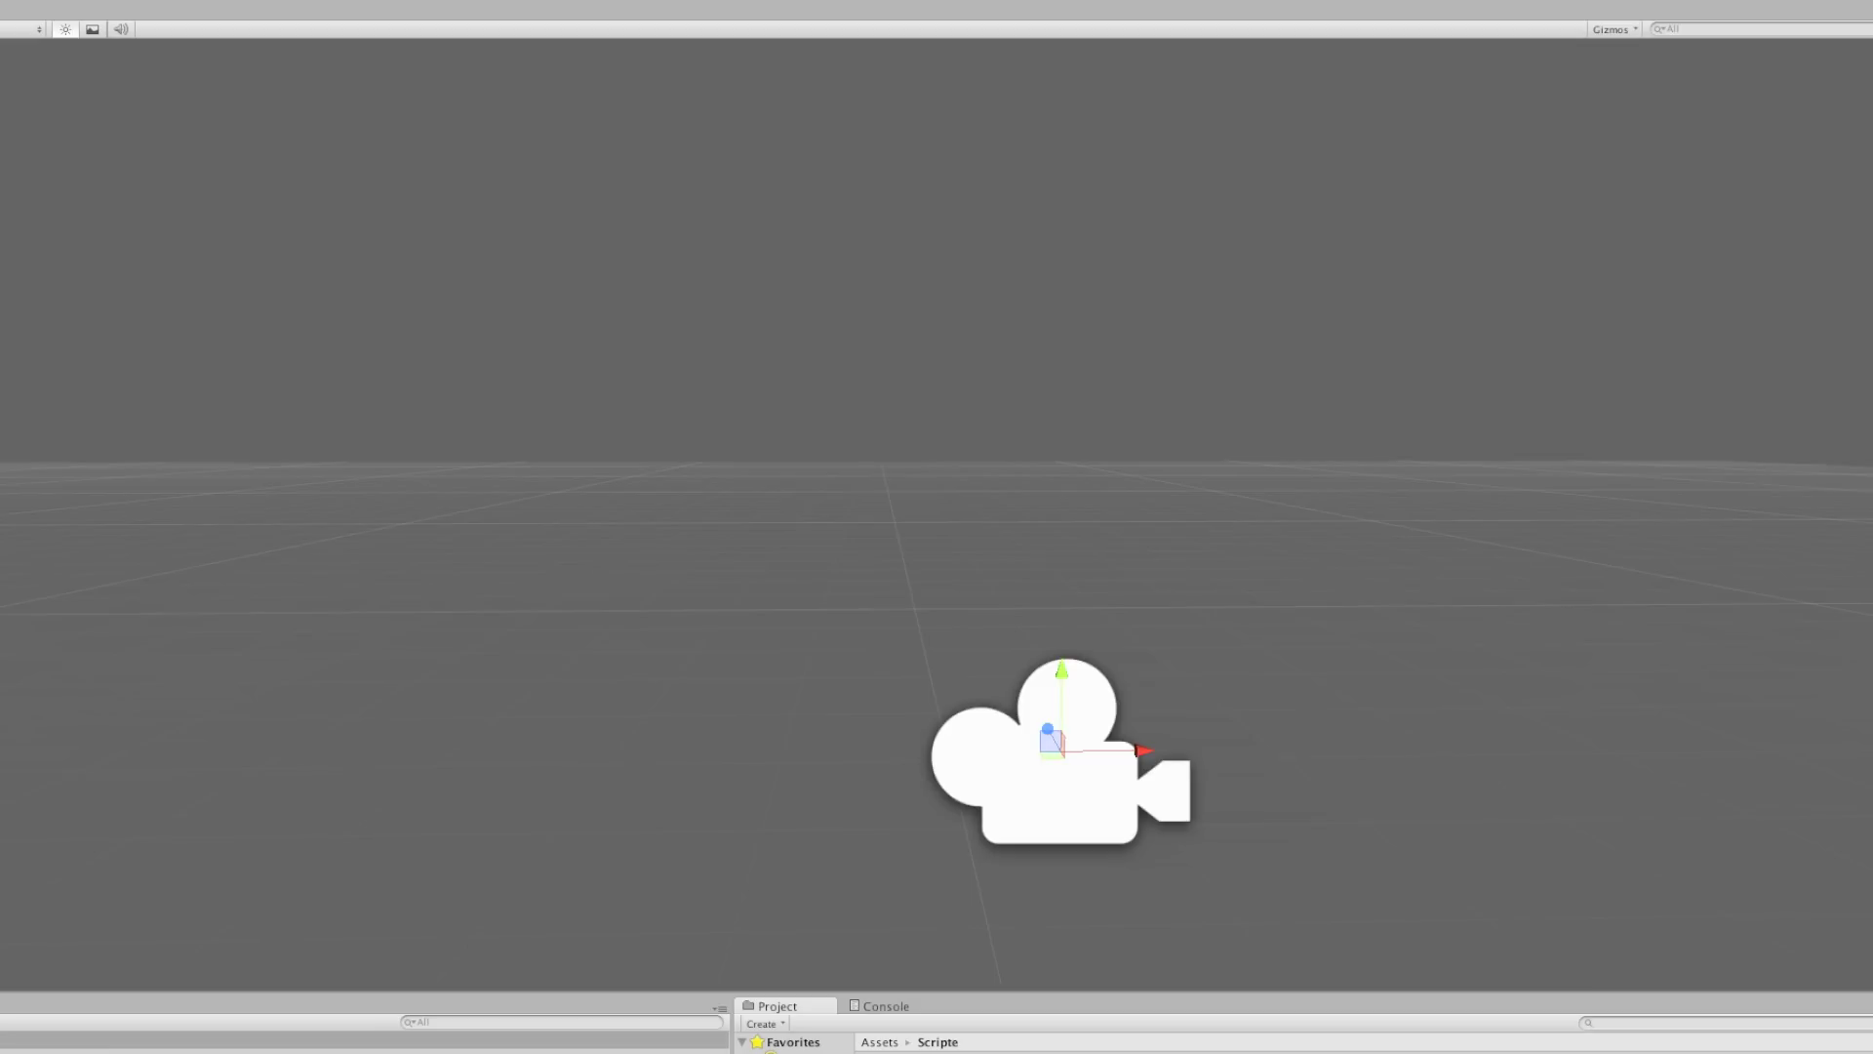
key(Delete)
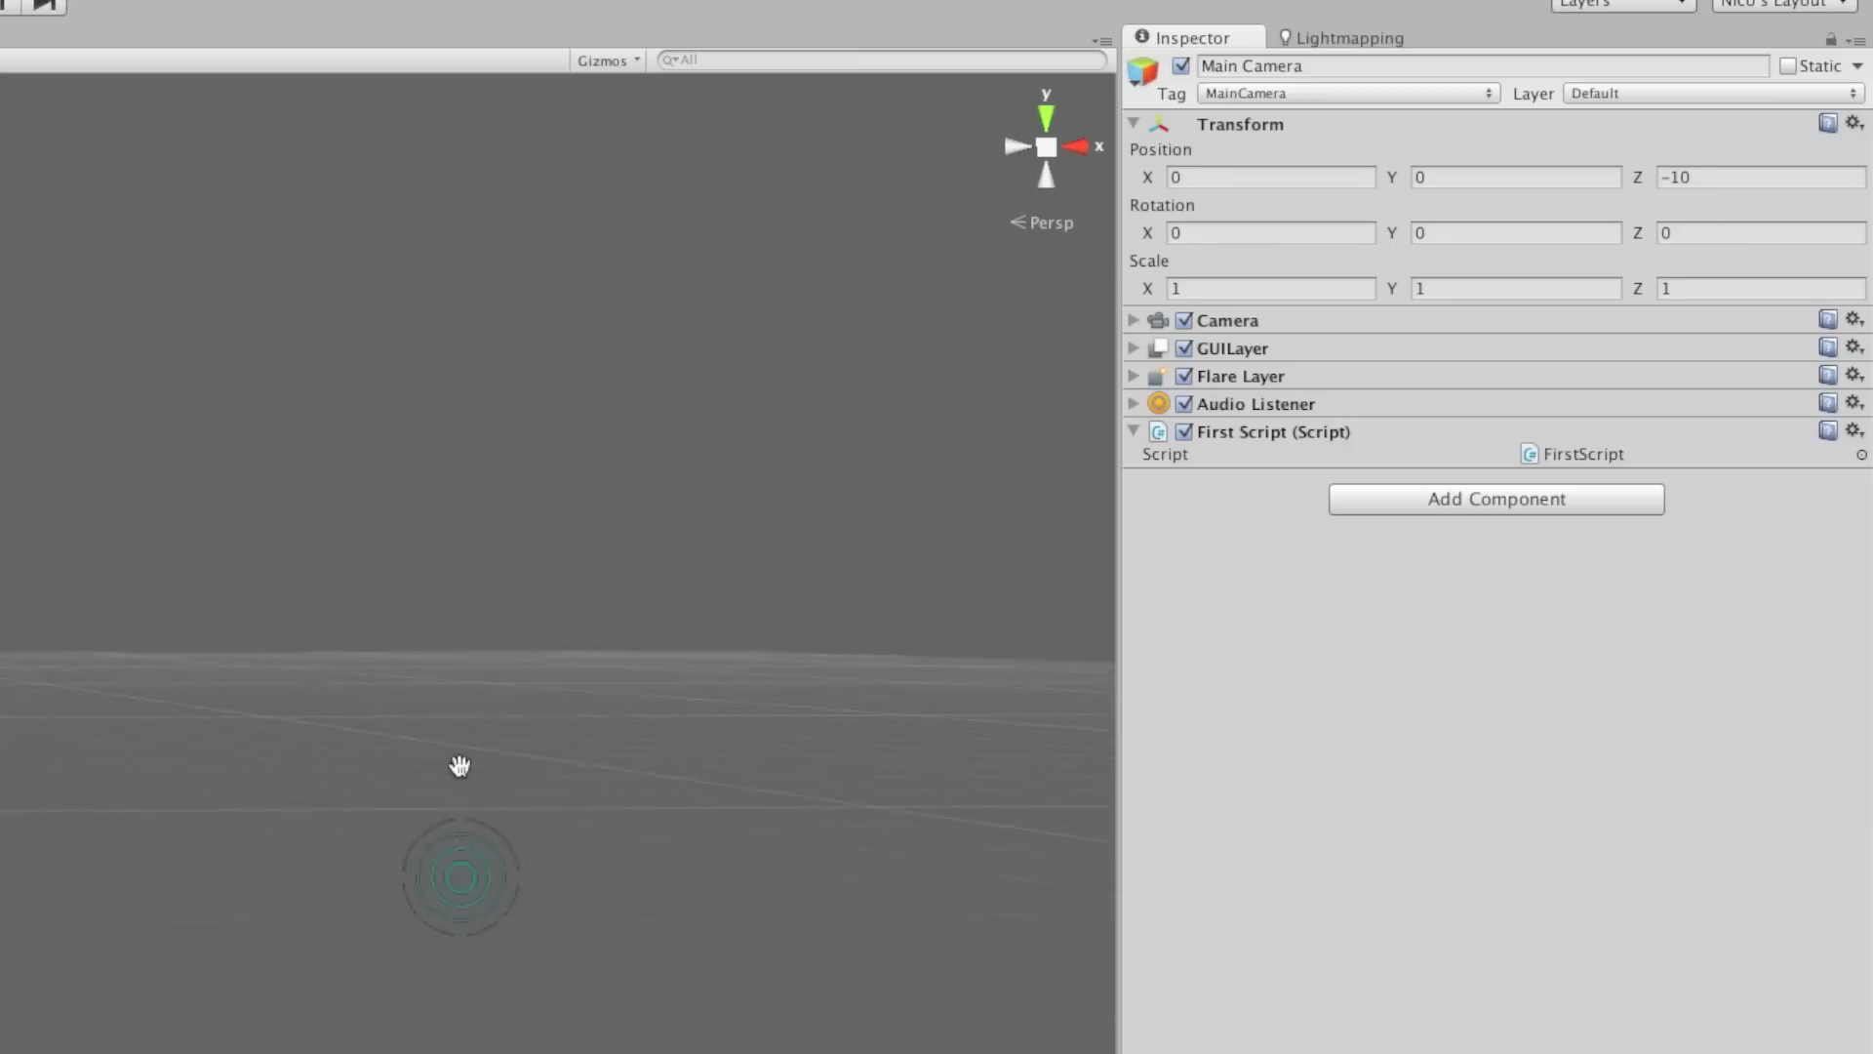
mouse_move(459, 761)
middle_down()
mouse_move(460, 546)
mouse_move(487, 629)
middle_up()
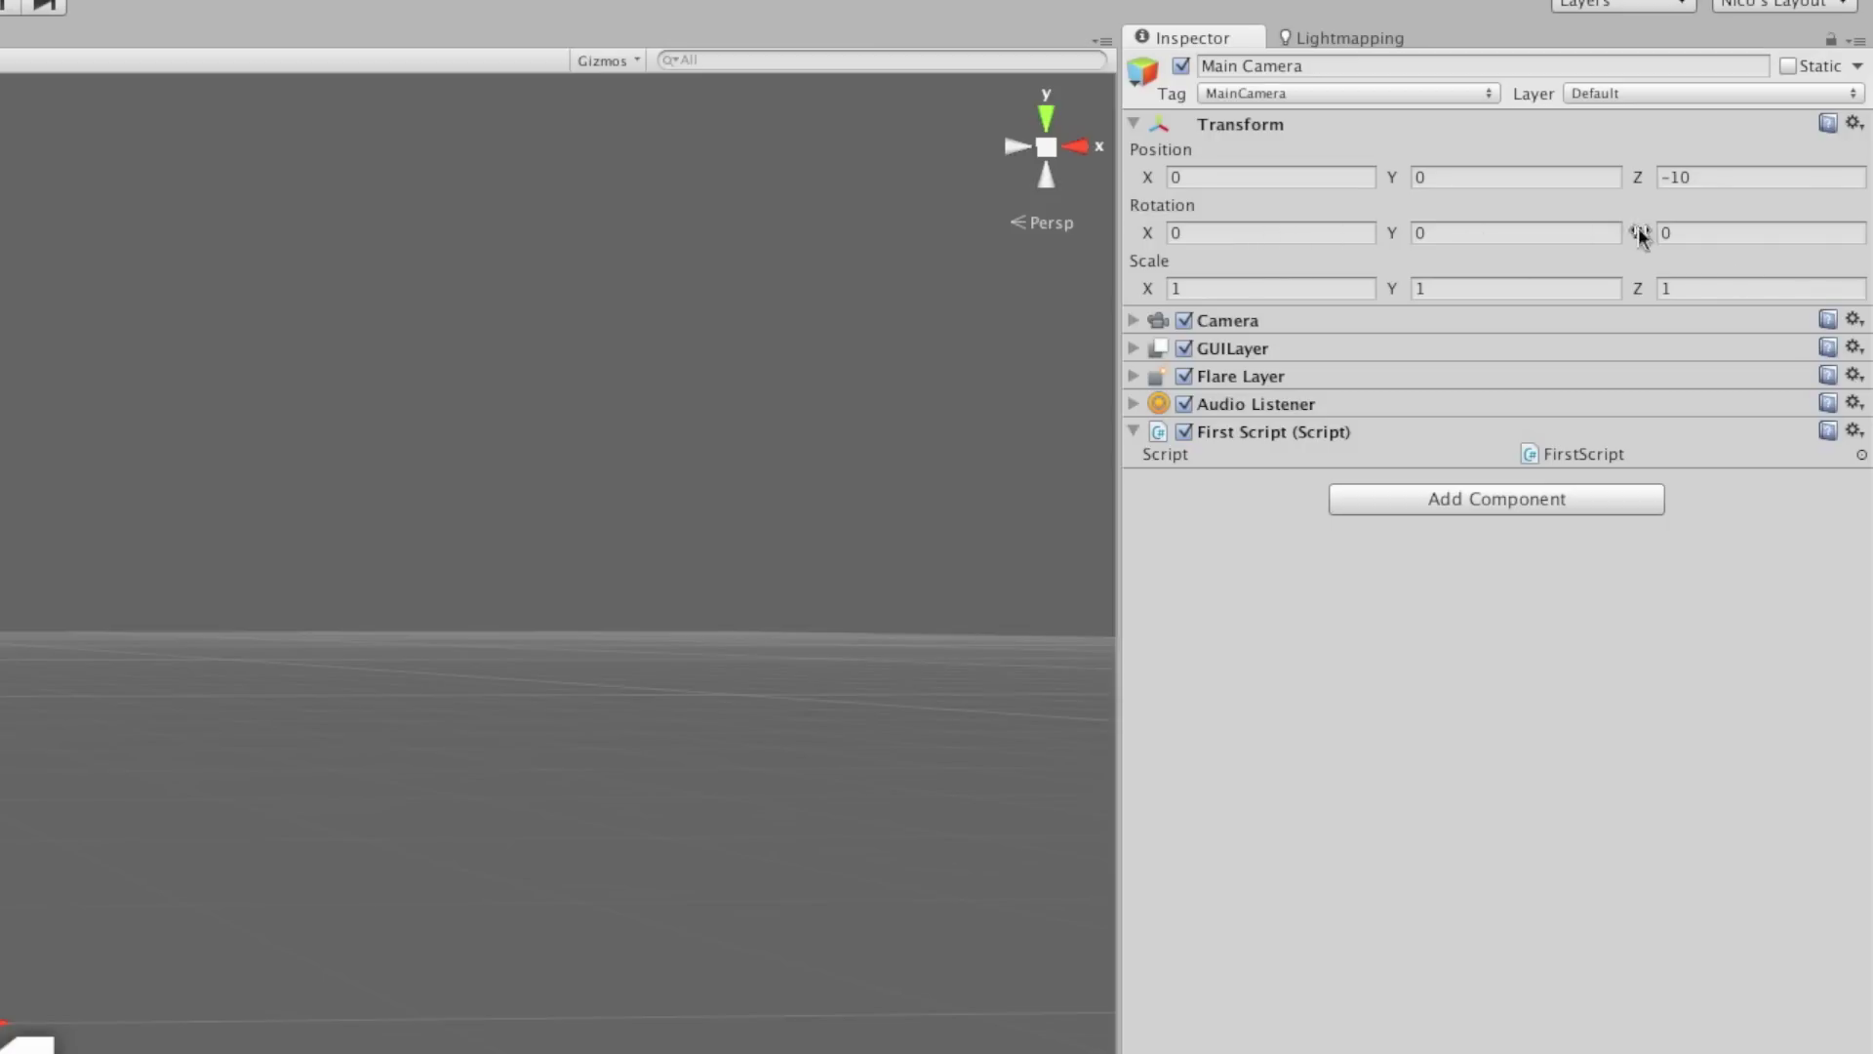
Check the camera's Rotation X, Y and Z values and enter 90 for Rotation X
click(1754, 232)
click(1473, 234)
click(1297, 234)
click(1522, 234)
click(1267, 232)
text(90)
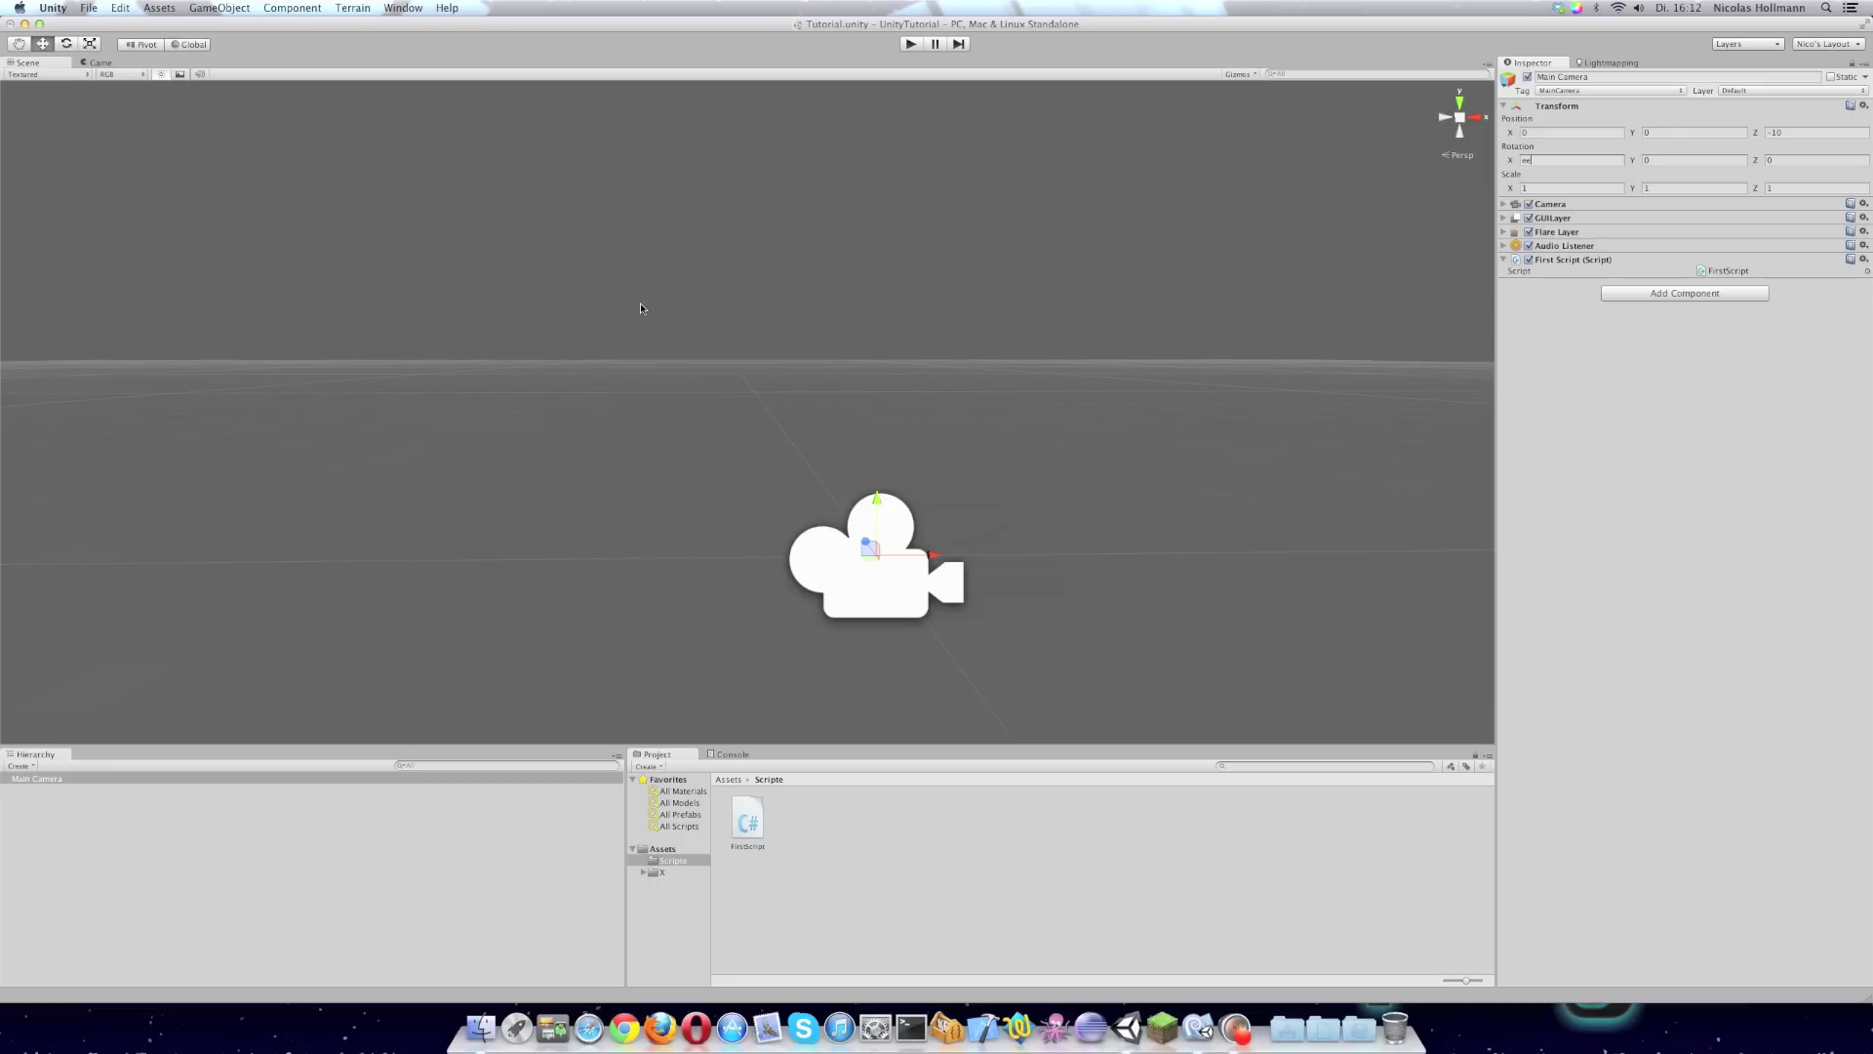
click(320, 28)
Spin the Main Camera with the Rotate tool until it reads Y −720 and Z −720
click(65, 46)
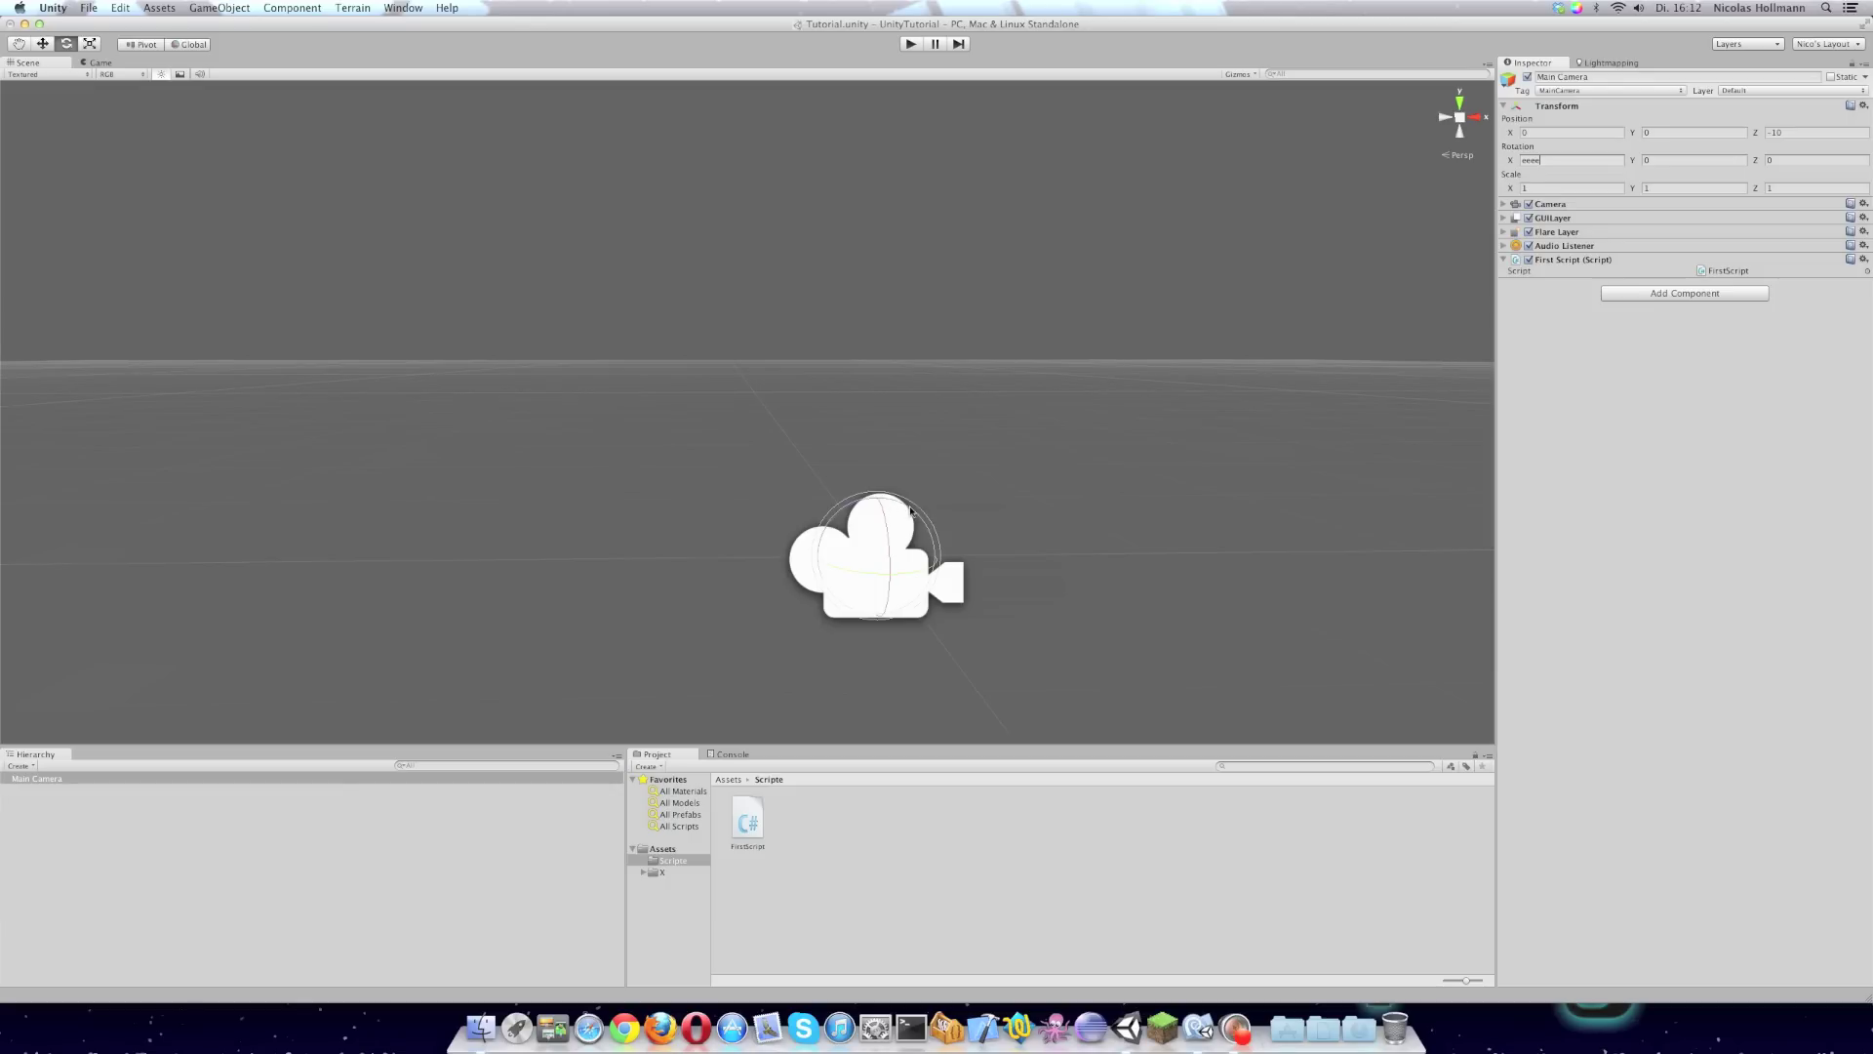
drag(1006, 554, 1038, 635)
mouse_move(1021, 509)
mouse_down()
mouse_move(1066, 635)
mouse_move(986, 481)
mouse_up()
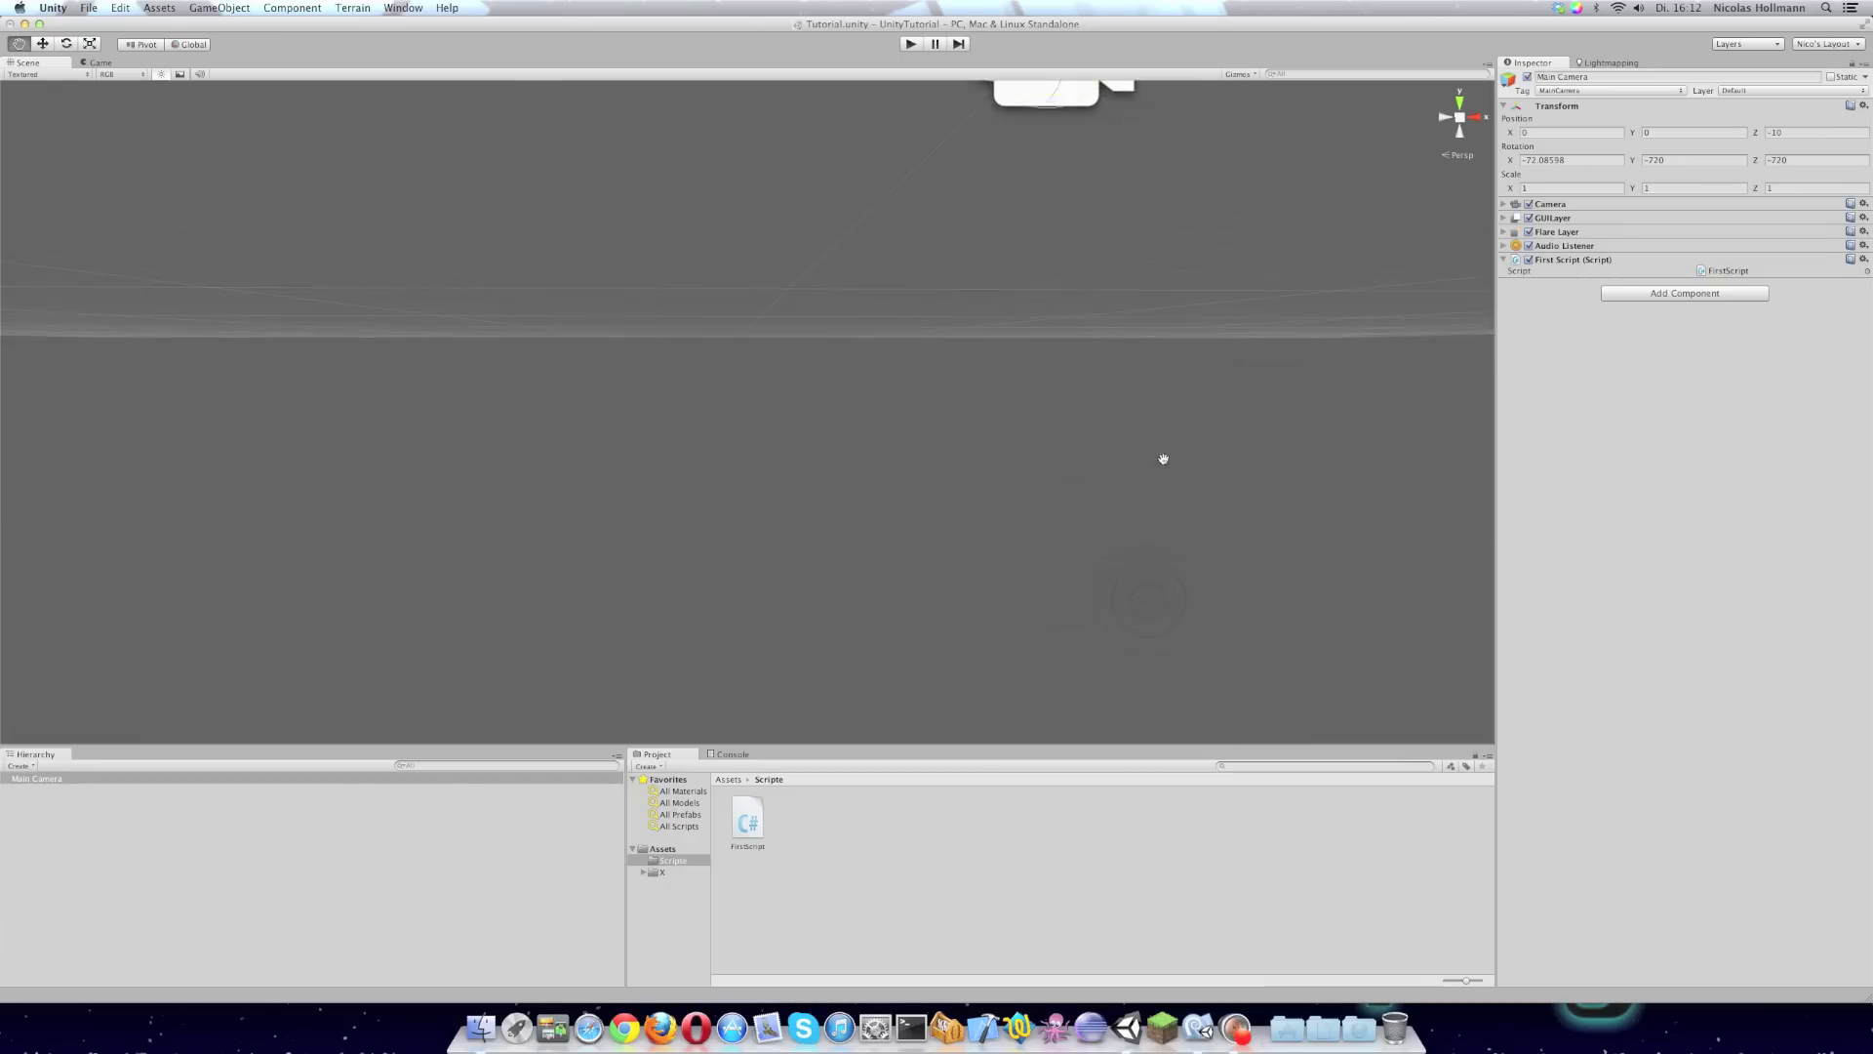
drag(917, 629, 750, 638)
Add a Cube from the Hierarchy Create menu and inspect the Main Camera's Camera component
click(27, 762)
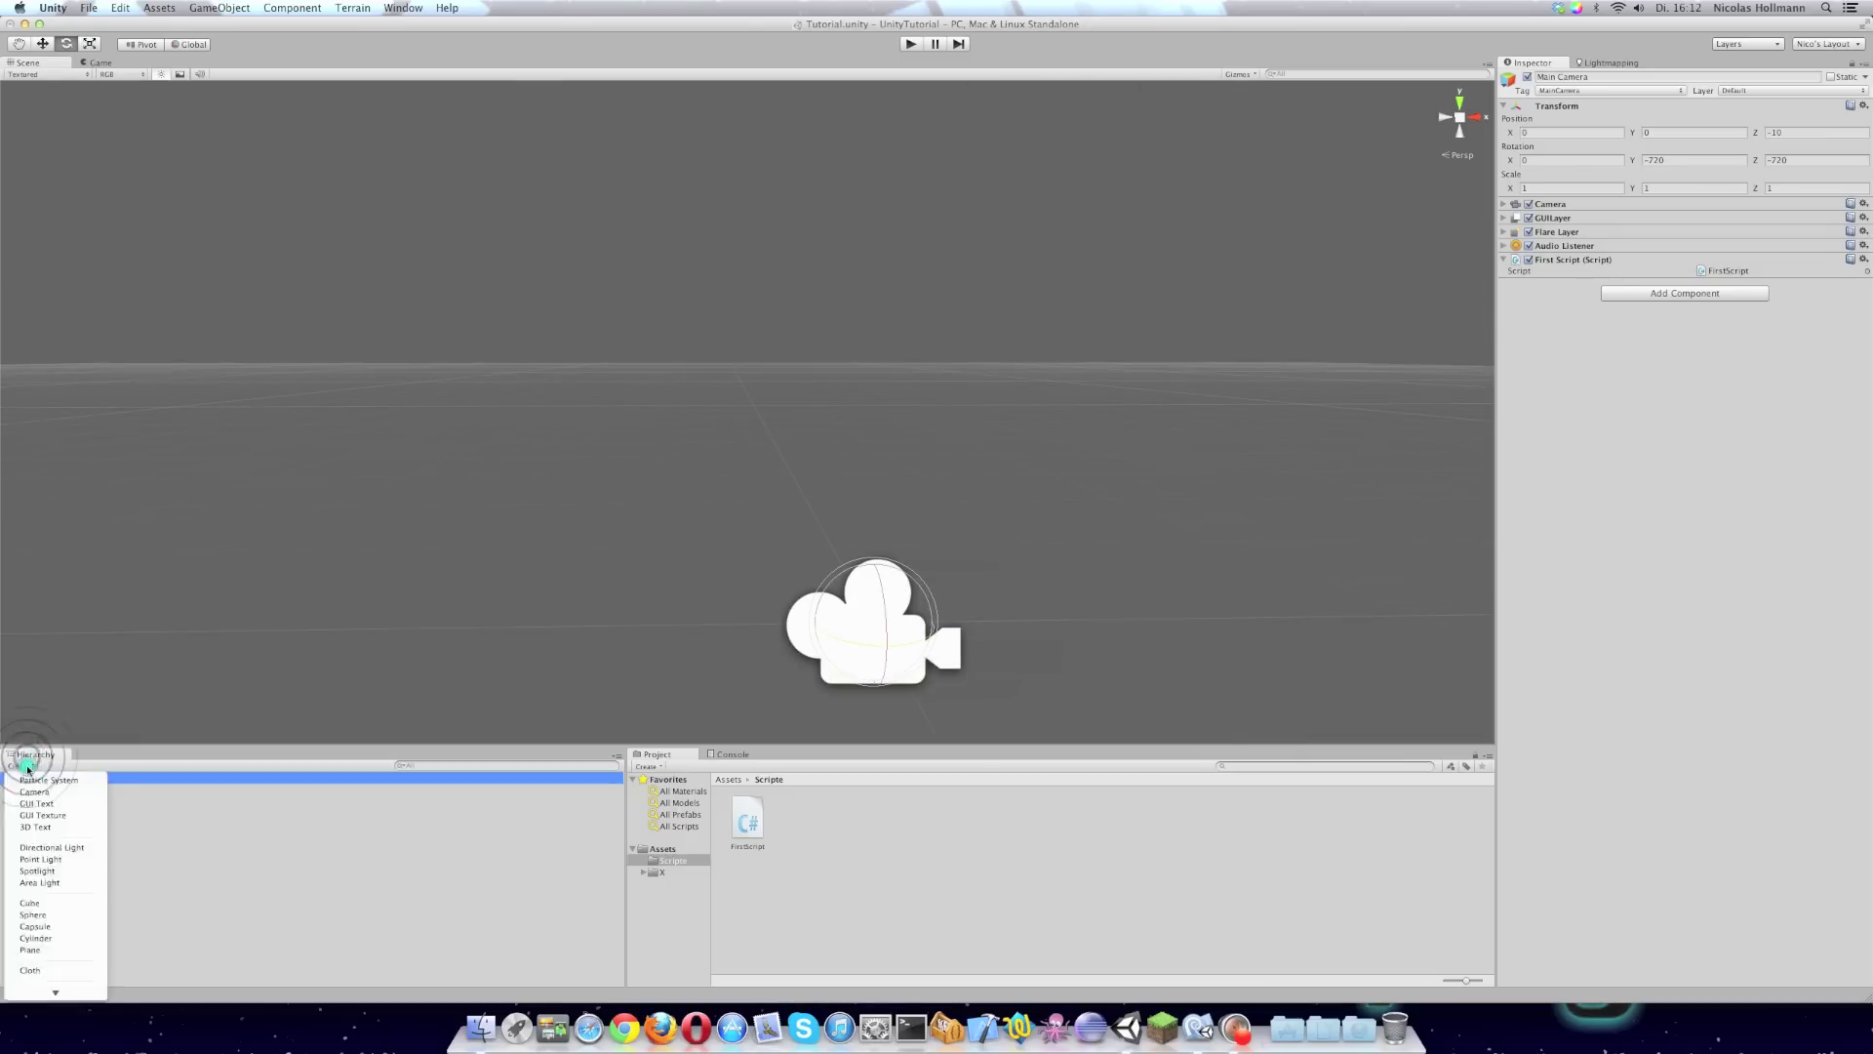
click(41, 902)
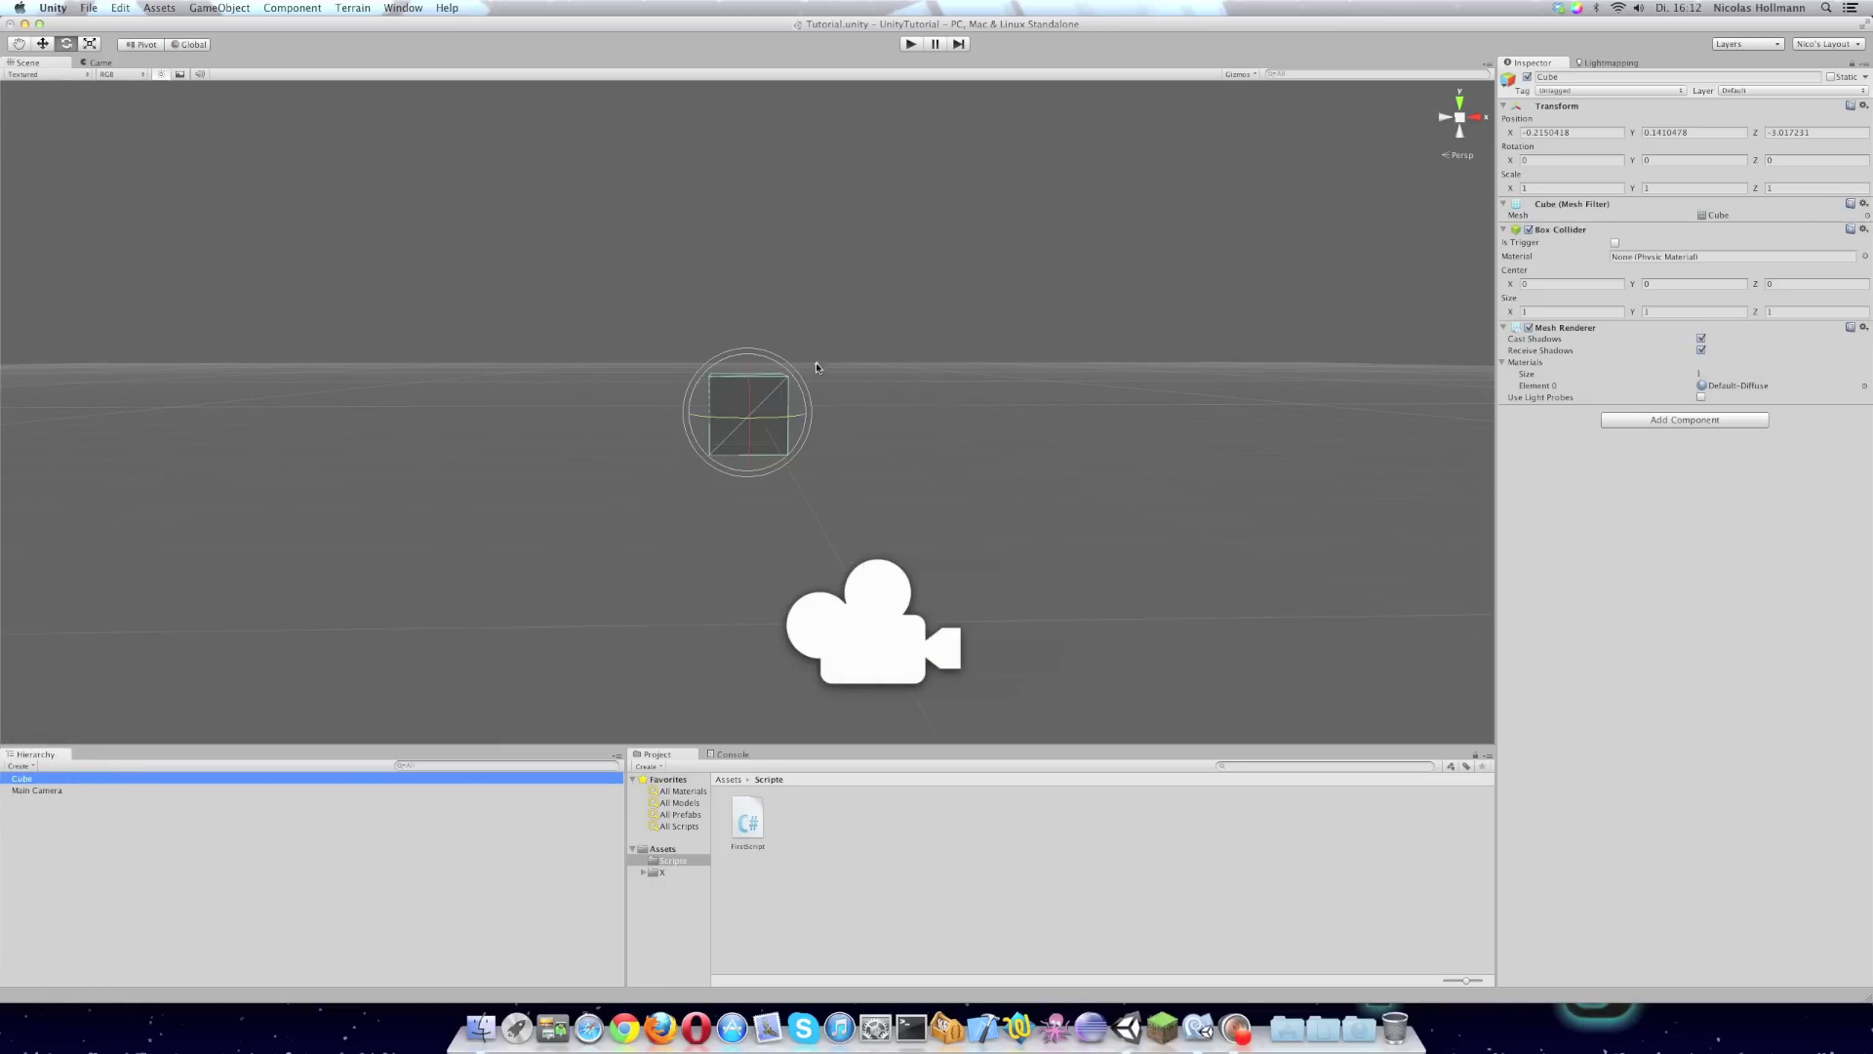
middle_drag(817, 367, 765, 368)
click(702, 625)
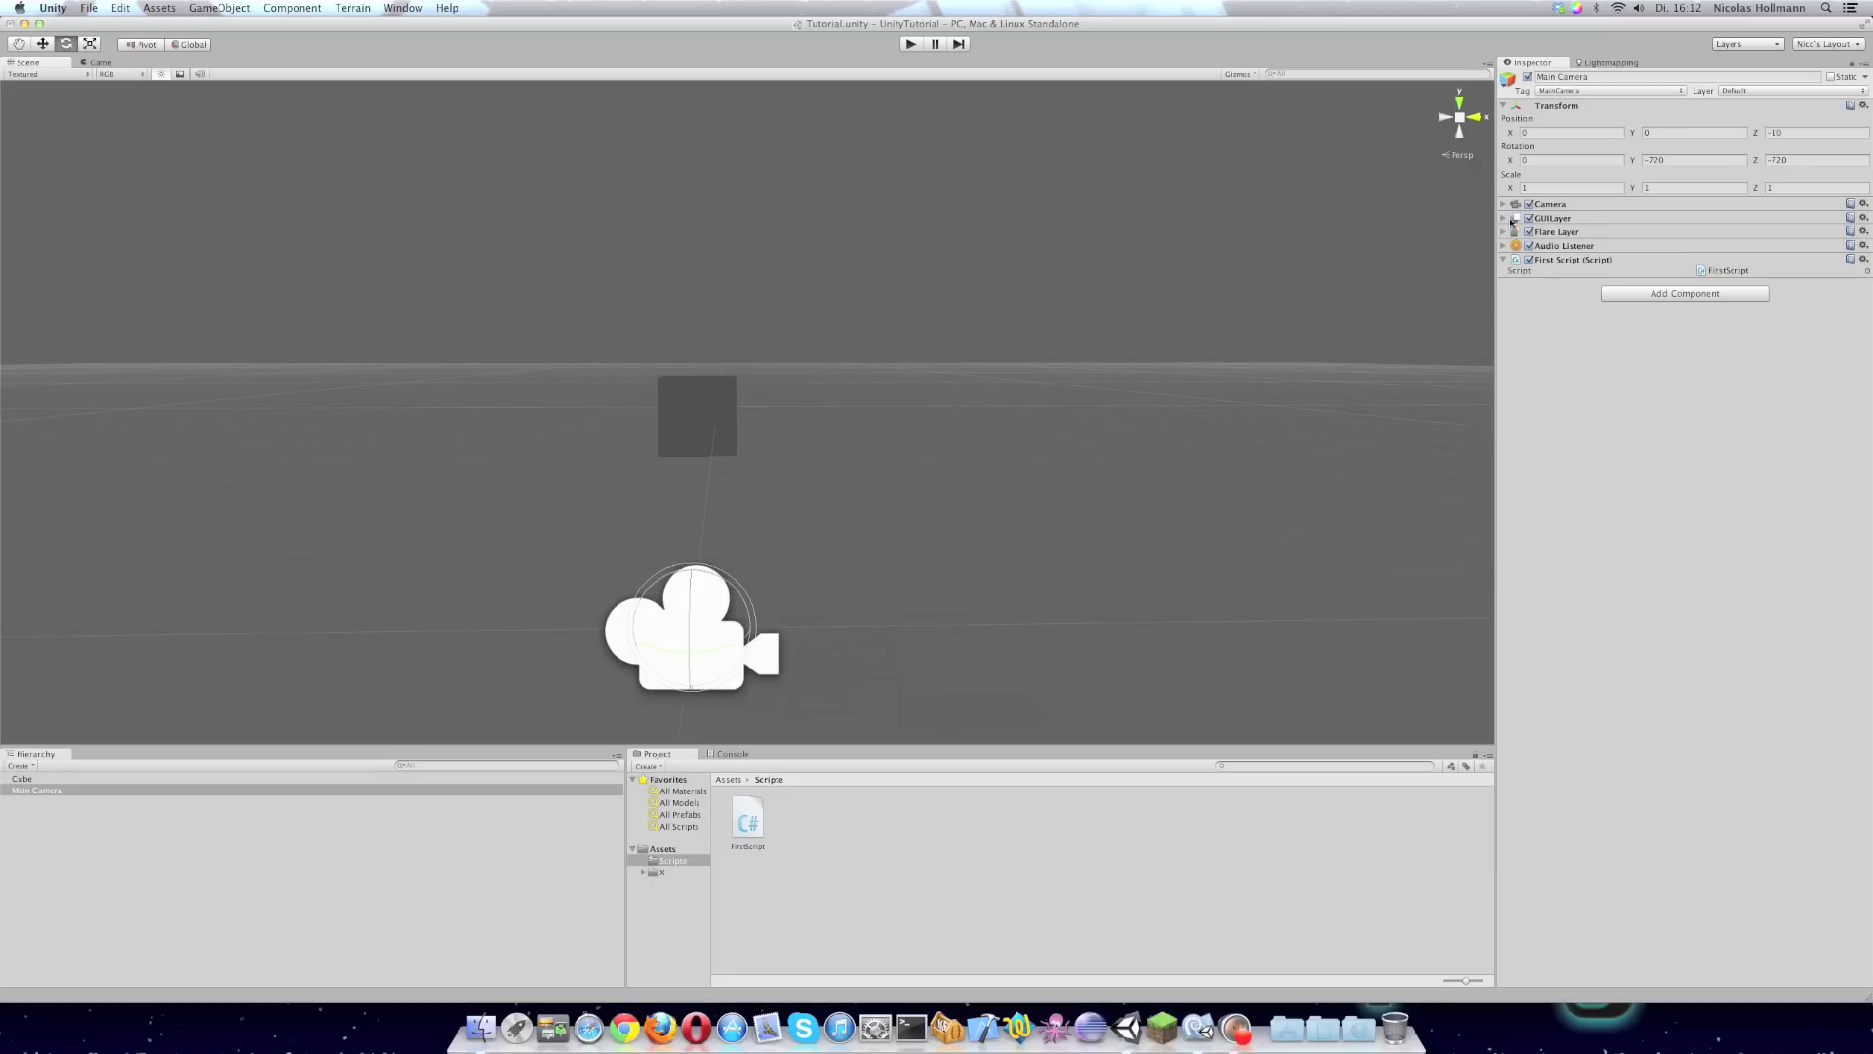
click(42, 44)
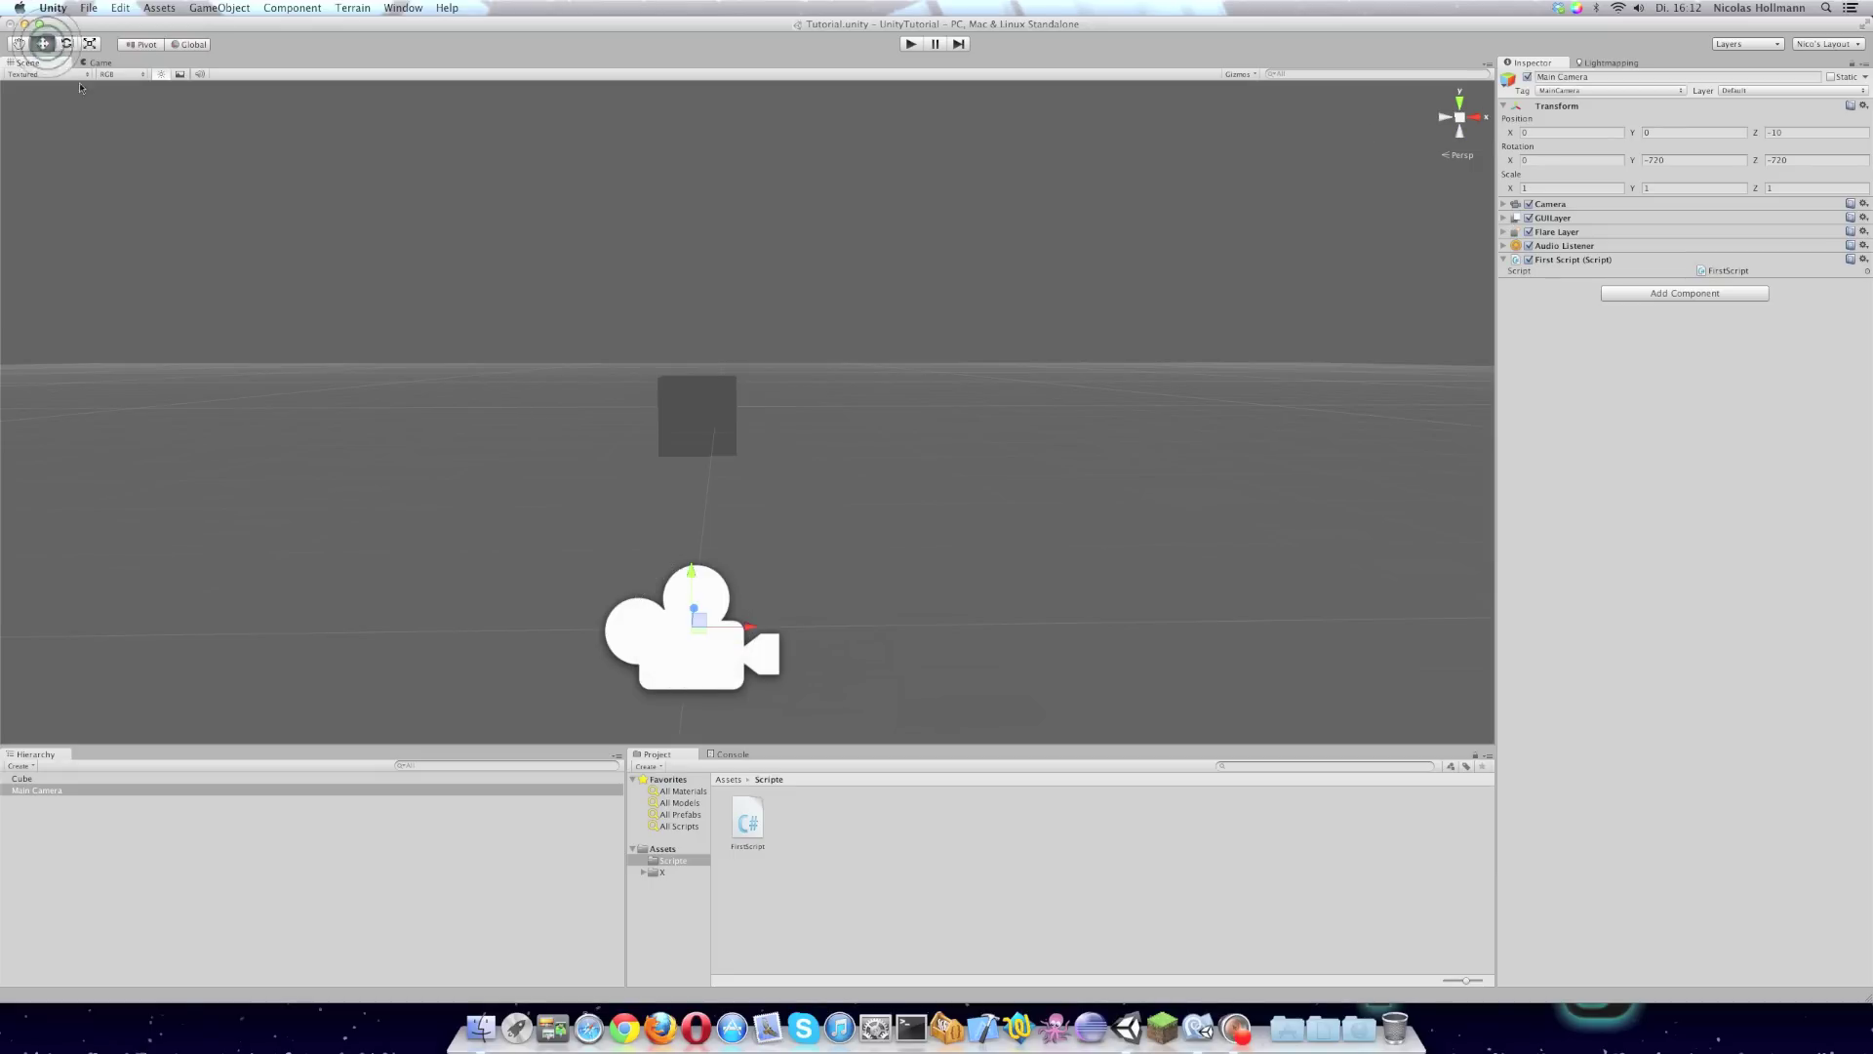
click(1515, 205)
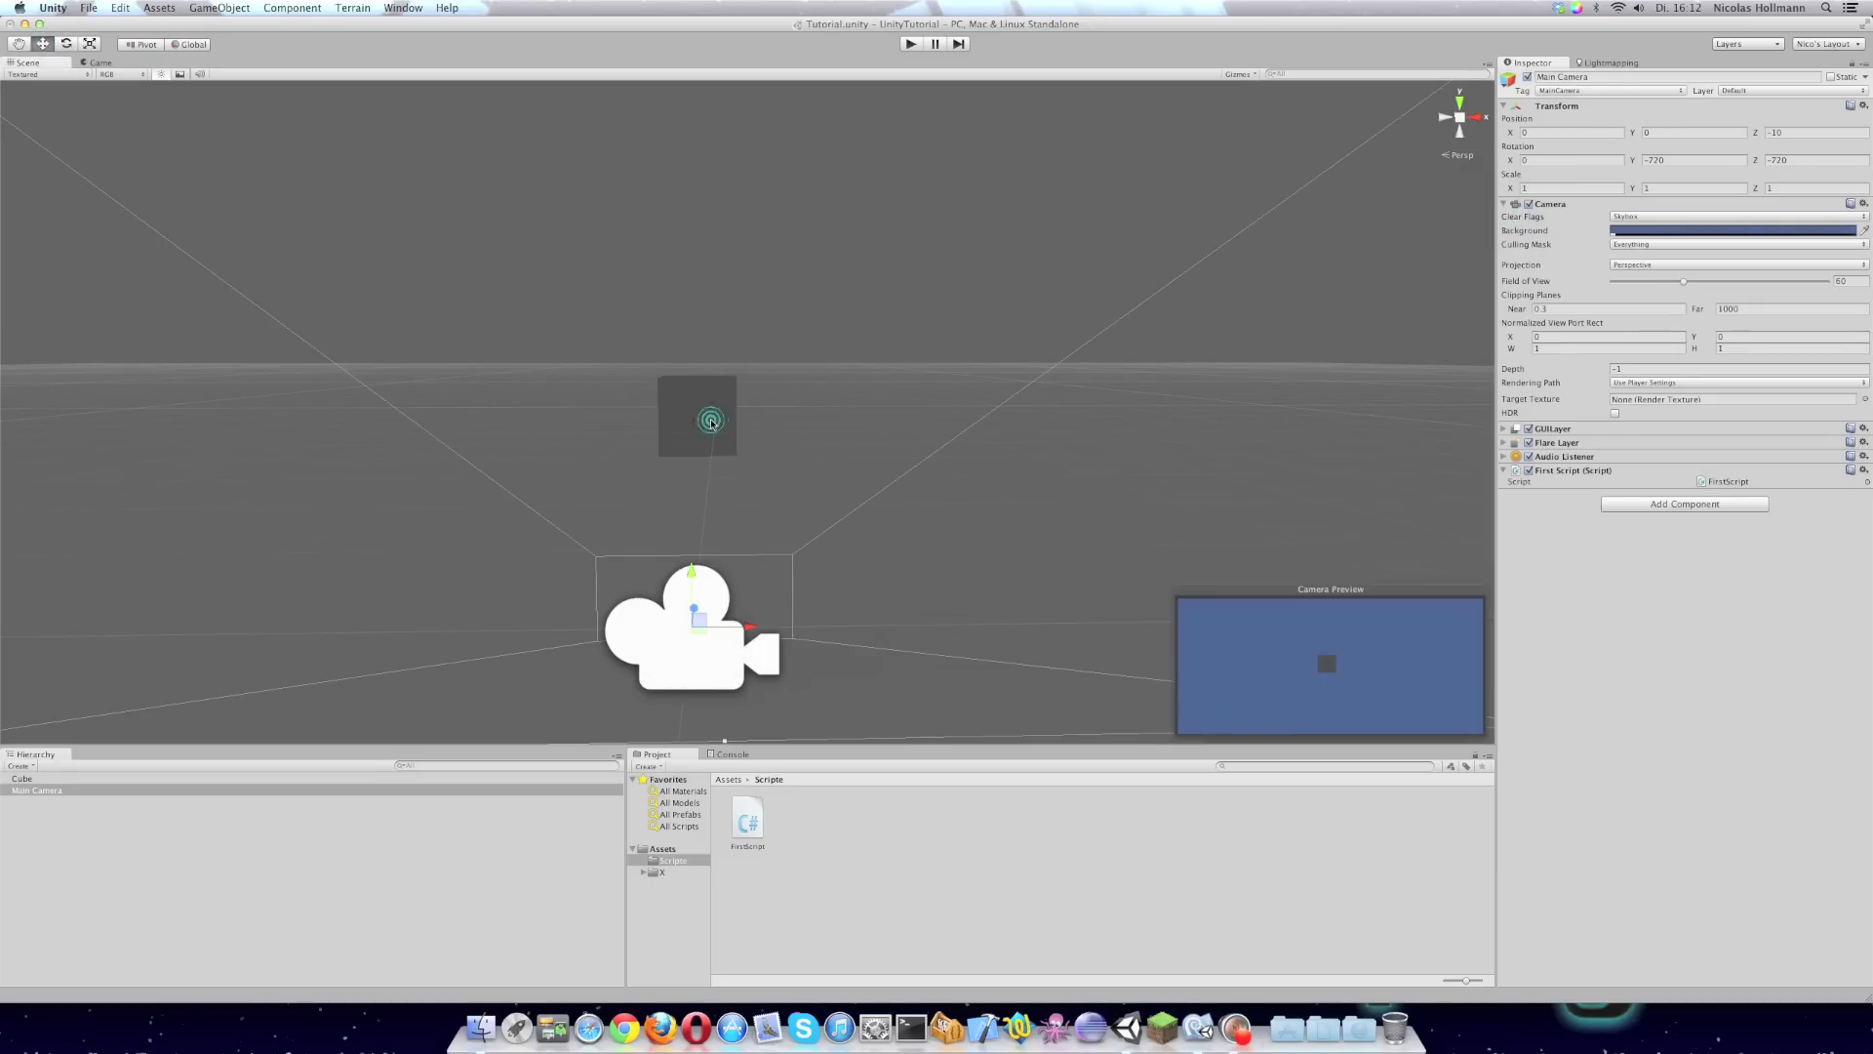
Set the Cube's Position to 0, 0, 0
click(711, 402)
click(1573, 131)
text(0)
key(Return)
click(1696, 132)
text(0)
key(Return)
click(1805, 132)
text(0)
key(Return)
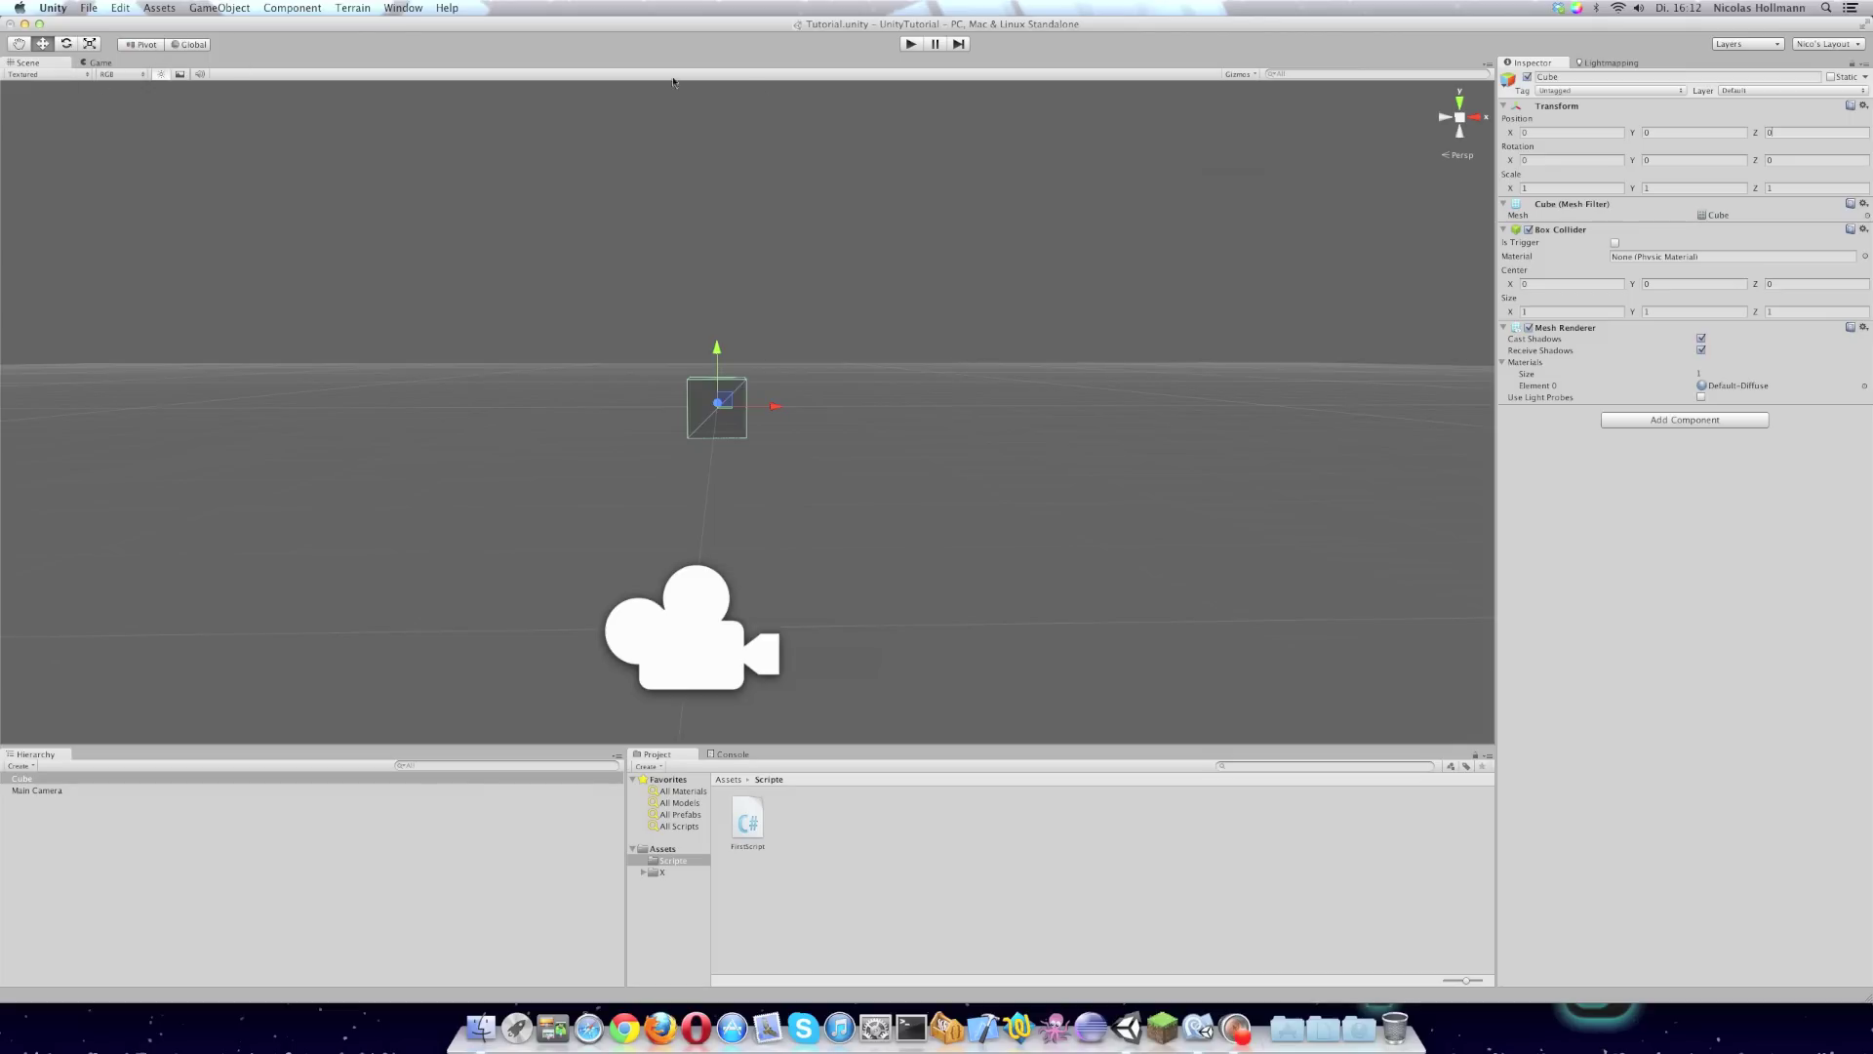
click(66, 44)
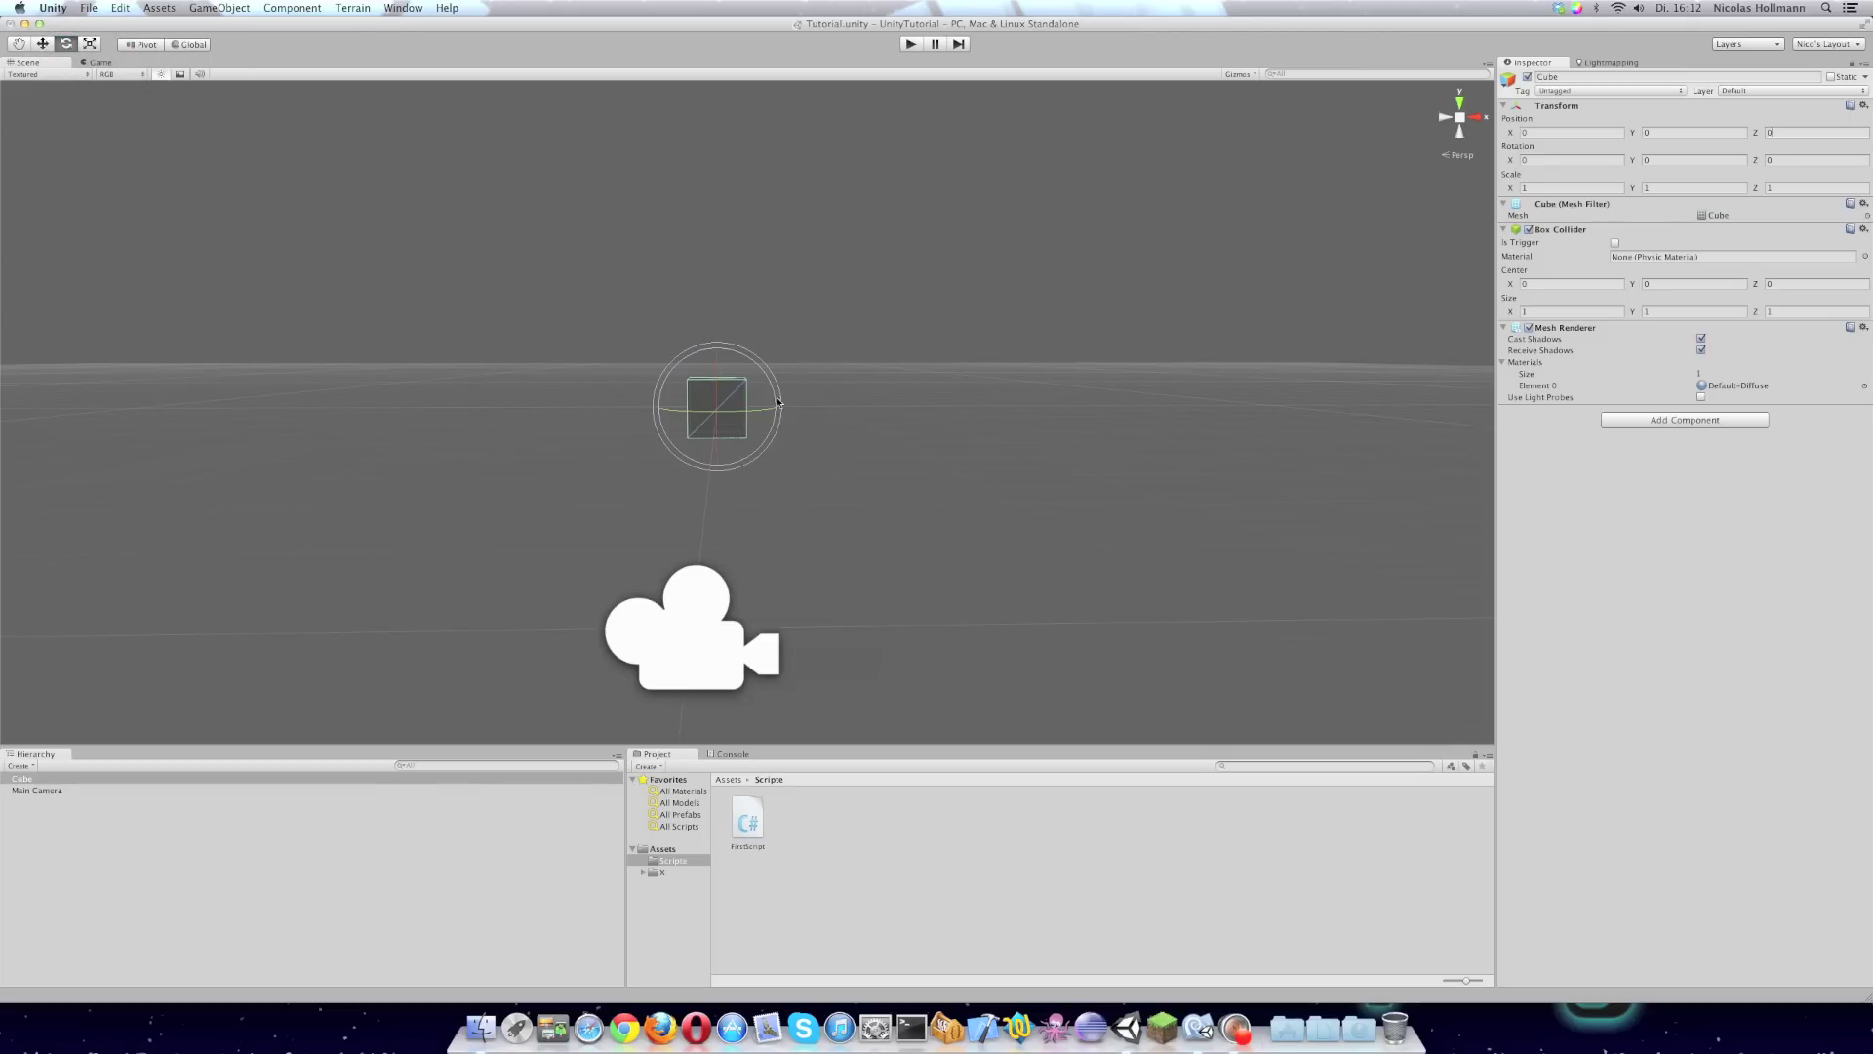
drag(720, 408, 720, 439)
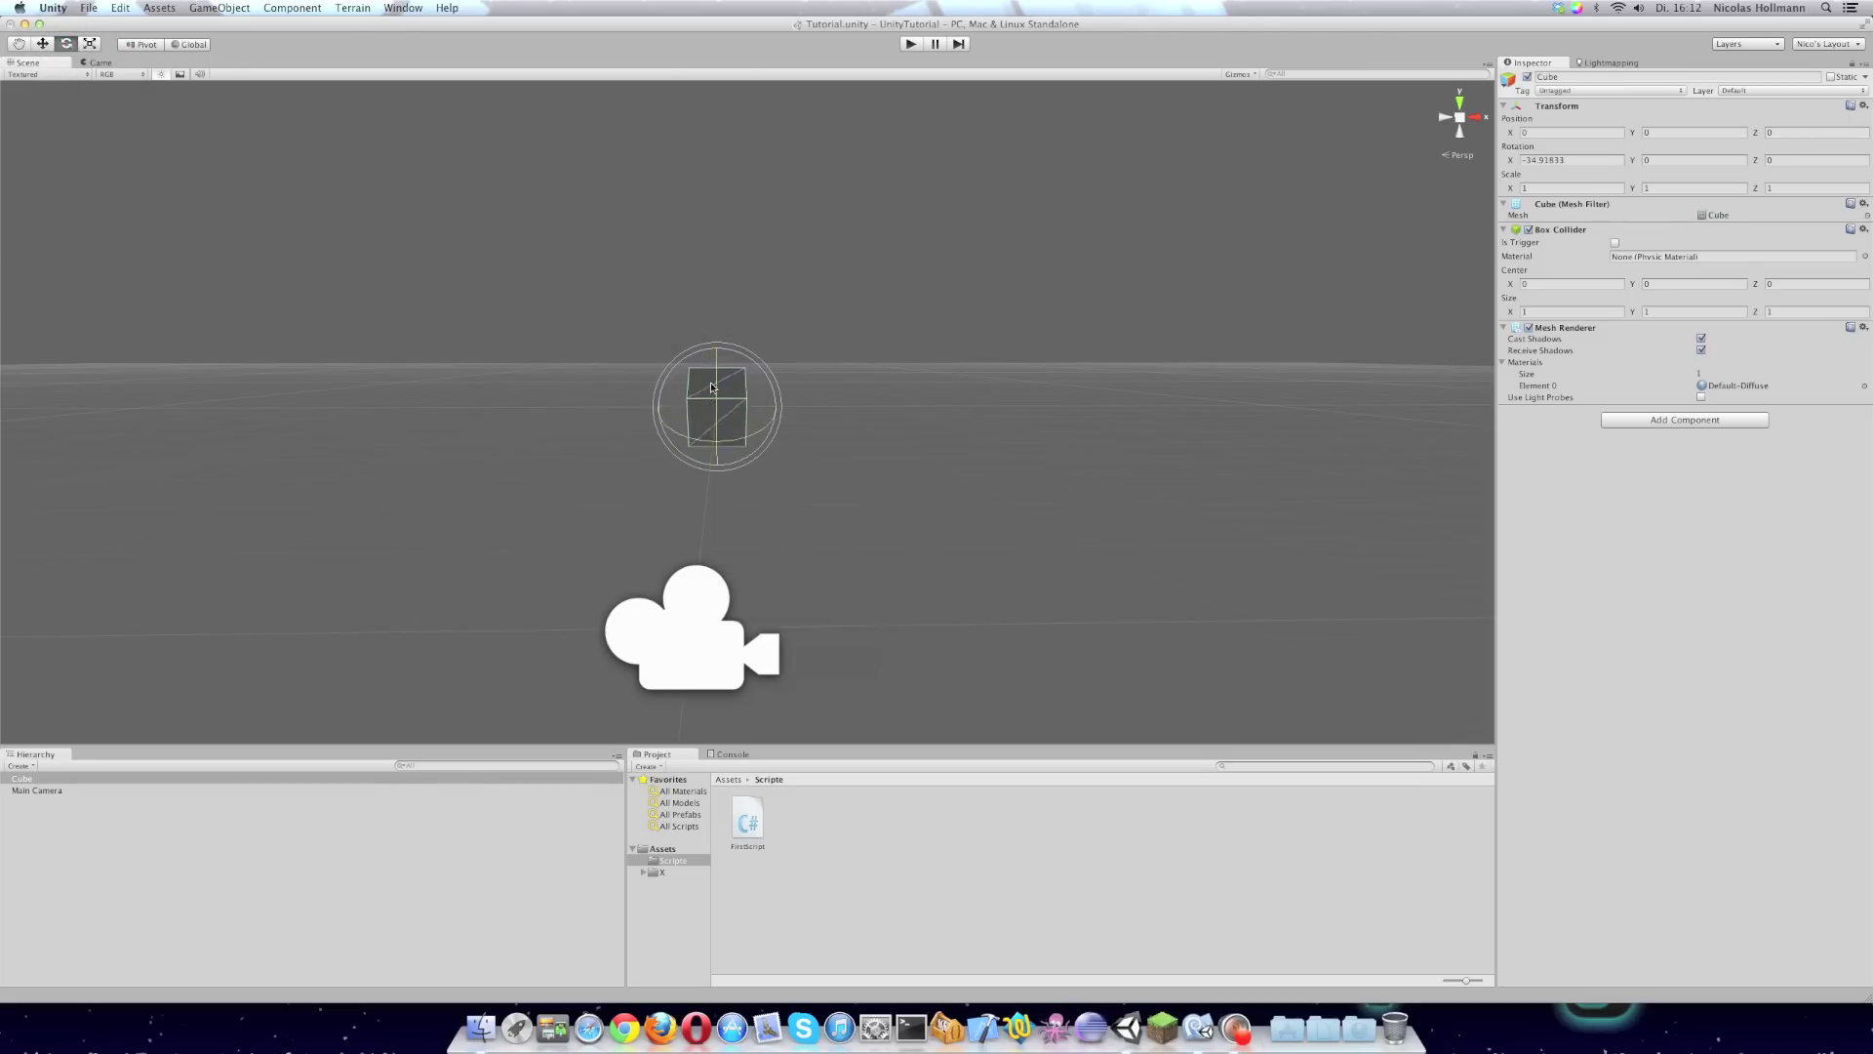
click(1575, 160)
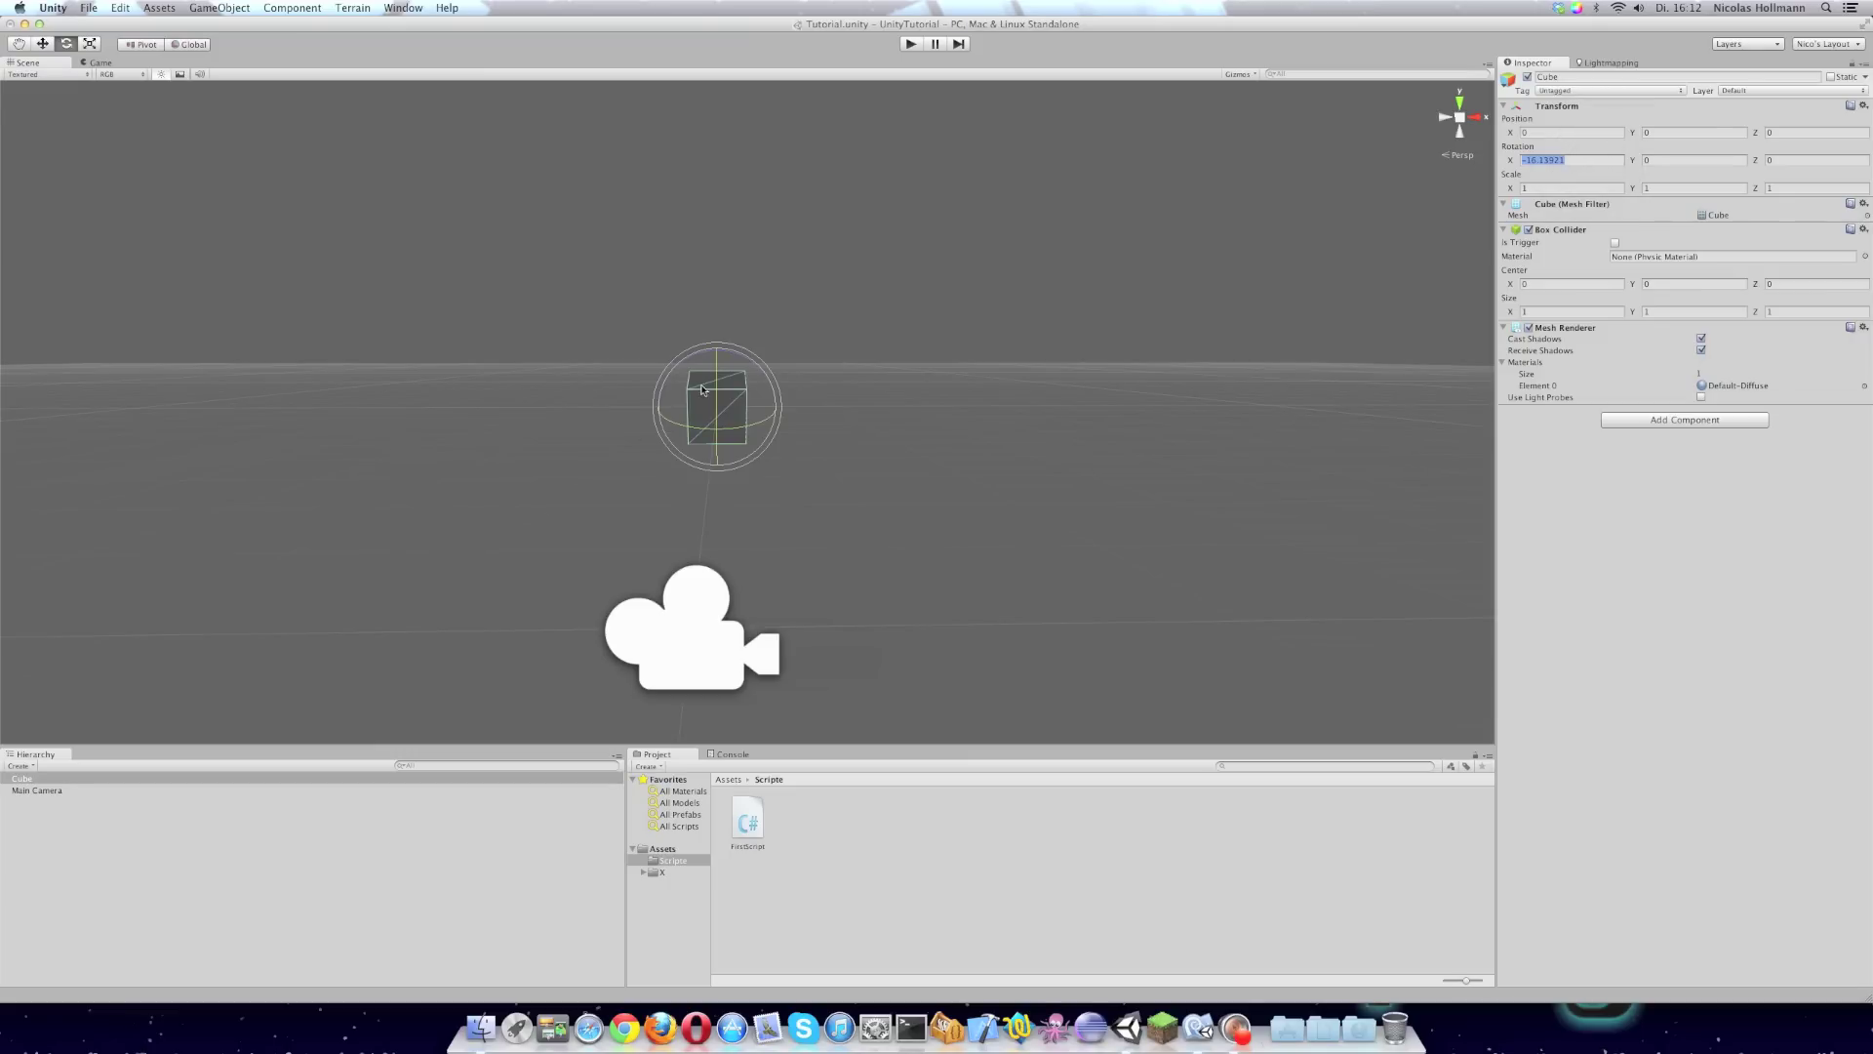
drag(720, 400, 717, 469)
key(w)
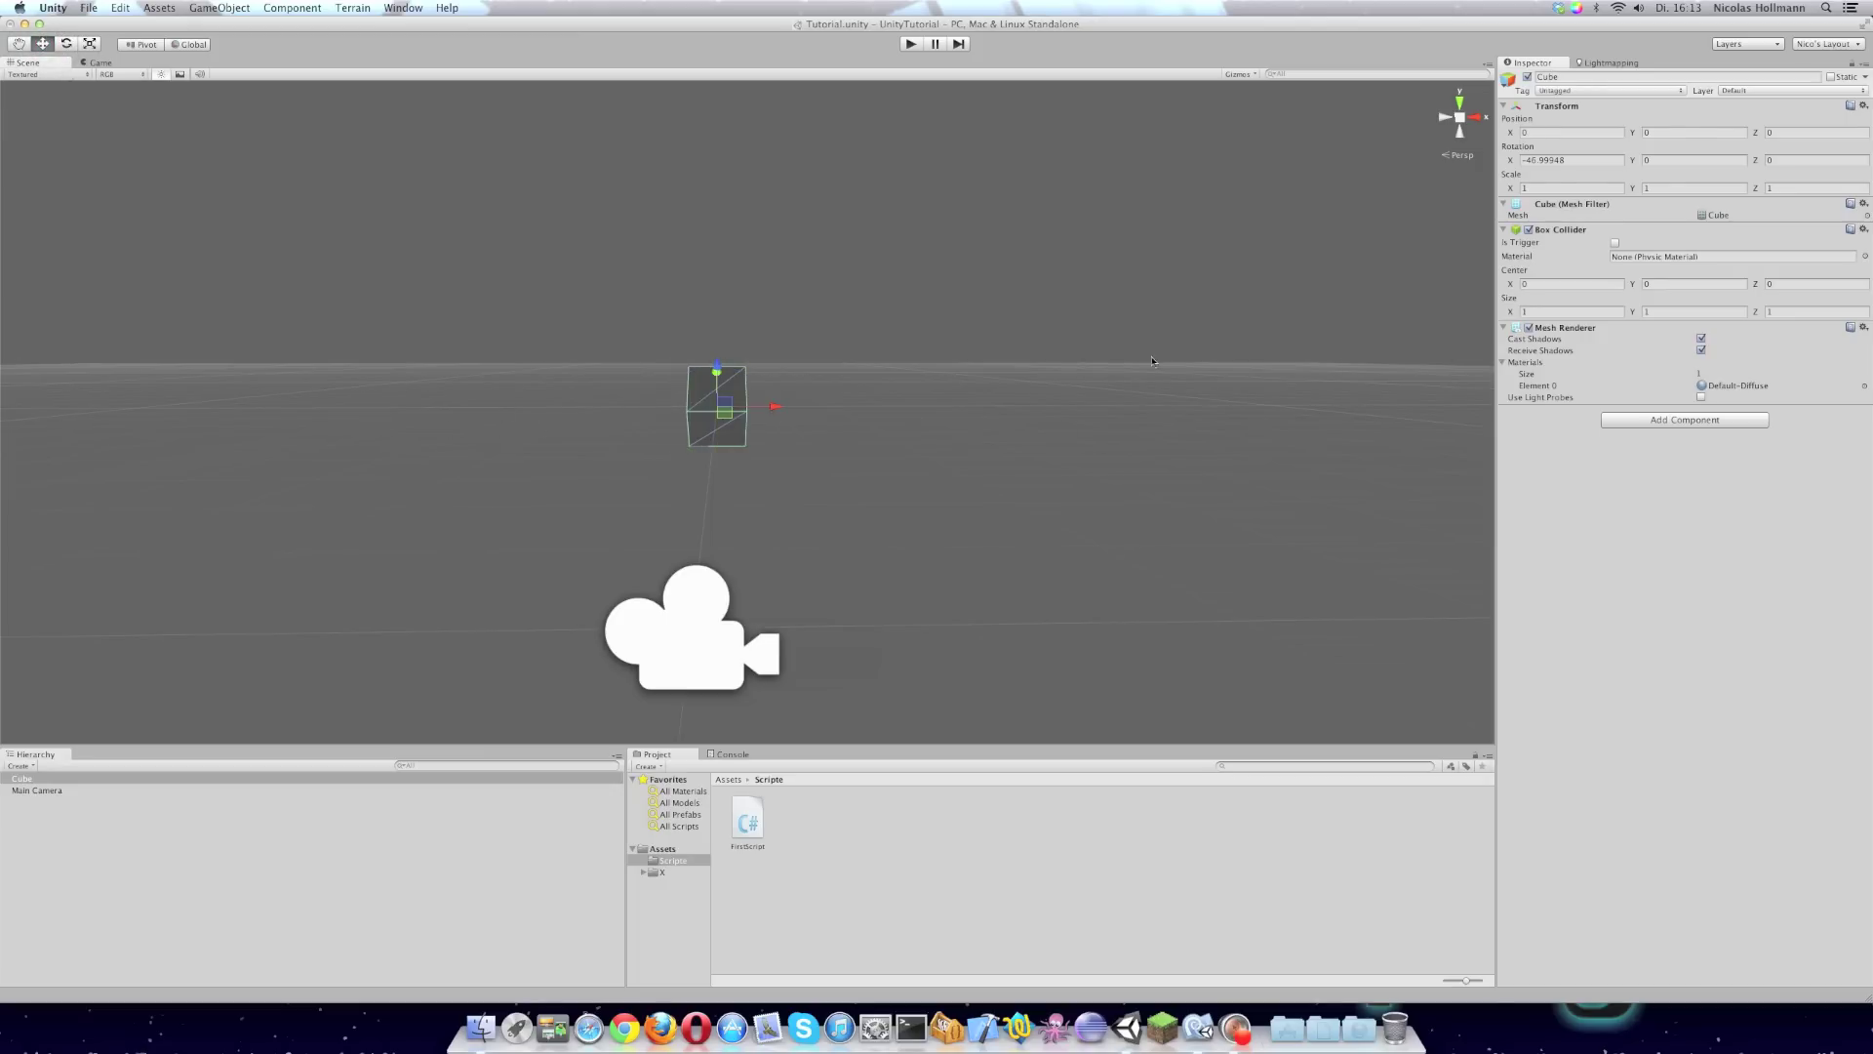
click(525, 410)
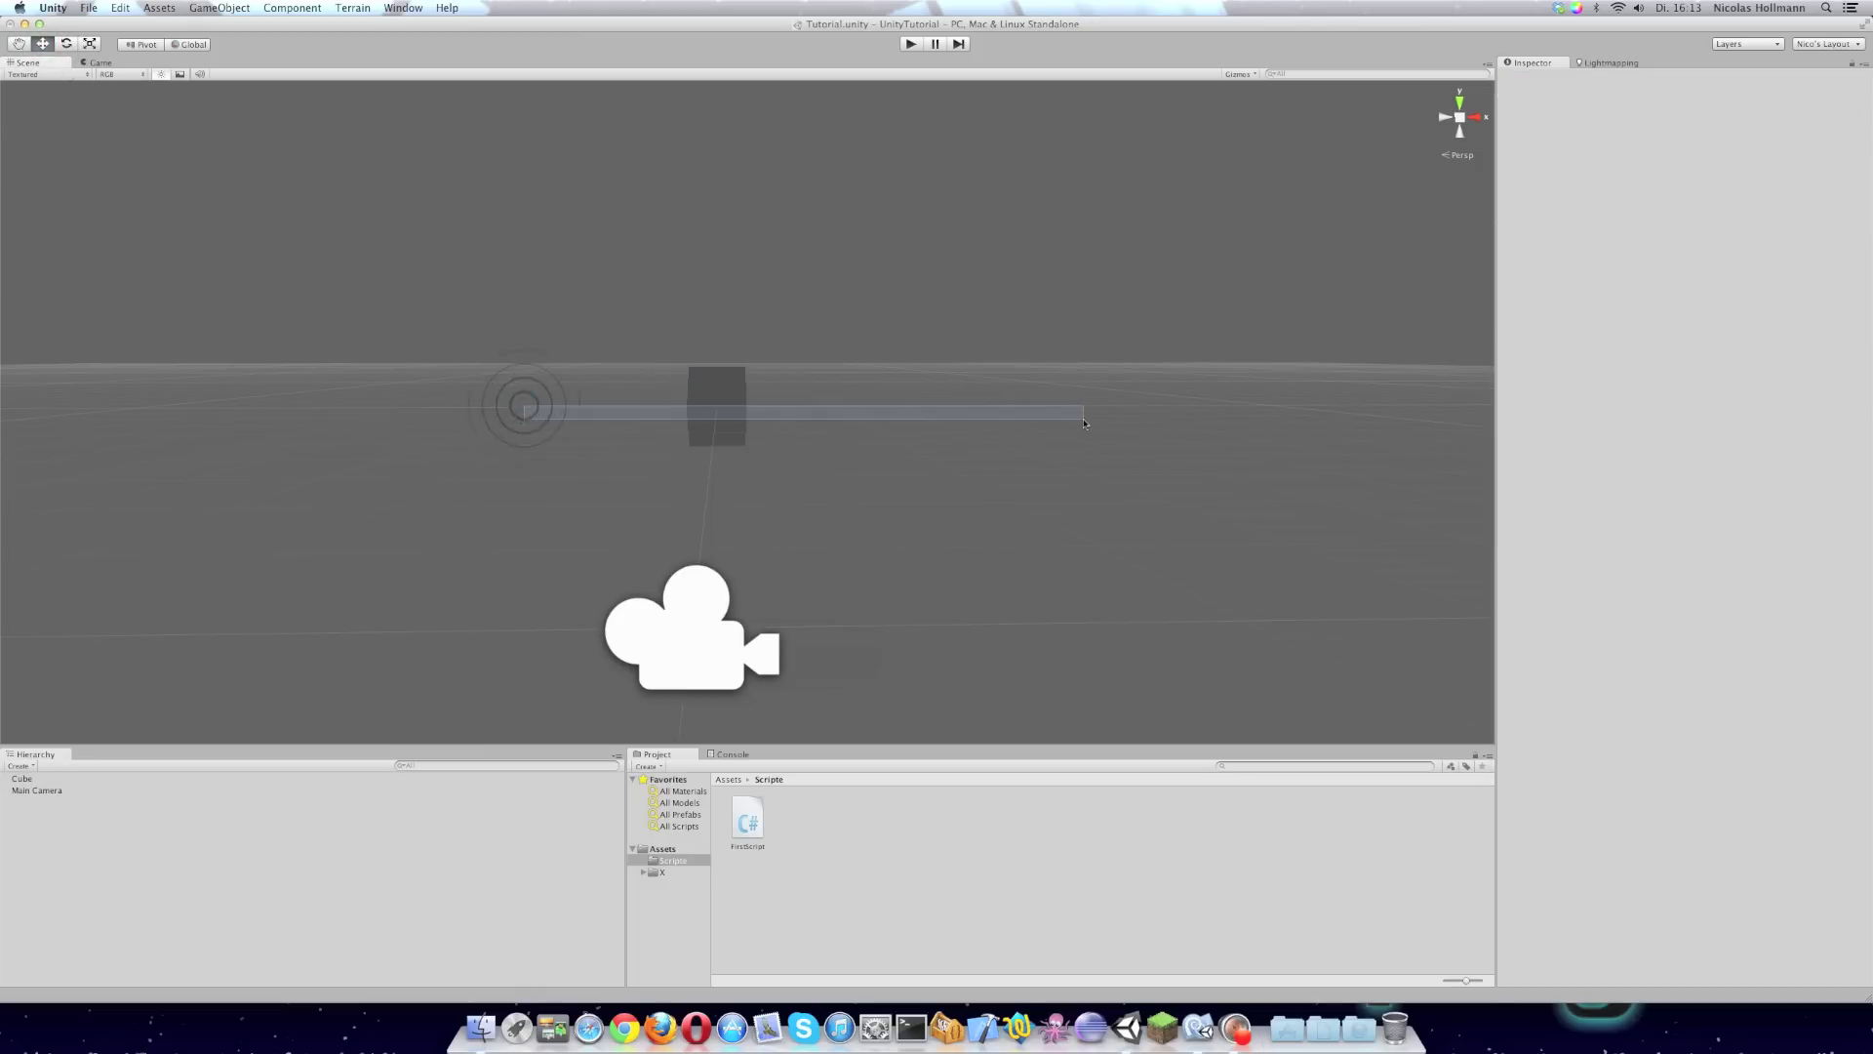
click(66, 43)
click(711, 408)
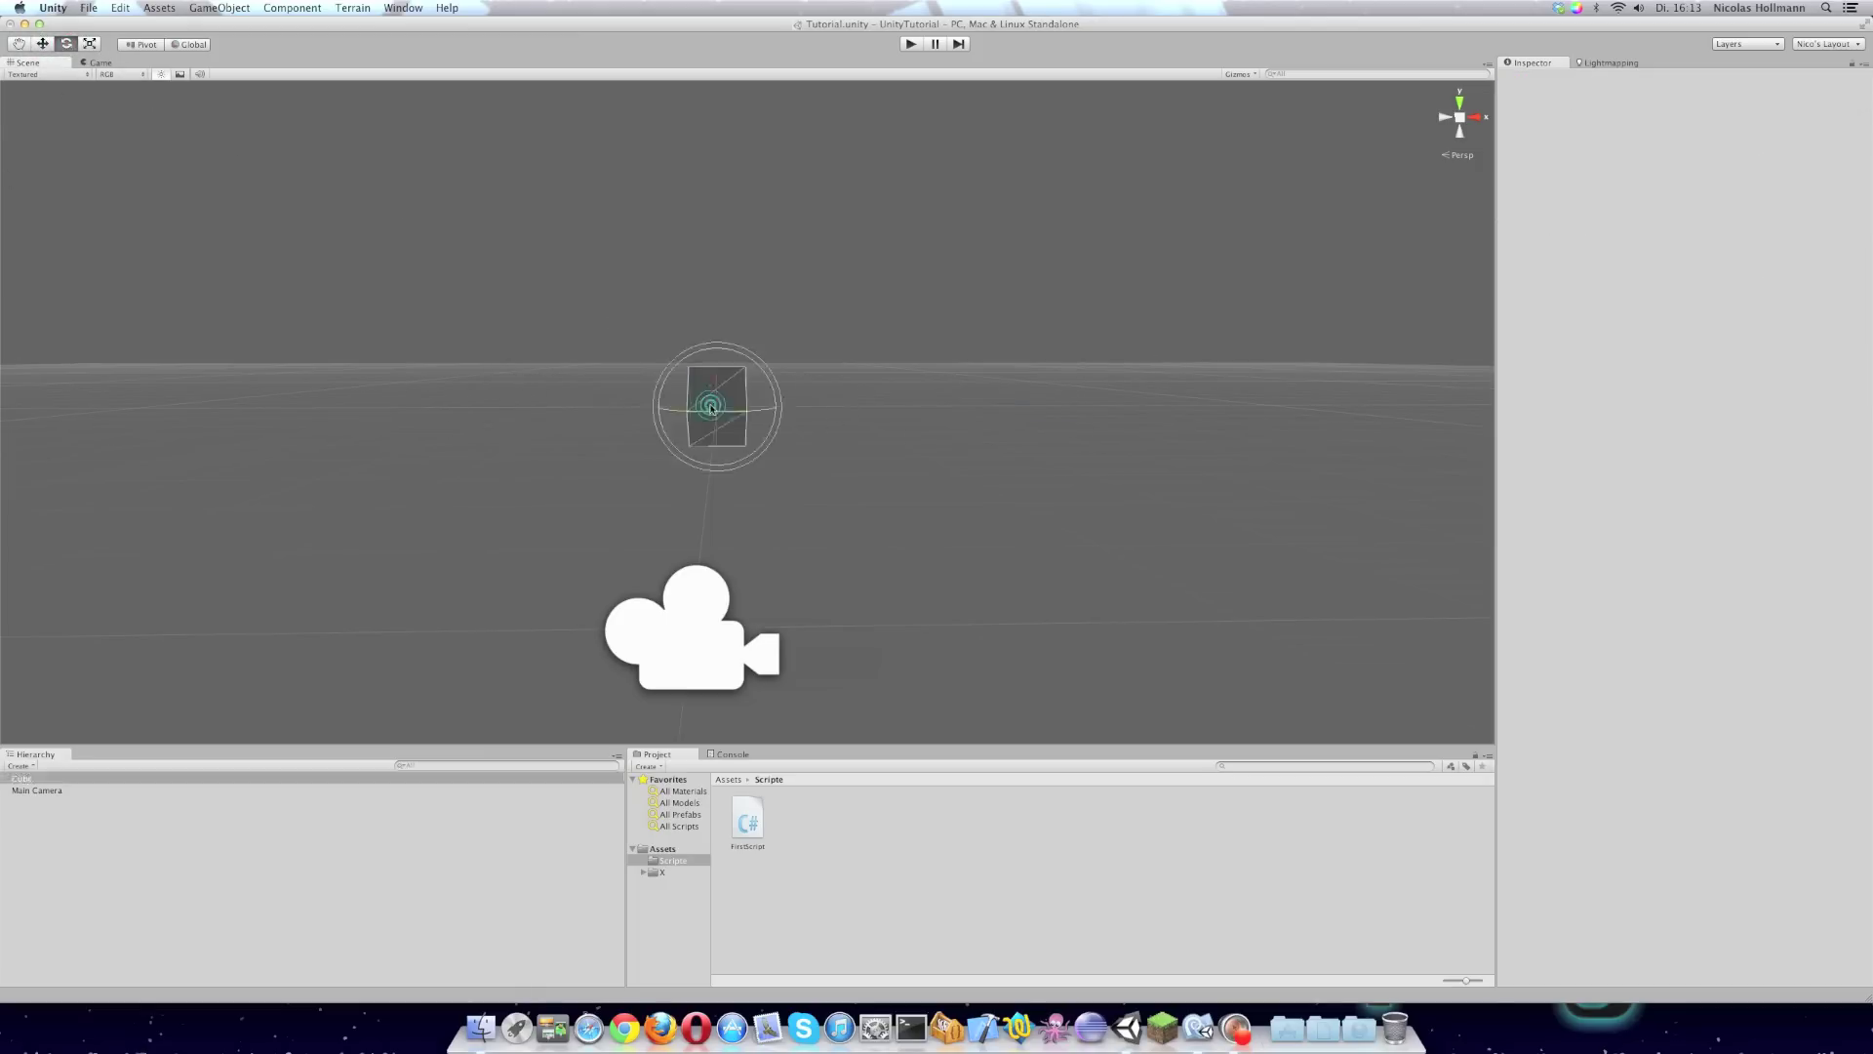
mouse_move(711, 408)
mouse_down()
mouse_move(737, 412)
mouse_move(700, 371)
mouse_move(615, 439)
mouse_up()
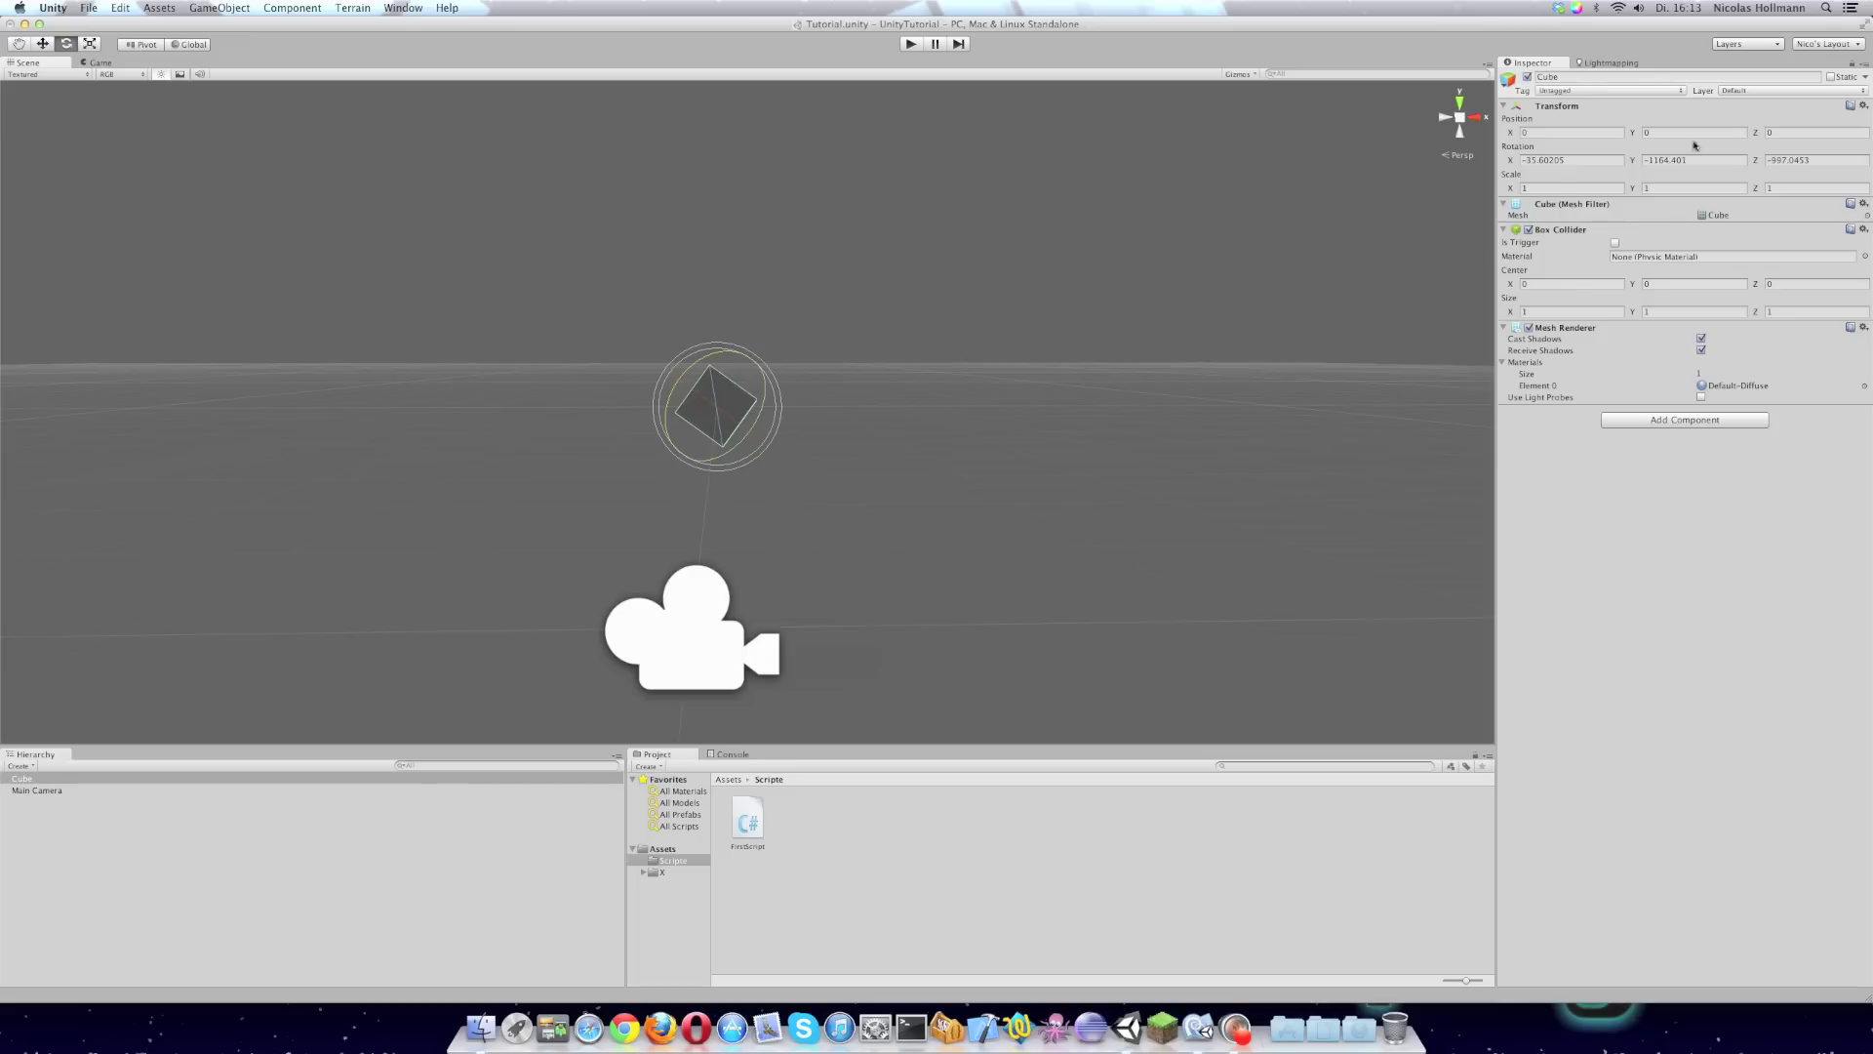
click(1544, 161)
text(0)
click(1725, 158)
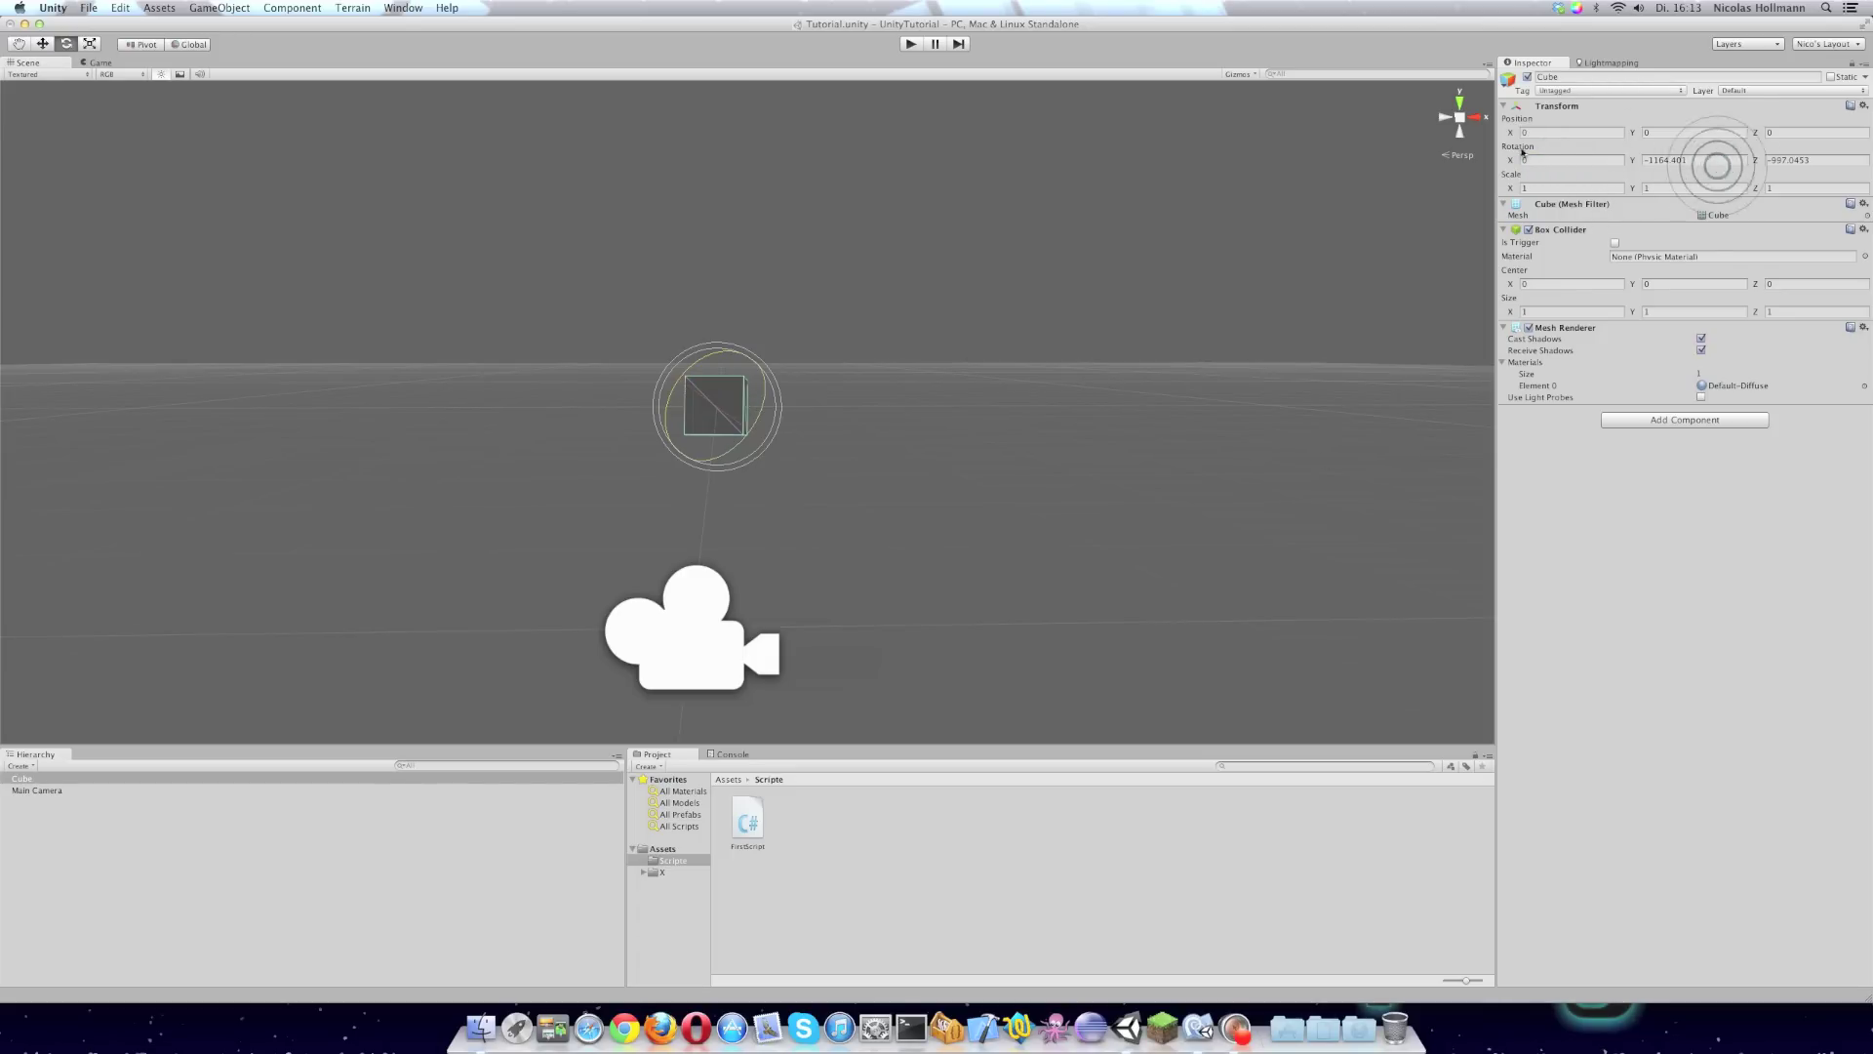
text(0)
key(Tab)
text(0)
click(1580, 185)
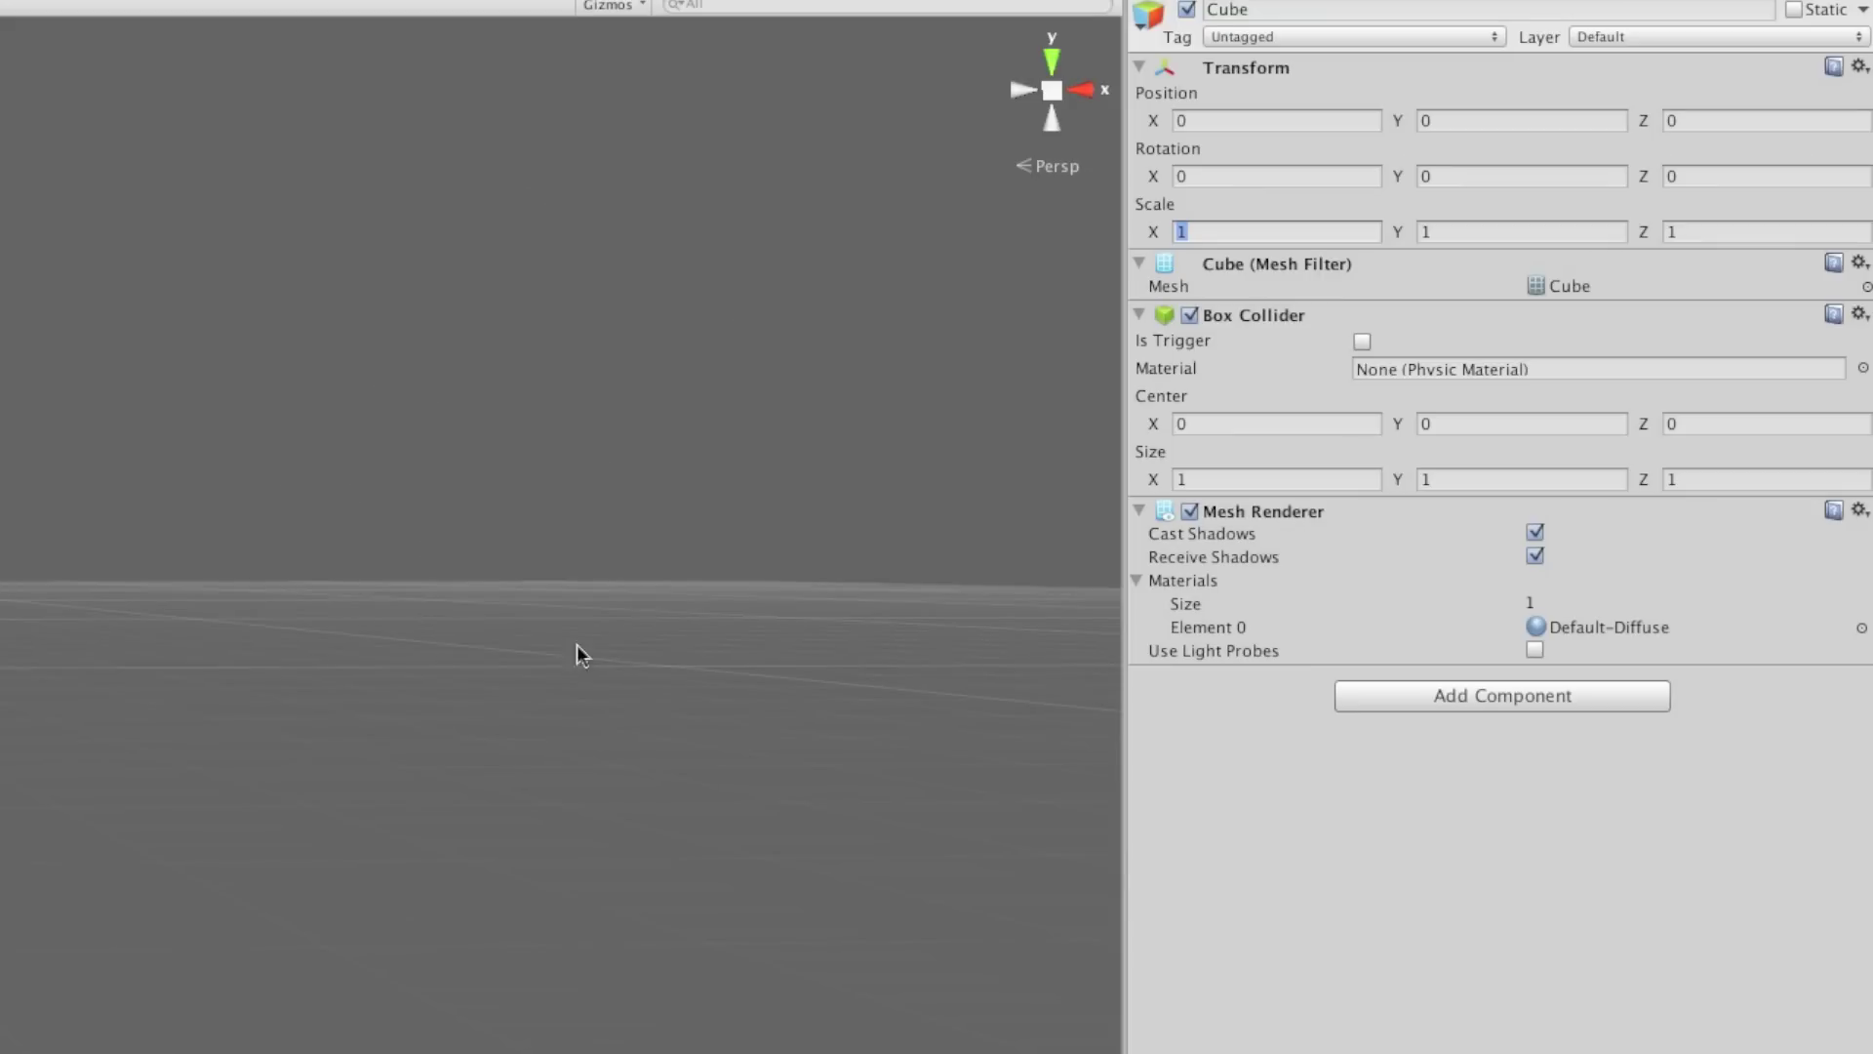
Set the Cube's Scale to 6, 16, 6
click(1387, 221)
click(1291, 230)
text(6)
click(1487, 231)
text(16)
click(1773, 231)
click(38, 380)
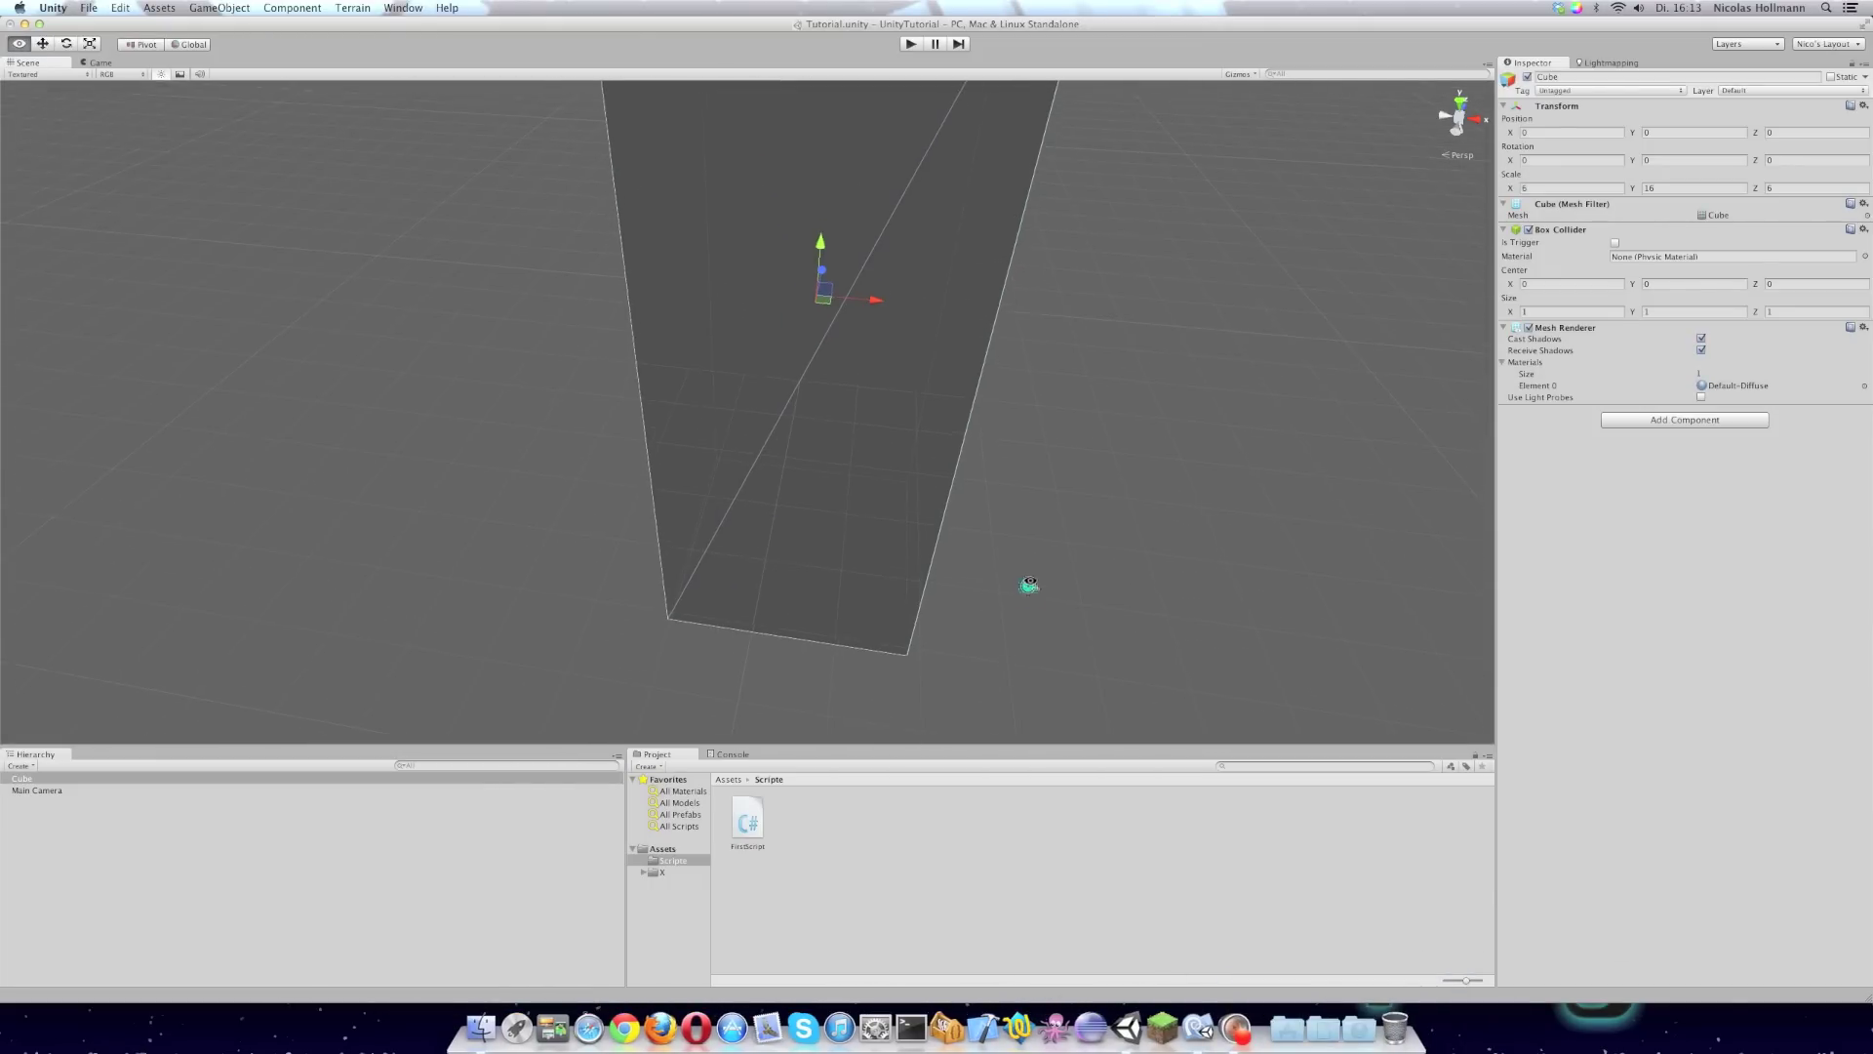
Zoom out to frame the tall cube and set Box Collider Size X to 10
click(1024, 586)
key(w)
scroll(1103, 359, down, 5)
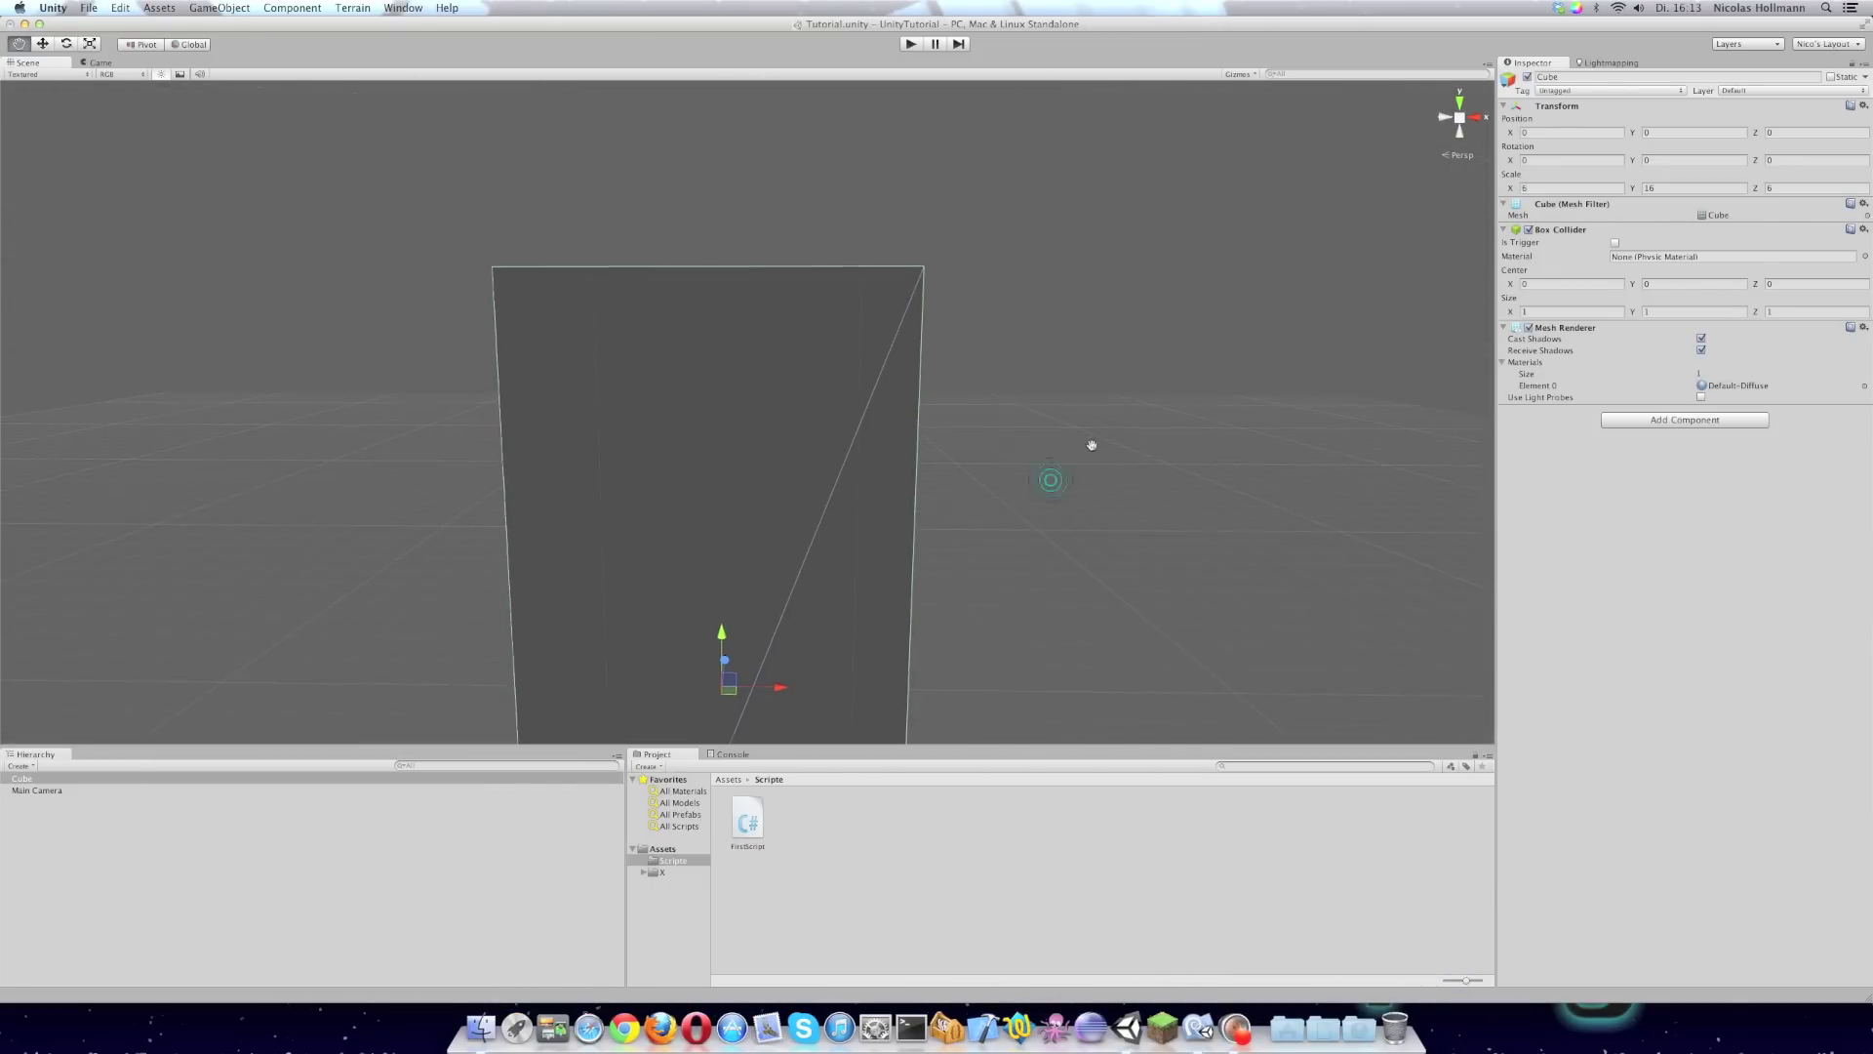
middle_drag(1049, 480, 1372, 400)
click(1565, 312)
click(1568, 313)
text(0)
click(994, 402)
scroll(1078, 452, down, 3)
Try Scale Y 0, then set Scale Z, Y and X to 1
click(1668, 184)
text(0)
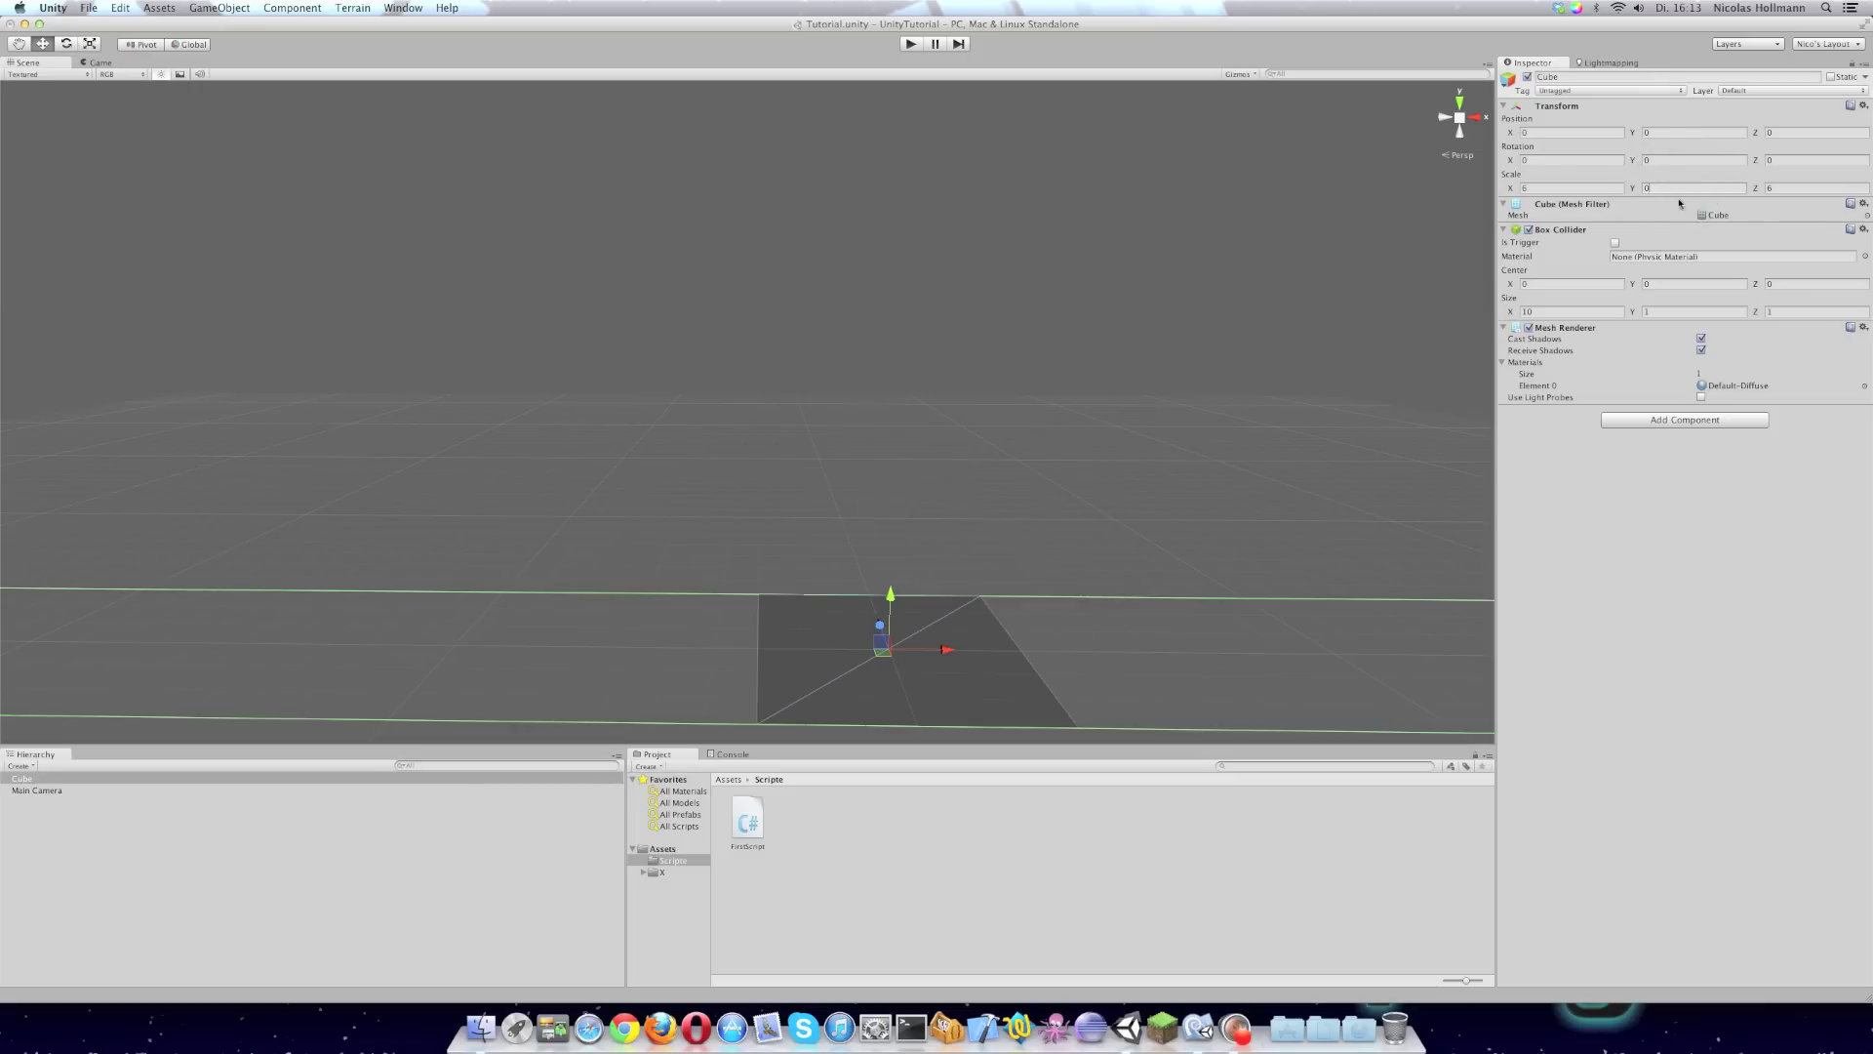
click(1805, 189)
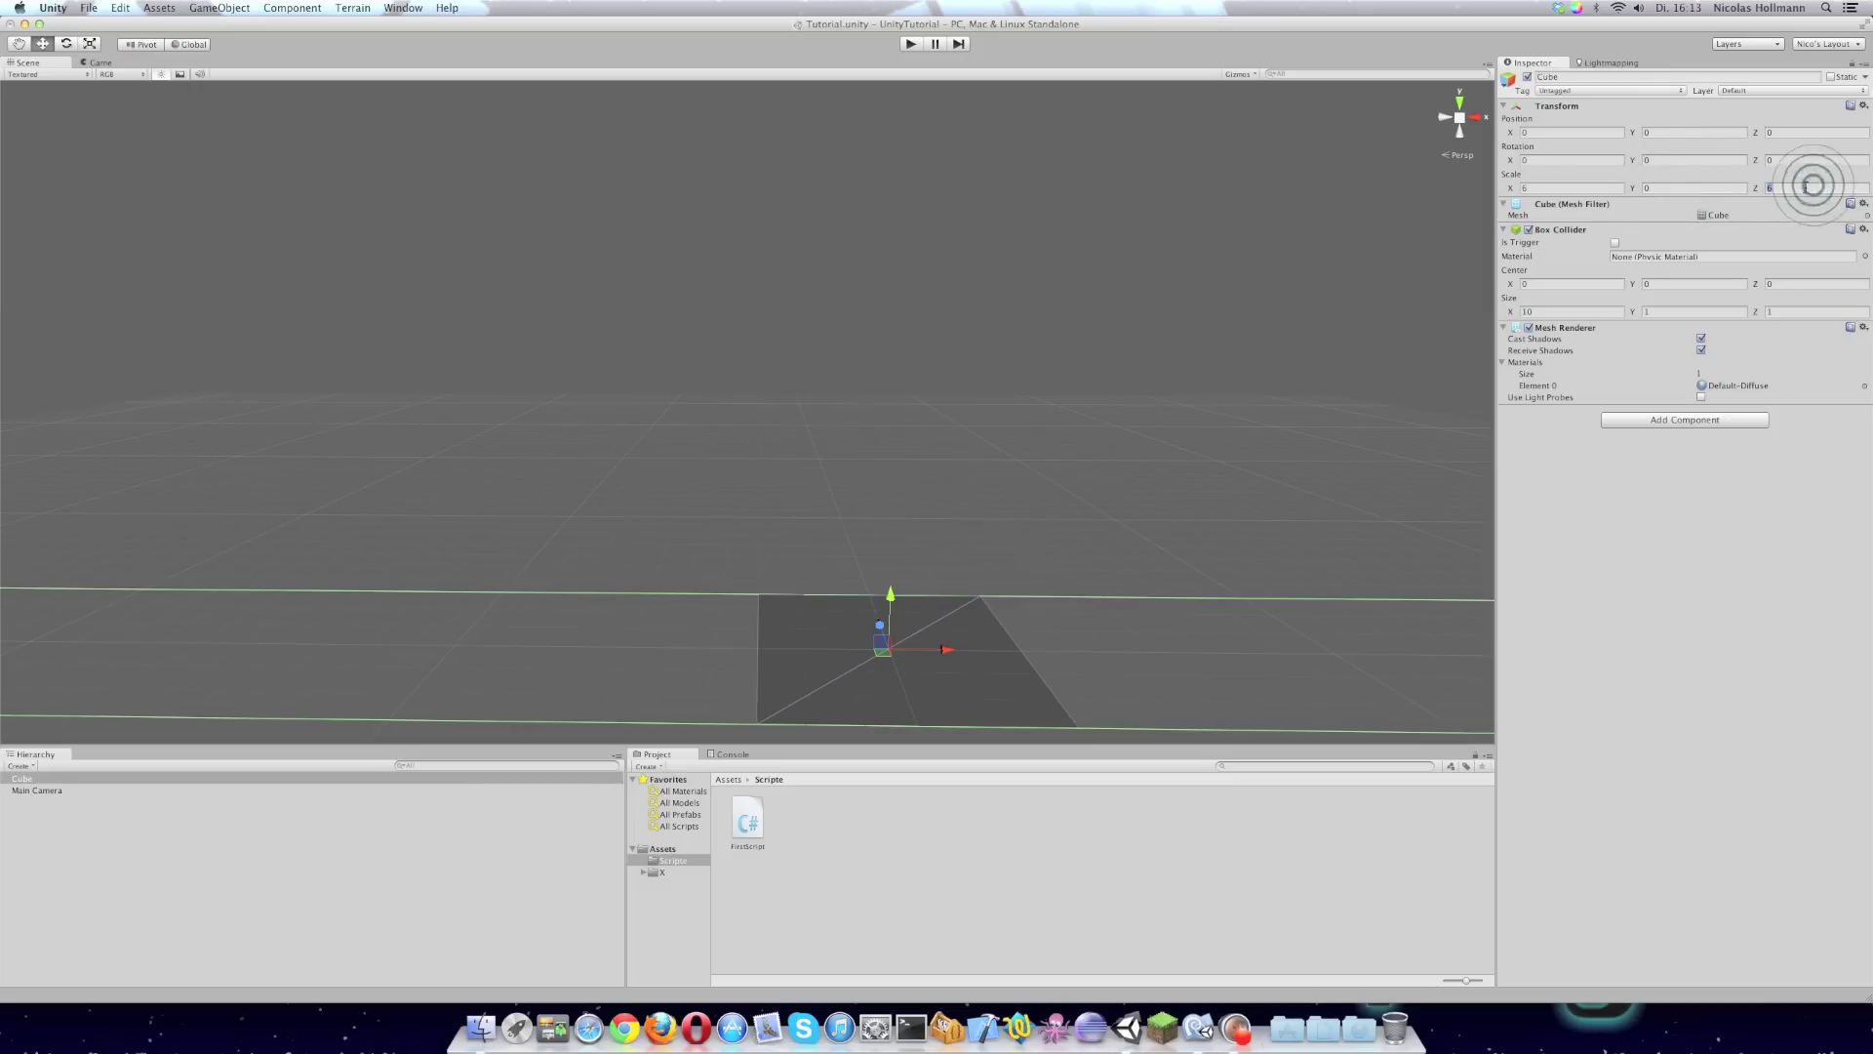
text(1)
click(1650, 185)
text(1)
click(1571, 189)
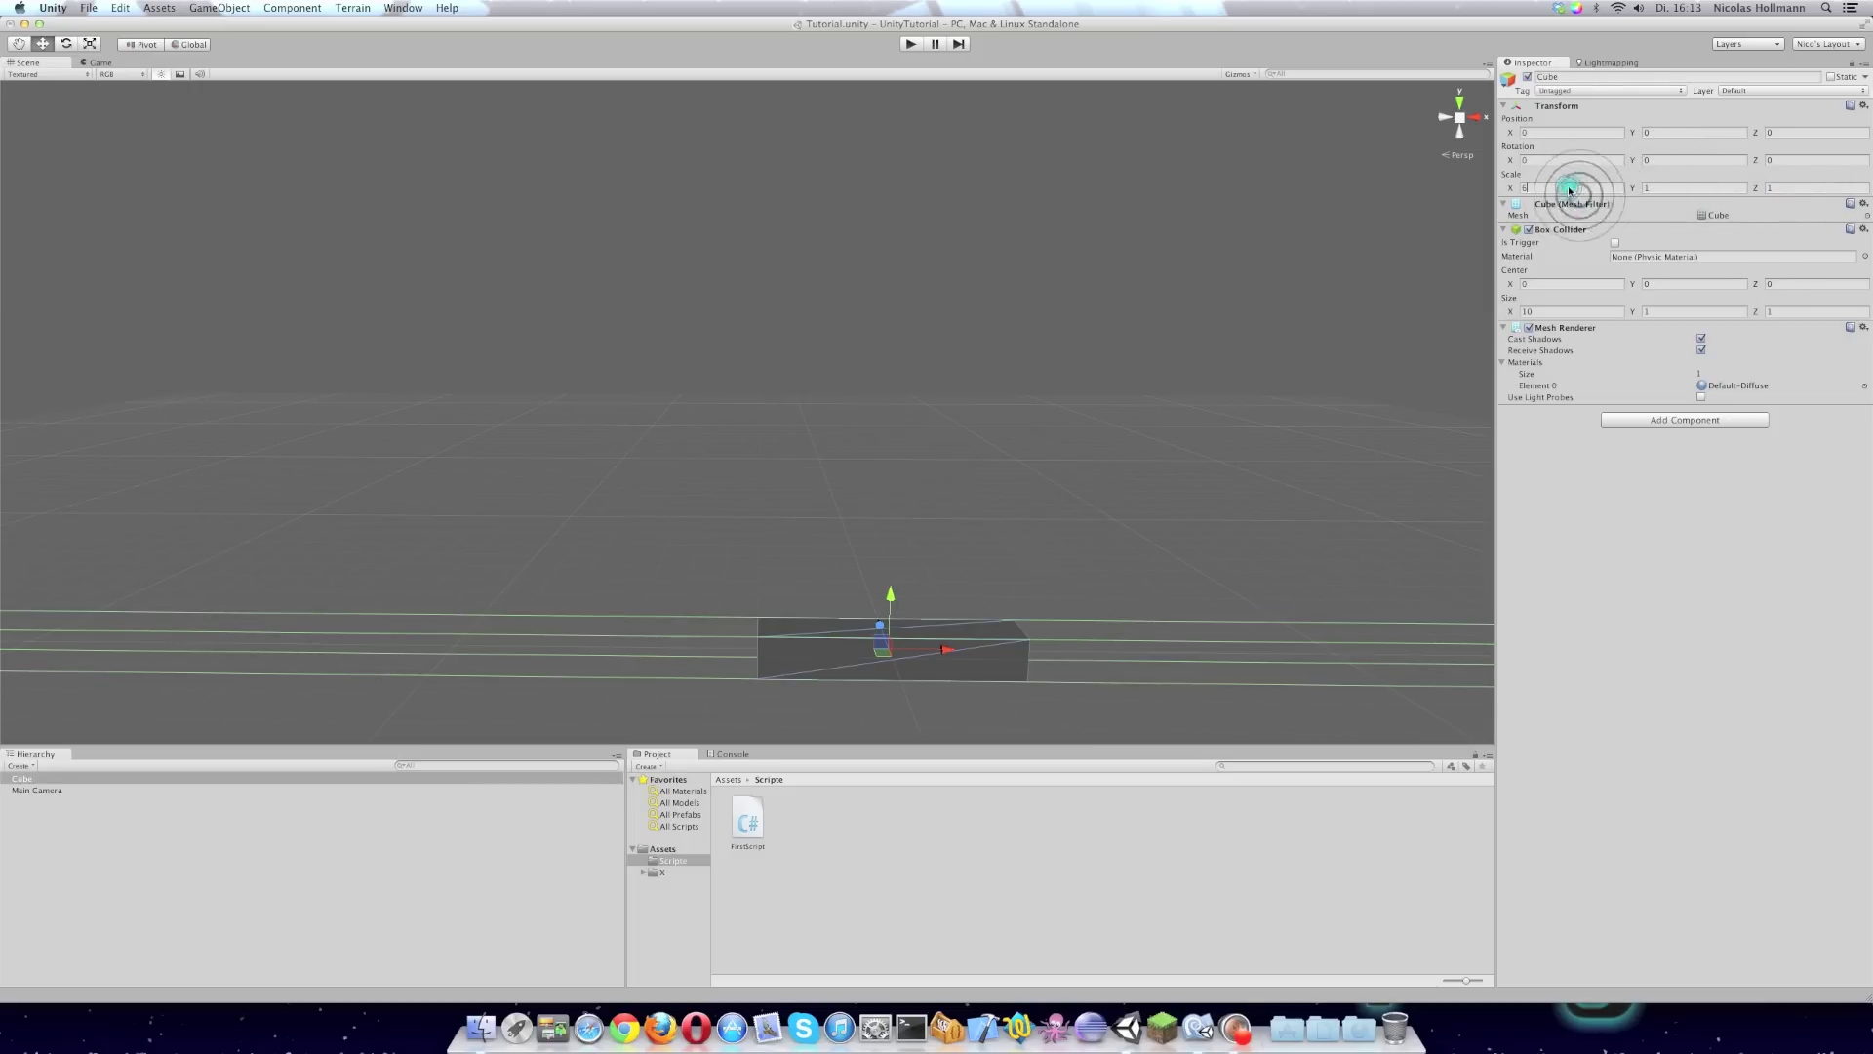
text(1)
alt+drag(1210, 352, 573, 497)
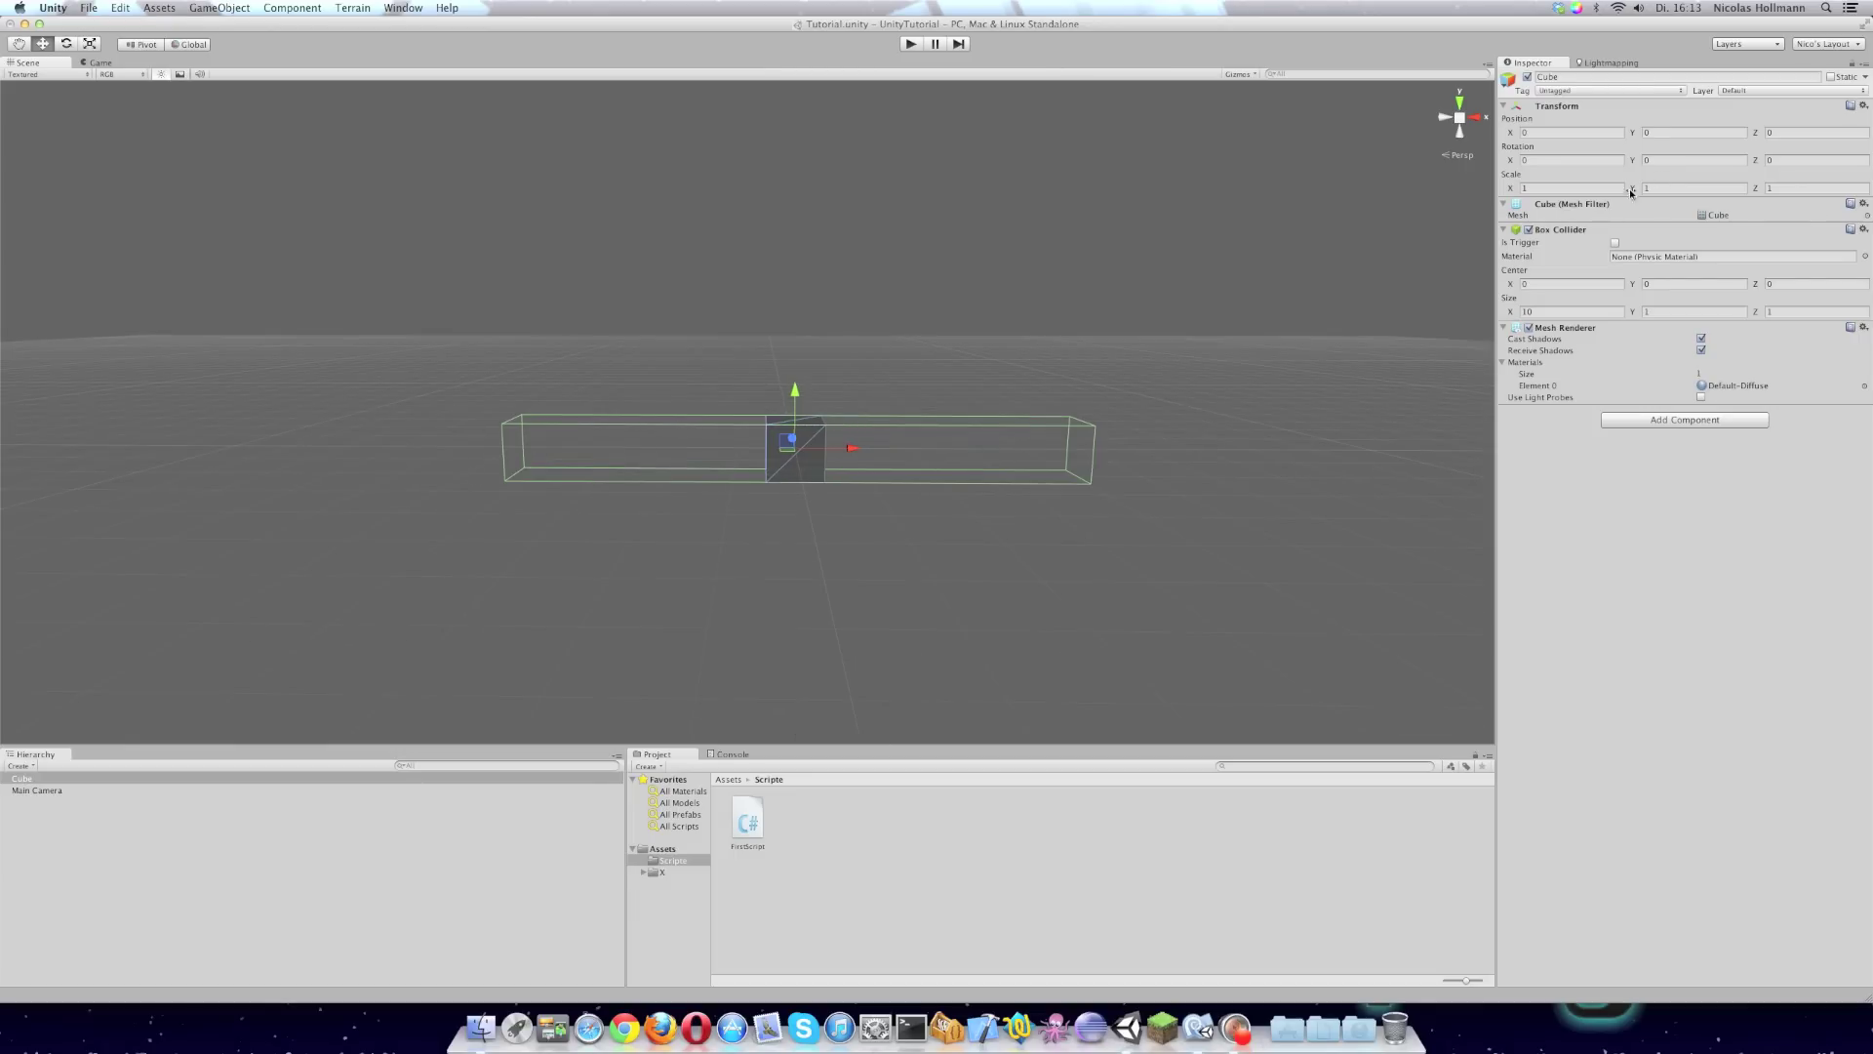
Try Scale X 5, return it to 1, and set Box Collider Size X to 1
click(1608, 184)
text(5)
scroll(1061, 476, down, 5)
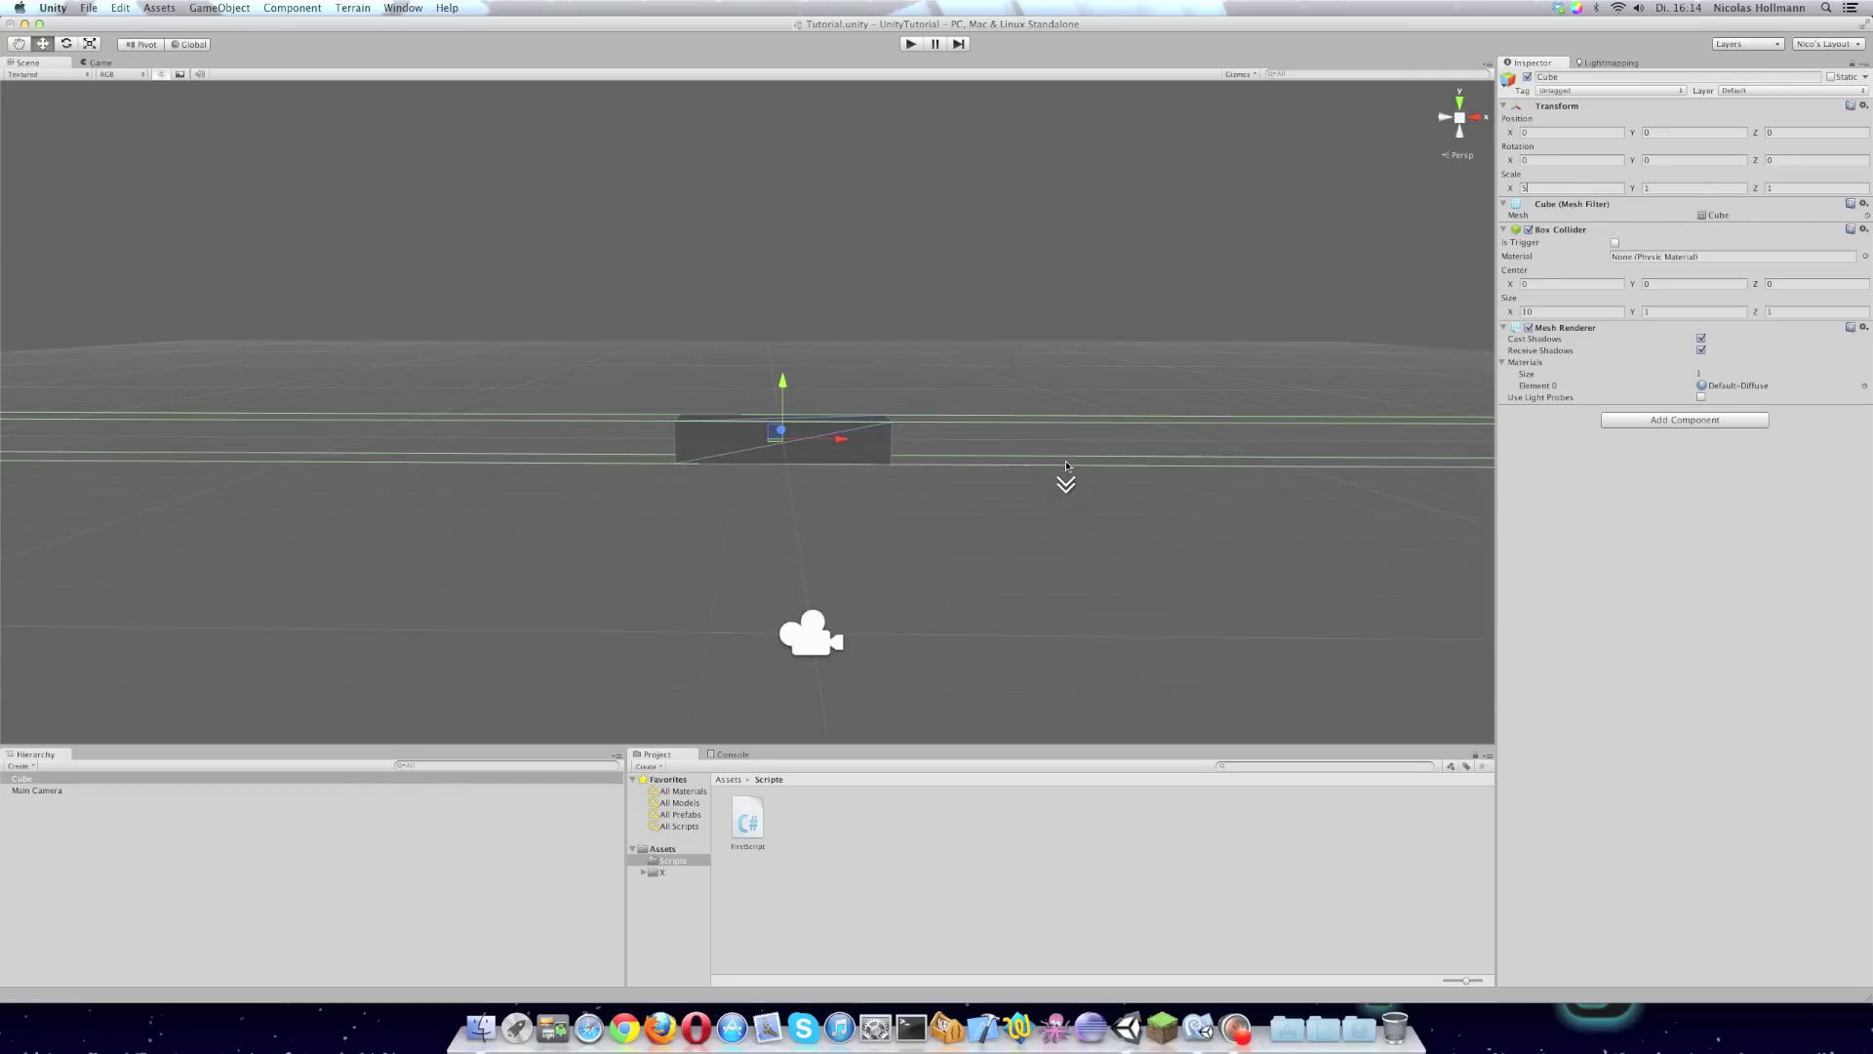
click(1556, 184)
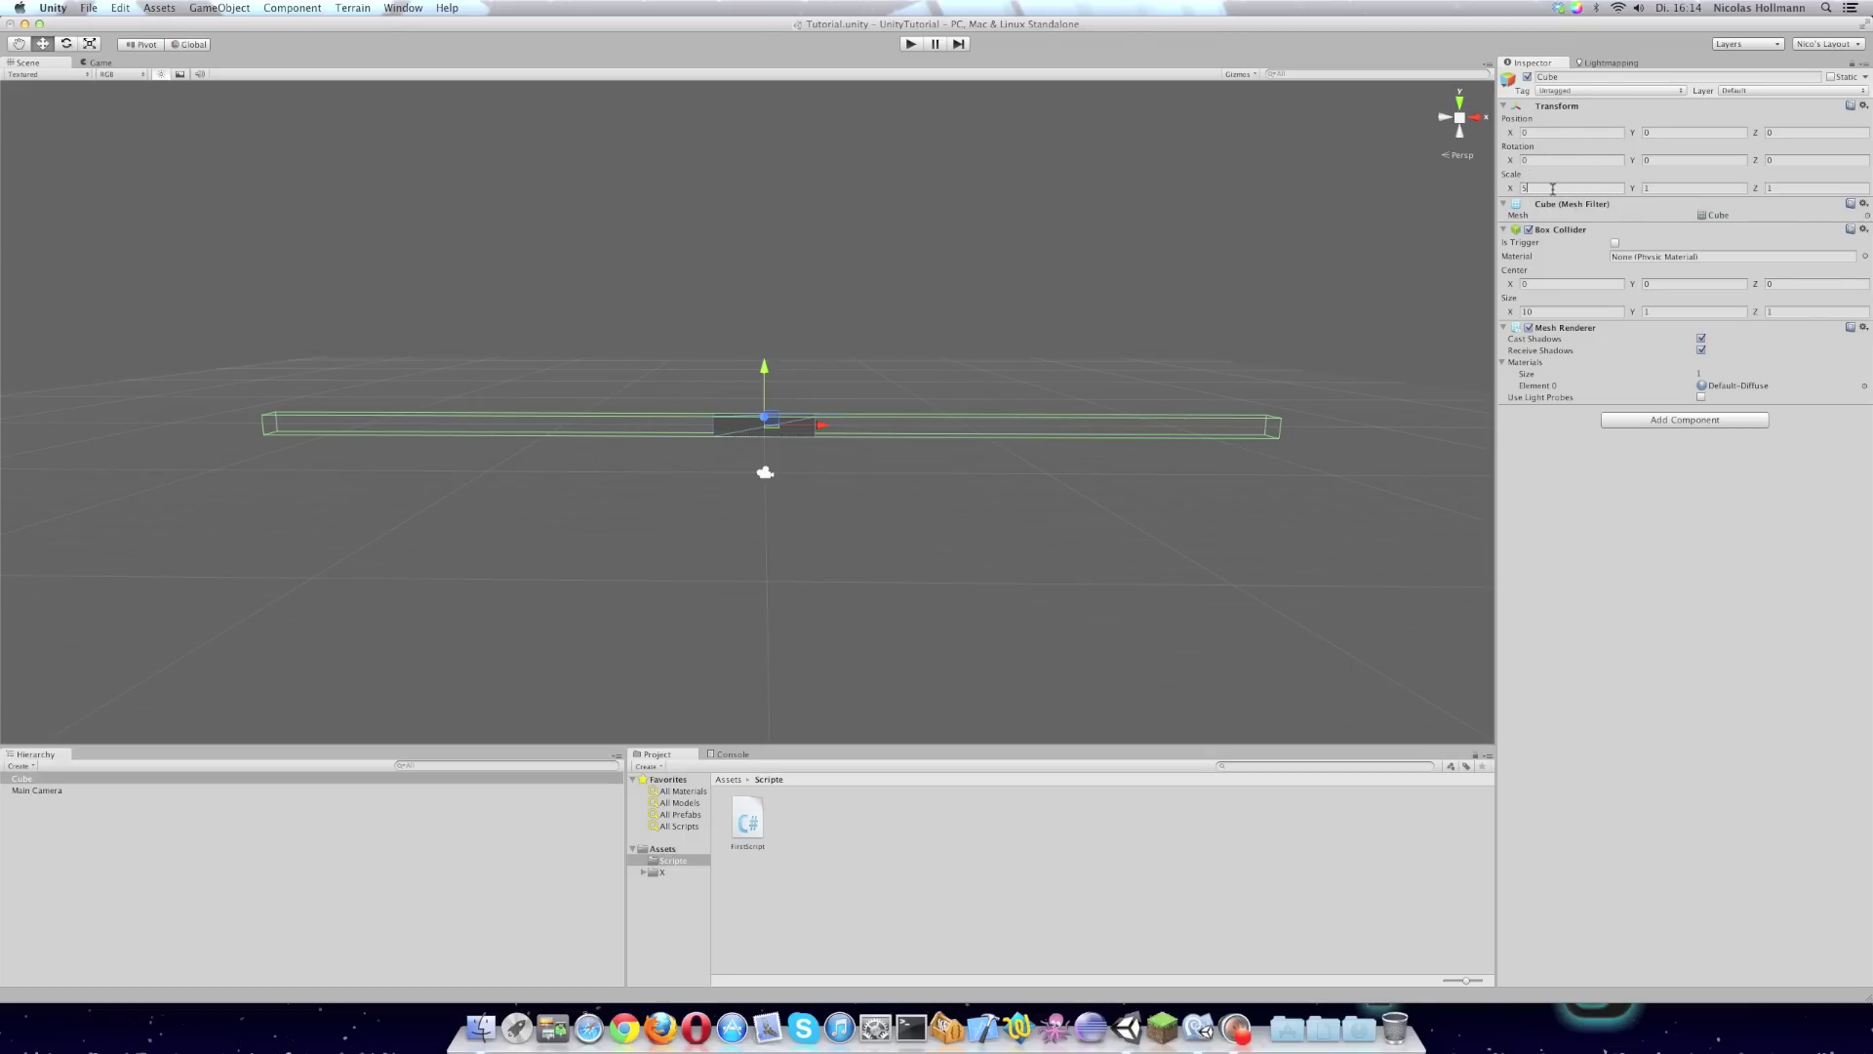
text(1)
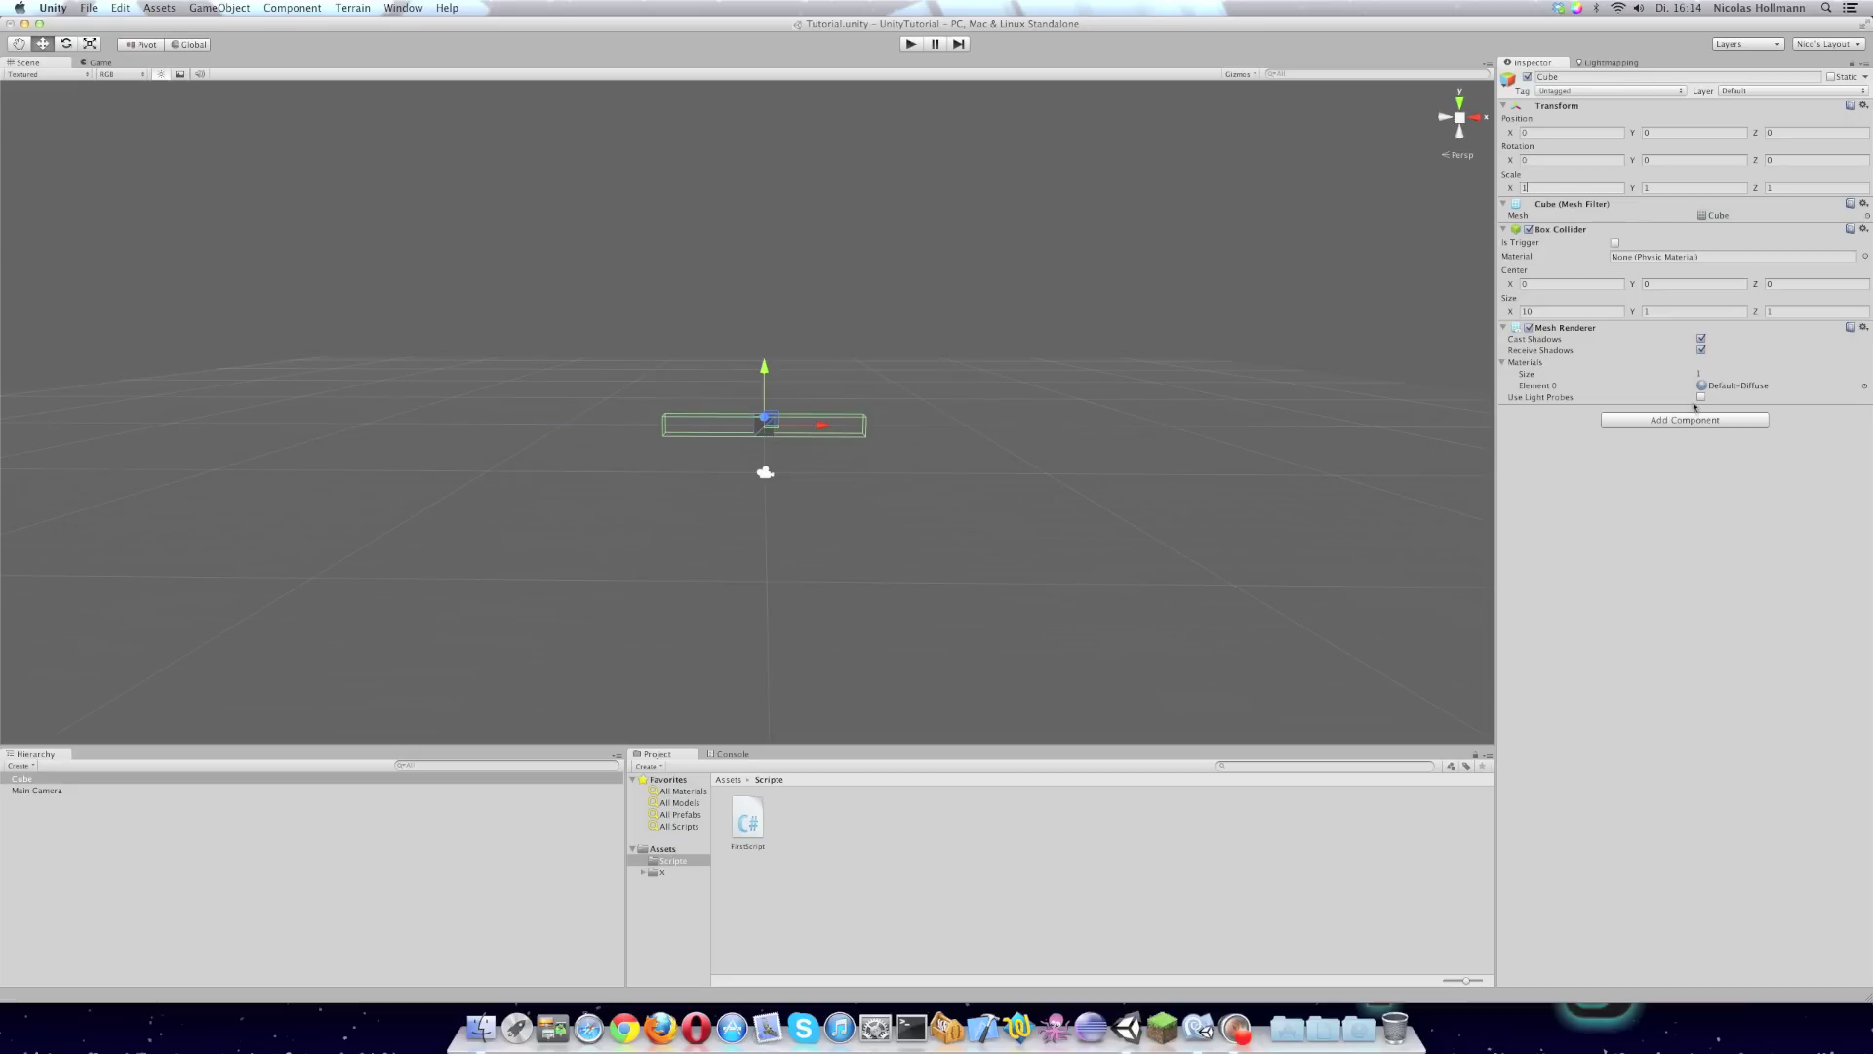
click(1594, 312)
text(1)
Try Scale X 5 again, restore it to 1, and recentre the cube in view
click(1580, 186)
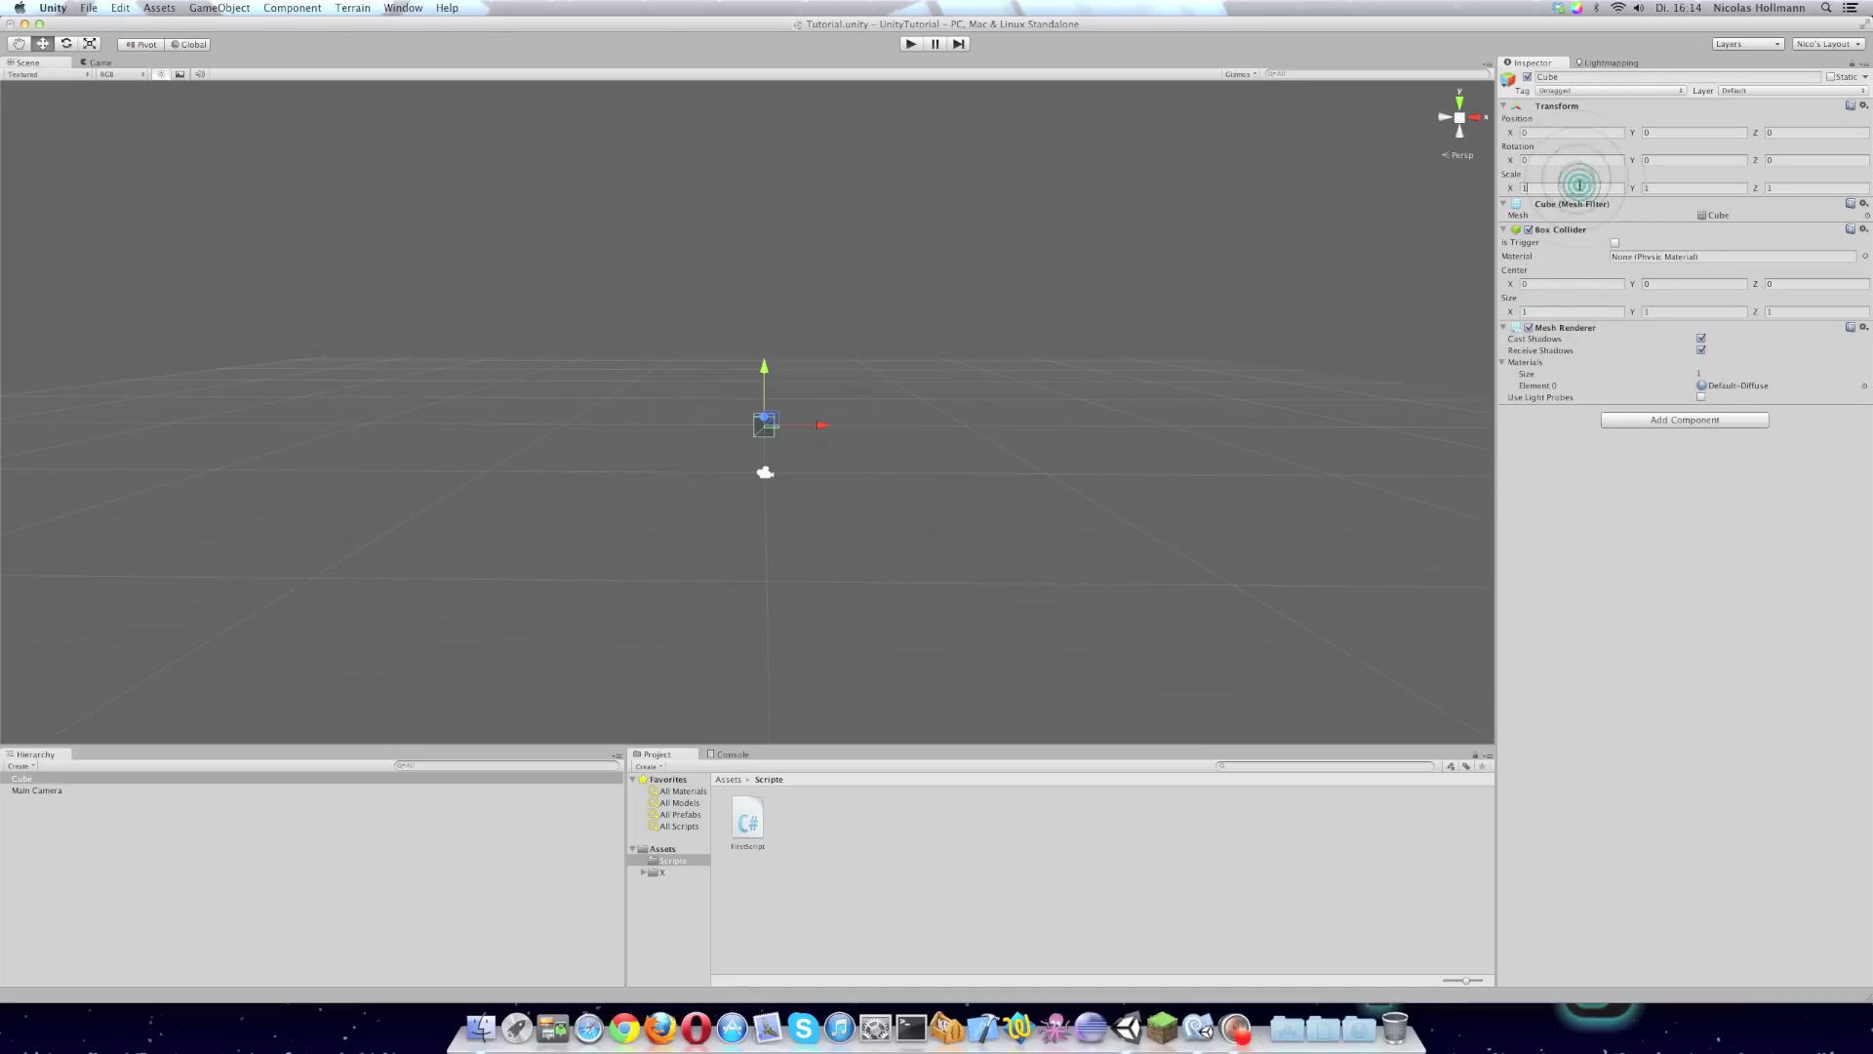
key(BackSpace)
text(5)
scroll(995, 293, up, 5)
middle_drag(992, 375, 843, 414)
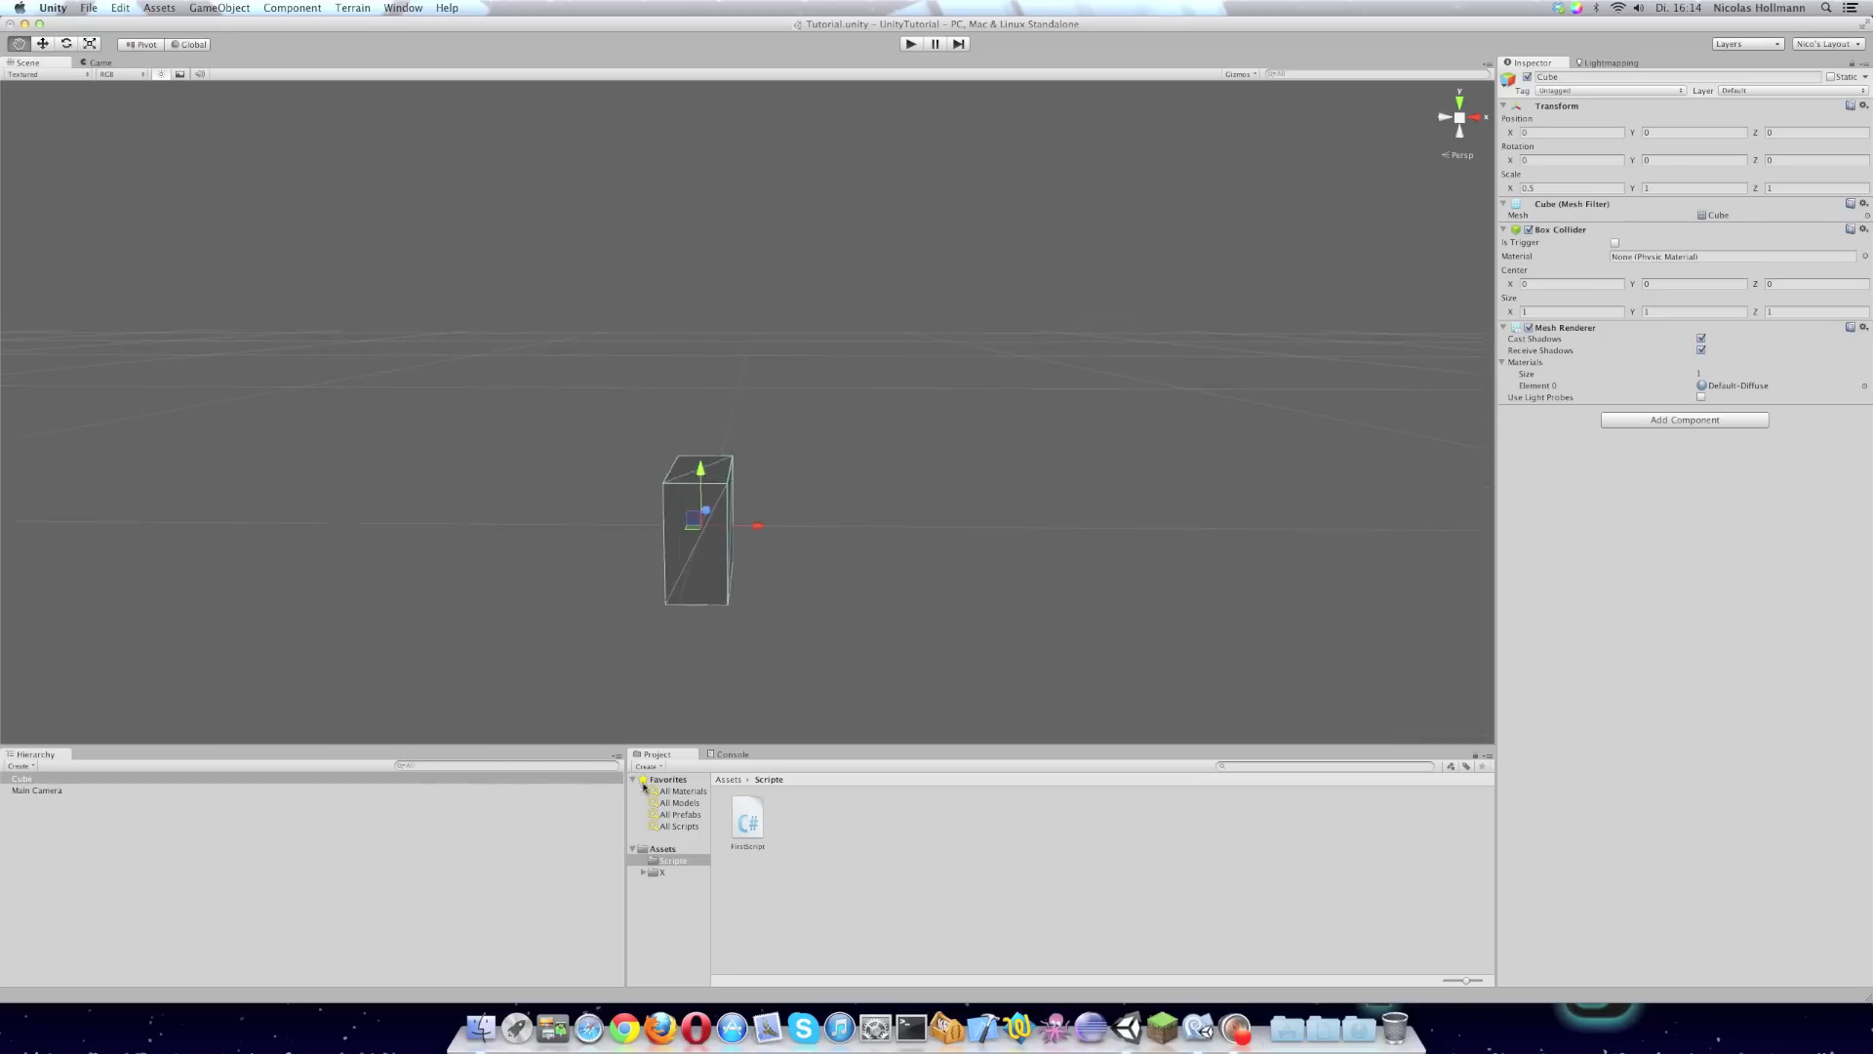
middle_drag(644, 786, 1424, 505)
click(1575, 189)
text(1)
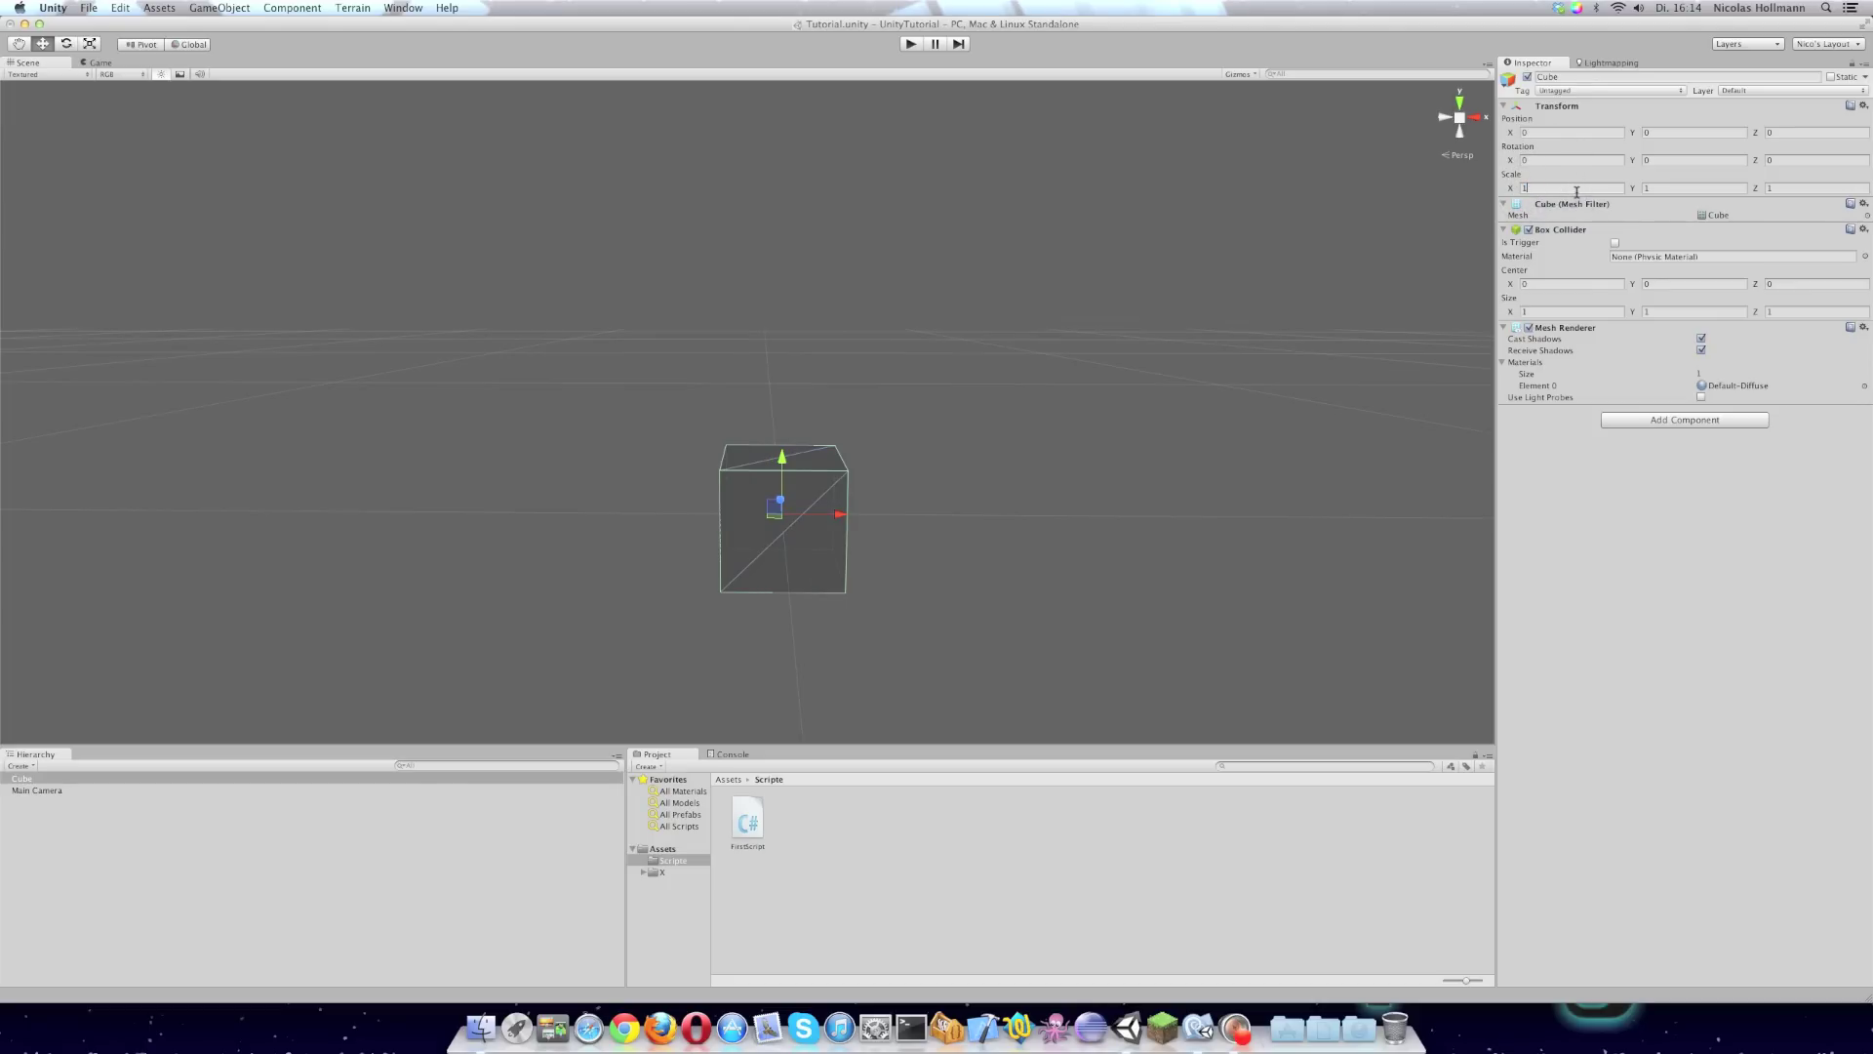
click(1614, 579)
middle_drag(978, 494, 975, 155)
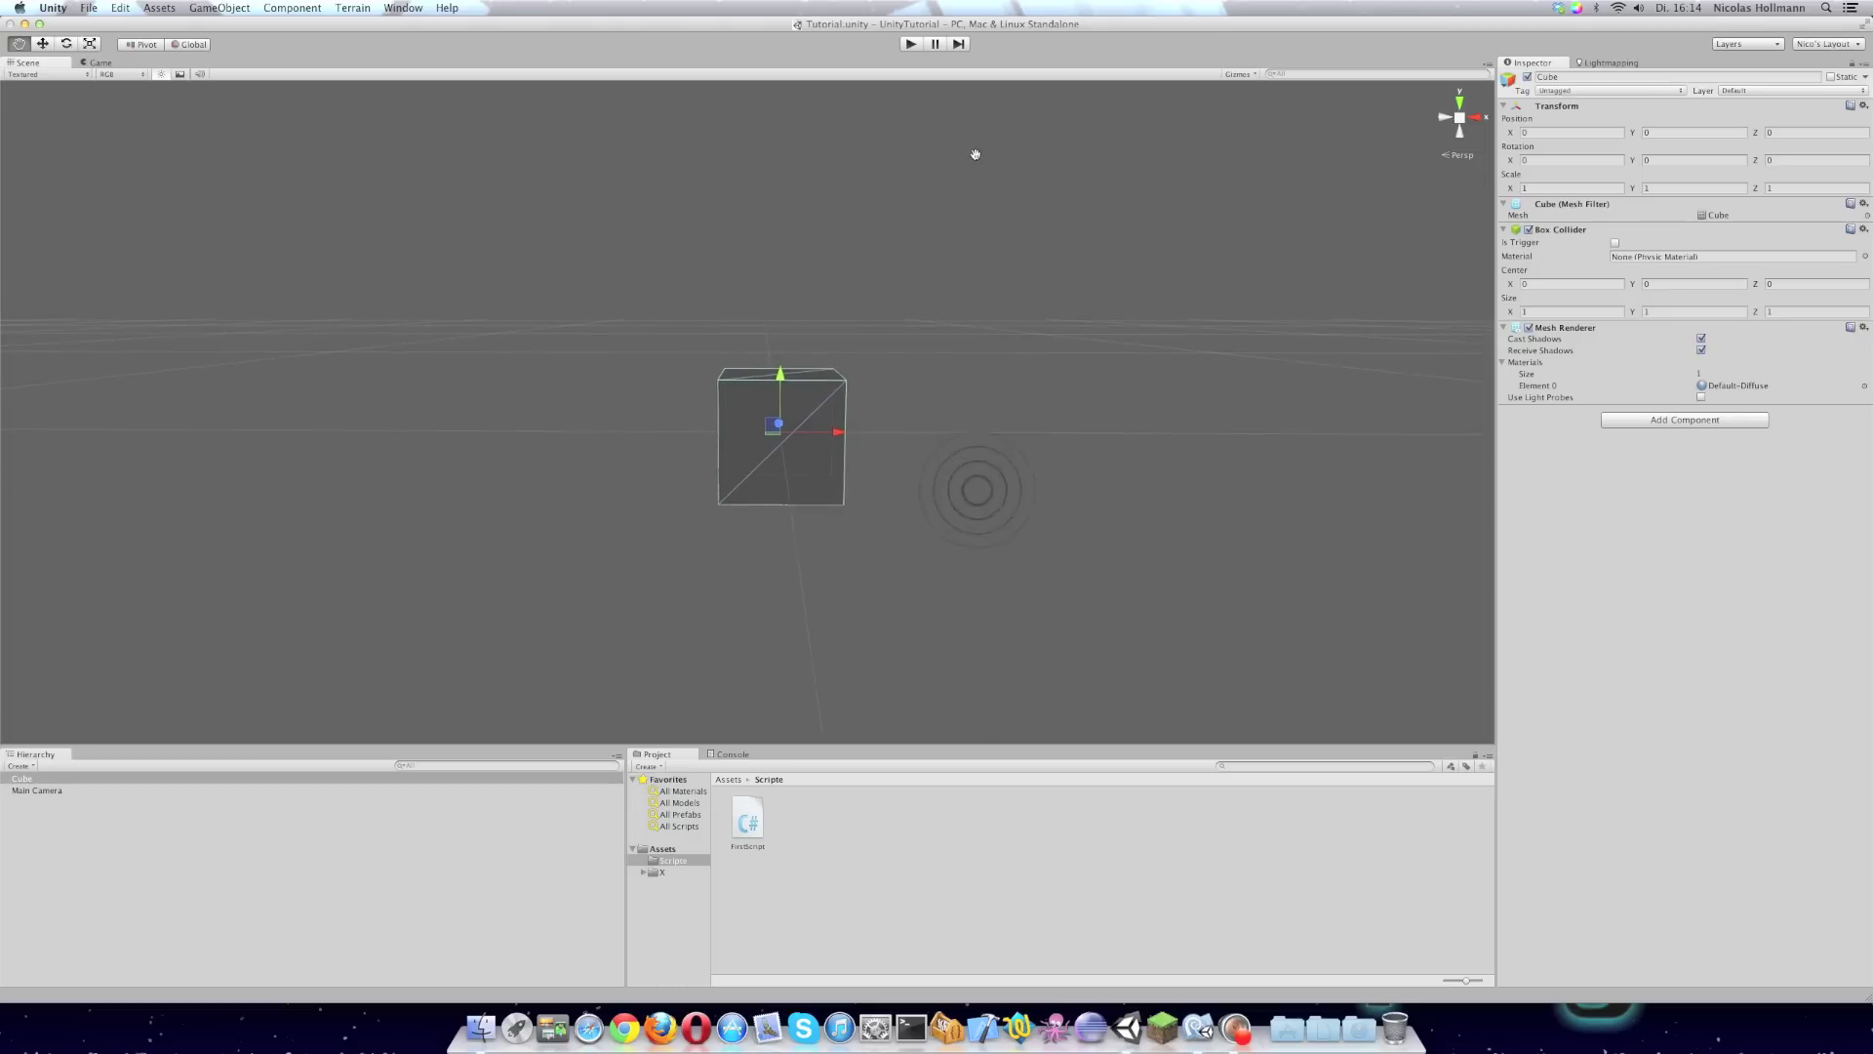
mouse_move(1180, 205)
middle_down()
mouse_move(877, 436)
mouse_move(995, 314)
mouse_move(770, 454)
middle_up()
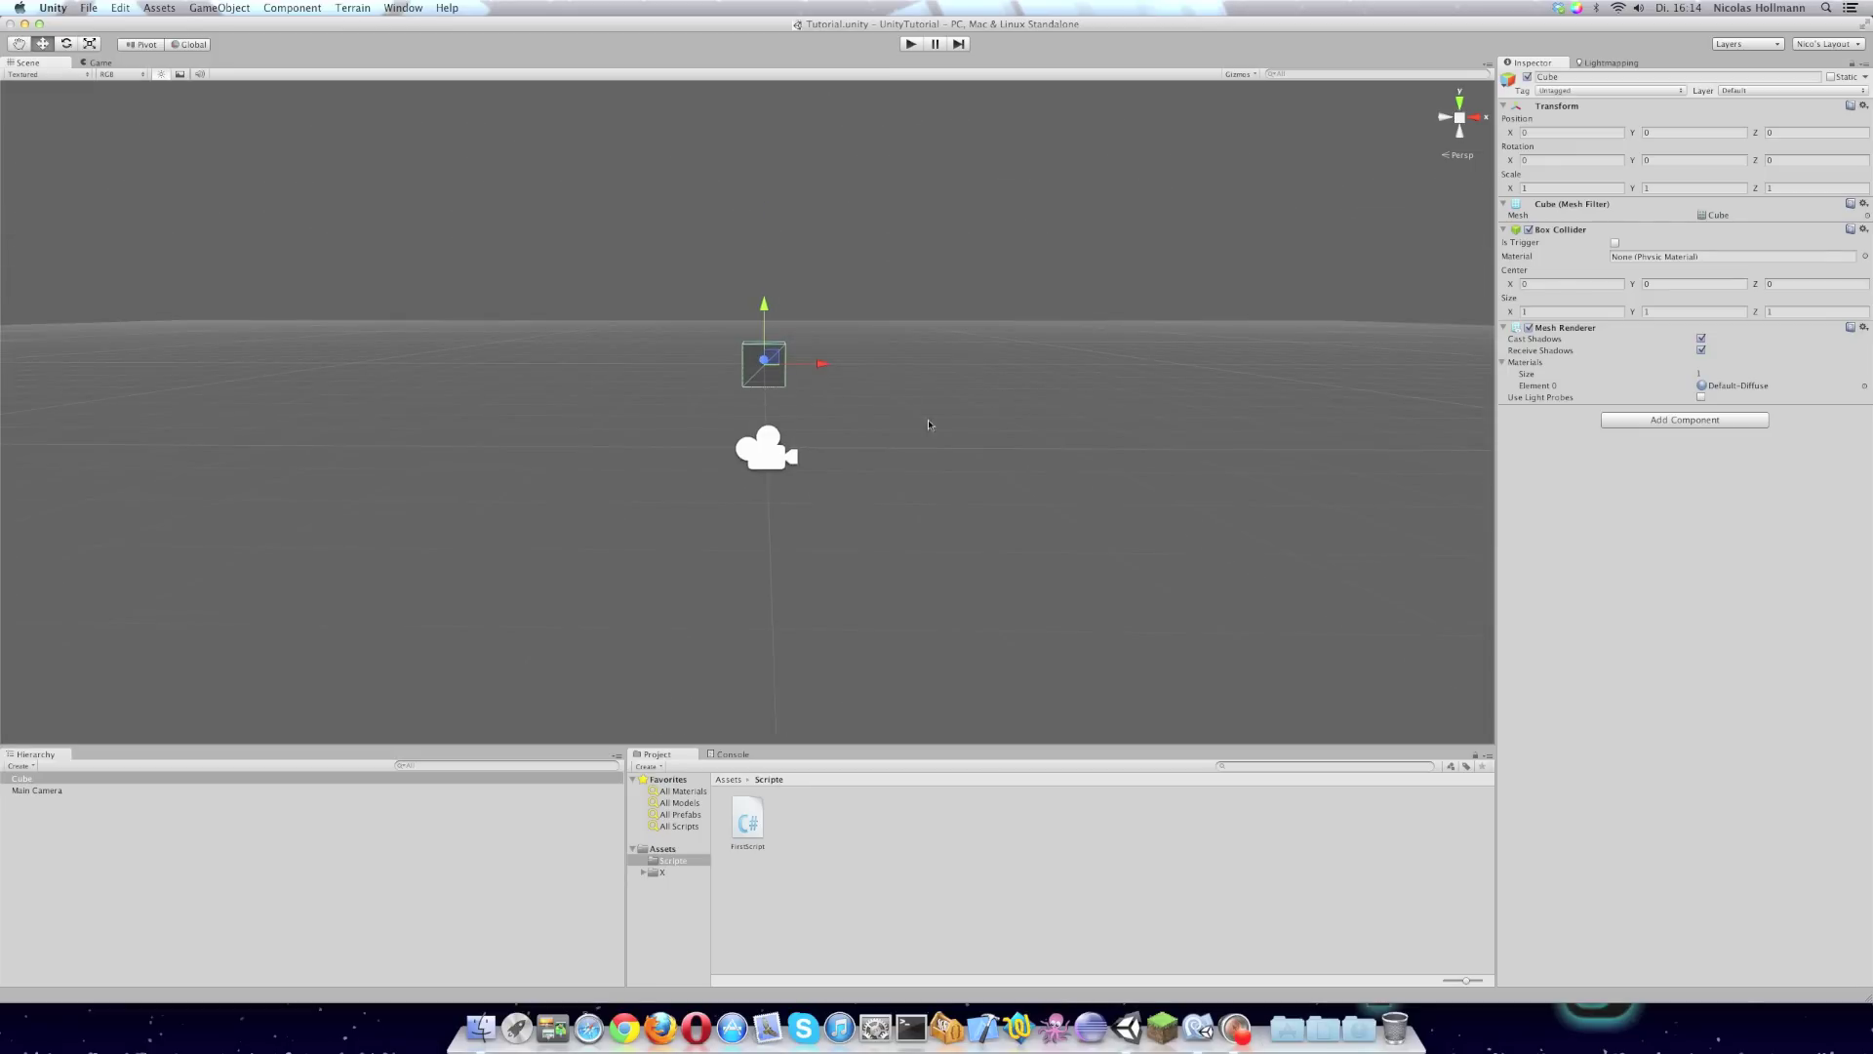
Remove the First Script component from the Main Camera
click(769, 454)
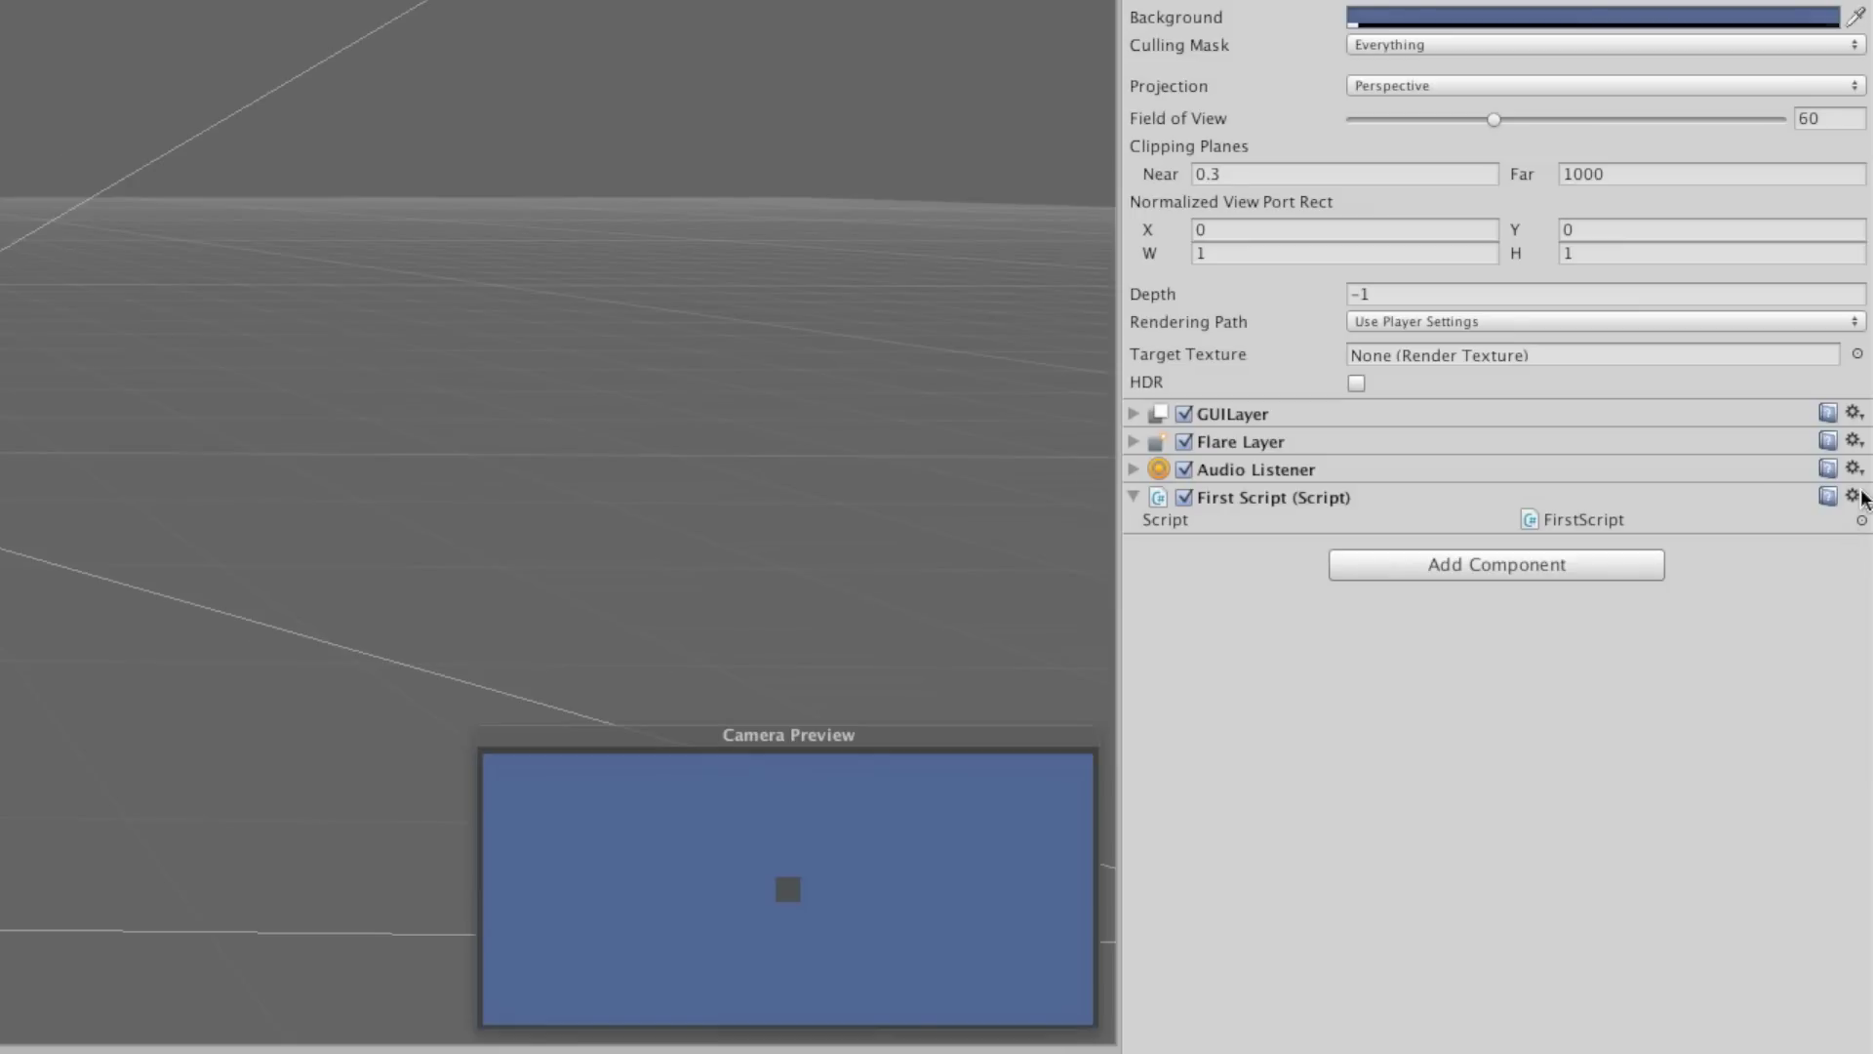
click(1857, 498)
click(1715, 570)
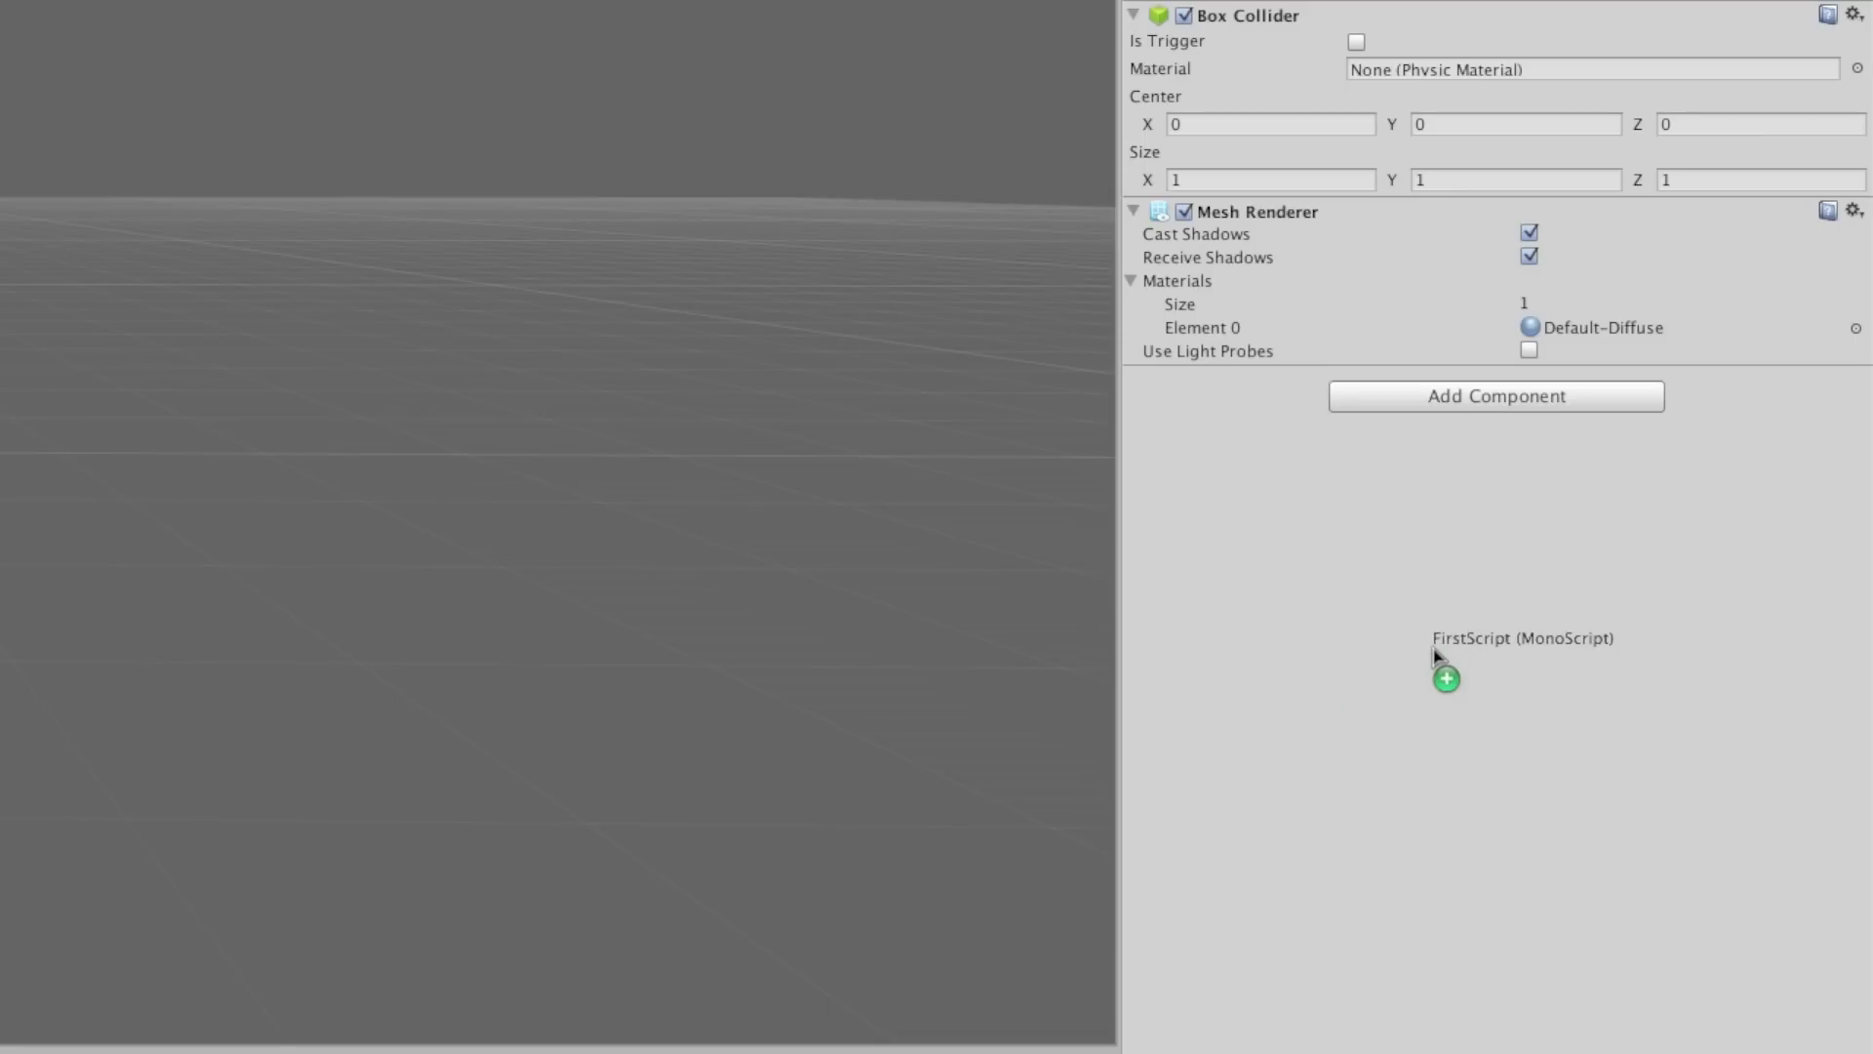
Attach FirstScript to the Cube and open FirstScript.cs in MonoDevelop
drag(1175, 734, 1438, 667)
click(1318, 588)
click(1169, 401)
click(1343, 532)
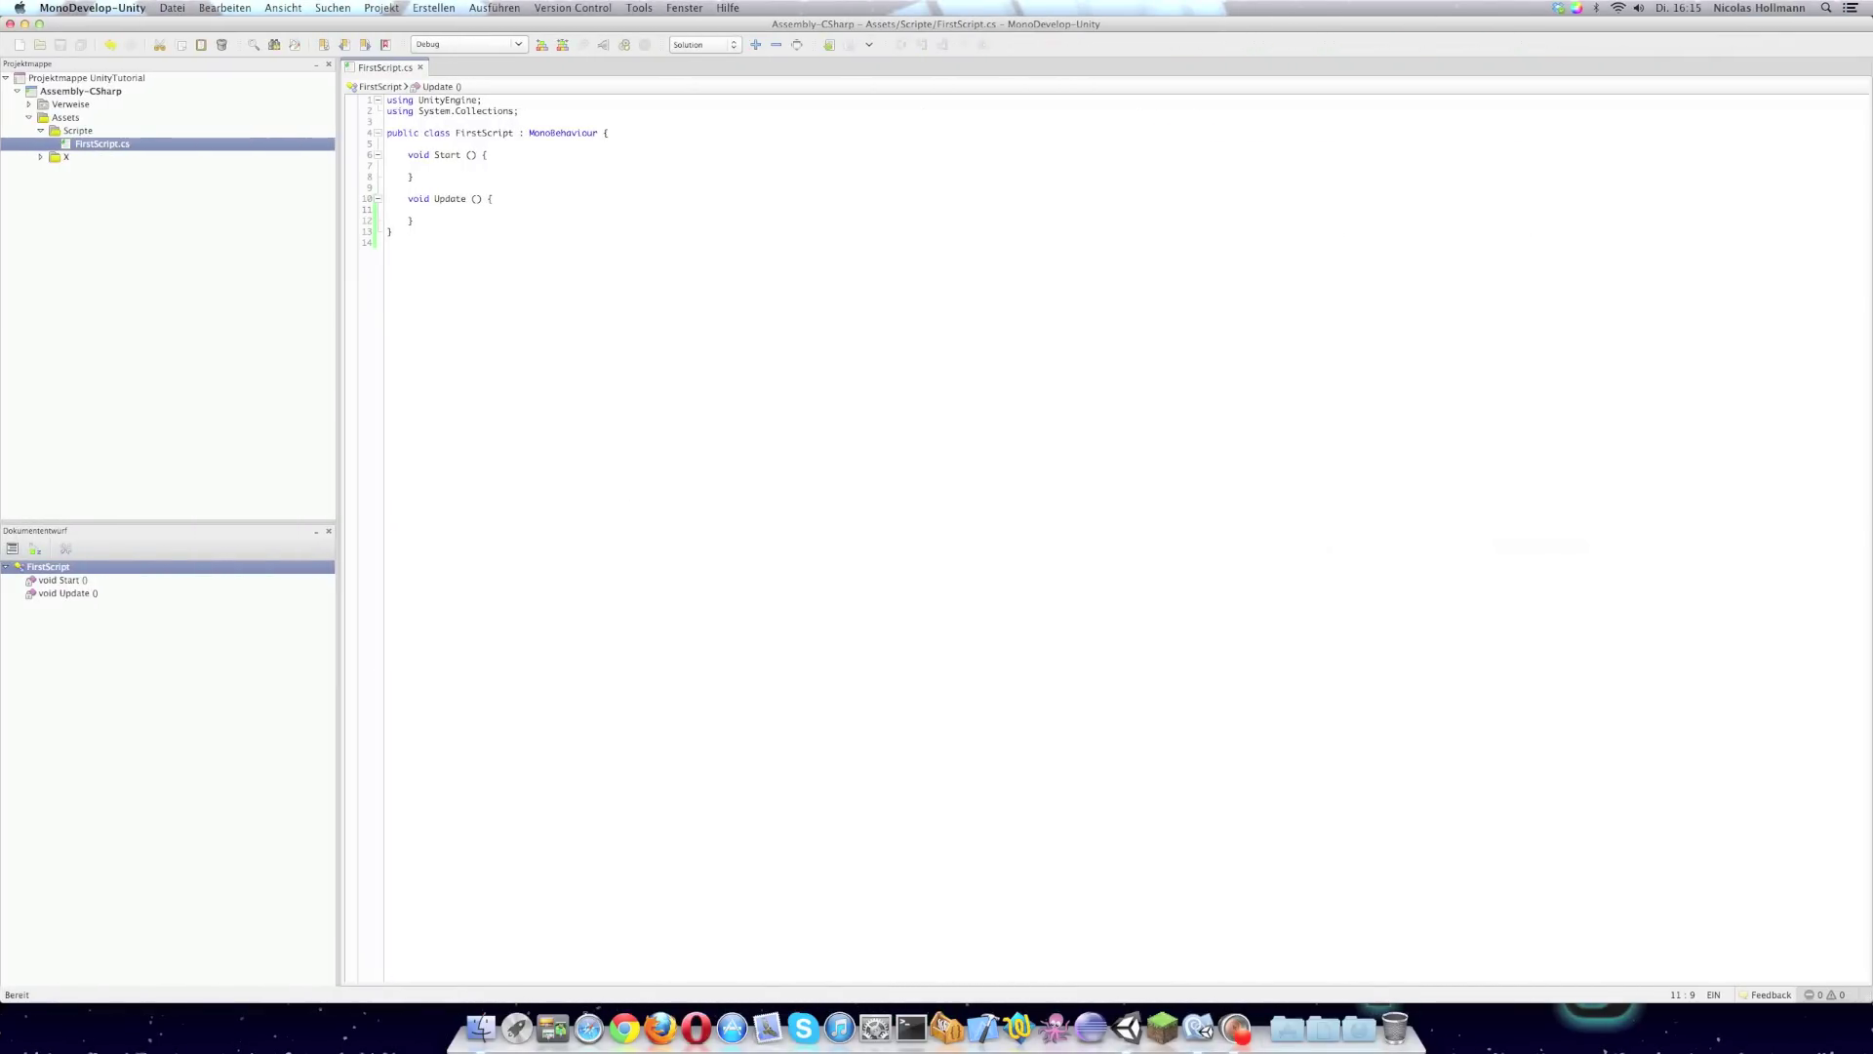
click(414, 177)
Start an Input. statement inside the Update method of FirstScript.cs
click(429, 209)
click(408, 188)
click(413, 177)
click(430, 198)
text(Input.)
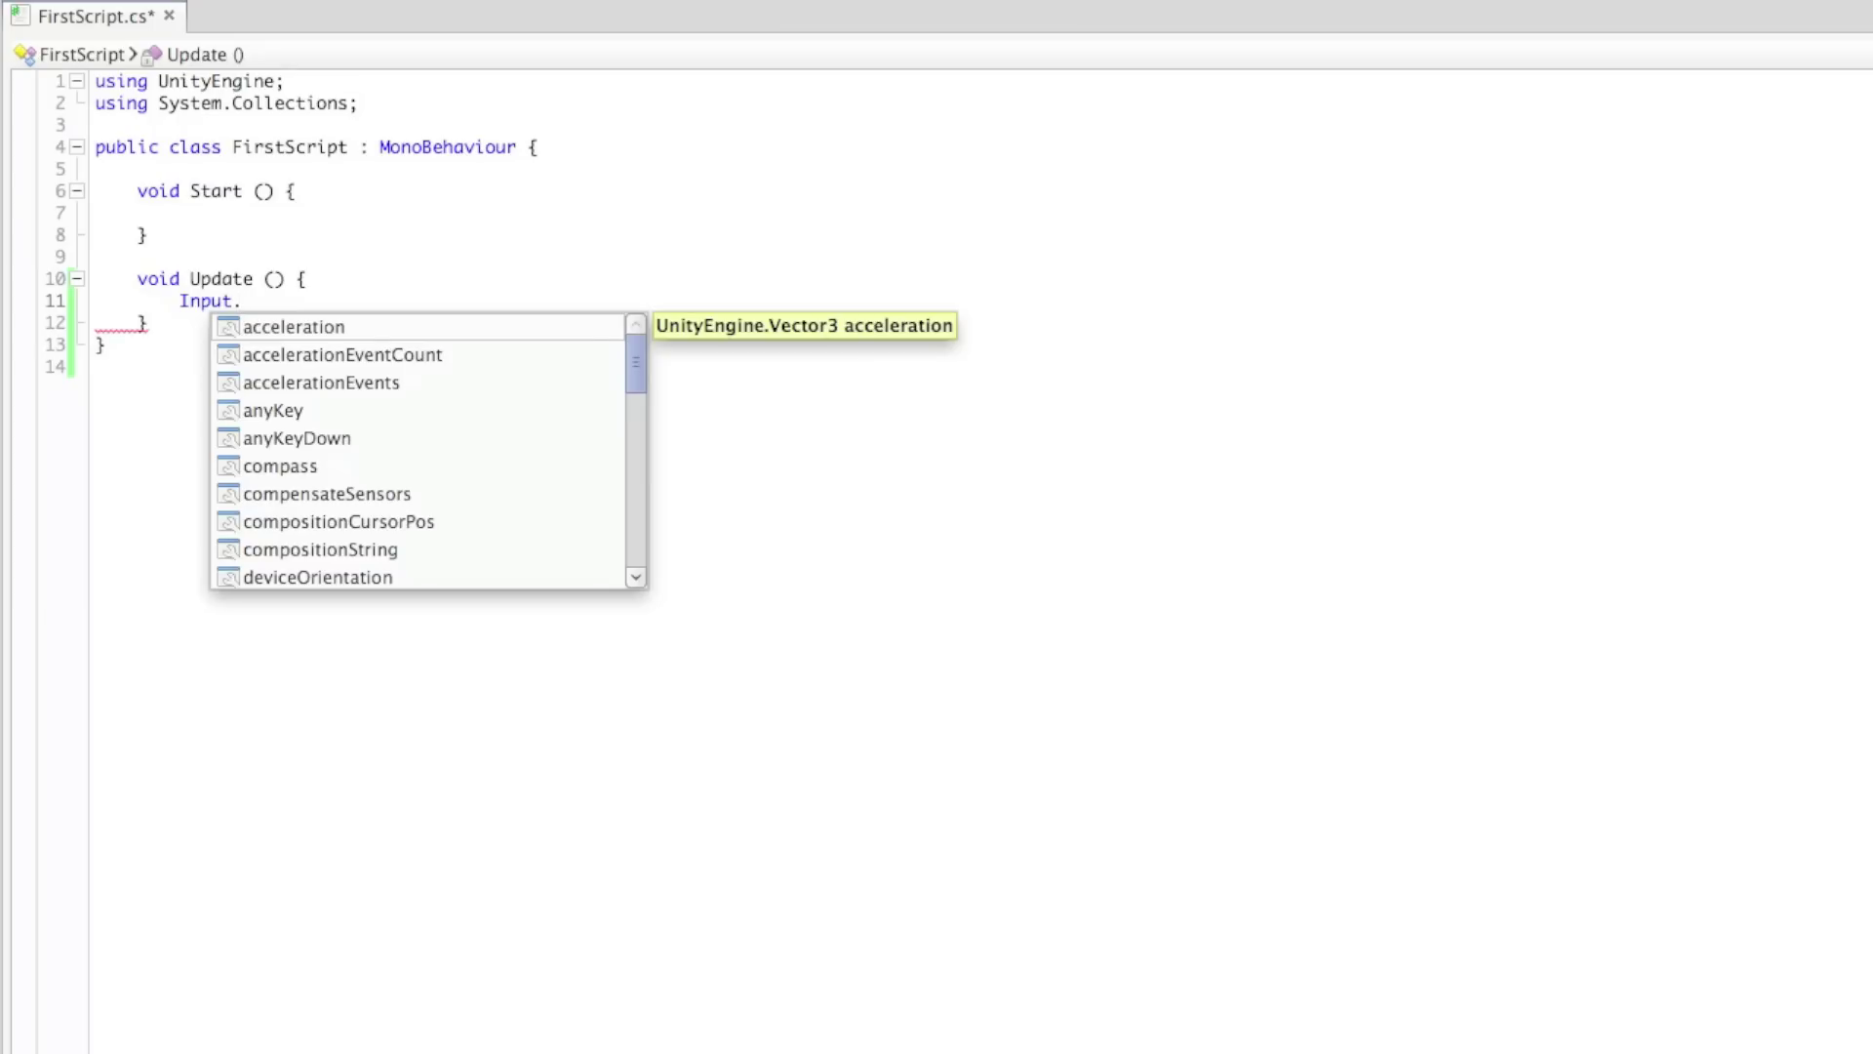
Browse the Input members' autocomplete list and settle on GetKey
key(Down)
key(Down)
key(Down)
key(Down)
key(Down)
key(Down)
key(Down)
key(Down)
key(Down)
key(Down)
key(Down)
key(Down)
key(Down)
key(Down)
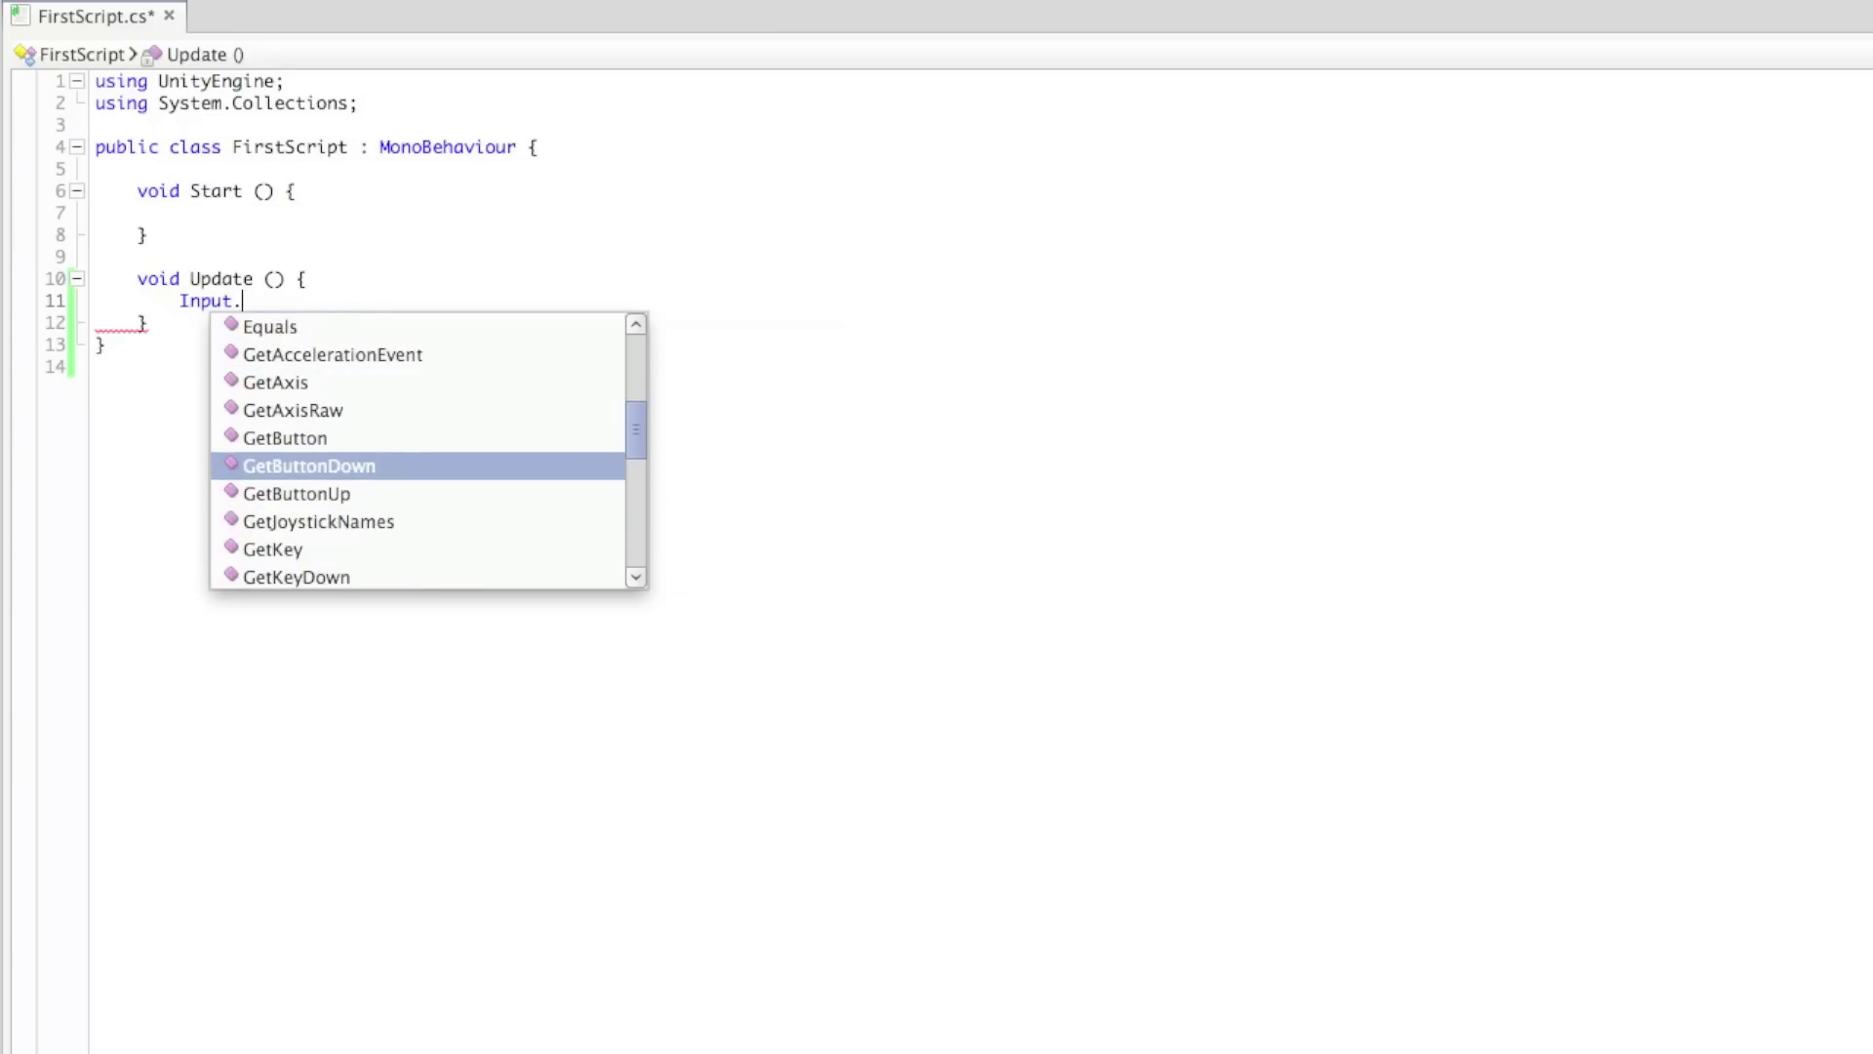
key(Down)
key(Down)
key(Down)
key(Down)
key(Down)
key(Down)
key(Down)
key(Down)
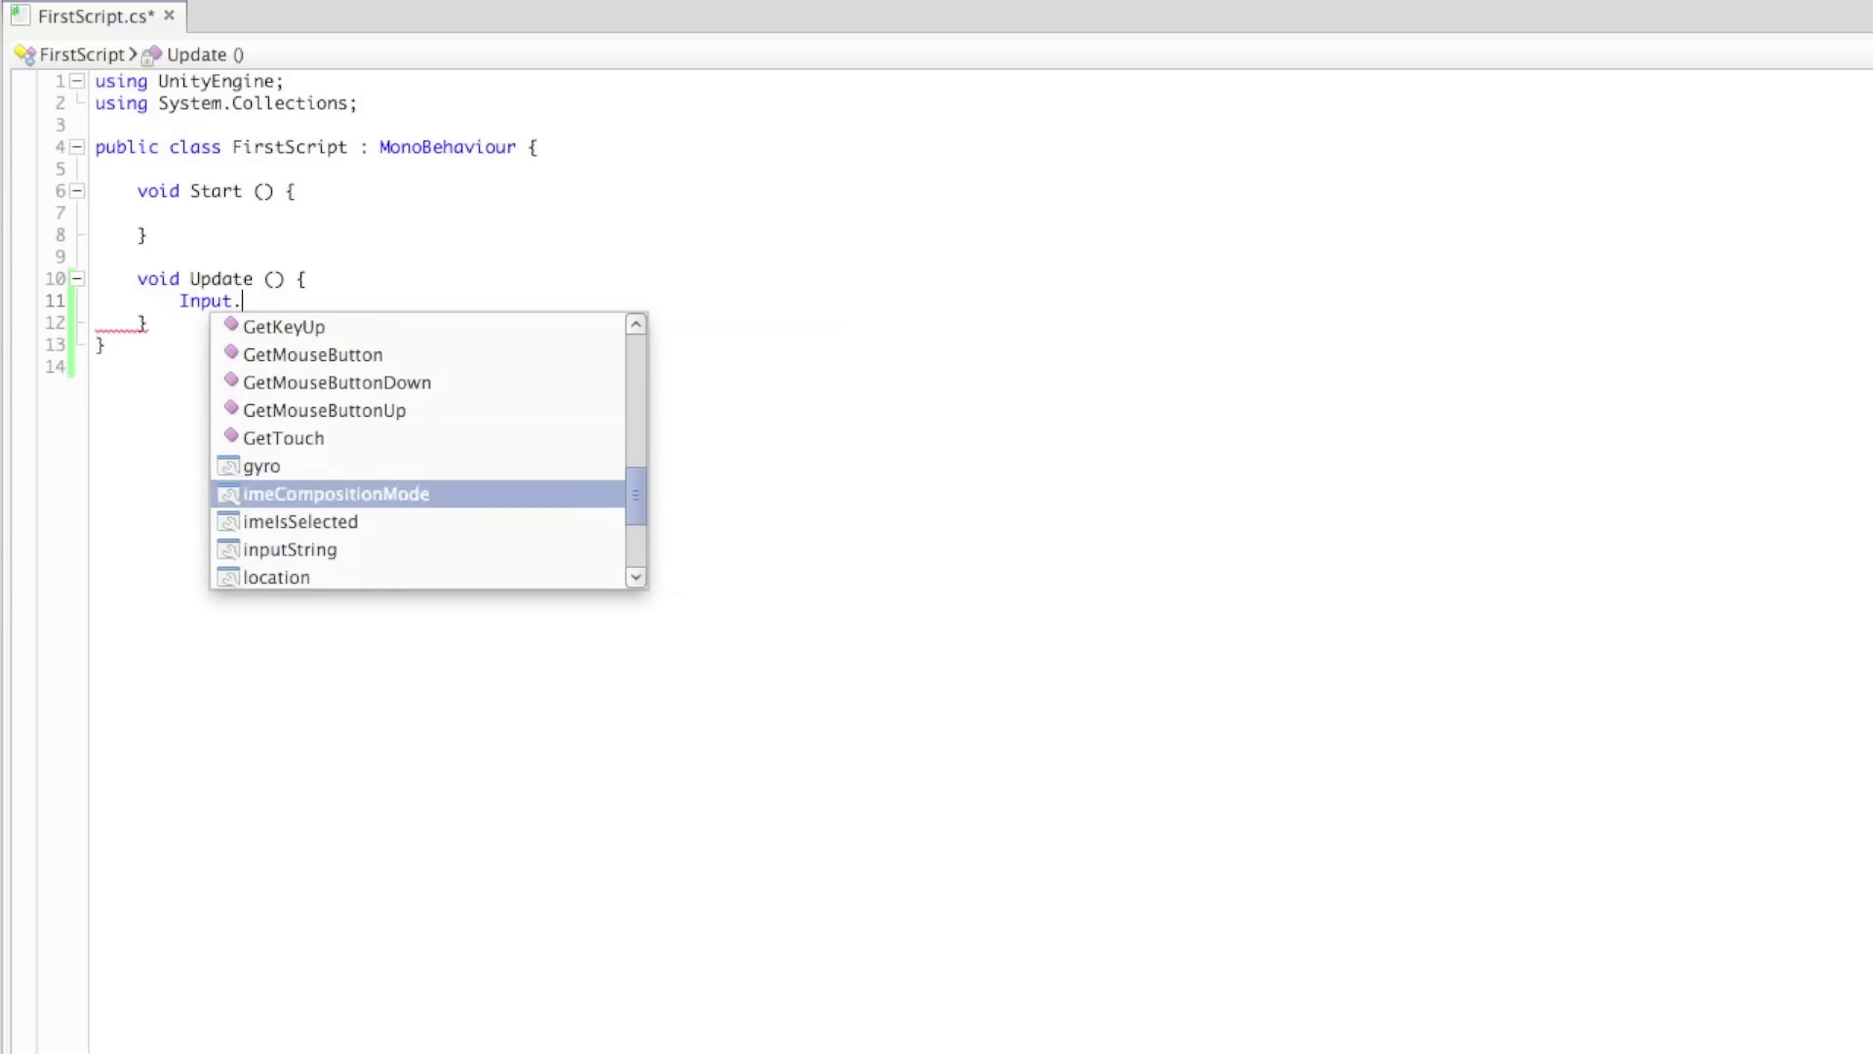
key(Down)
key(Down)
key(Down)
key(Down)
key(Down)
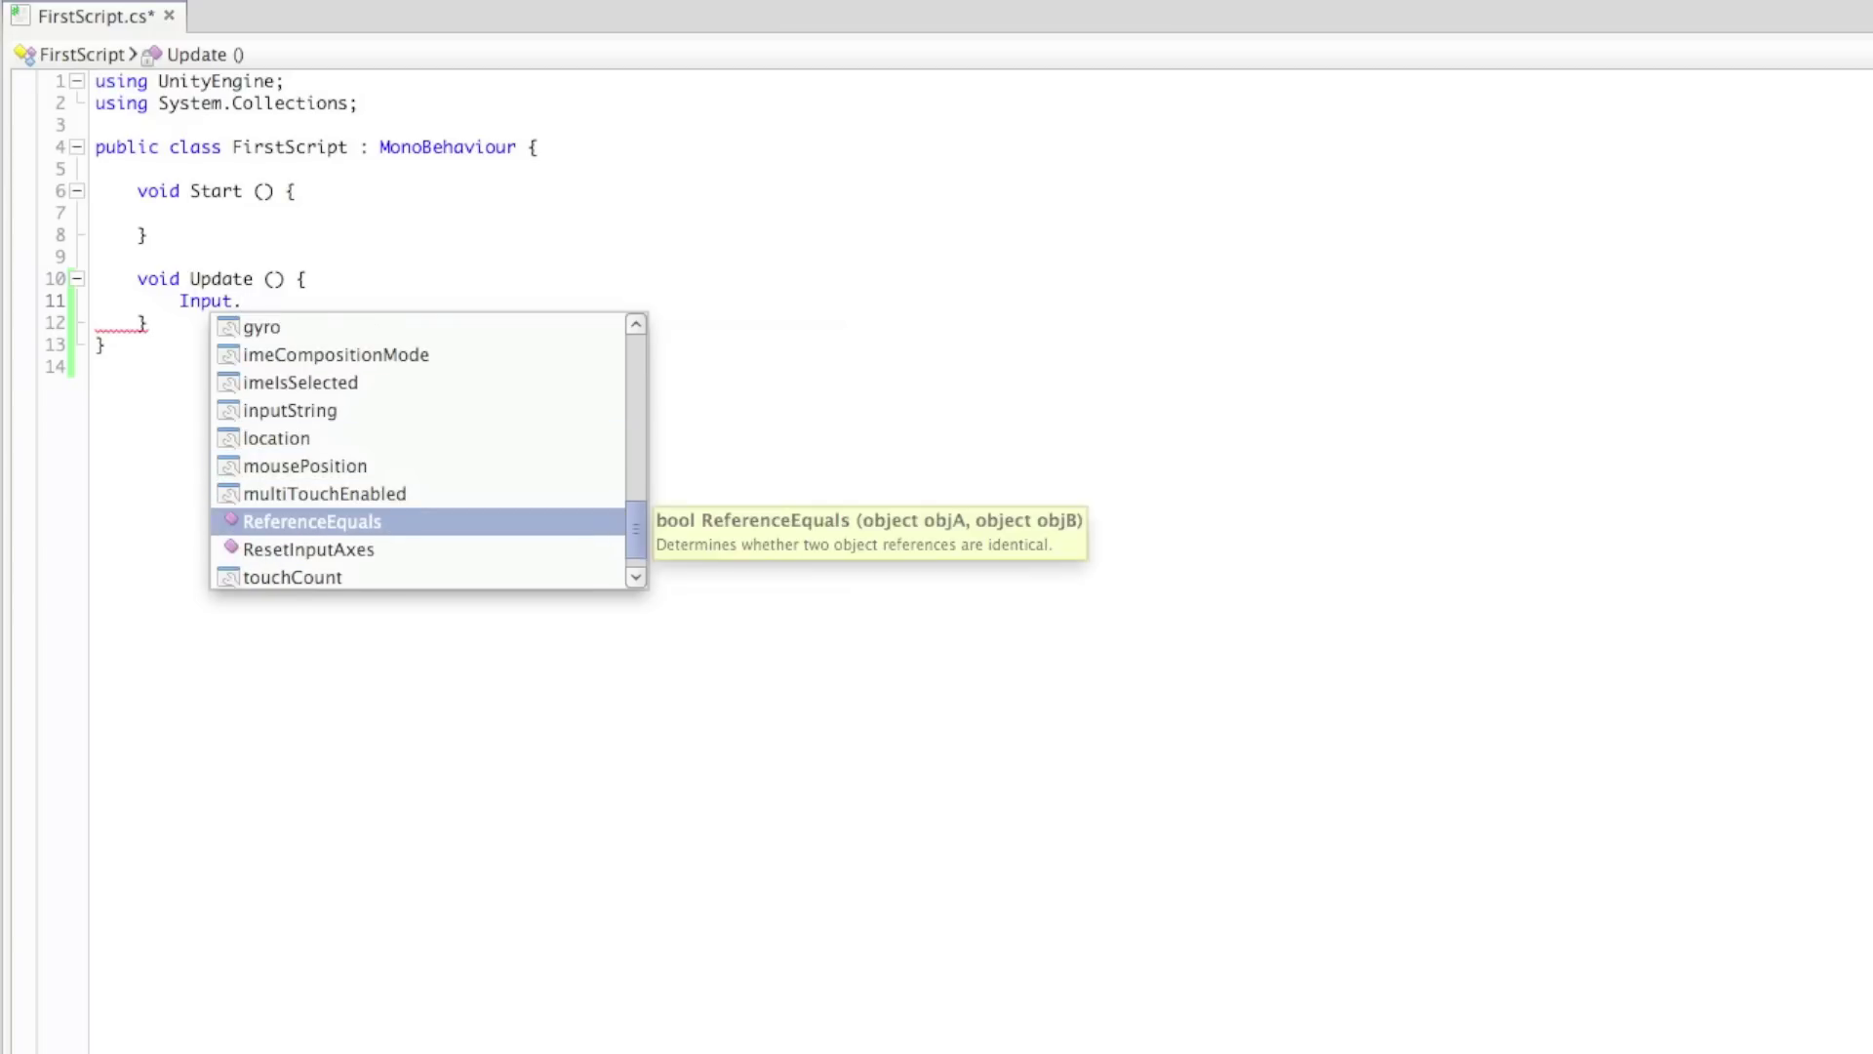
key(Down)
key(Down)
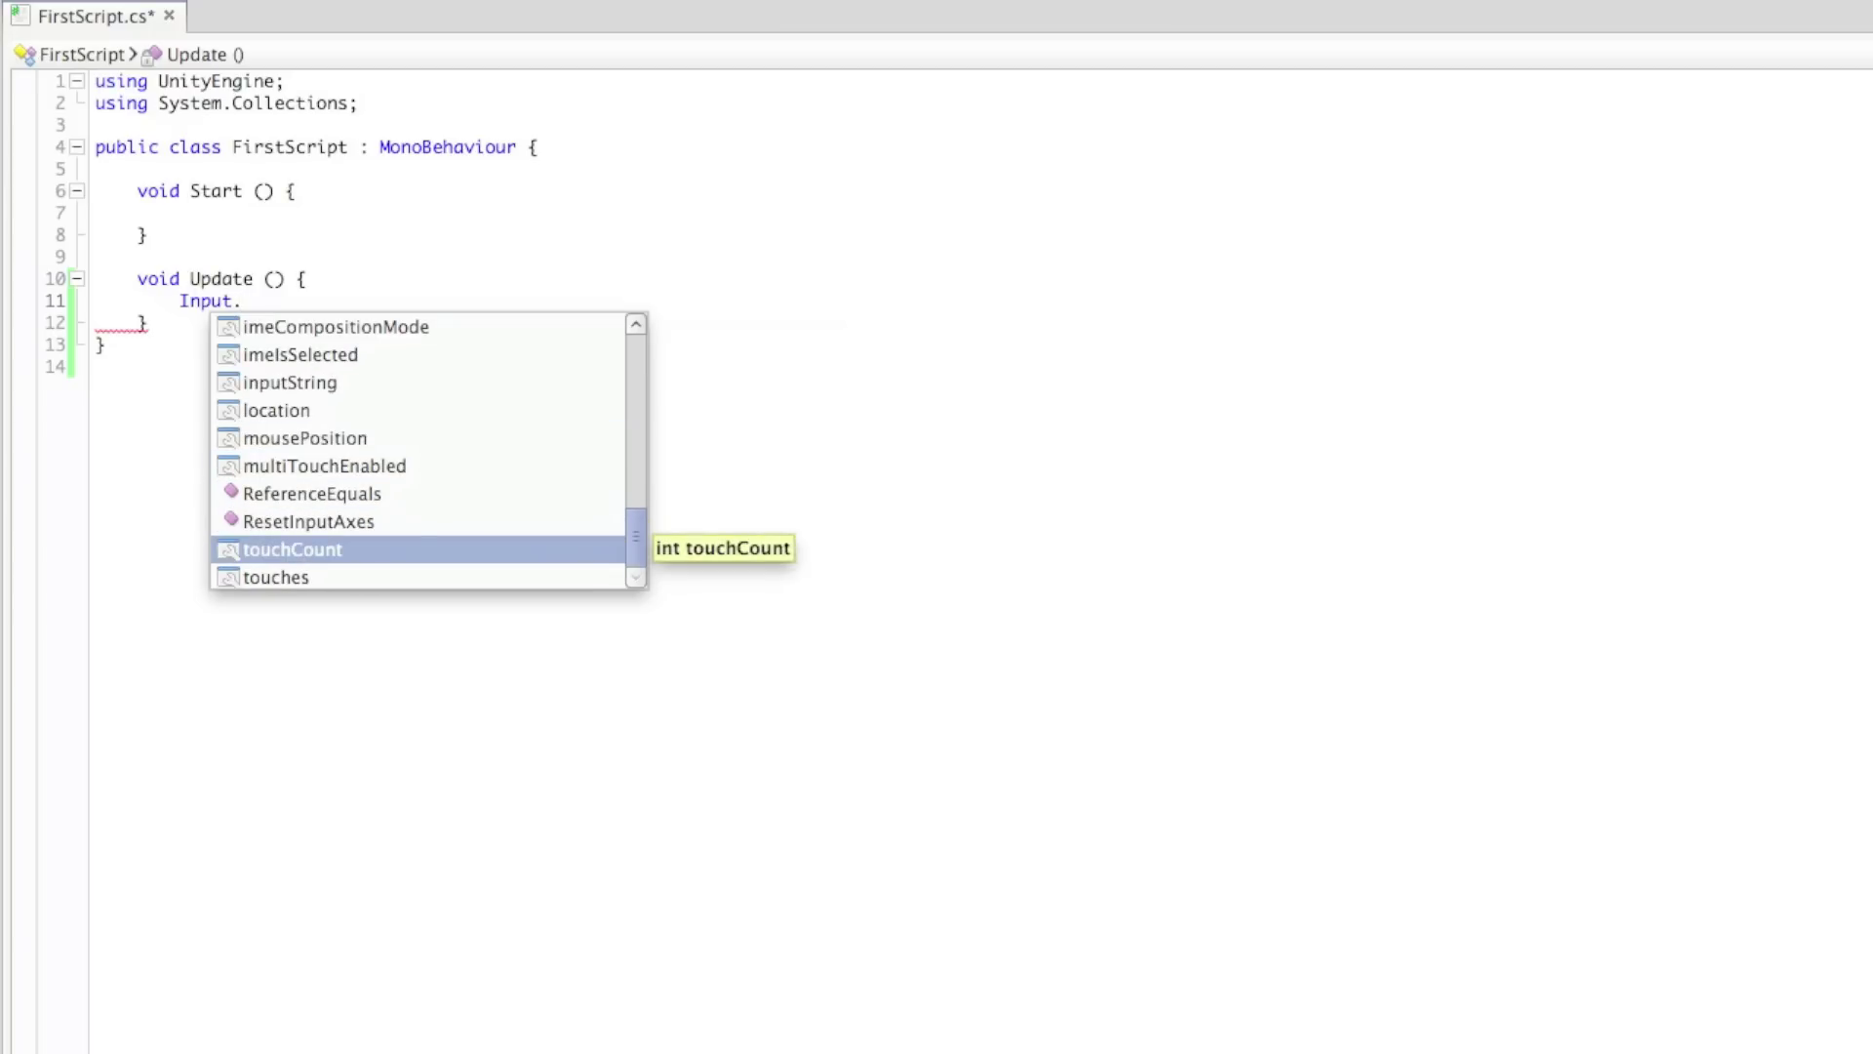
key(Down)
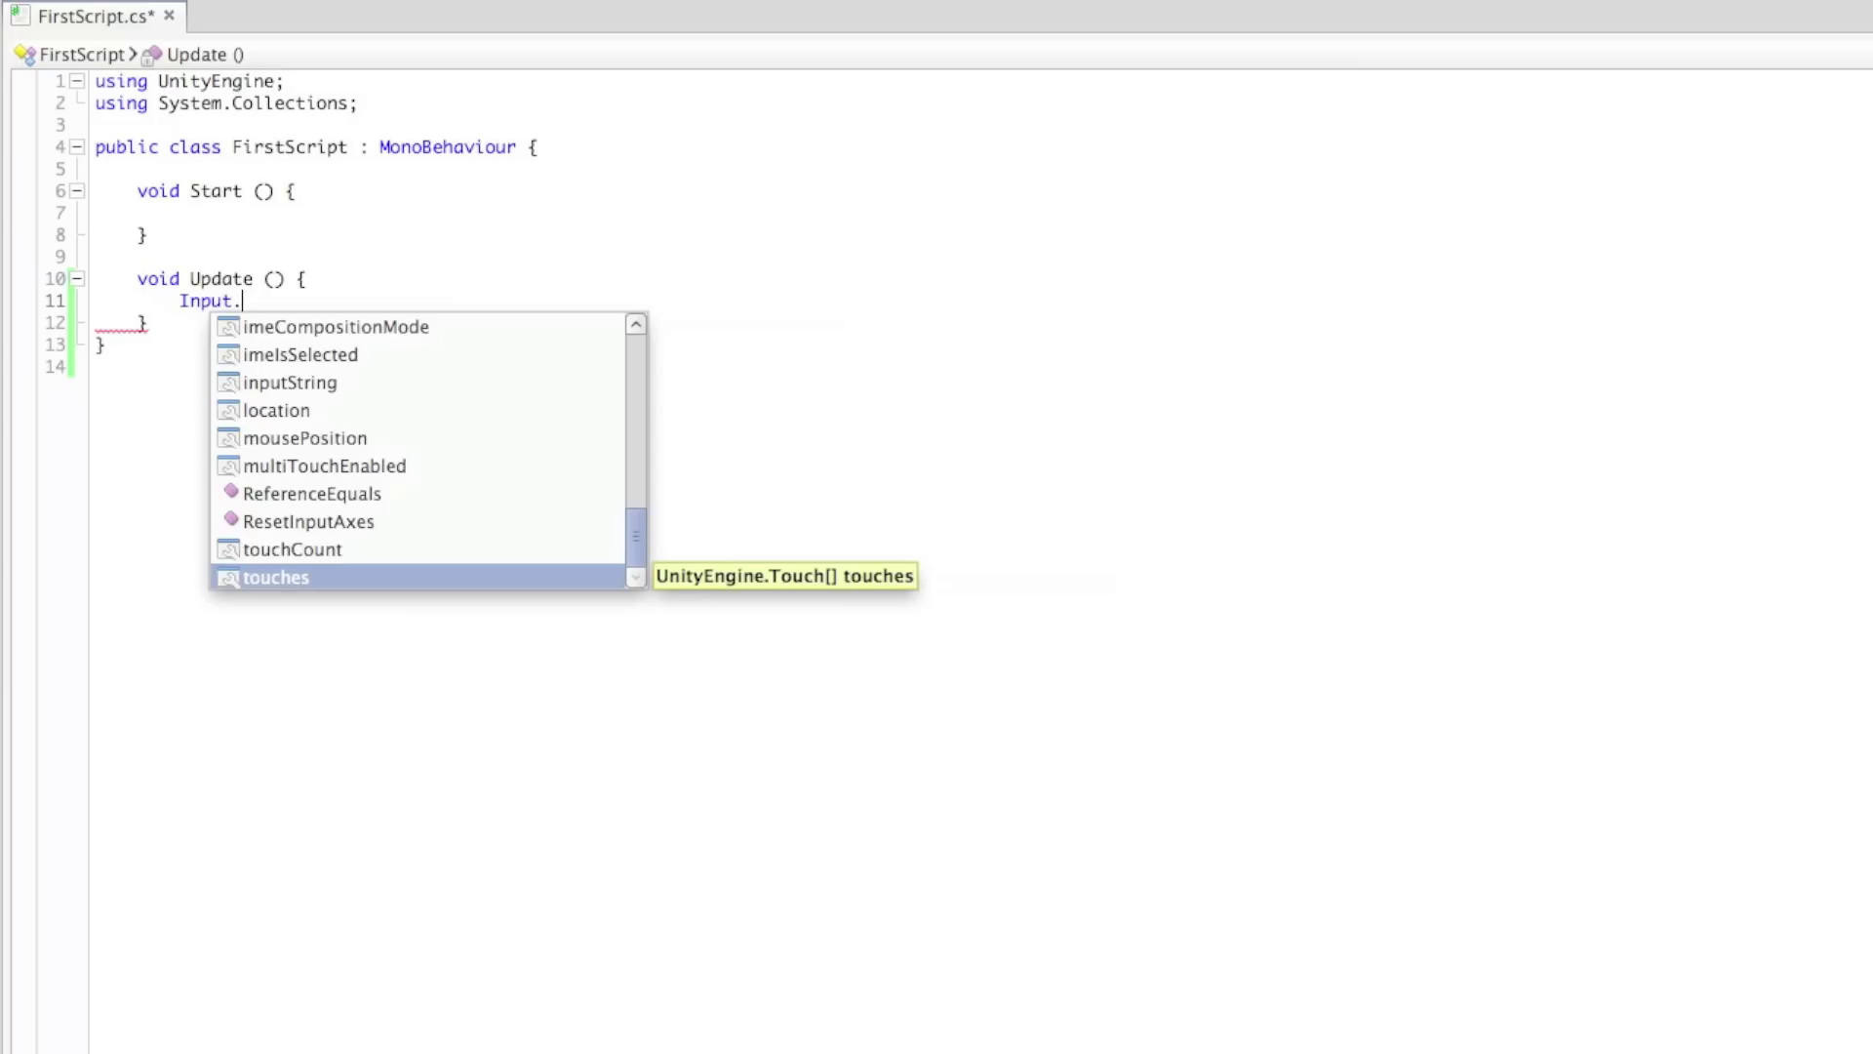
key(Up)
key(Up)
key(Up)
key(Up)
key(Up)
key(Up)
key(Down)
key(Down)
key(Down)
key(Down)
key(Down)
key(Up)
key(Up)
key(Up)
key(Up)
key(Up)
key(Up)
key(Up)
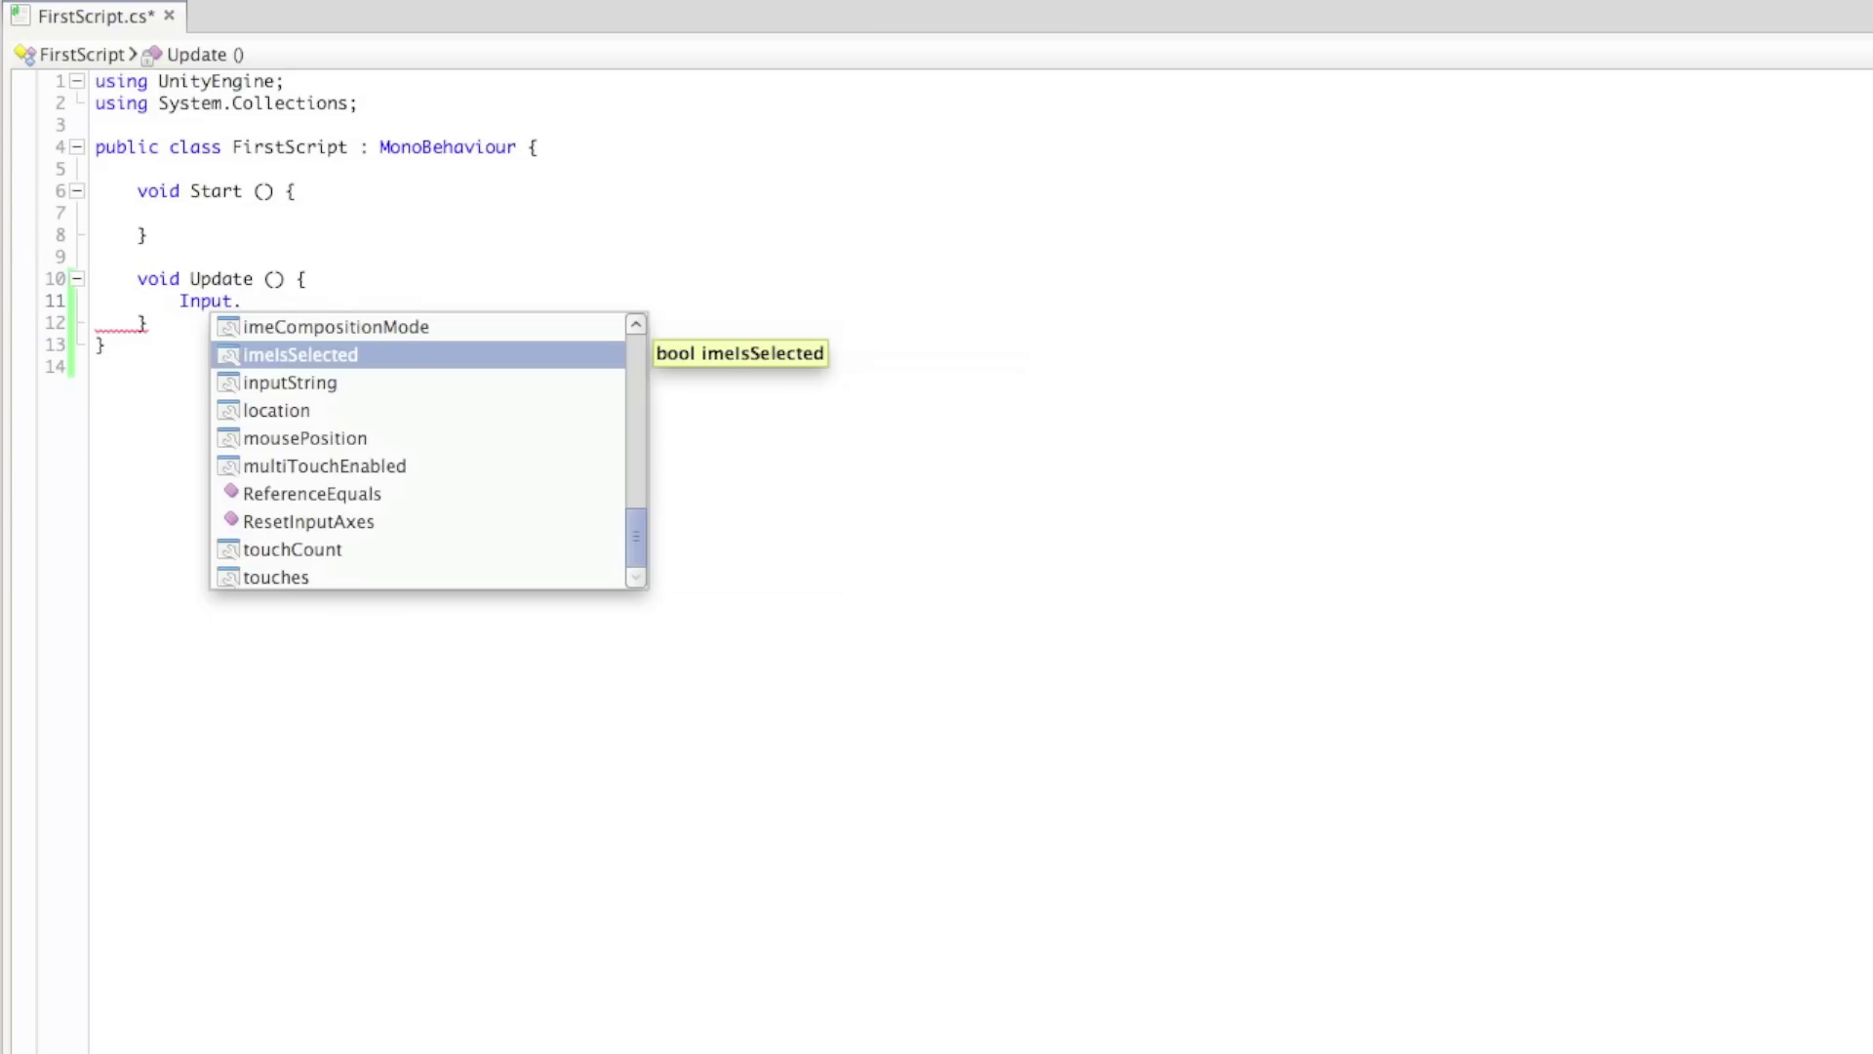
key(Down)
key(Up)
key(Up)
key(Up)
key(Up)
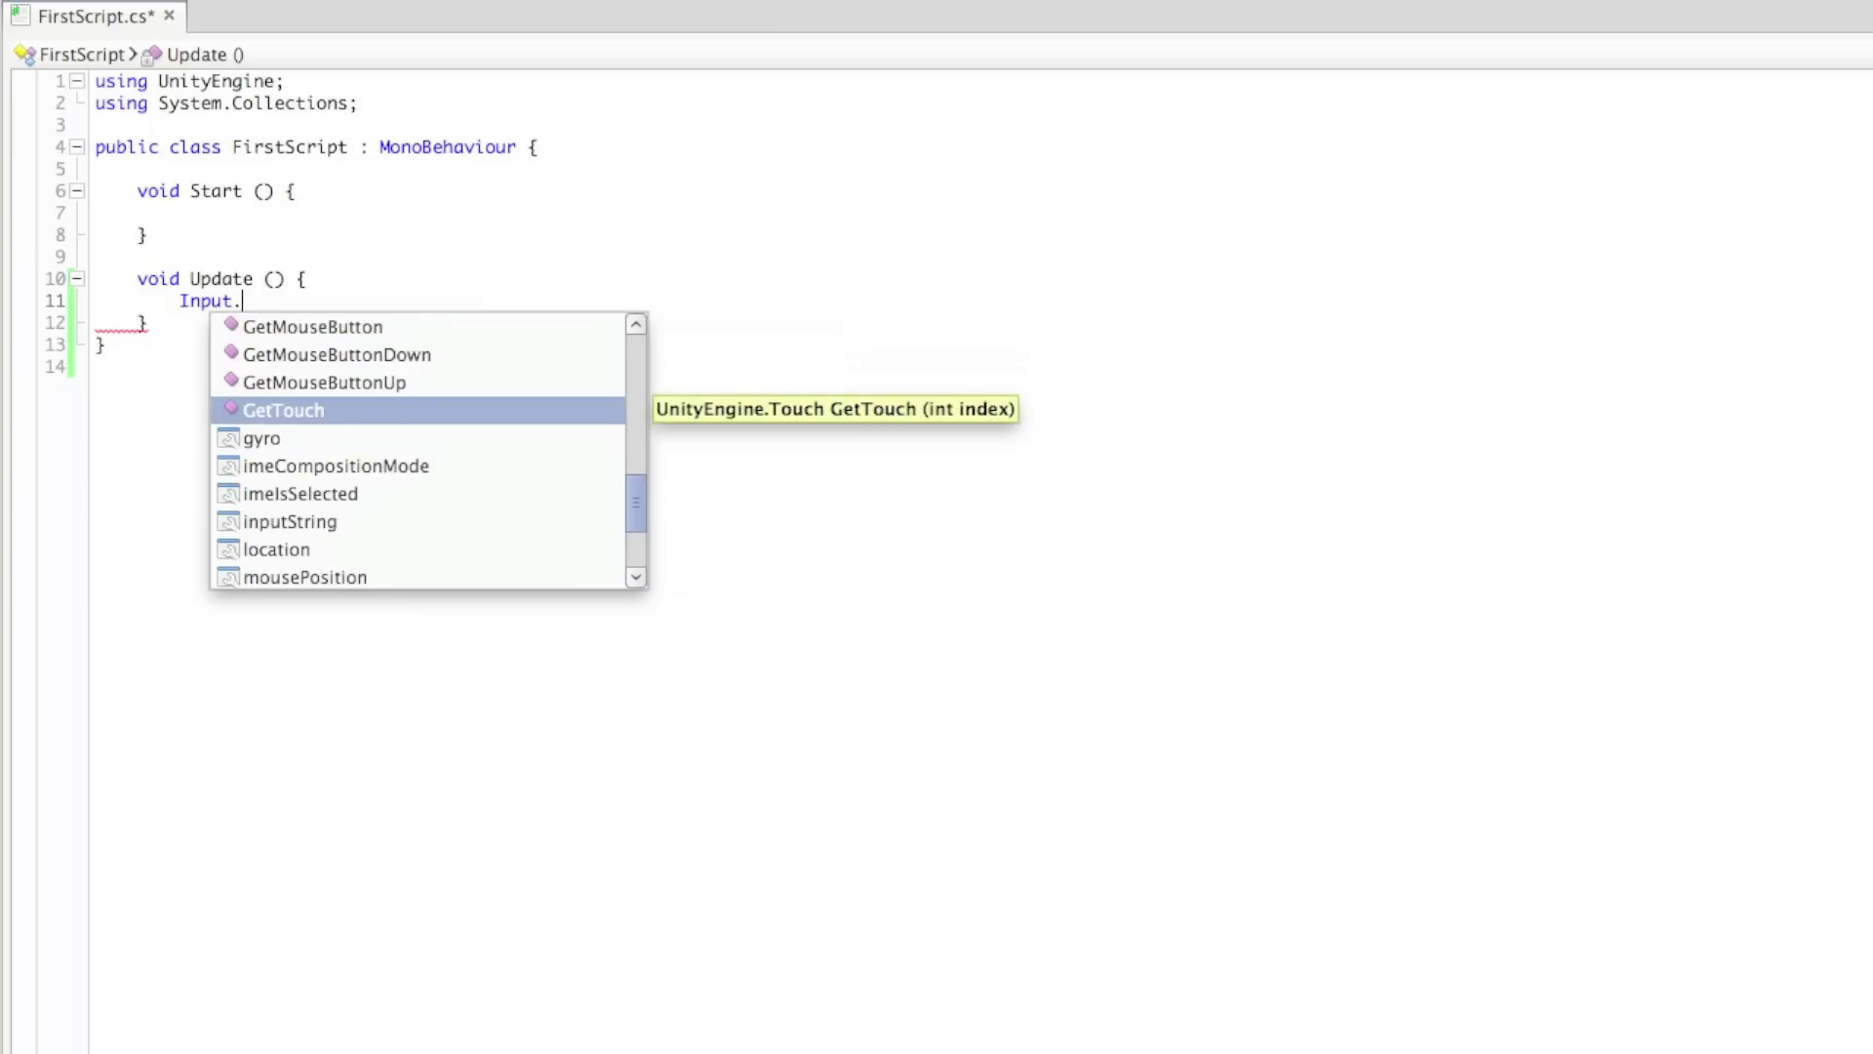
key(Up)
key(Up)
key(Up)
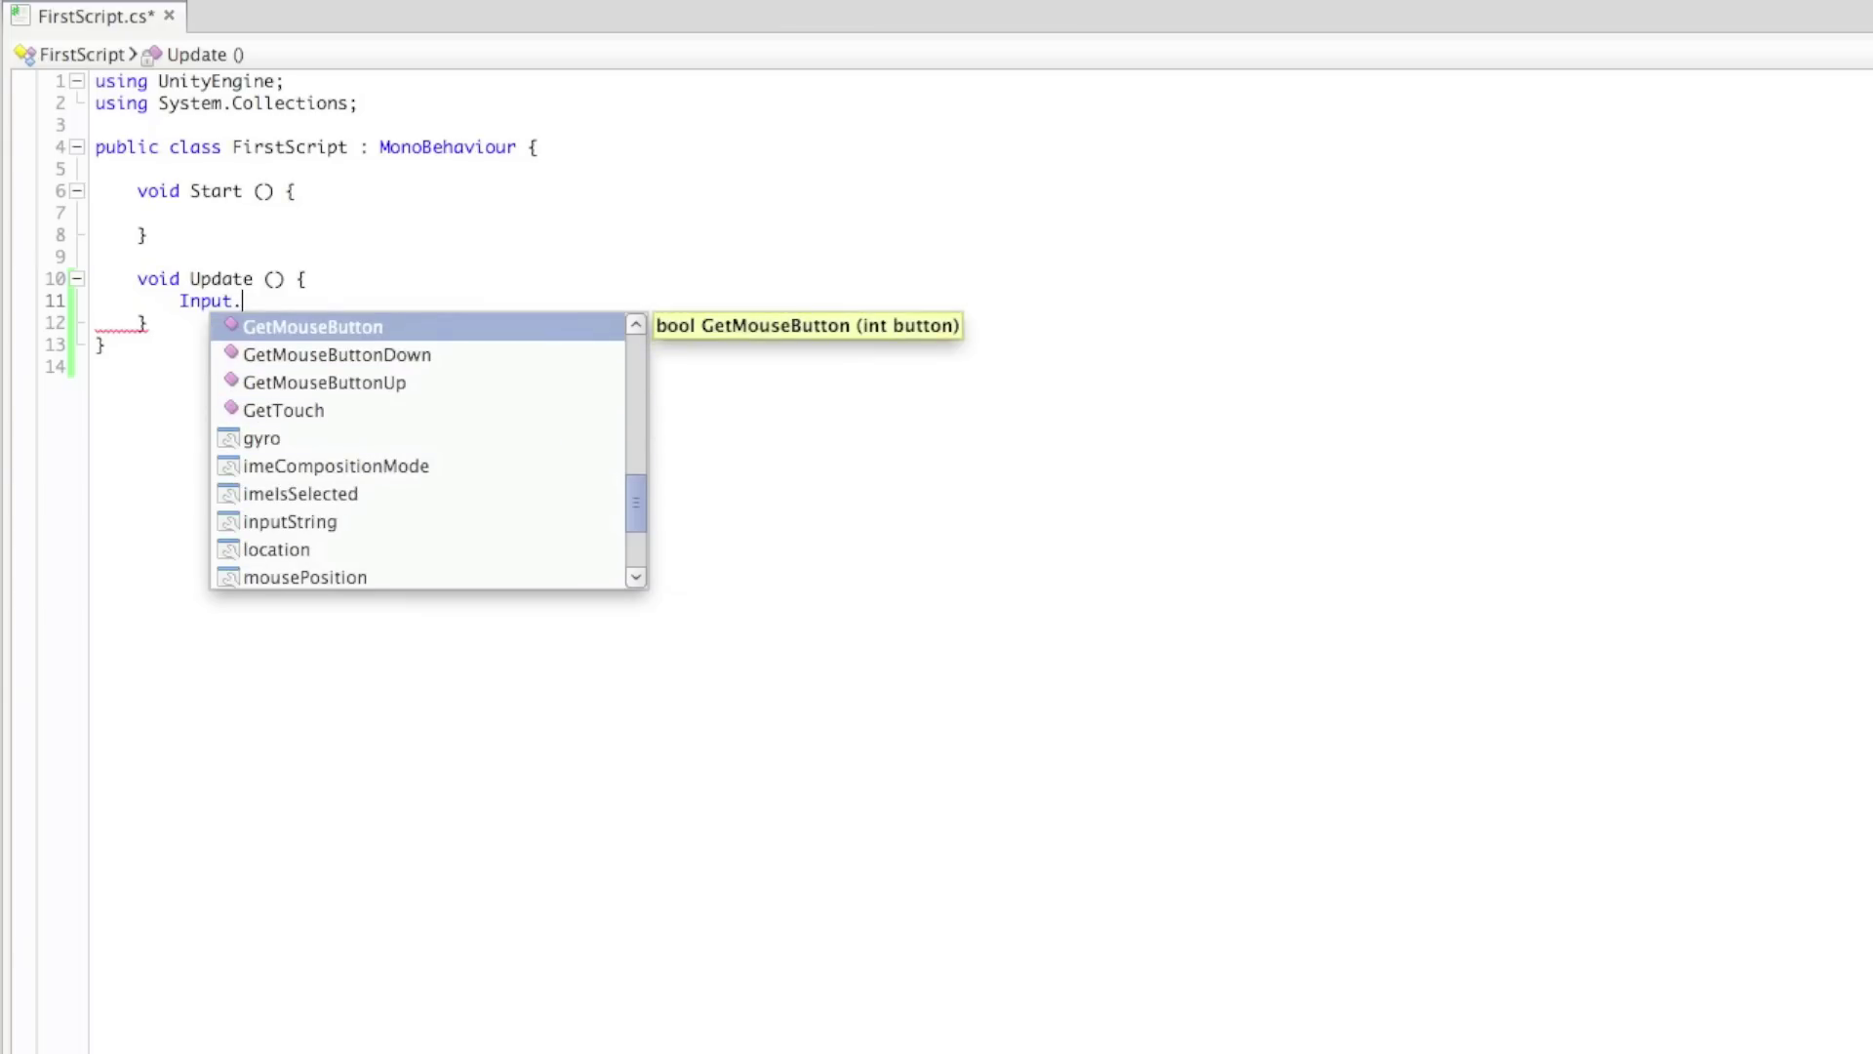
key(Up)
key(Up)
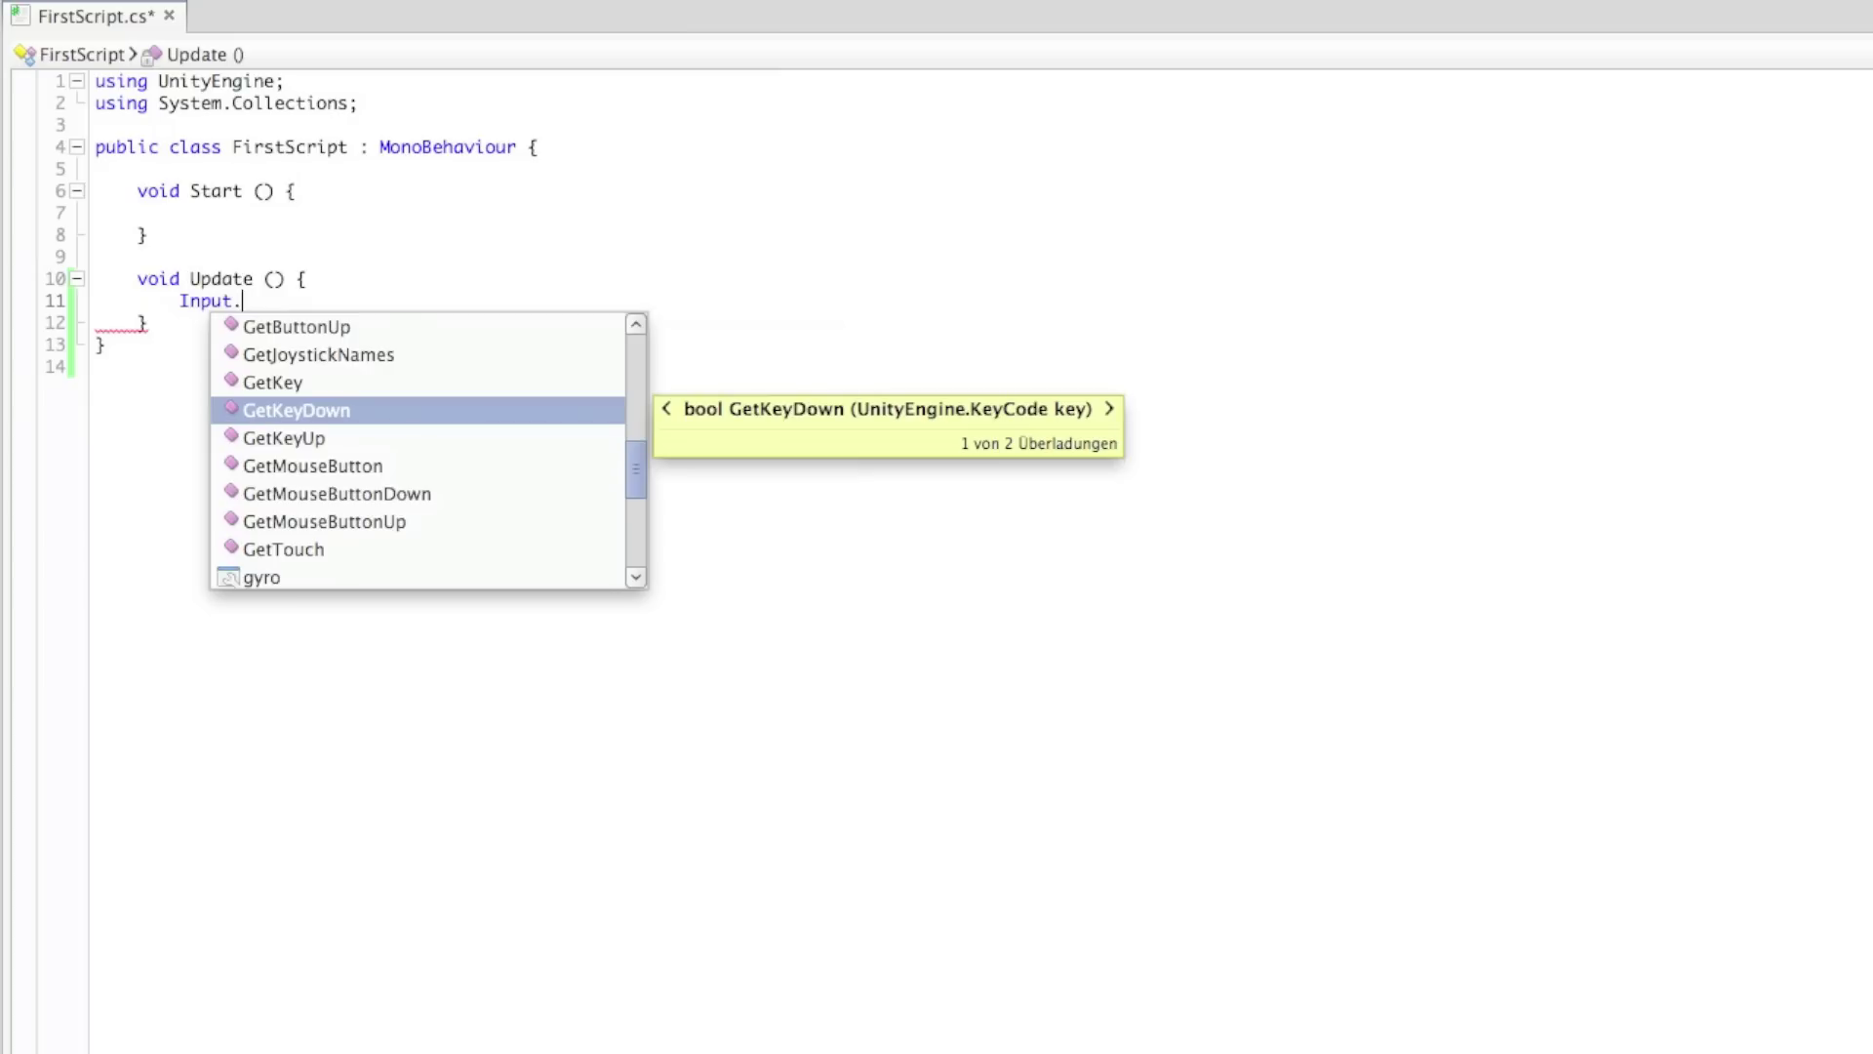
key(Up)
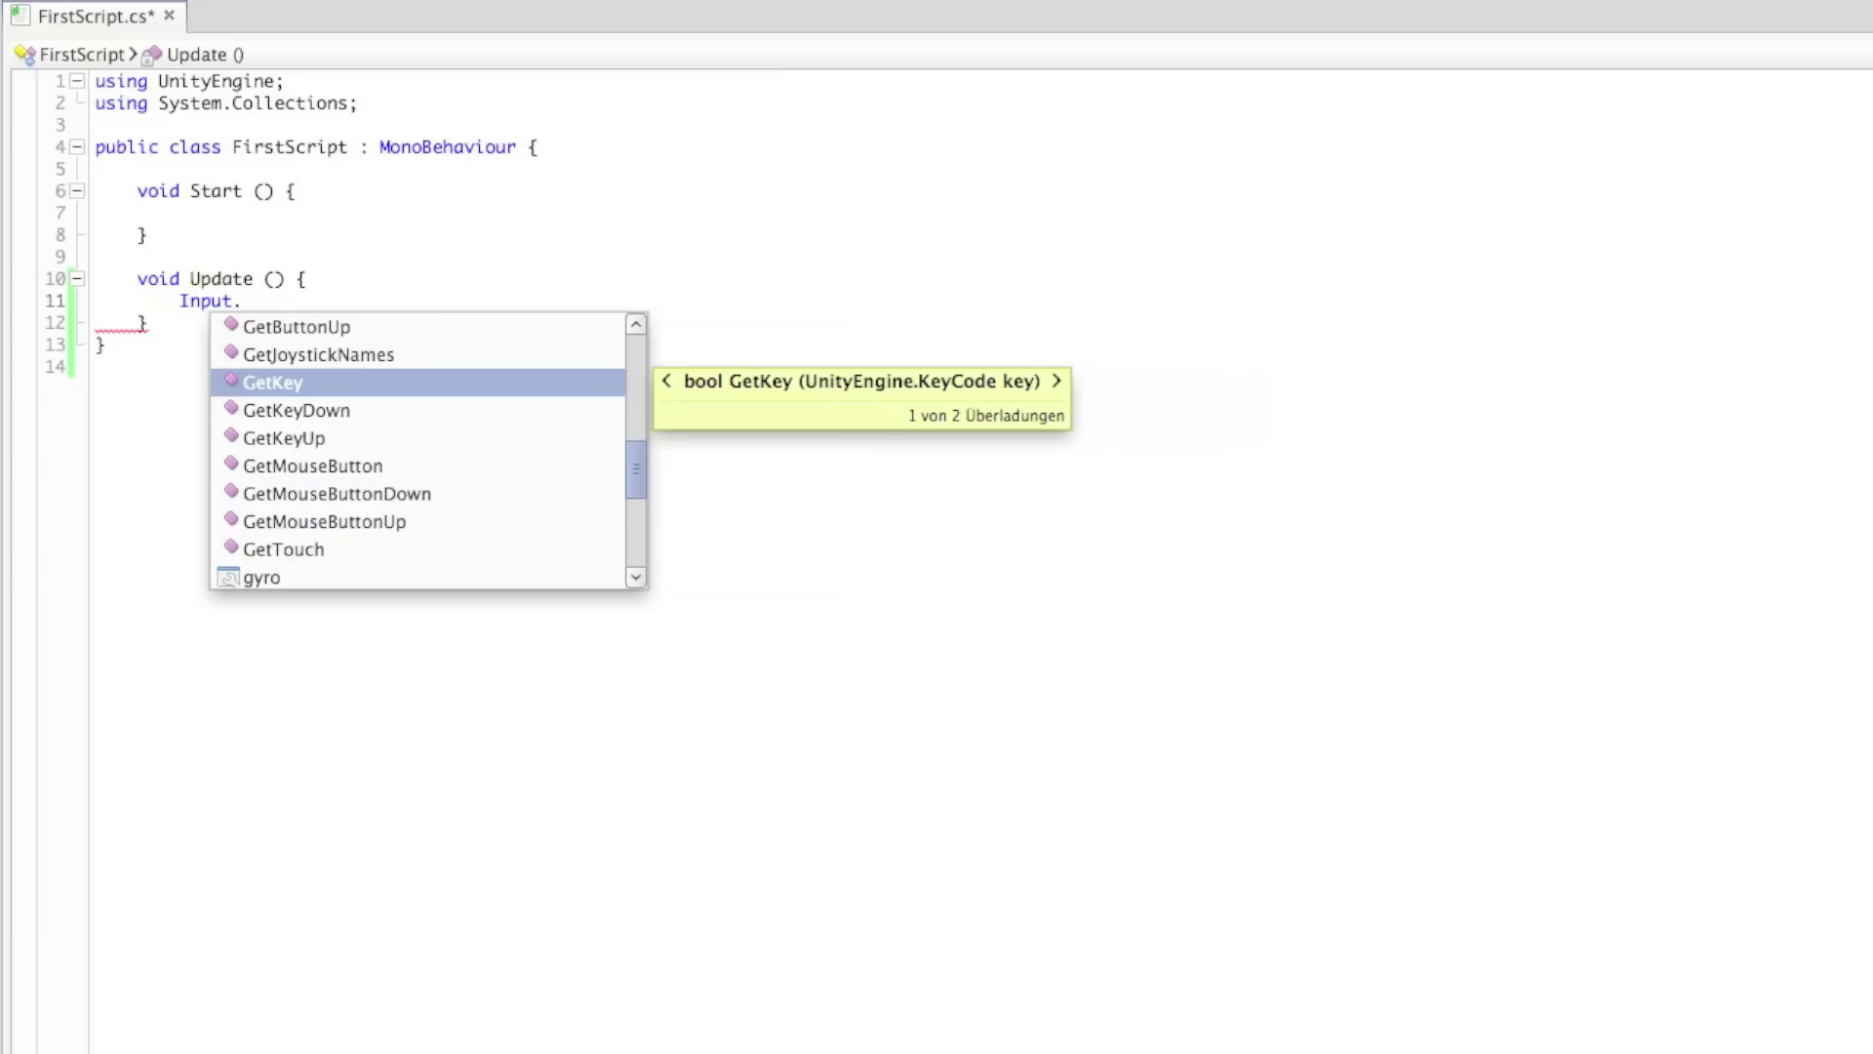
key(Down)
key(Down)
key(Up)
key(Up)
Make line 11 read Debug.Log(Input.GetKey());
key(Return)
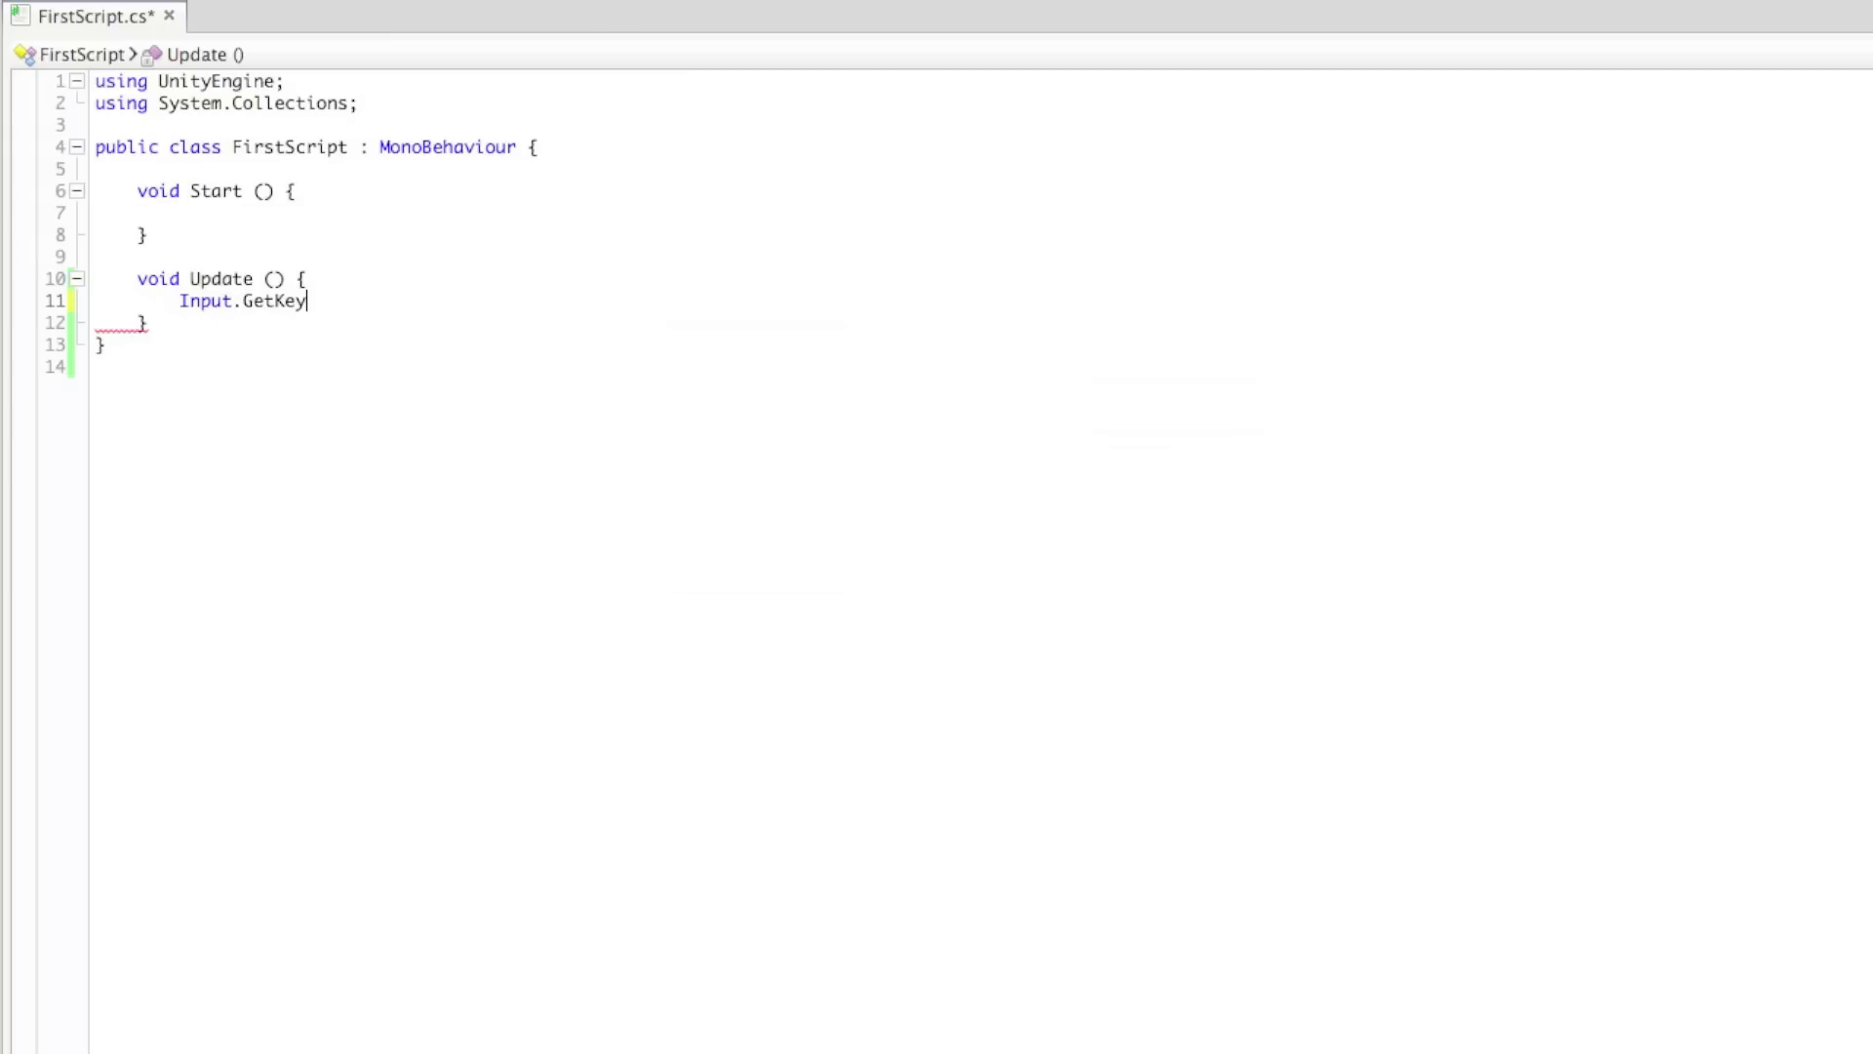
text(())
click(222, 301)
key(Left)
key(Left)
key(Left)
key(Left)
key(Left)
text(if ()
key(BackSpace)
key(BackSpace)
key(BackSpace)
key(BackSpace)
text(Debug)
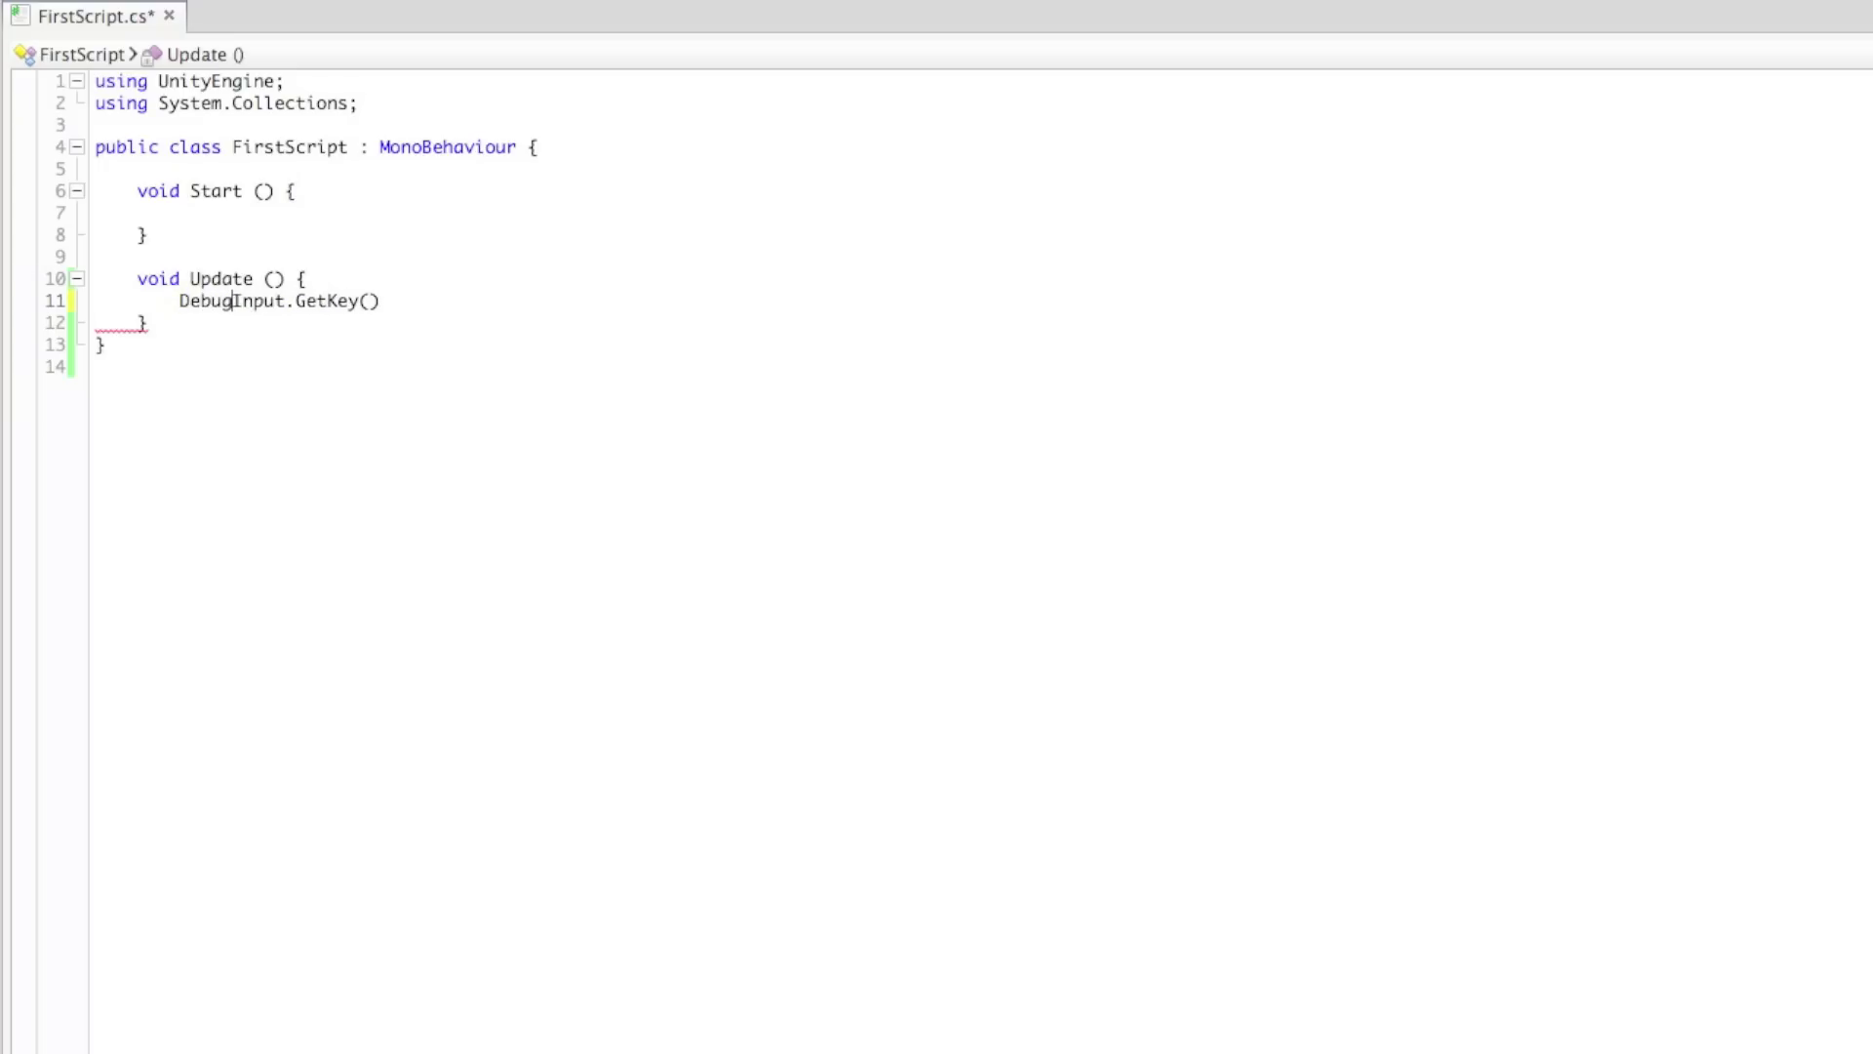
text(.)
text(Log)
key(Return)
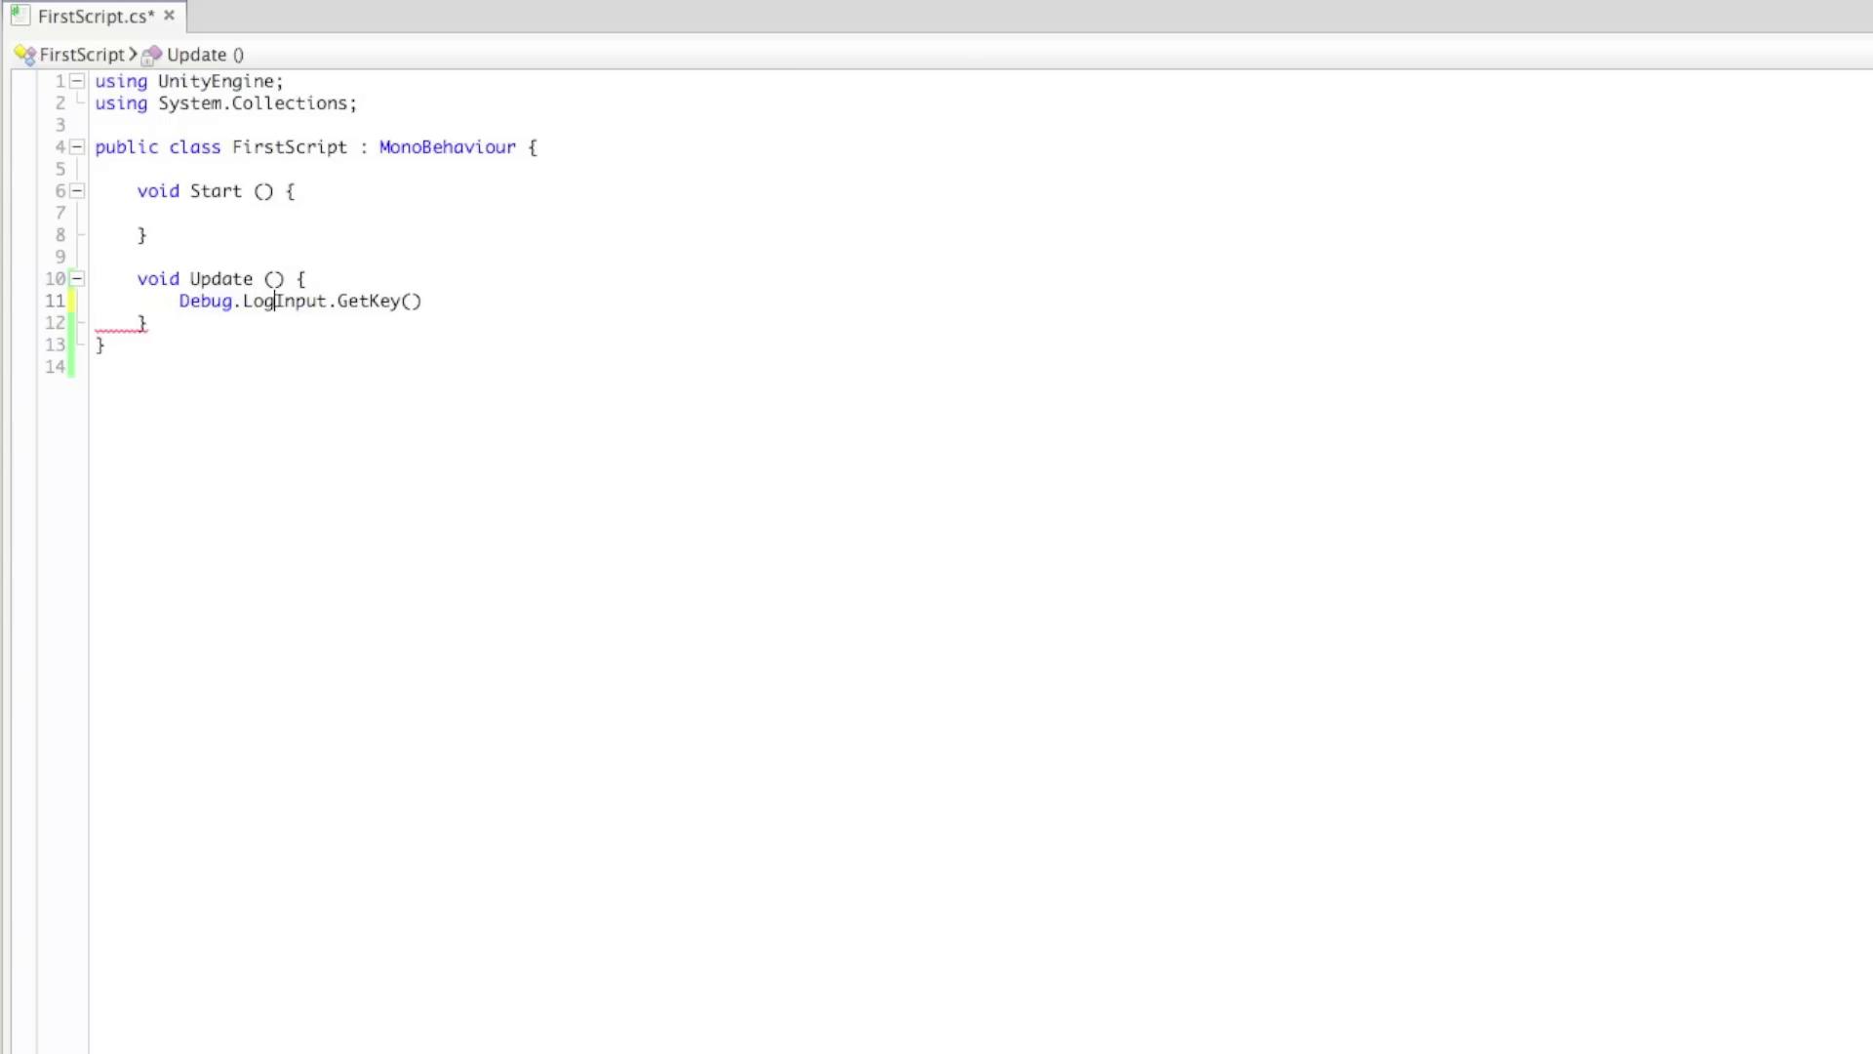
text(()
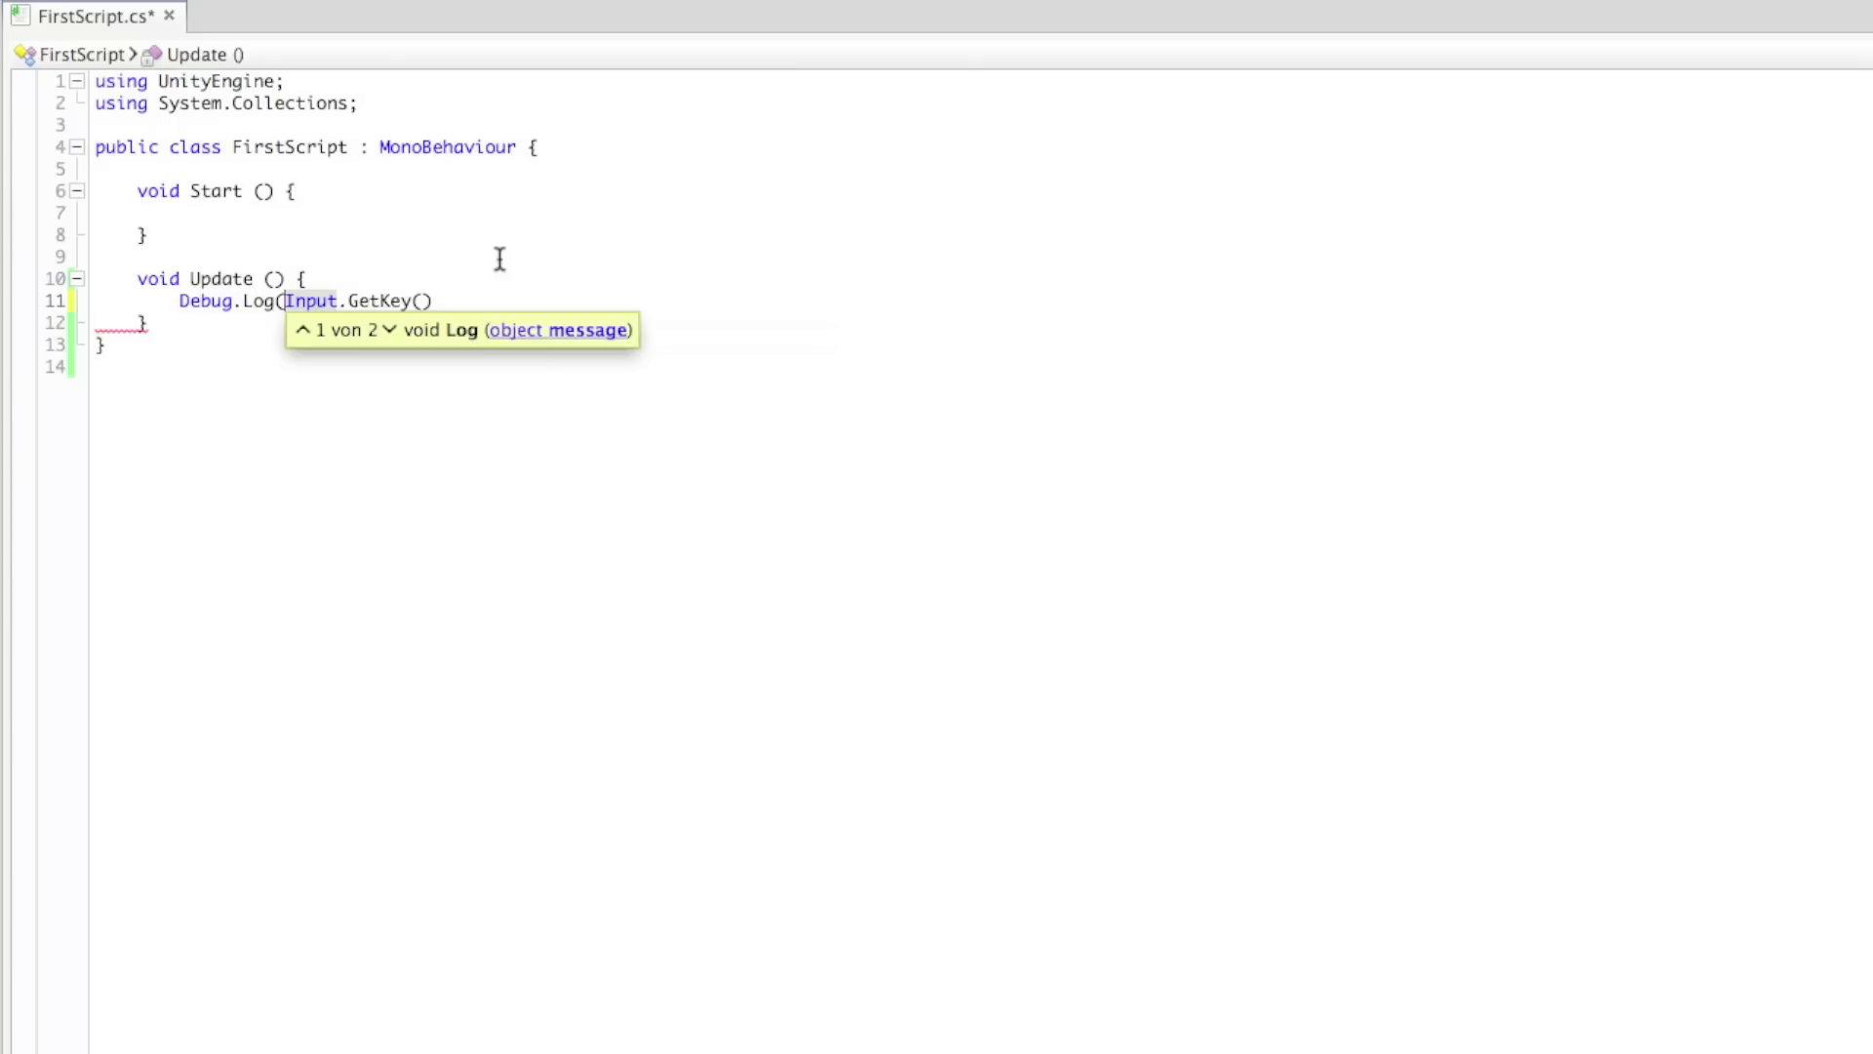
click(498, 260)
click(489, 302)
text();)
Add line 12 logging Input.GetKeyDown()
key(Return)
text(Debug)
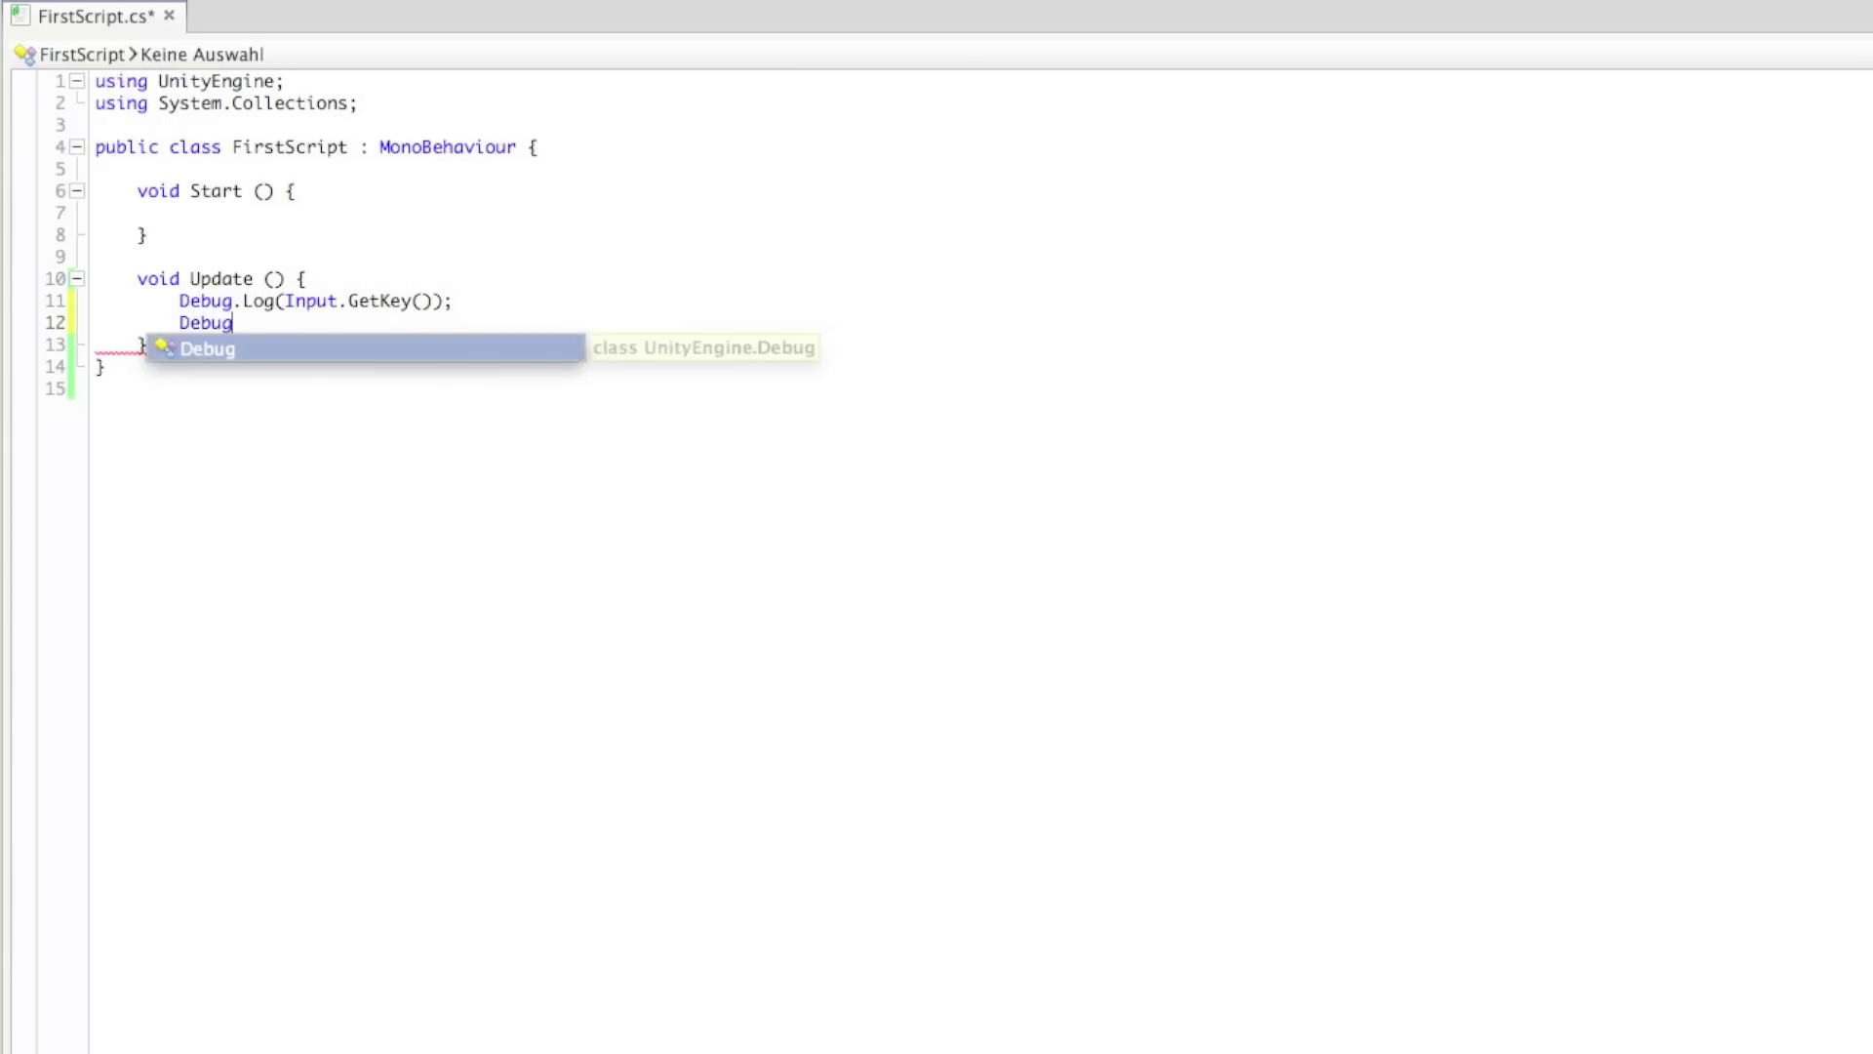
text(.Log)
key(Return)
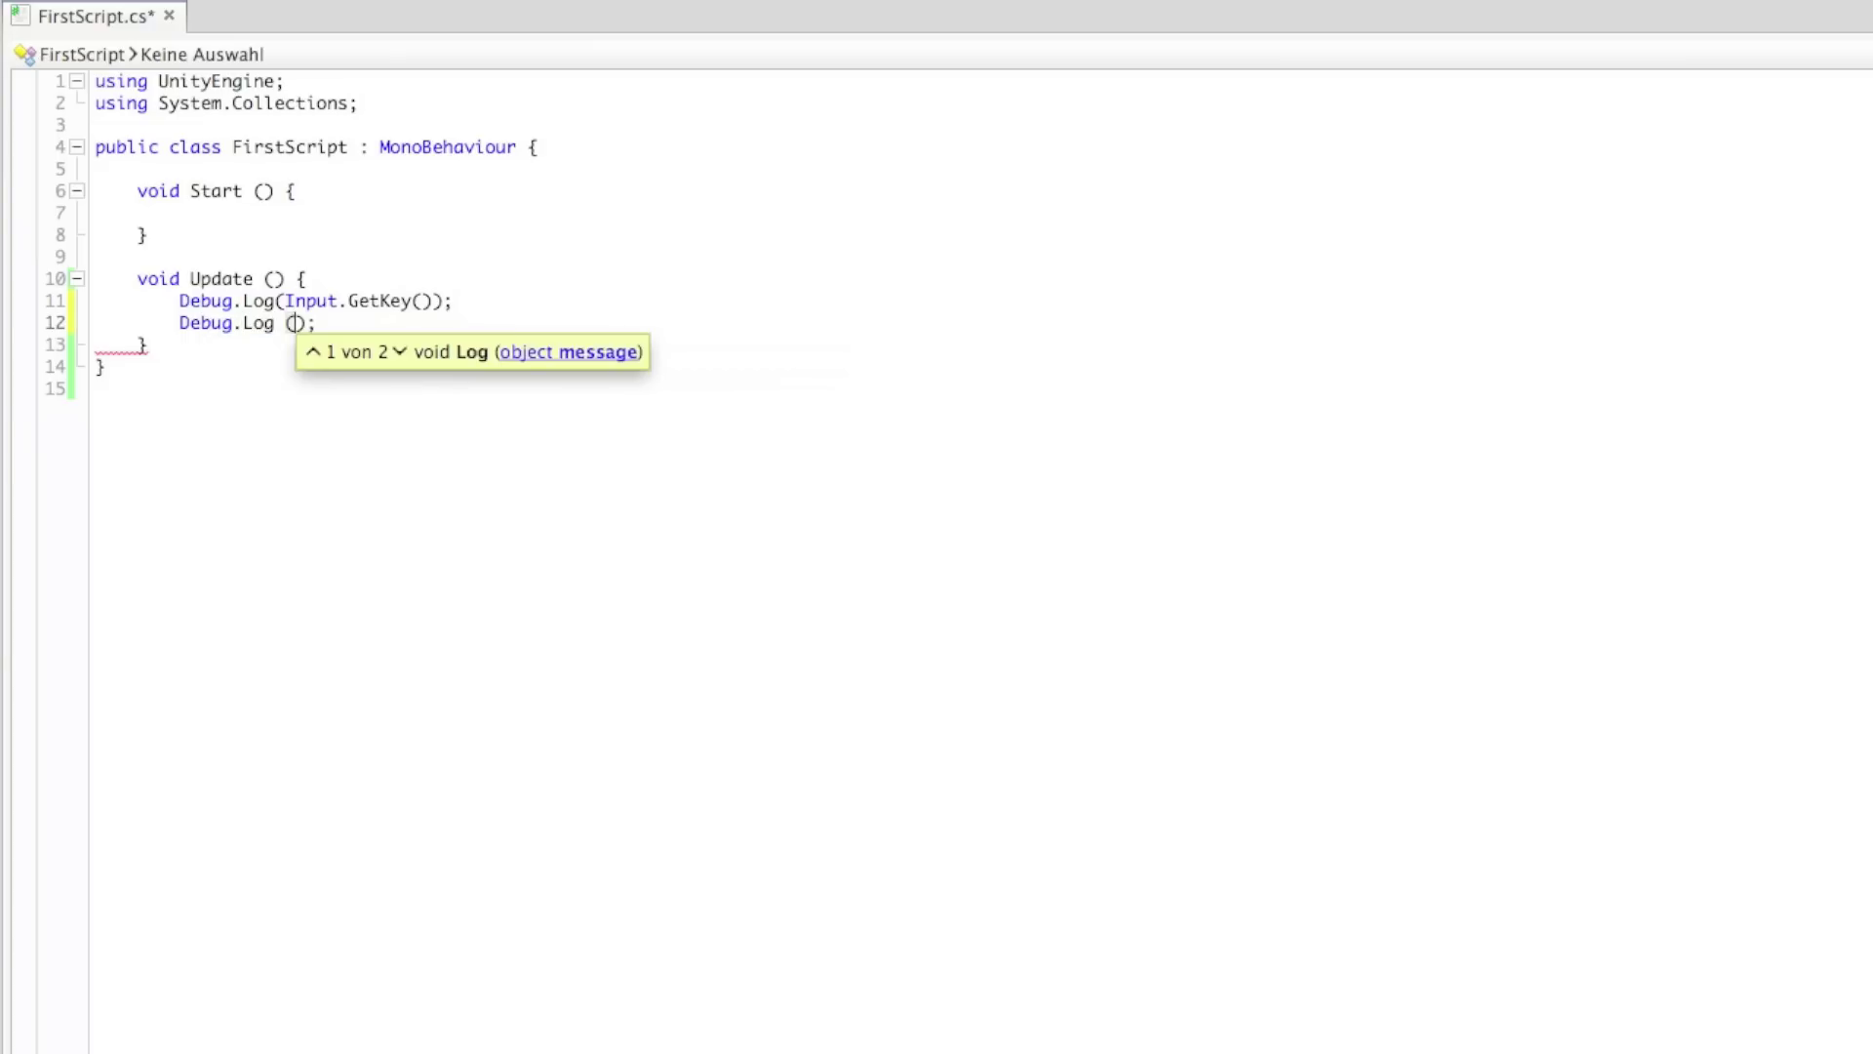
click(293, 323)
key(BackSpace)
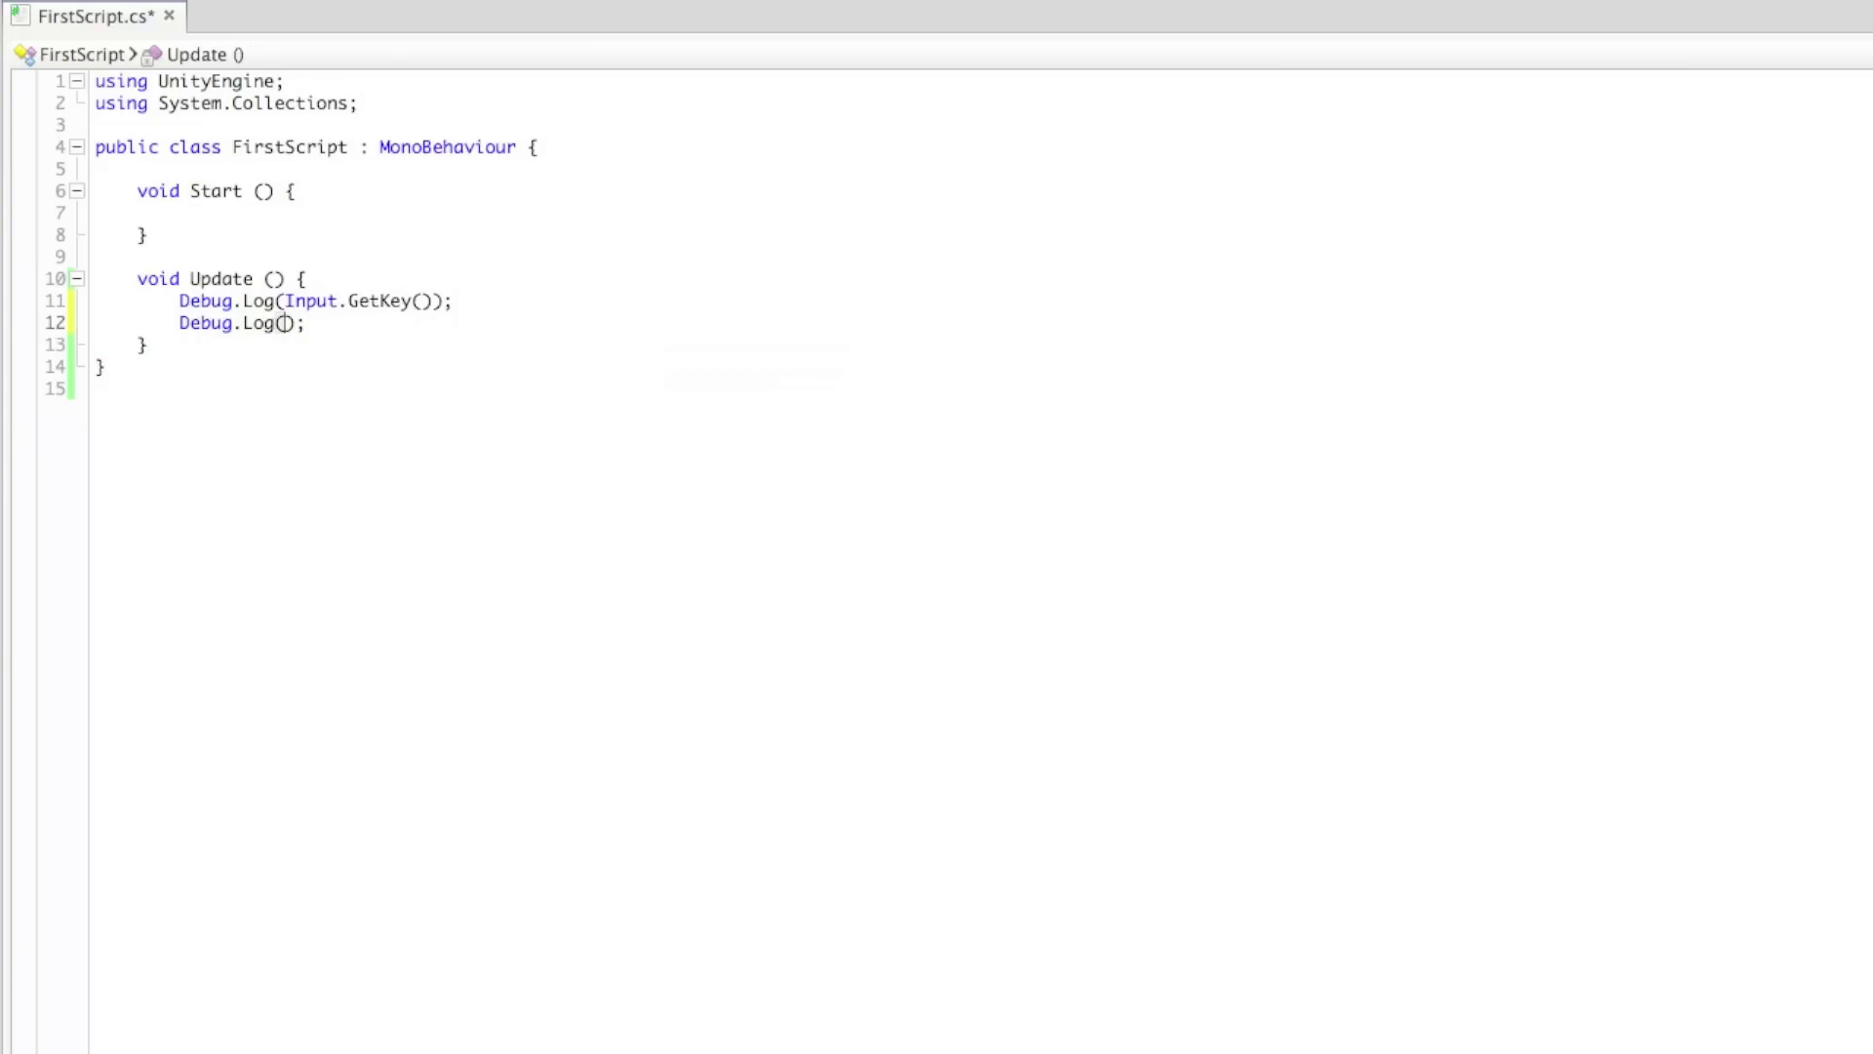
text(Input.Ge)
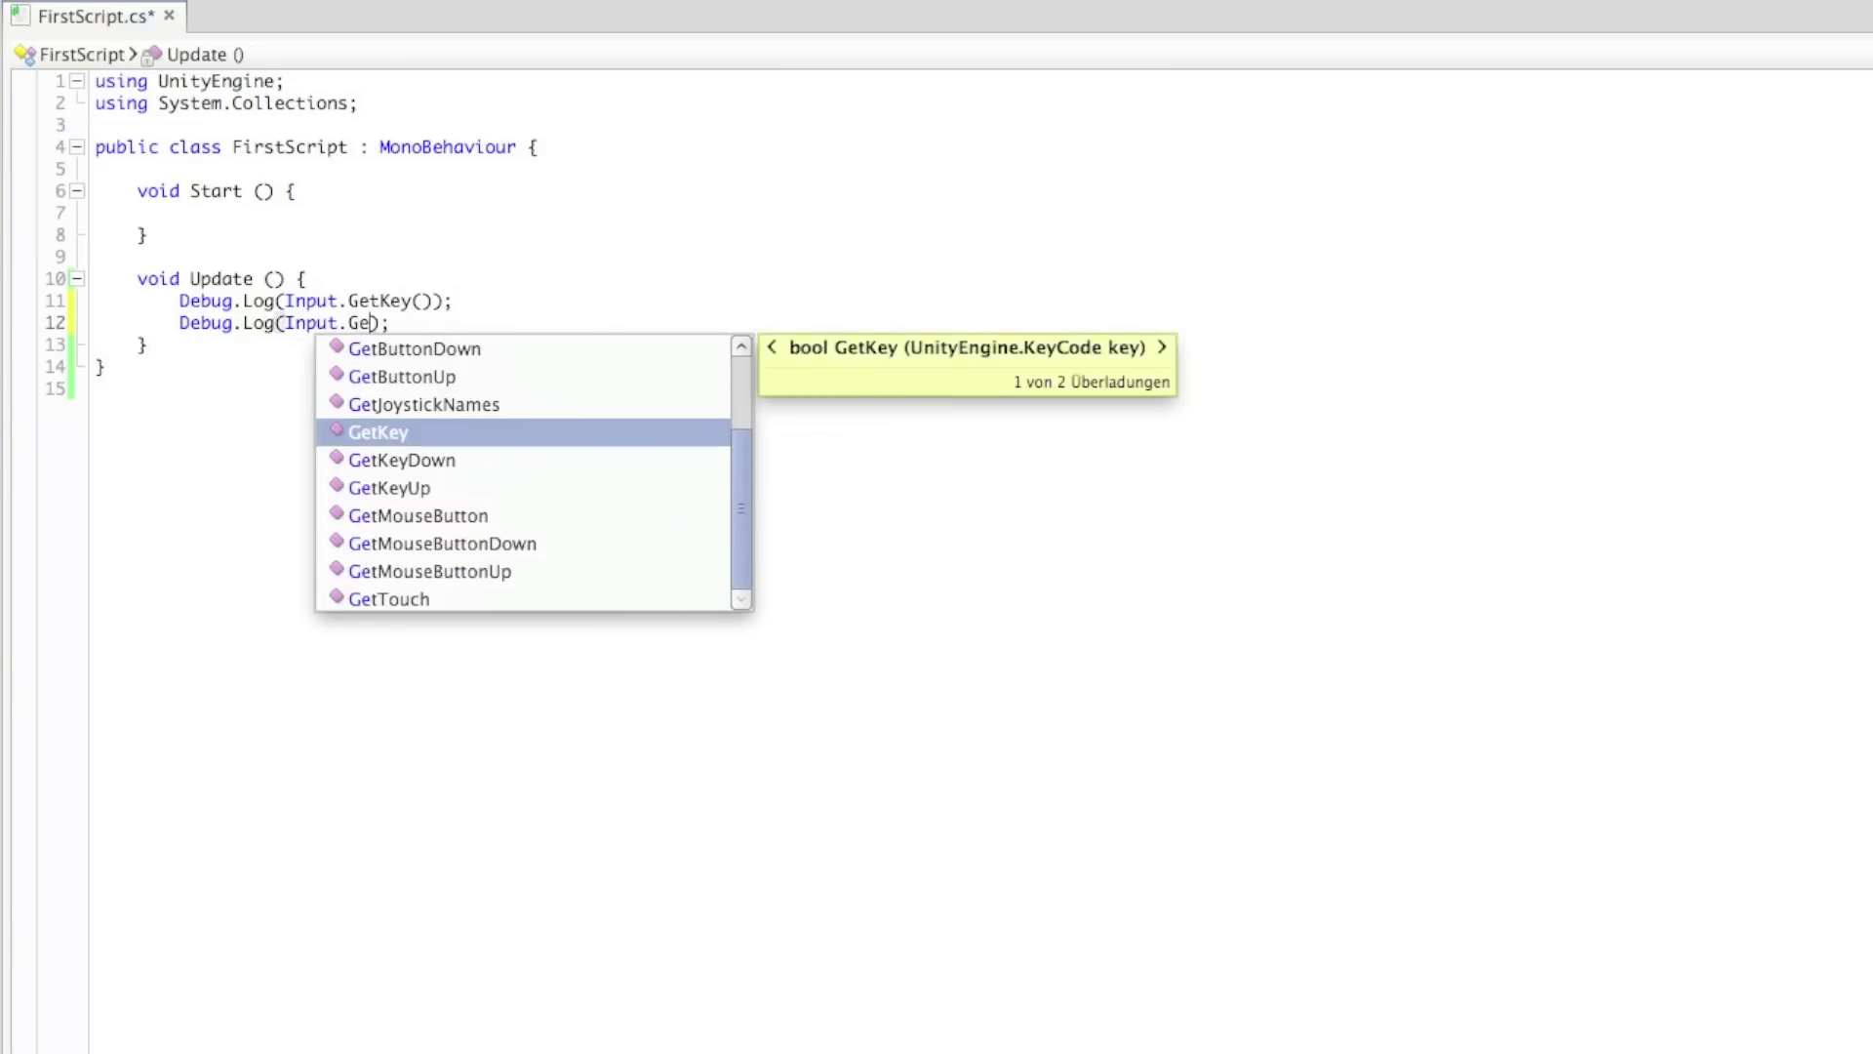
text(t)
key(Down)
key(Return)
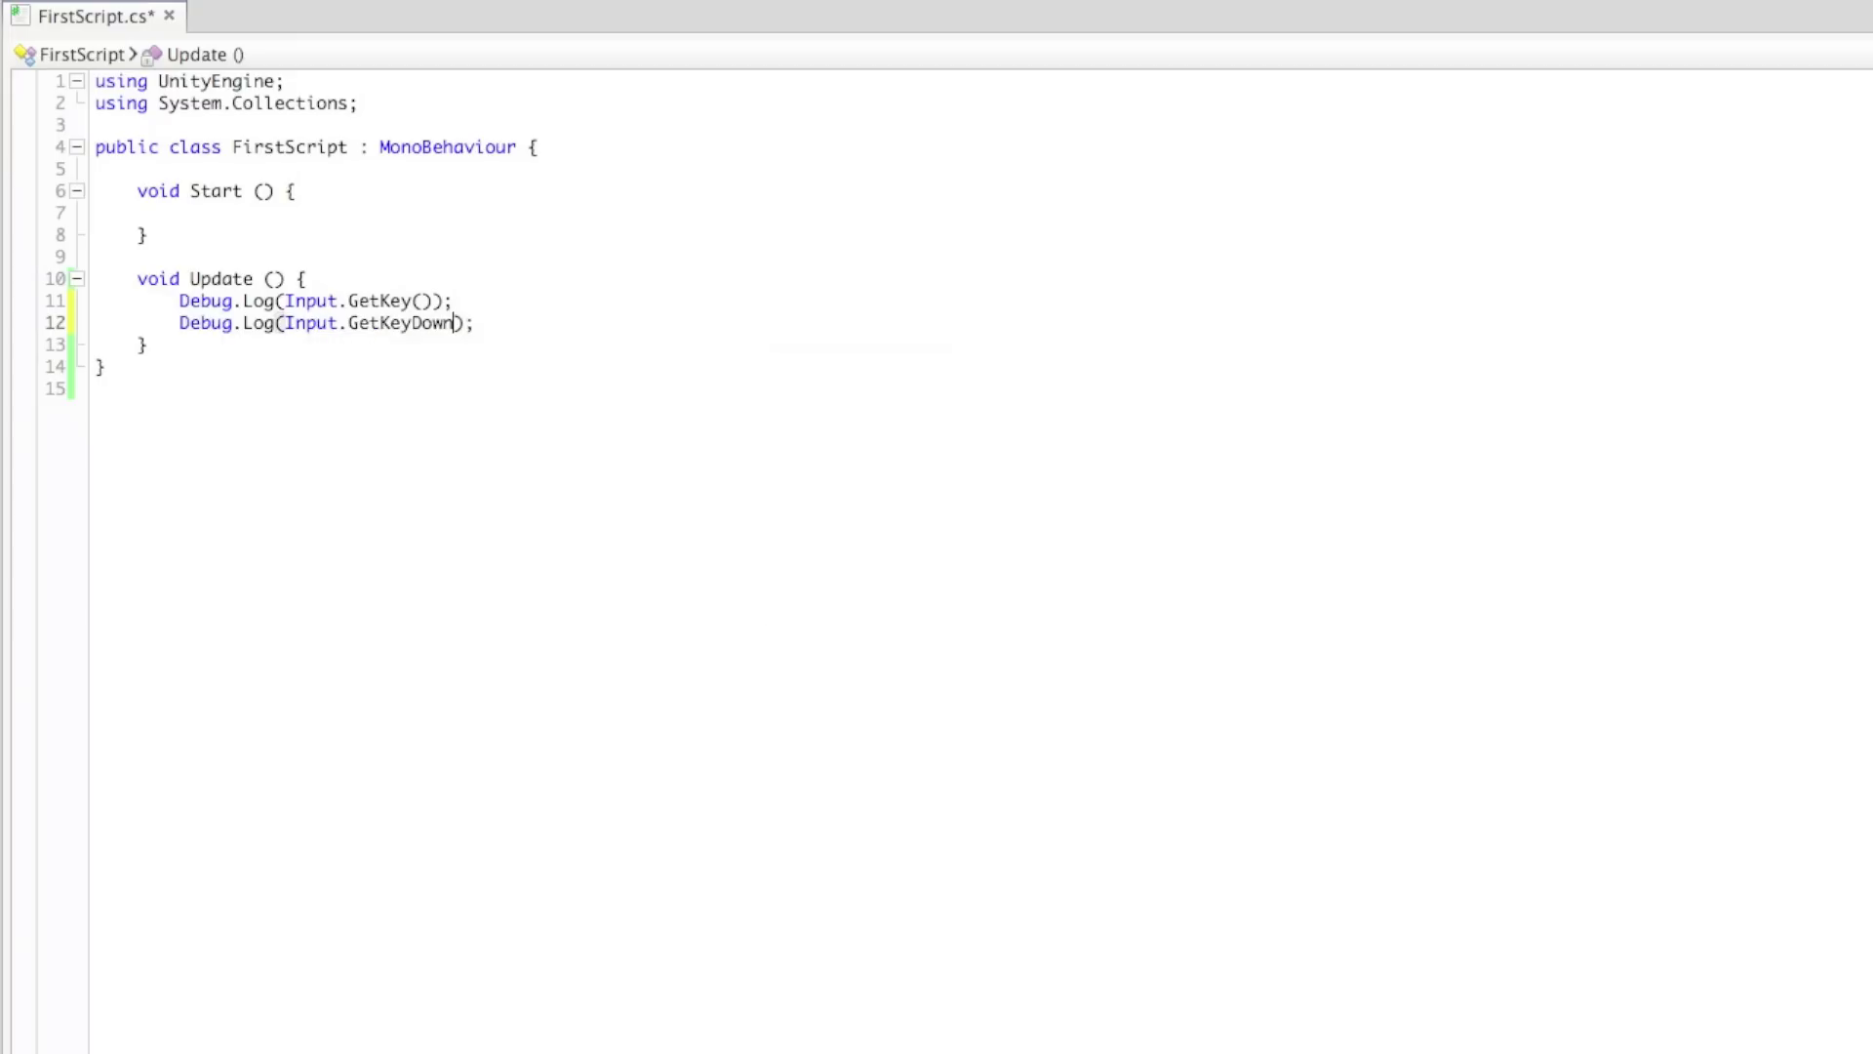
text(())
Duplicate the GetKey logging line onto a new line 13
click(502, 303)
drag(501, 304, 180, 301)
key(ctrl+c)
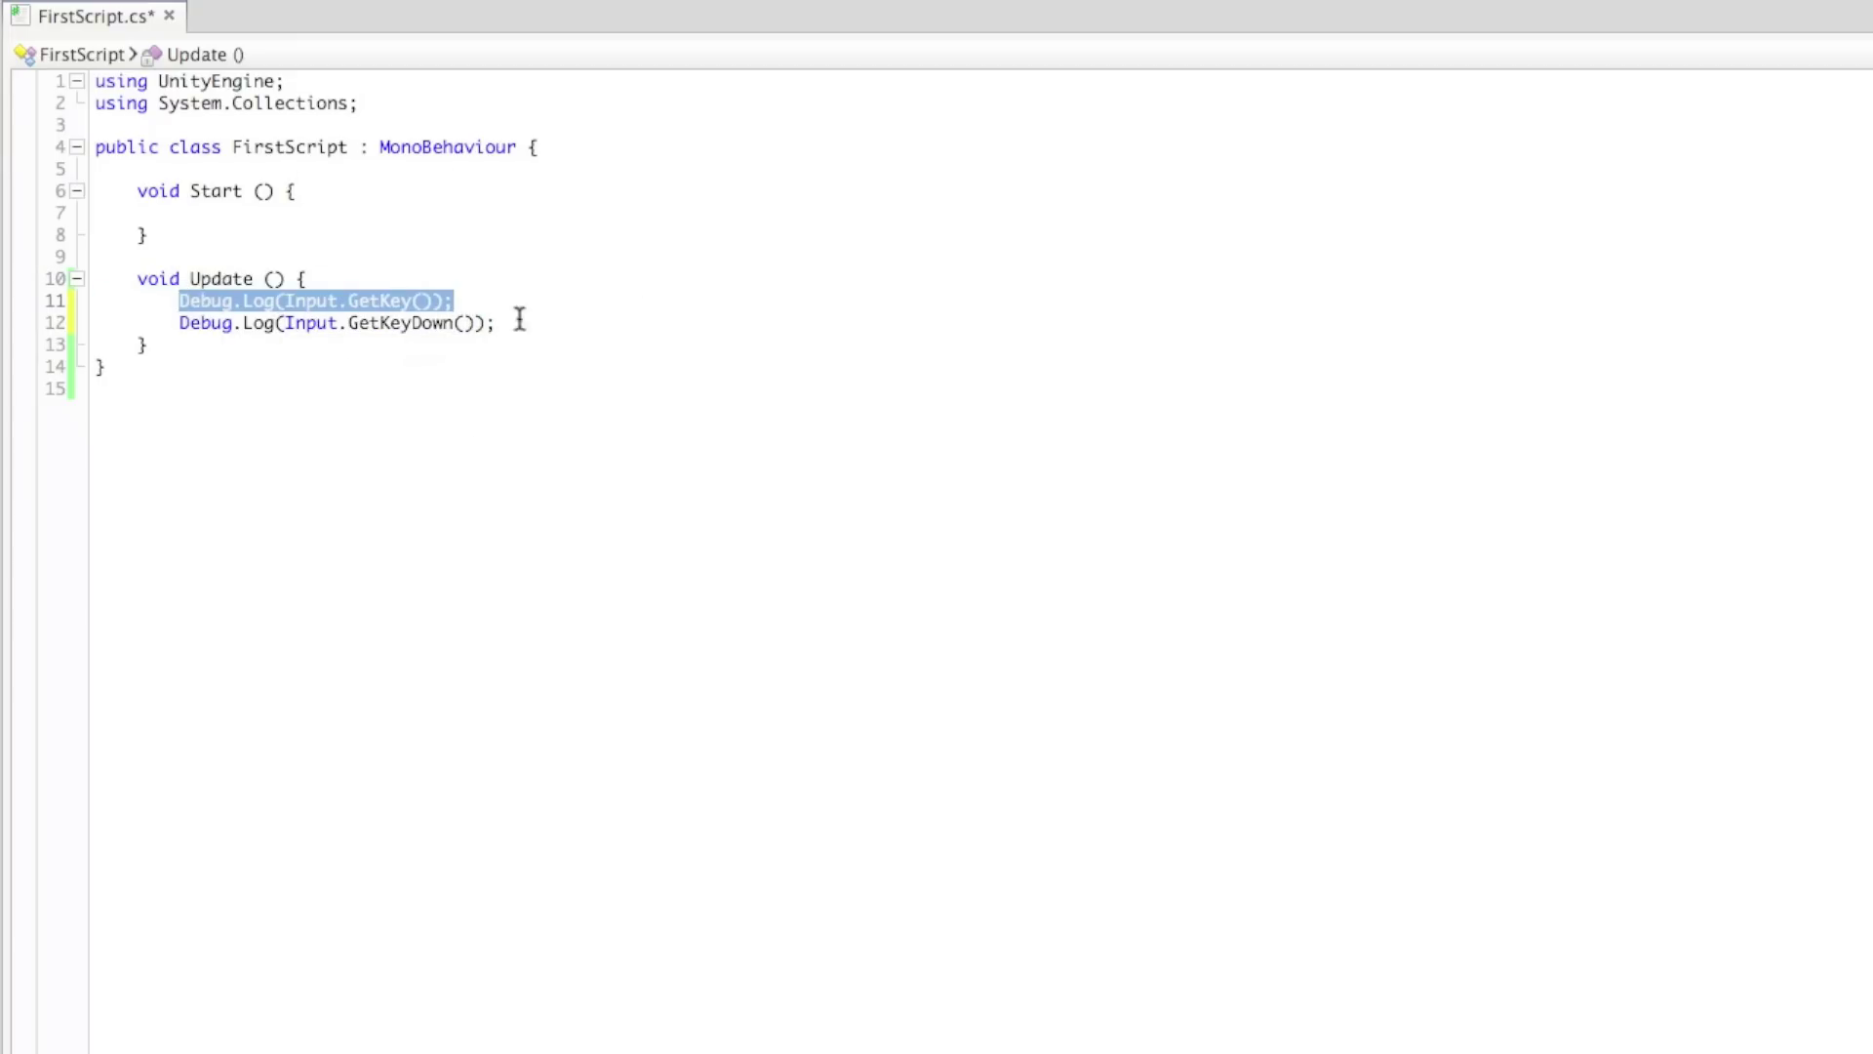
click(532, 322)
key(Return)
key(ctrl+v)
click(412, 344)
Change line 13 to GetKeyUp and start a KeyCode argument in line 11's GetKey
text(Up)
click(421, 301)
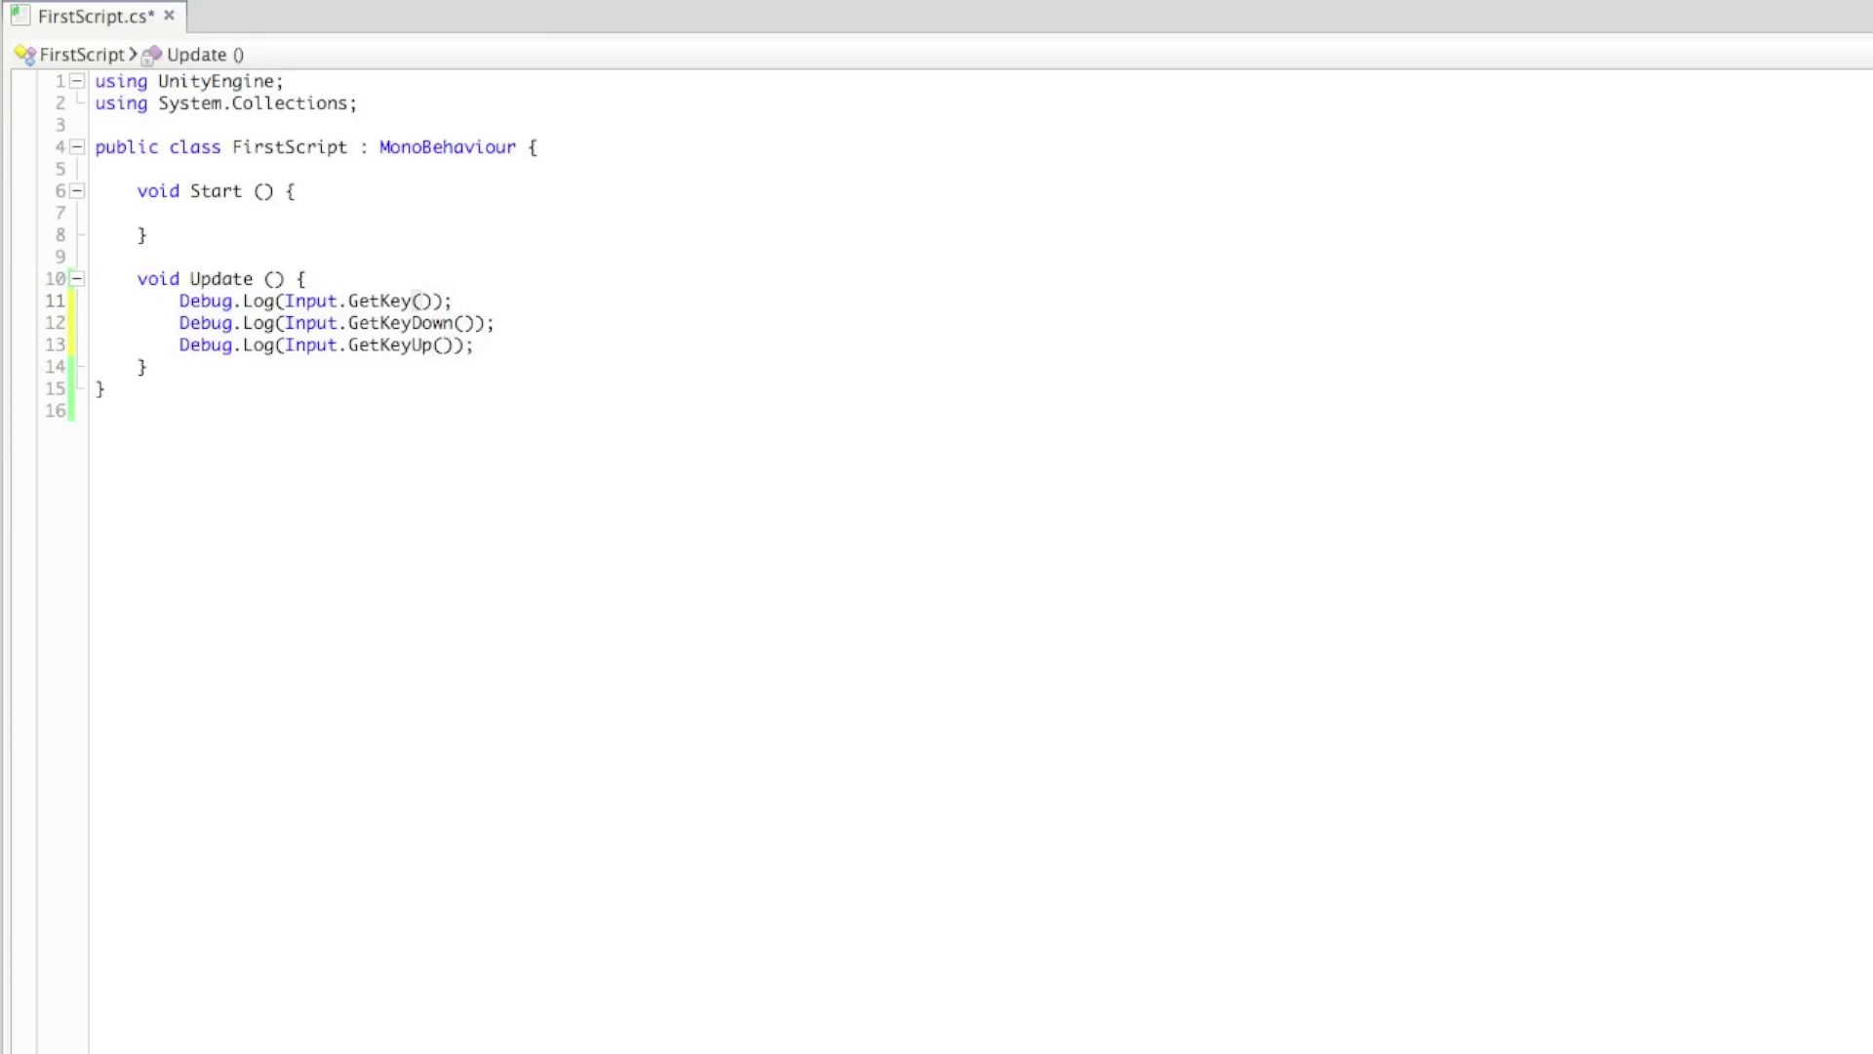
text("")
key(BackSpace)
key(BackSpace)
text(Ke)
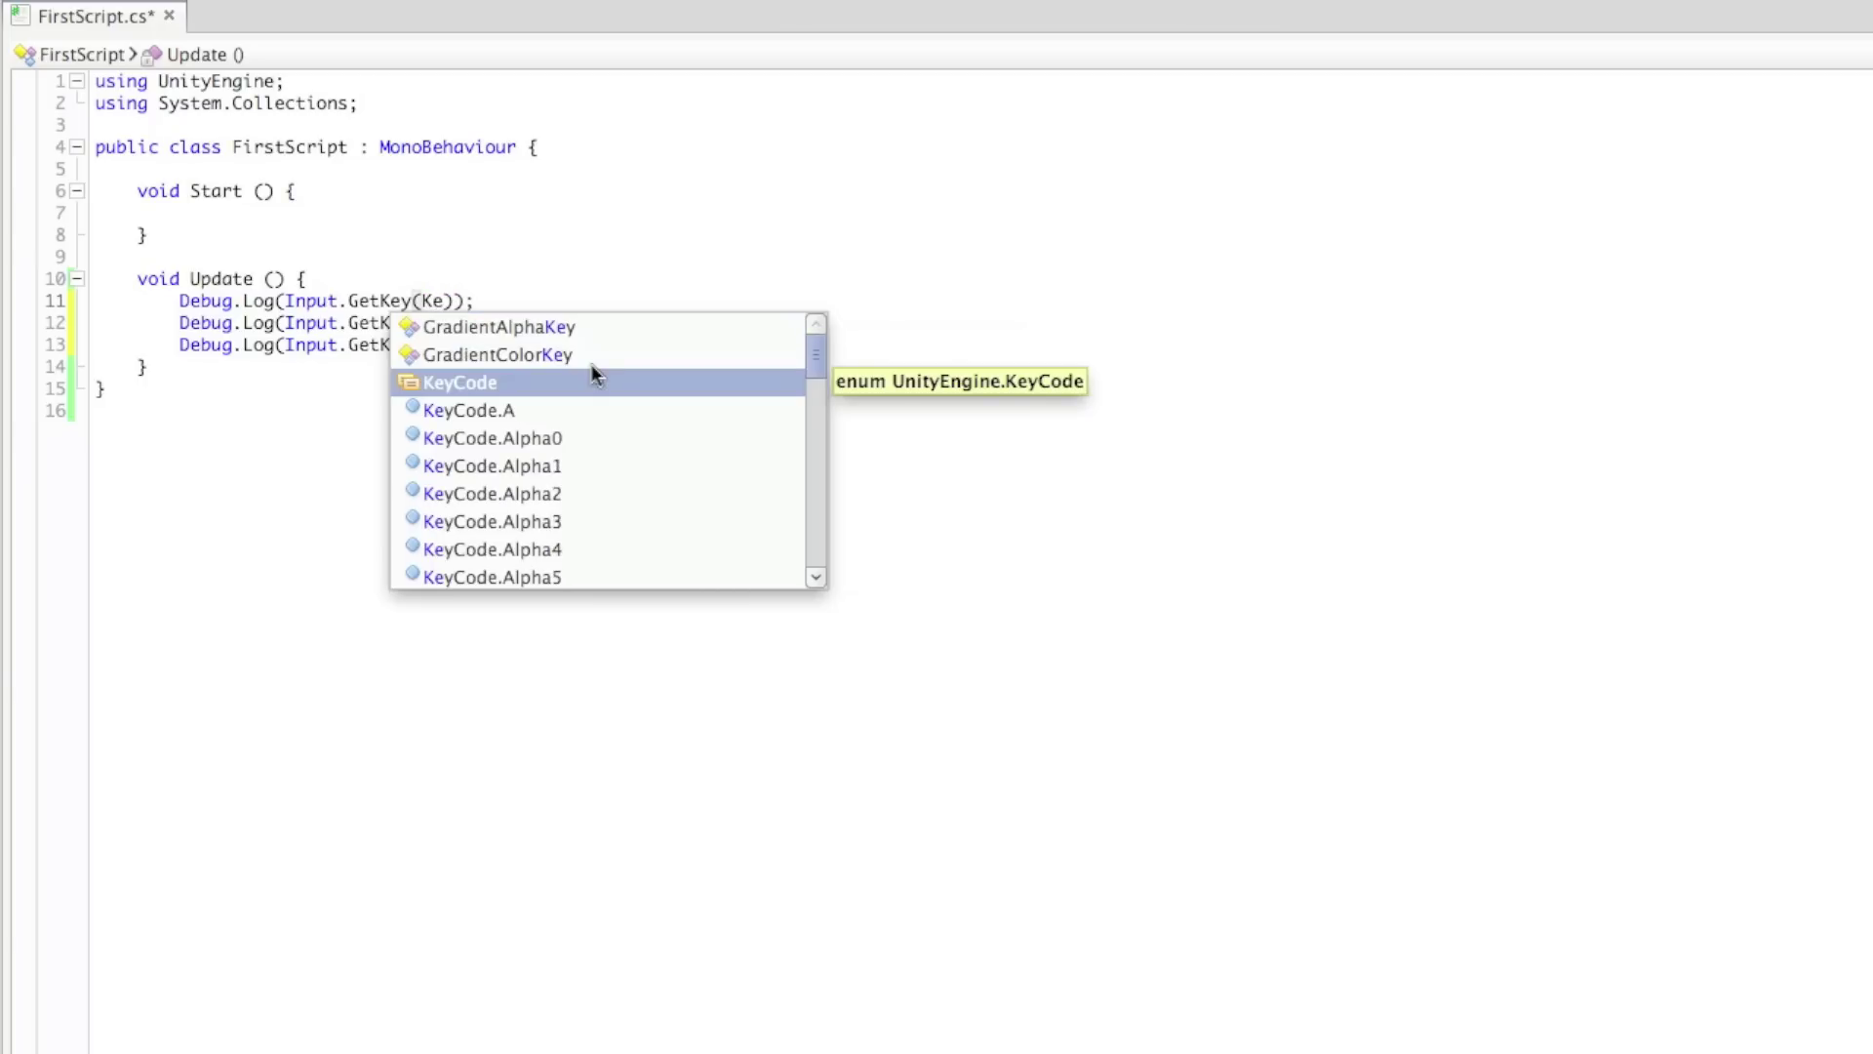
text(.)
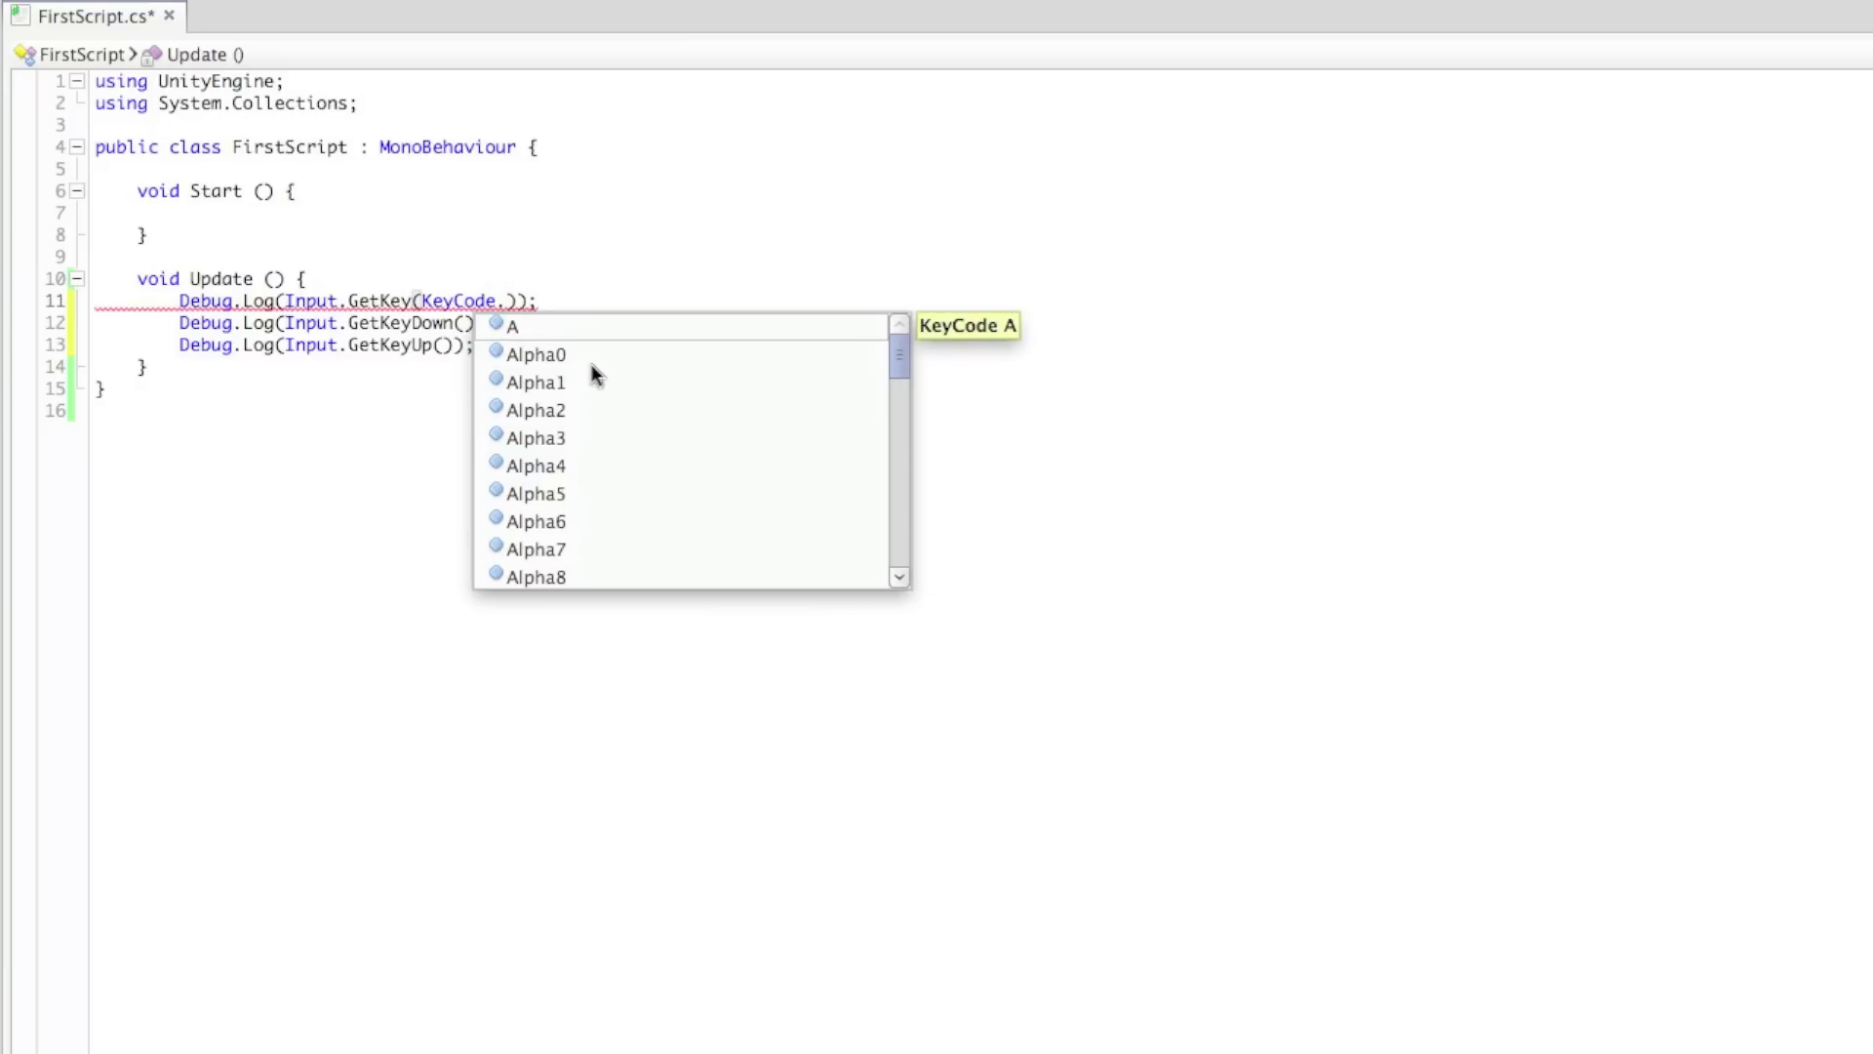
text(F)
Browse the KeyCode completions, including function-key and keypad codes
key(BackSpace)
key(Down)
key(Down)
key(Down)
key(Down)
key(Down)
key(Down)
key(Down)
key(Down)
key(Down)
key(Down)
key(Down)
key(Down)
key(Down)
key(Down)
key(Down)
key(Down)
key(Down)
key(Down)
key(Down)
key(Down)
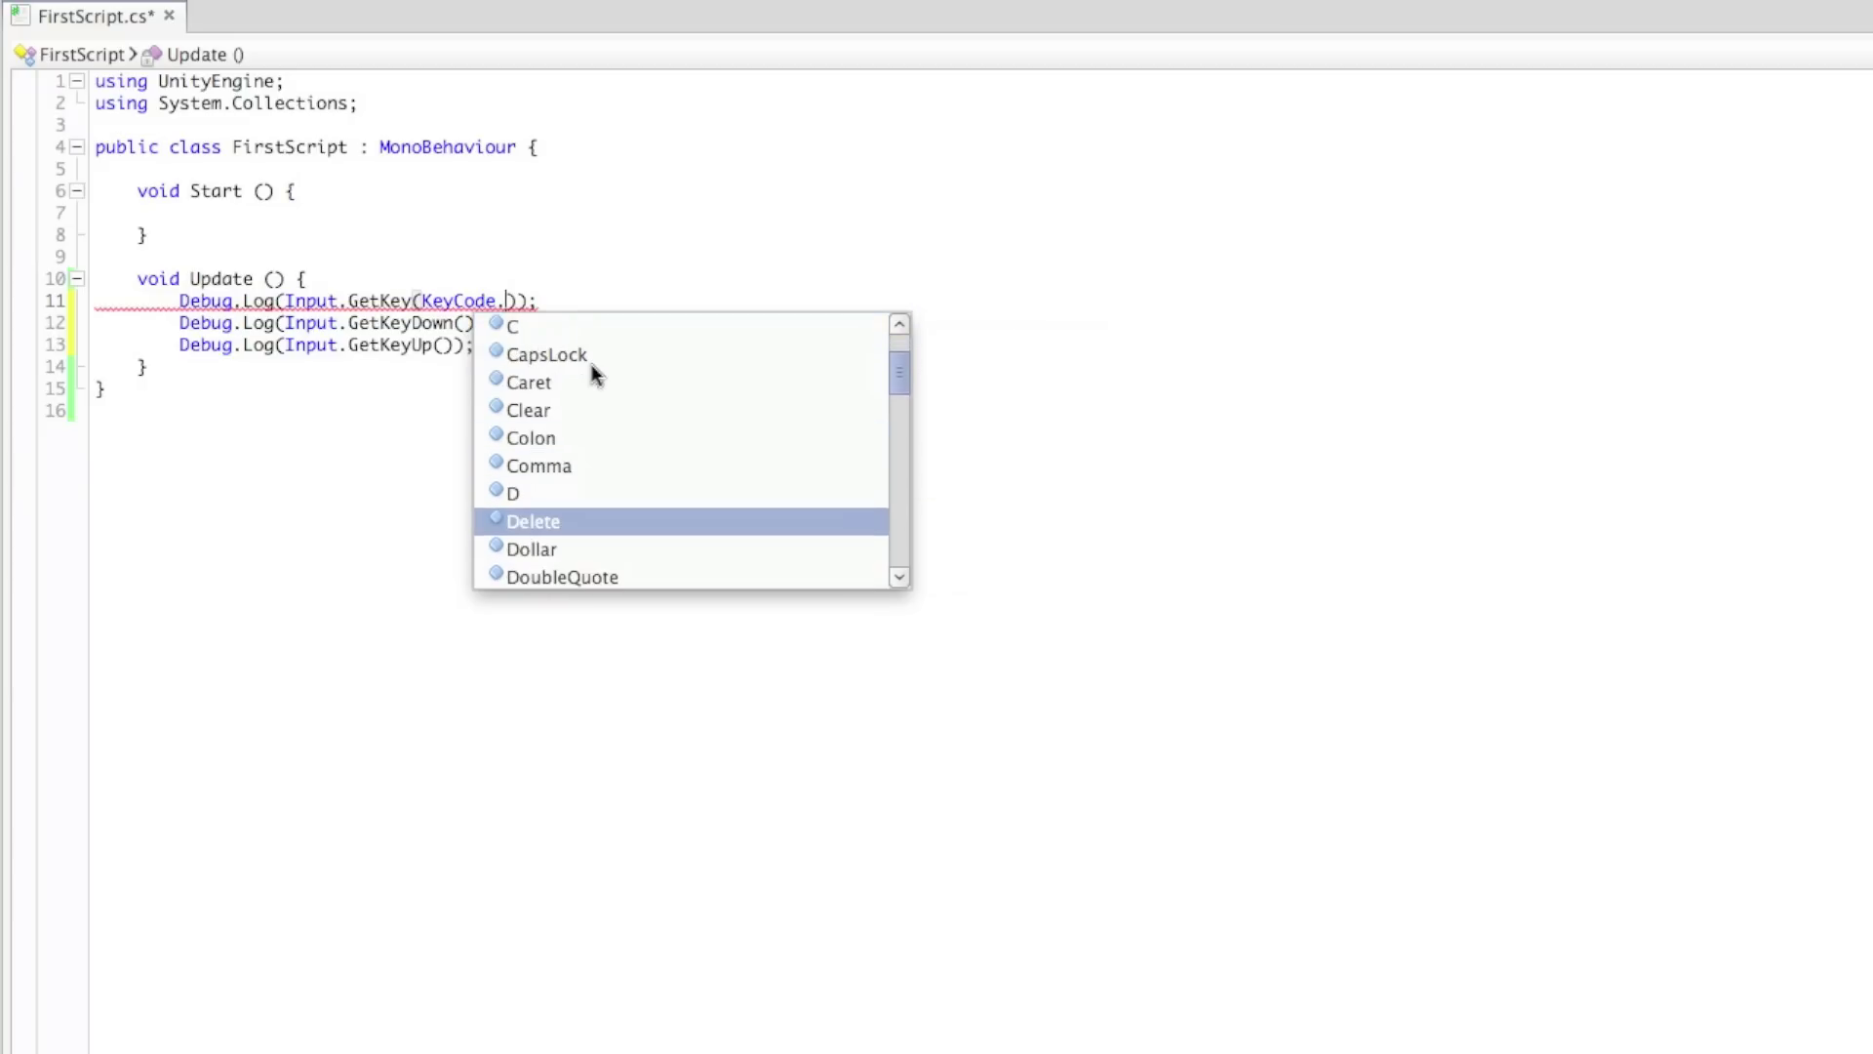
key(Down)
key(Down)
key(Down)
key(Down)
key(Down)
key(Down)
key(Down)
key(Down)
key(Down)
key(Down)
key(Down)
key(Down)
key(Down)
key(Down)
key(Down)
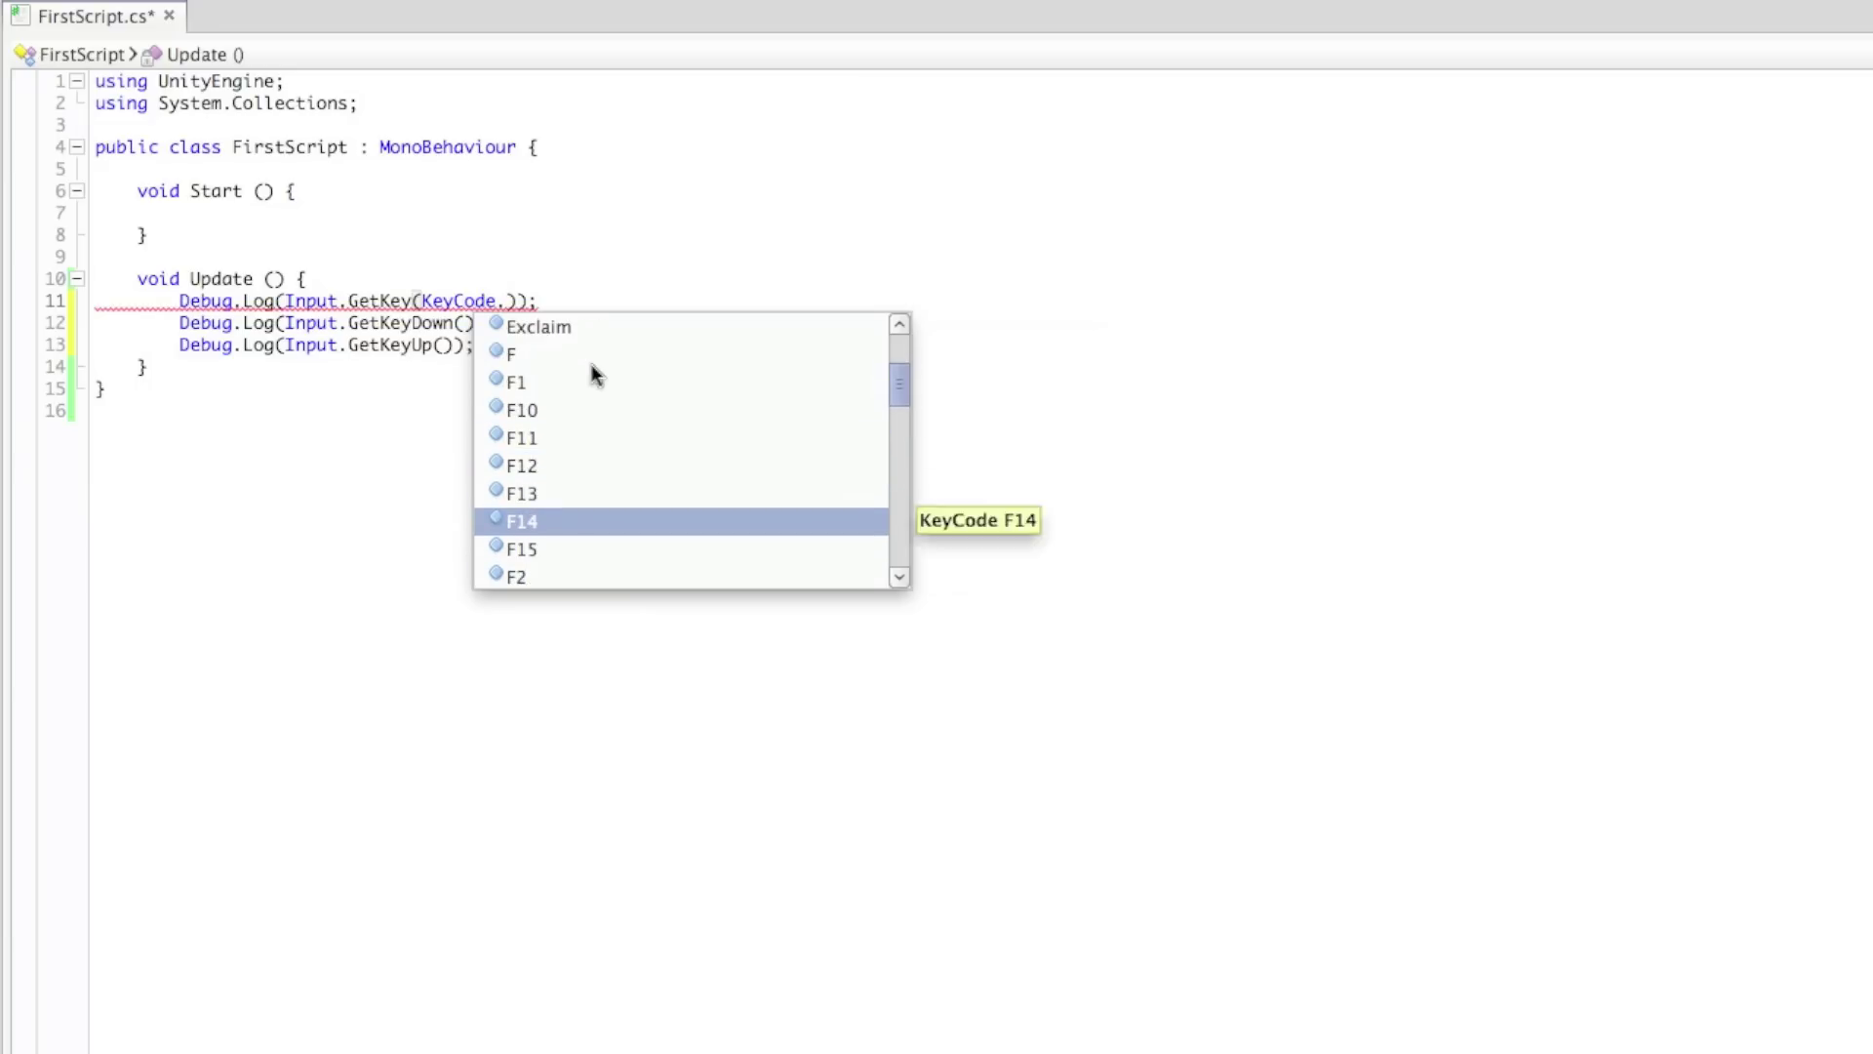
key(Down)
key(Down)
key(Down)
key(Down)
key(Down)
key(Down)
key(Down)
key(Down)
key(Down)
key(Down)
key(Down)
key(Down)
key(Down)
key(Down)
key(Down)
key(Down)
key(Down)
key(Down)
key(Down)
key(Down)
key(Down)
text(k)
key(Down)
key(Down)
key(Down)
key(Down)
key(Down)
key(Down)
key(Down)
key(Down)
key(Down)
key(Down)
key(Down)
key(Up)
key(Up)
key(Up)
key(Up)
key(Up)
key(Up)
key(Up)
key(Up)
key(Up)
key(Down)
key(Down)
key(Down)
key(Down)
key(Down)
key(Down)
key(Down)
key(Down)
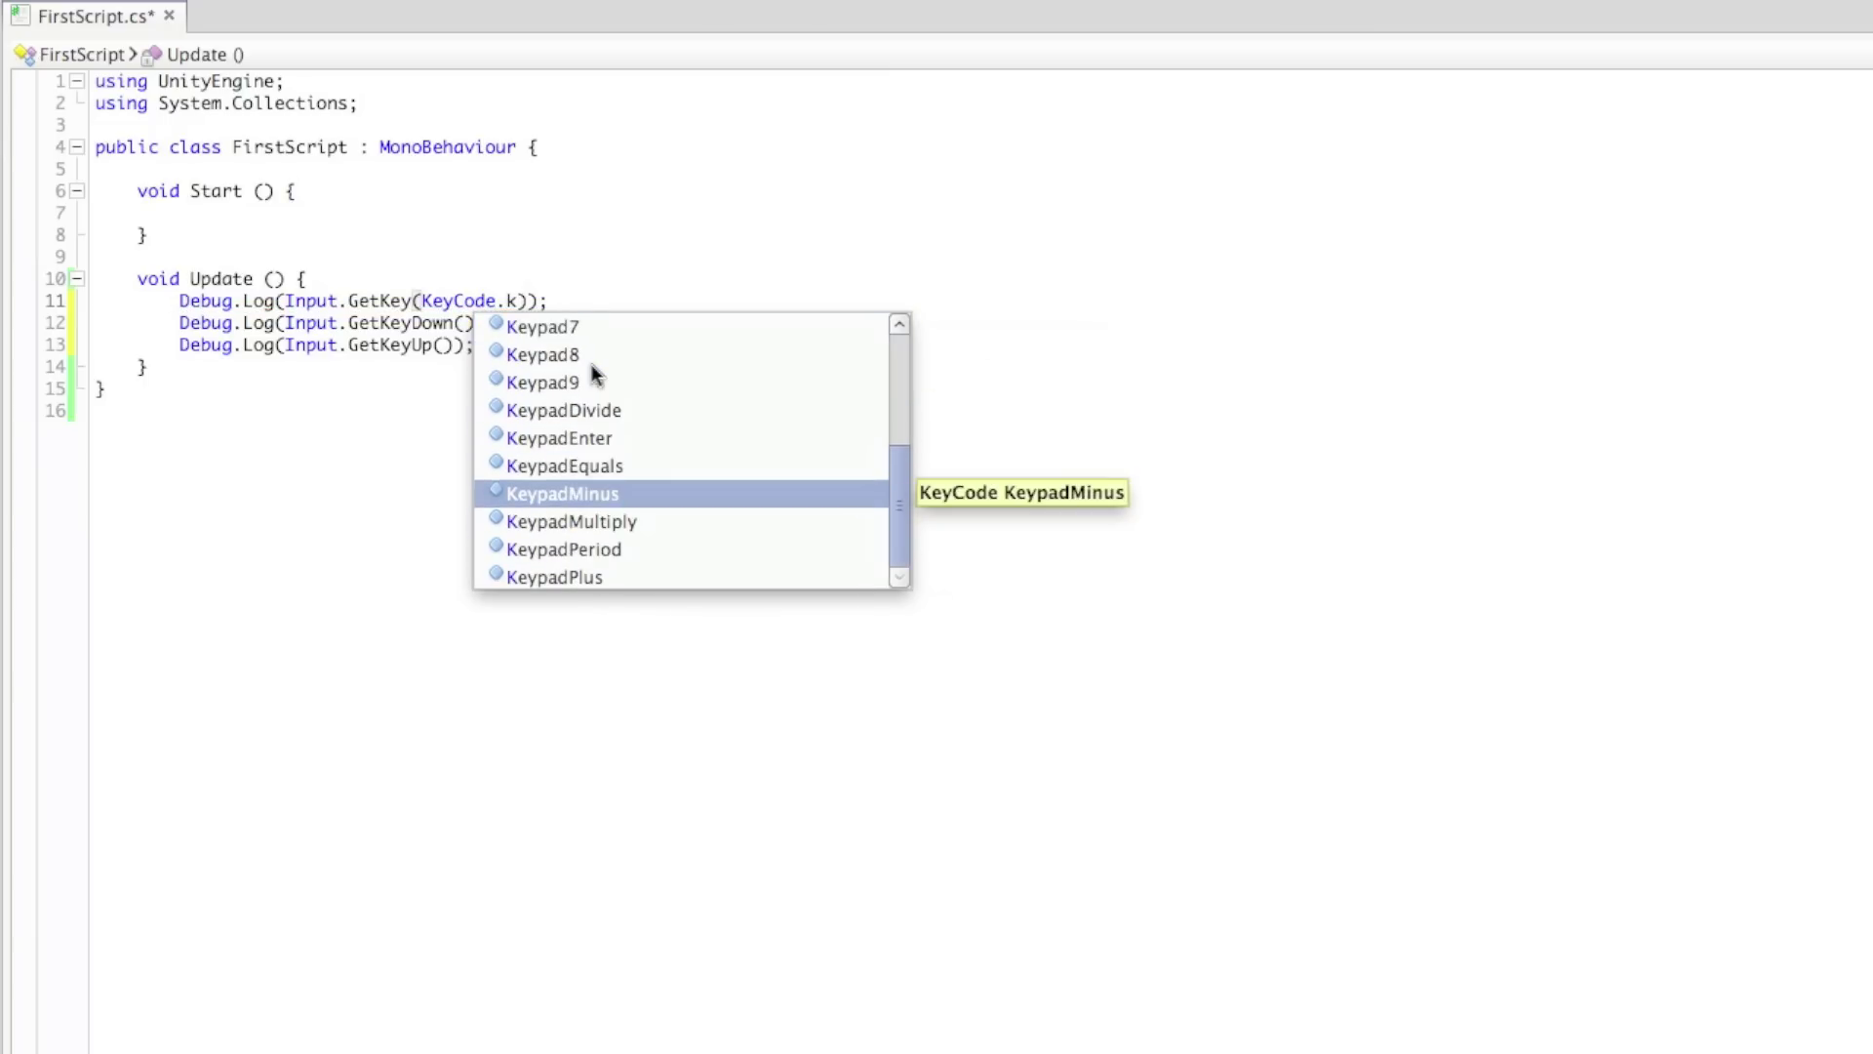
key(BackSpace)
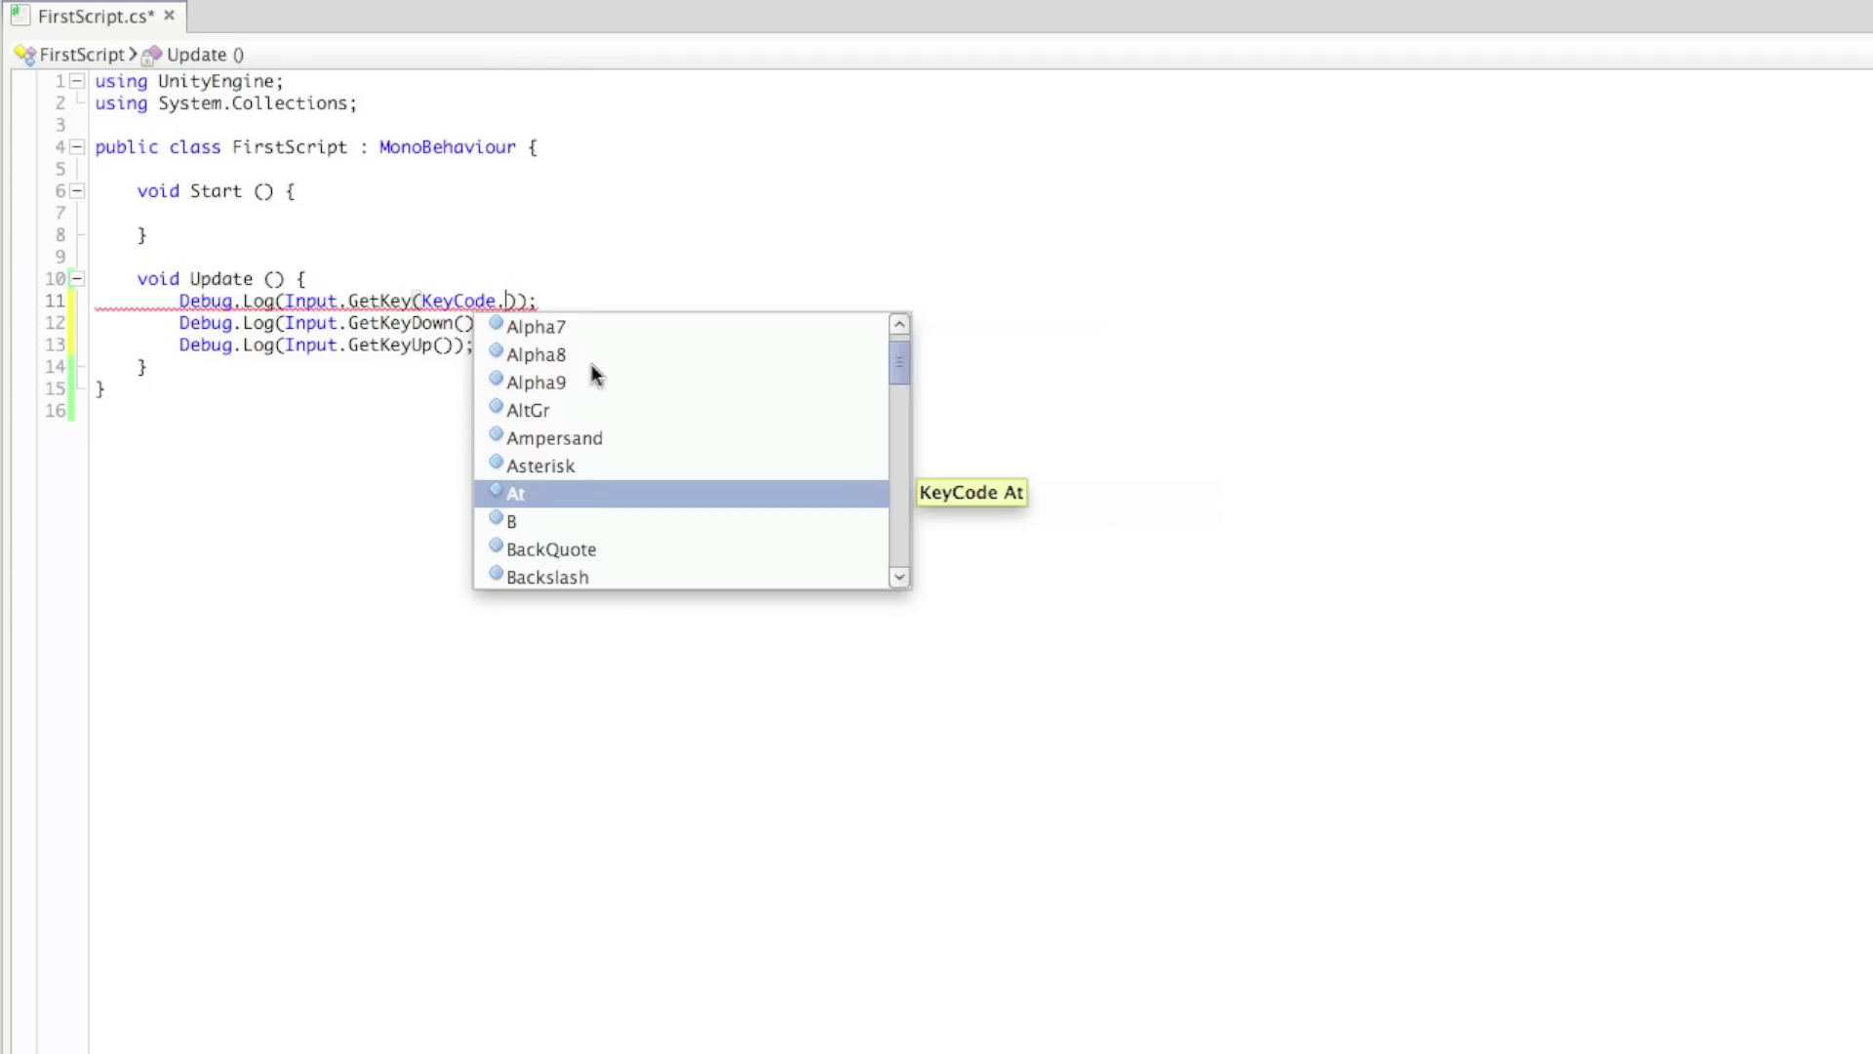
Pass KeyCode.Space to GetKey, then paste it into GetKeyDown and GetKeyUp
text(Sp)
key(Return)
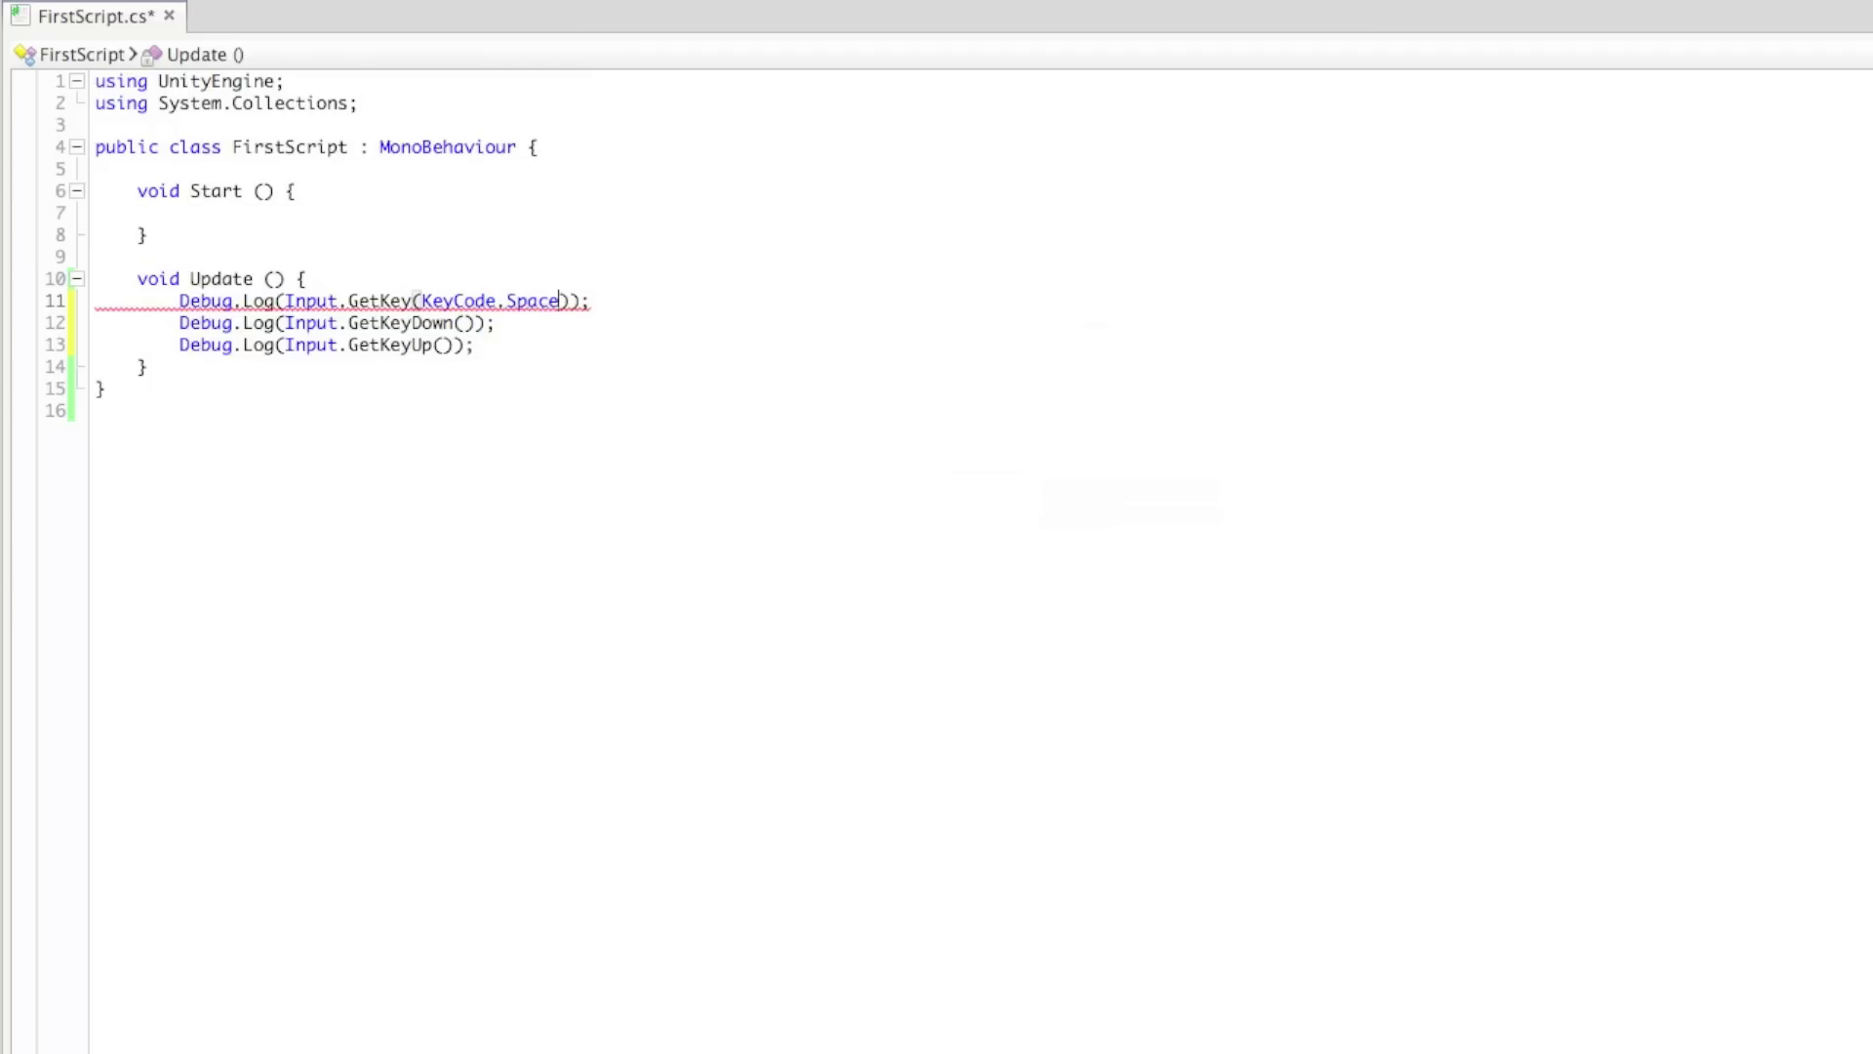
drag(420, 301, 564, 302)
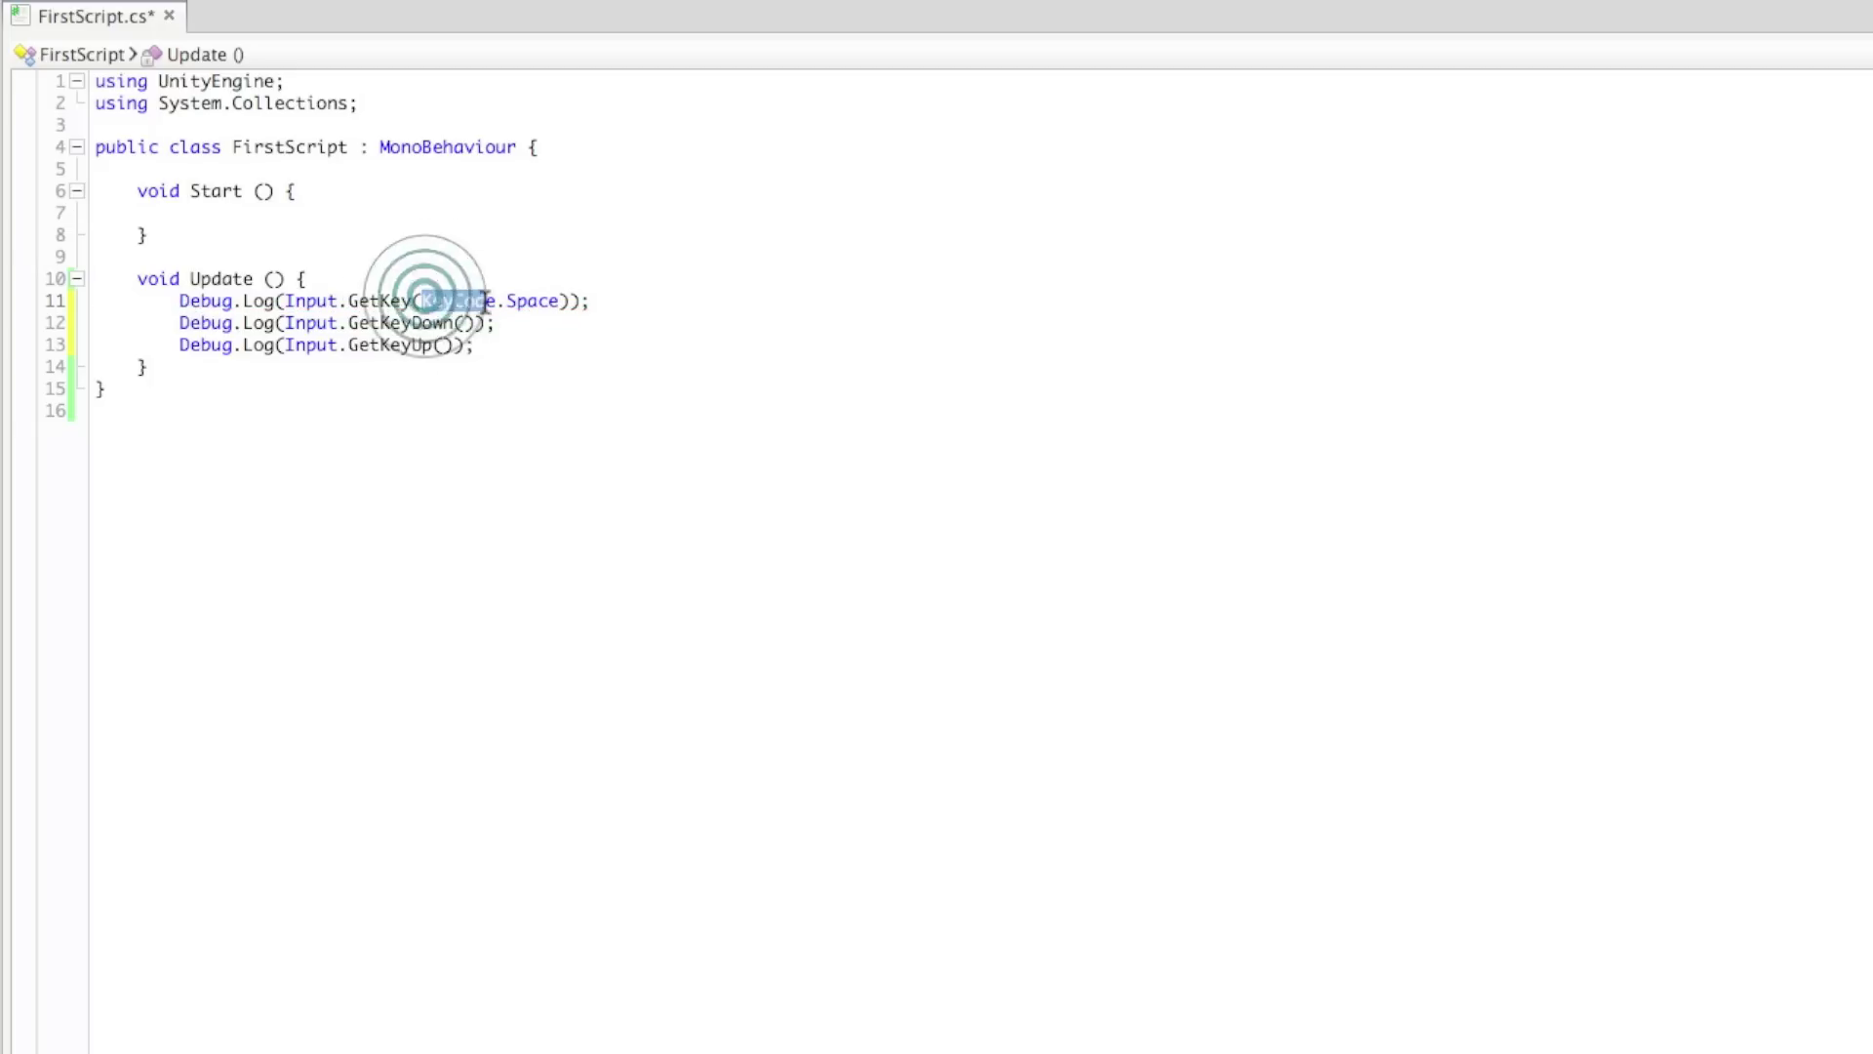
click(568, 311)
click(429, 301)
drag(420, 300, 564, 301)
key(ctrl+c)
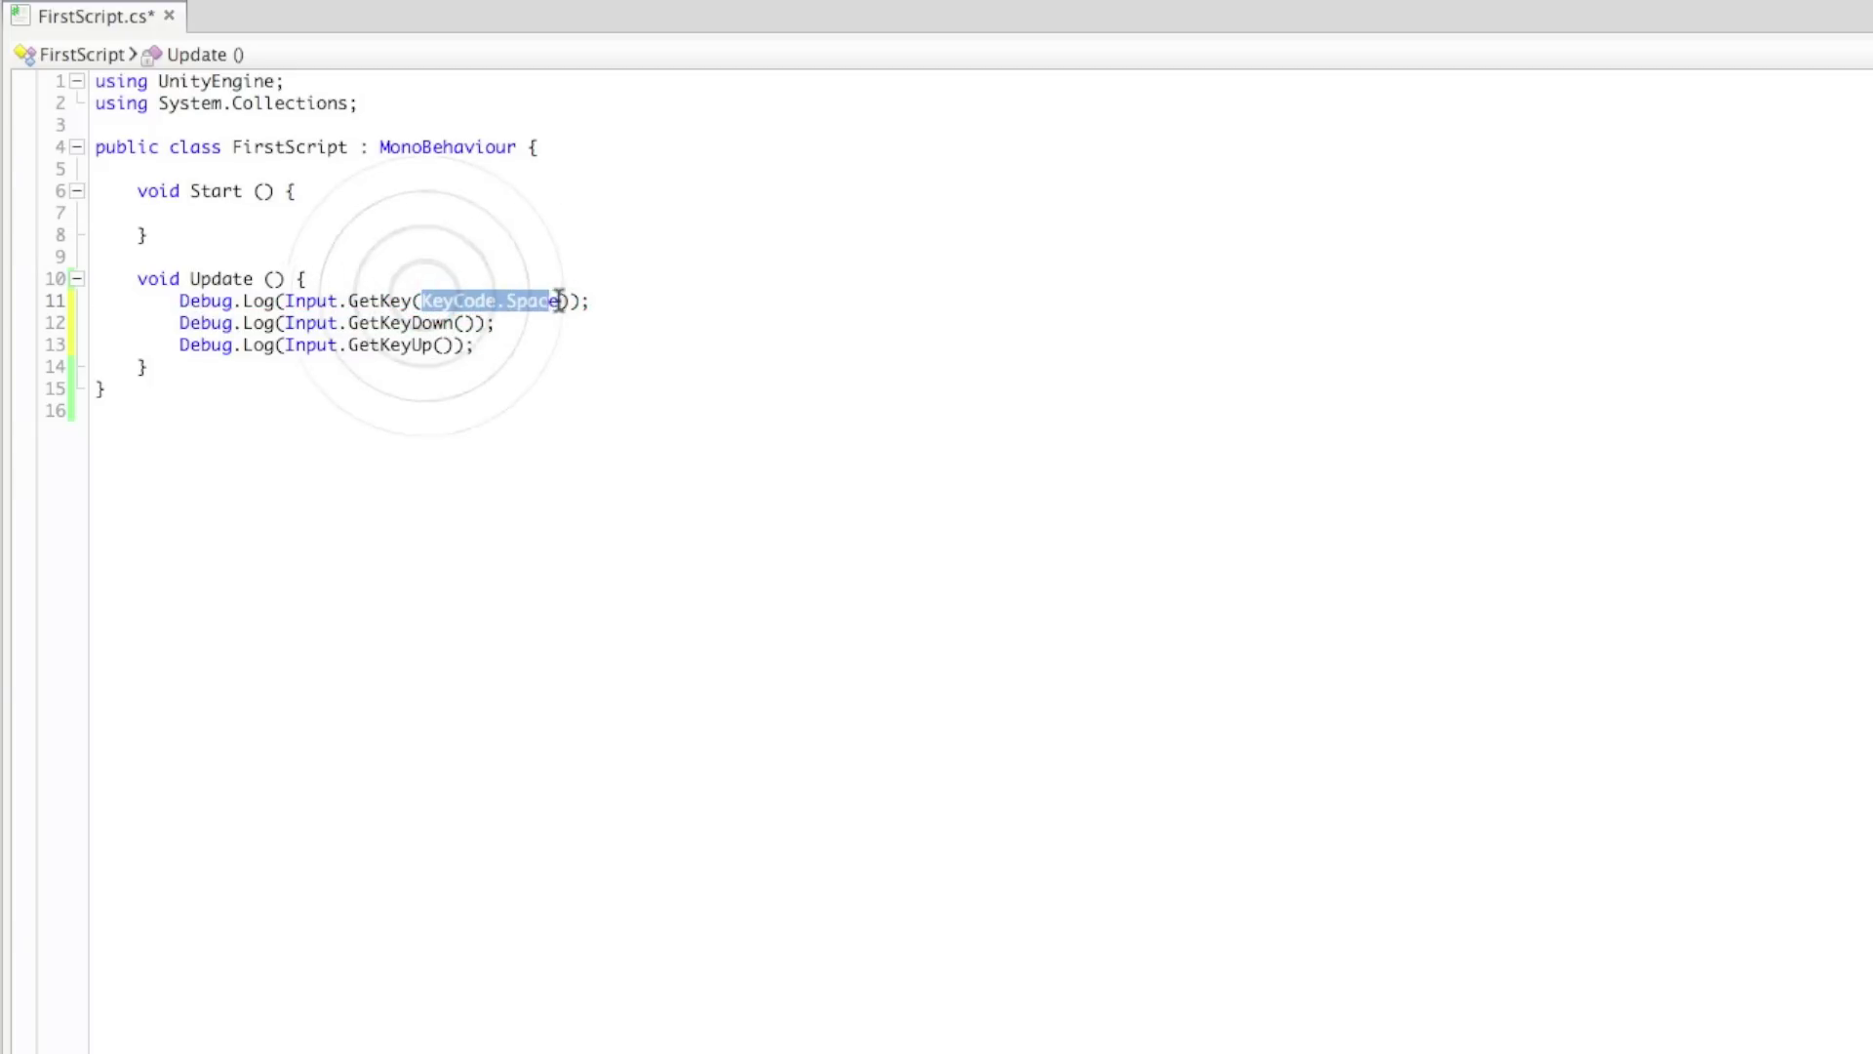
click(466, 324)
key(ctrl+v)
click(446, 345)
key(ctrl+v)
Add a Debug.Log line printing a row of equals signs on line 14 and save FirstScript.cs
click(648, 335)
click(614, 284)
click(606, 301)
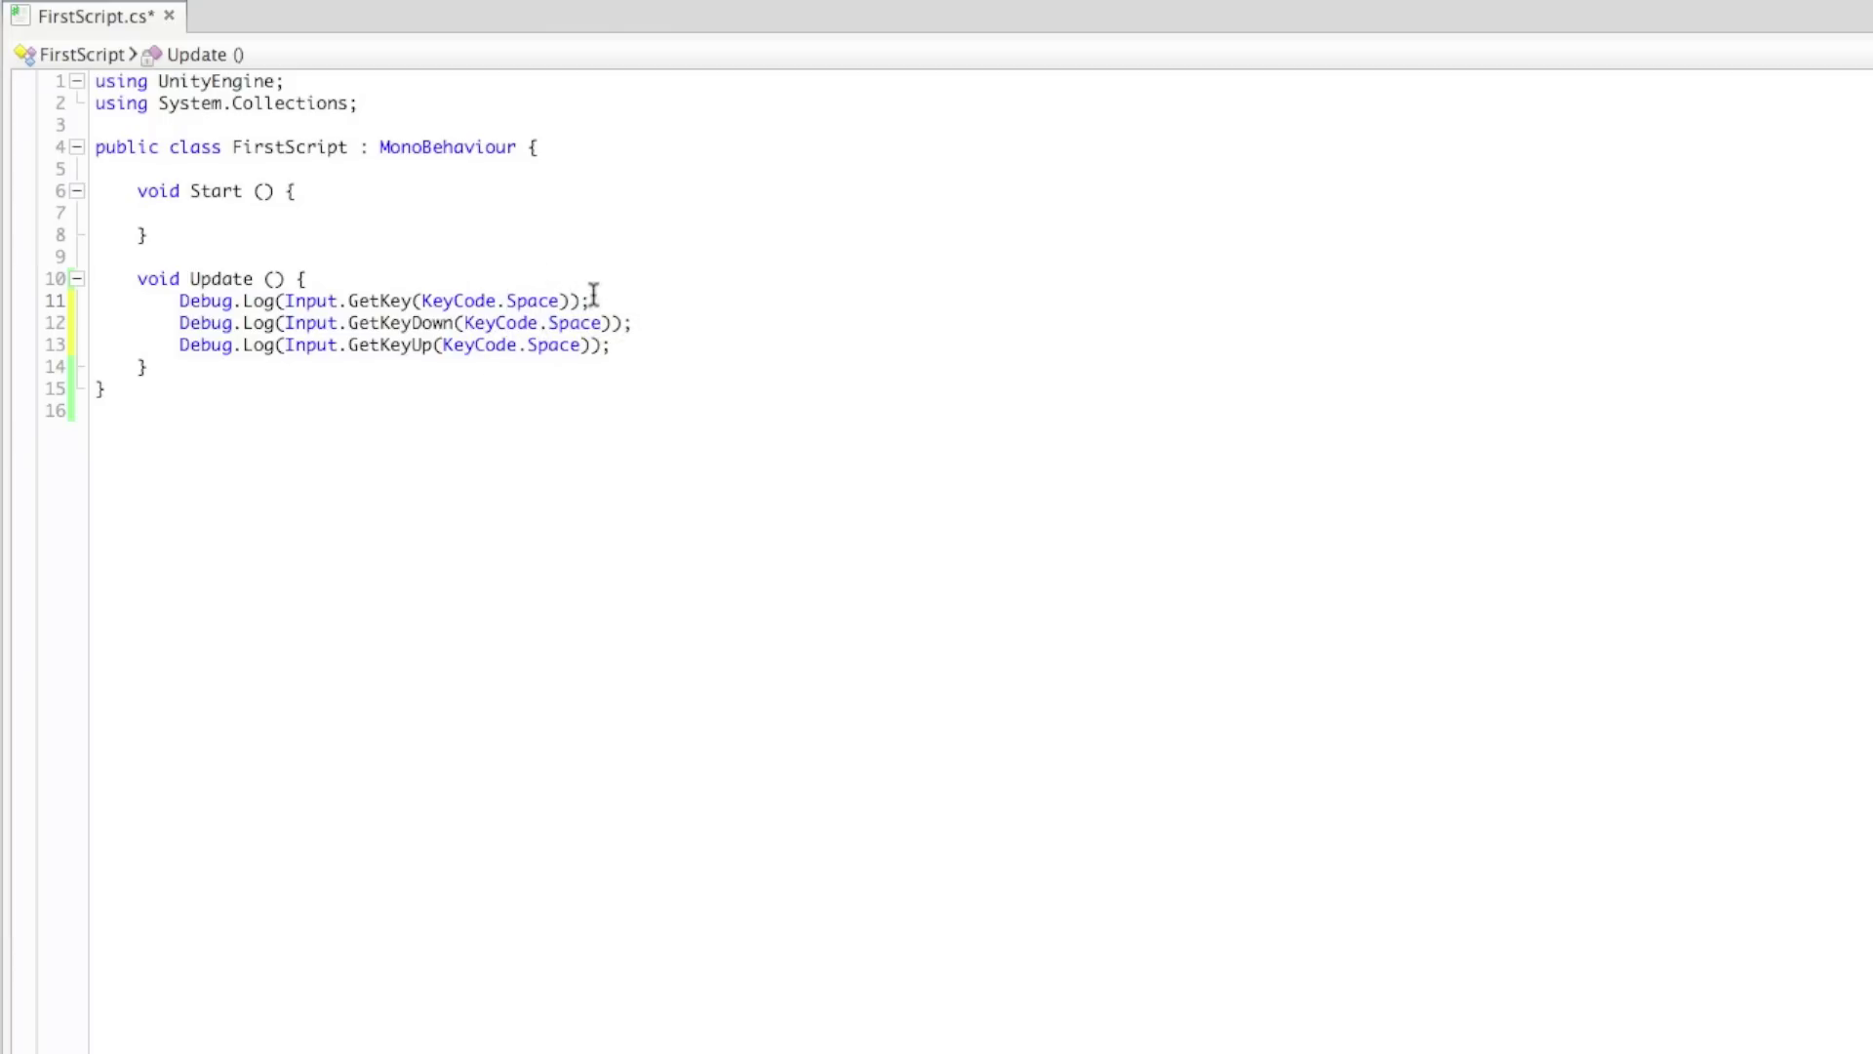
click(615, 347)
key(Return)
text(Debug.Lo)
key(Return)
text(("=")
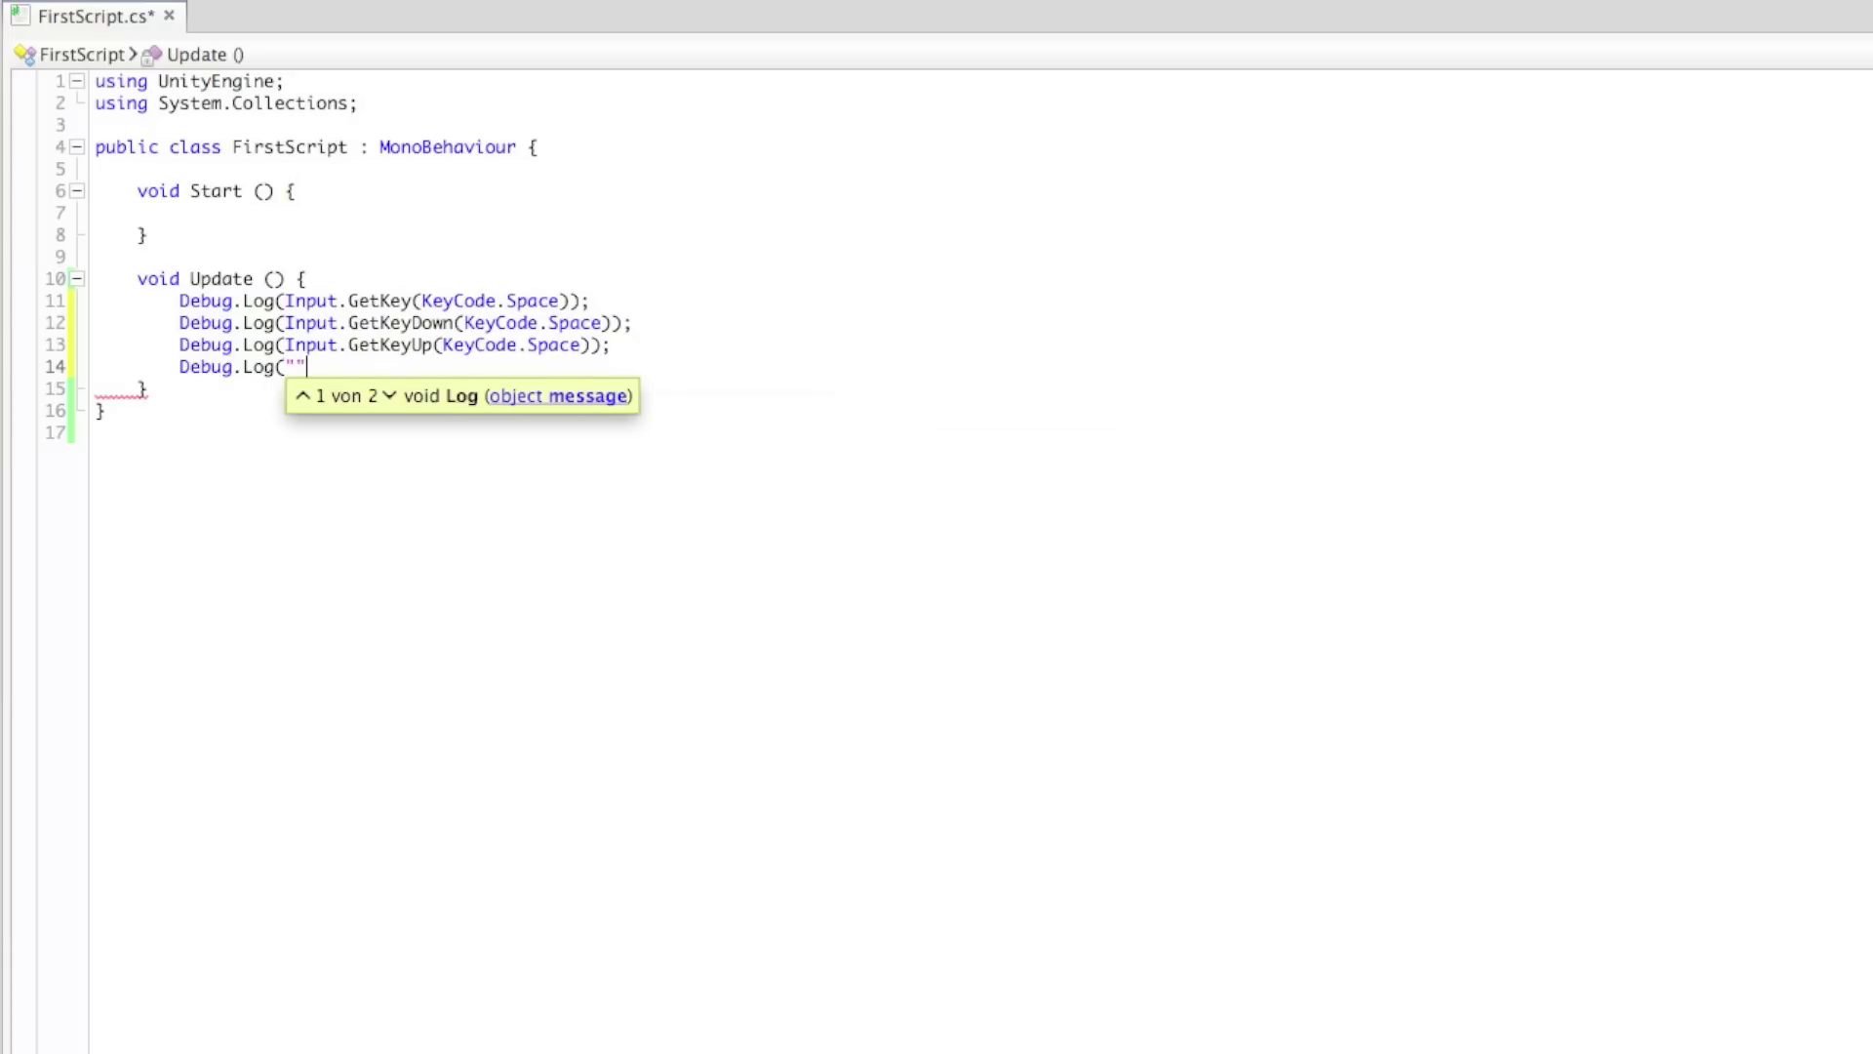
text();)
click(305, 367)
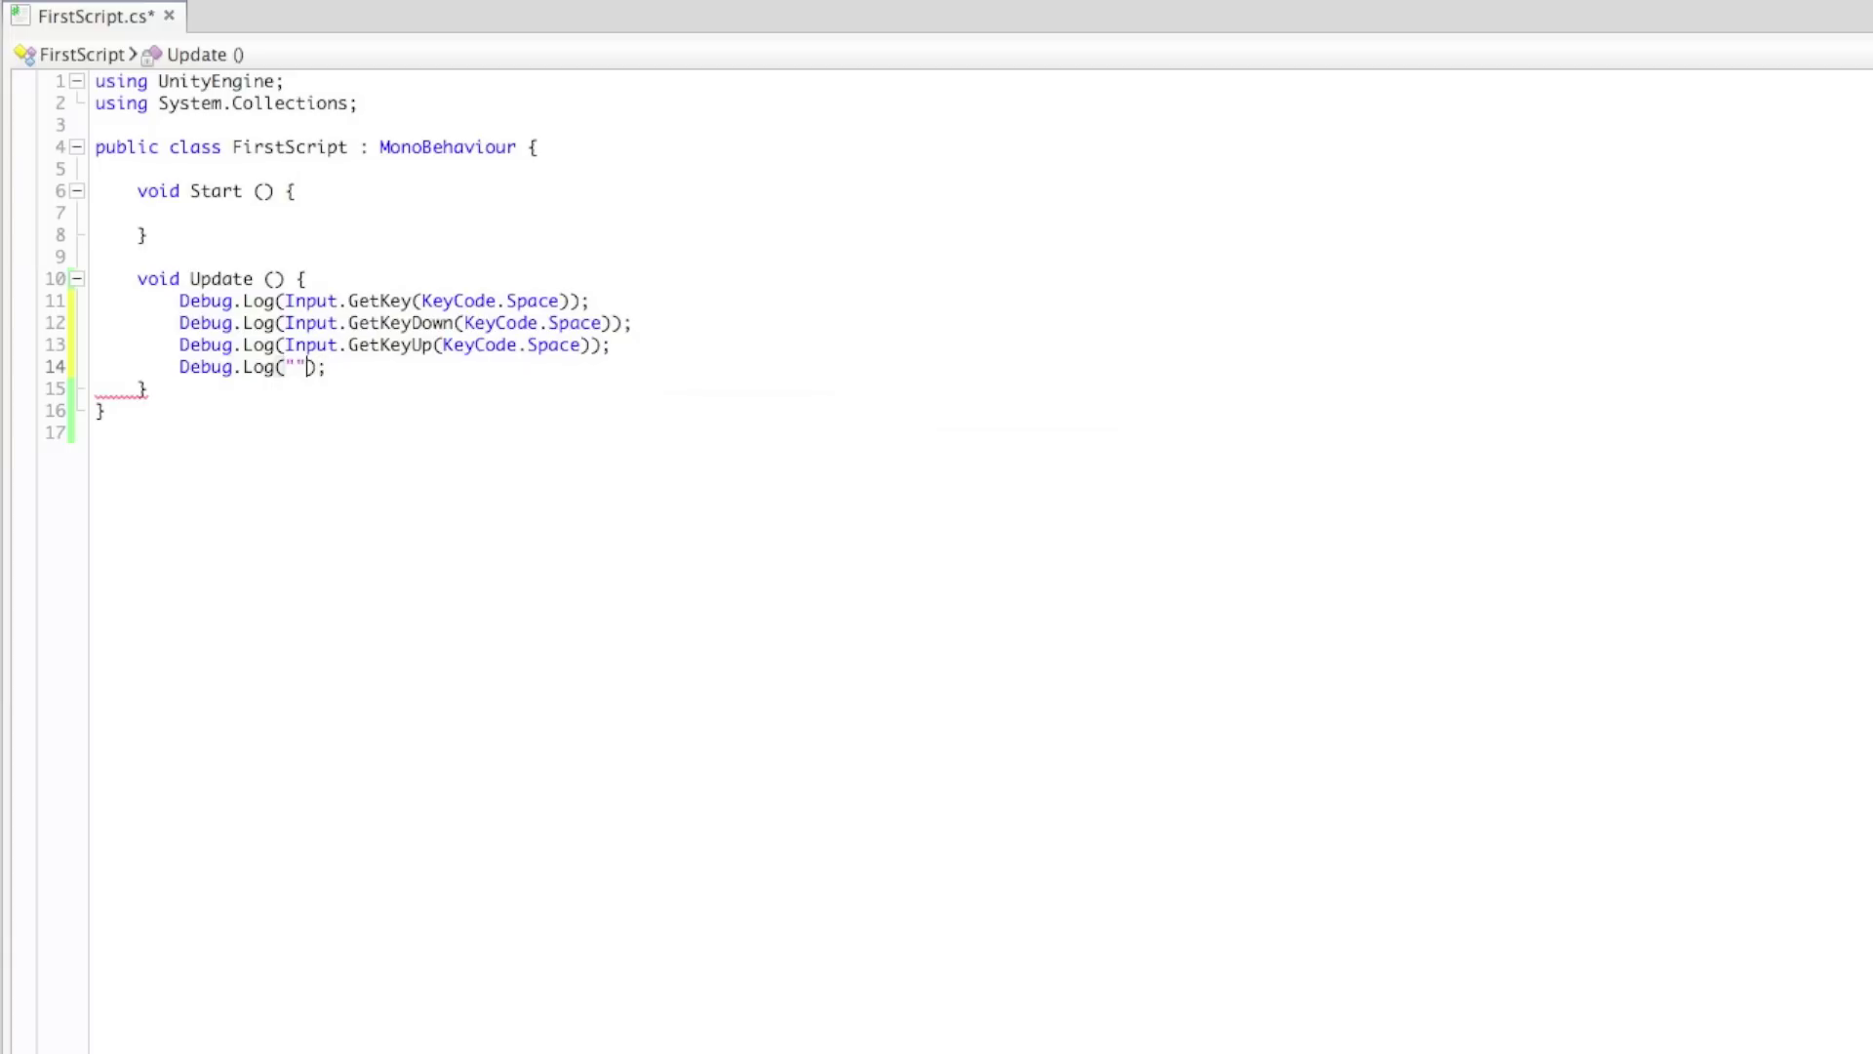
text(====================================)
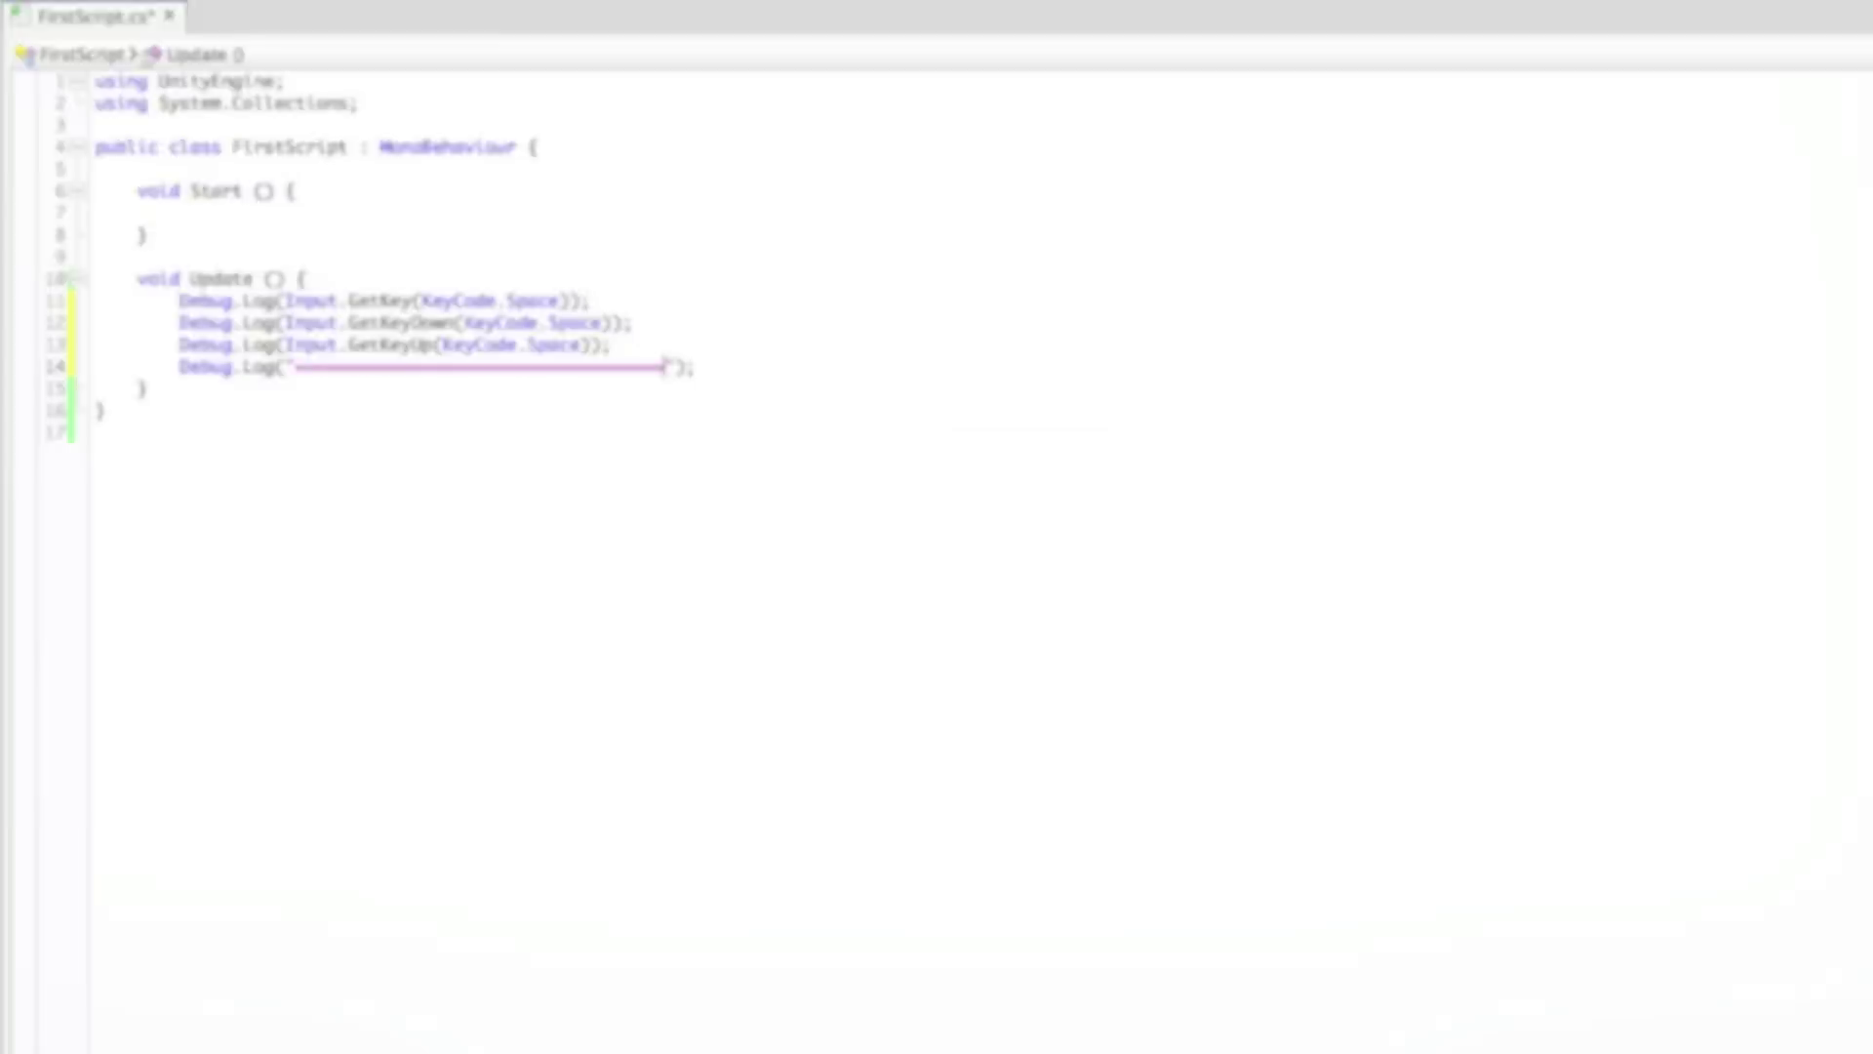
text(=====)
key(super+s)
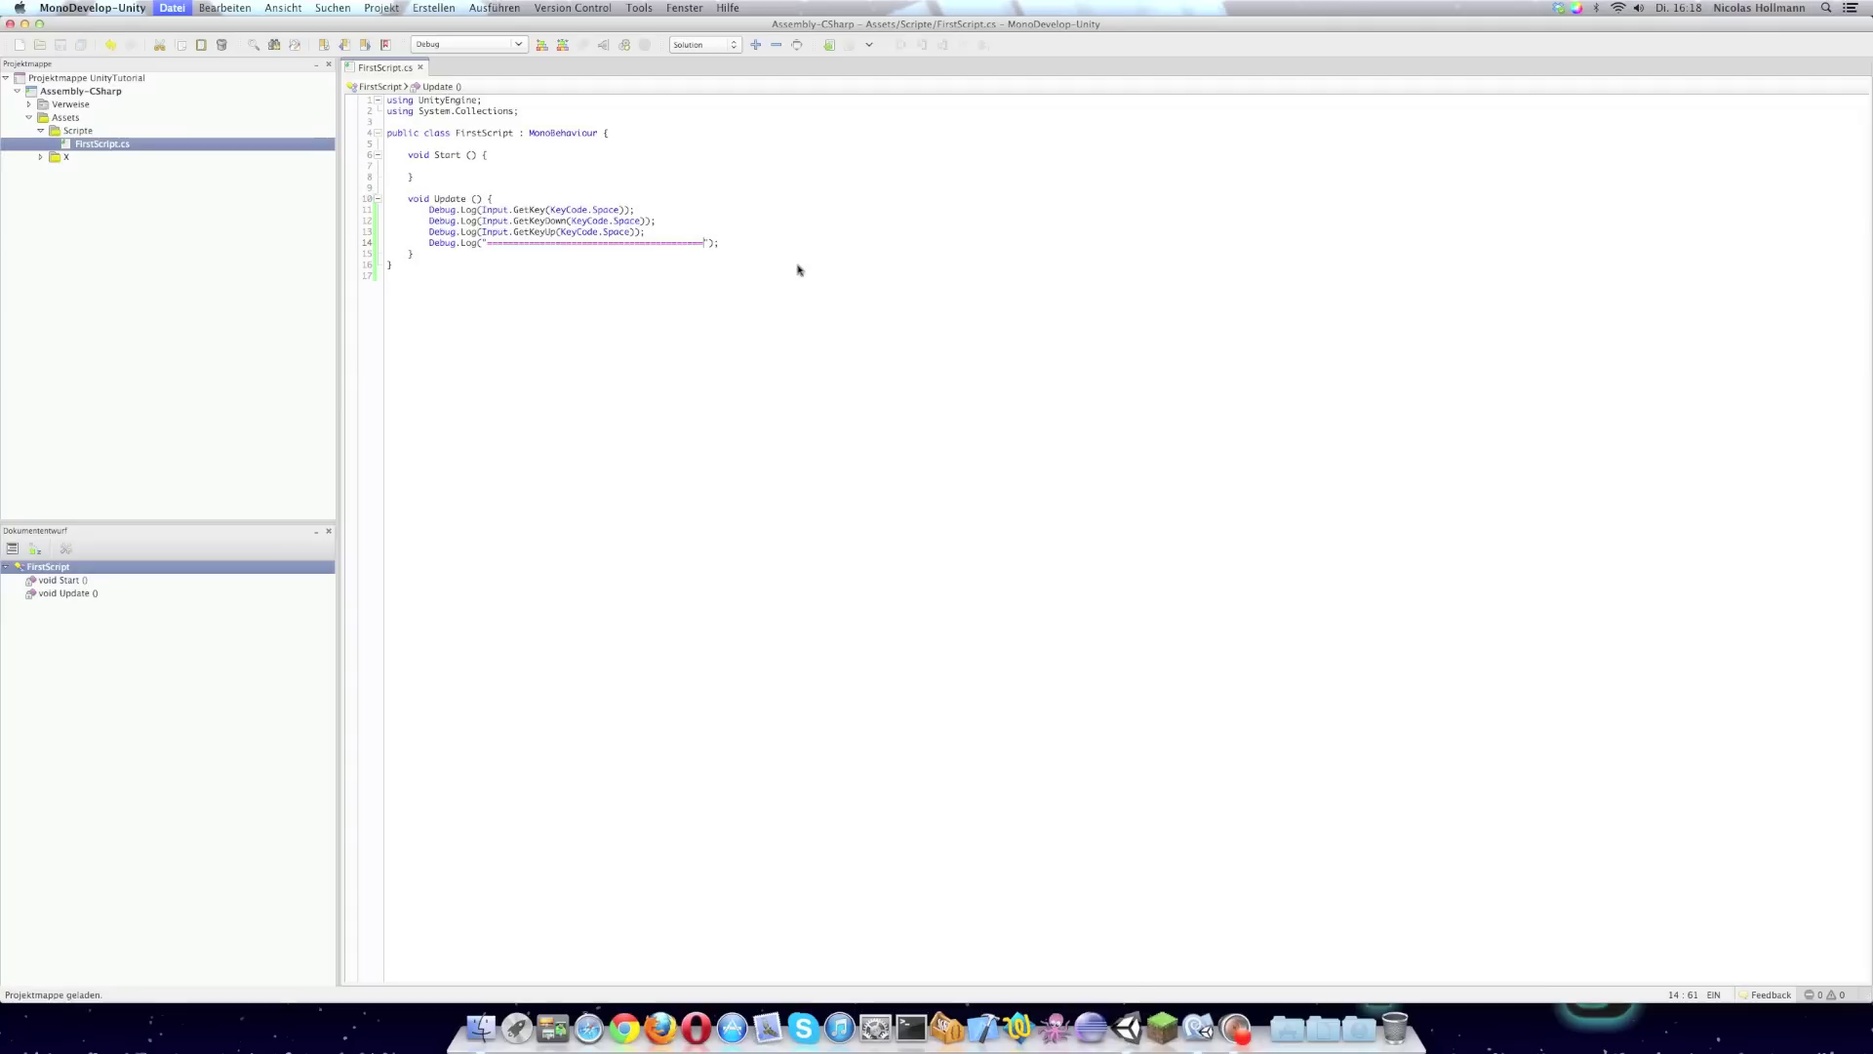
key(super+Tab)
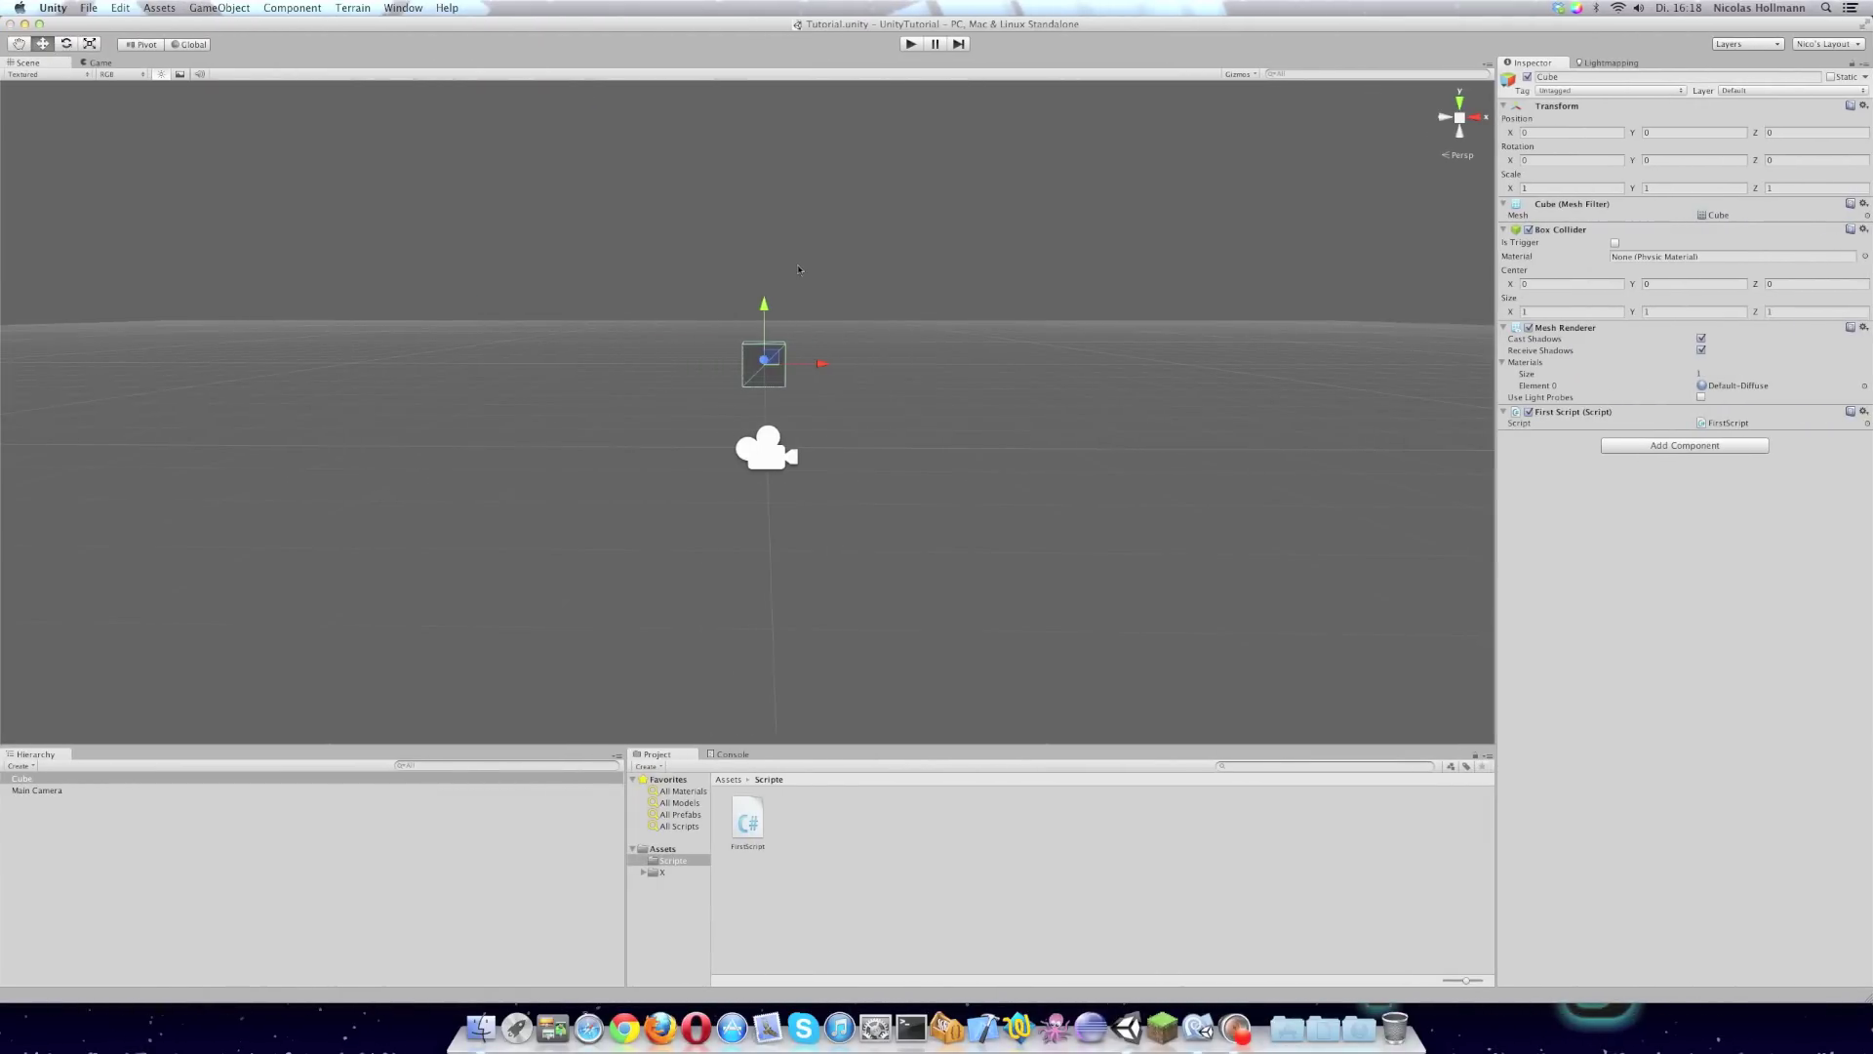
Run the Cube scene in play mode, stop it, and bring up the Console
click(909, 45)
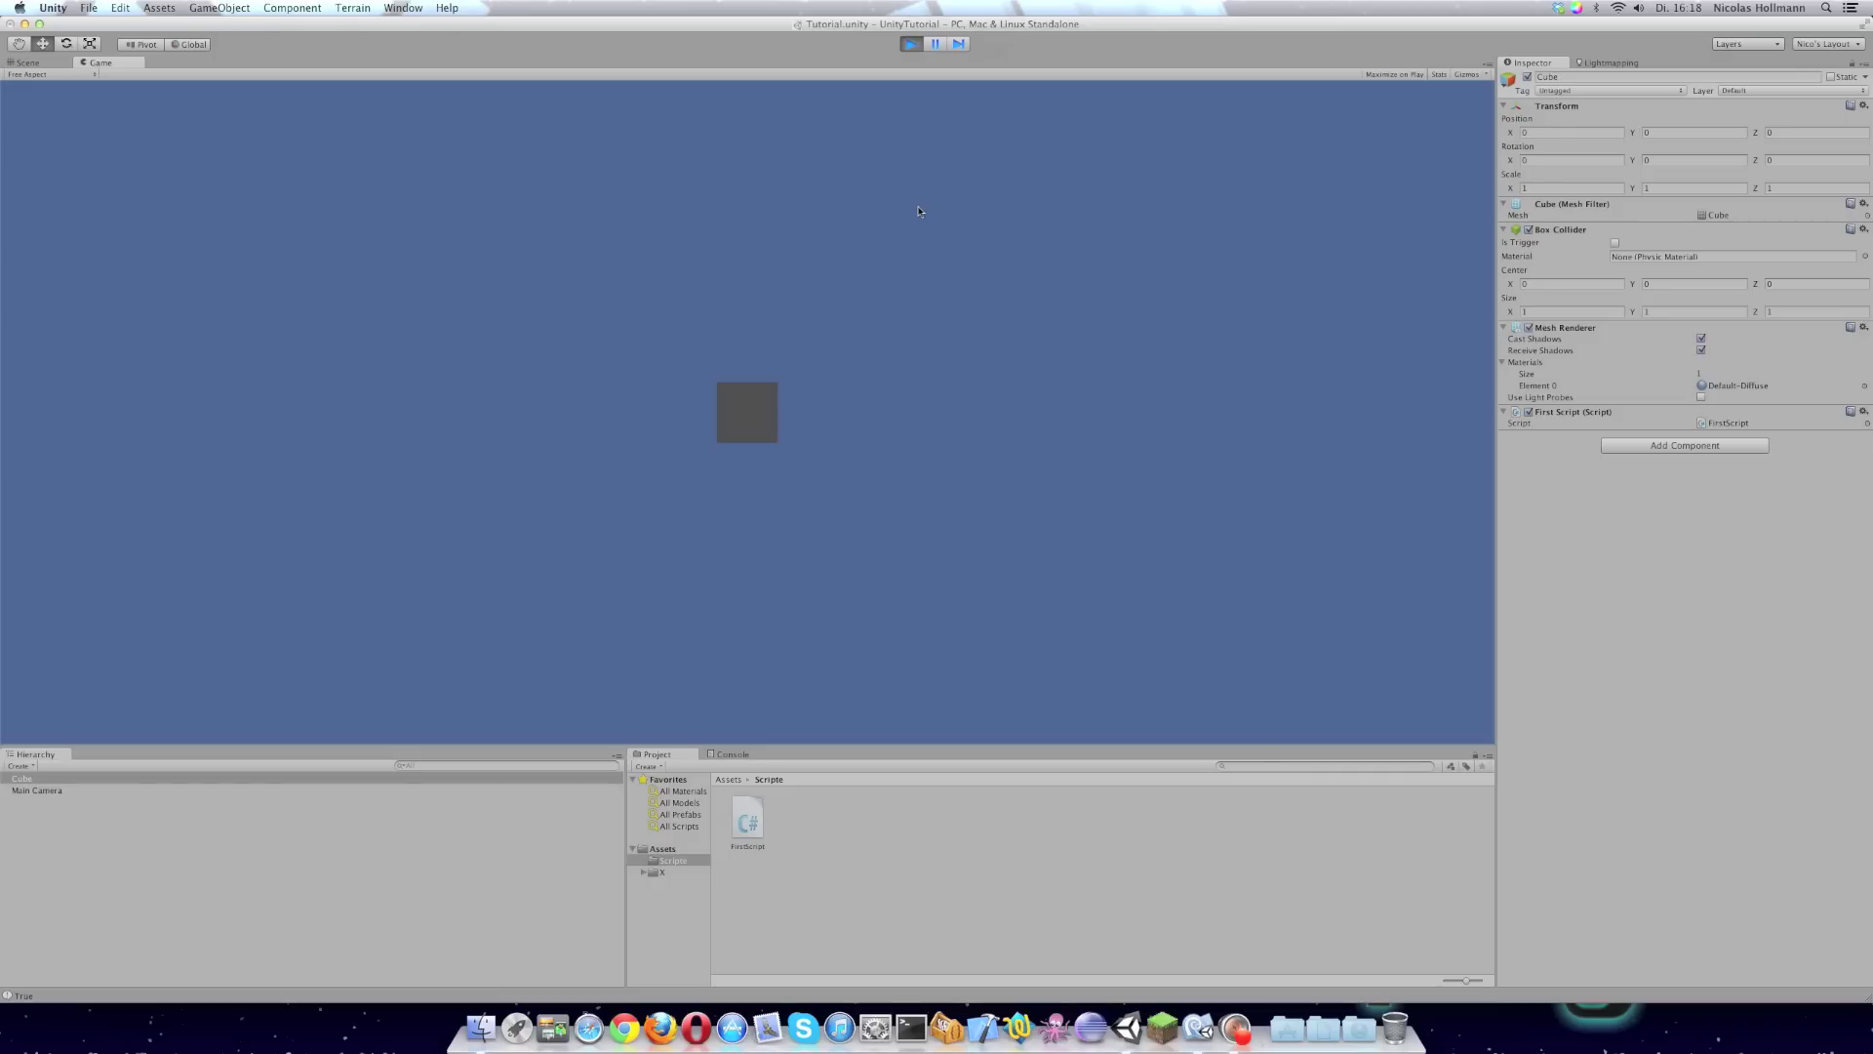
click(910, 44)
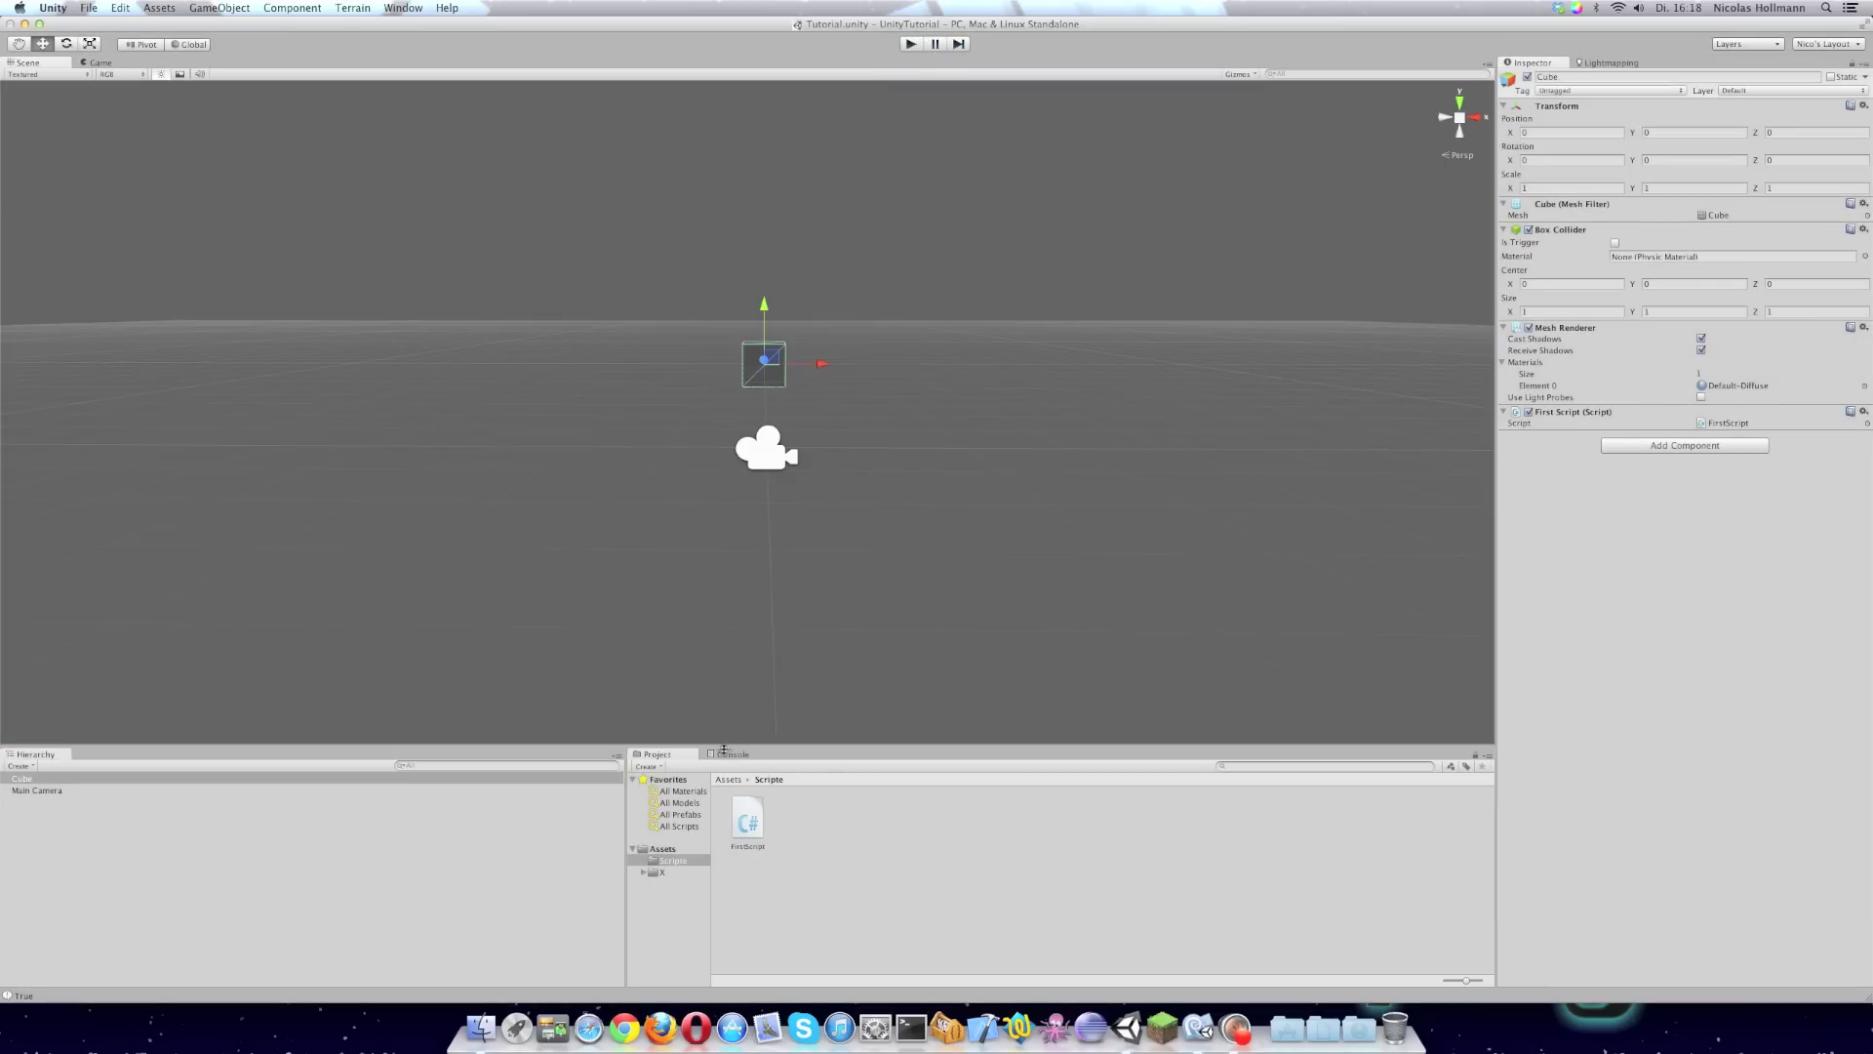
click(727, 754)
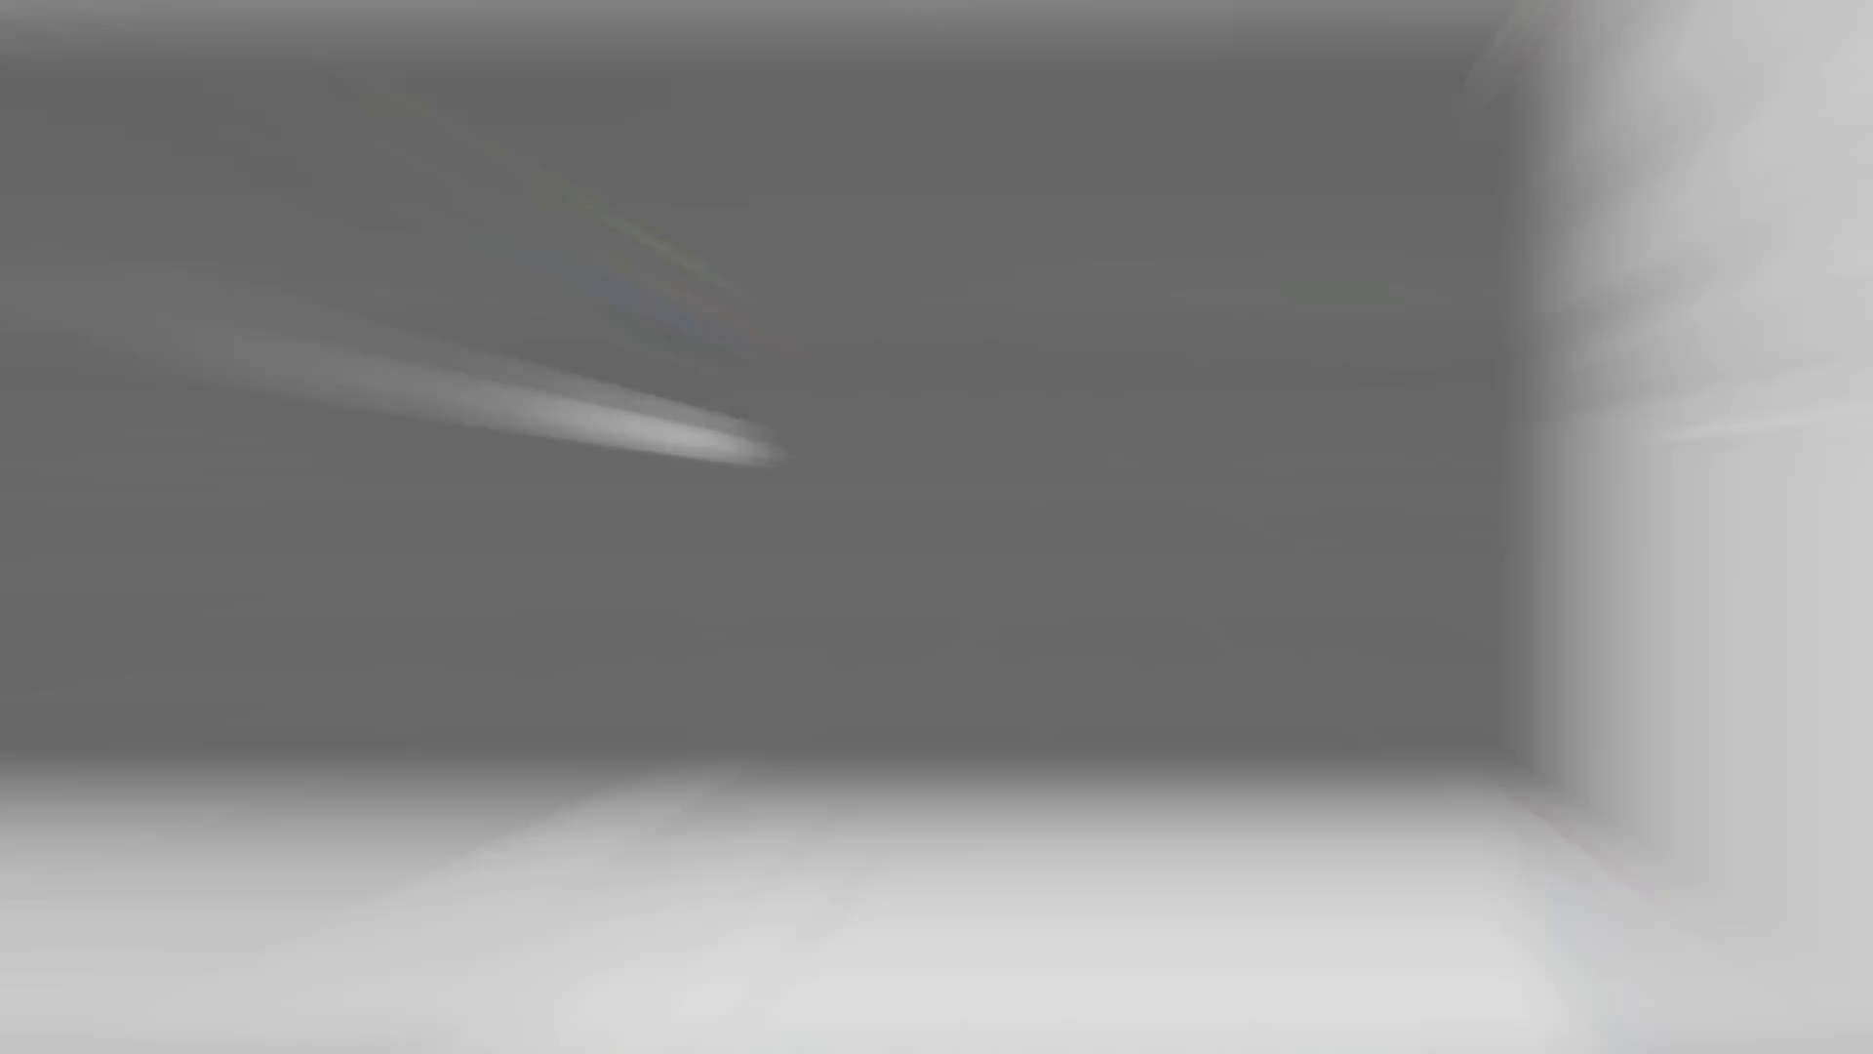
Turn off Collapse, scroll to the top of the Console and inspect the first entries' stack traces
click(209, 478)
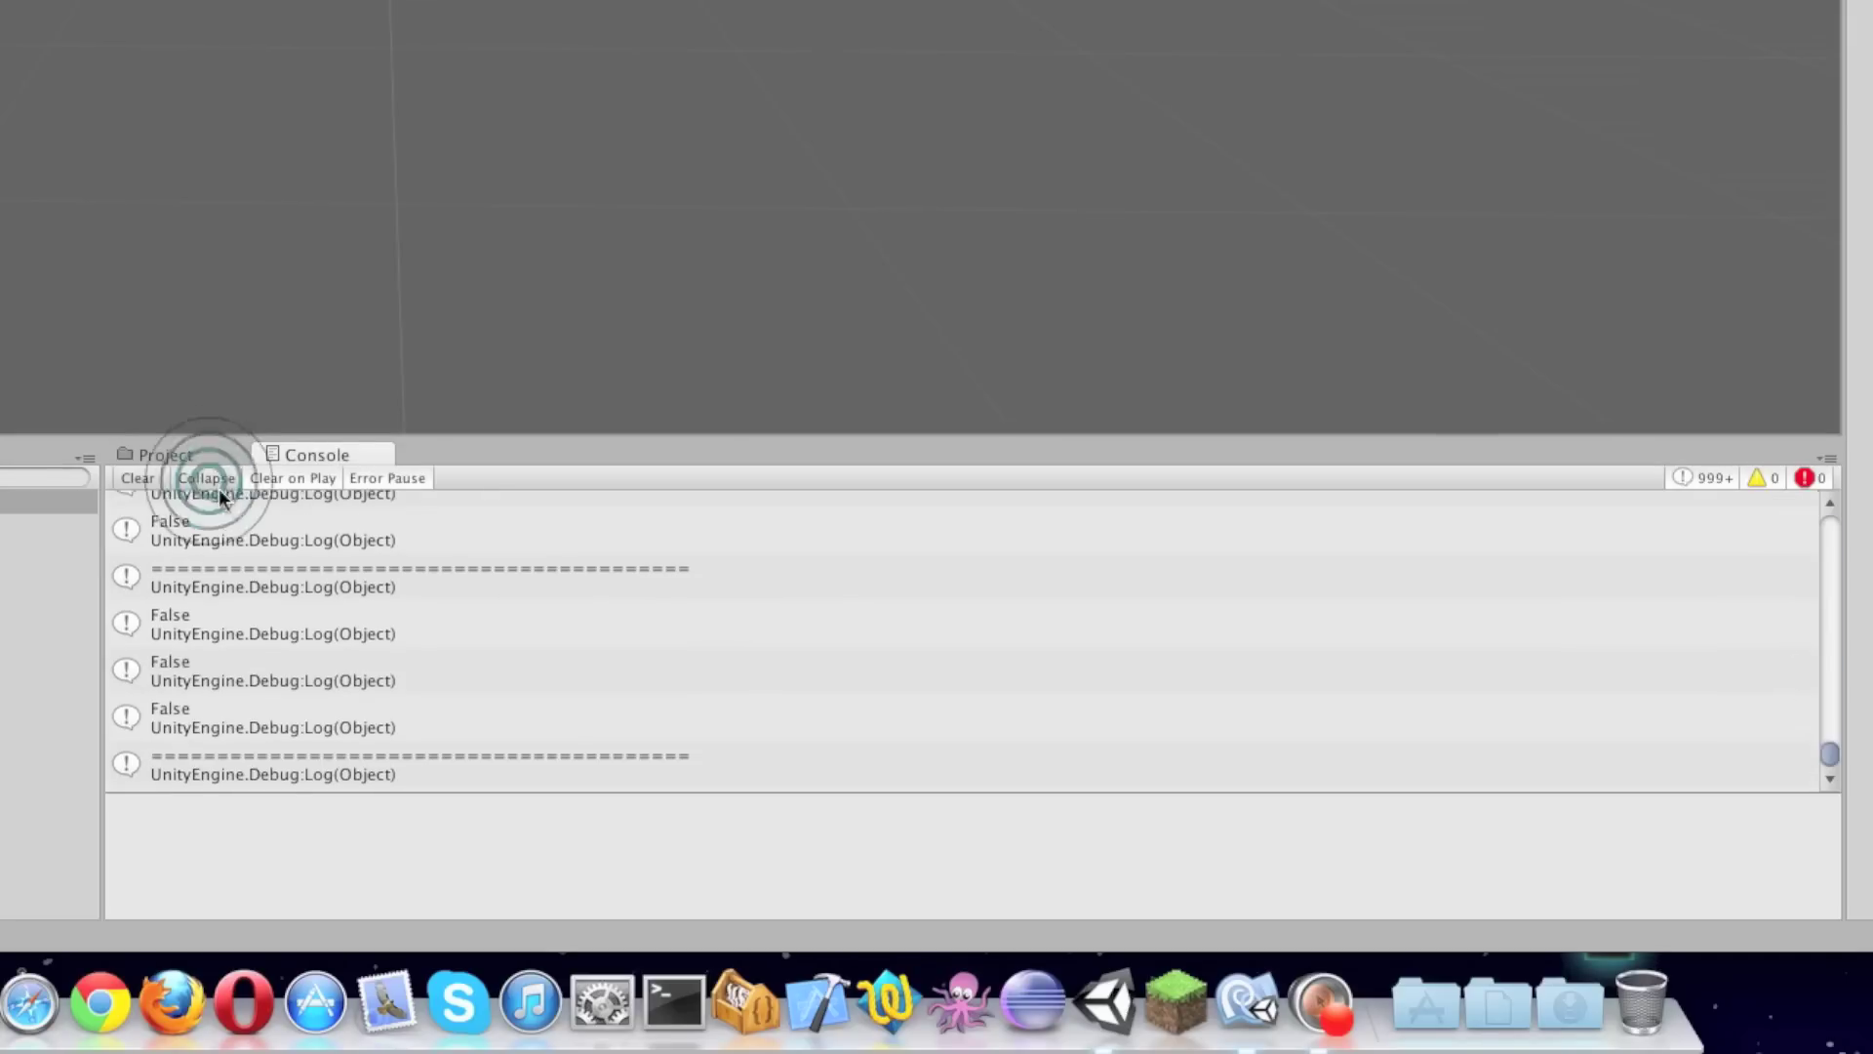
scroll(397, 669, up, 2)
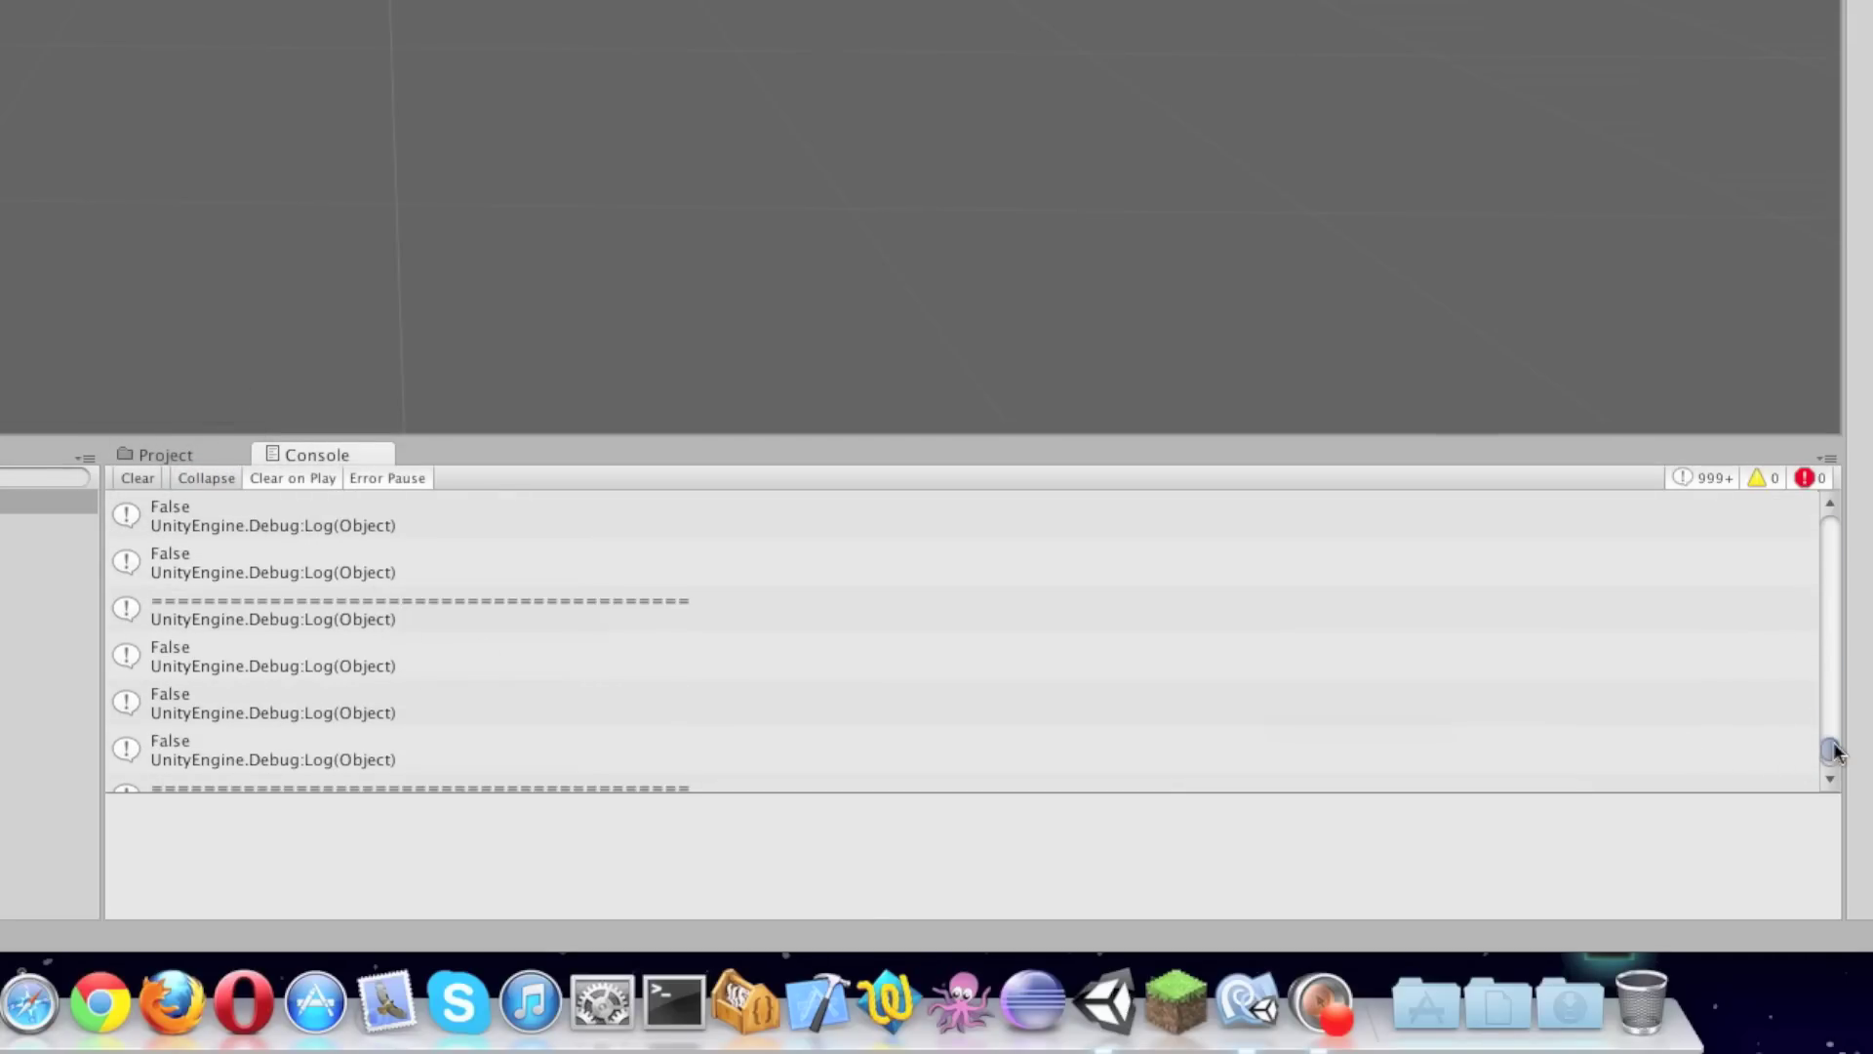
drag(1832, 749, 1777, 518)
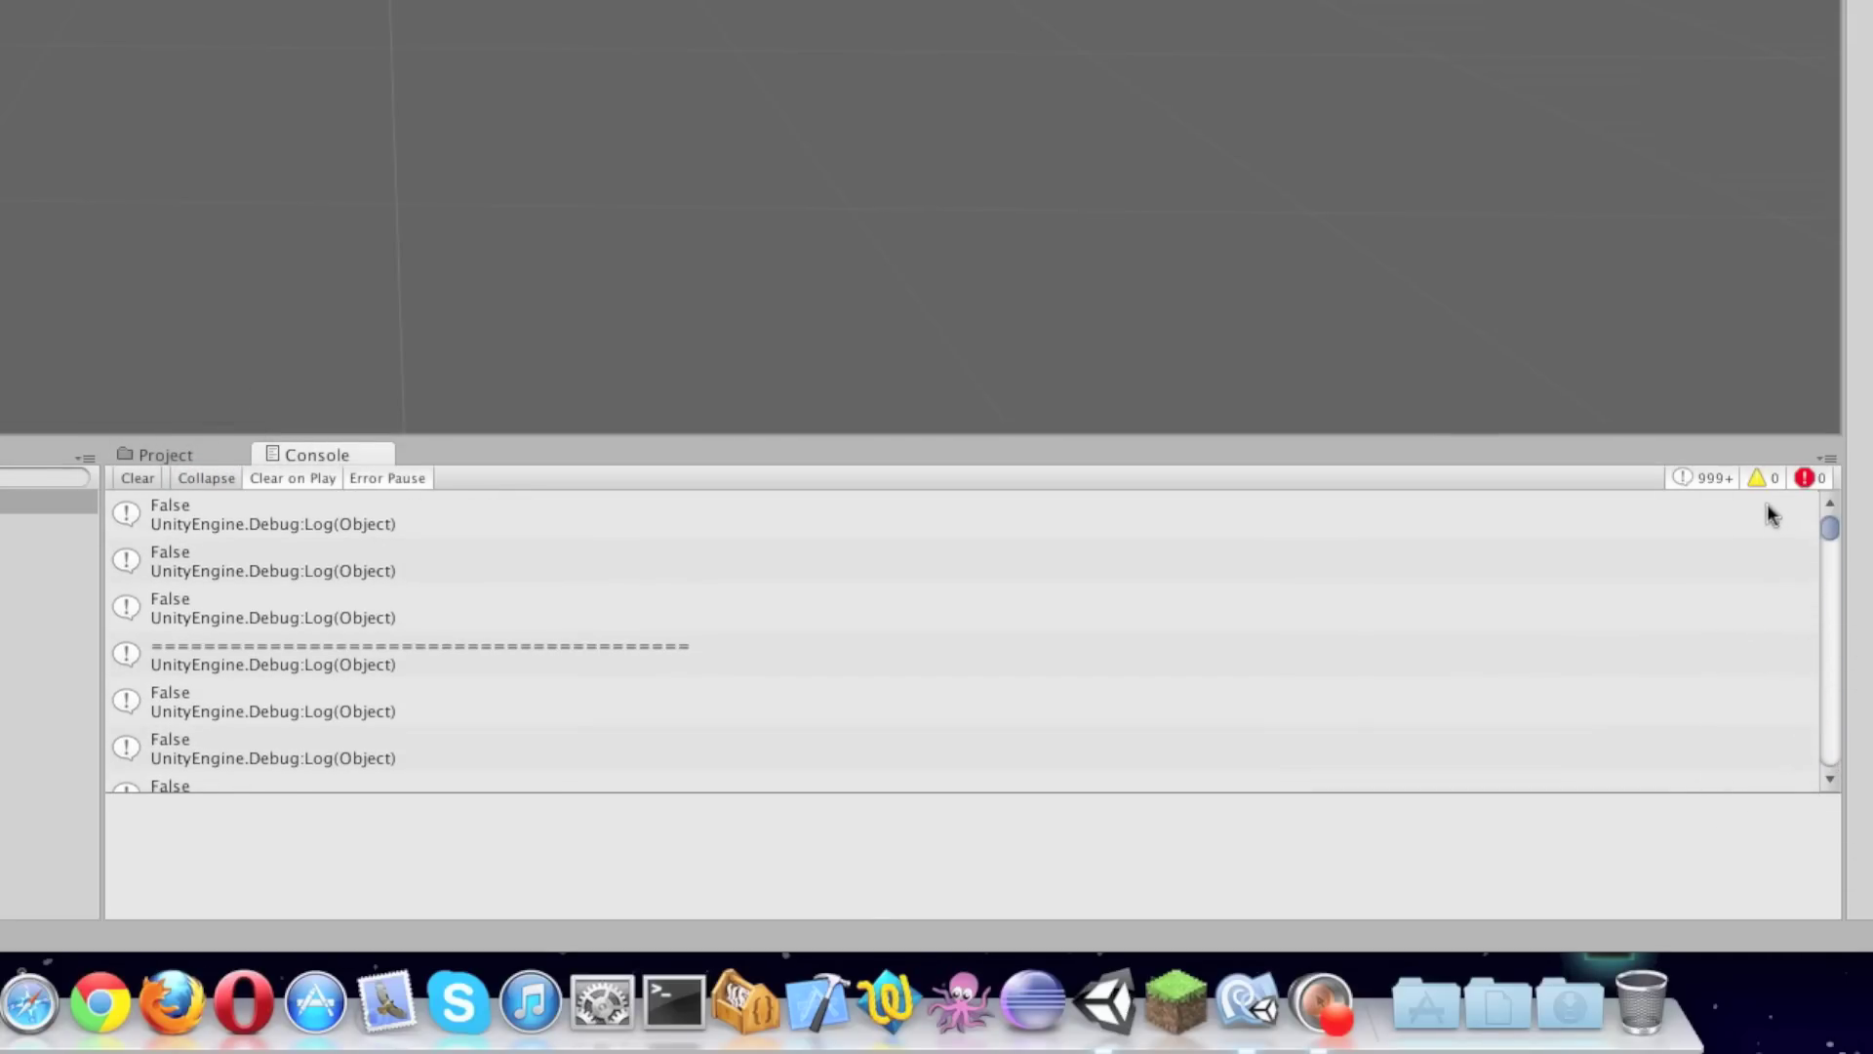
click(587, 522)
click(523, 600)
click(522, 548)
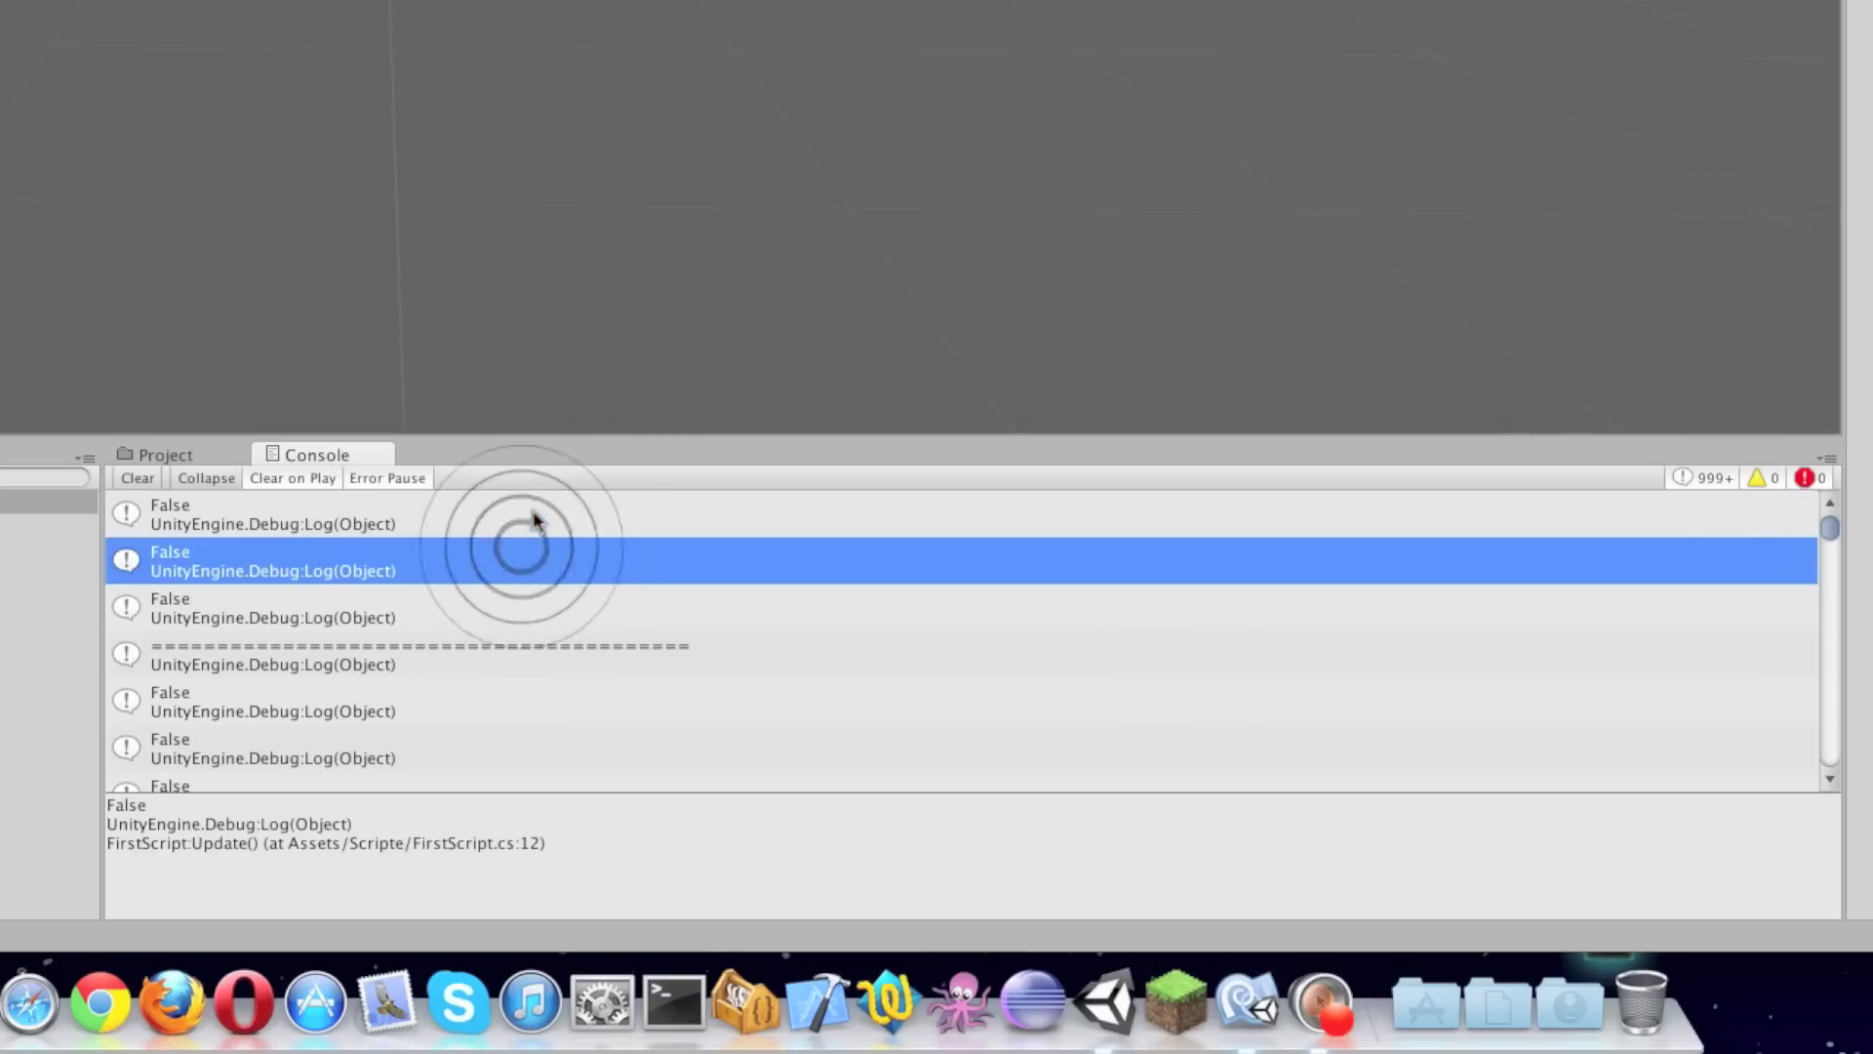
Scroll through the log and inspect stack traces of True and False entries from lines 11 and 13
scroll(612, 600, down, 3)
scroll(613, 597, down, 3)
scroll(571, 621, down, 3)
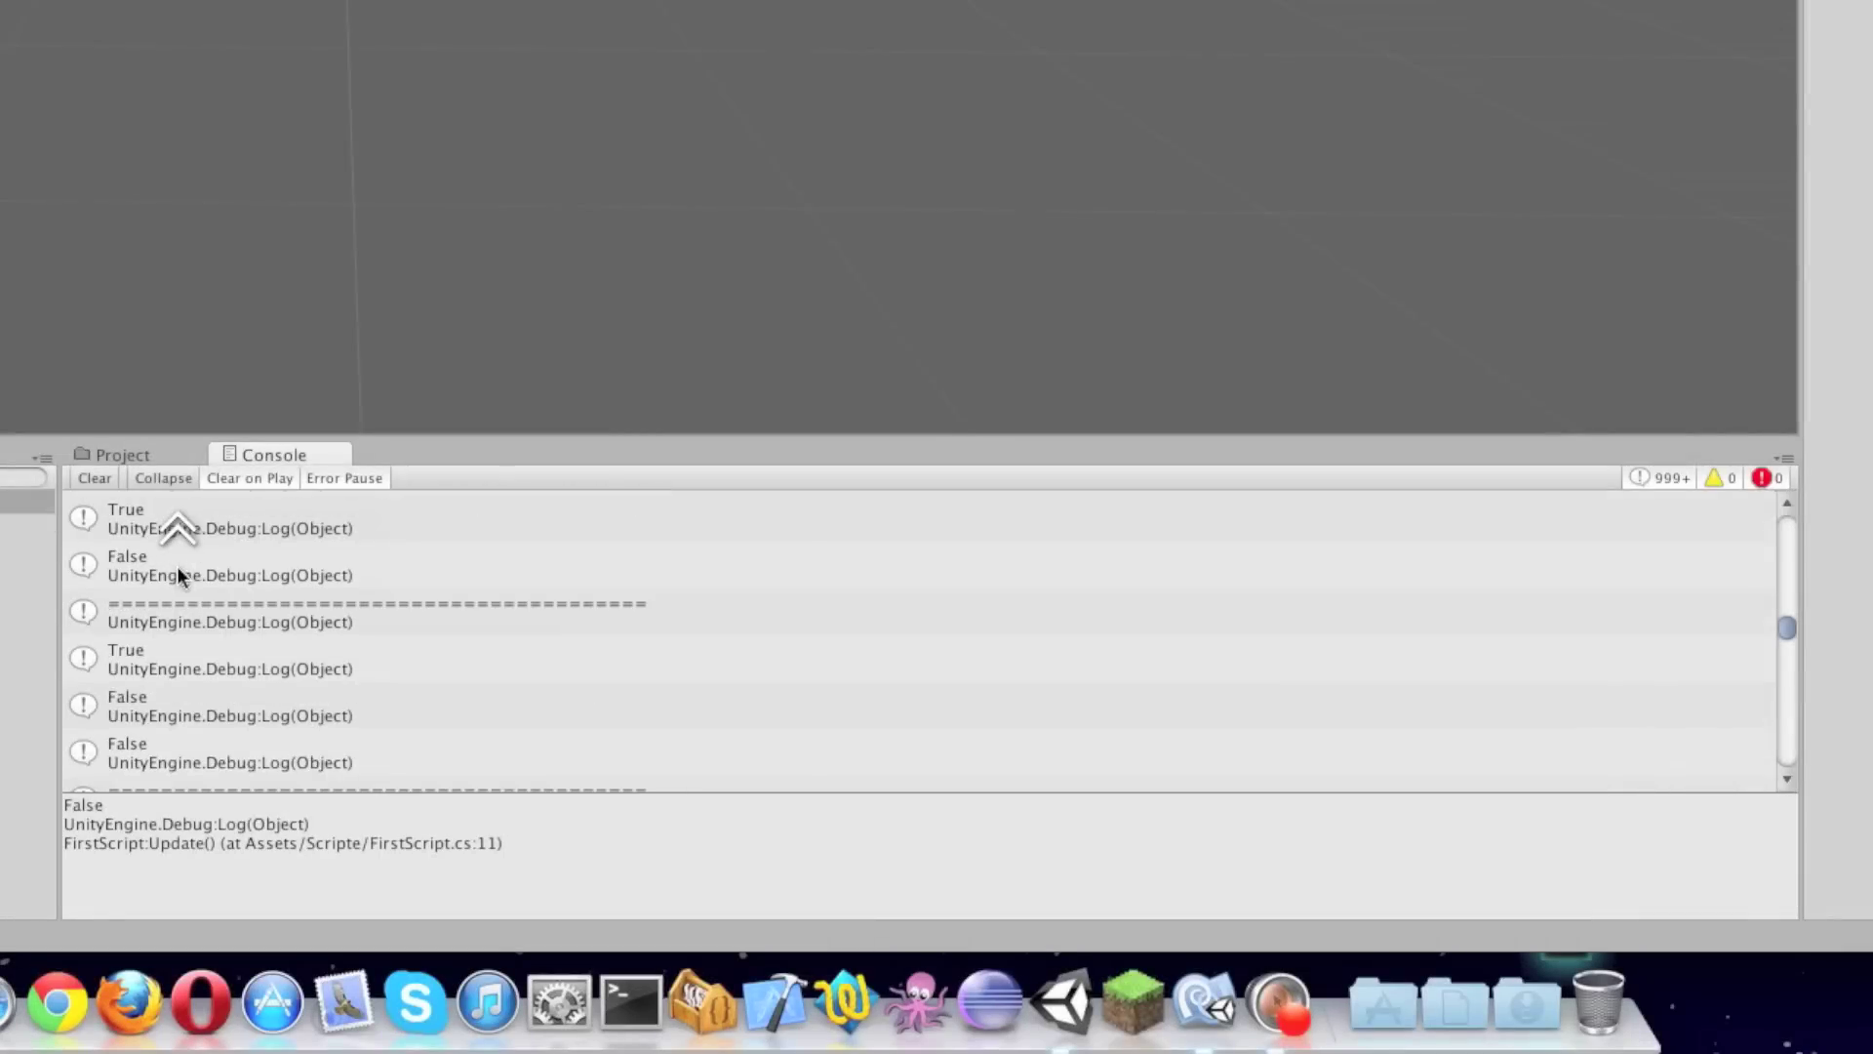
scroll(185, 610, up, 2)
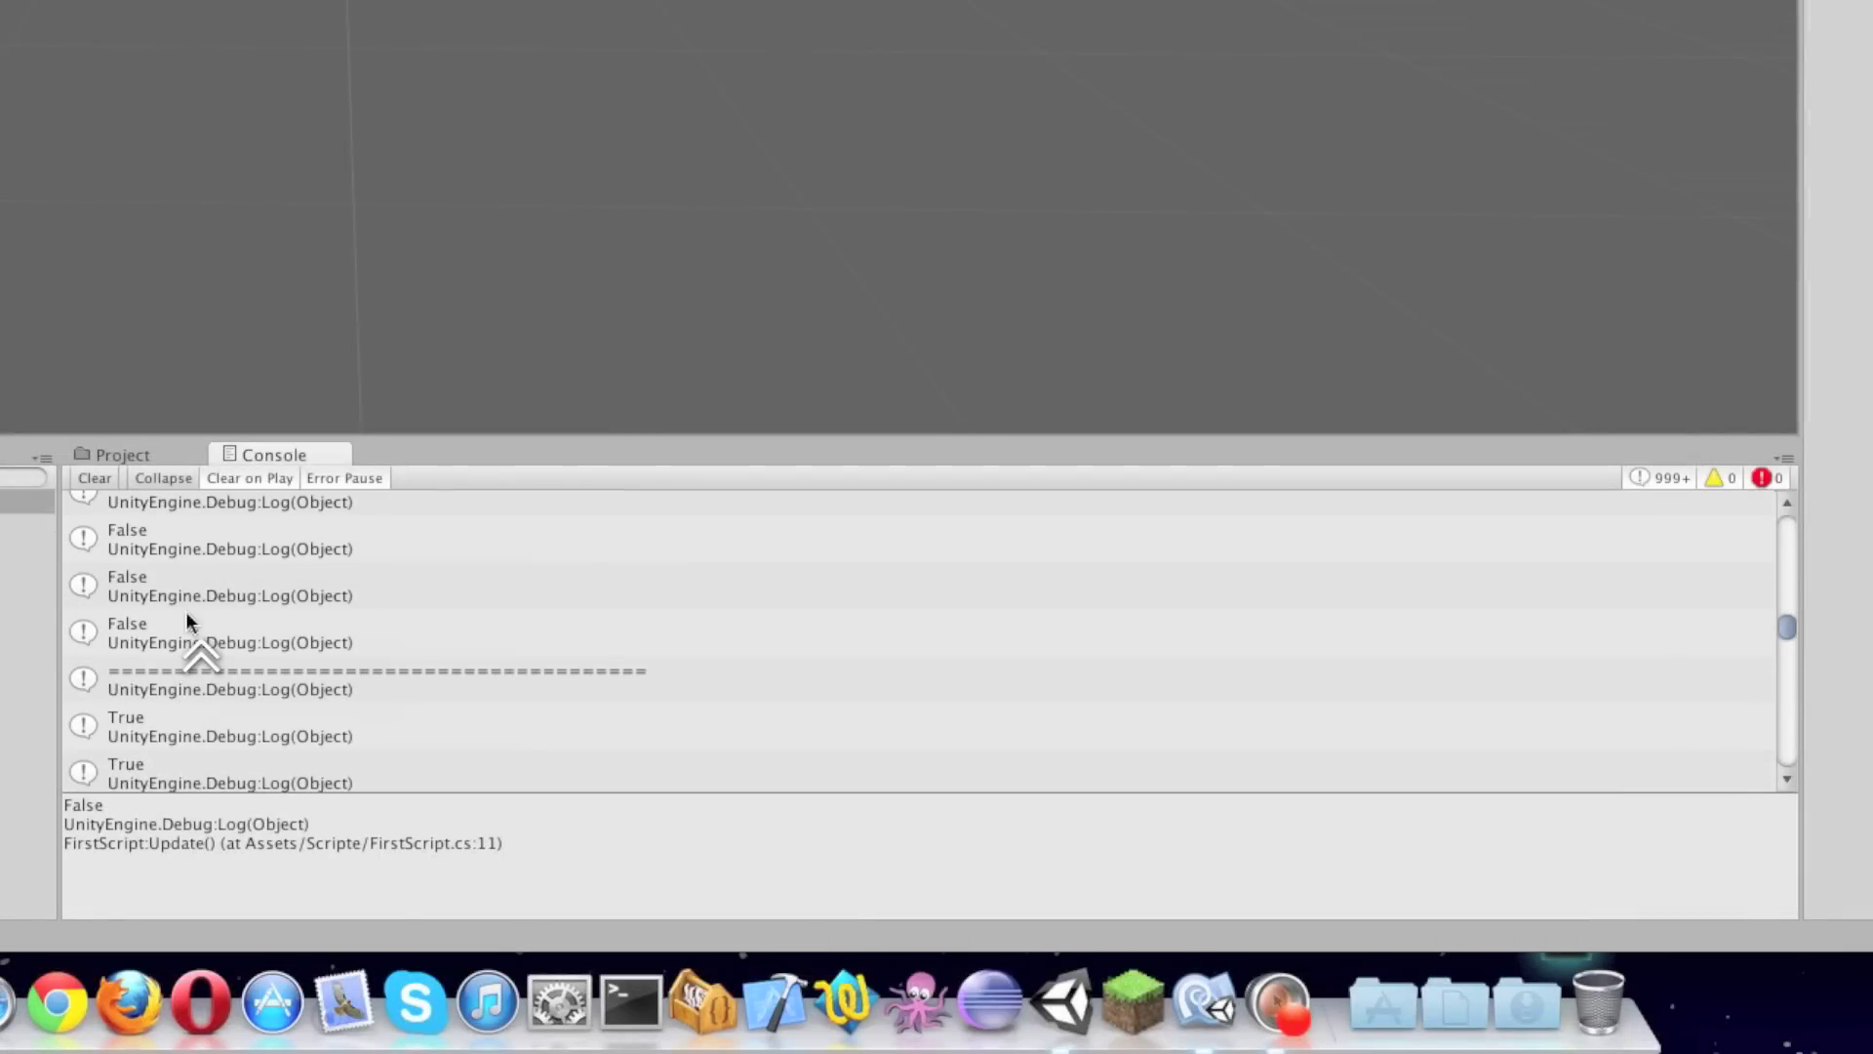
click(179, 602)
click(176, 572)
click(188, 597)
click(196, 665)
click(203, 623)
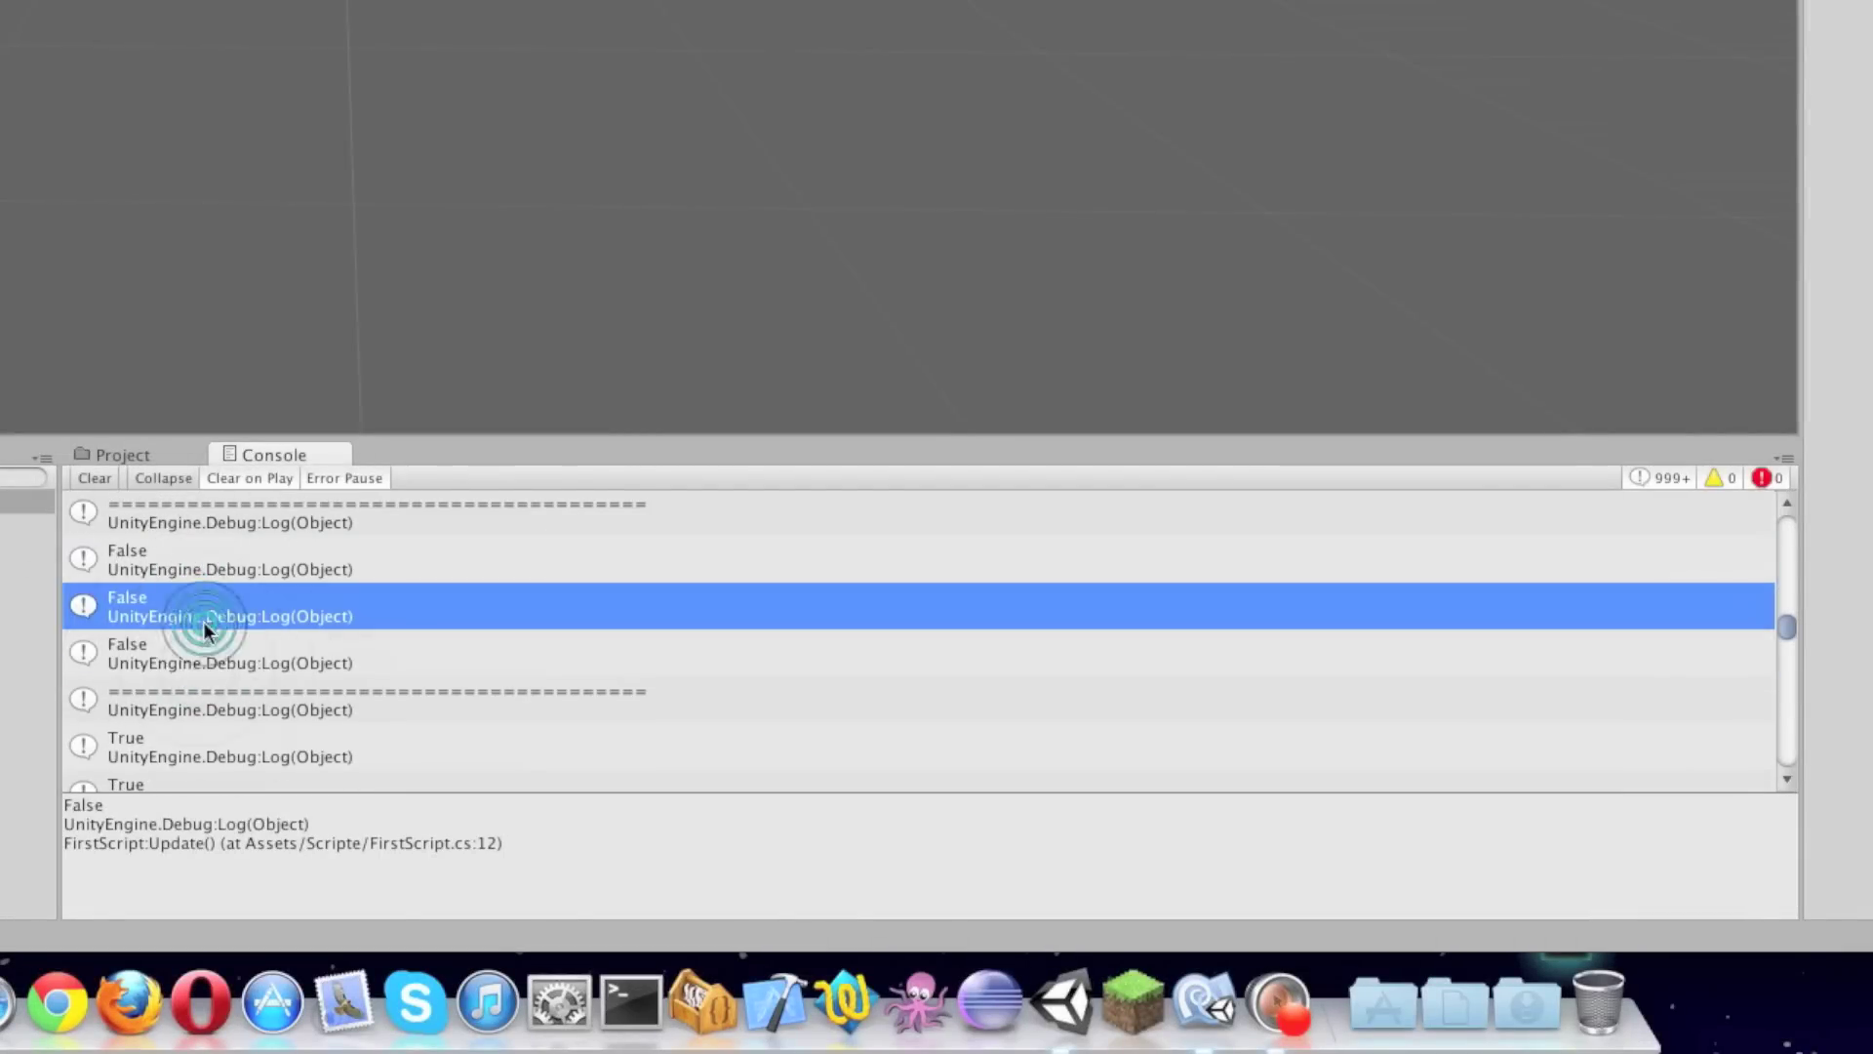
click(209, 733)
scroll(213, 747, down, 1)
scroll(213, 746, down, 3)
click(243, 582)
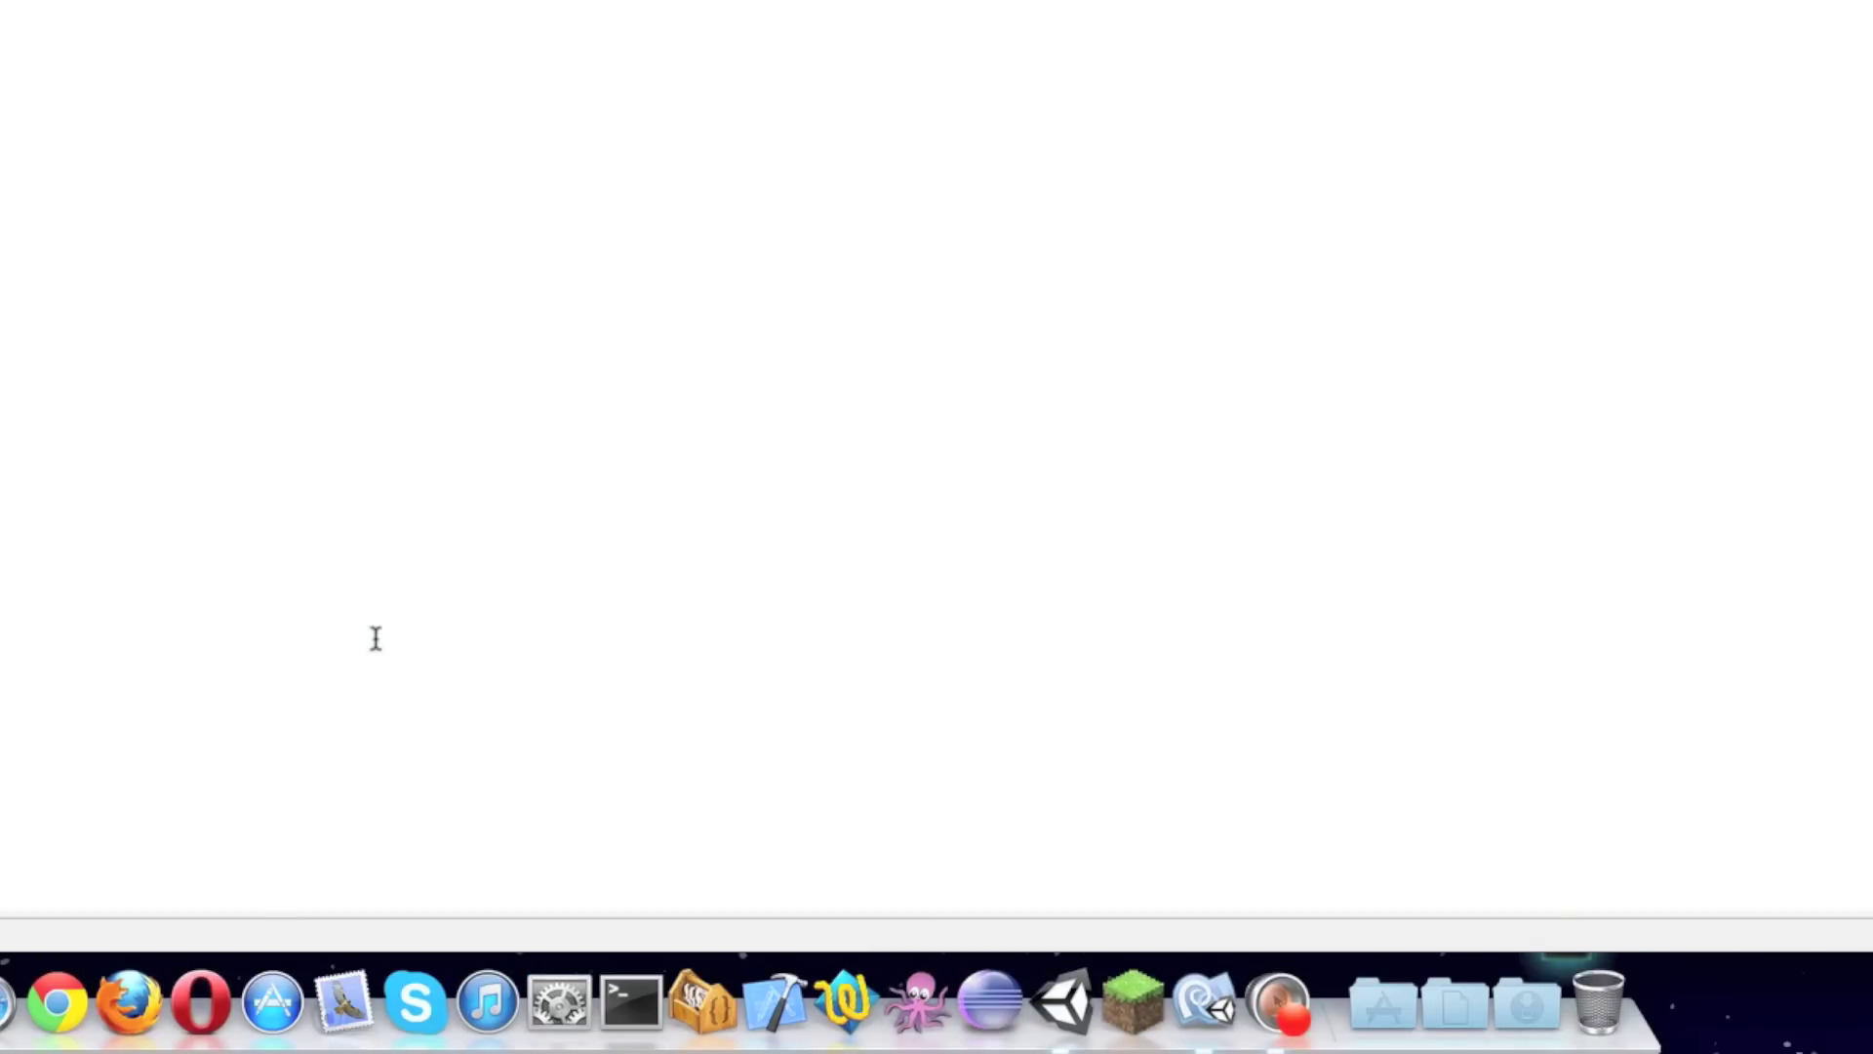
key(super+Tab)
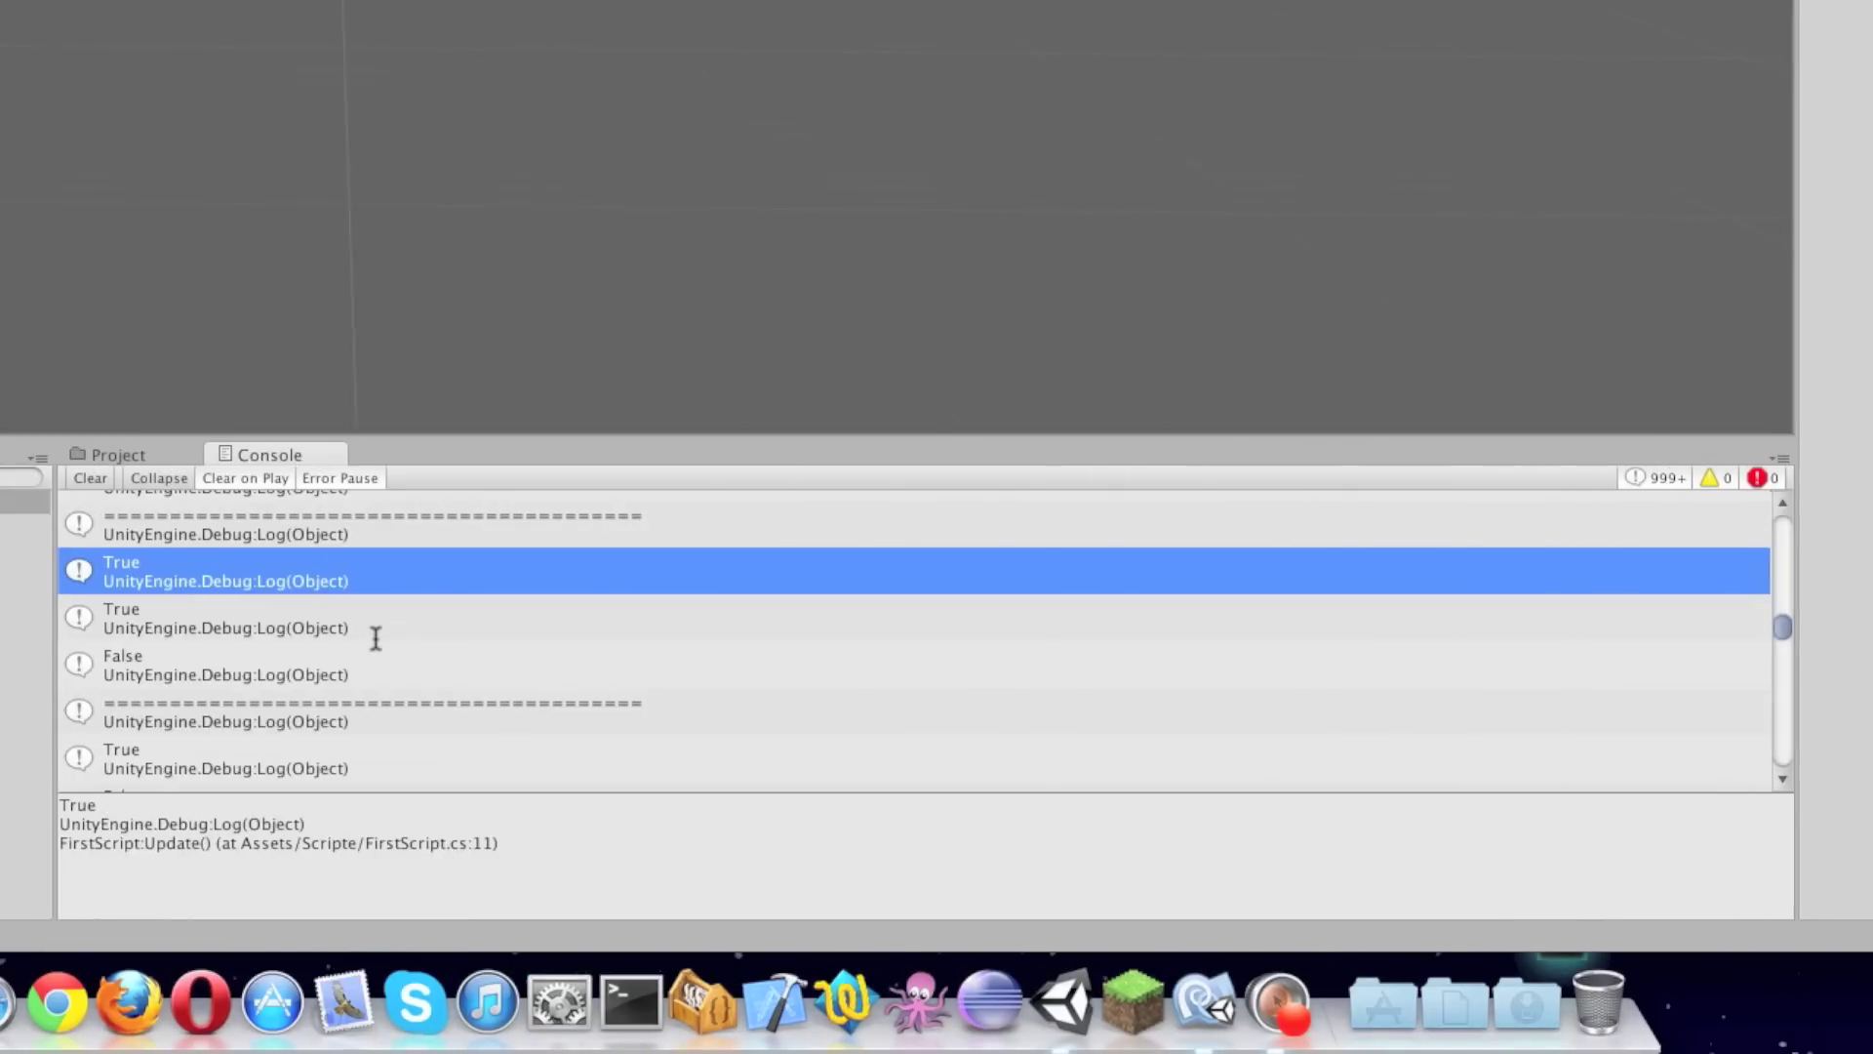
click(361, 623)
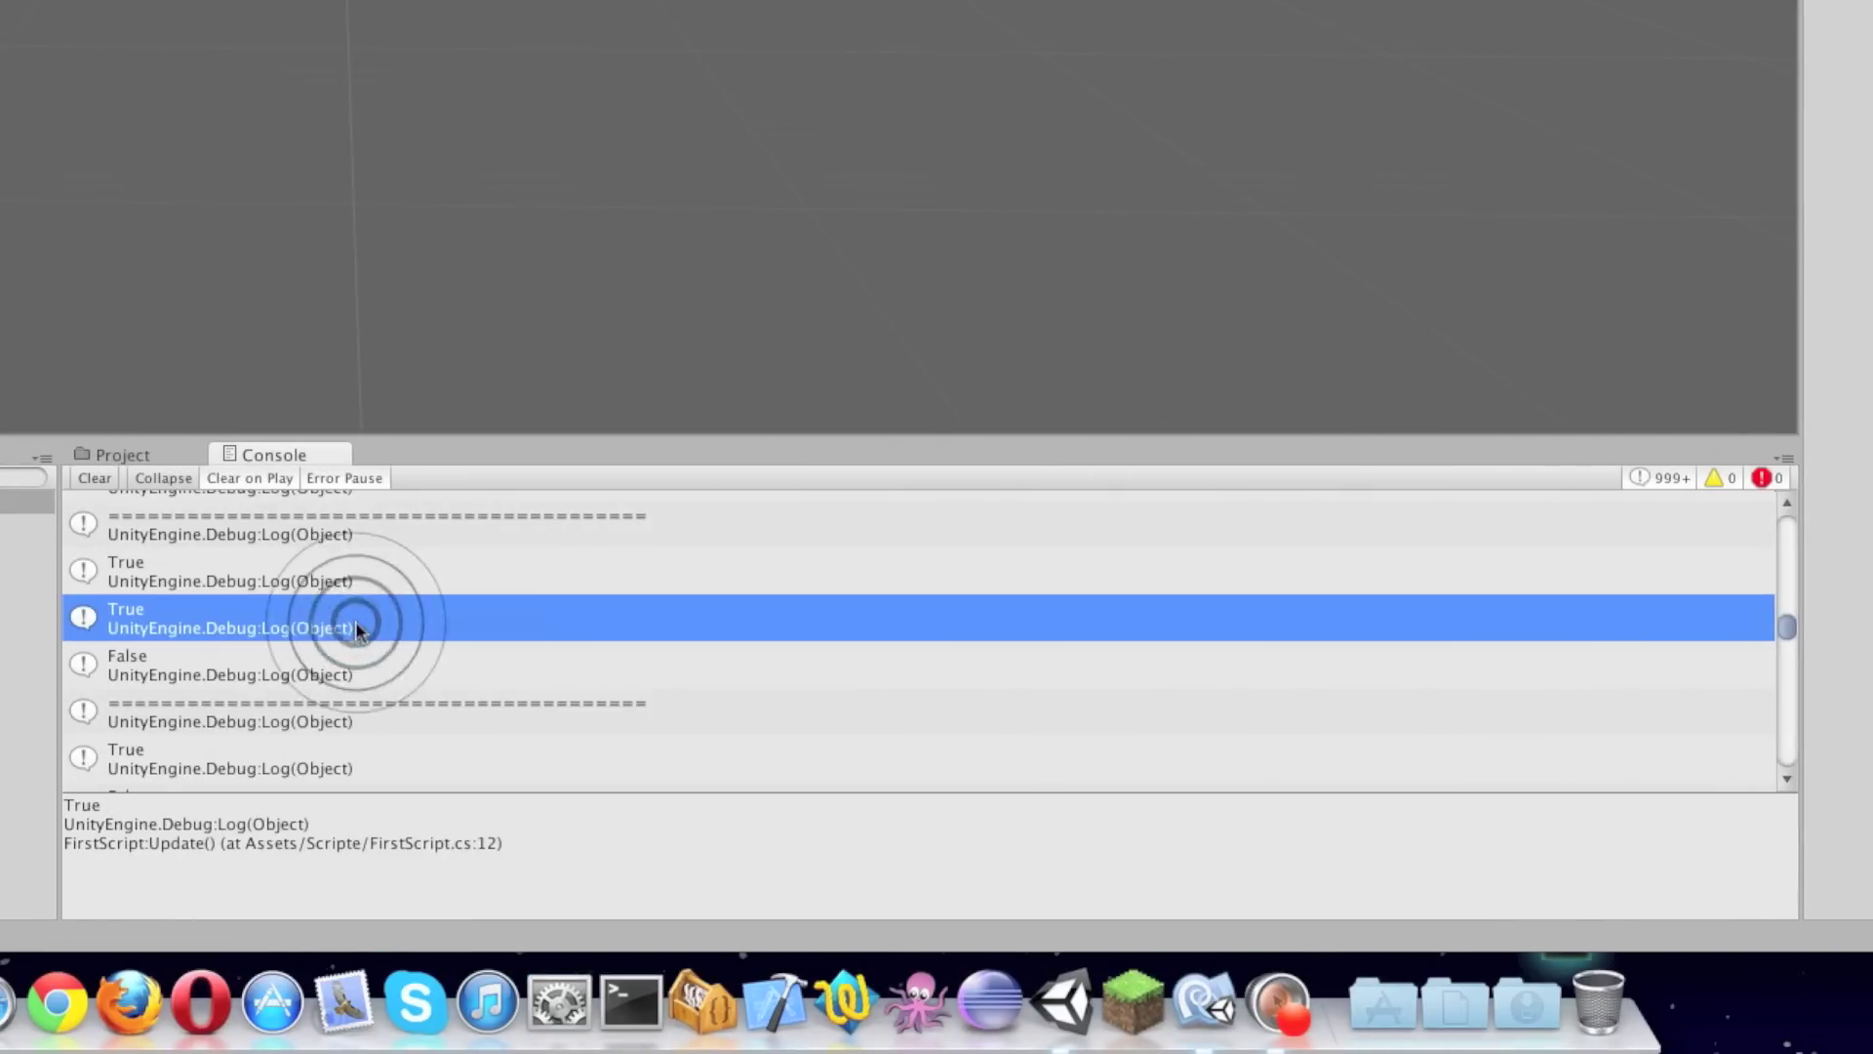
scroll(377, 626, down, 2)
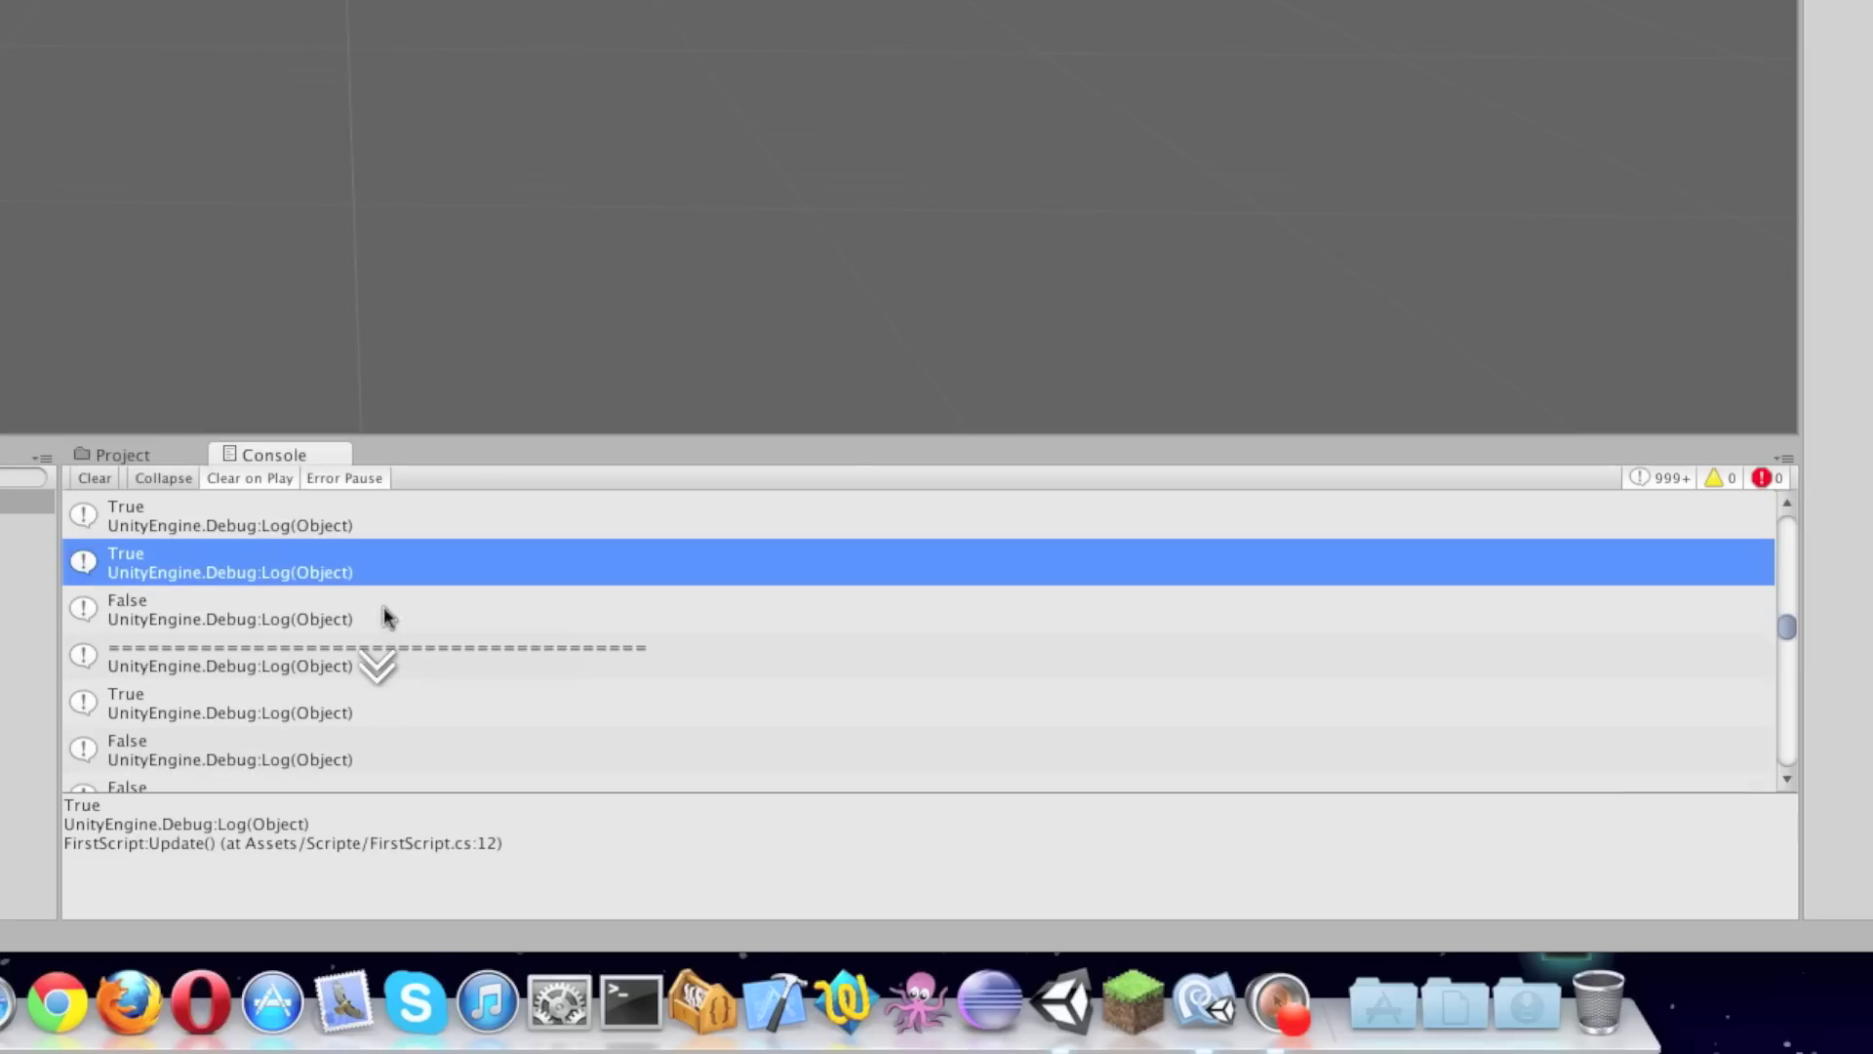
scroll(443, 564, up, 2)
click(231, 584)
click(278, 629)
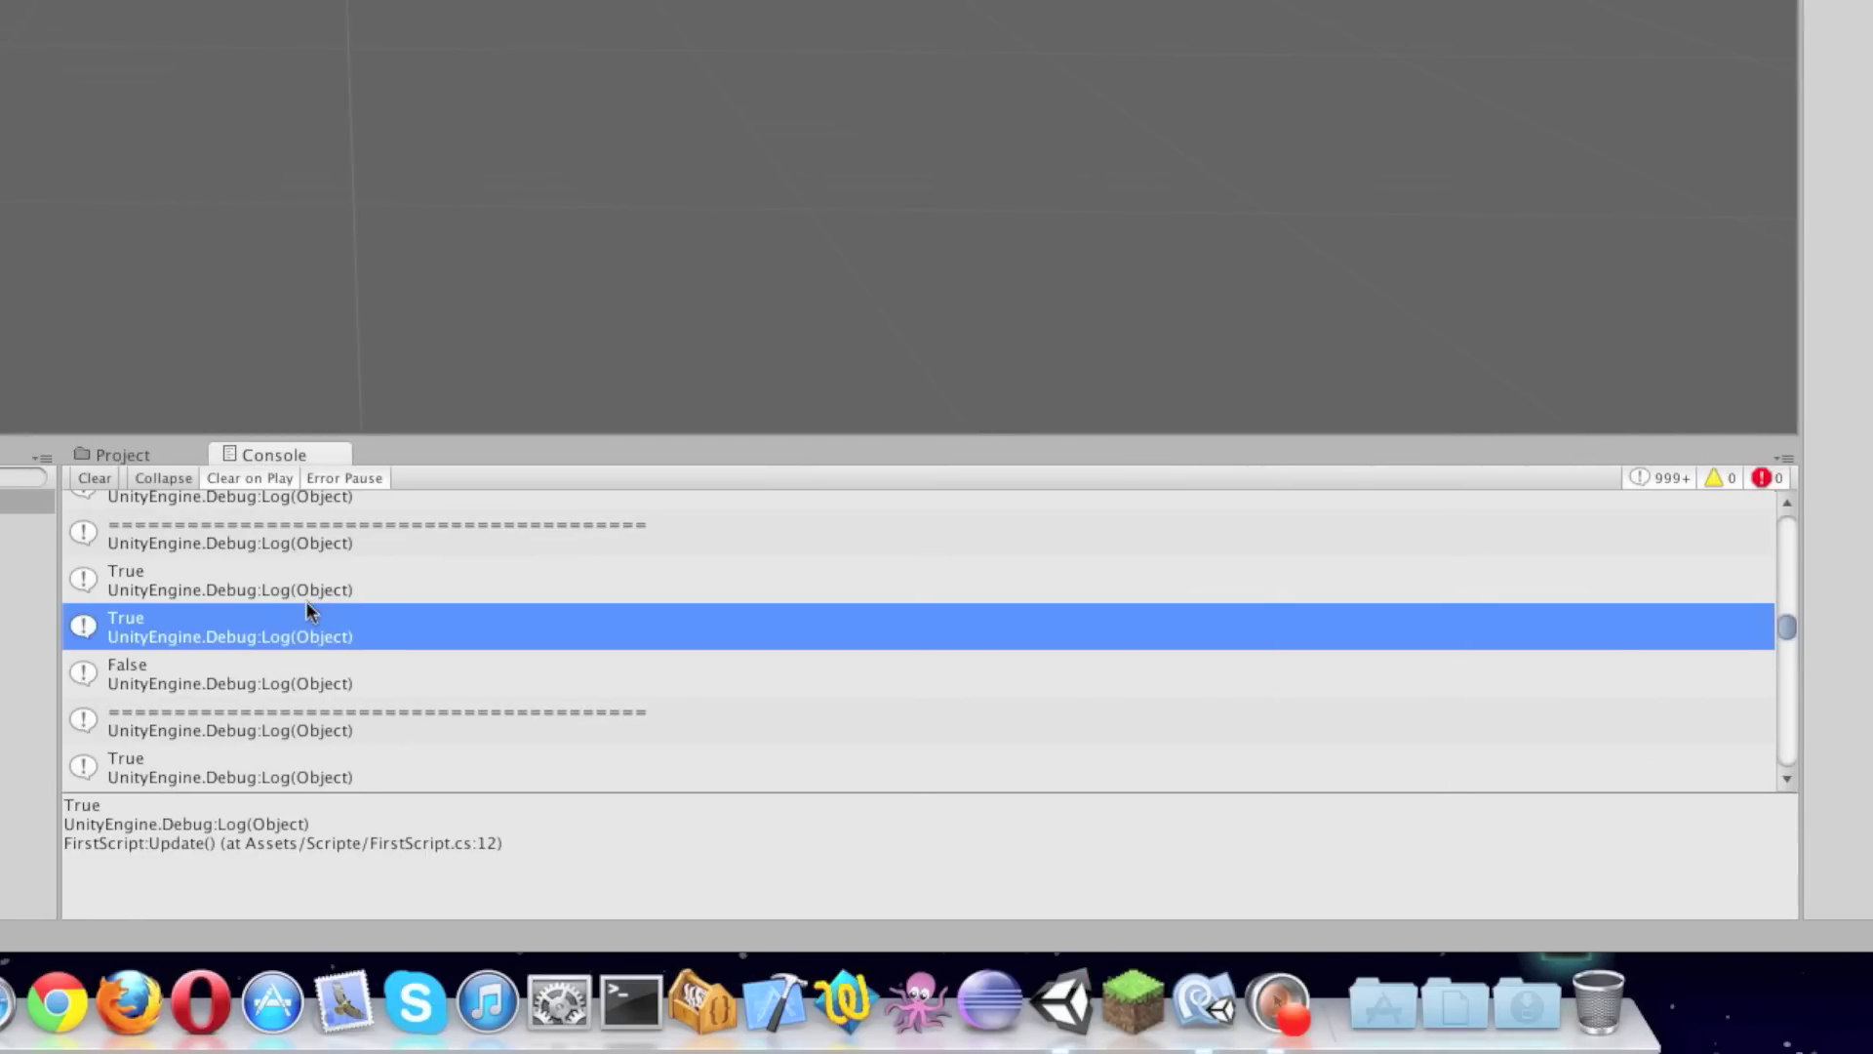
scroll(293, 658, down, 2)
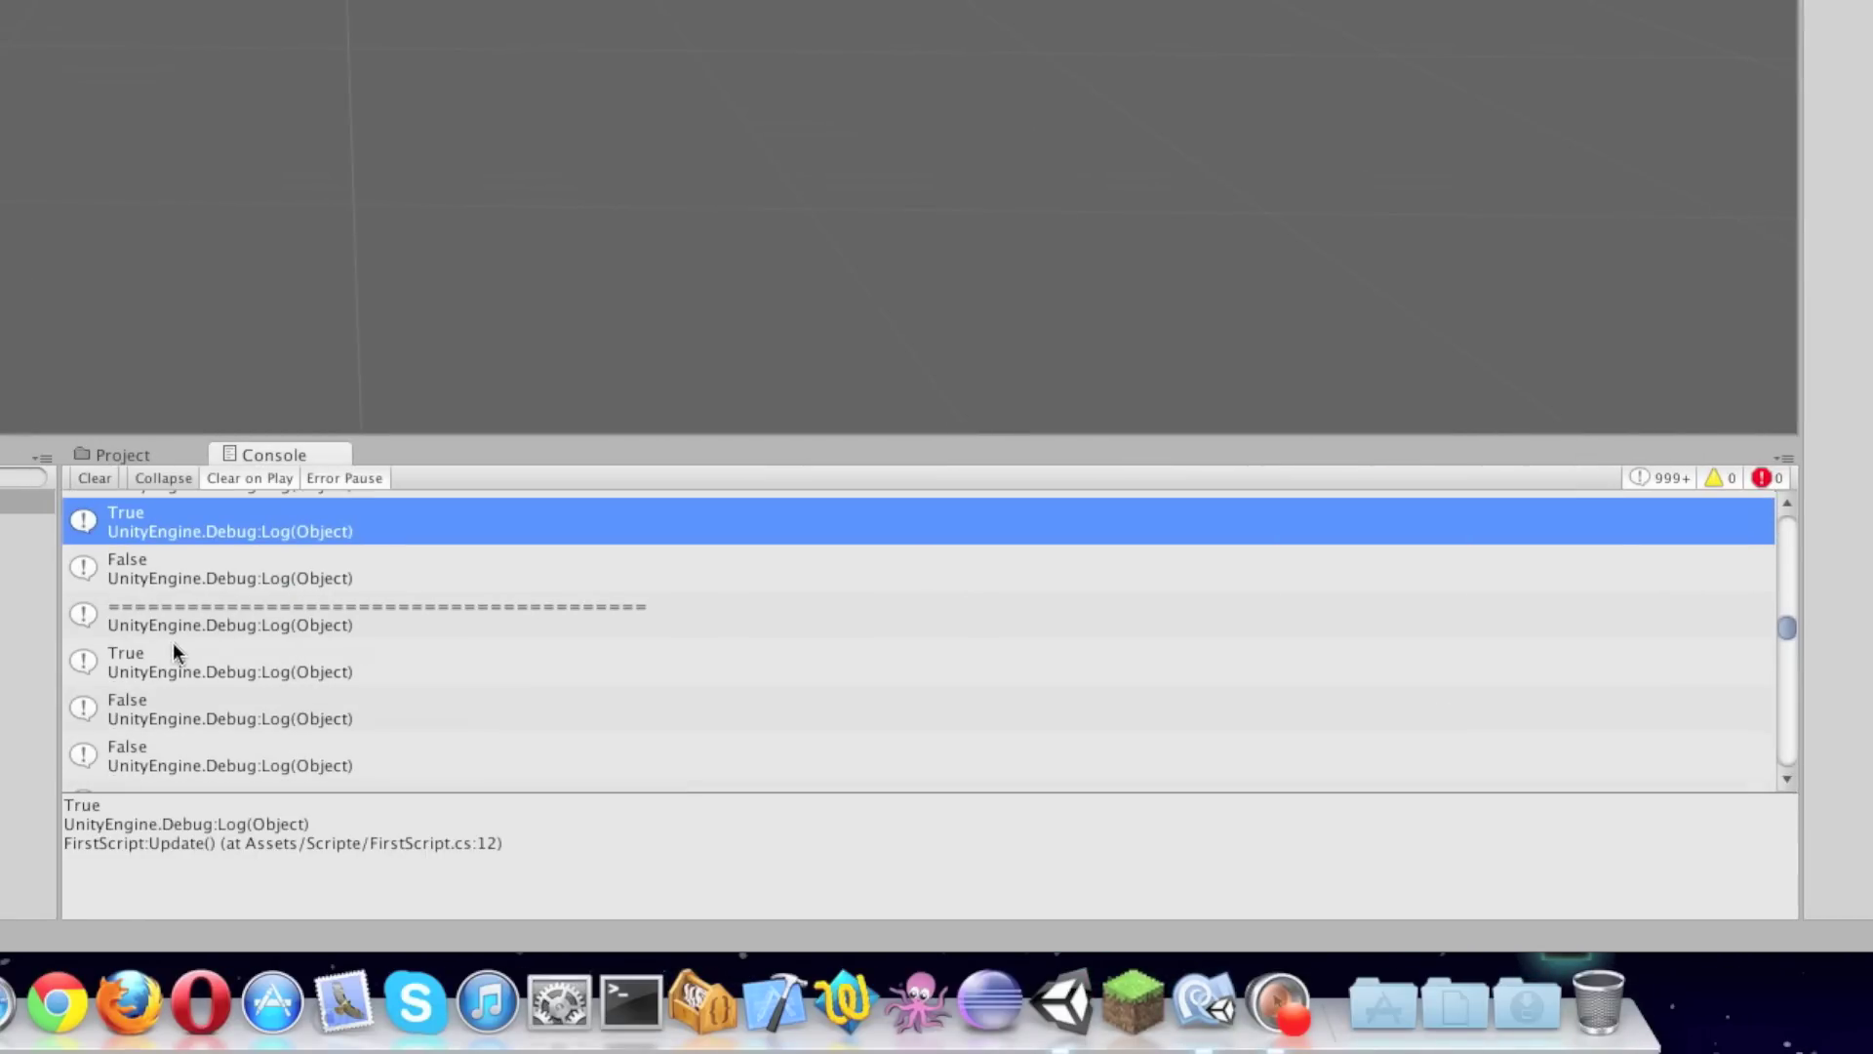
click(239, 665)
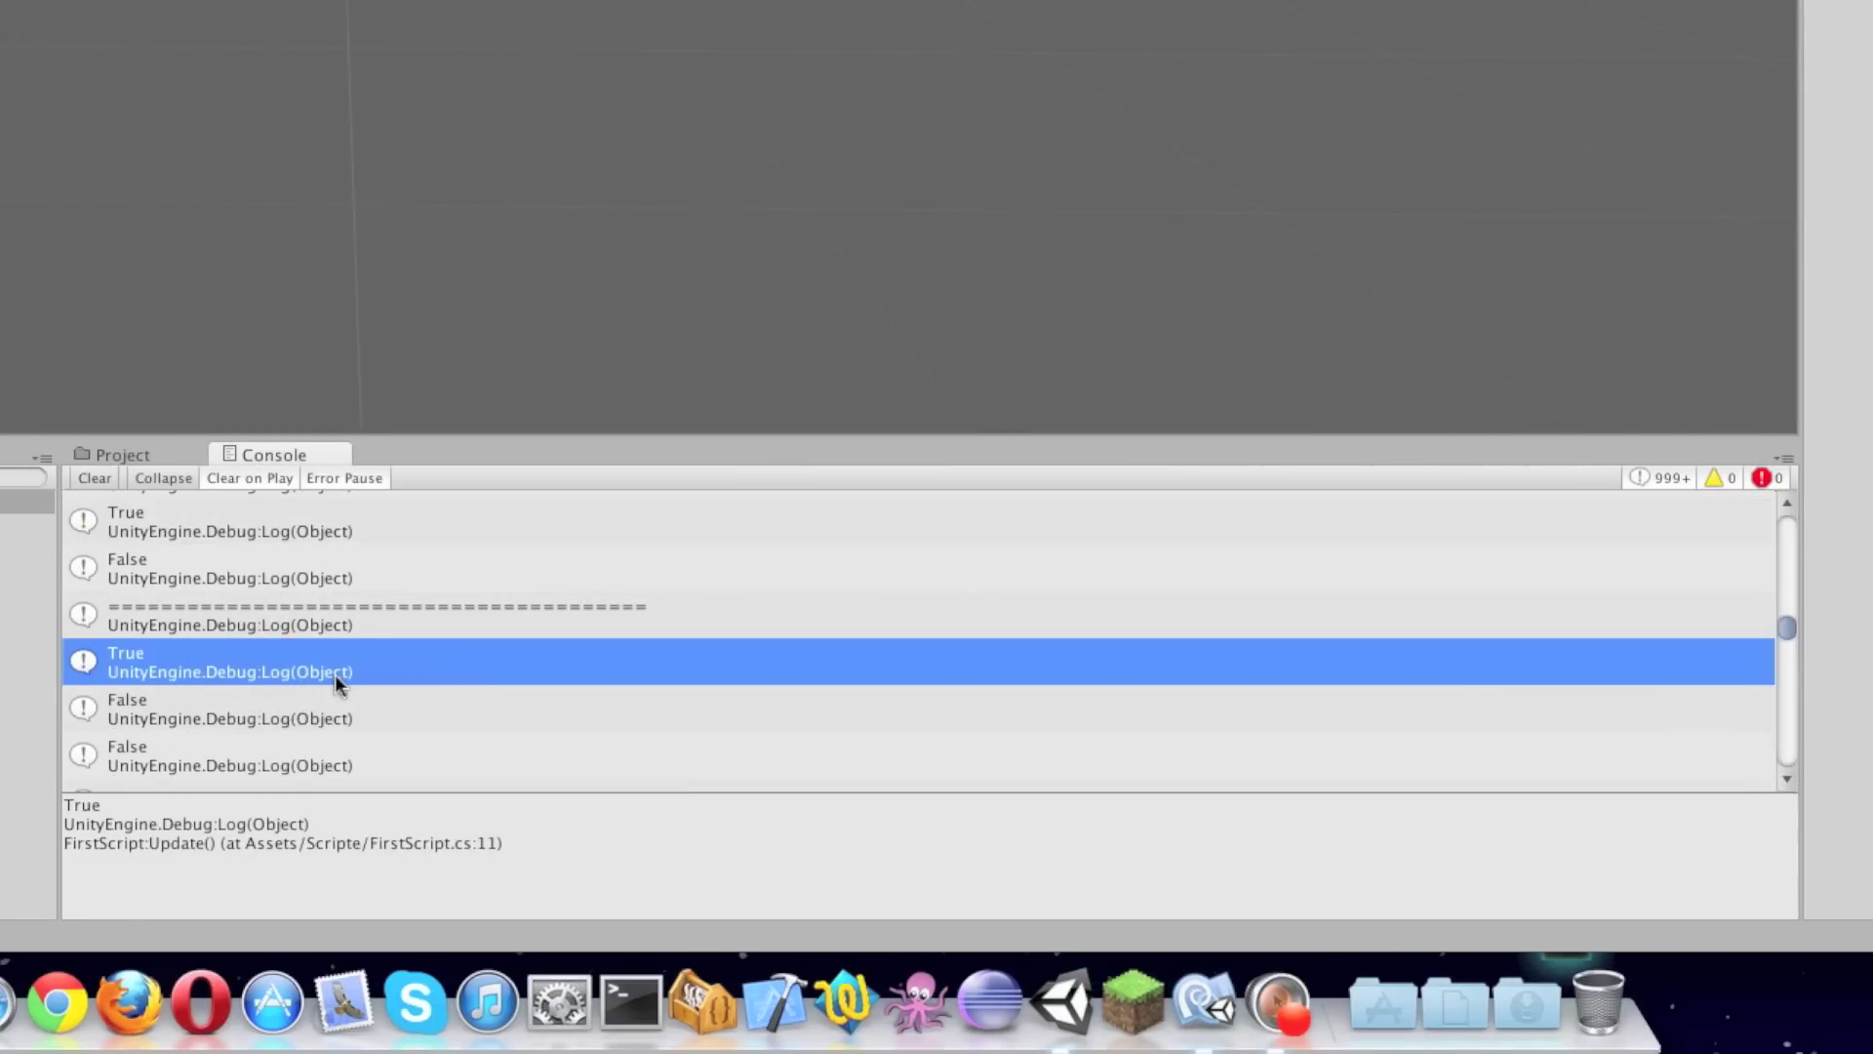
click(320, 704)
Scroll through the Console's repeating True/False logs and select a True entry from line 11
scroll(277, 727, down, 3)
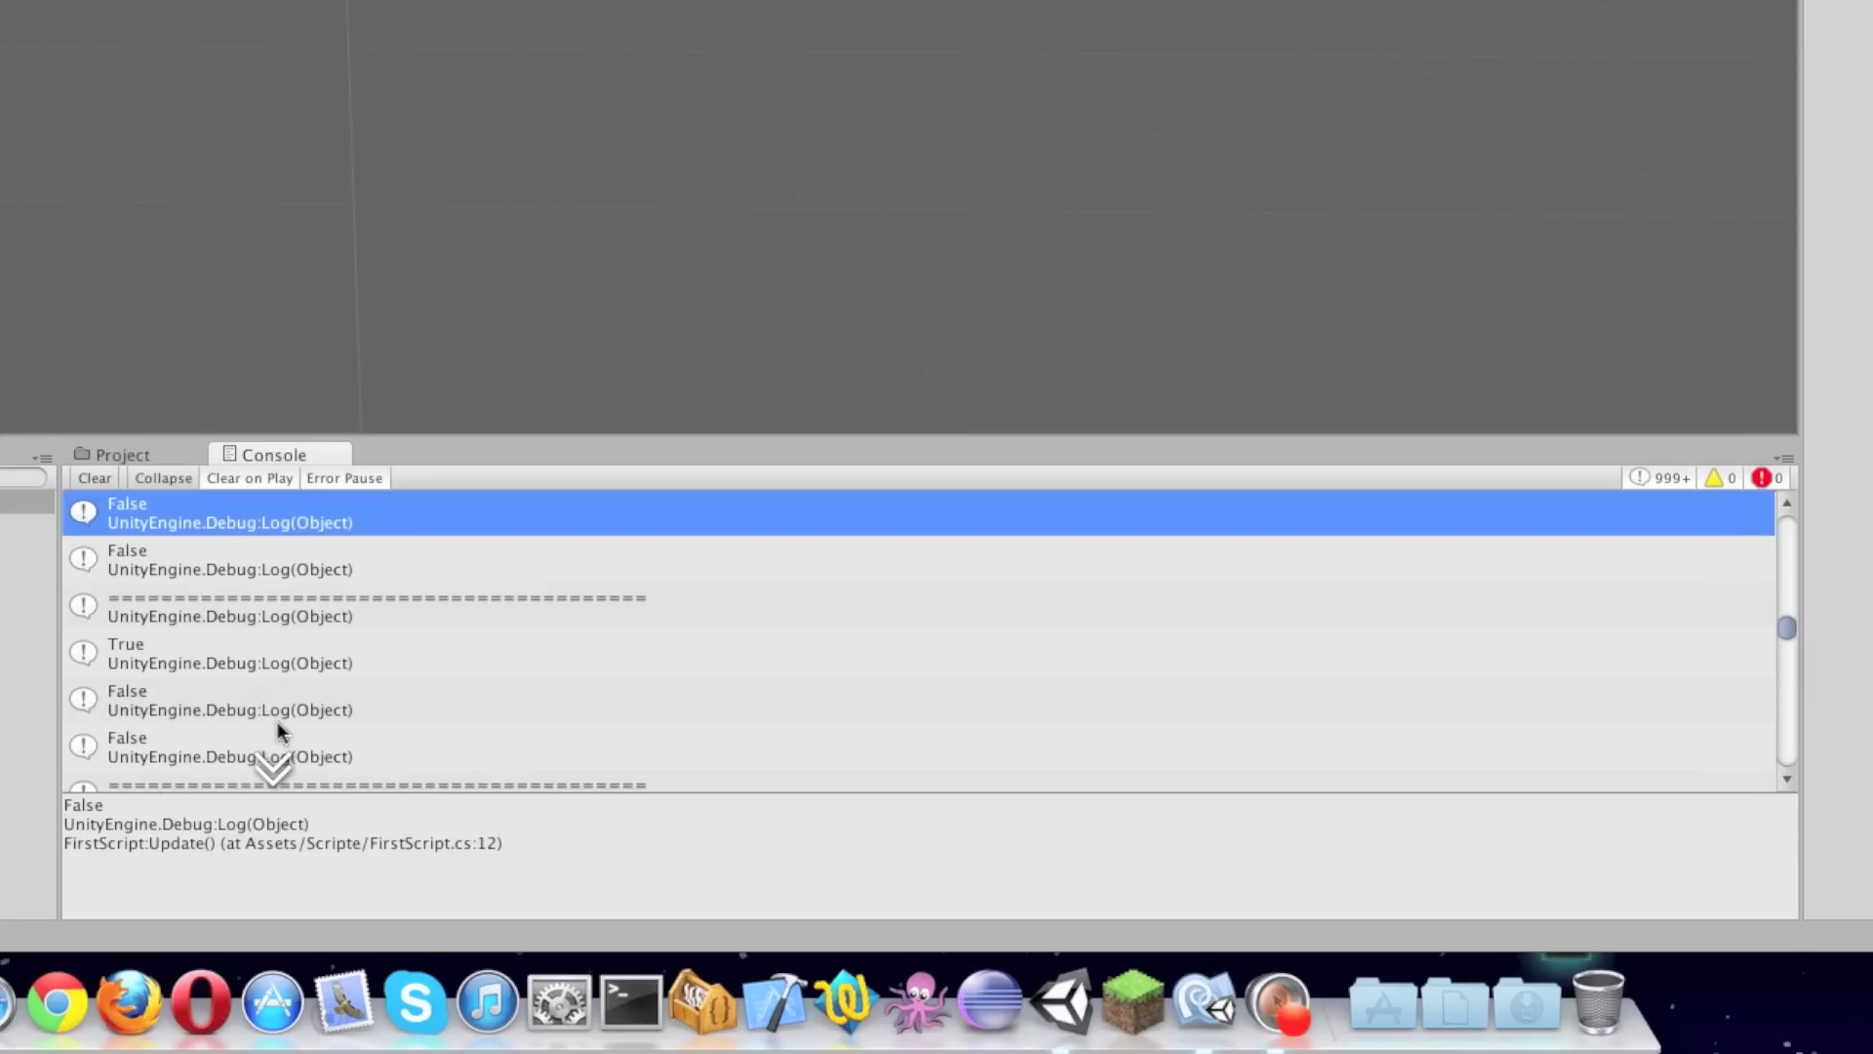
scroll(331, 727, down, 1)
scroll(346, 727, down, 2)
scroll(337, 697, down, 1)
scroll(326, 686, down, 1)
scroll(339, 683, down, 1)
scroll(356, 695, down, 2)
scroll(375, 722, down, 1)
scroll(380, 728, down, 1)
scroll(386, 732, down, 2)
scroll(373, 730, down, 1)
scroll(359, 724, down, 2)
scroll(347, 725, down, 2)
scroll(347, 728, down, 1)
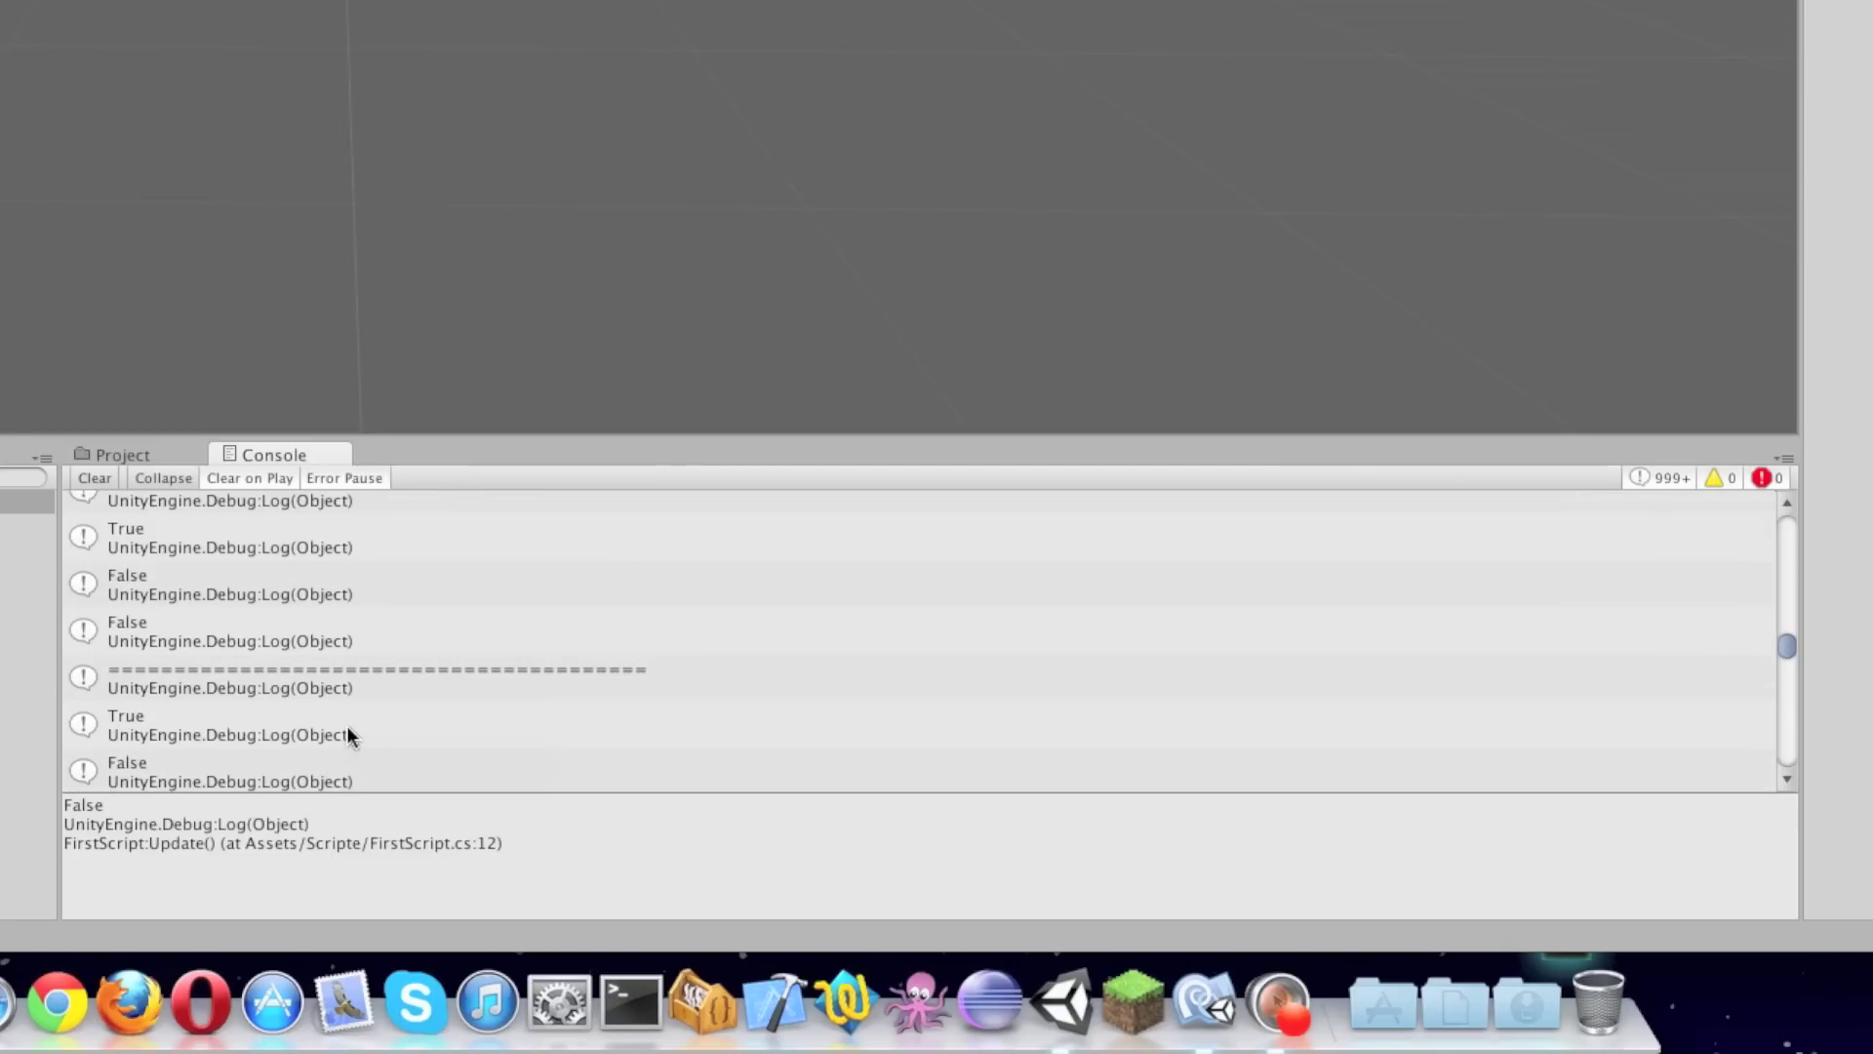
scroll(347, 728, down, 2)
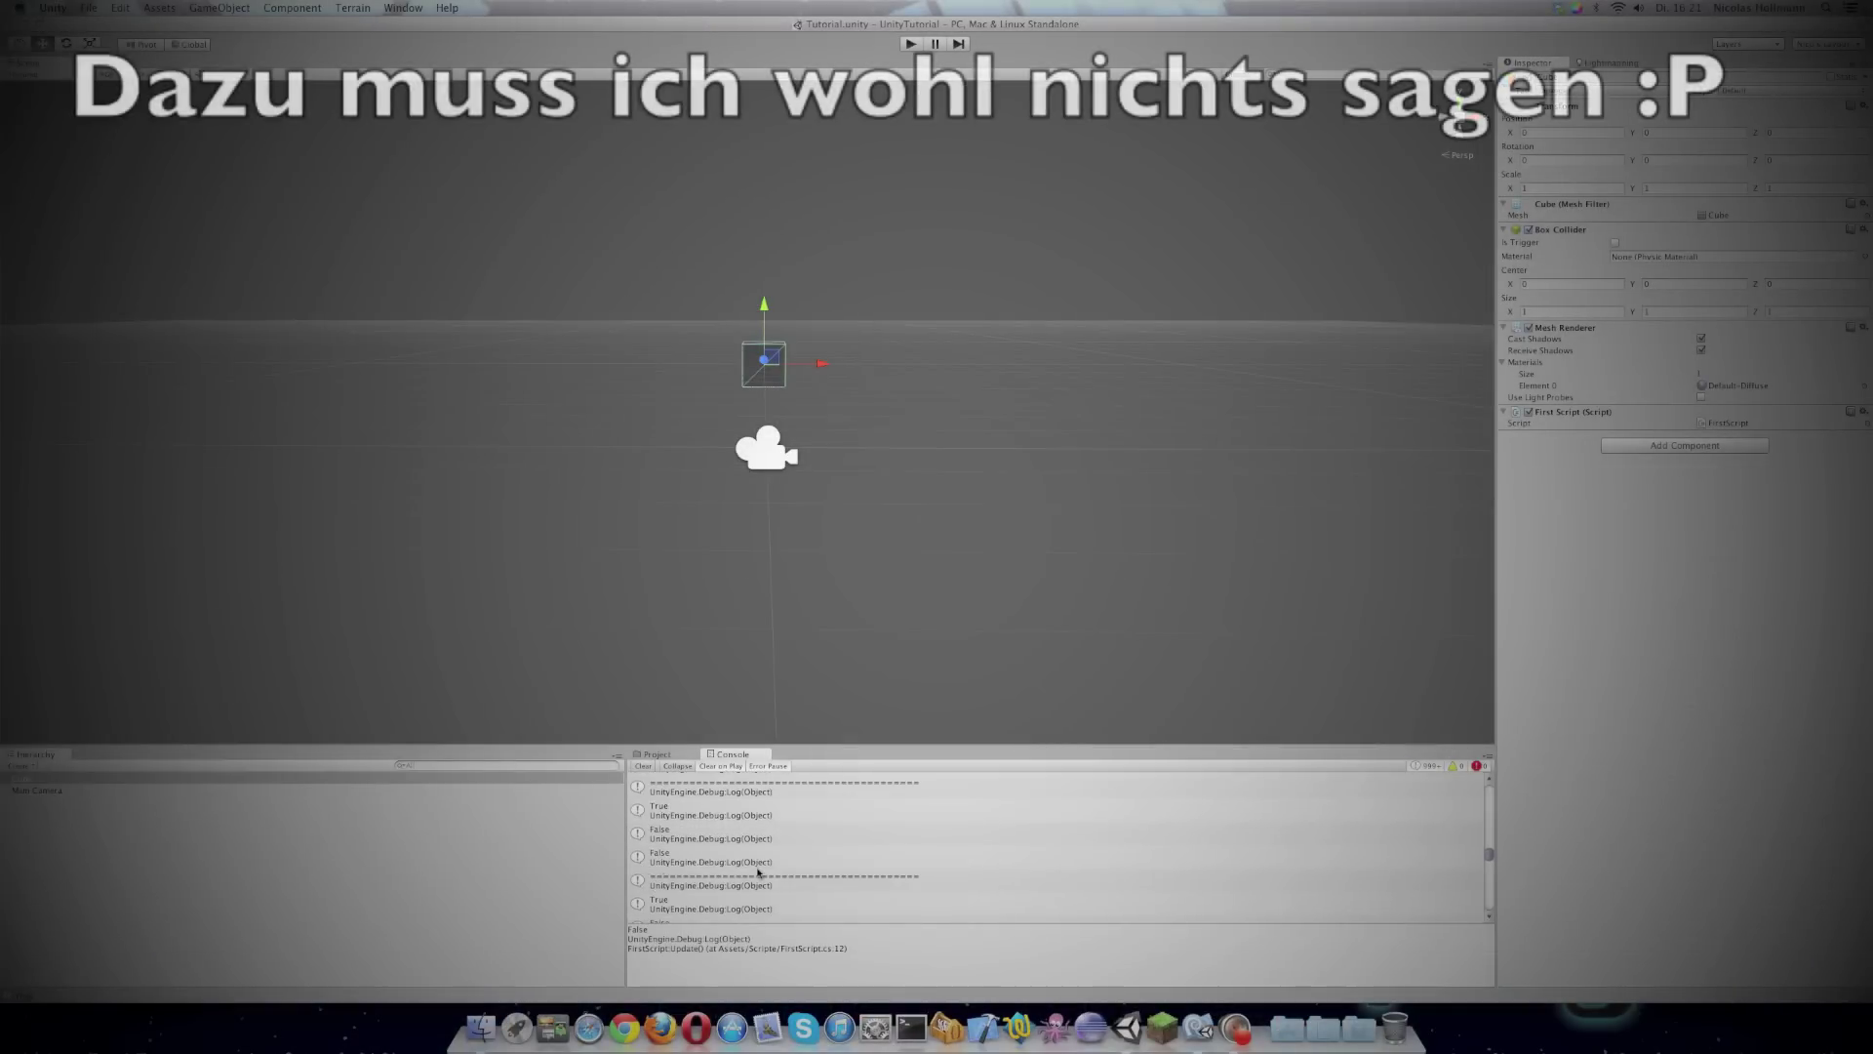
scroll(347, 726, down, 1)
scroll(348, 726, down, 1)
drag(1487, 863, 1488, 913)
scroll(1085, 853, up, 1)
scroll(1064, 841, up, 2)
scroll(1037, 832, up, 2)
scroll(1034, 829, up, 1)
scroll(798, 845, up, 2)
scroll(824, 849, up, 1)
scroll(853, 849, up, 1)
scroll(855, 847, up, 1)
scroll(851, 844, up, 1)
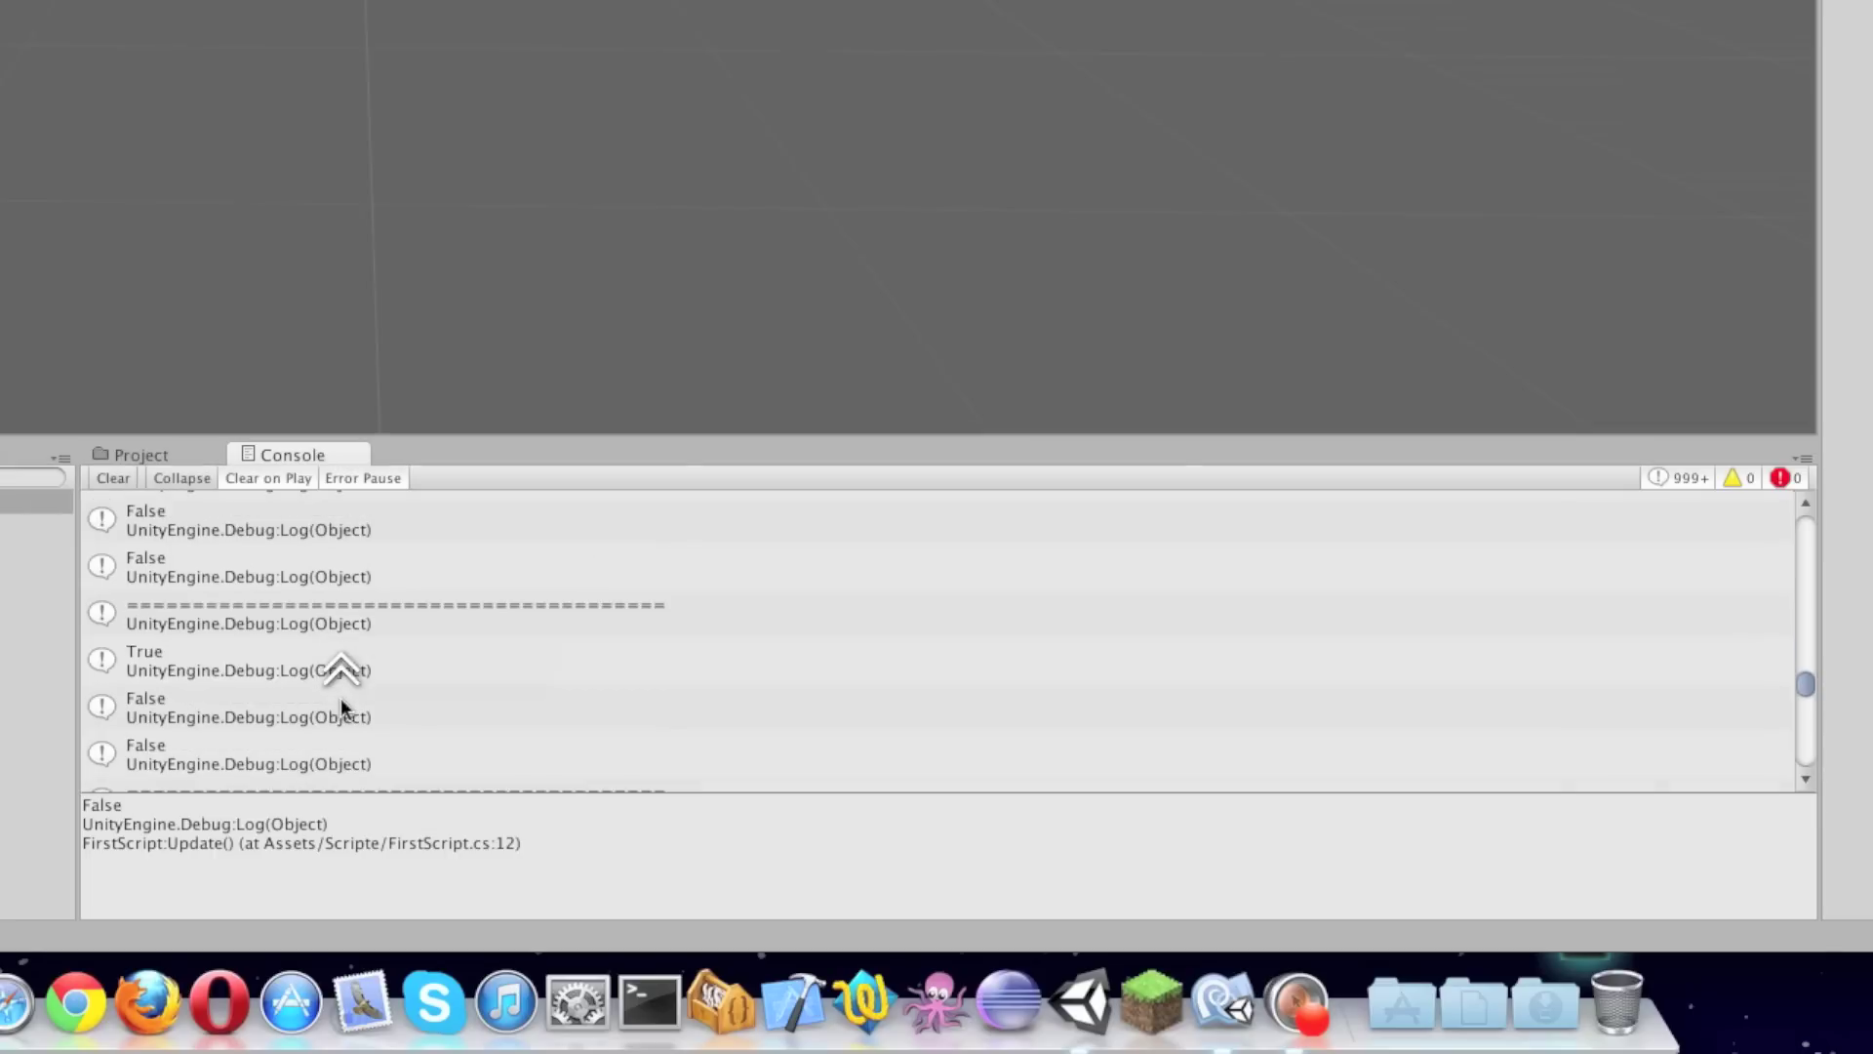
scroll(761, 874, up, 1)
scroll(764, 876, up, 1)
scroll(355, 700, up, 1)
scroll(347, 738, up, 1)
scroll(343, 741, up, 1)
scroll(293, 710, up, 1)
scroll(197, 644, up, 1)
click(203, 551)
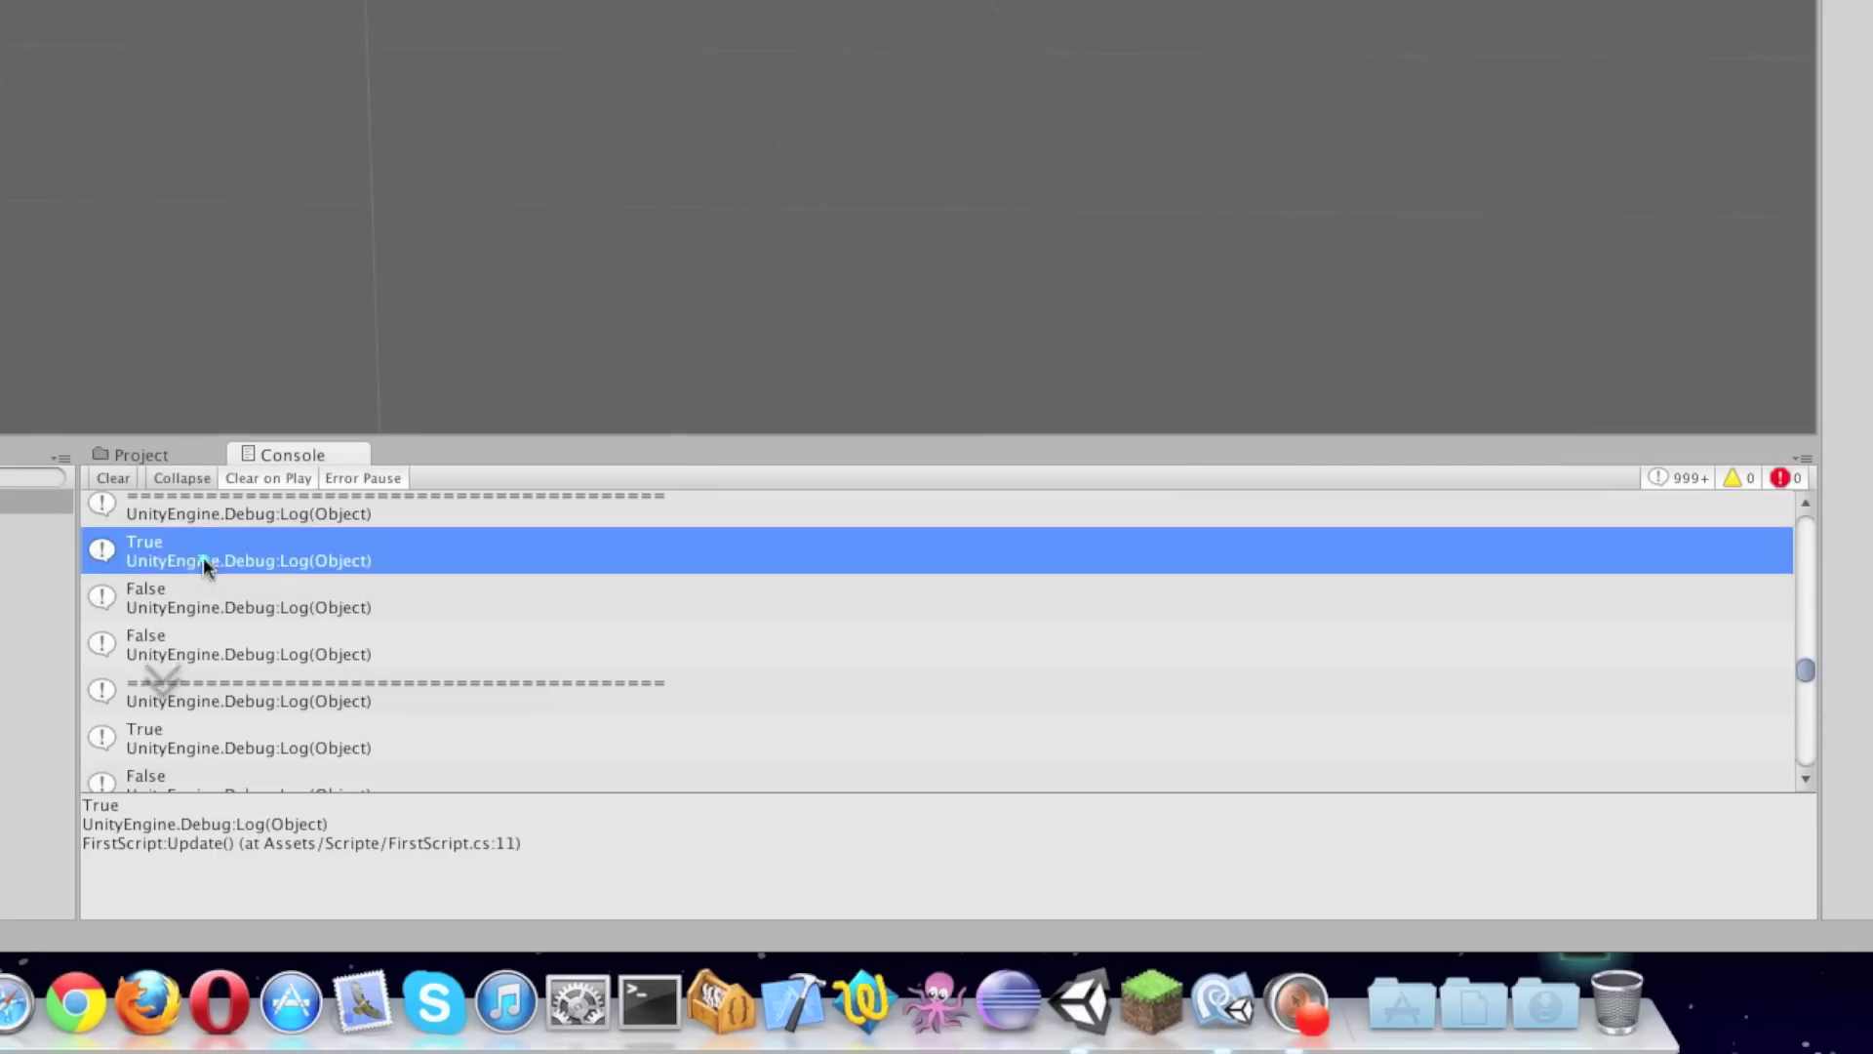
Select several True and False entries to compare their stack traces from lines 11 and 13
scroll(260, 619, down, 1)
scroll(250, 583, down, 1)
scroll(255, 587, down, 1)
scroll(263, 597, down, 1)
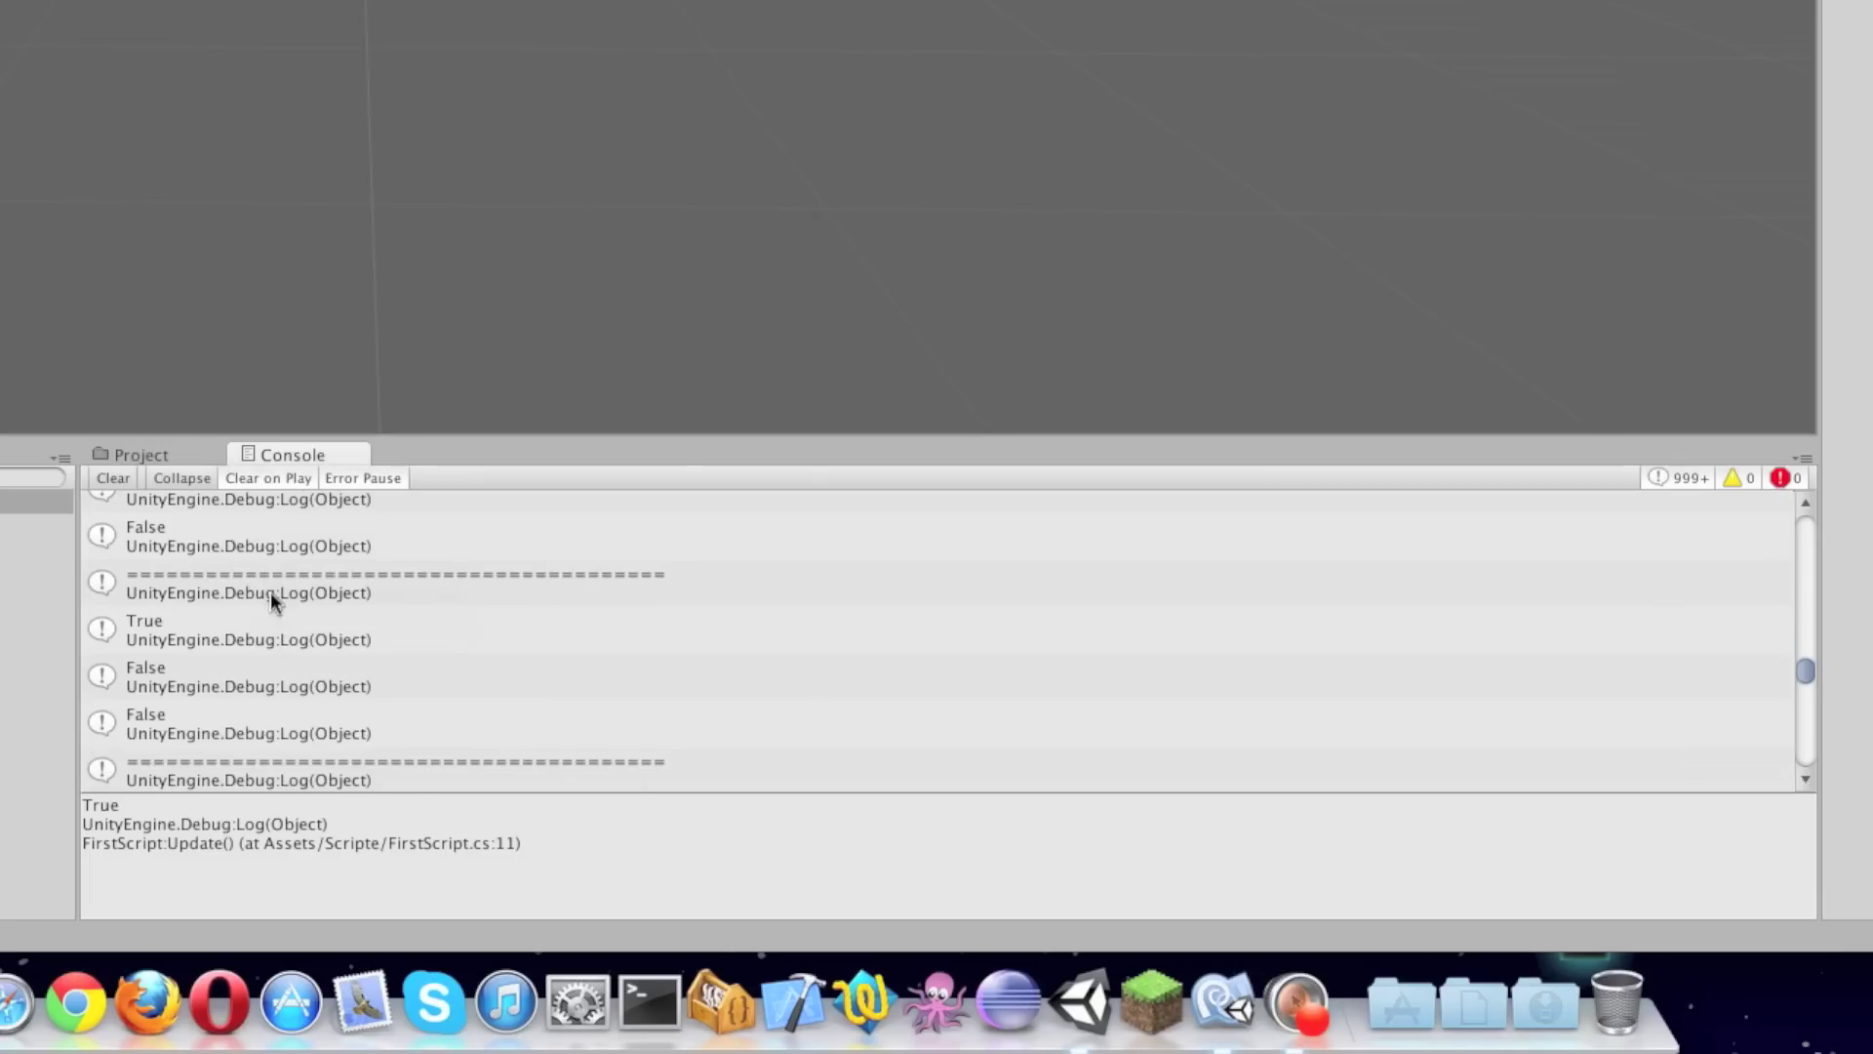
scroll(254, 625, down, 1)
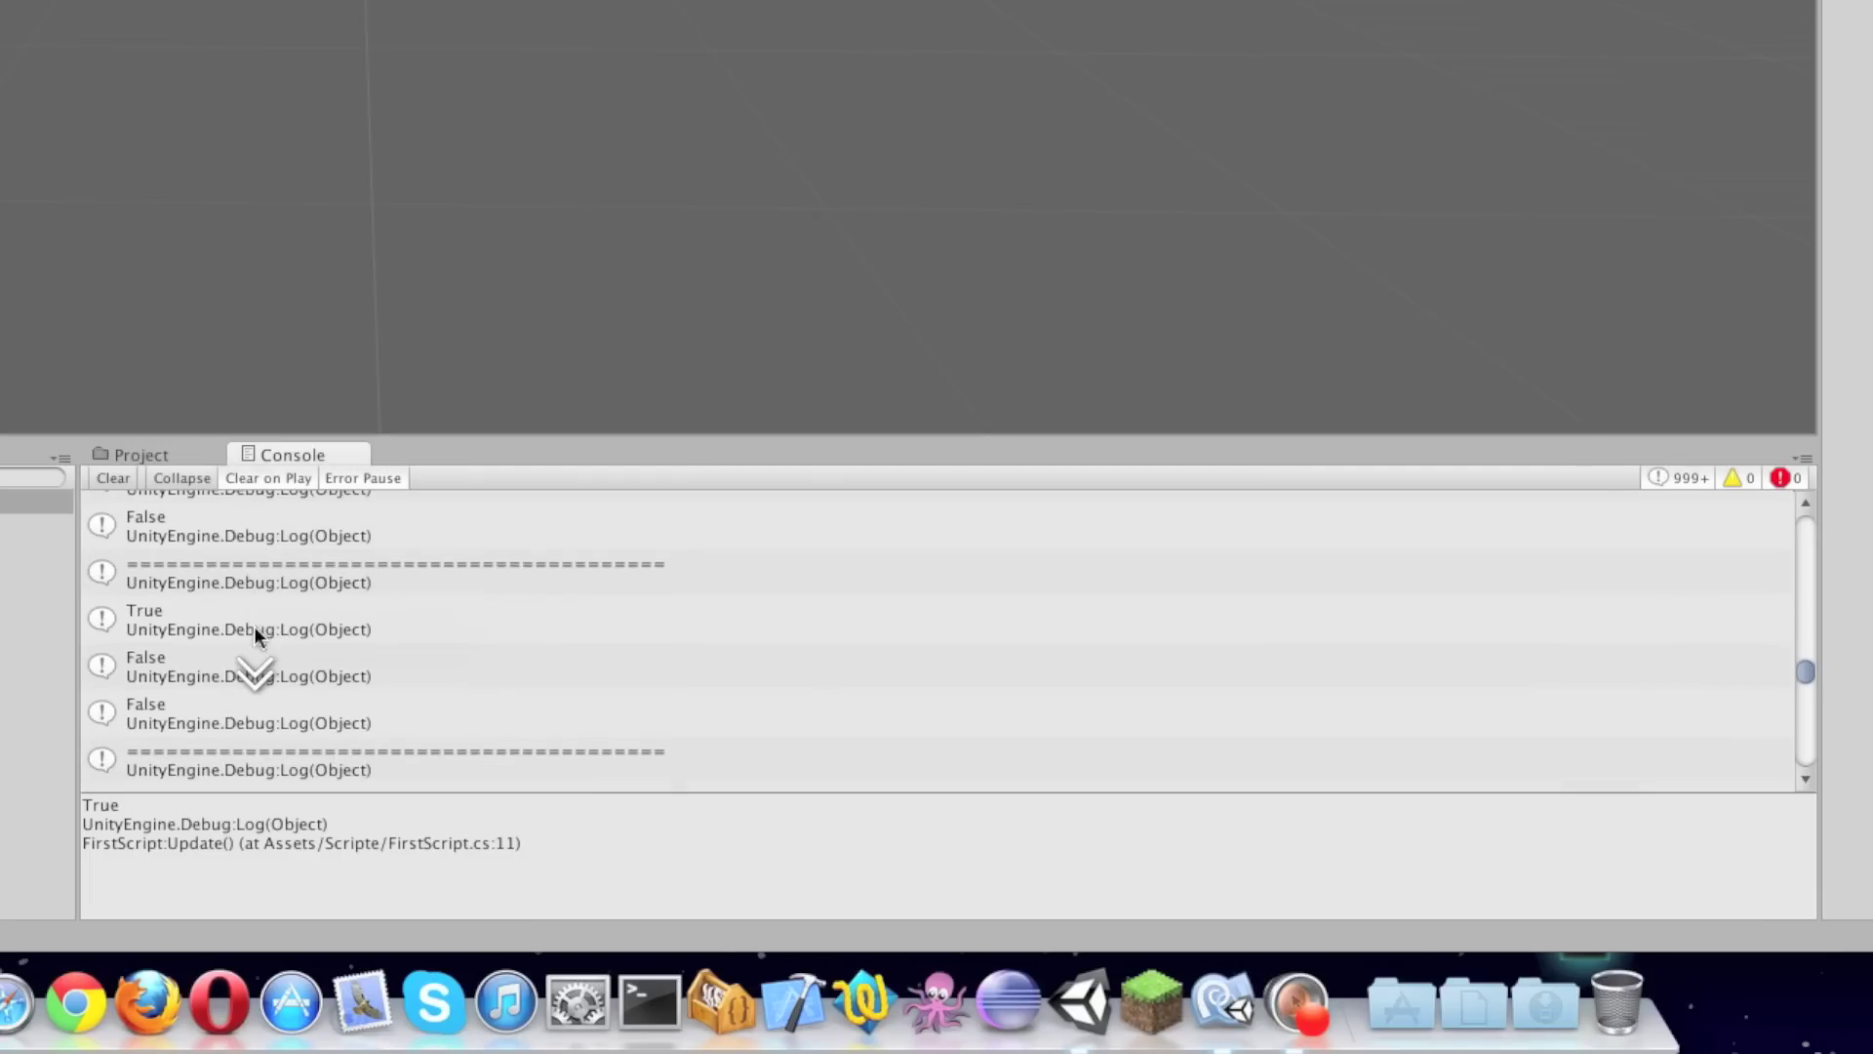
scroll(281, 647, down, 1)
scroll(283, 650, down, 1)
scroll(285, 652, down, 1)
scroll(288, 656, down, 1)
scroll(288, 655, down, 1)
scroll(288, 656, down, 1)
scroll(288, 656, down, 1)
scroll(293, 660, down, 1)
scroll(297, 669, down, 1)
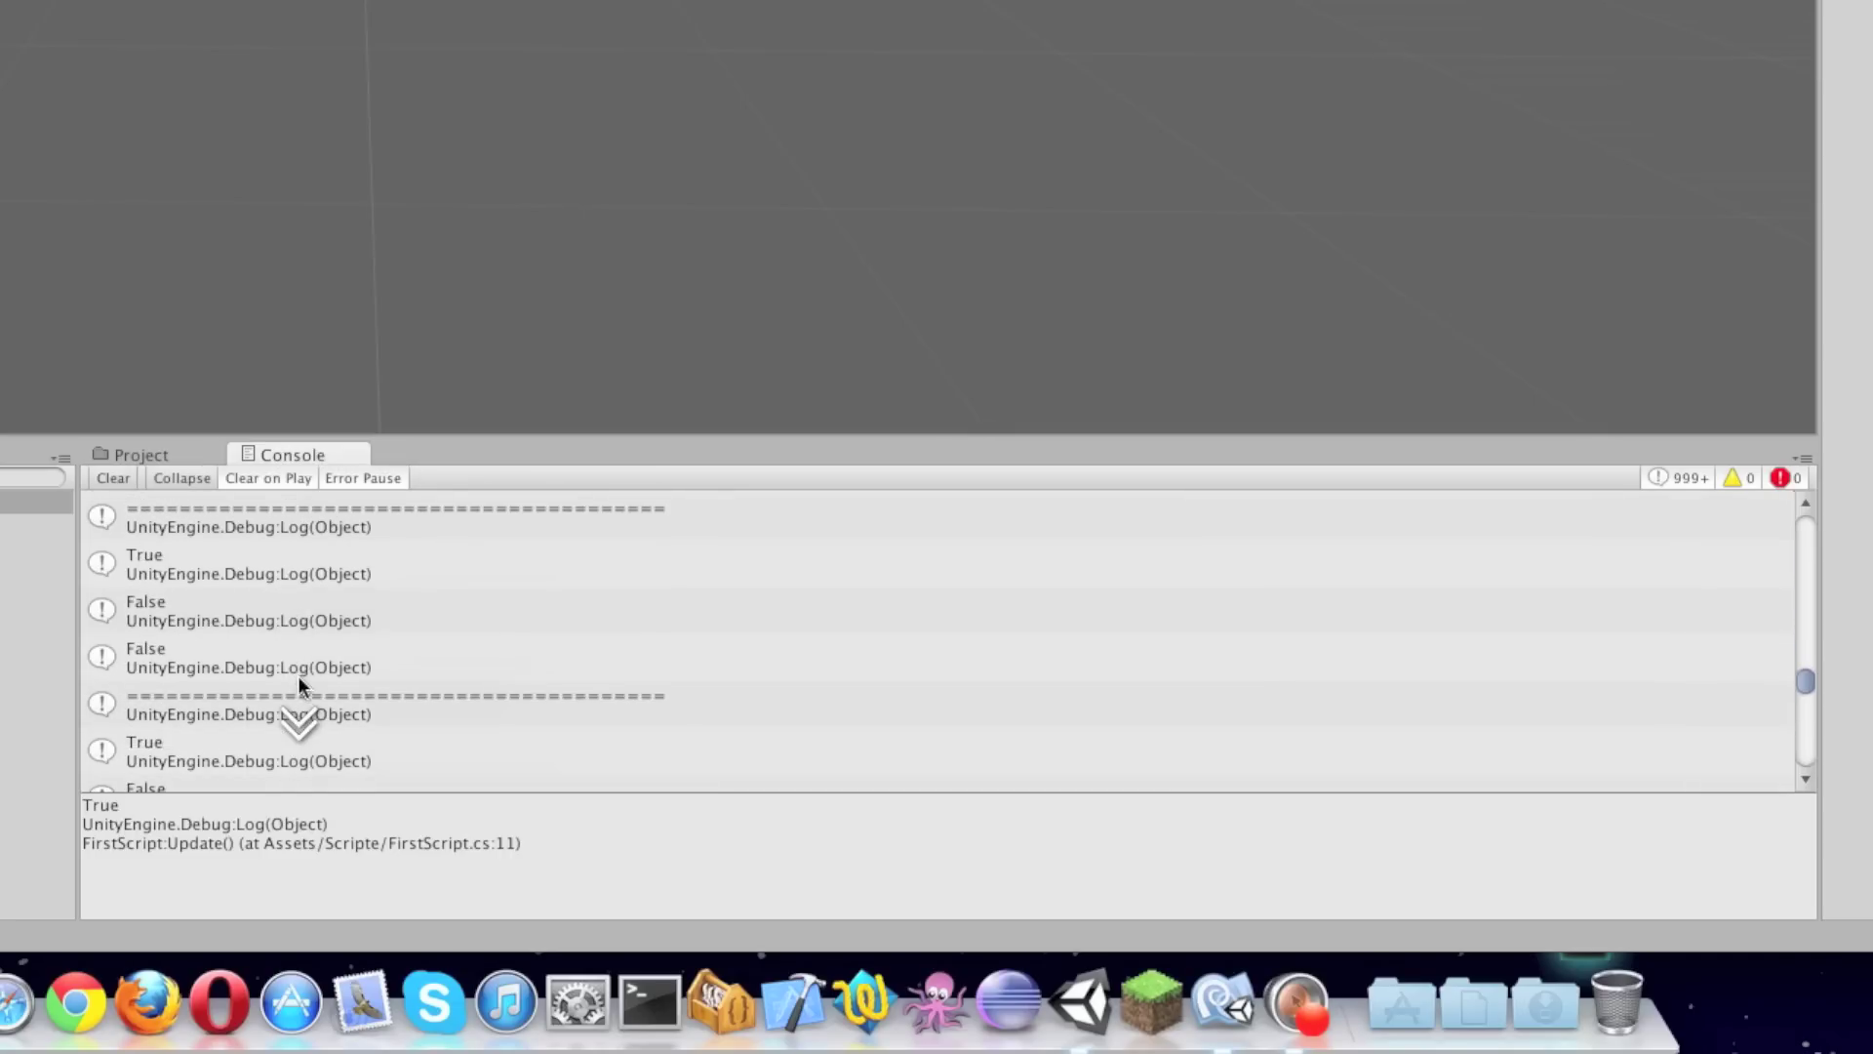
scroll(296, 677, down, 1)
scroll(300, 686, down, 3)
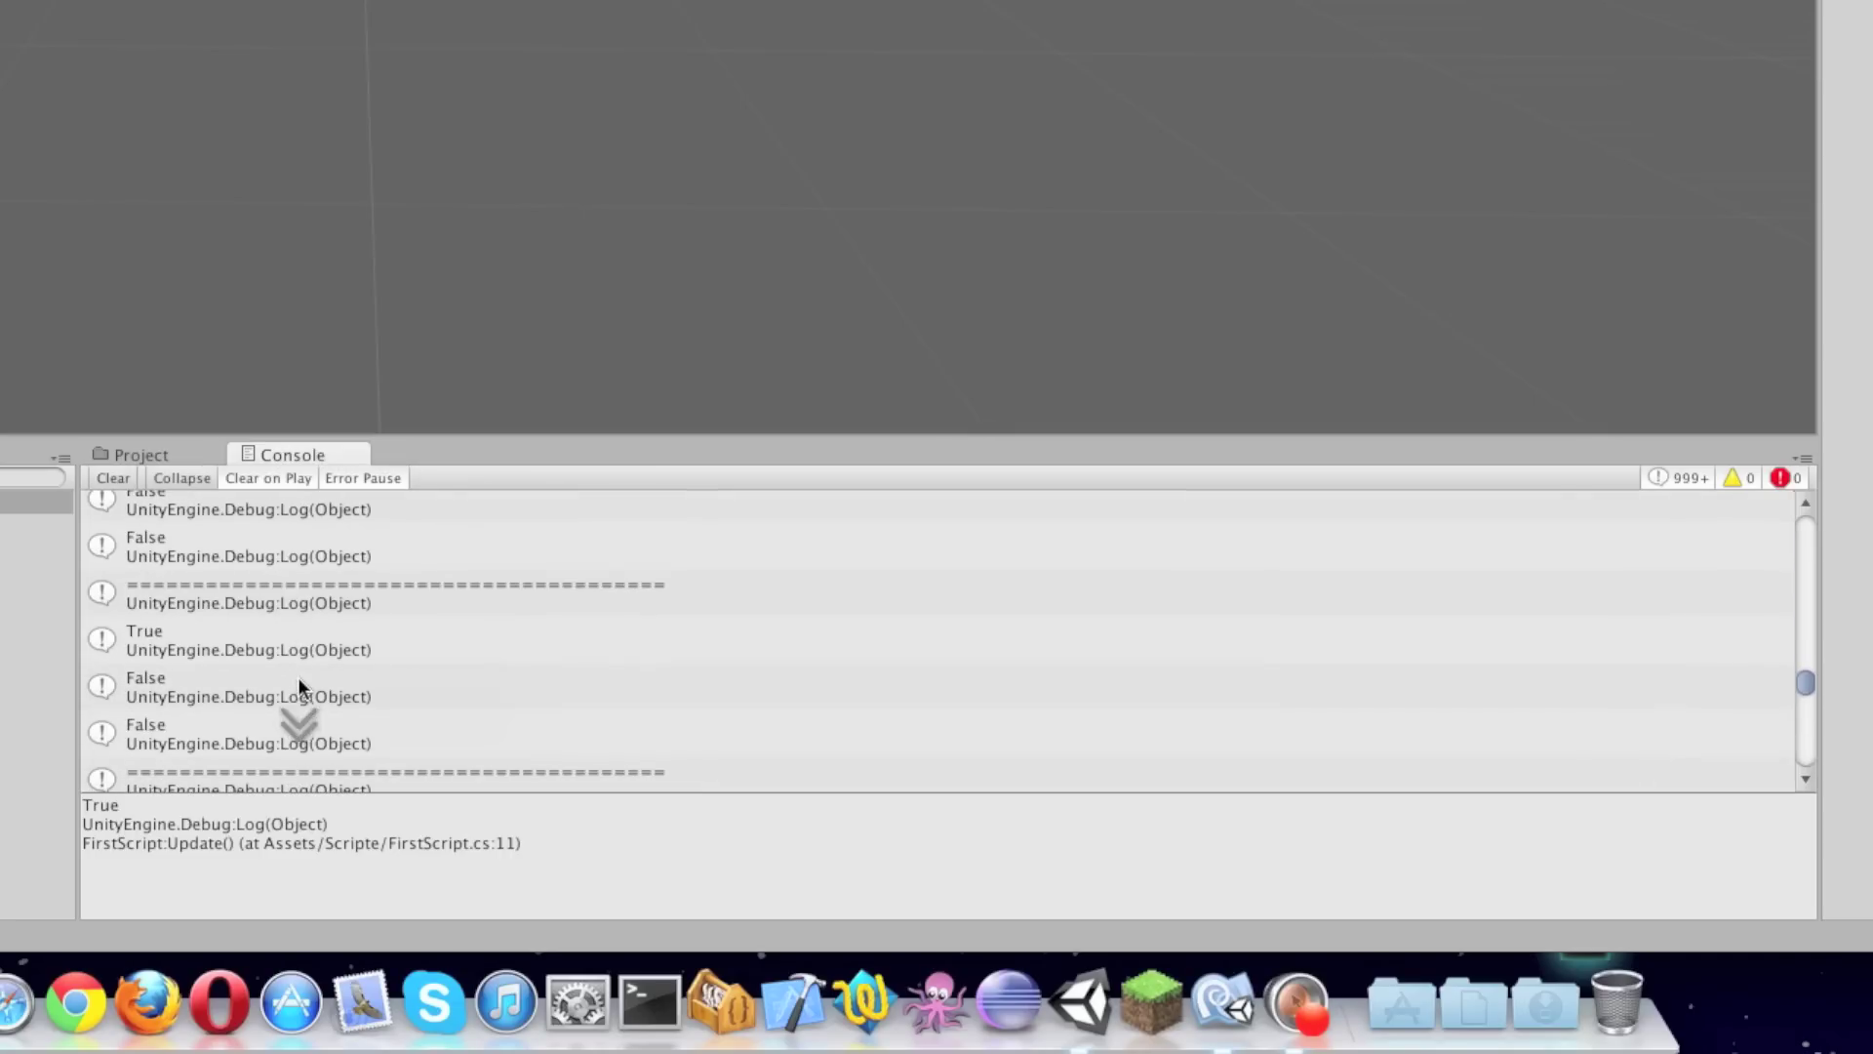
scroll(306, 713, down, 1)
scroll(308, 711, down, 1)
scroll(300, 747, down, 1)
scroll(306, 747, down, 1)
scroll(307, 747, down, 1)
scroll(306, 747, down, 1)
scroll(307, 747, down, 1)
scroll(307, 748, down, 1)
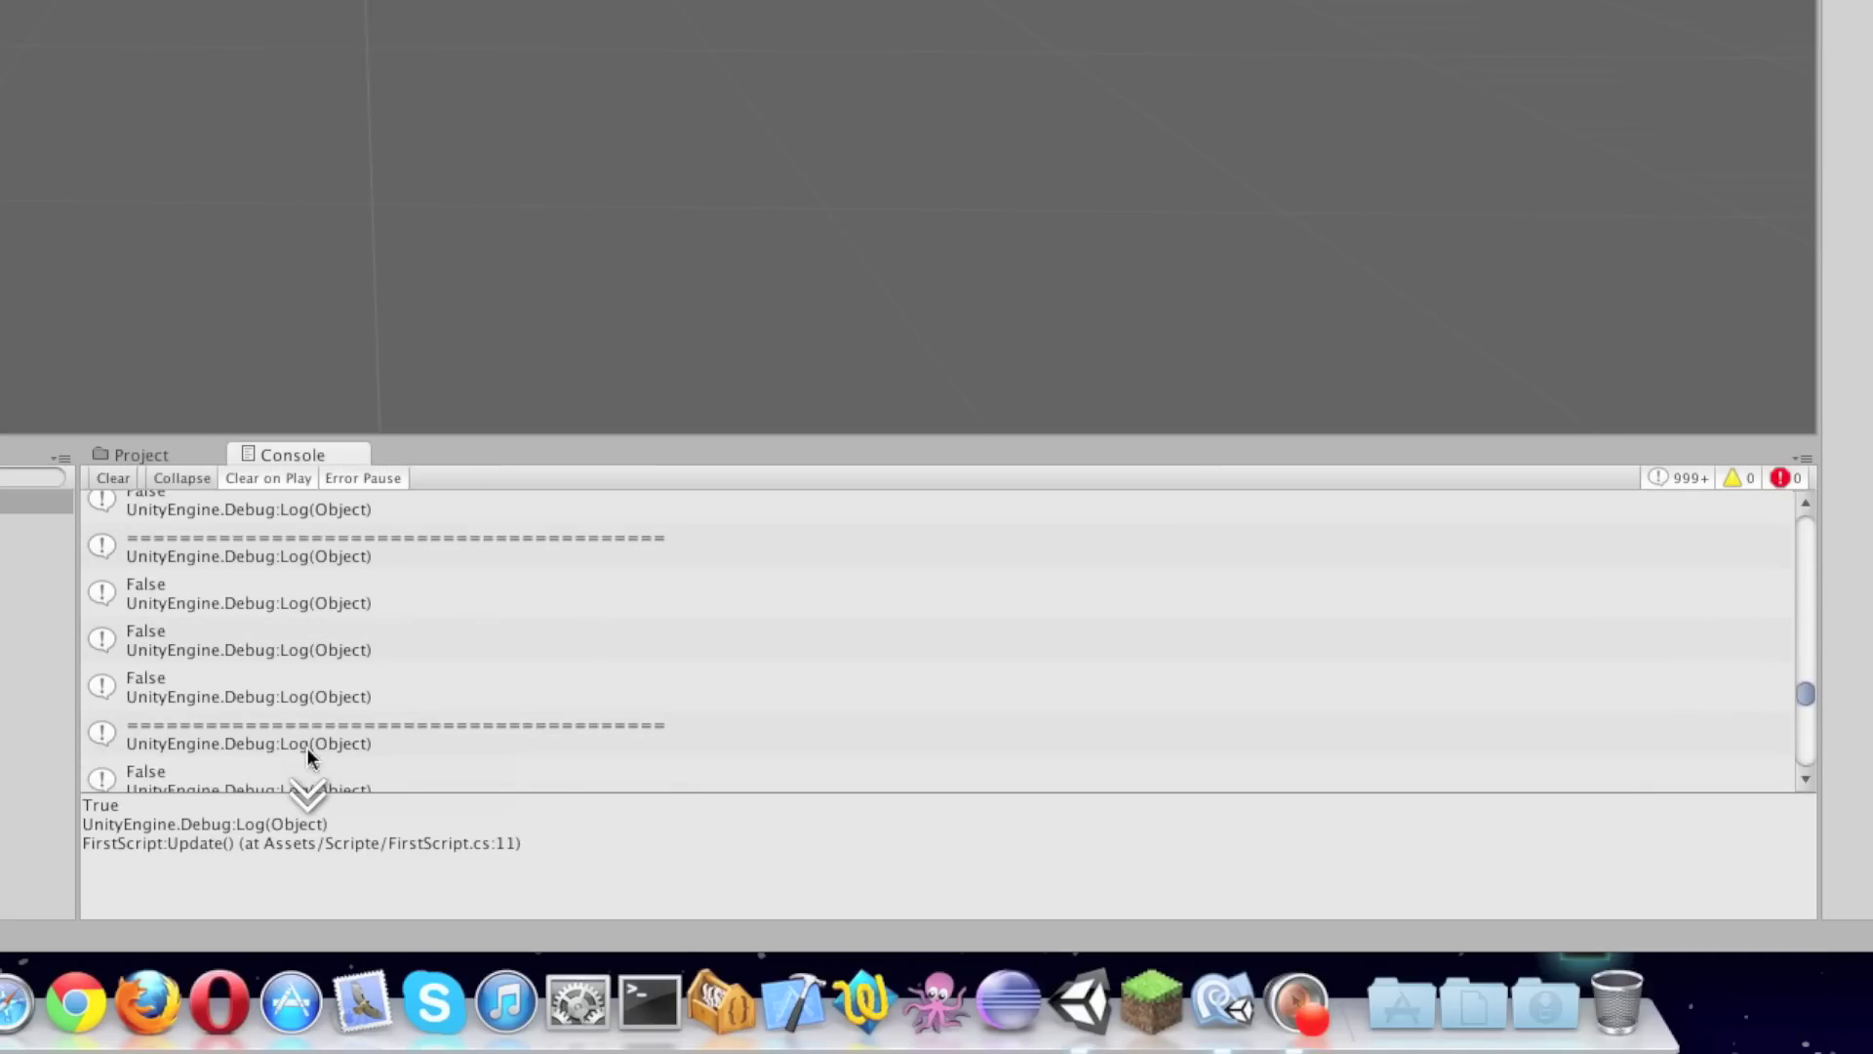
scroll(281, 700, up, 1)
scroll(177, 564, up, 1)
scroll(279, 564, up, 1)
scroll(277, 562, up, 1)
scroll(277, 562, up, 1)
scroll(278, 562, up, 1)
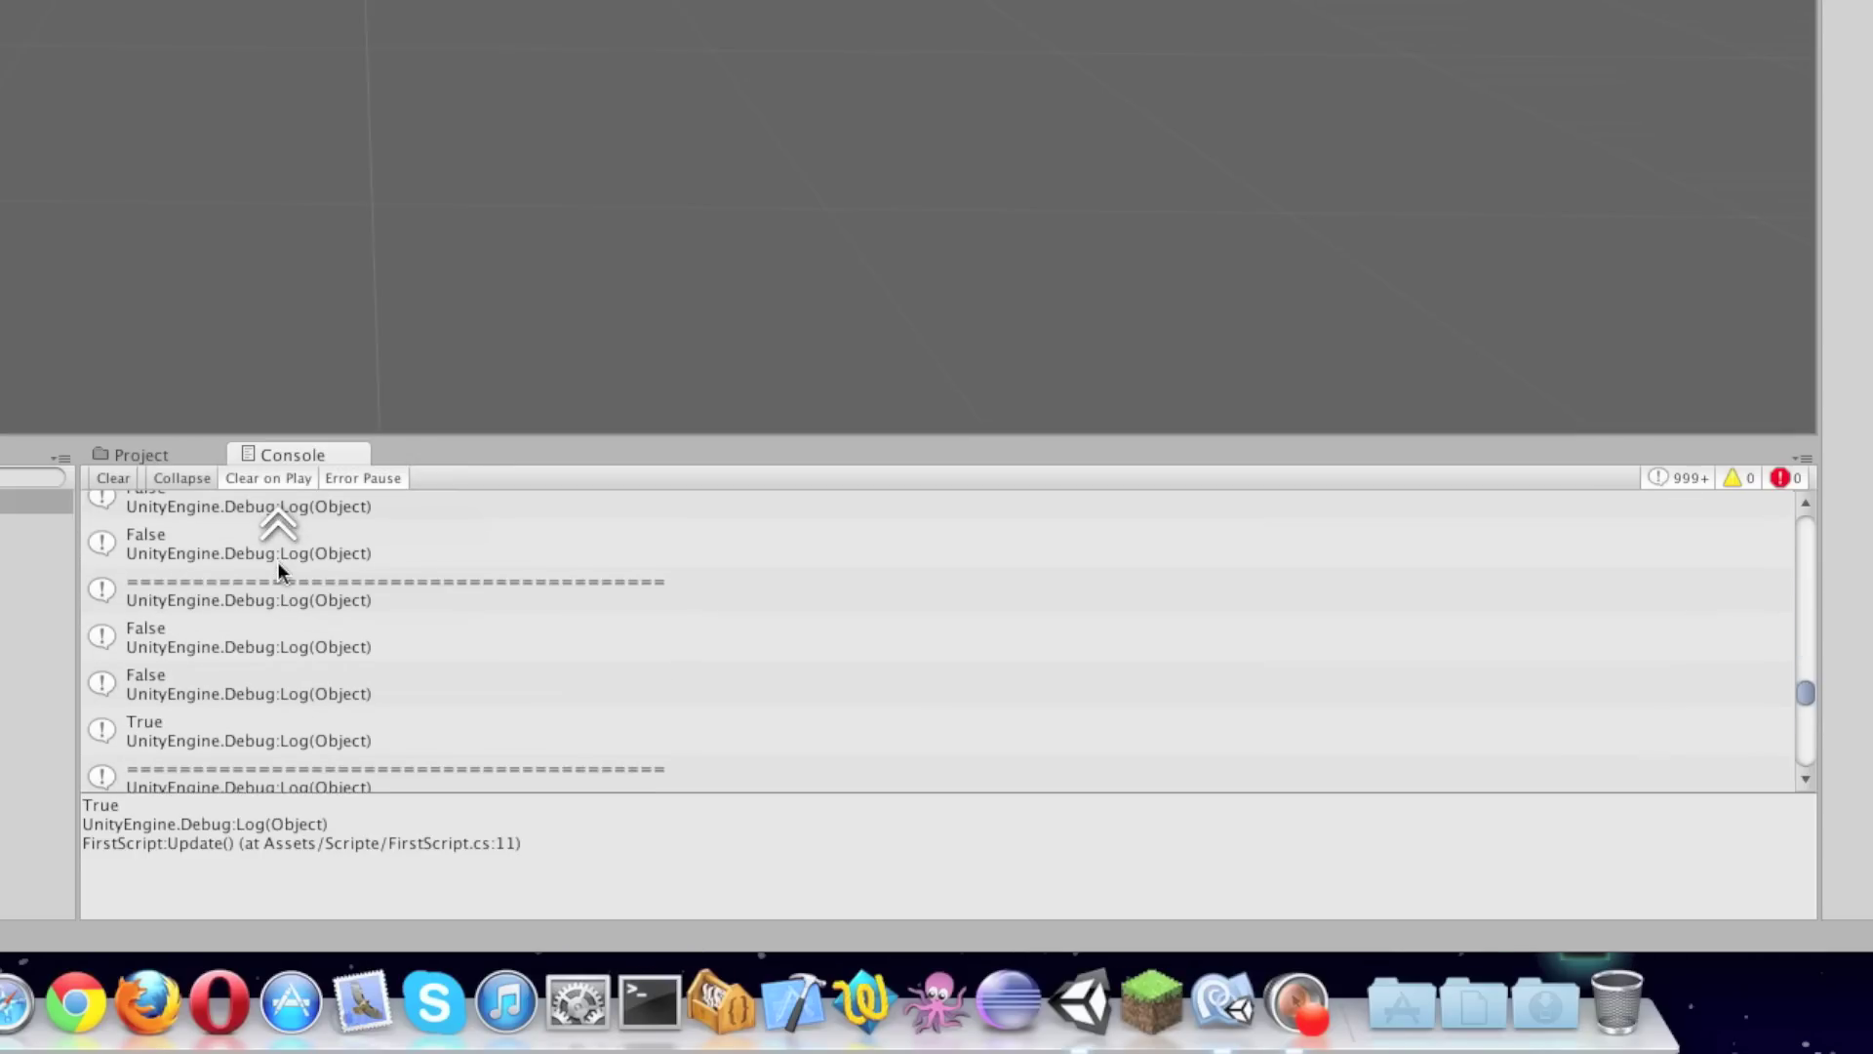
click(238, 624)
scroll(233, 626, up, 2)
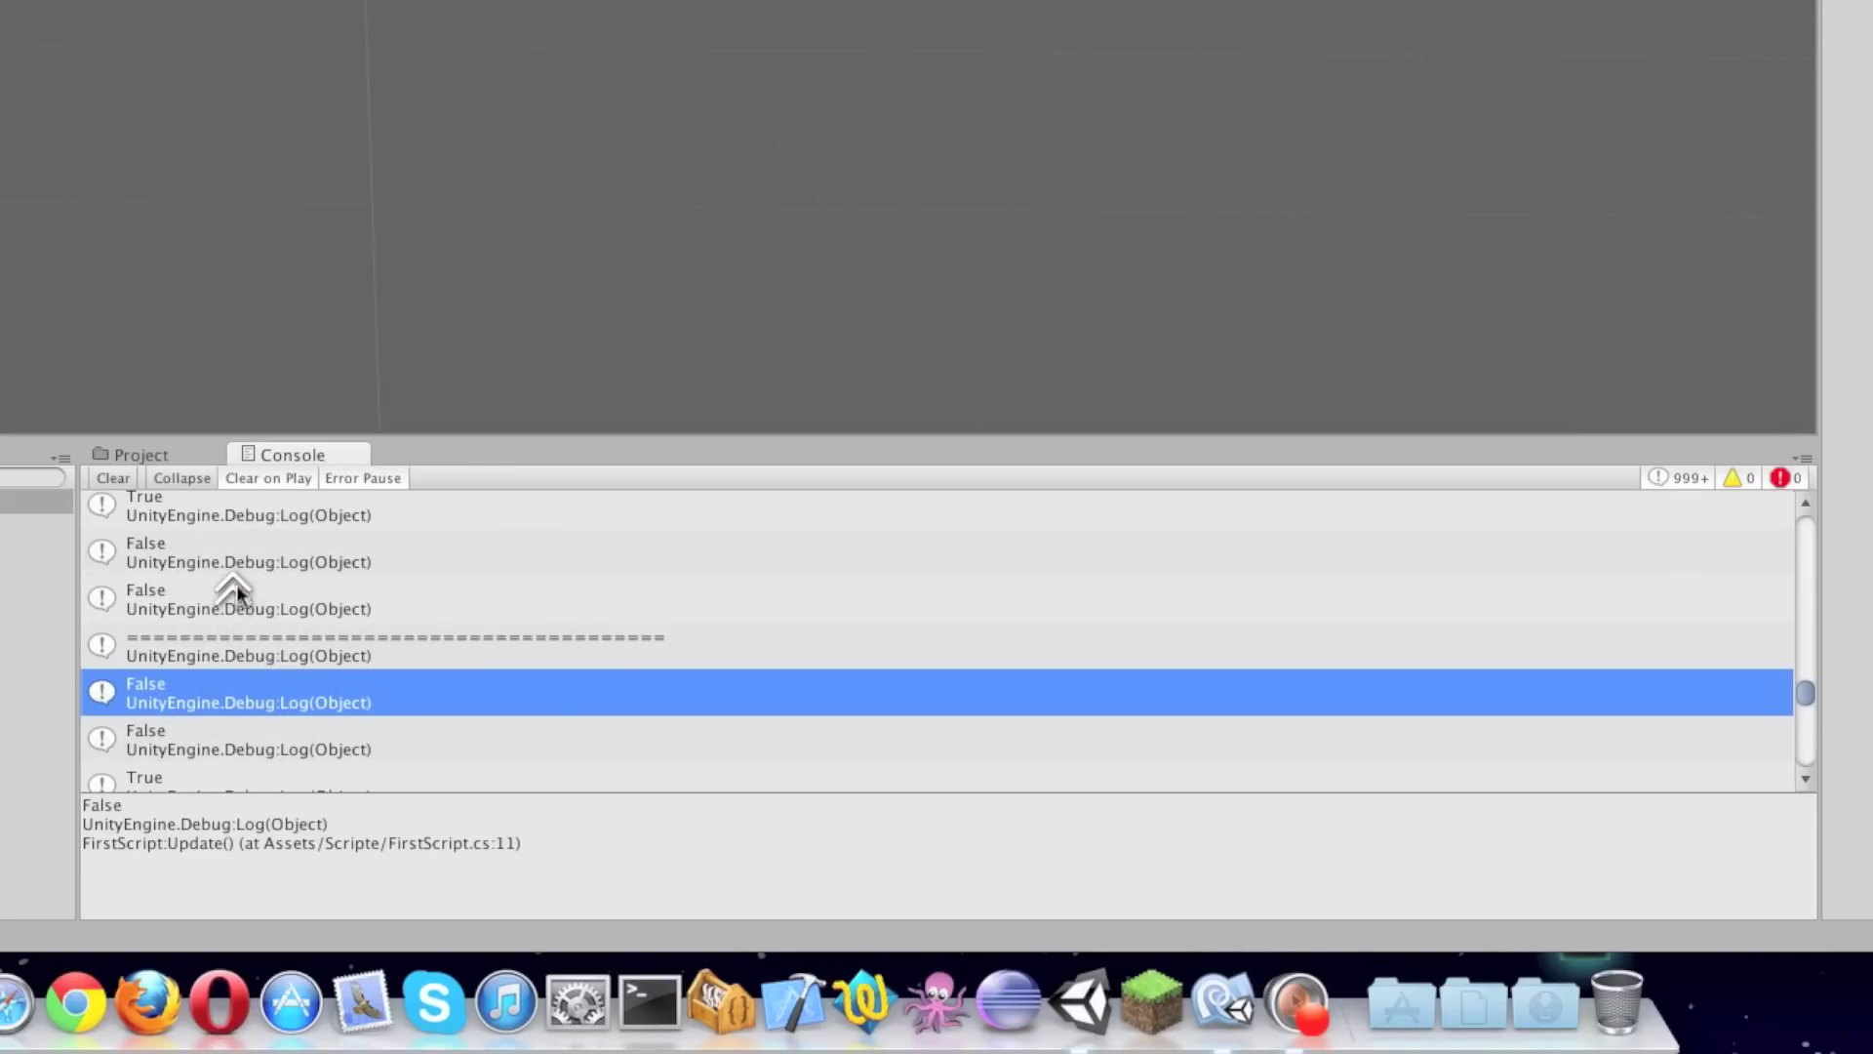
click(184, 501)
click(154, 718)
scroll(178, 700, down, 1)
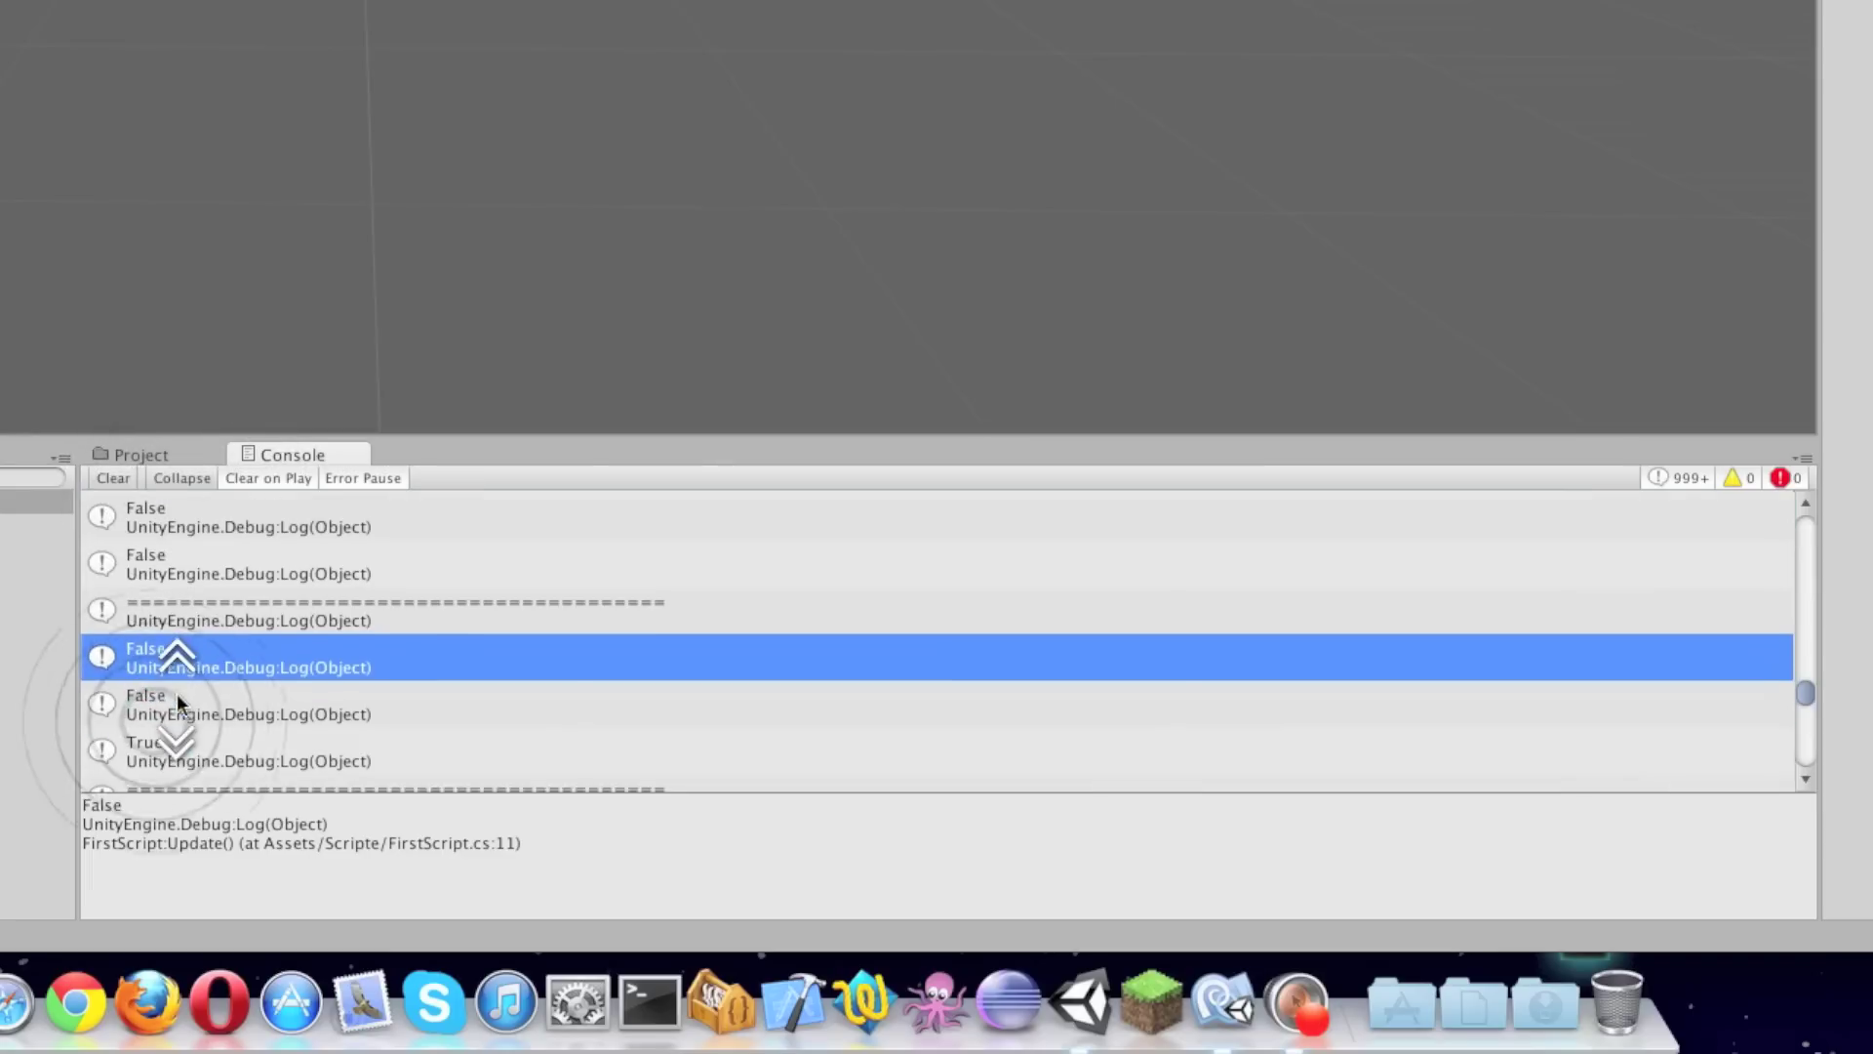
click(160, 747)
click(270, 573)
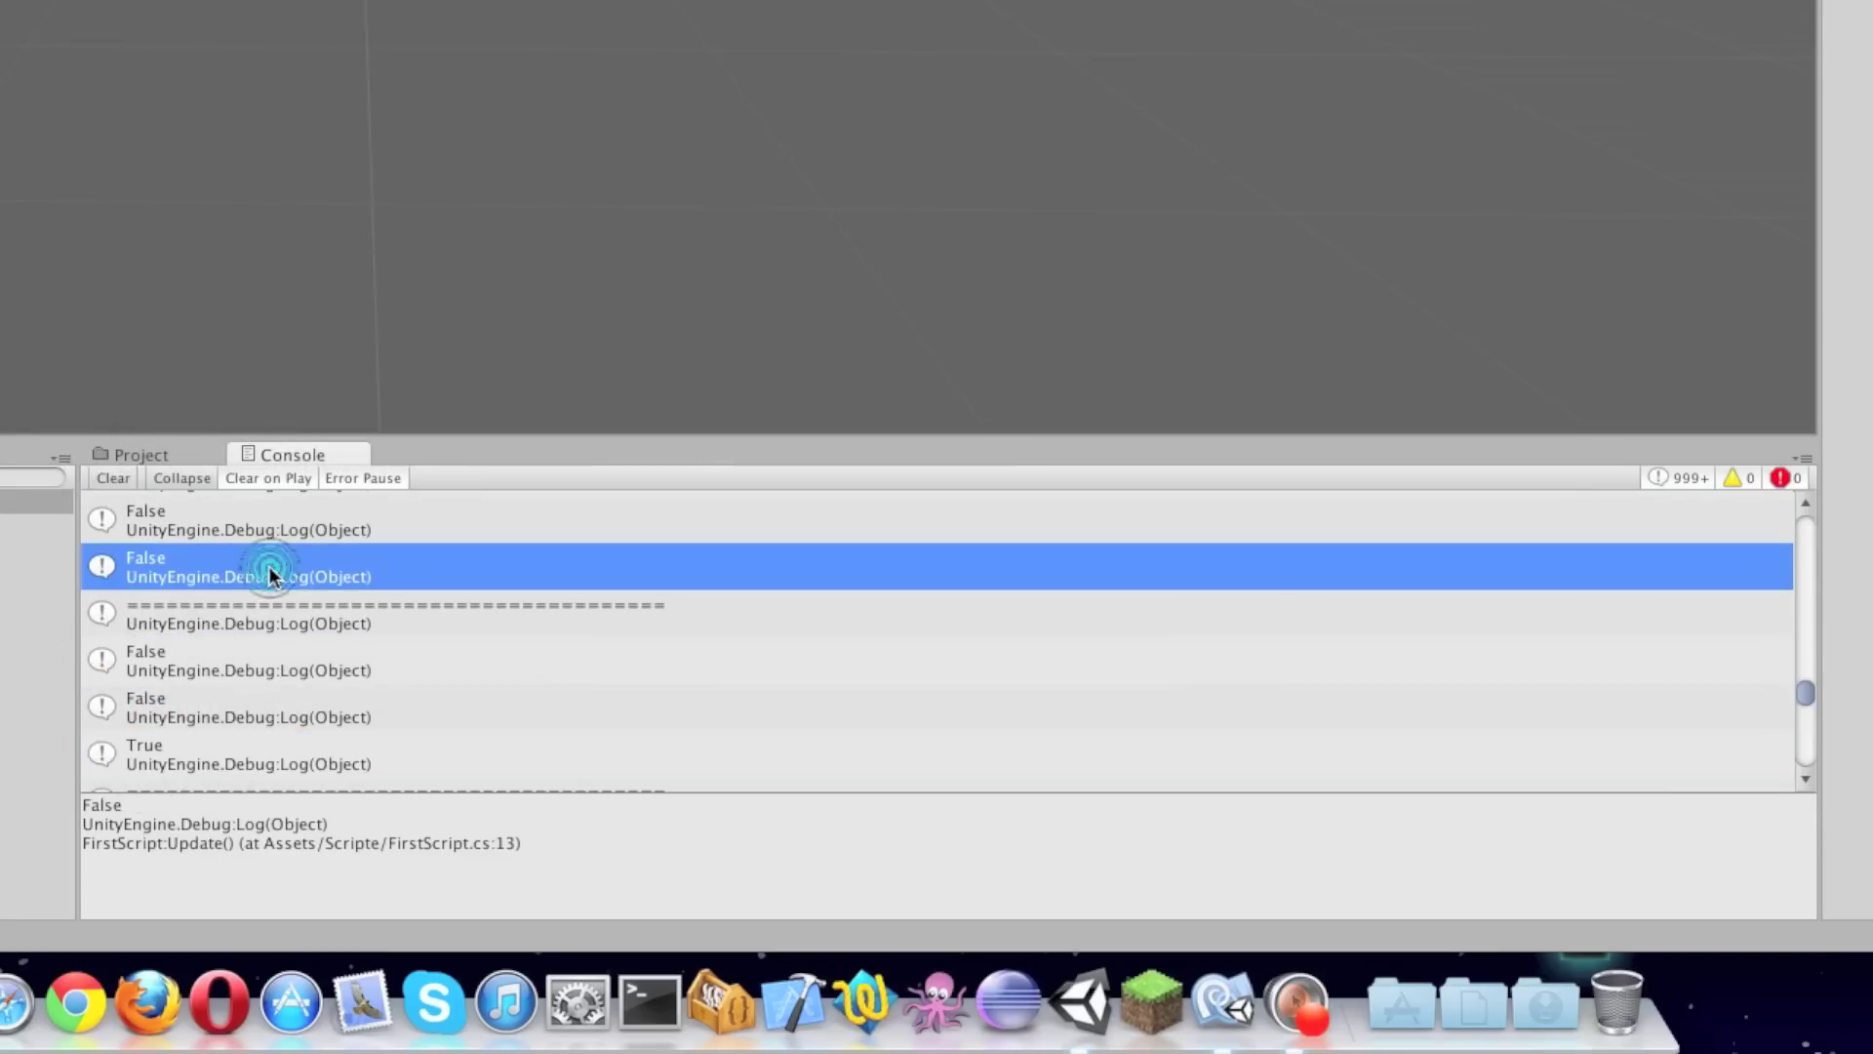
scroll(1034, 663, up, 4)
scroll(1035, 663, up, 2)
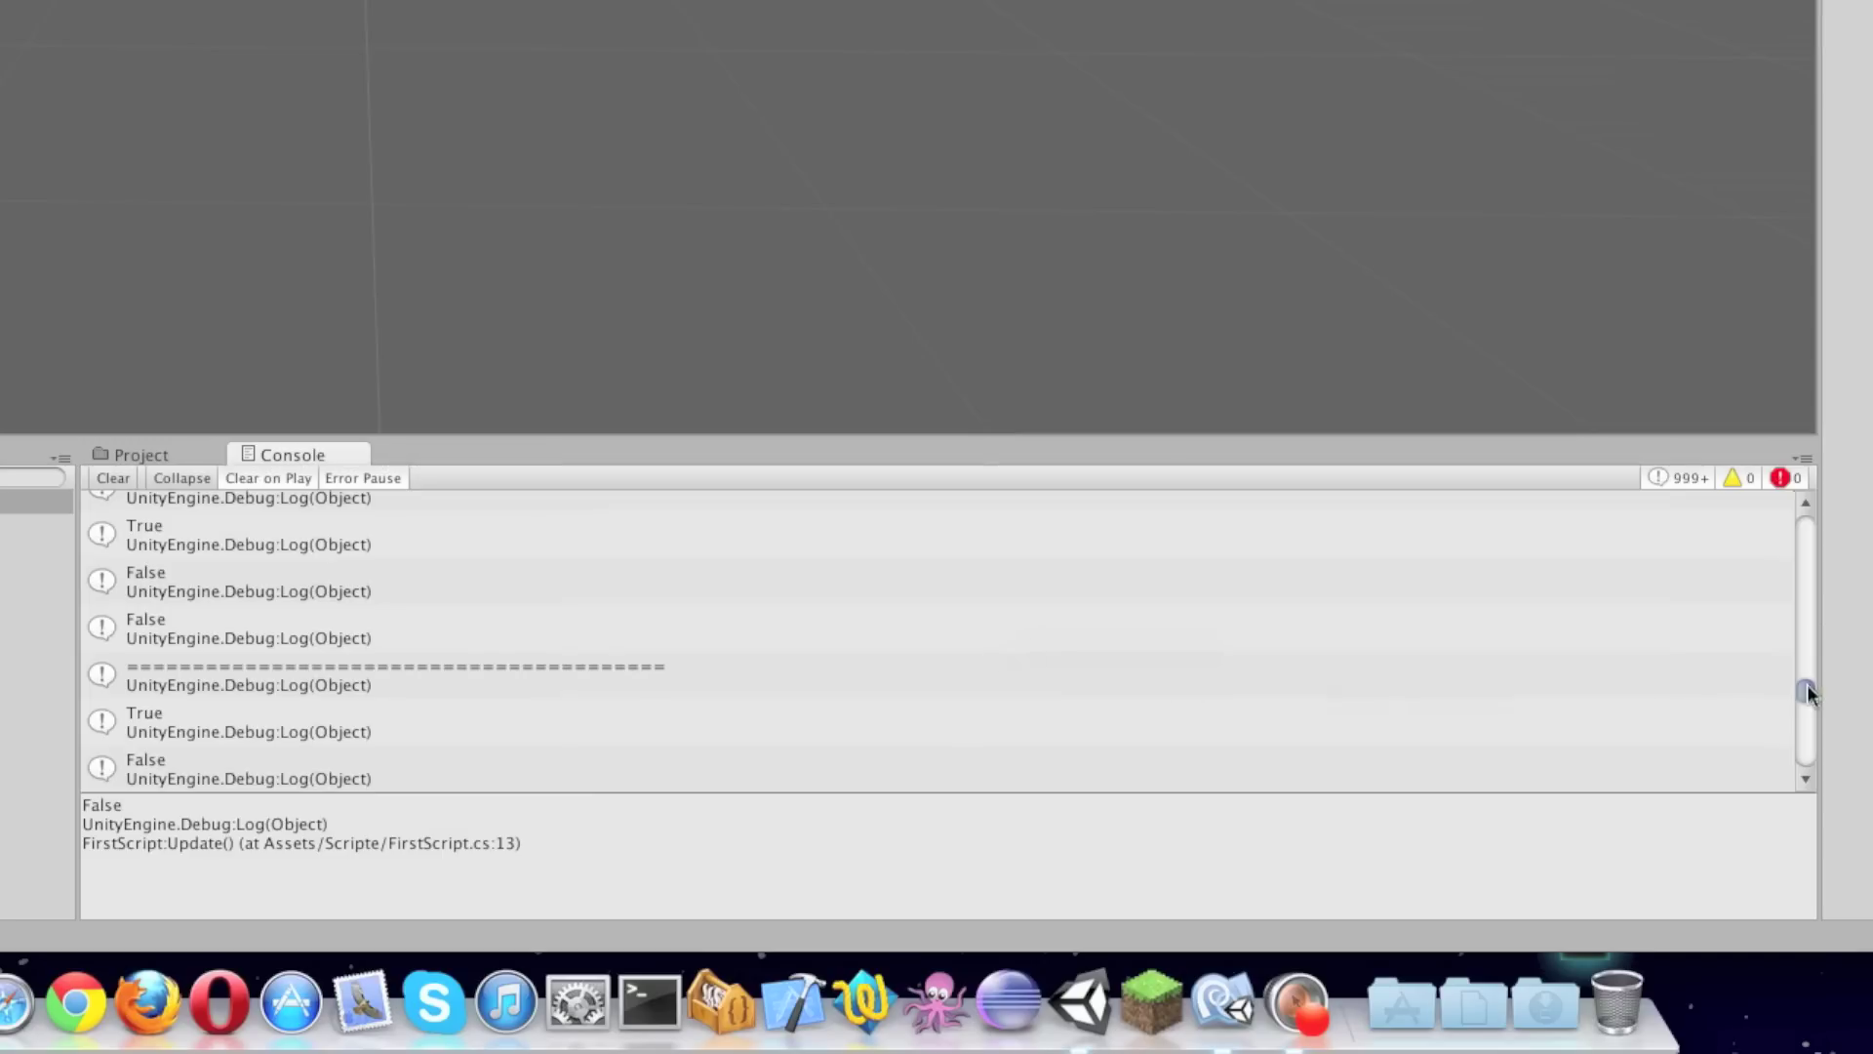
click(1794, 689)
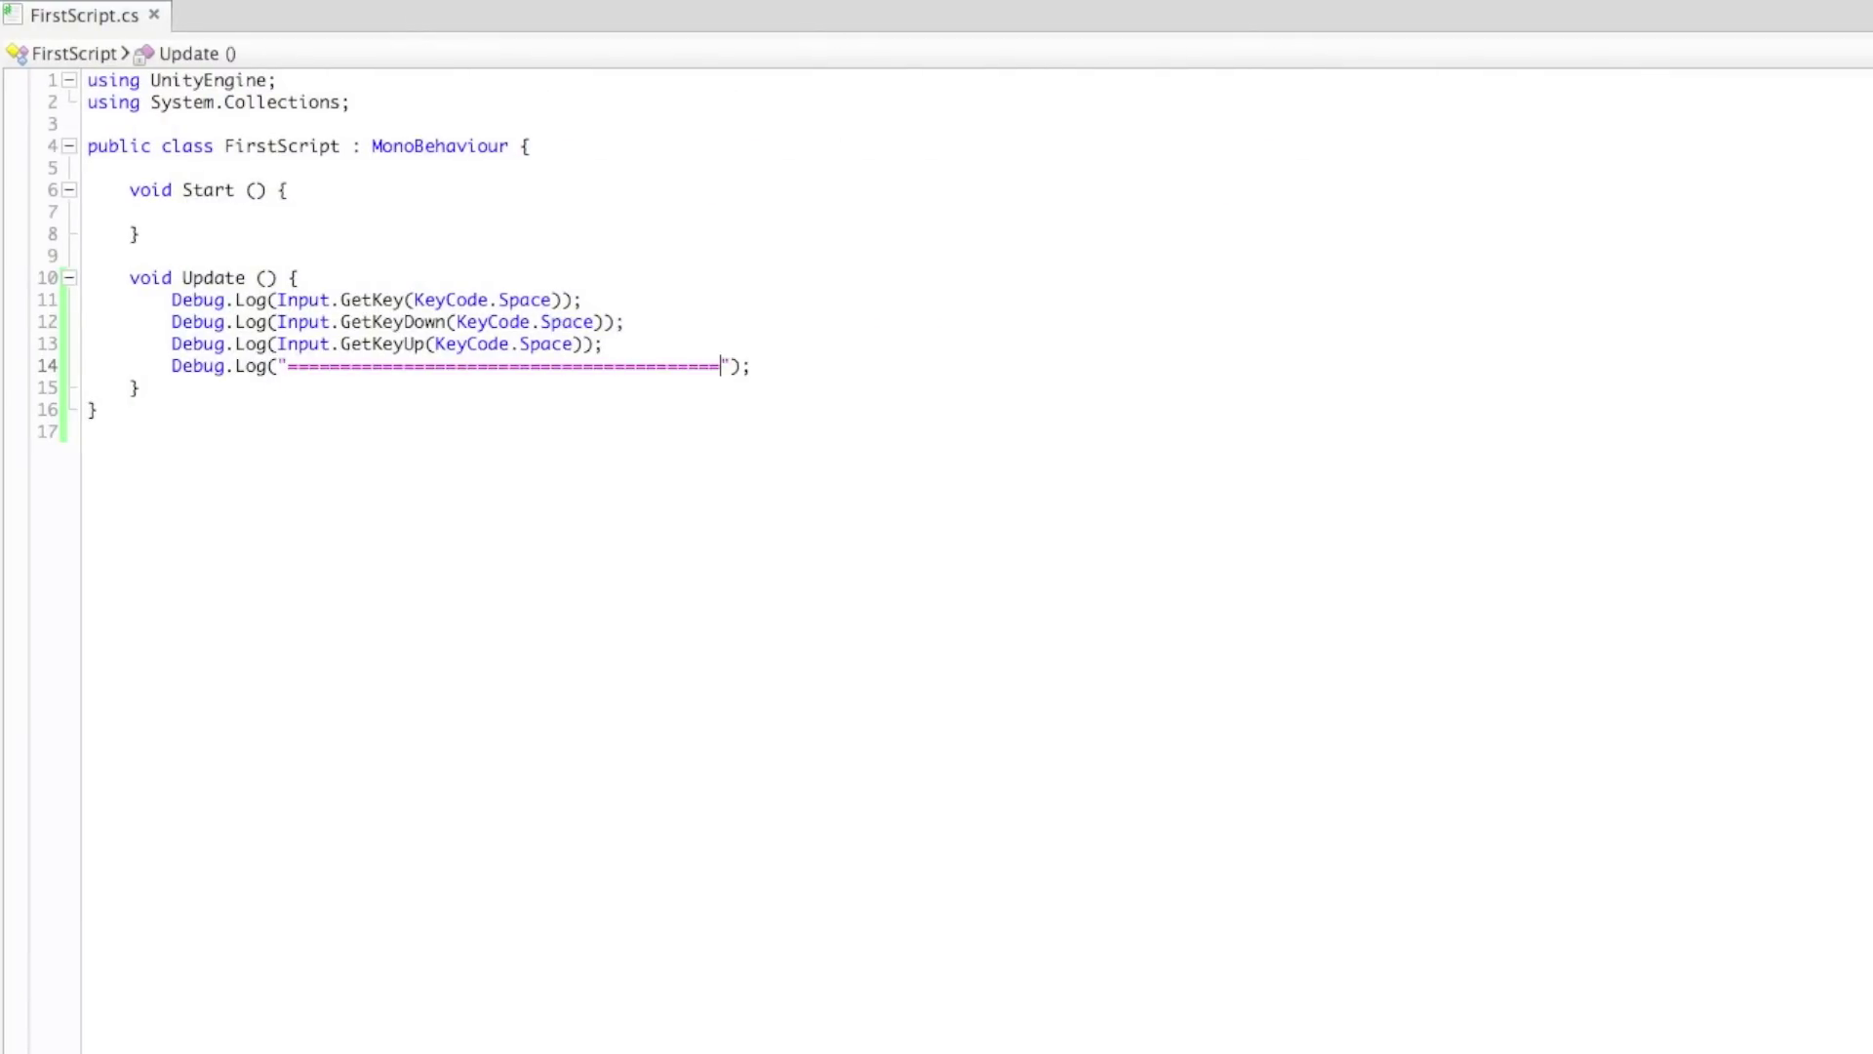
Highlight GetKey, GetKeyDown, GetKeyUp and the KeyCode.Space usages in Update
click(371, 302)
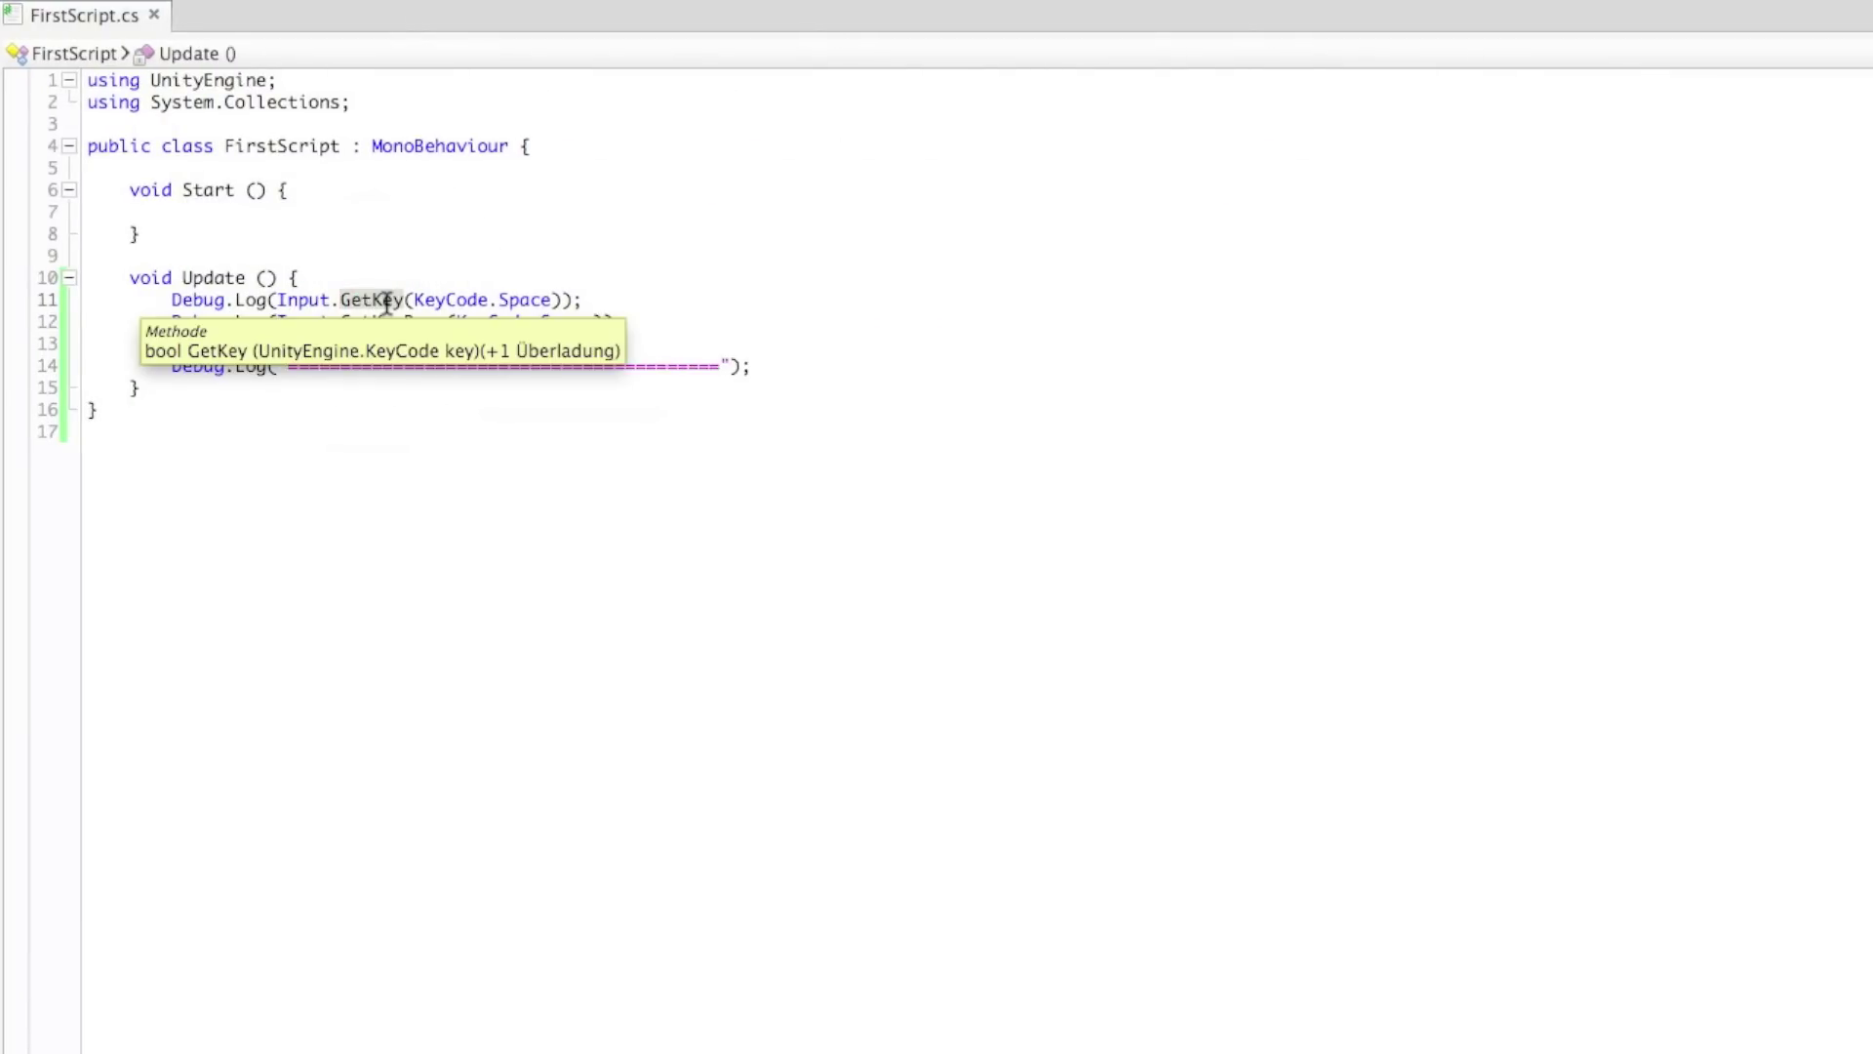
double_click(381, 303)
click(478, 343)
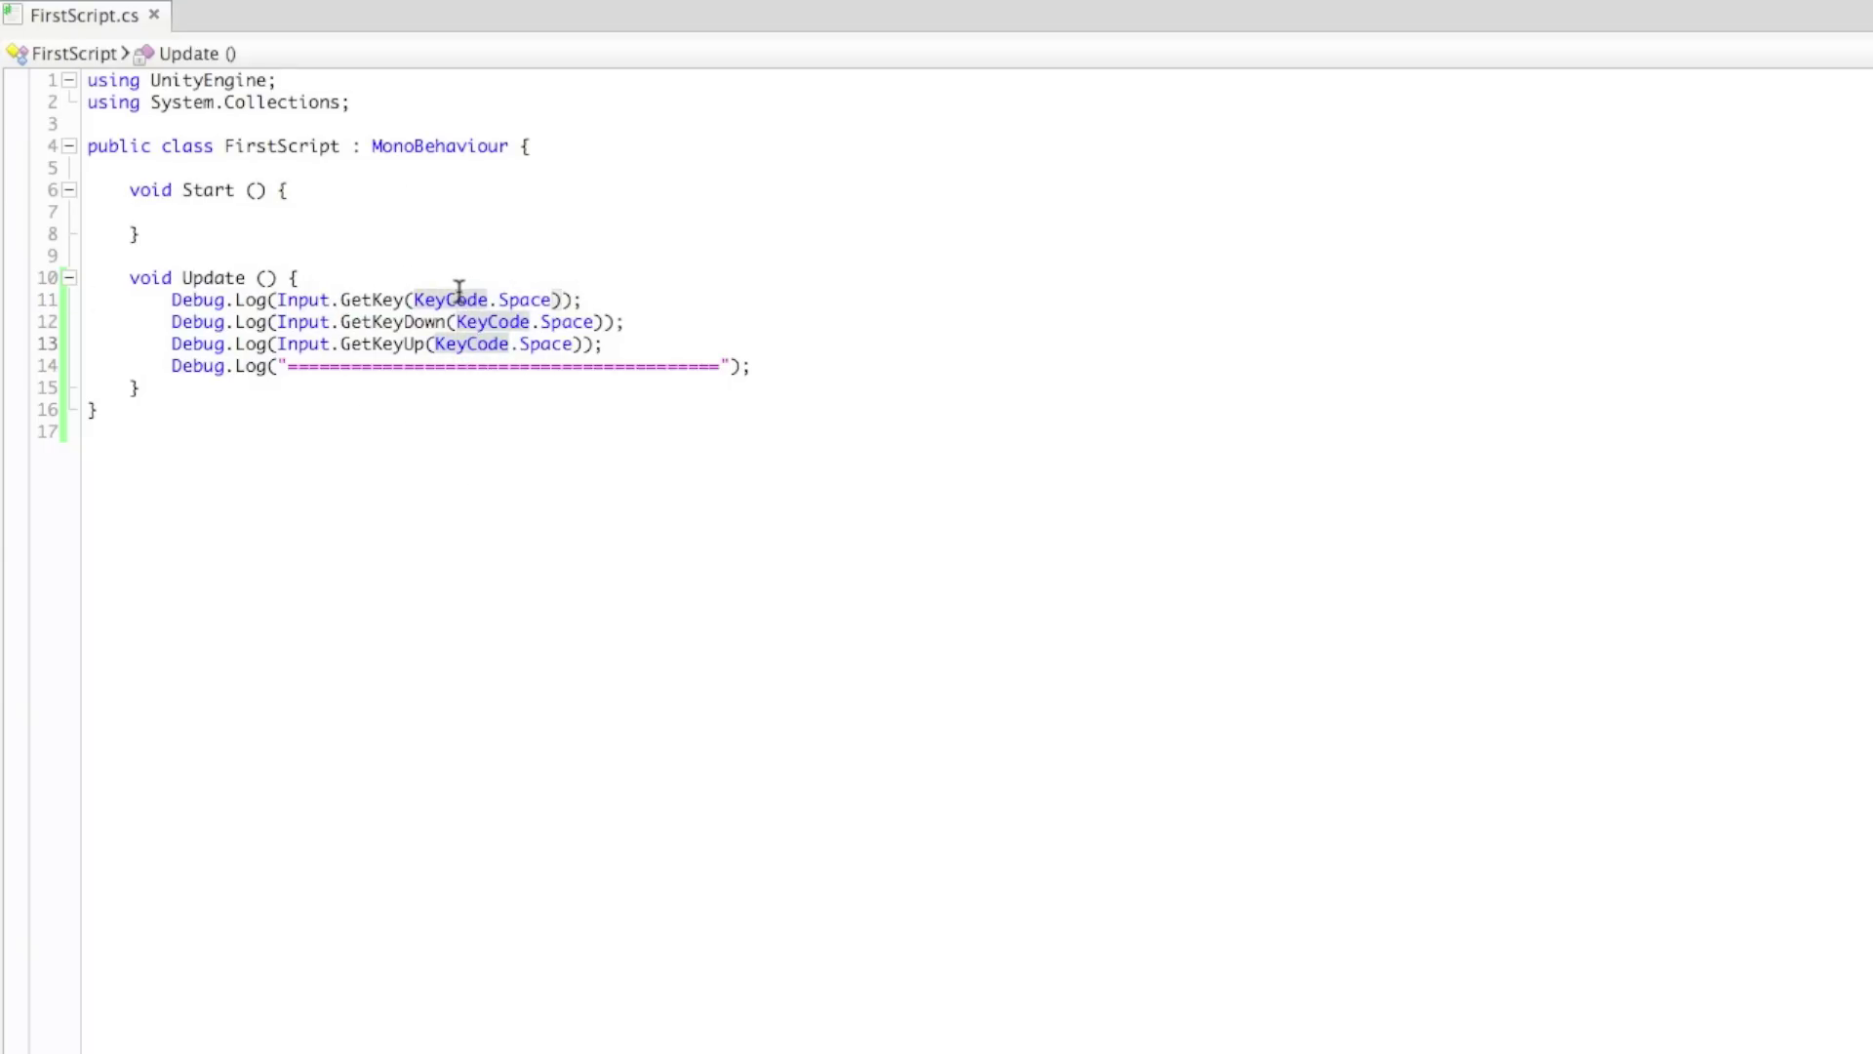
click(439, 322)
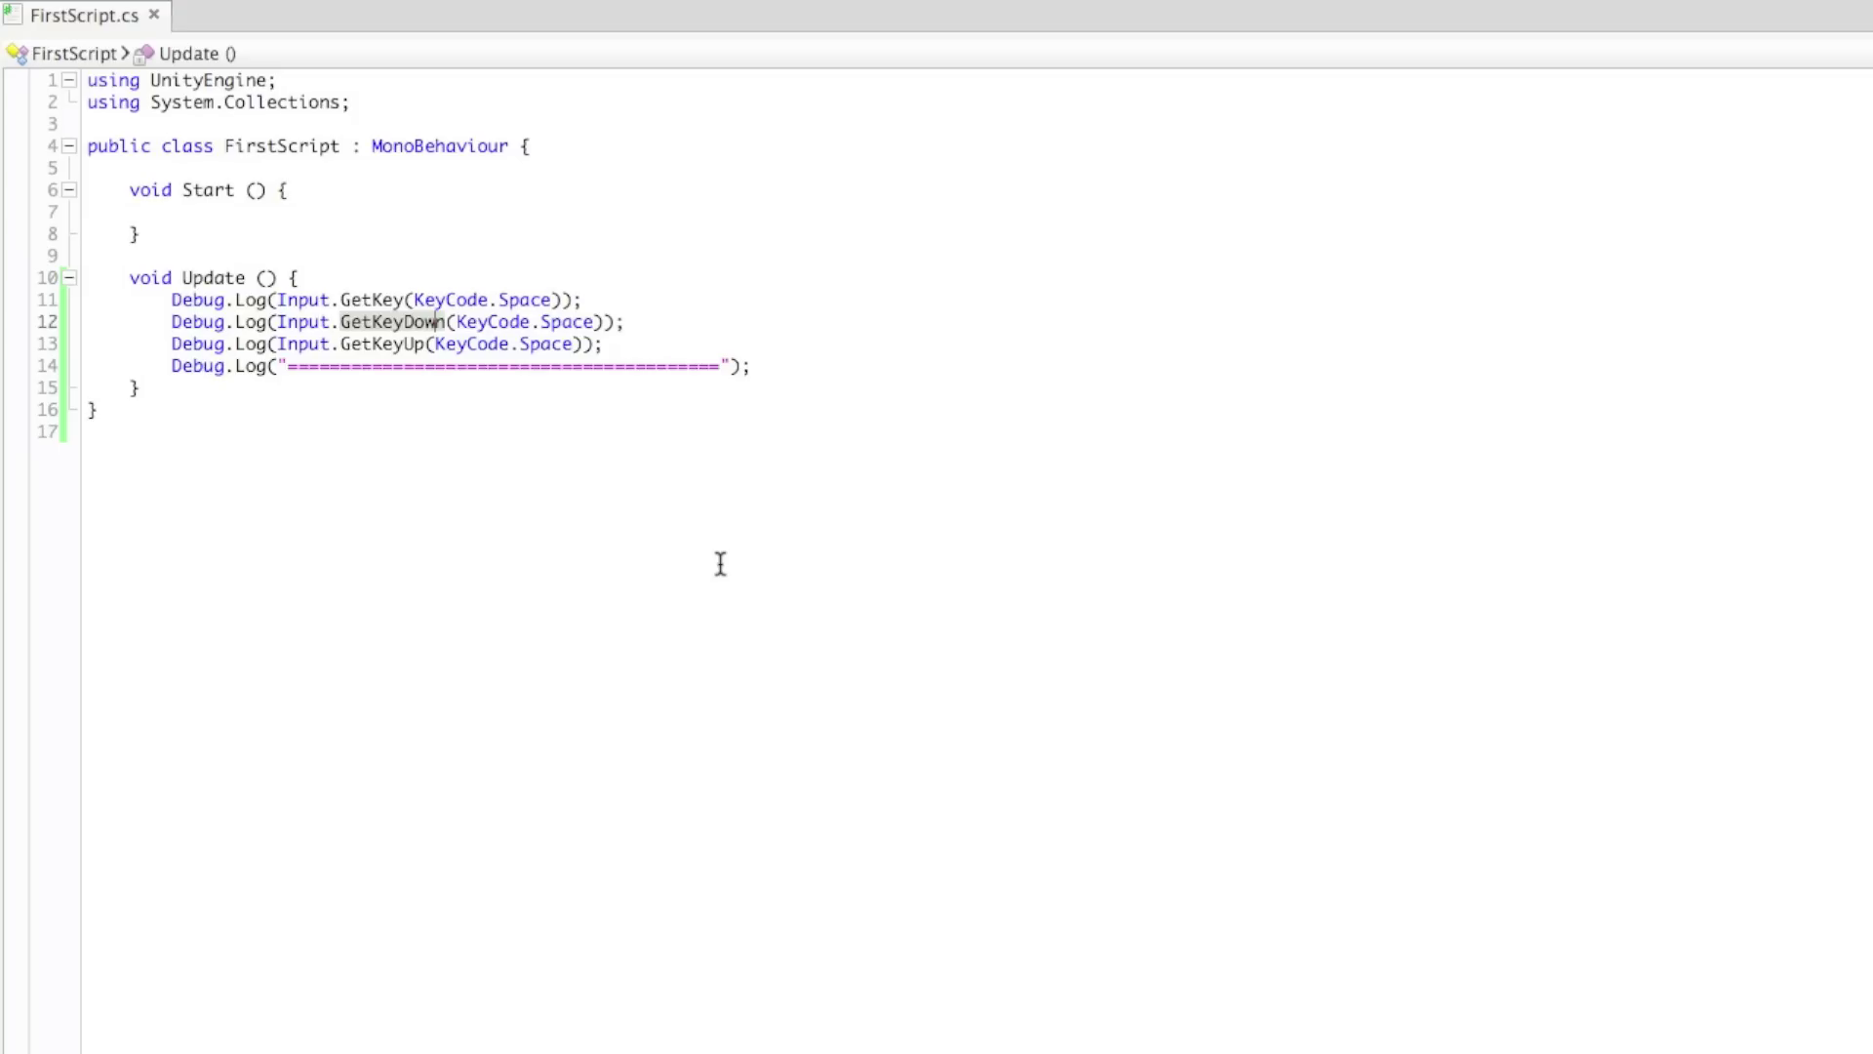
click(411, 343)
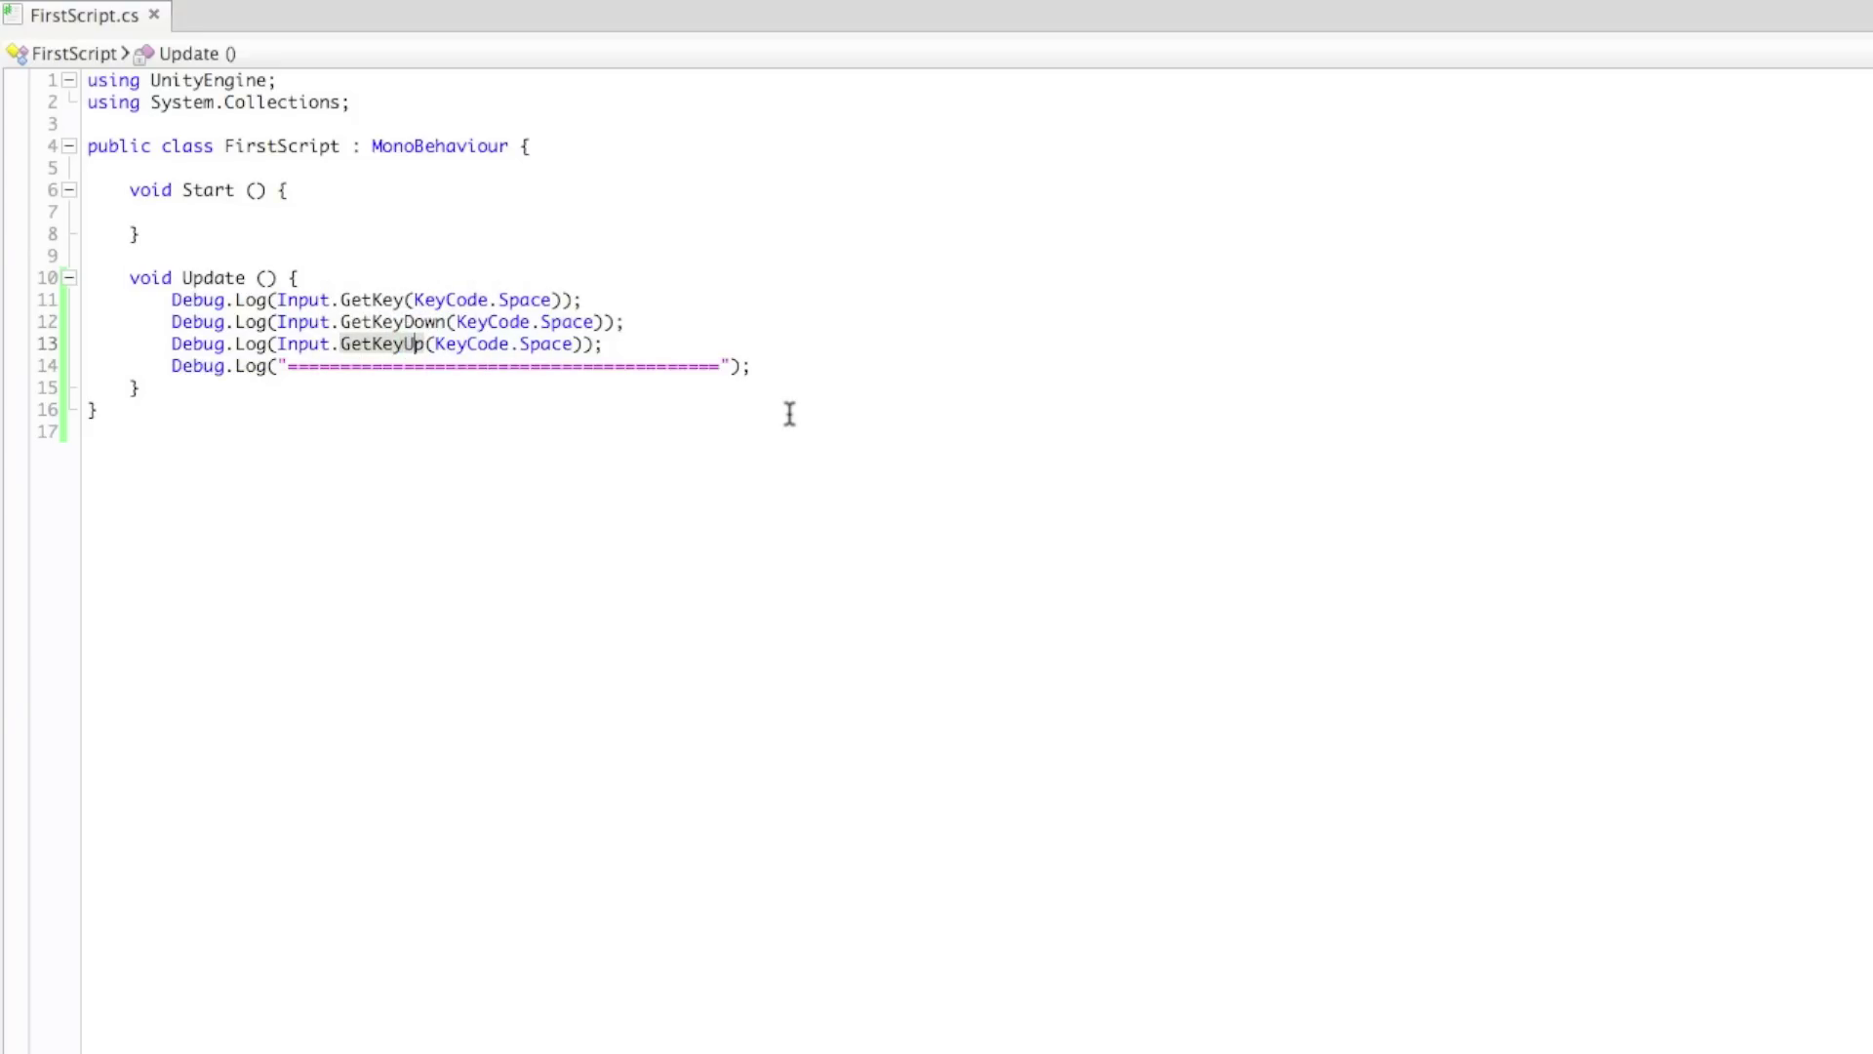
click(555, 323)
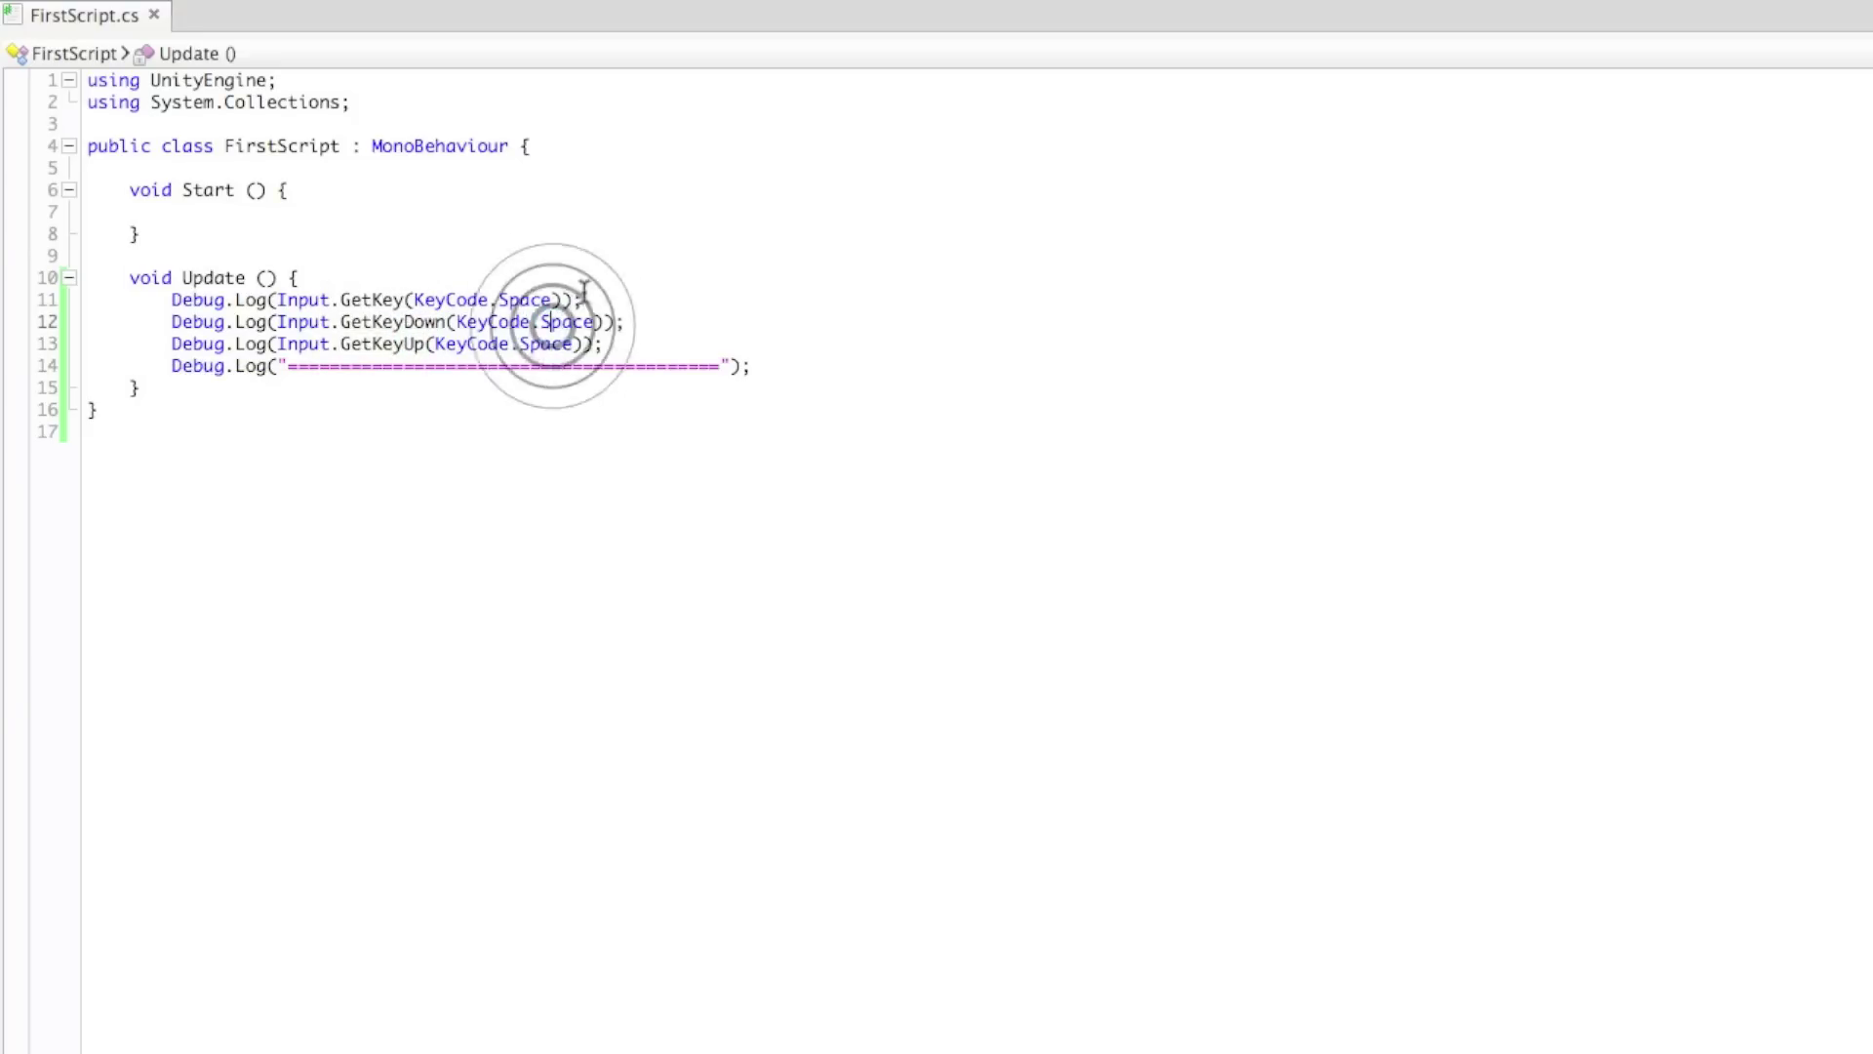
click(441, 323)
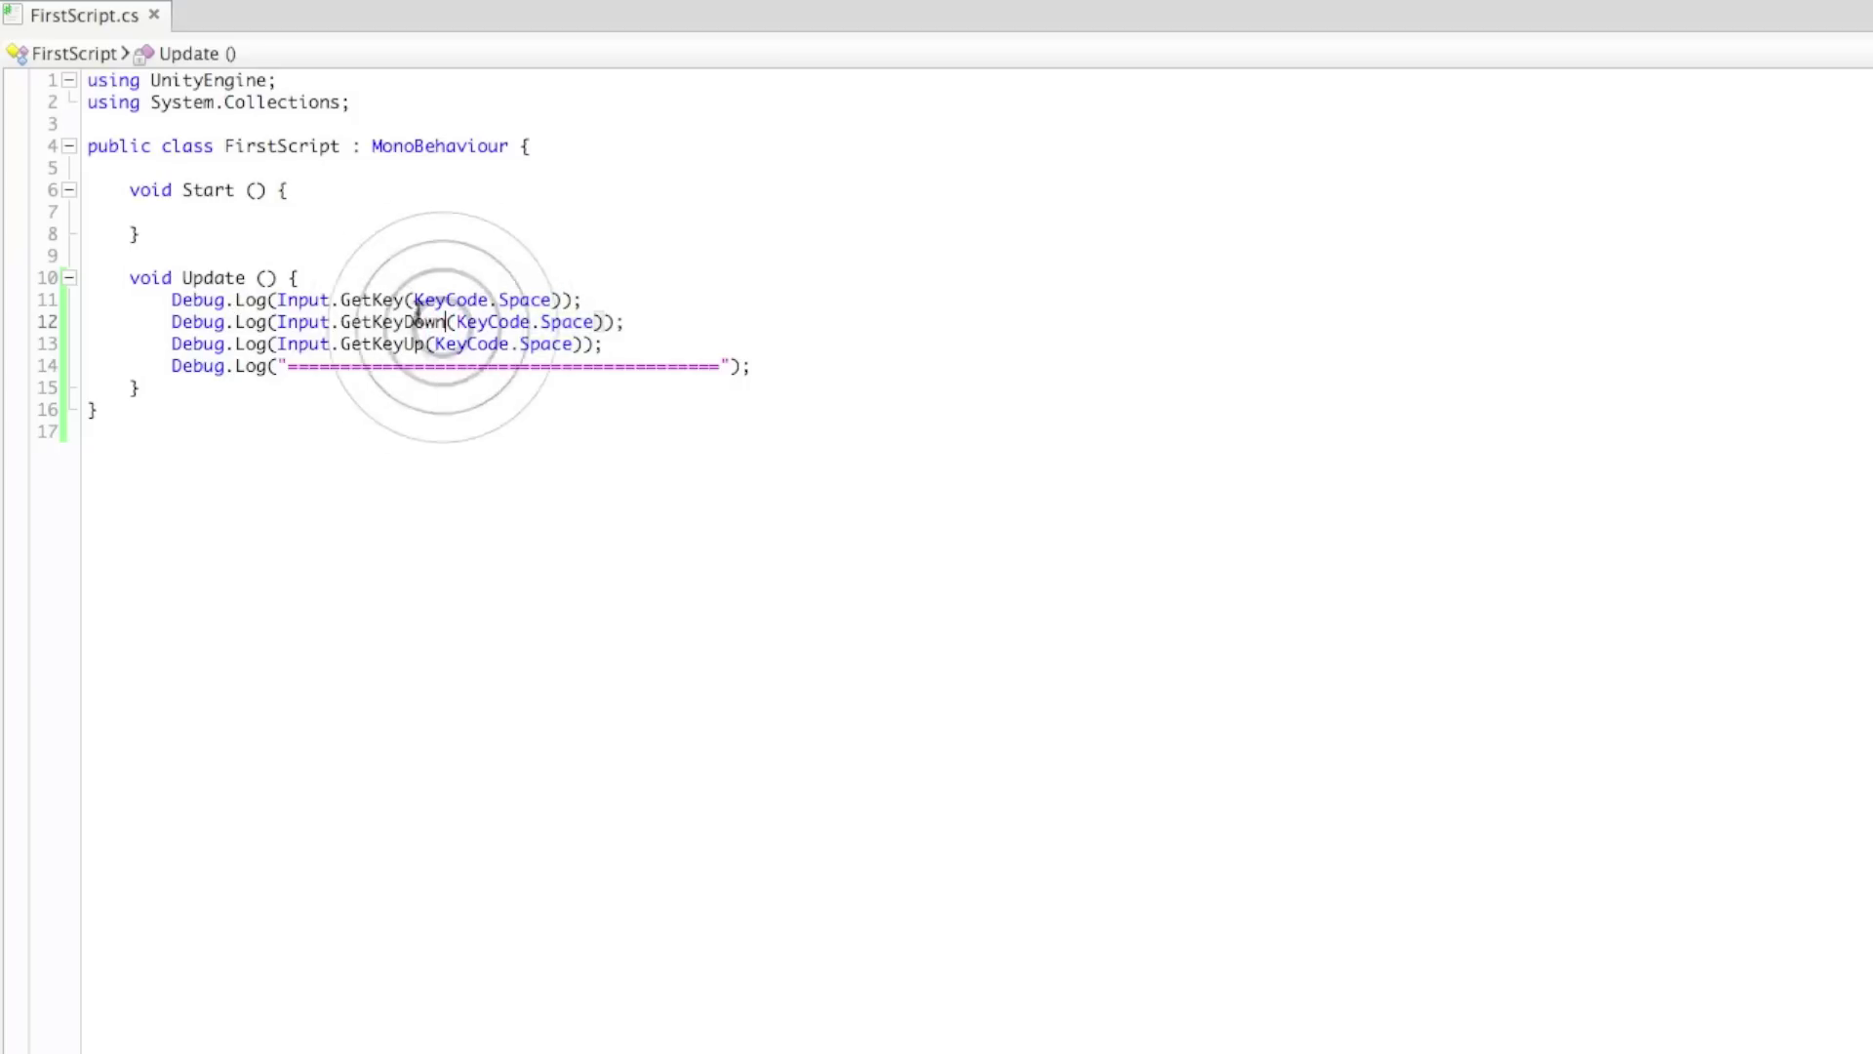
double_click(391, 297)
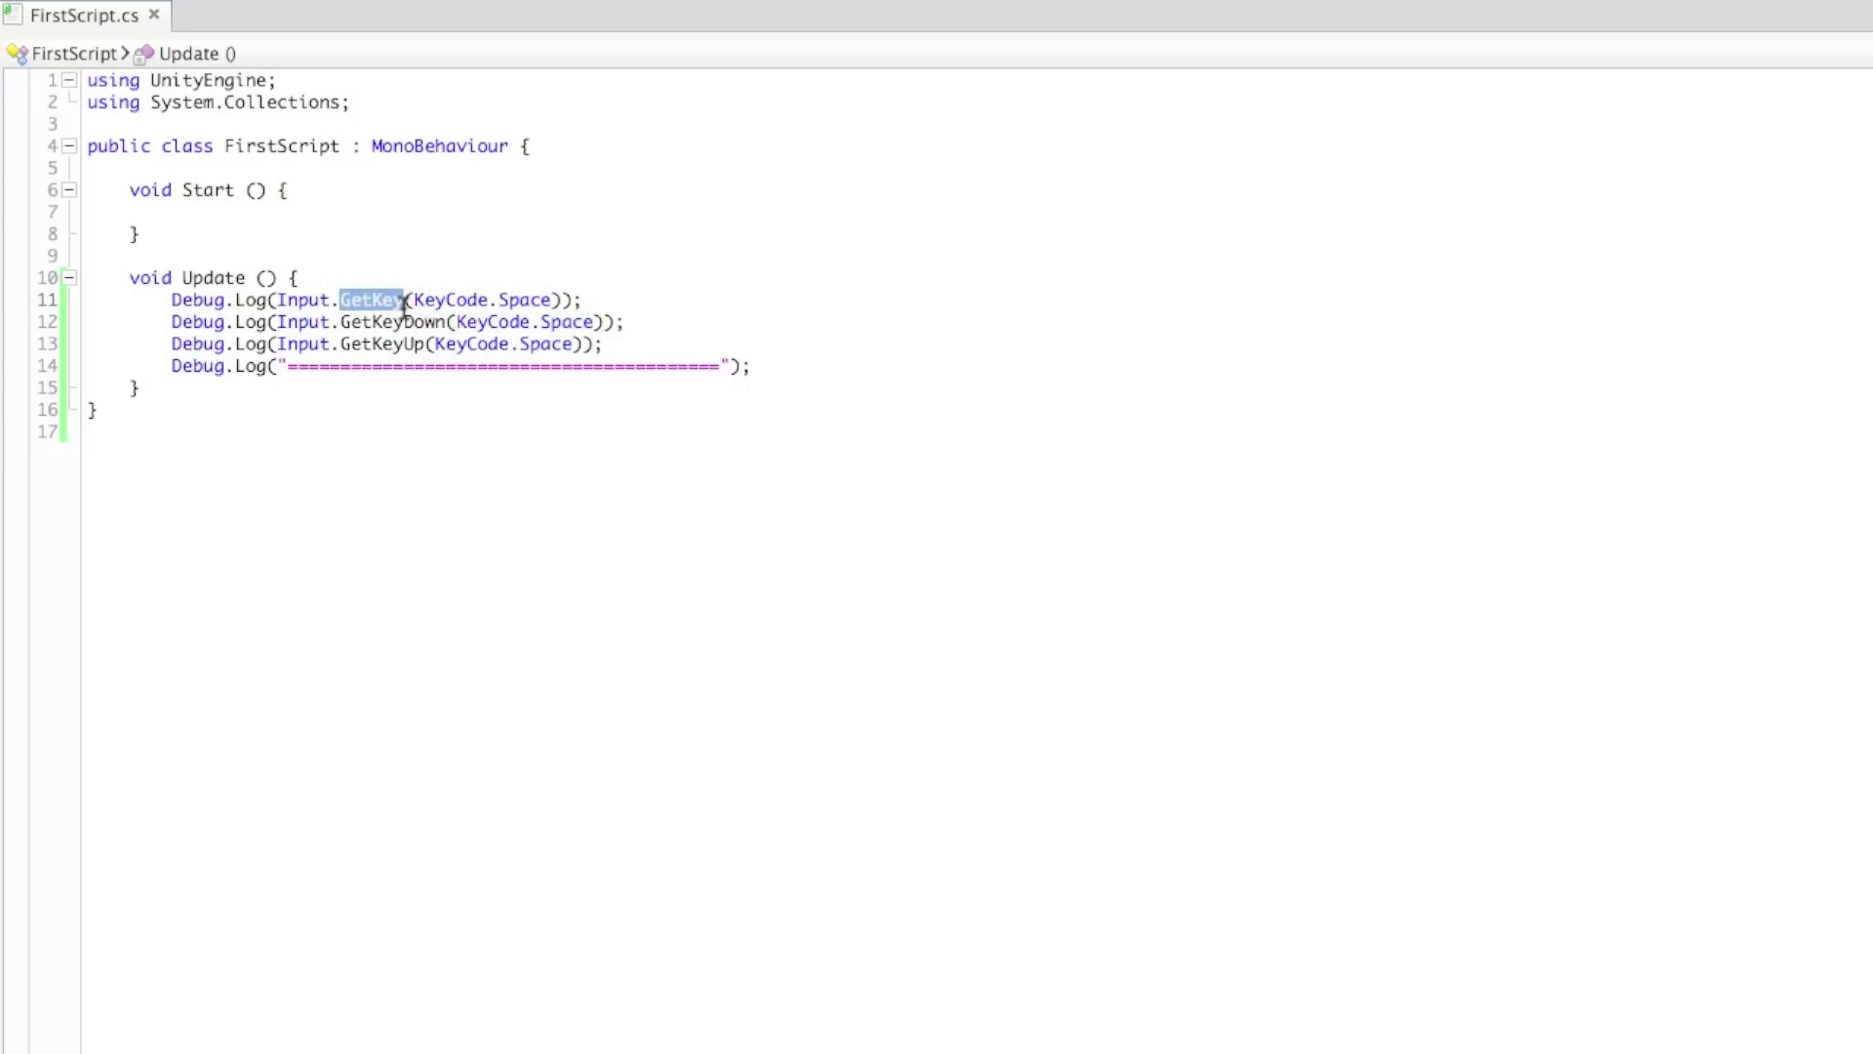
click(414, 320)
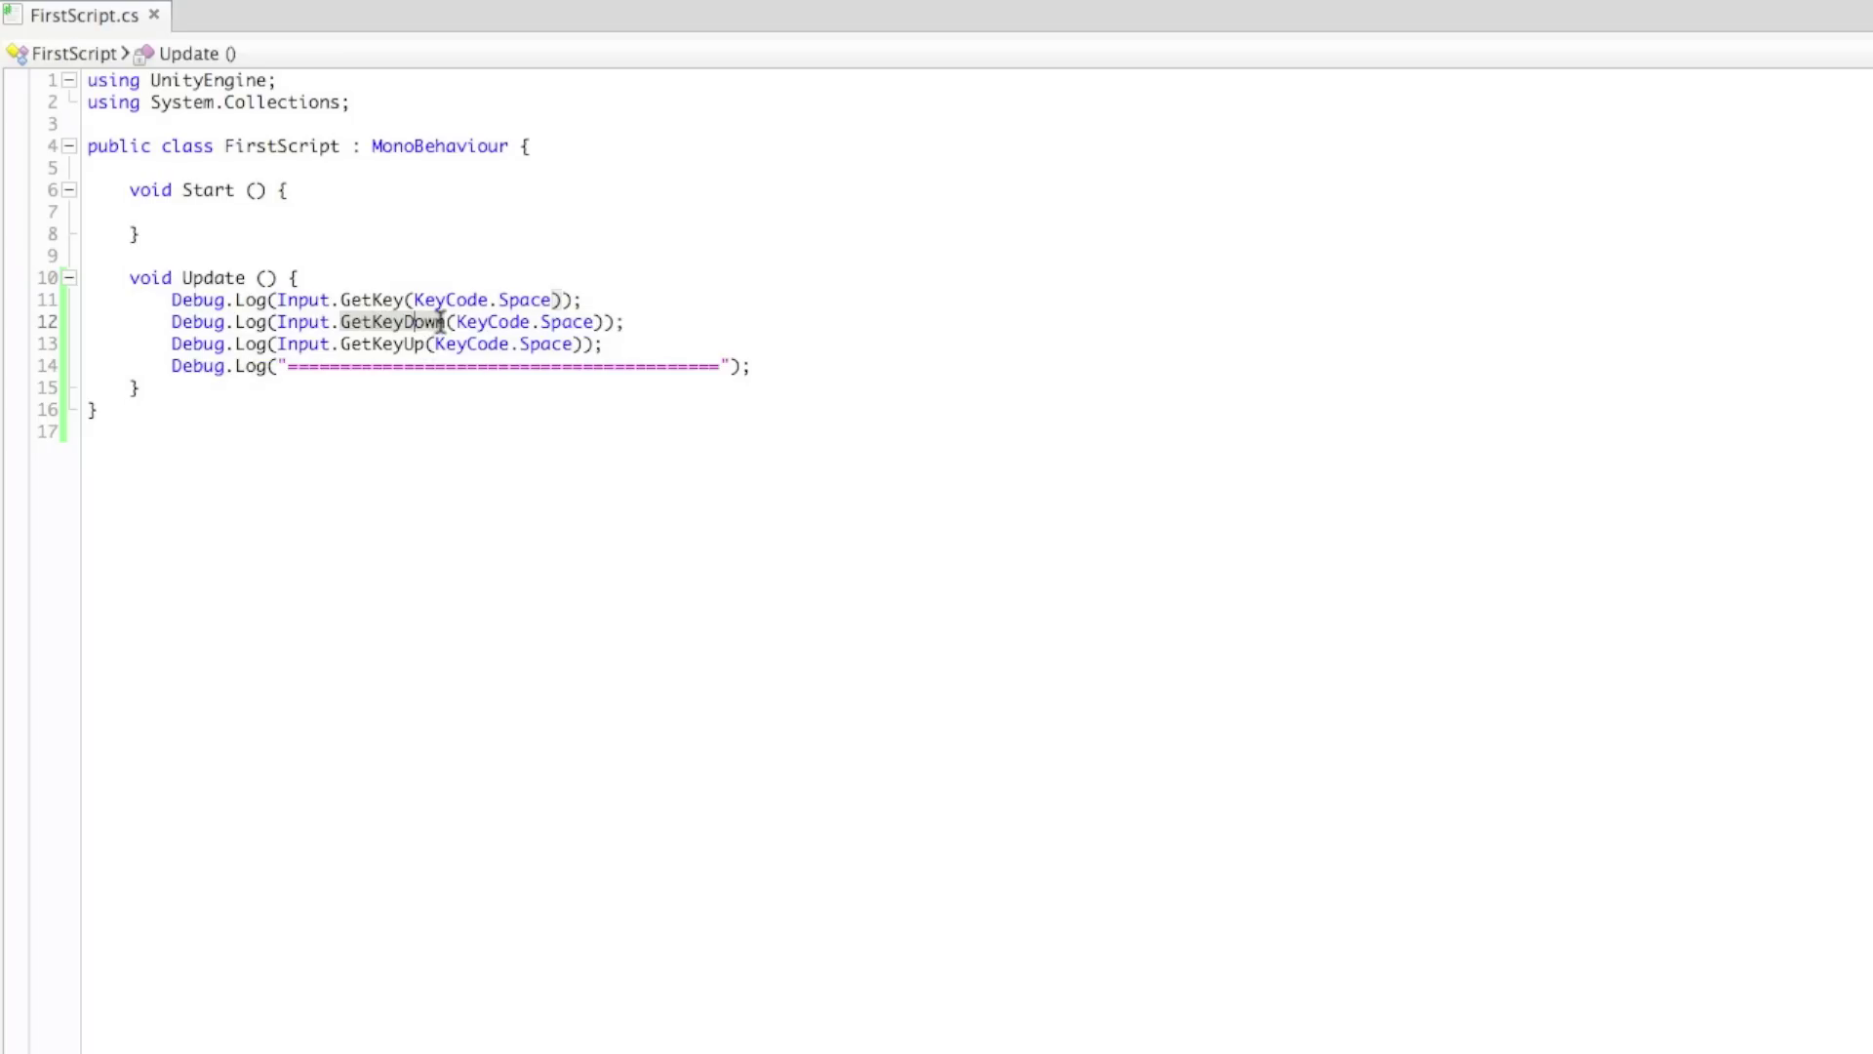
double_click(383, 295)
click(403, 320)
Revisit the GetKey, GetKeyUp and GetKeyDown calls, then select logging lines 11–14
click(393, 300)
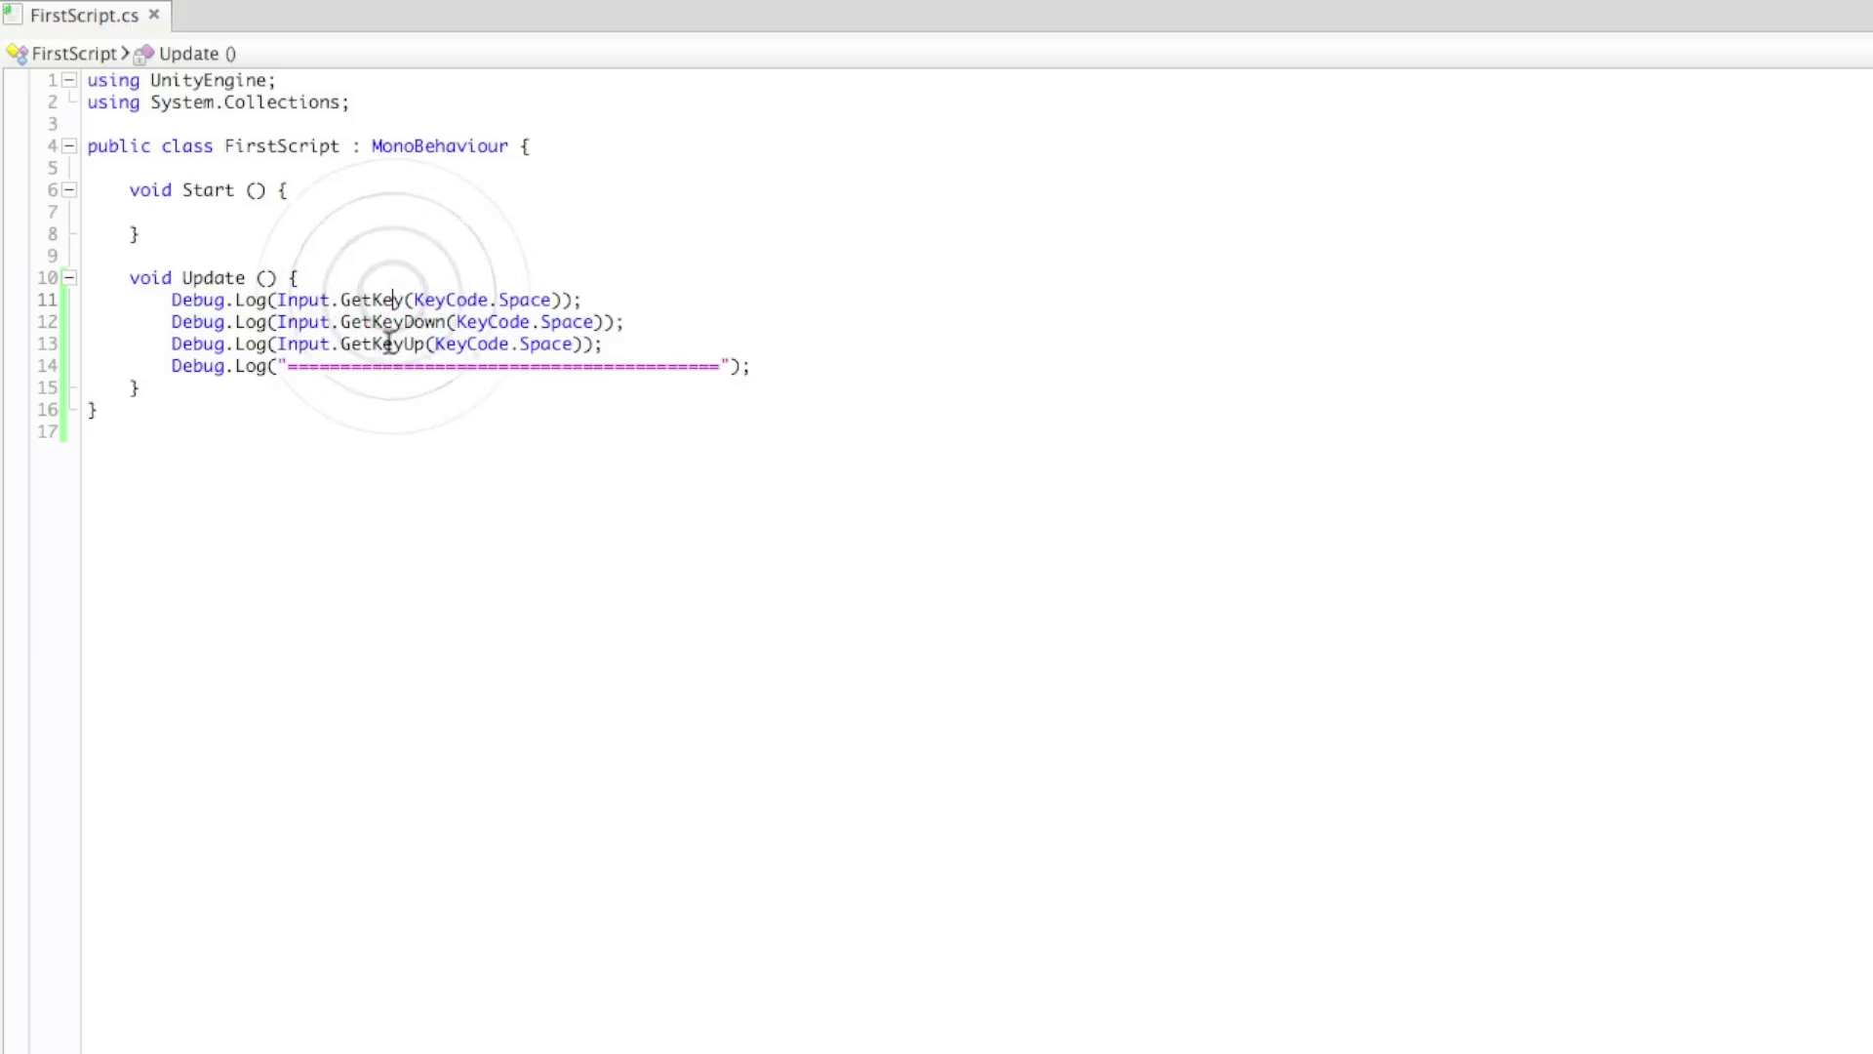
click(385, 344)
click(389, 346)
click(390, 324)
double_click(393, 322)
click(398, 347)
click(527, 388)
click(556, 300)
click(626, 390)
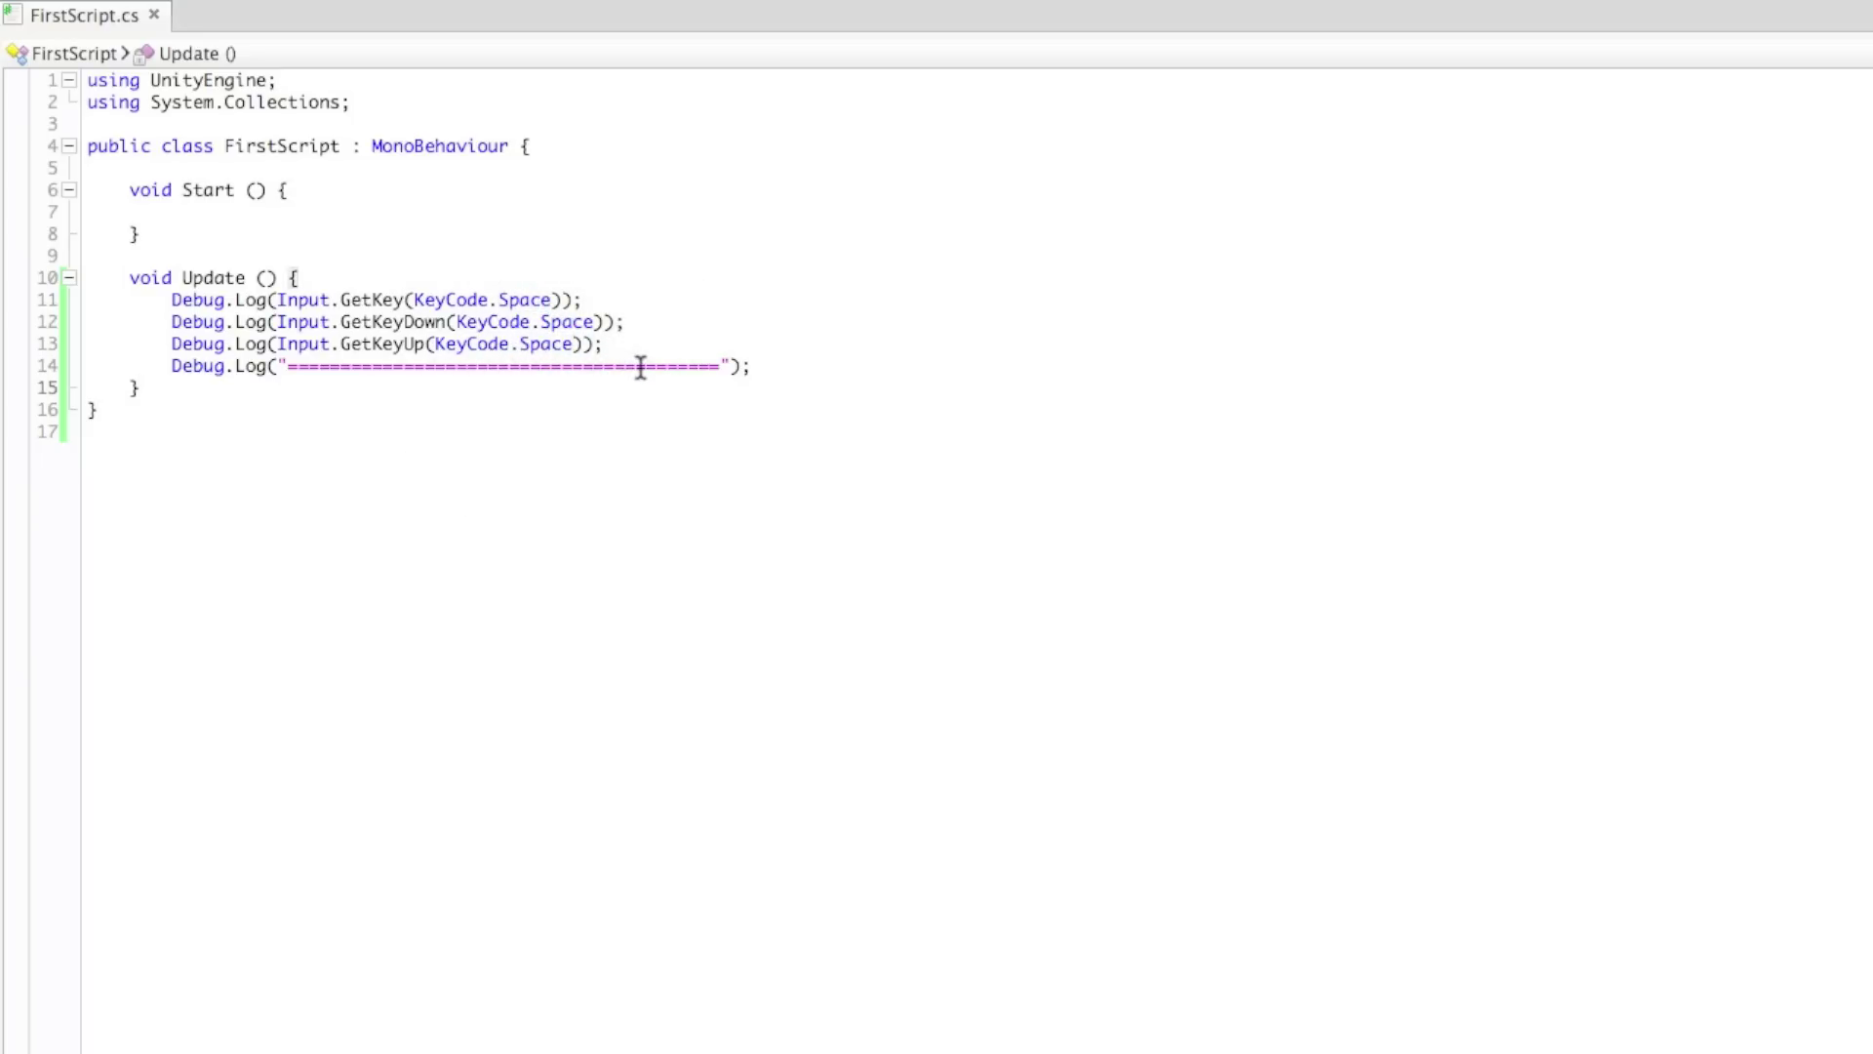
drag(786, 374, 138, 309)
click(151, 281)
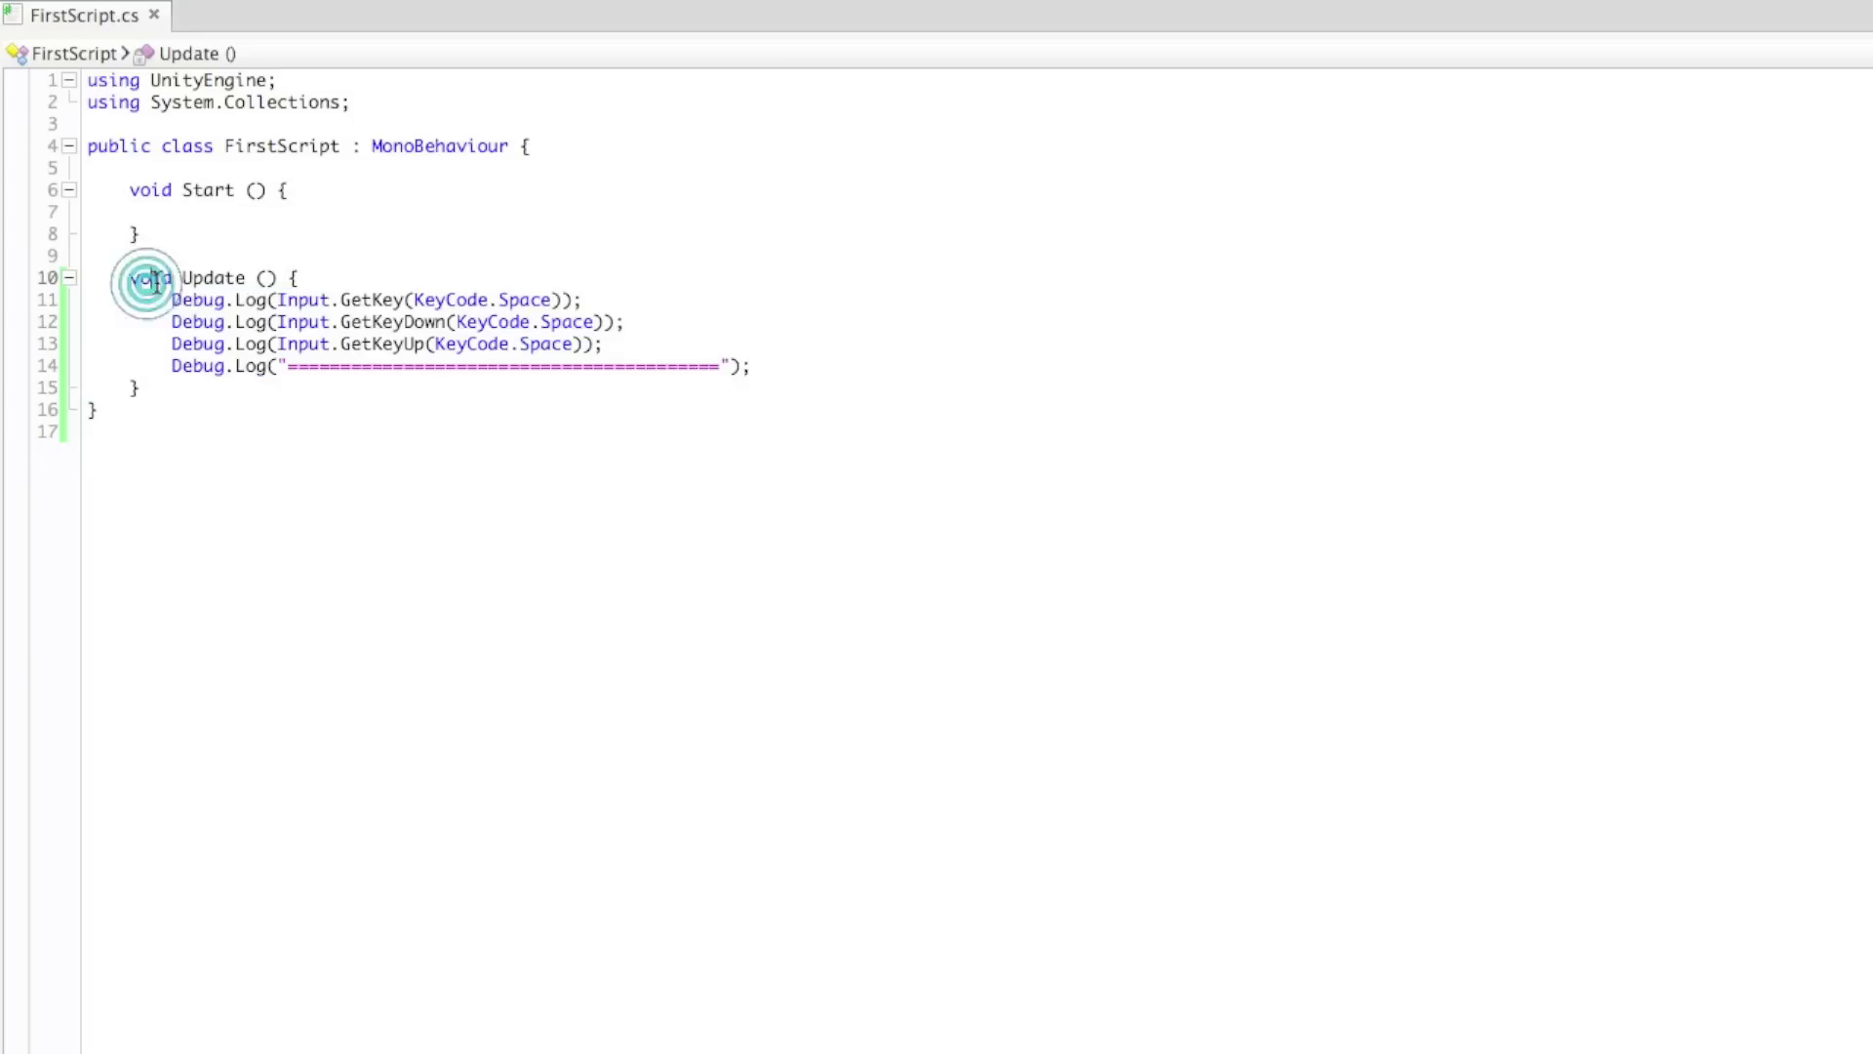
Replace the four logging lines with Input.GetMouseButton picked from the autocomplete list
drag(781, 371, 164, 304)
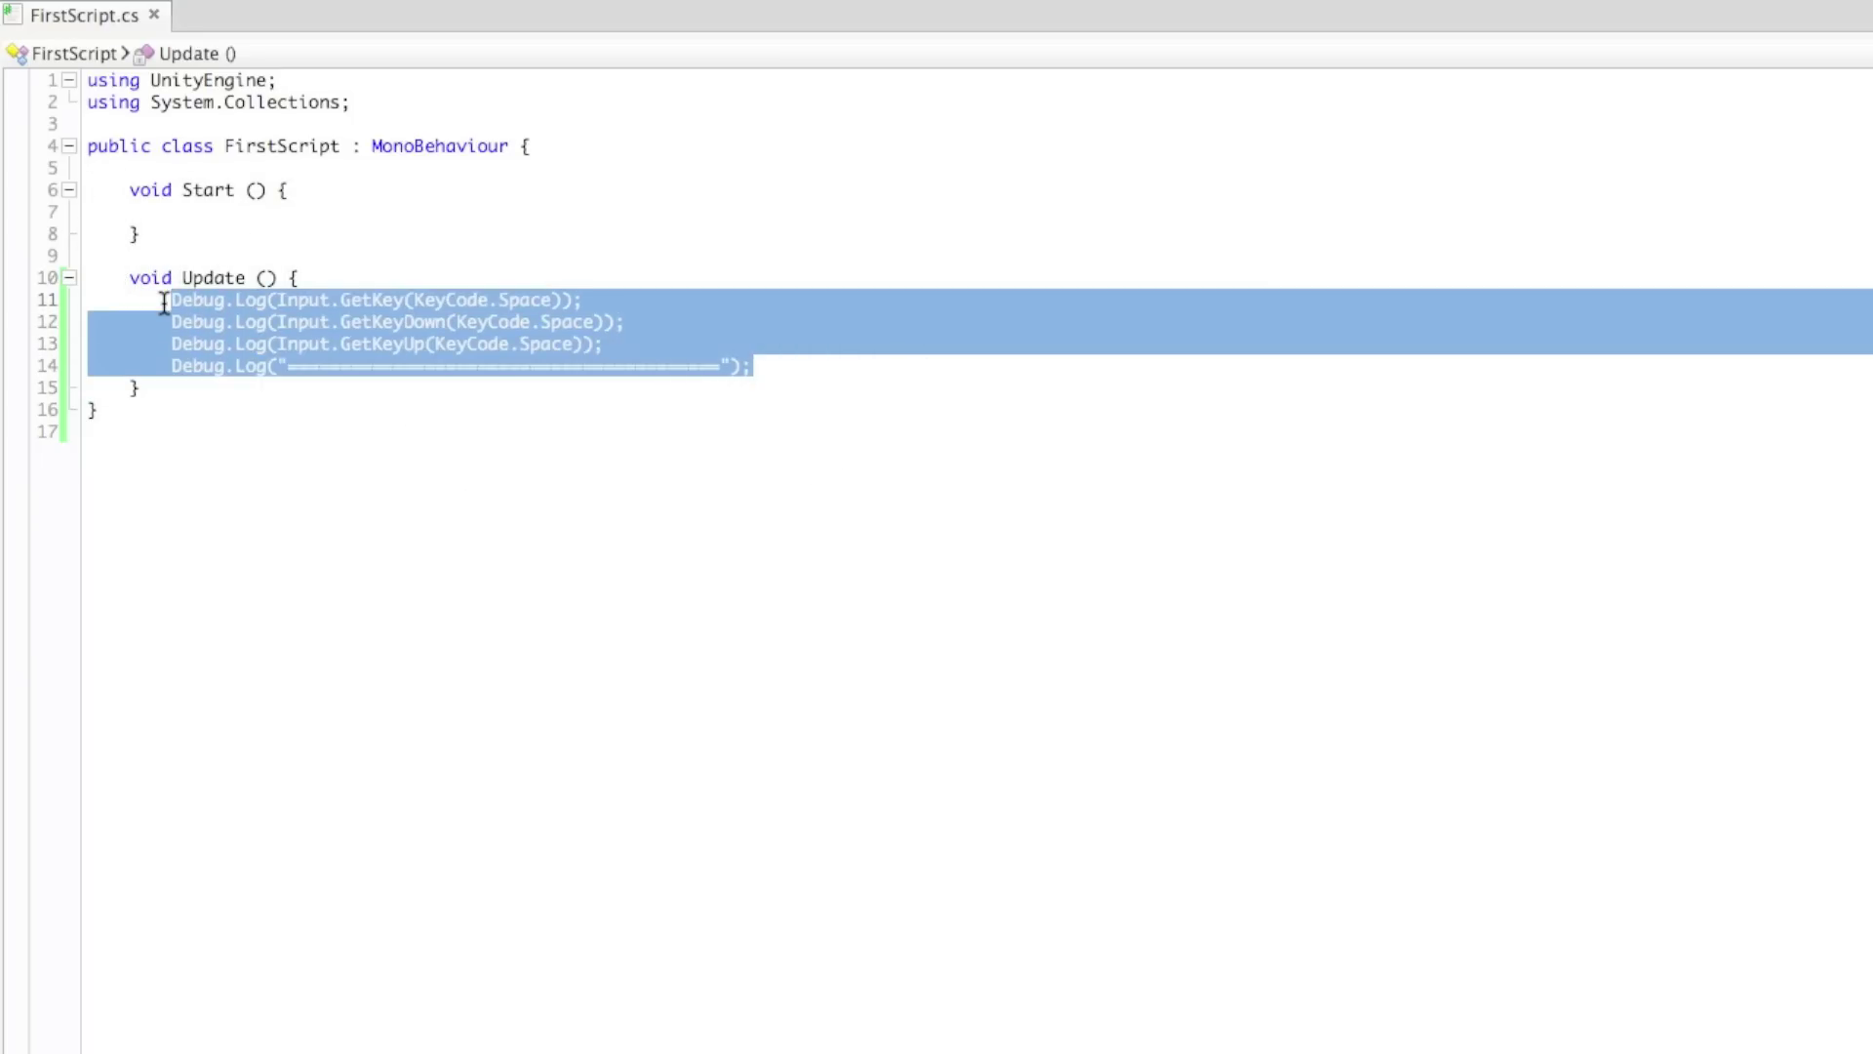
key(BackSpace)
text(Input.)
key(Down)
key(Down)
key(Down)
key(Down)
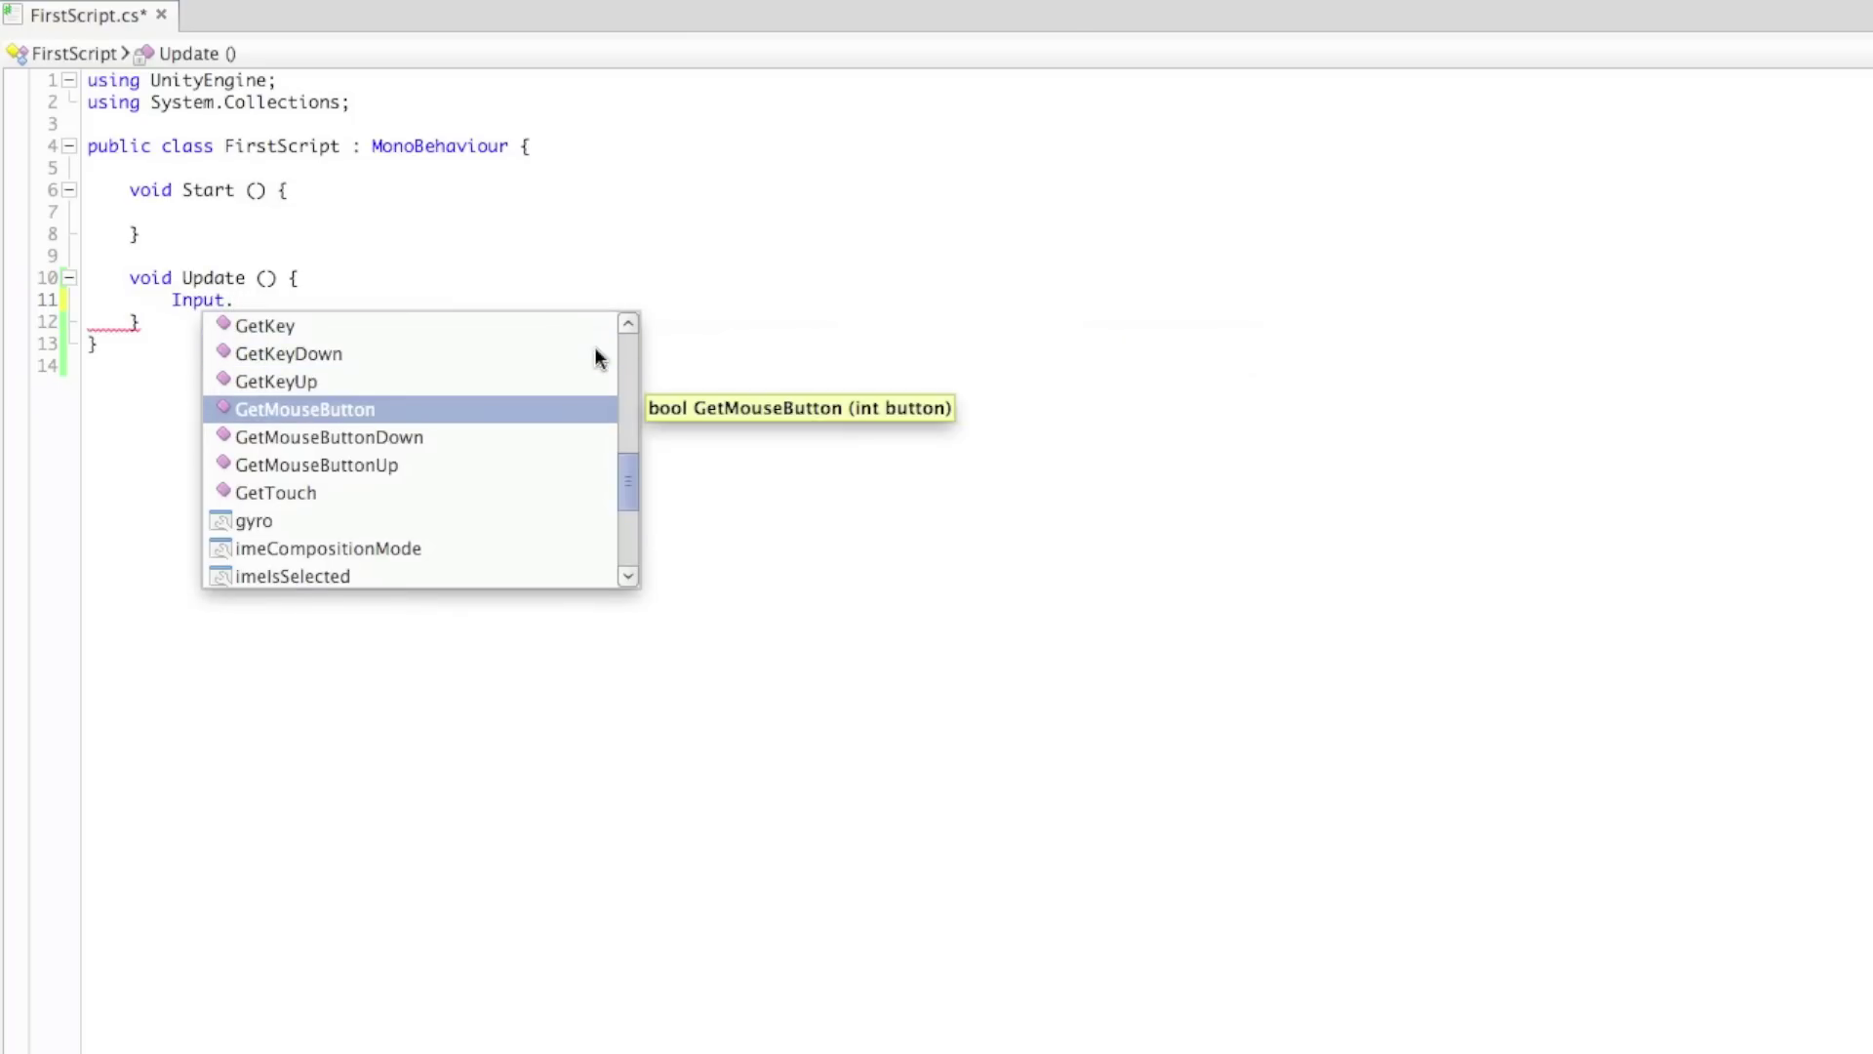
key(Down)
key(Down)
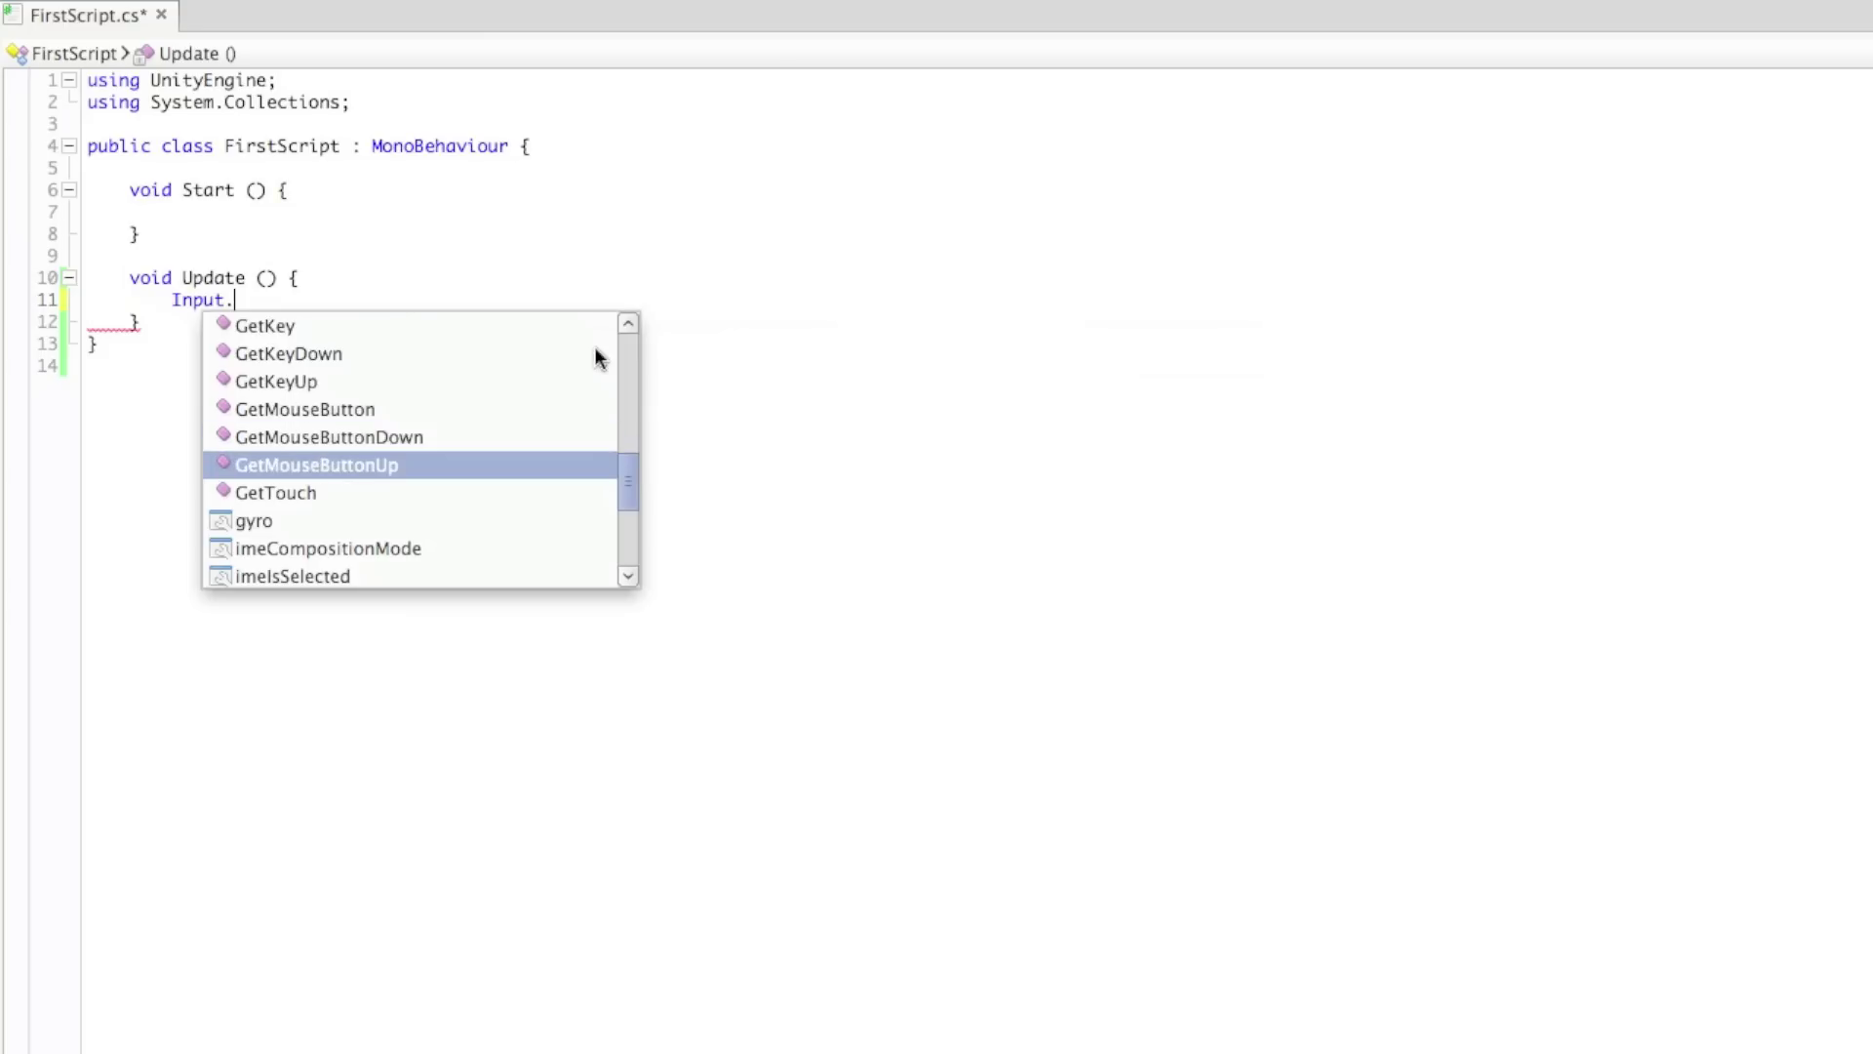
key(Up)
key(Up)
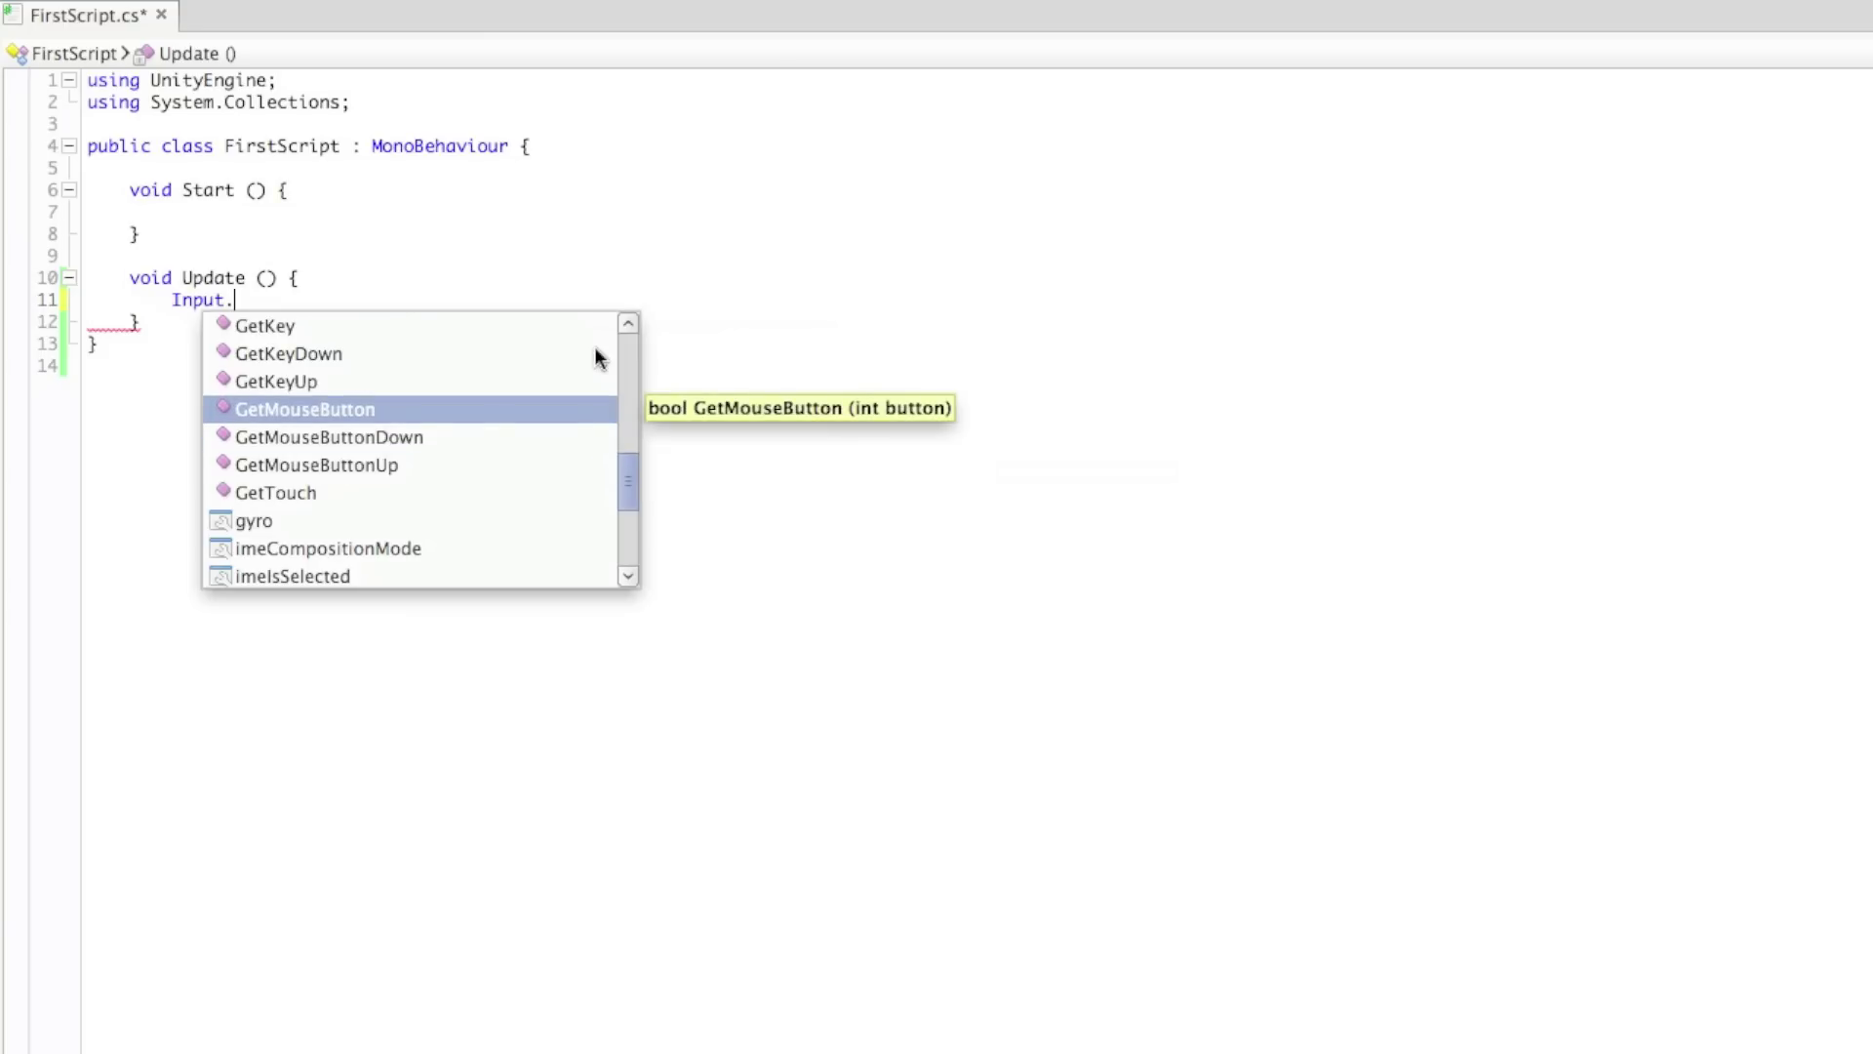
key(Down)
key(Down)
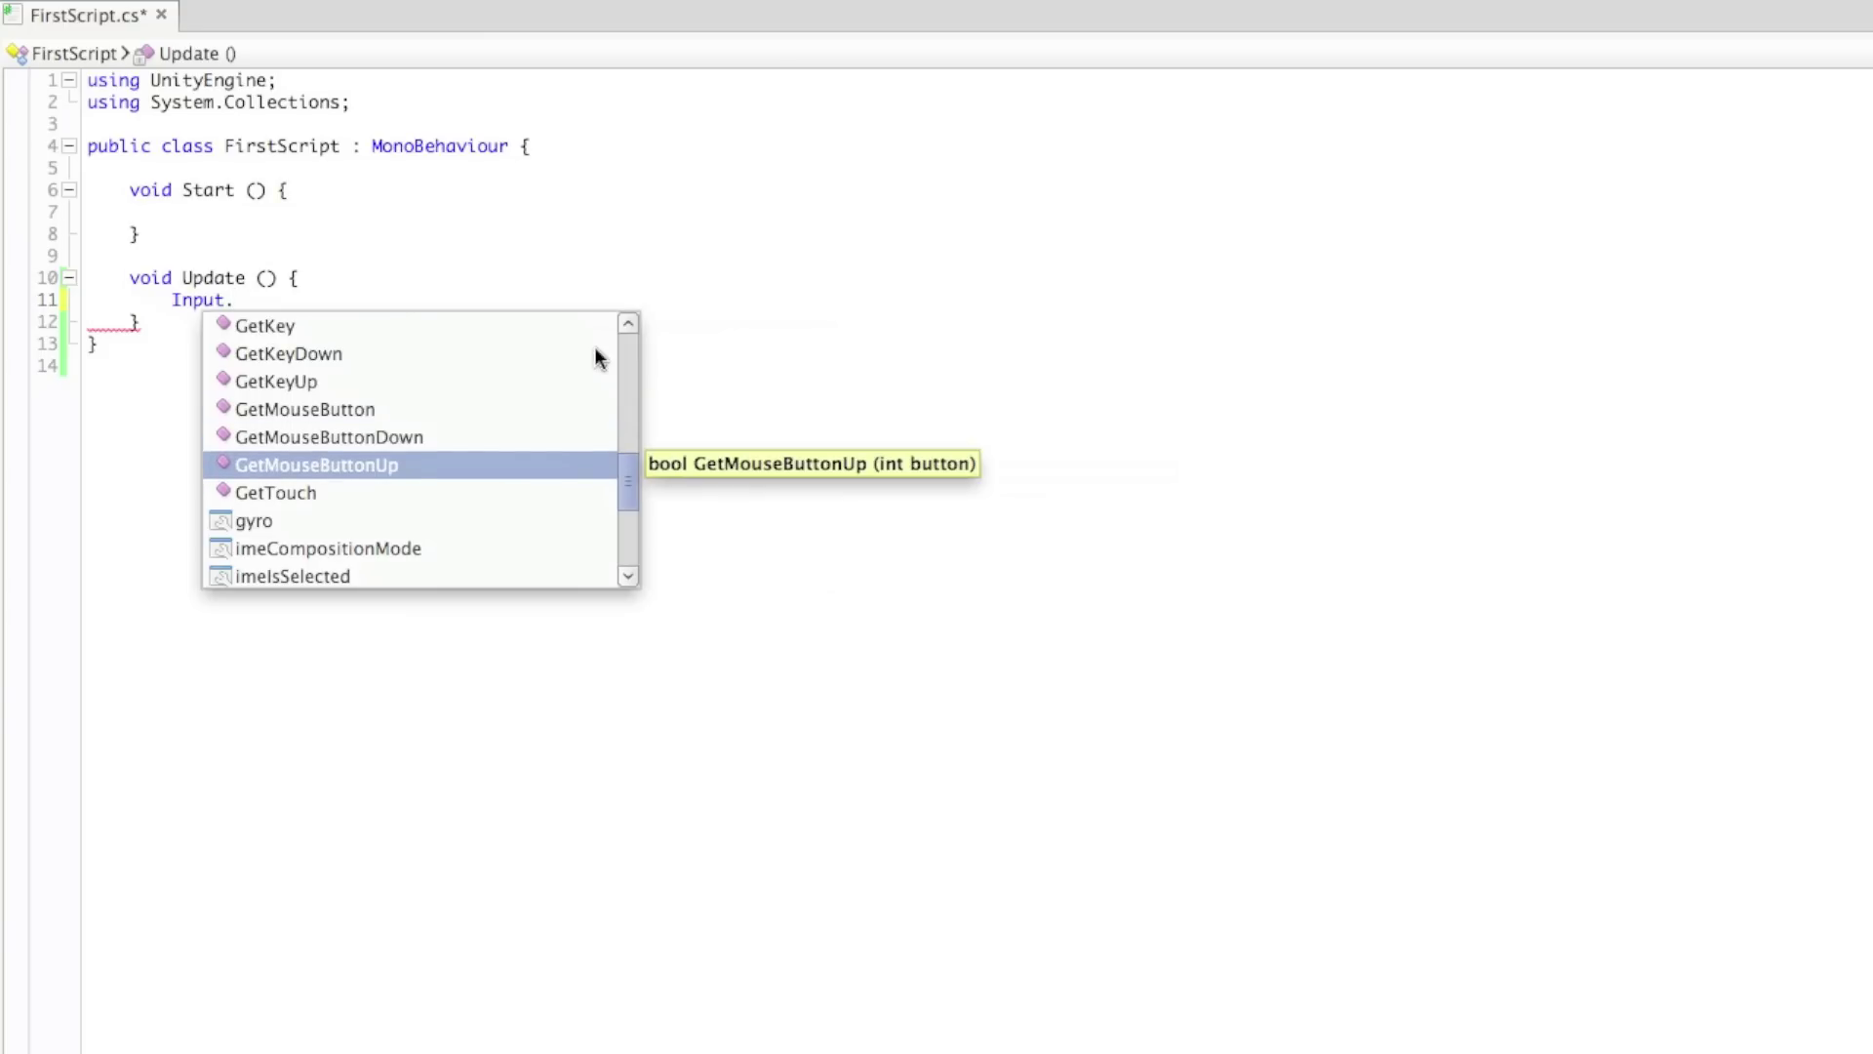
key(Up)
key(Up)
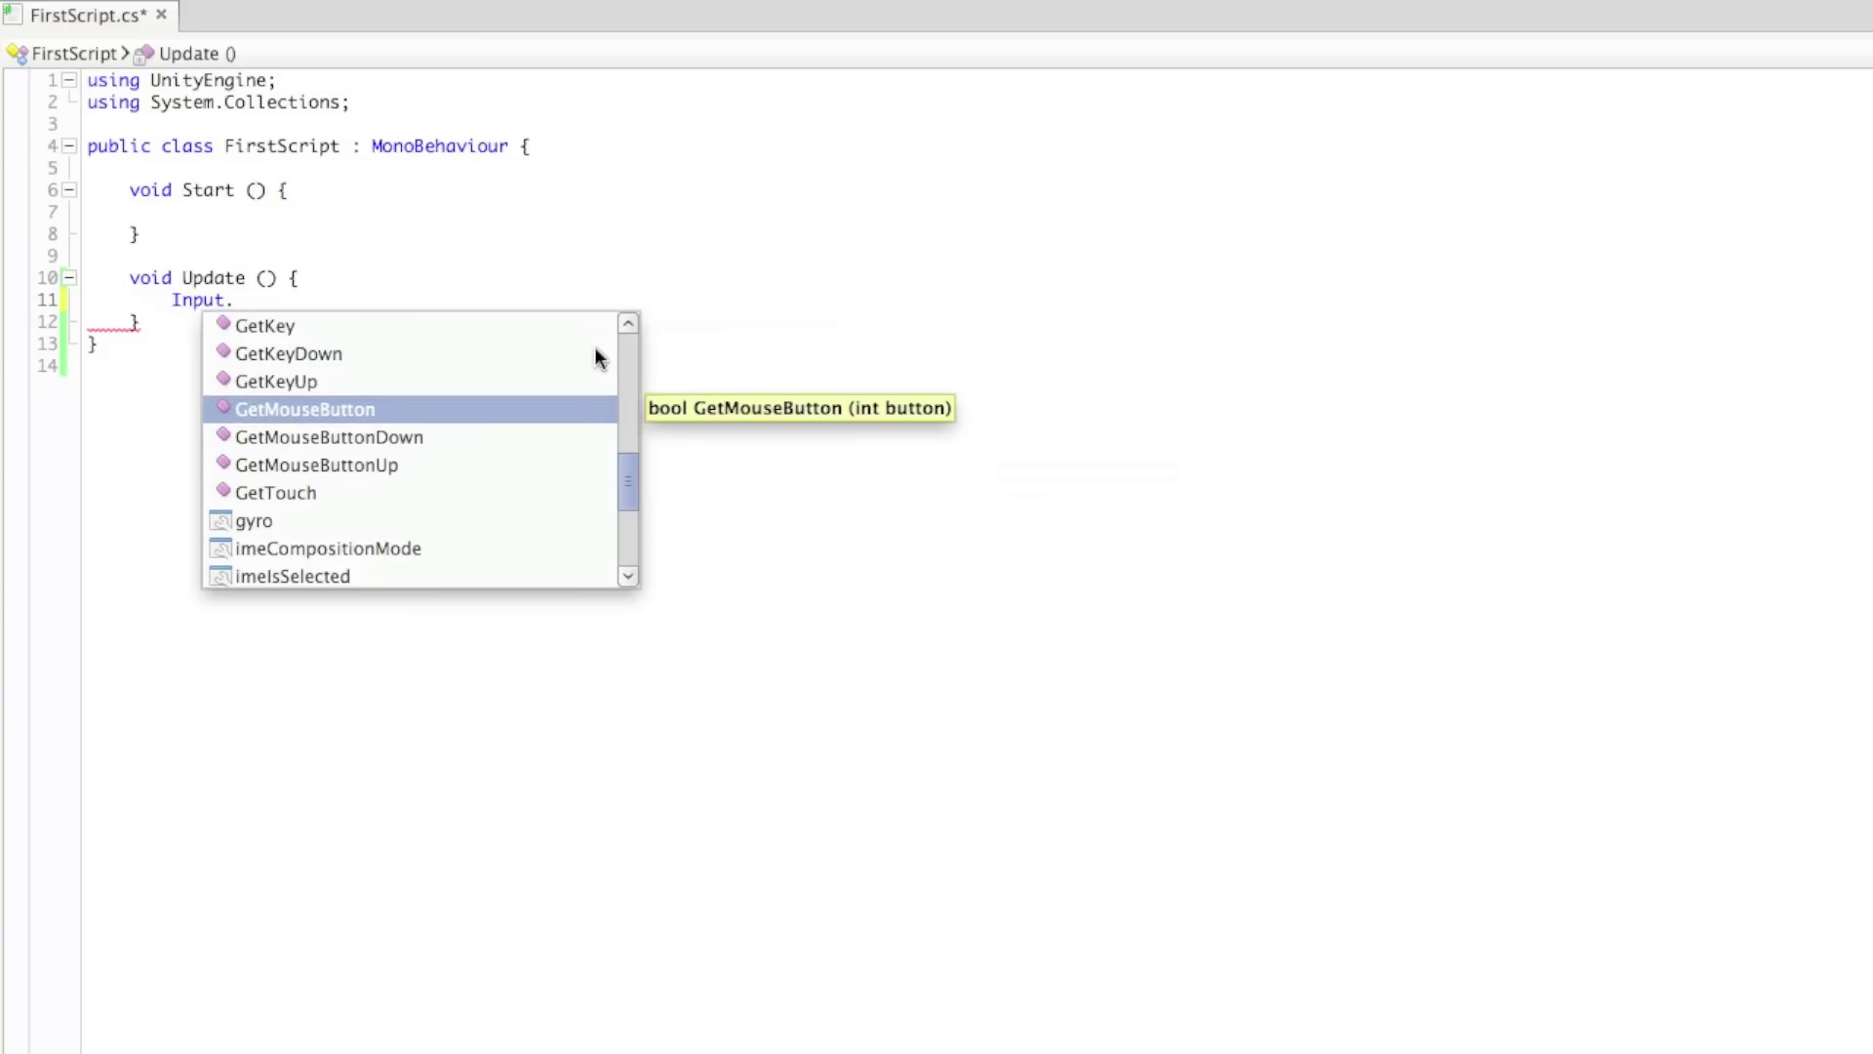
key(Down)
key(Down)
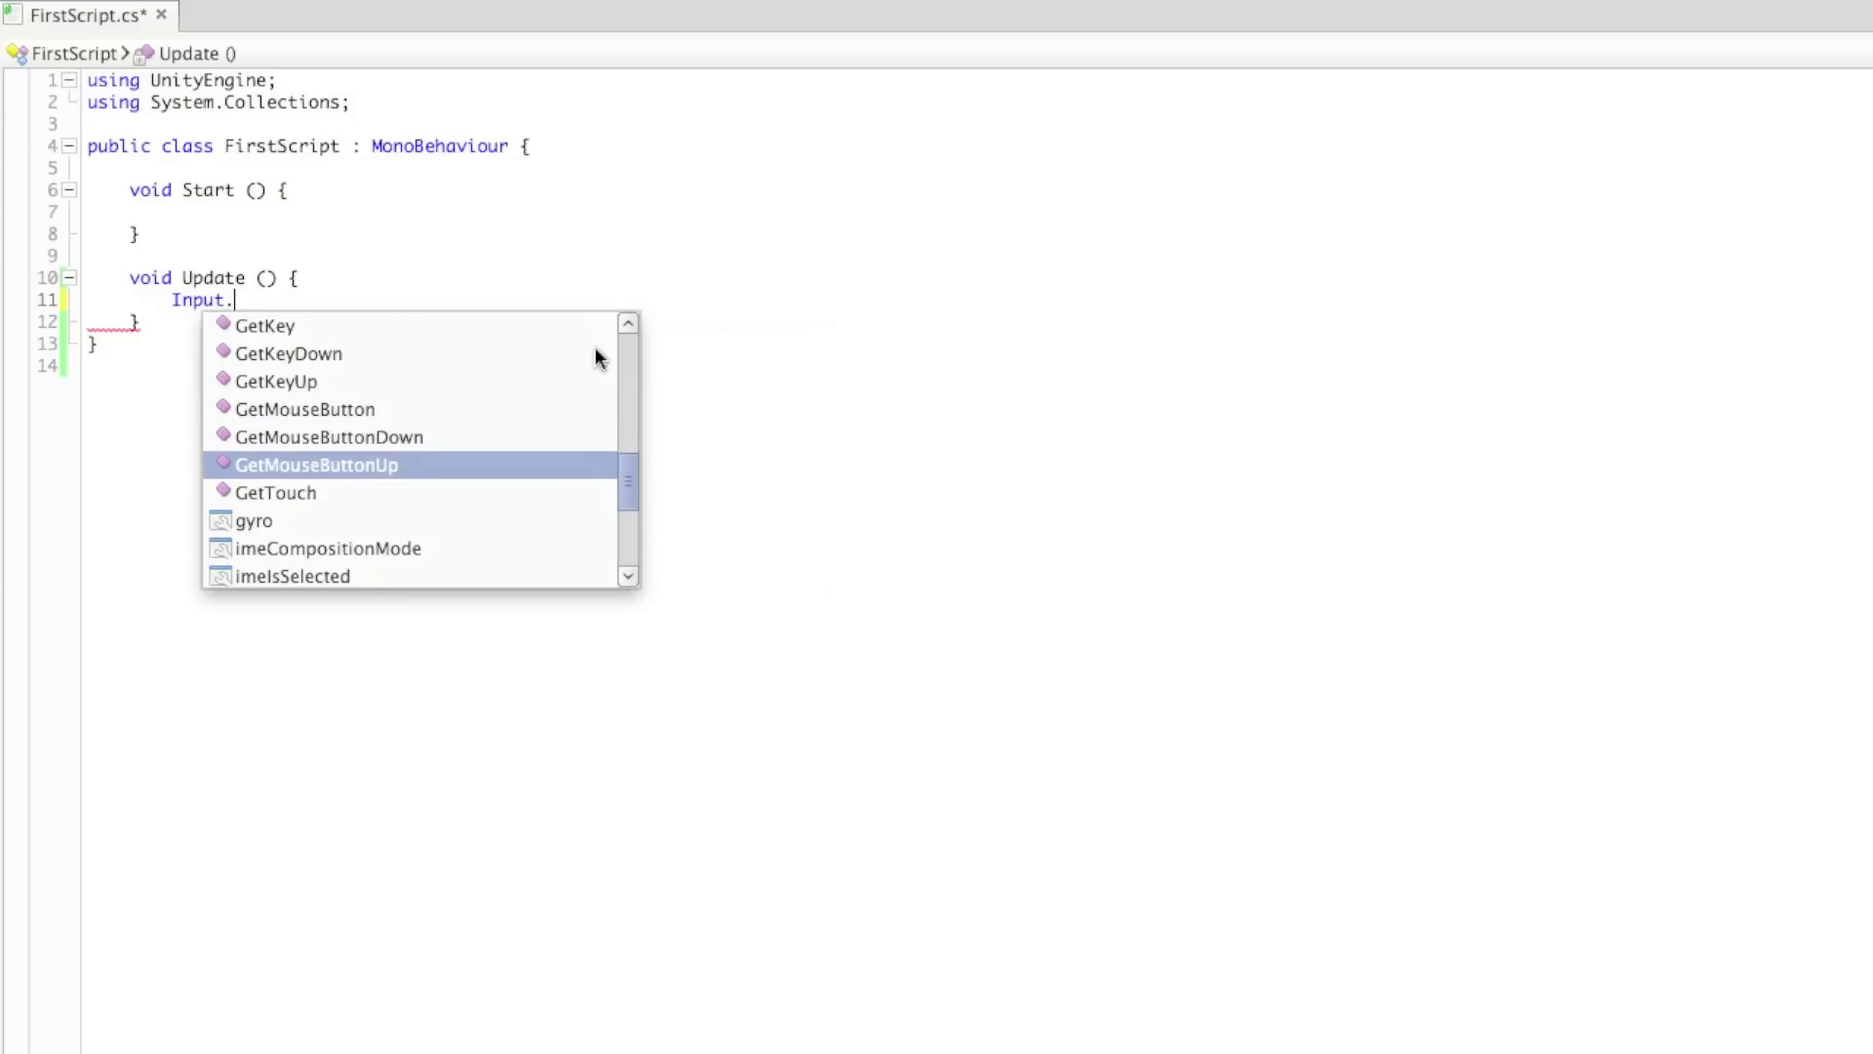
key(Up)
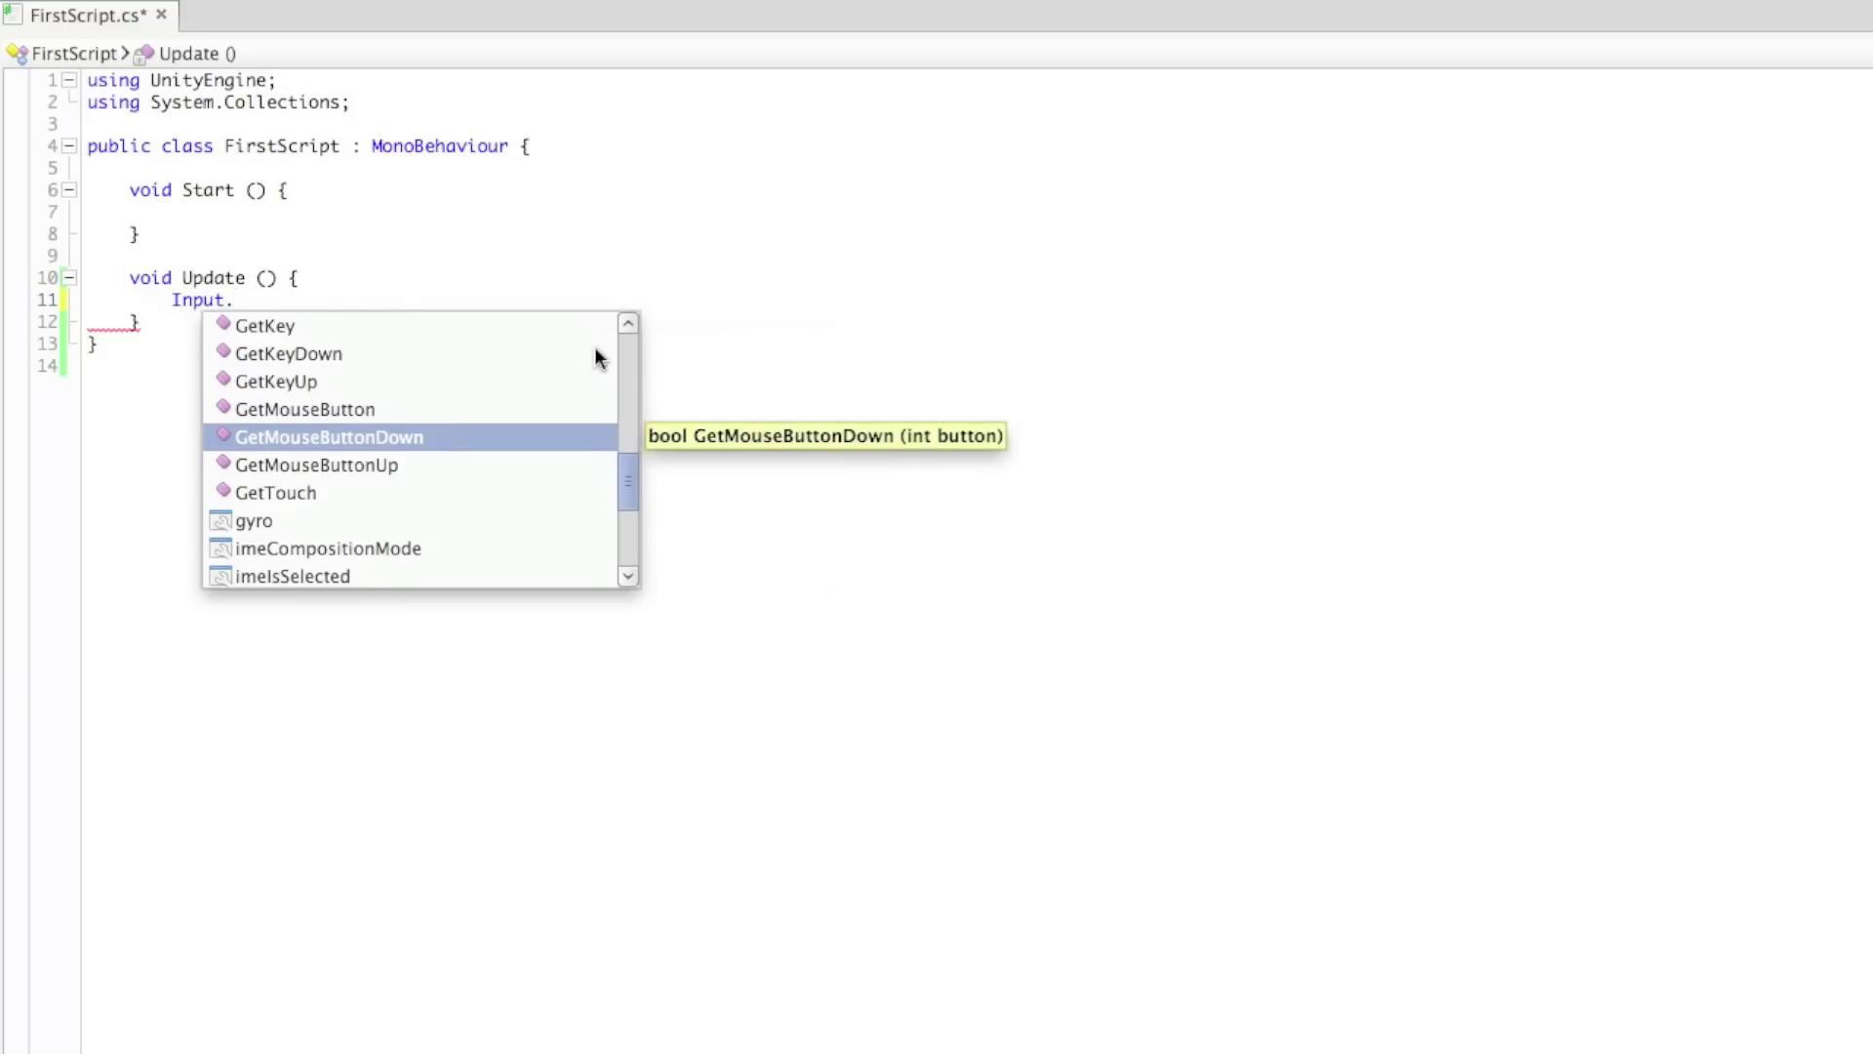
key(Up)
key(Return)
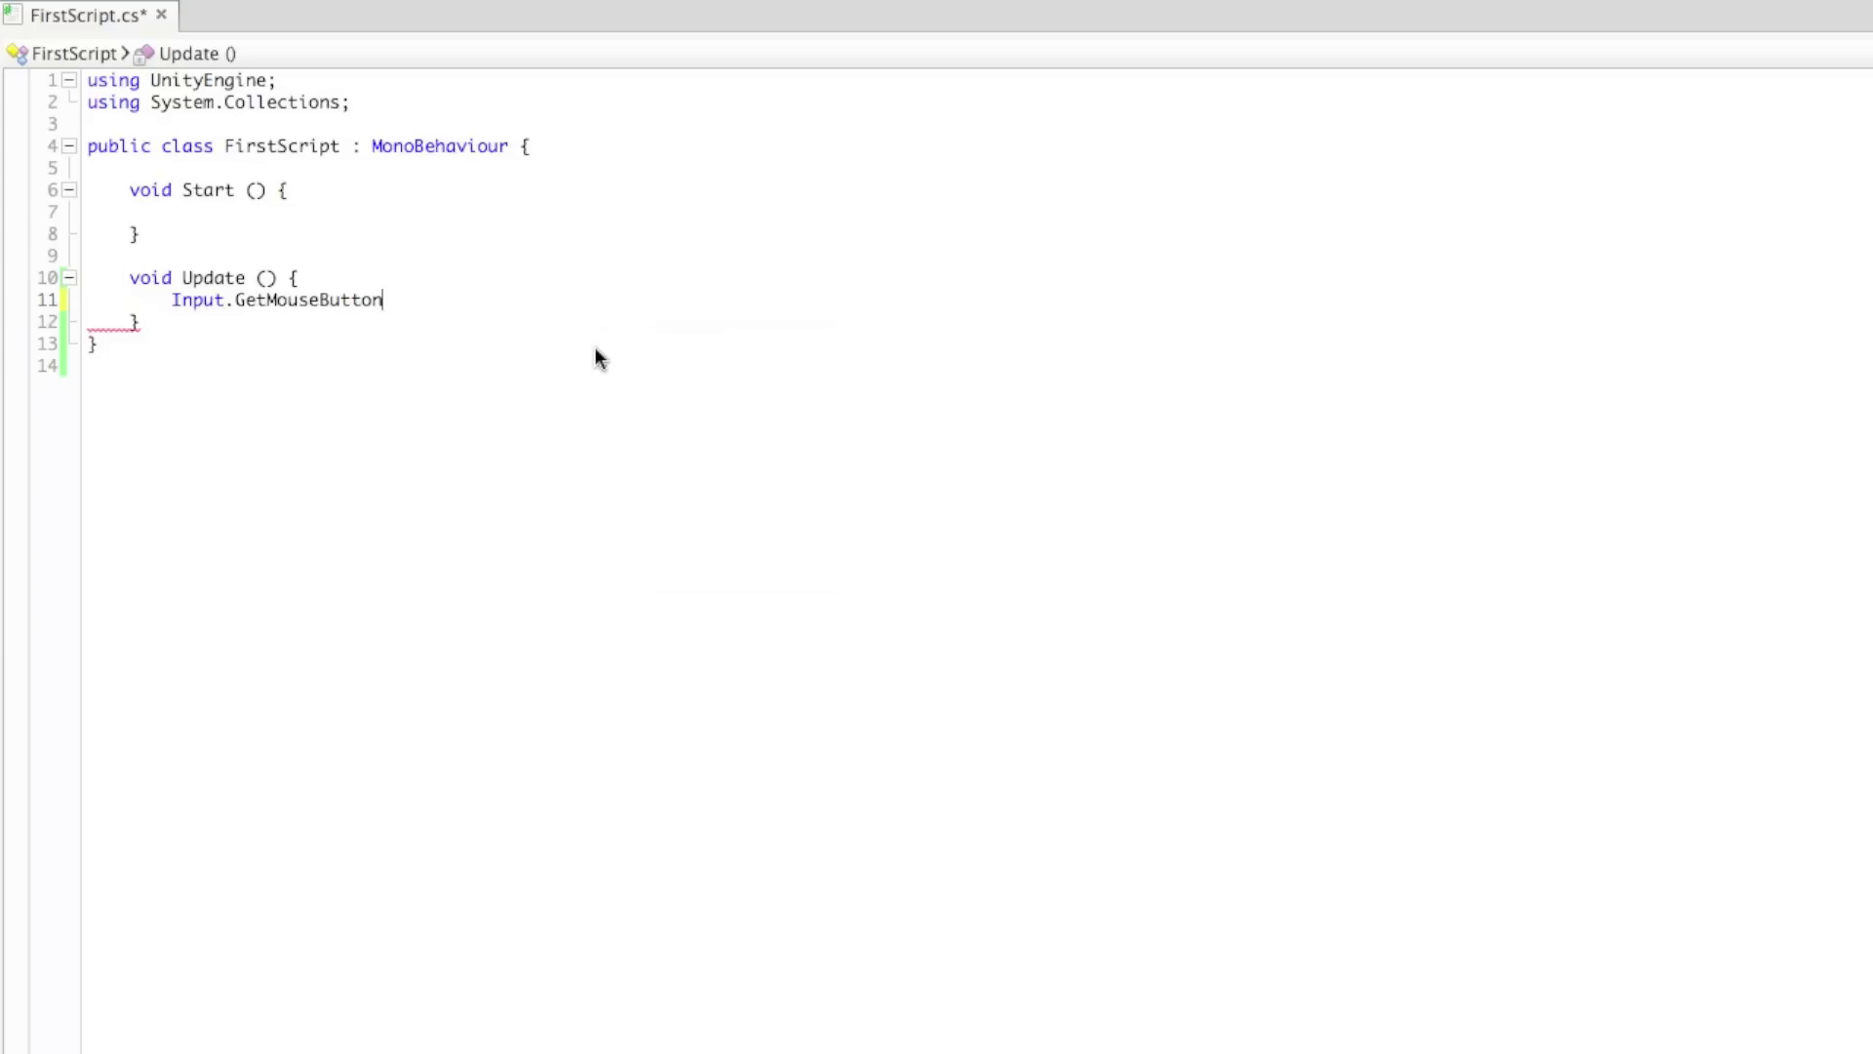
Complete line 11 as Debug.Log(Input.GetMouseButton(0));
text(()
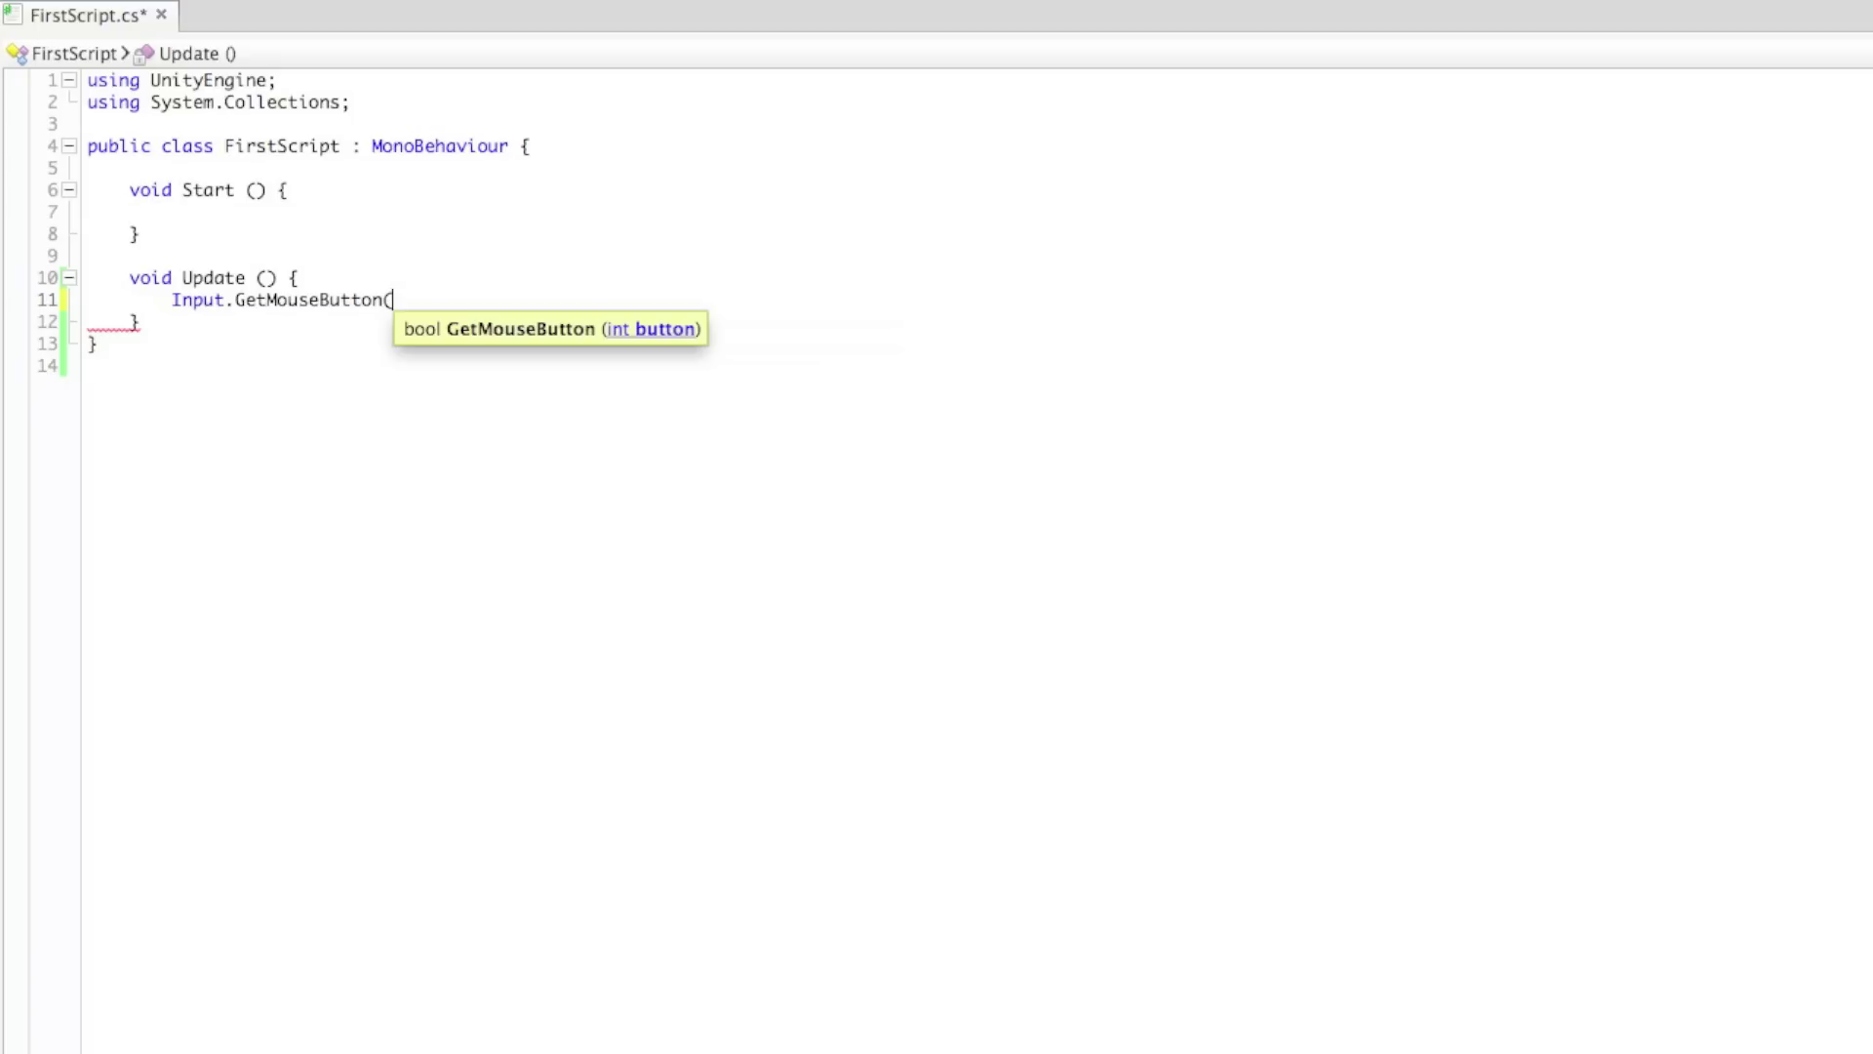
text();)
key(Left)
key(Left)
text(1)
key(BackSpace)
text(0)
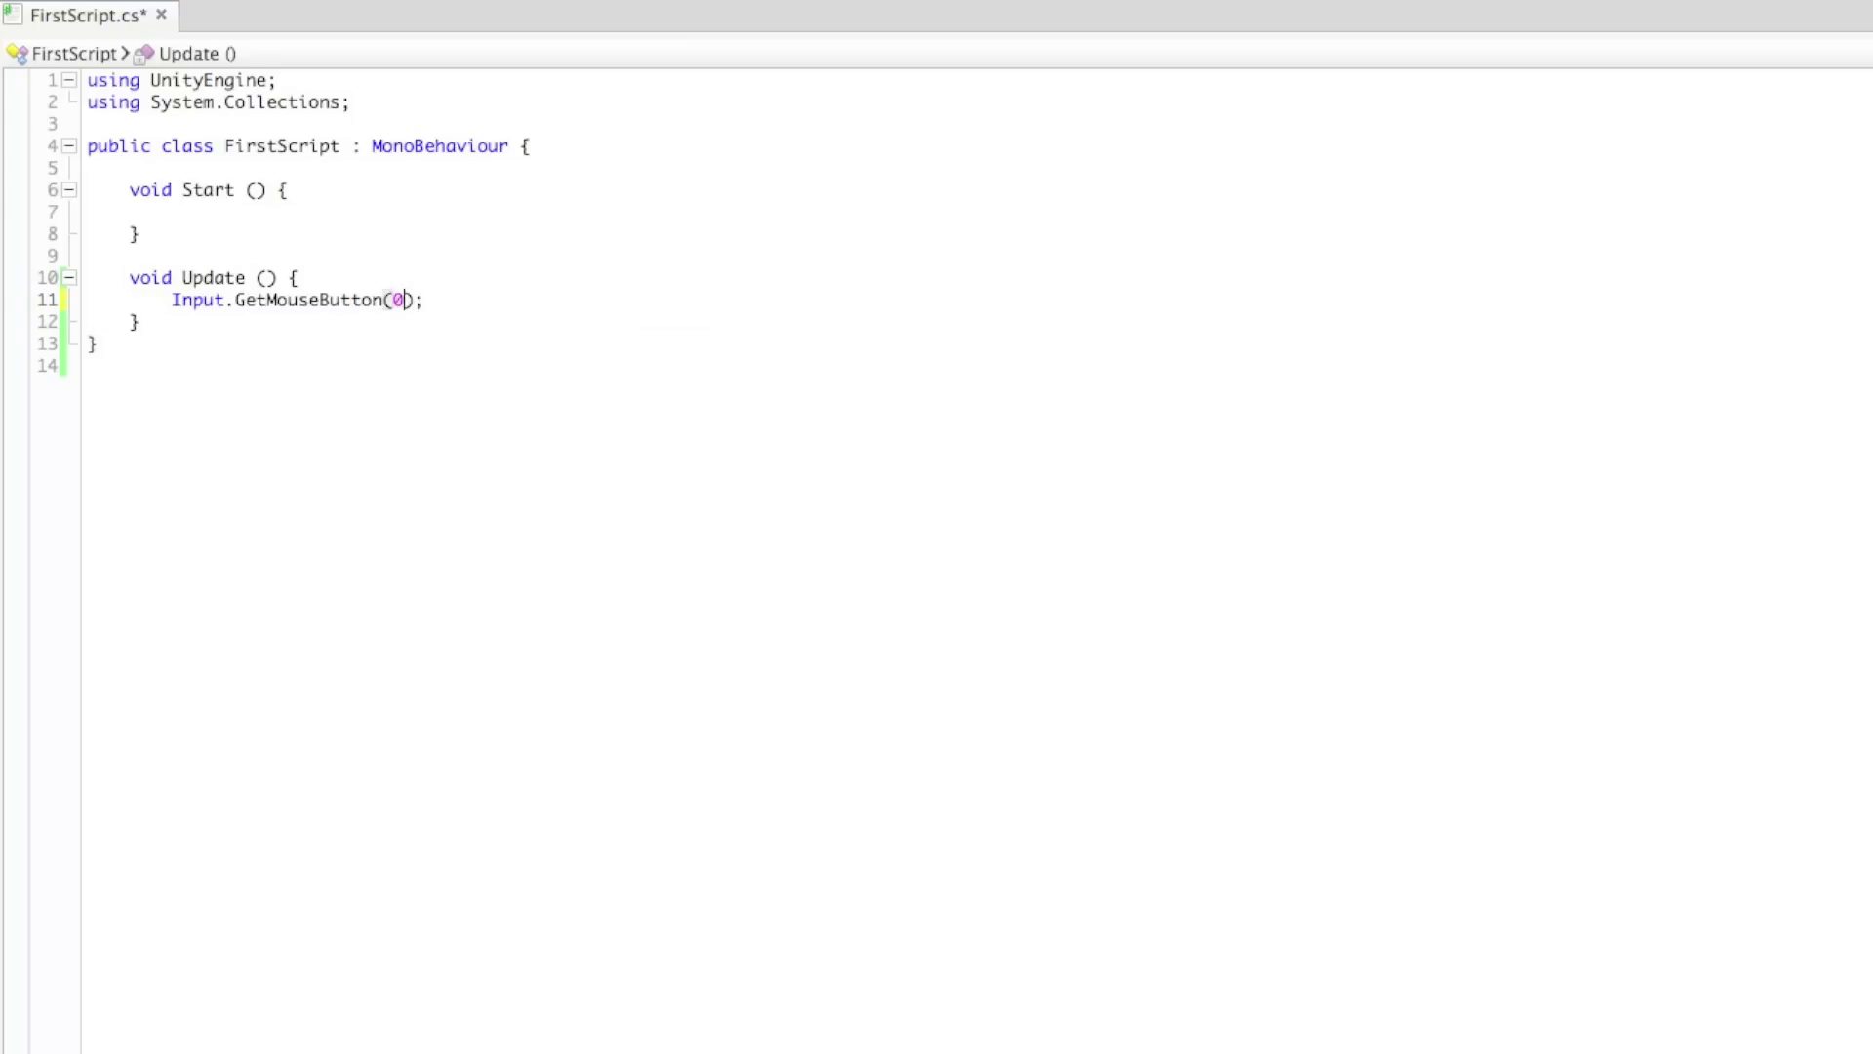
click(171, 299)
text(Debug.Lo)
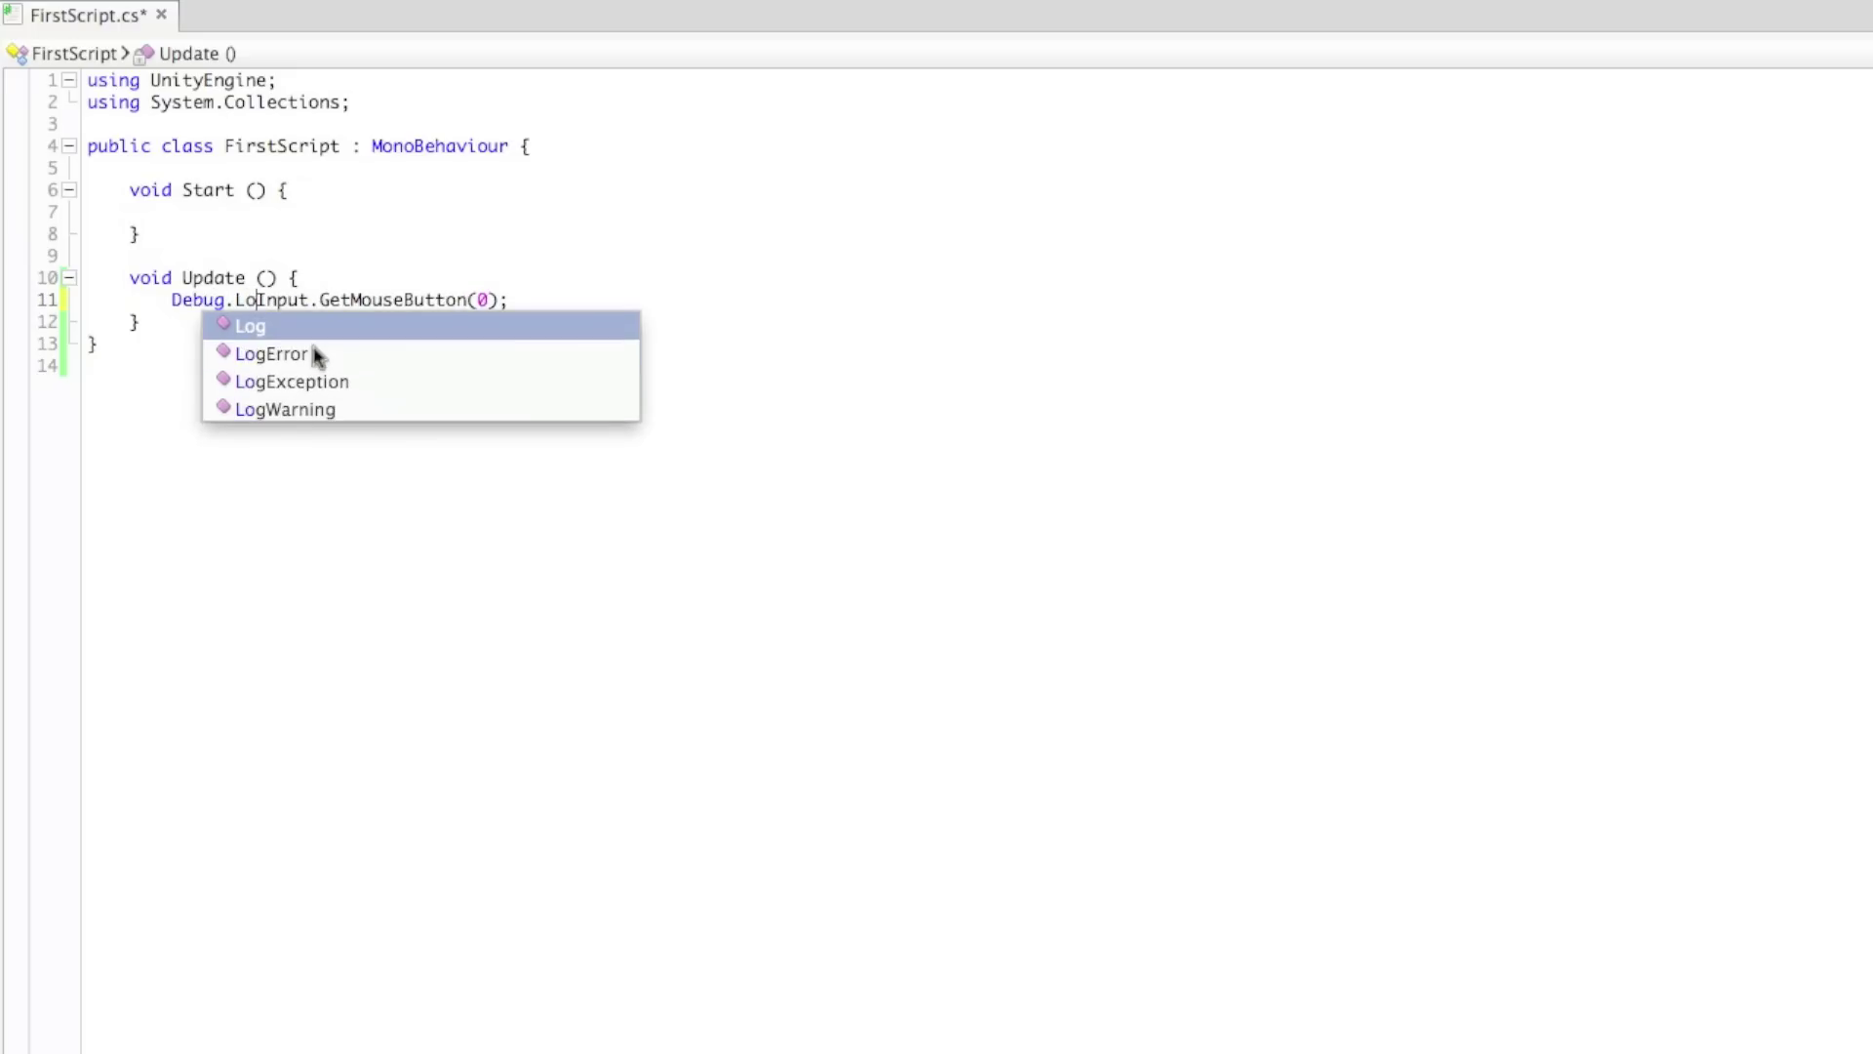
text(g()
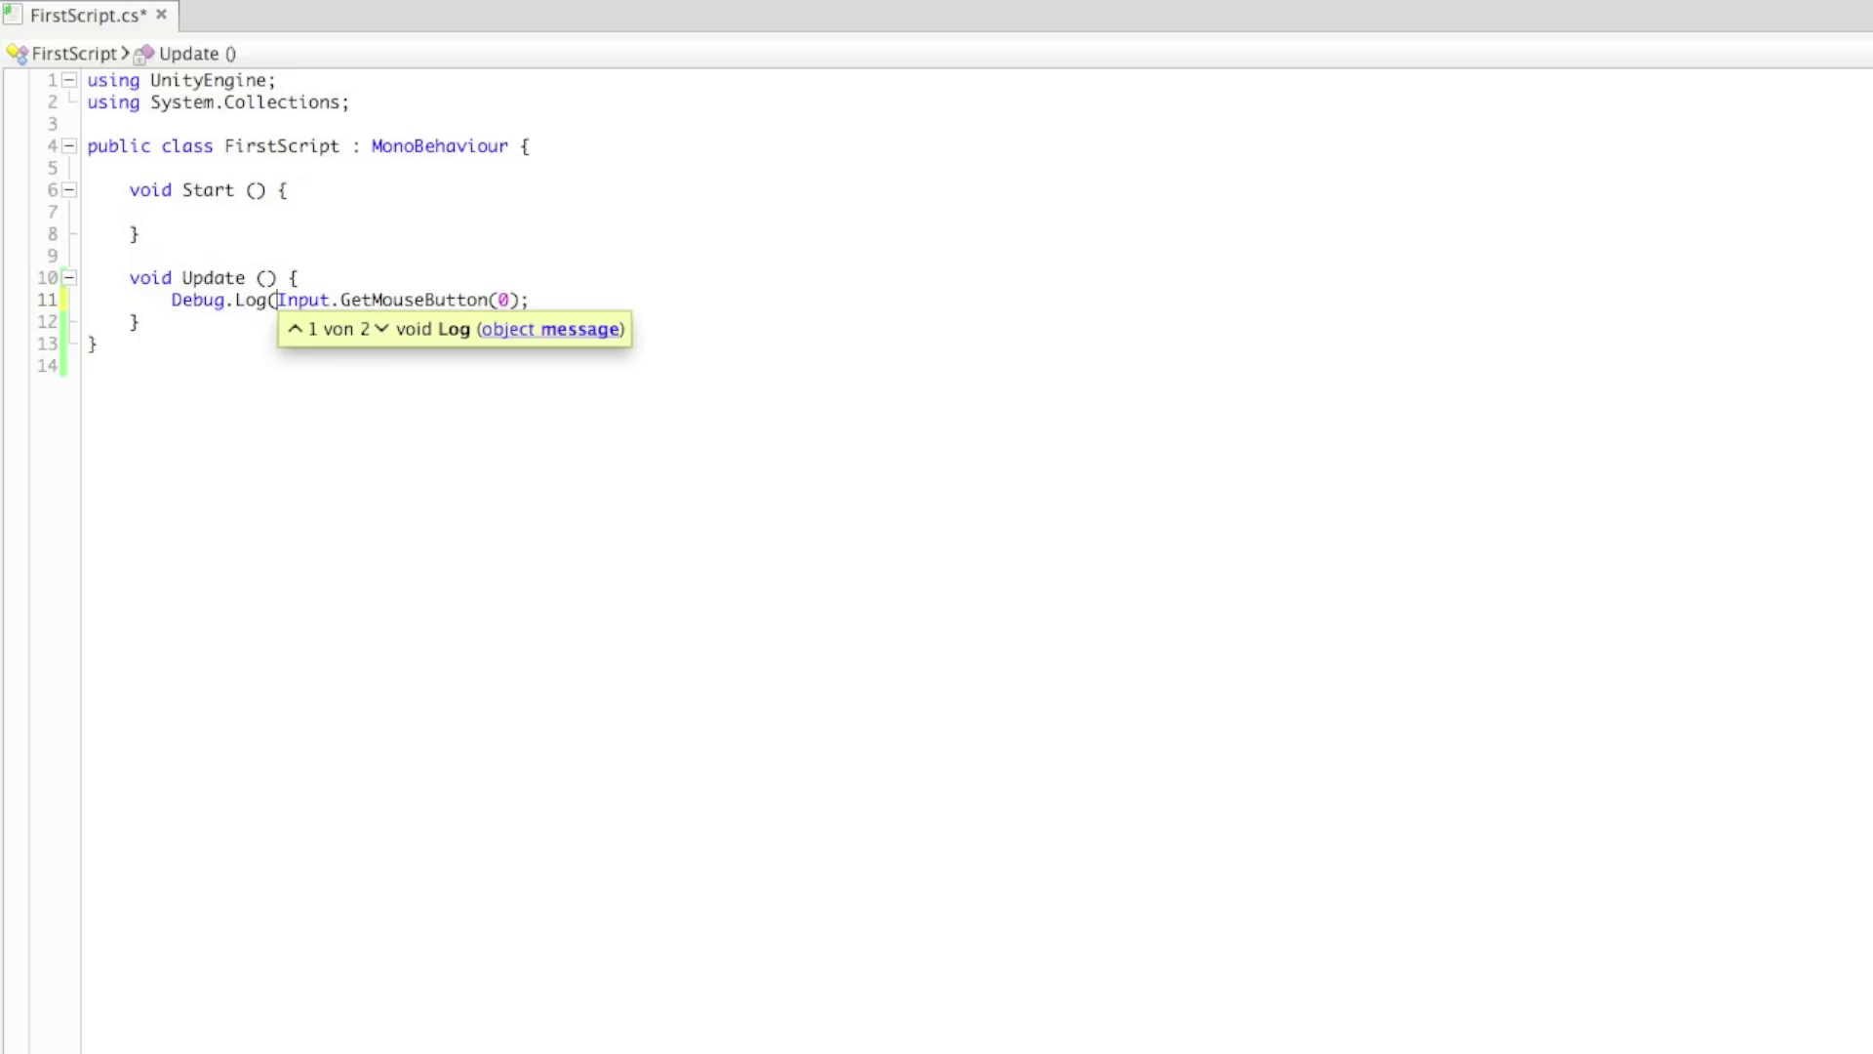
click(527, 299)
text())
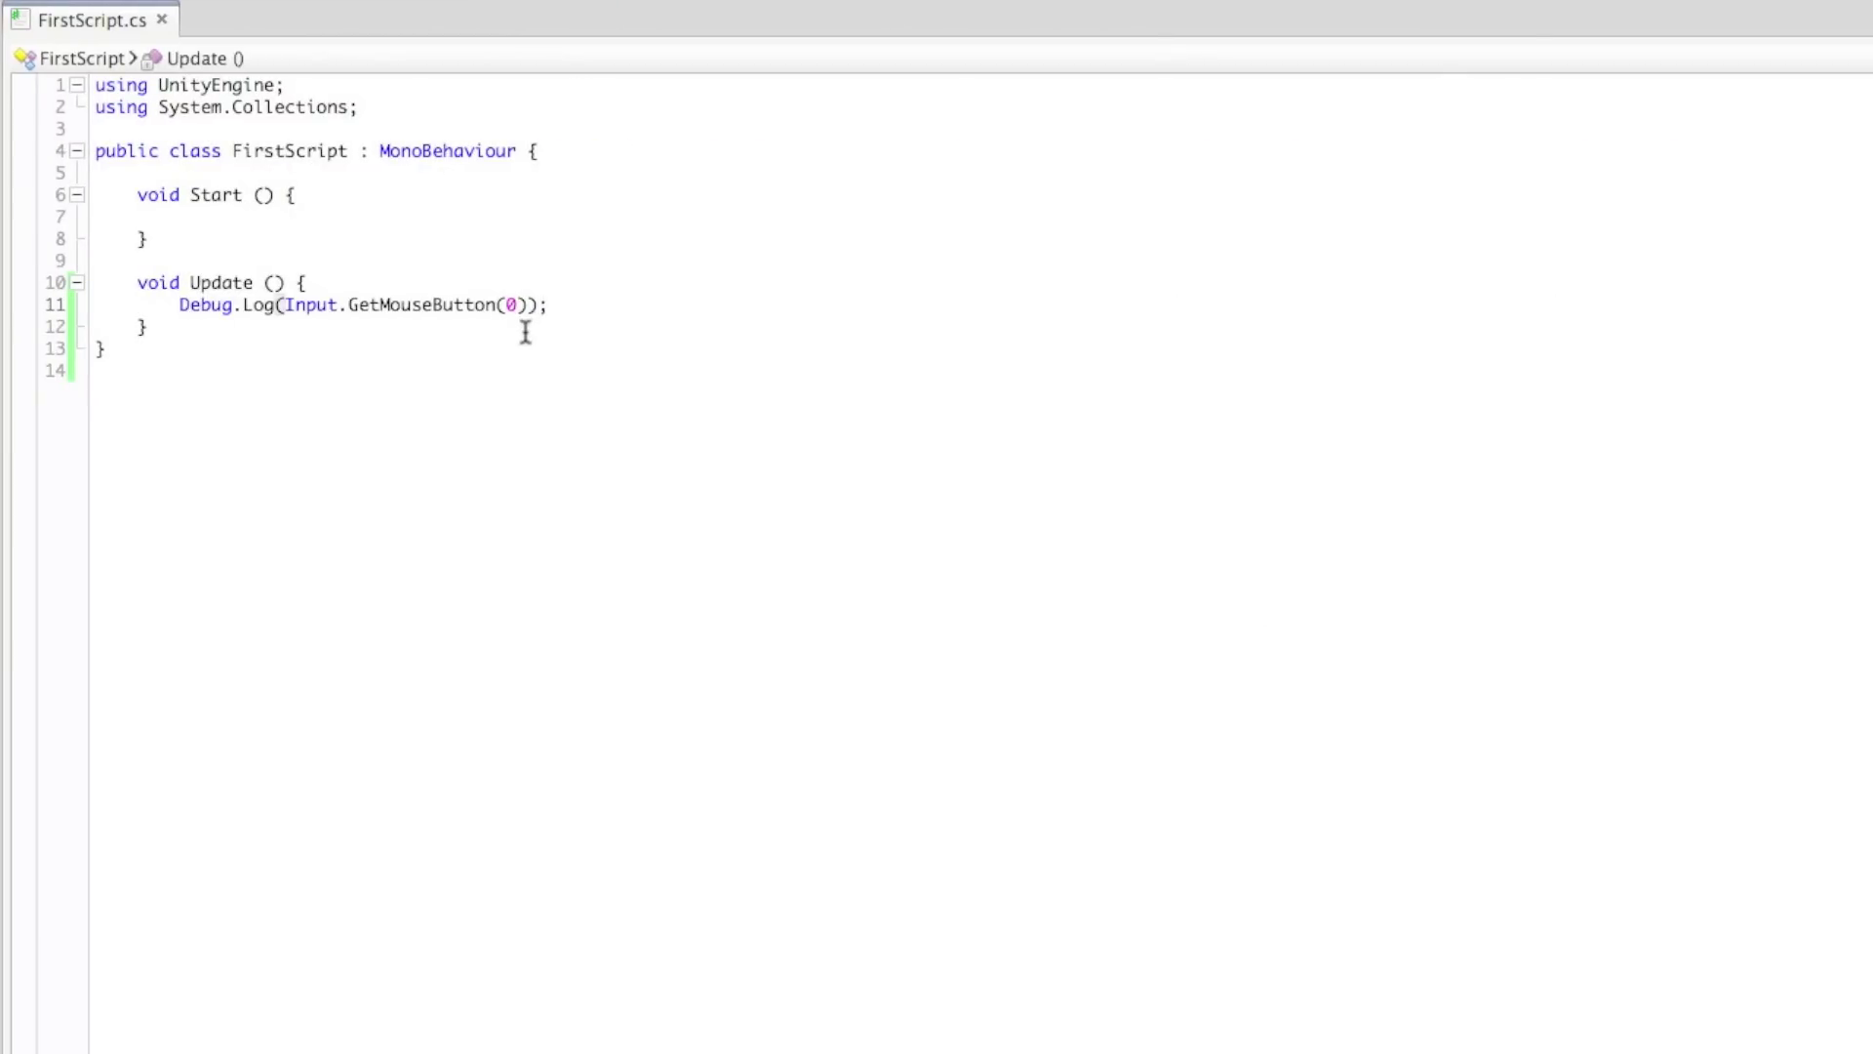
Change the GetMouseButton argument to 1 and save the script
click(516, 305)
text(1));)
key(ctrl+s)
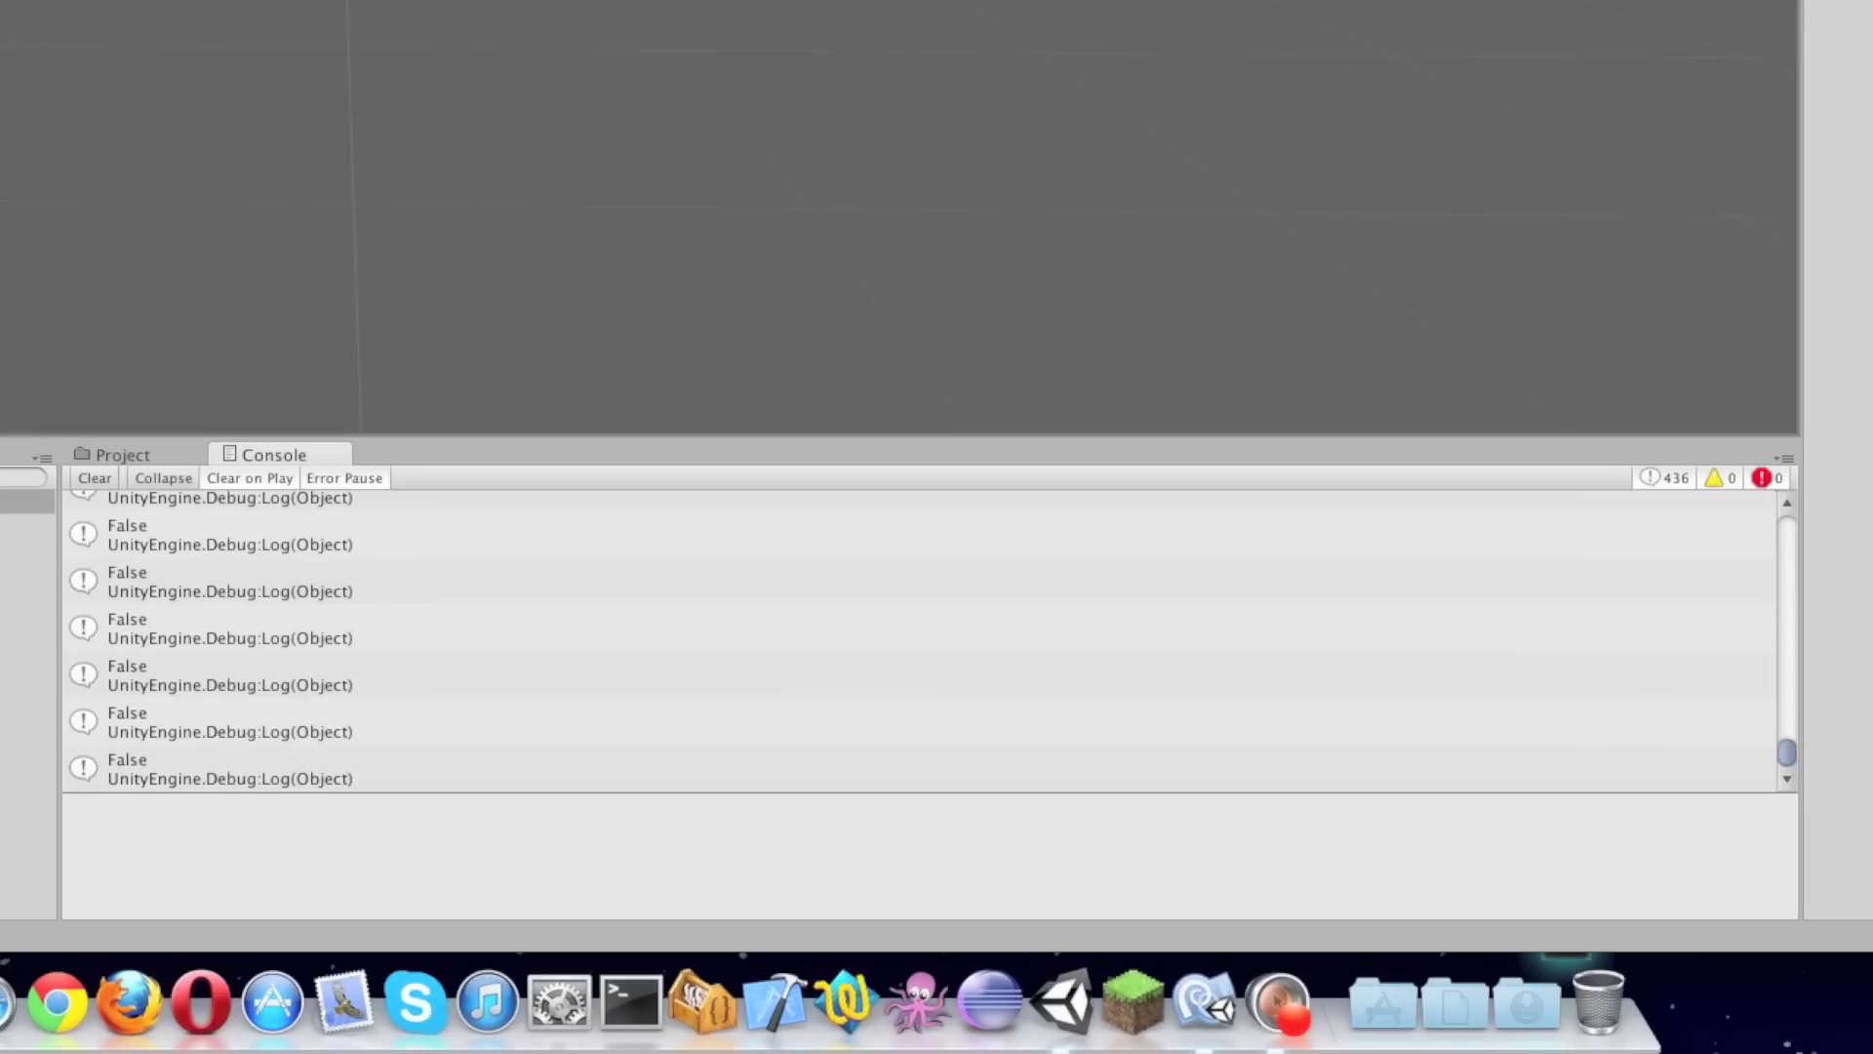
Start, stop and restart Play mode to watch the mouse-button logs in the Console
key(super+p)
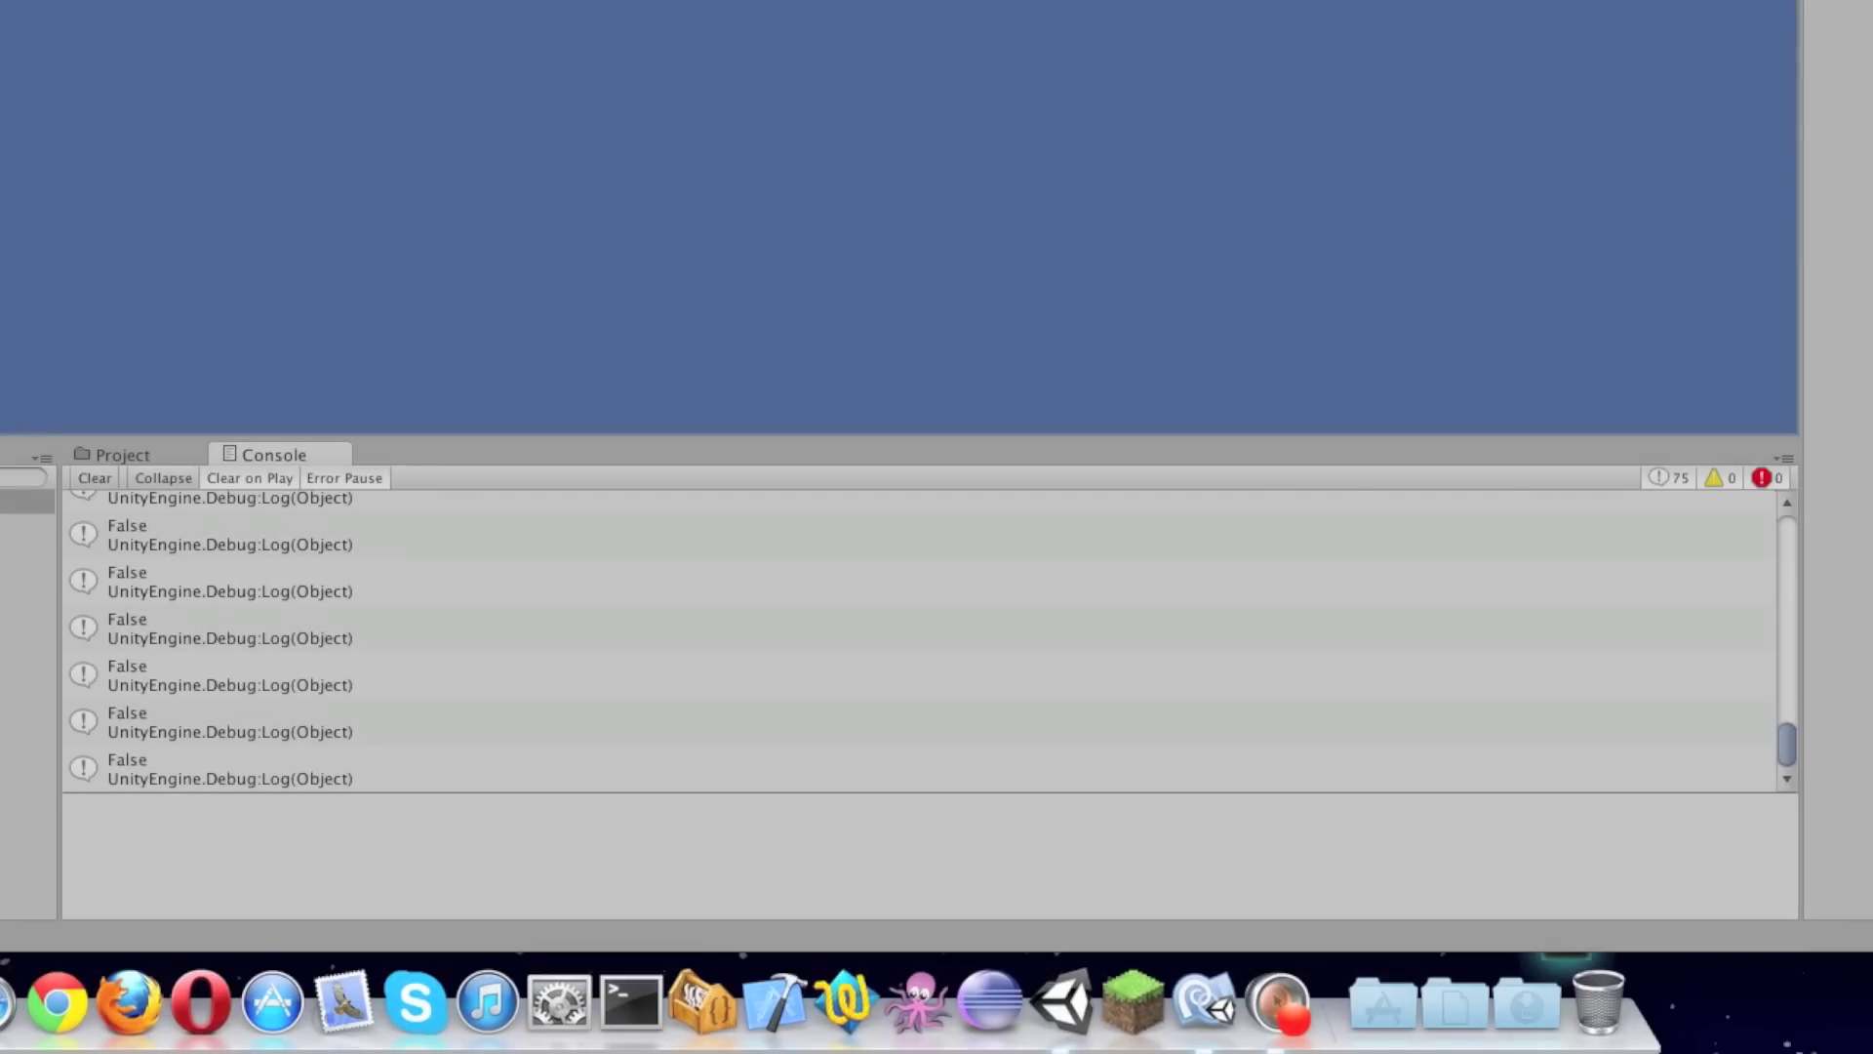
key(super+p)
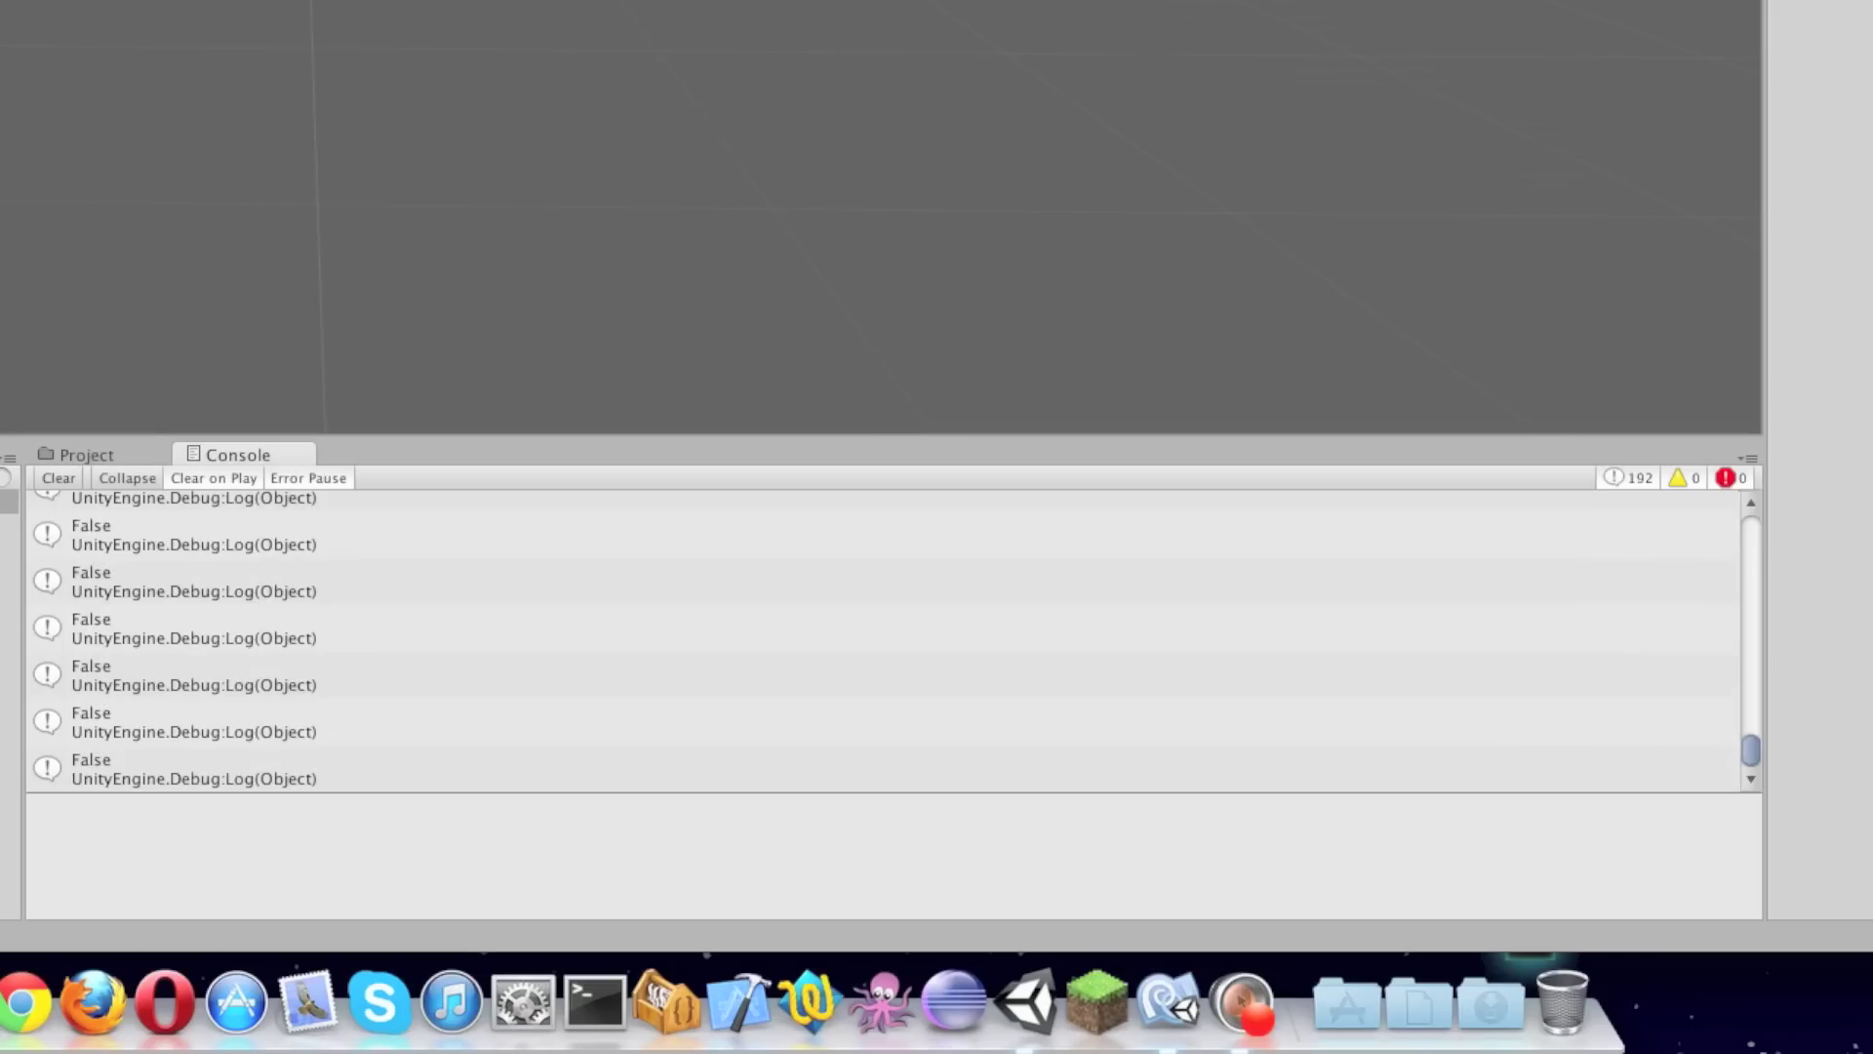
key(super+p)
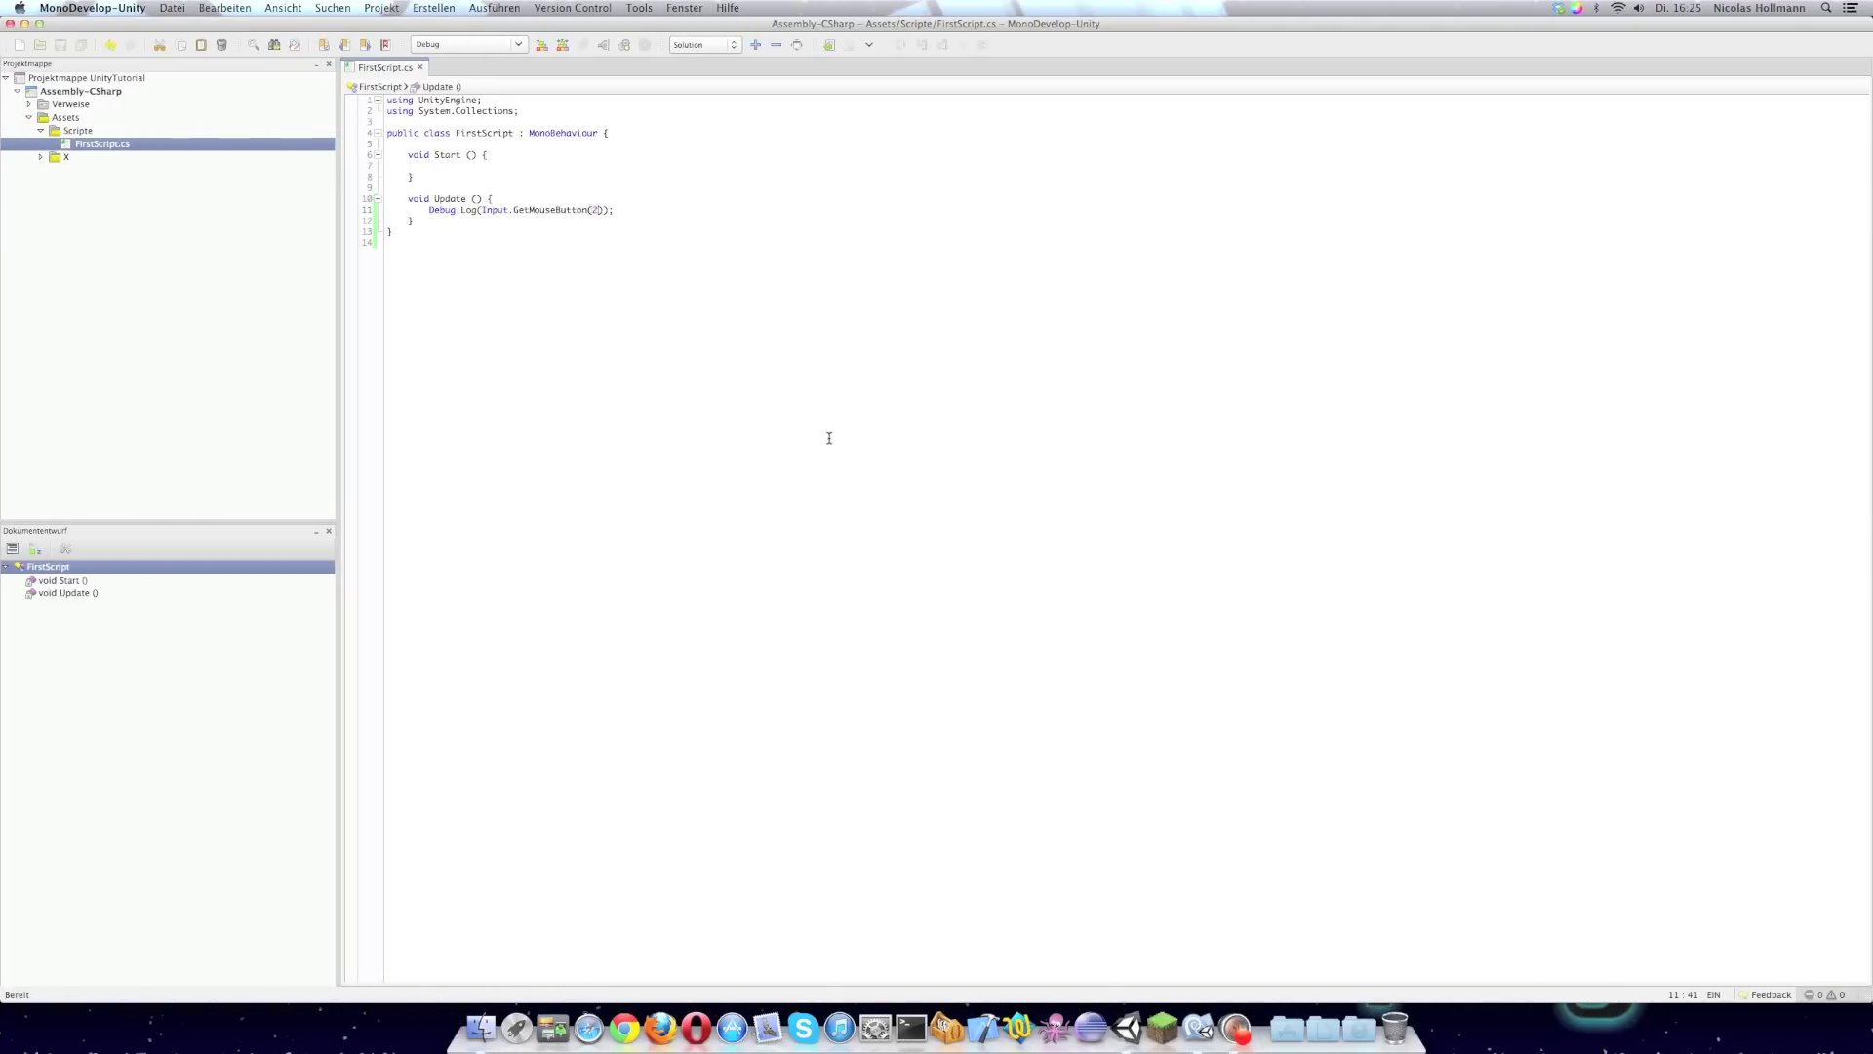
Change the GetMouseButton argument to 3, save, and restart the game
key(BackSpace)
key(super+s)
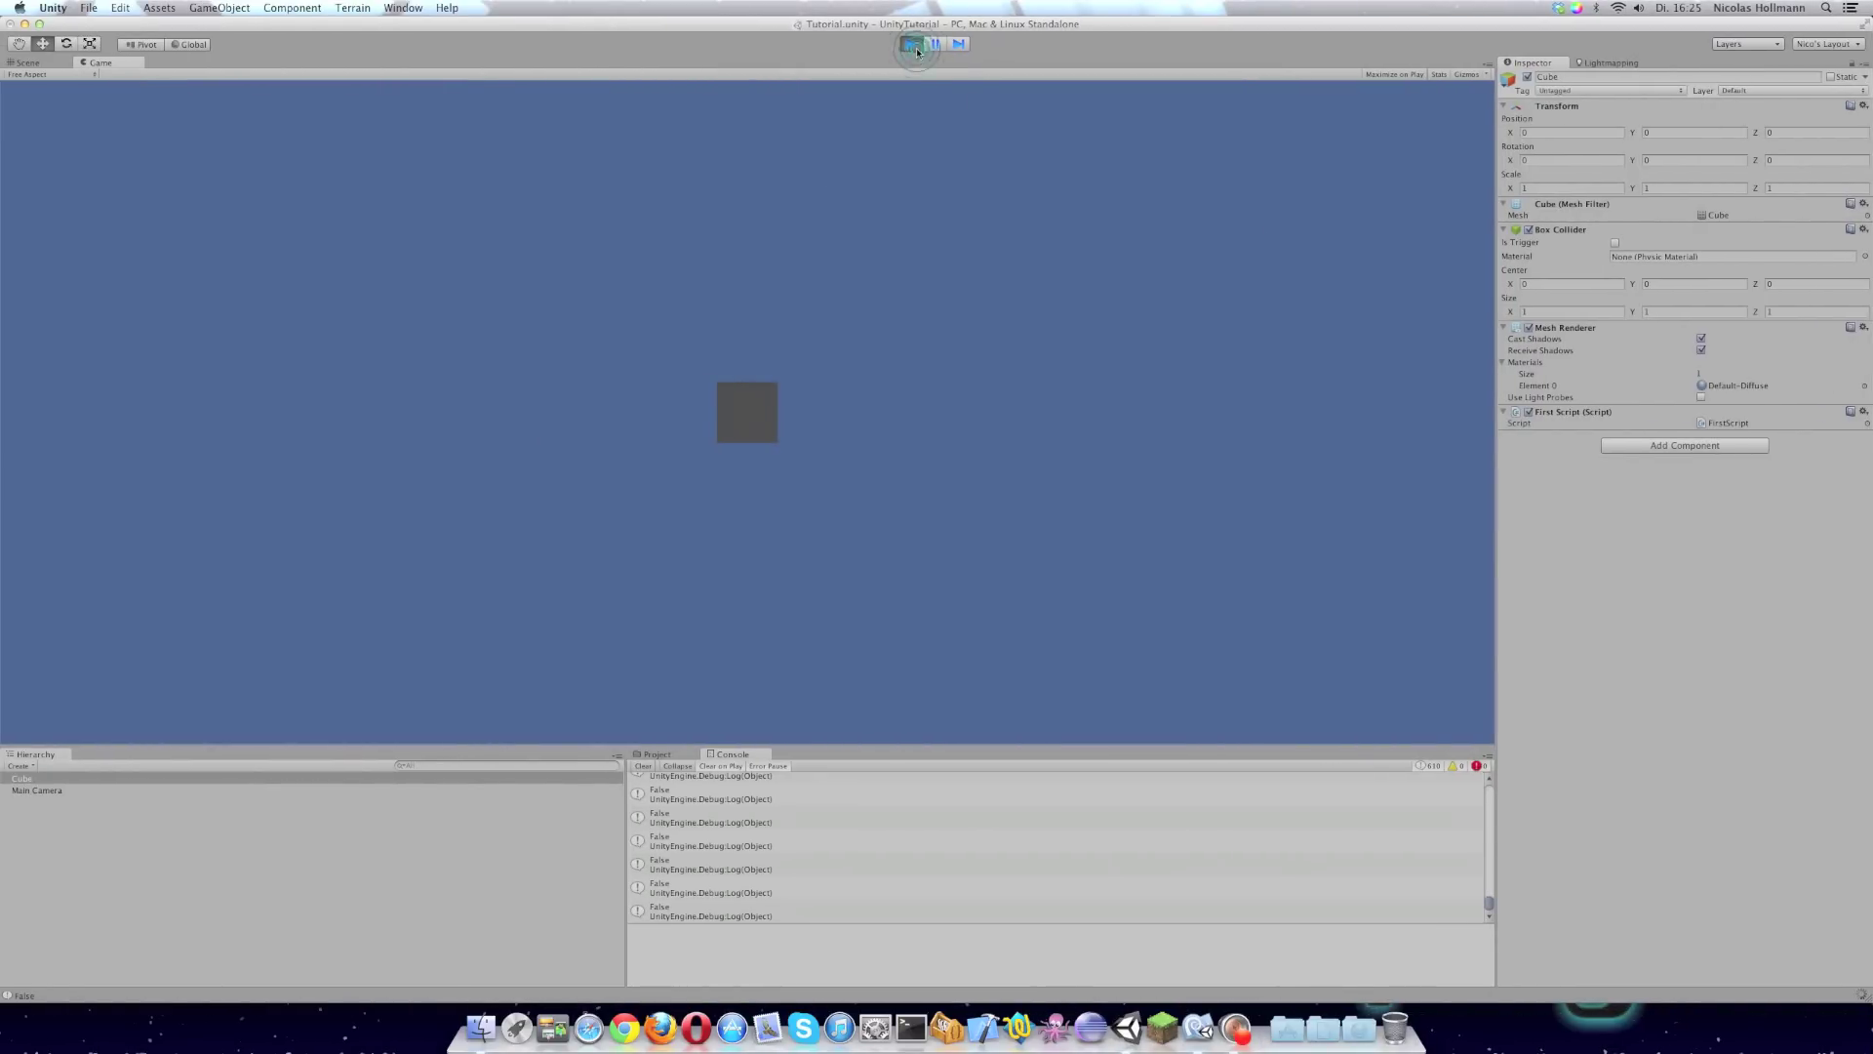
click(913, 45)
click(912, 45)
Click repeatedly in the Game view to log button states, then stop the game
click(872, 380)
click(874, 368)
click(874, 364)
click(766, 322)
click(783, 356)
click(911, 44)
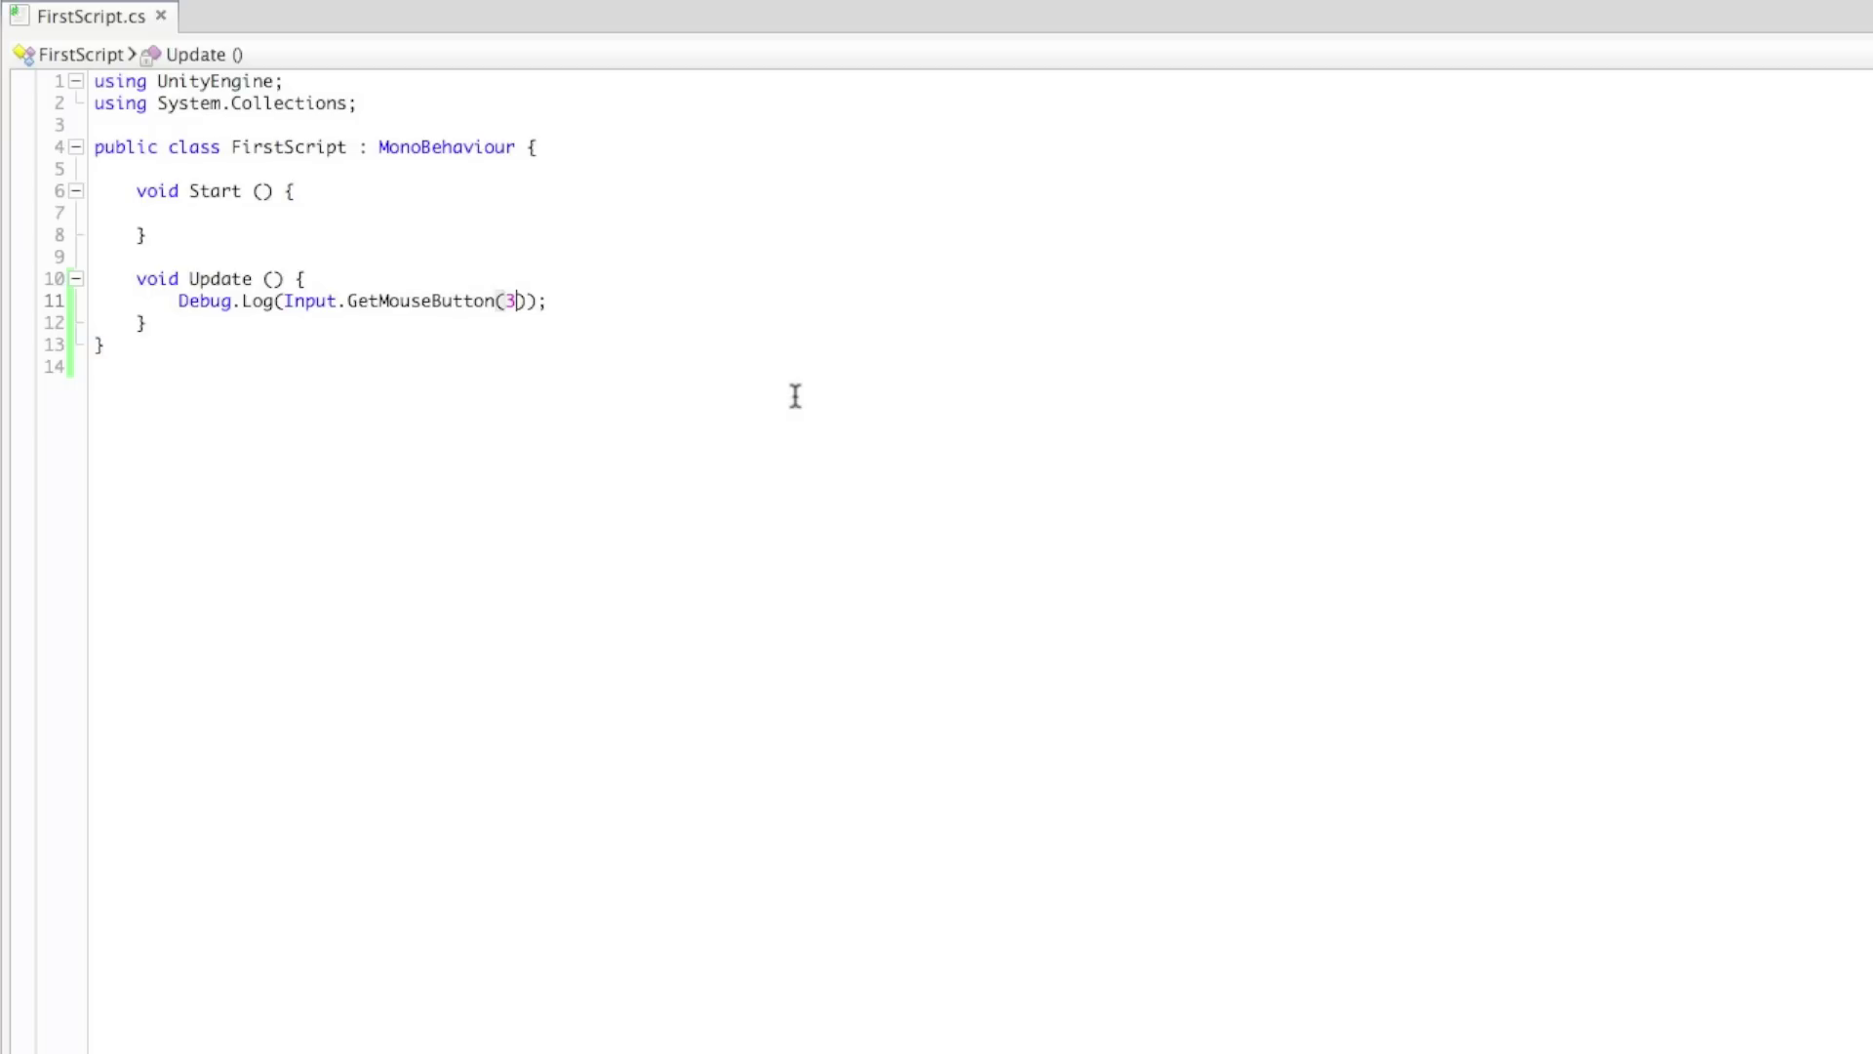
Replace GetMouseButton(3) on line 11 with Input.GetButton, picked from the autocomplete list
key(BackSpace)
key(BackSpace)
key(BackSpace)
key(BackSpace)
key(BackSpace)
key(BackSpace)
key(BackSpace)
key(BackSpace)
key(BackSpace)
key(BackSpace)
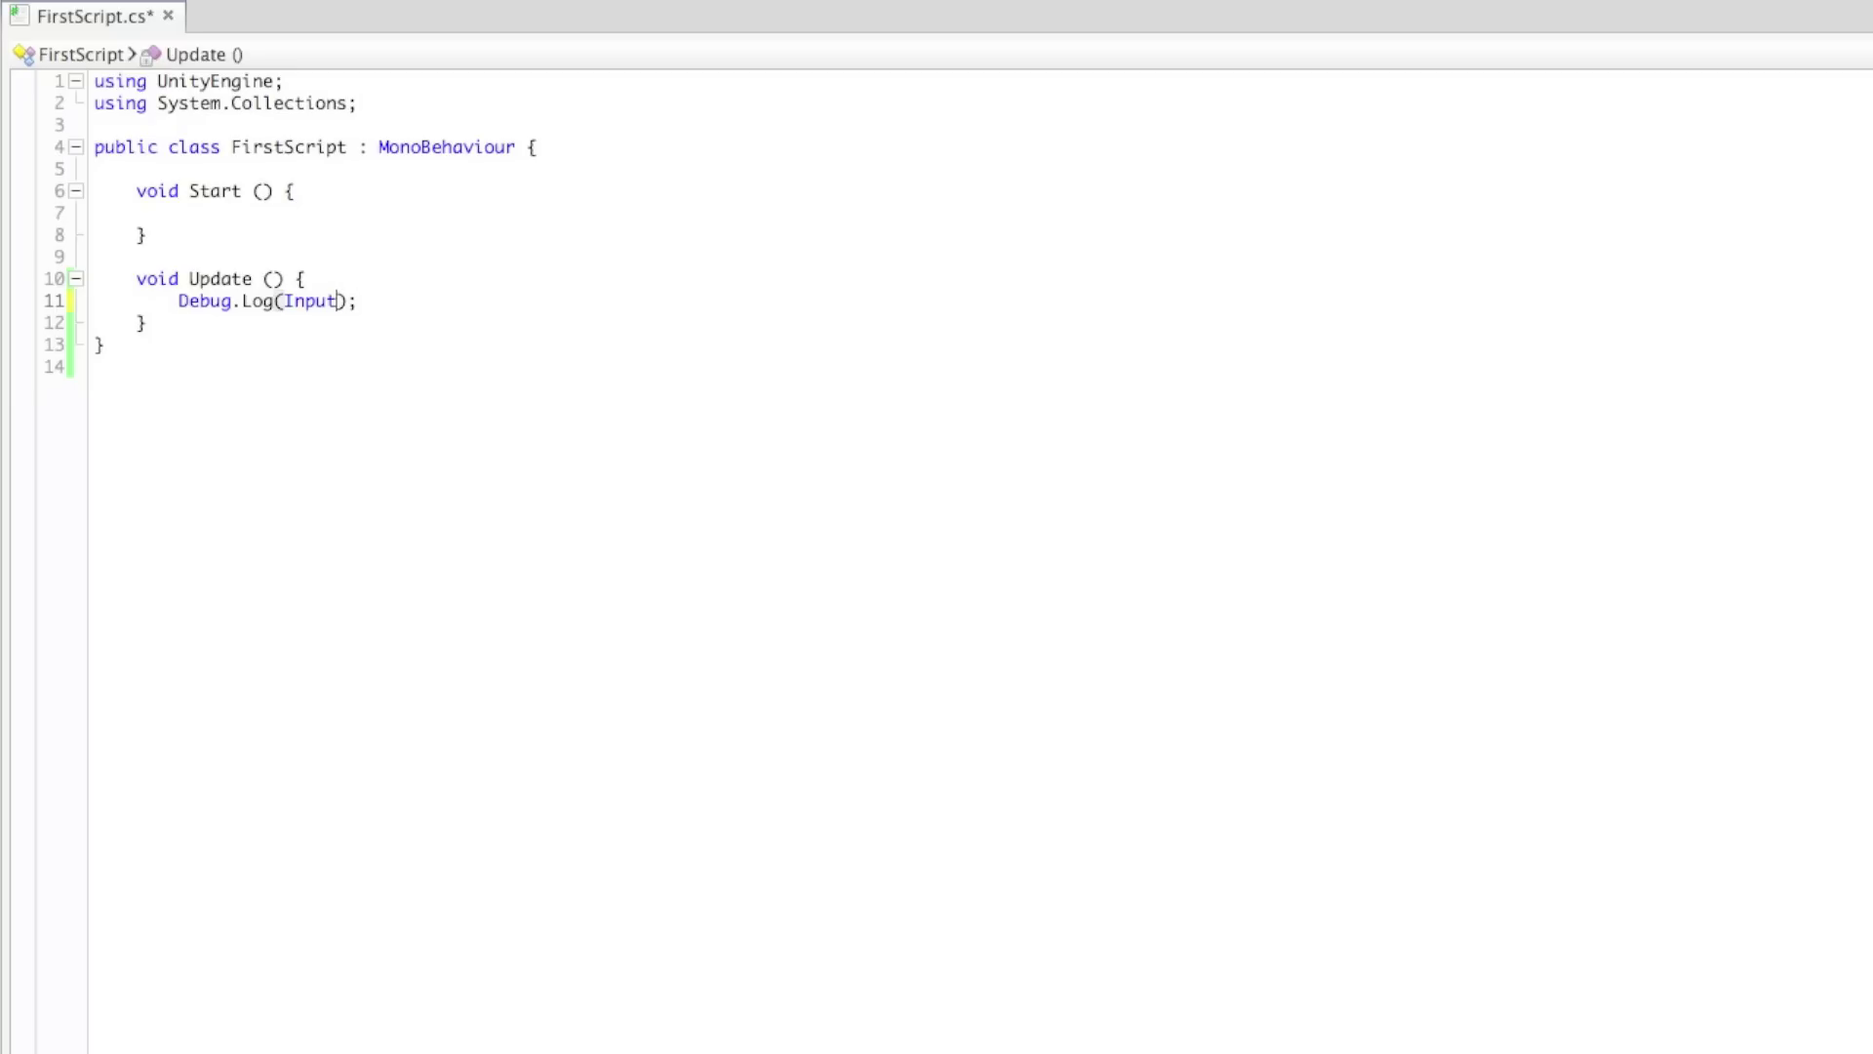
text(.)
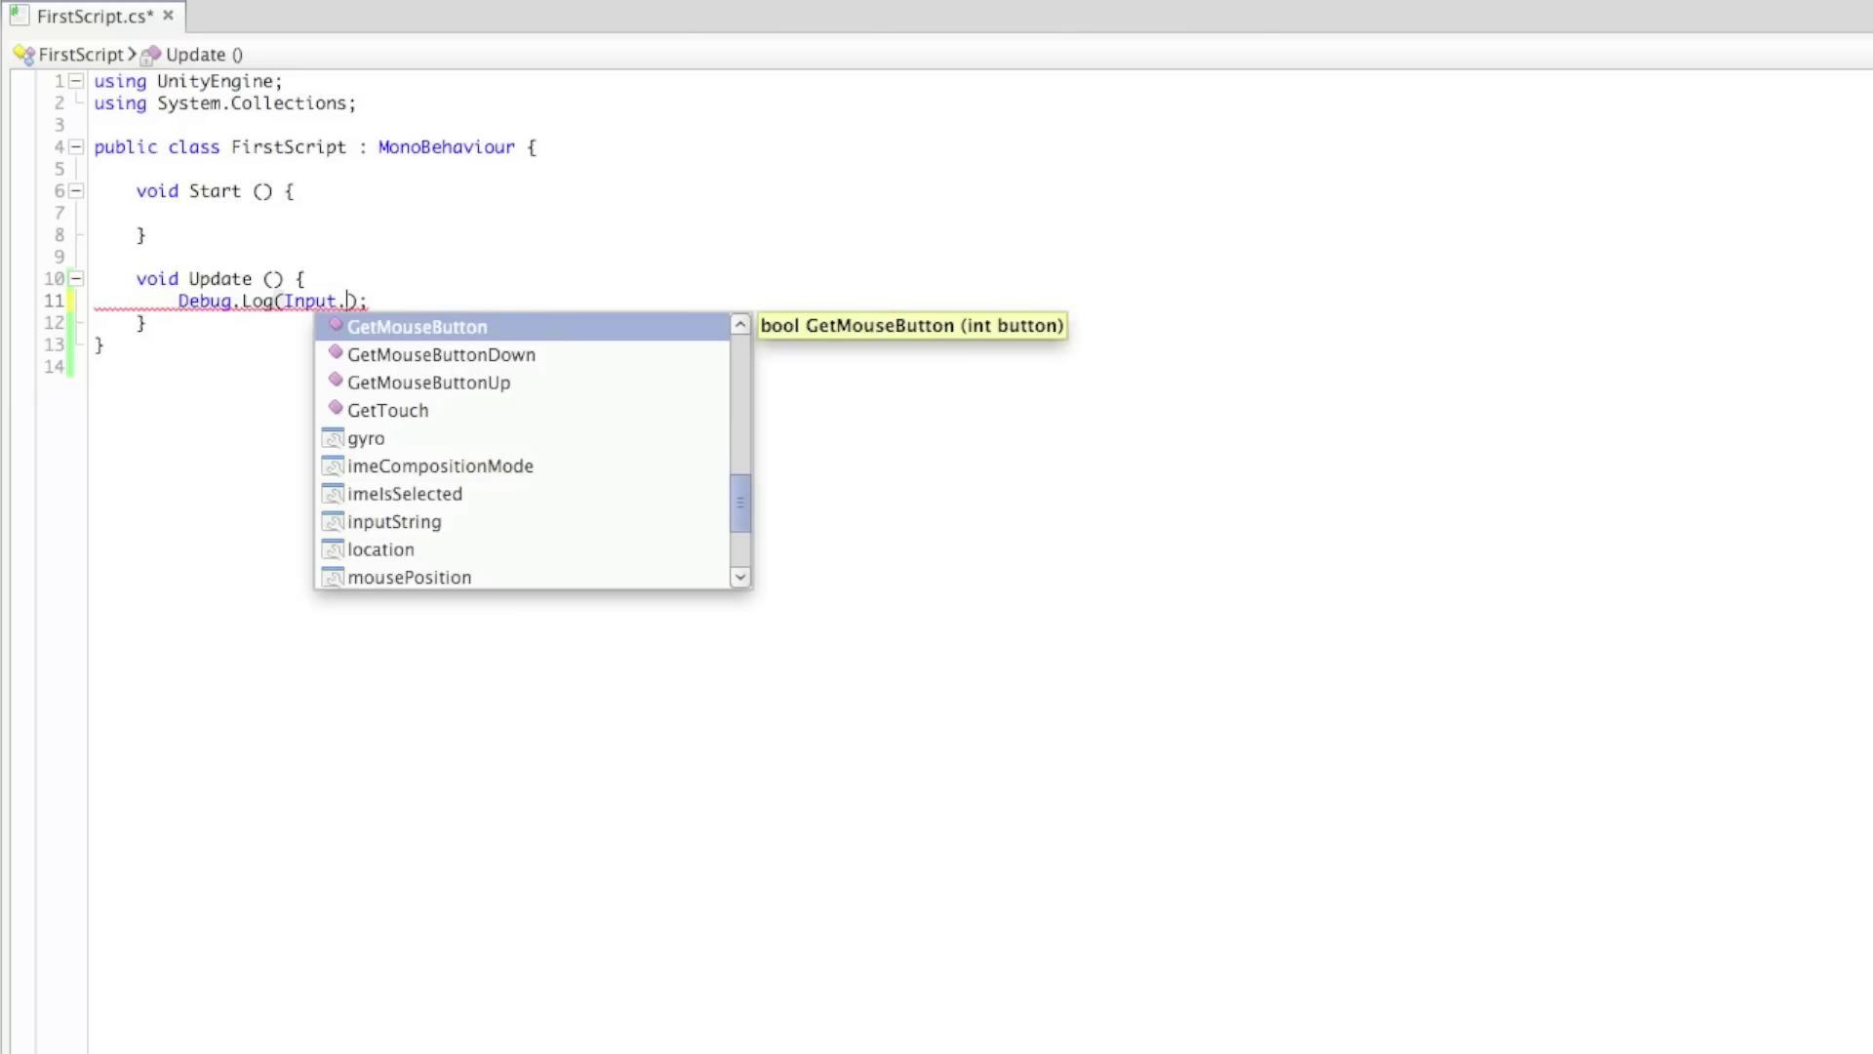
key(Down)
key(Down)
key(Down)
key(Down)
key(Down)
key(Down)
key(Down)
key(Down)
key(Down)
key(Up)
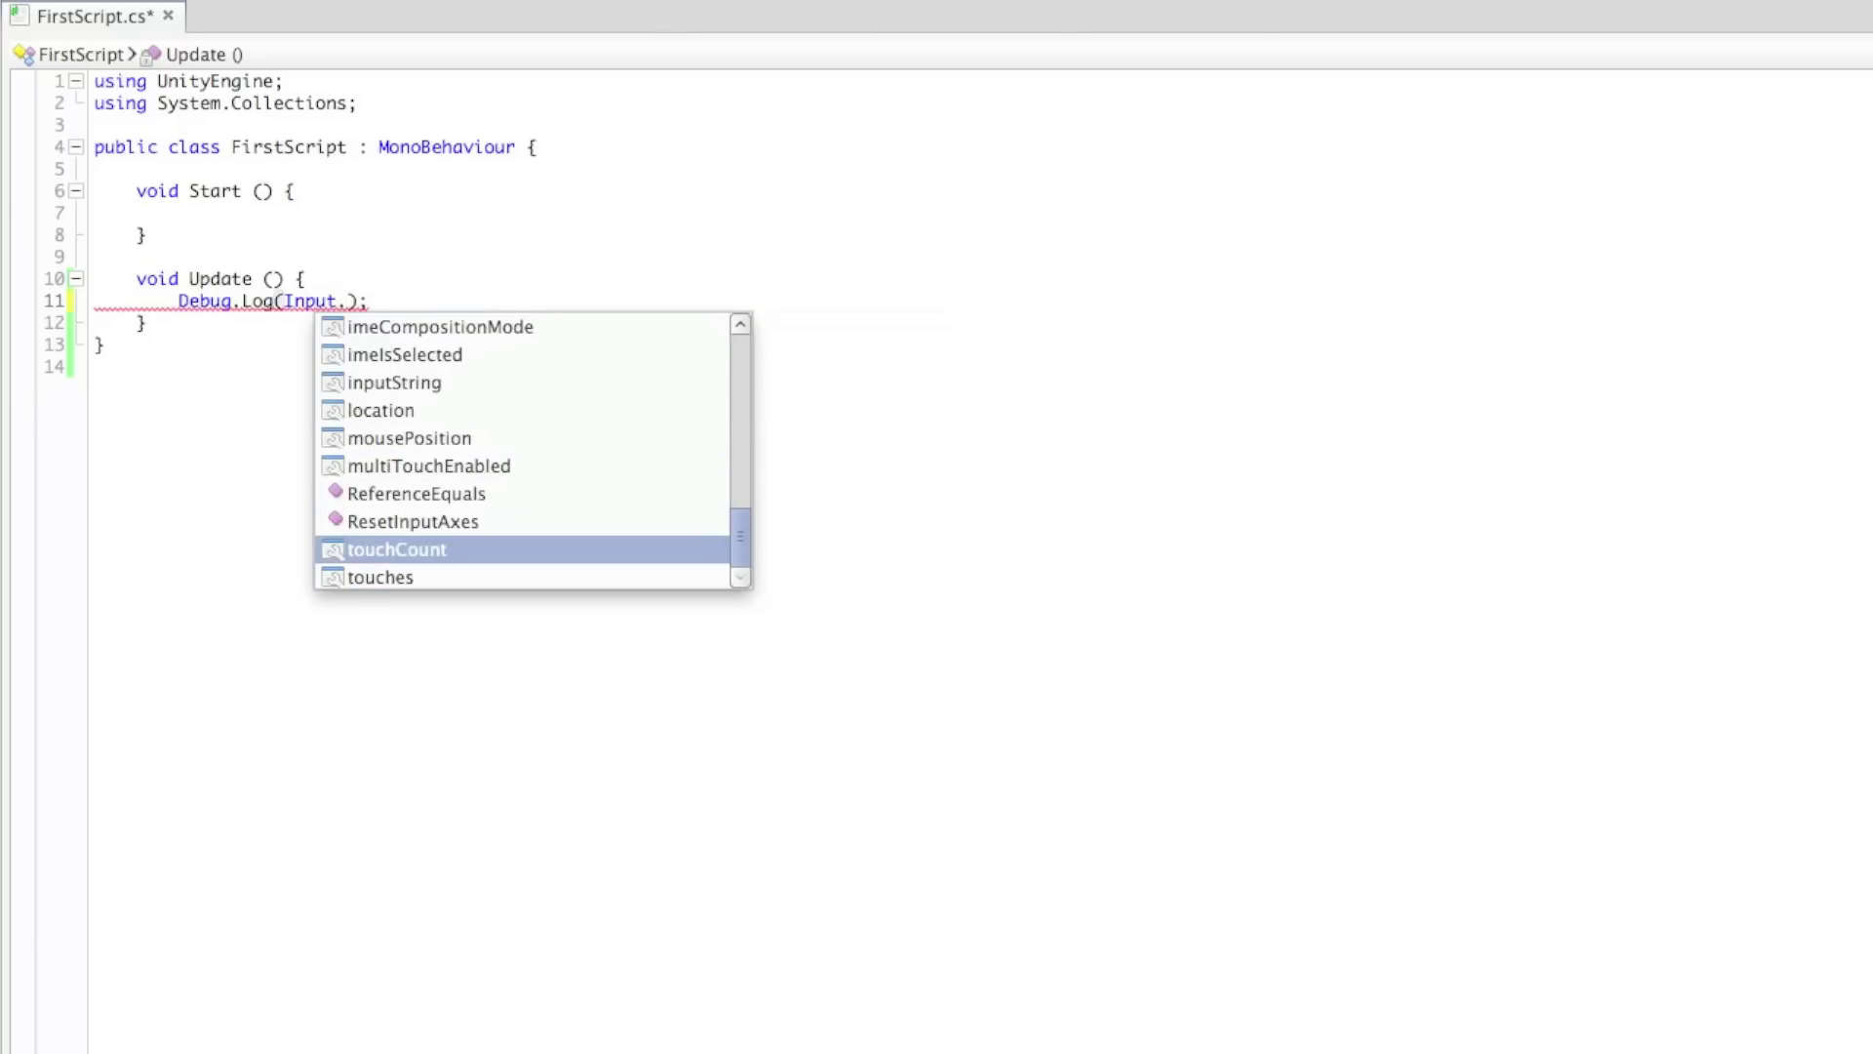
key(Up)
key(Up)
key(Up)
key(Up)
key(Up)
key(Up)
key(Up)
key(Up)
key(Up)
key(Up)
key(Up)
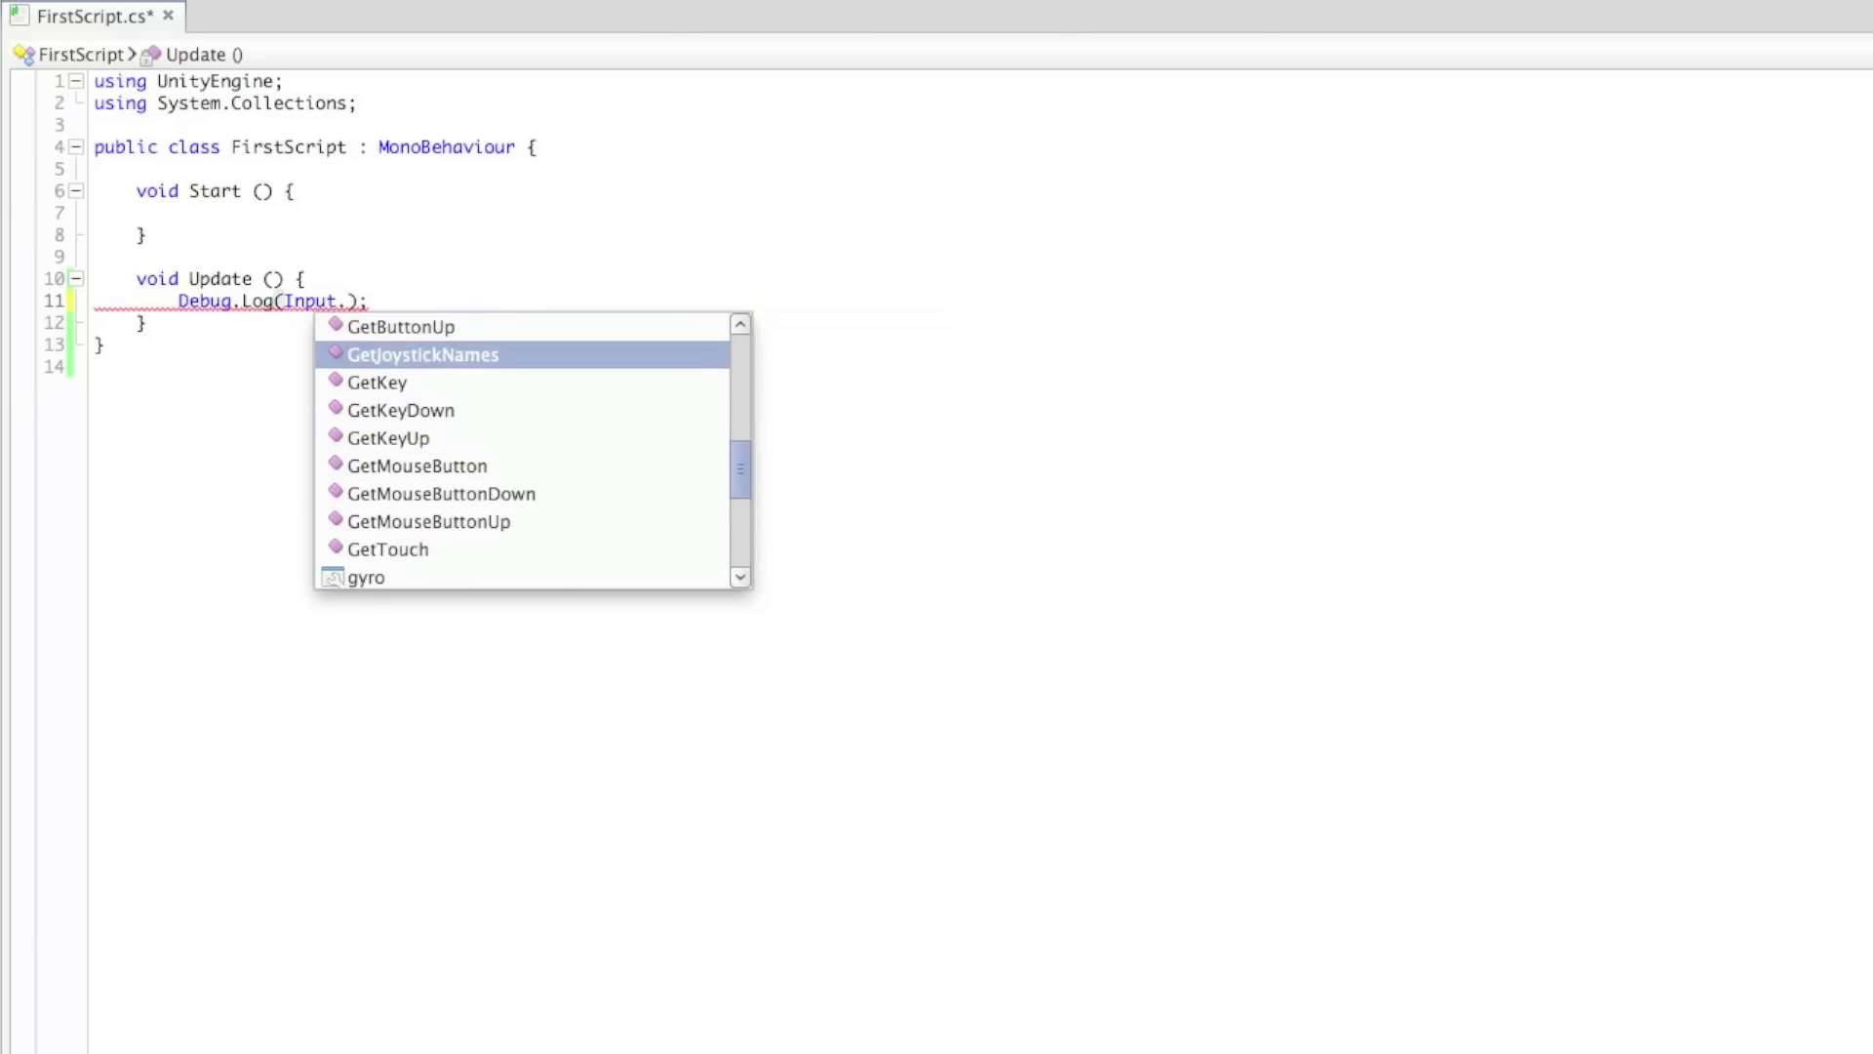
key(Up)
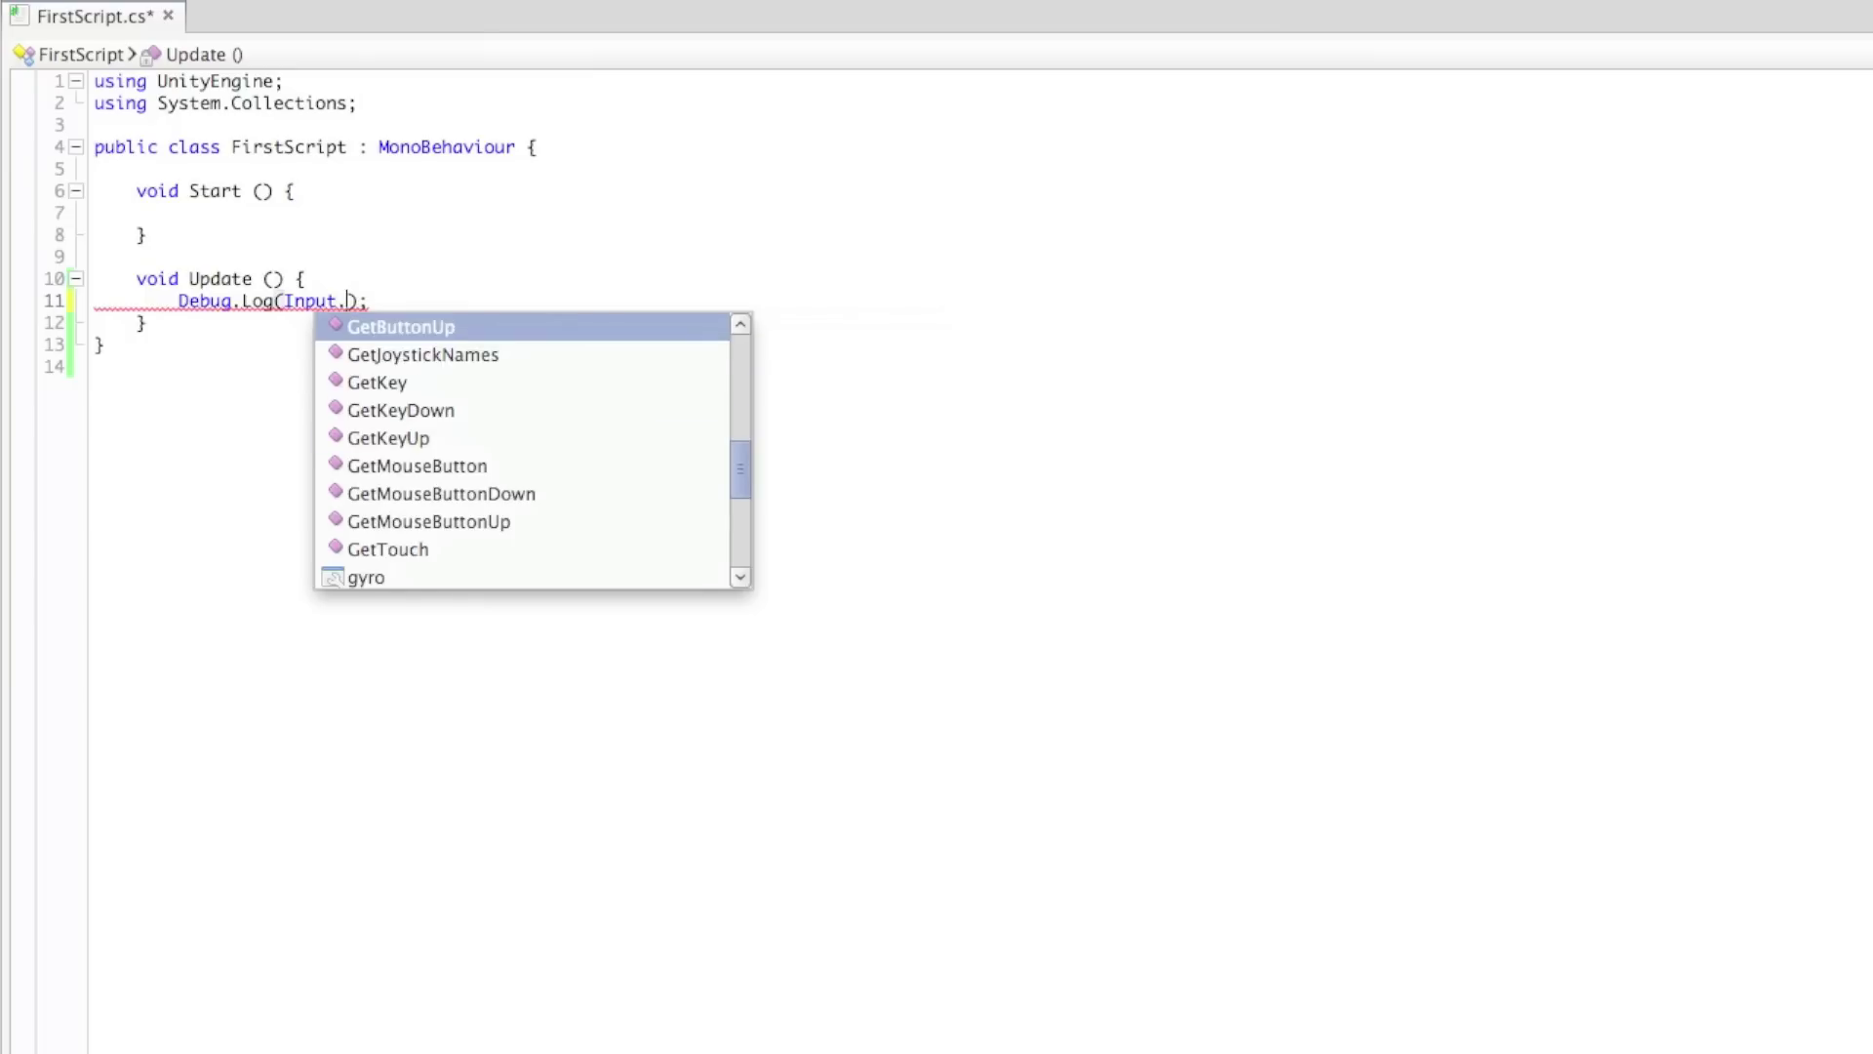
key(Up)
key(Up)
key(Up)
key(Down)
key(Up)
key(Up)
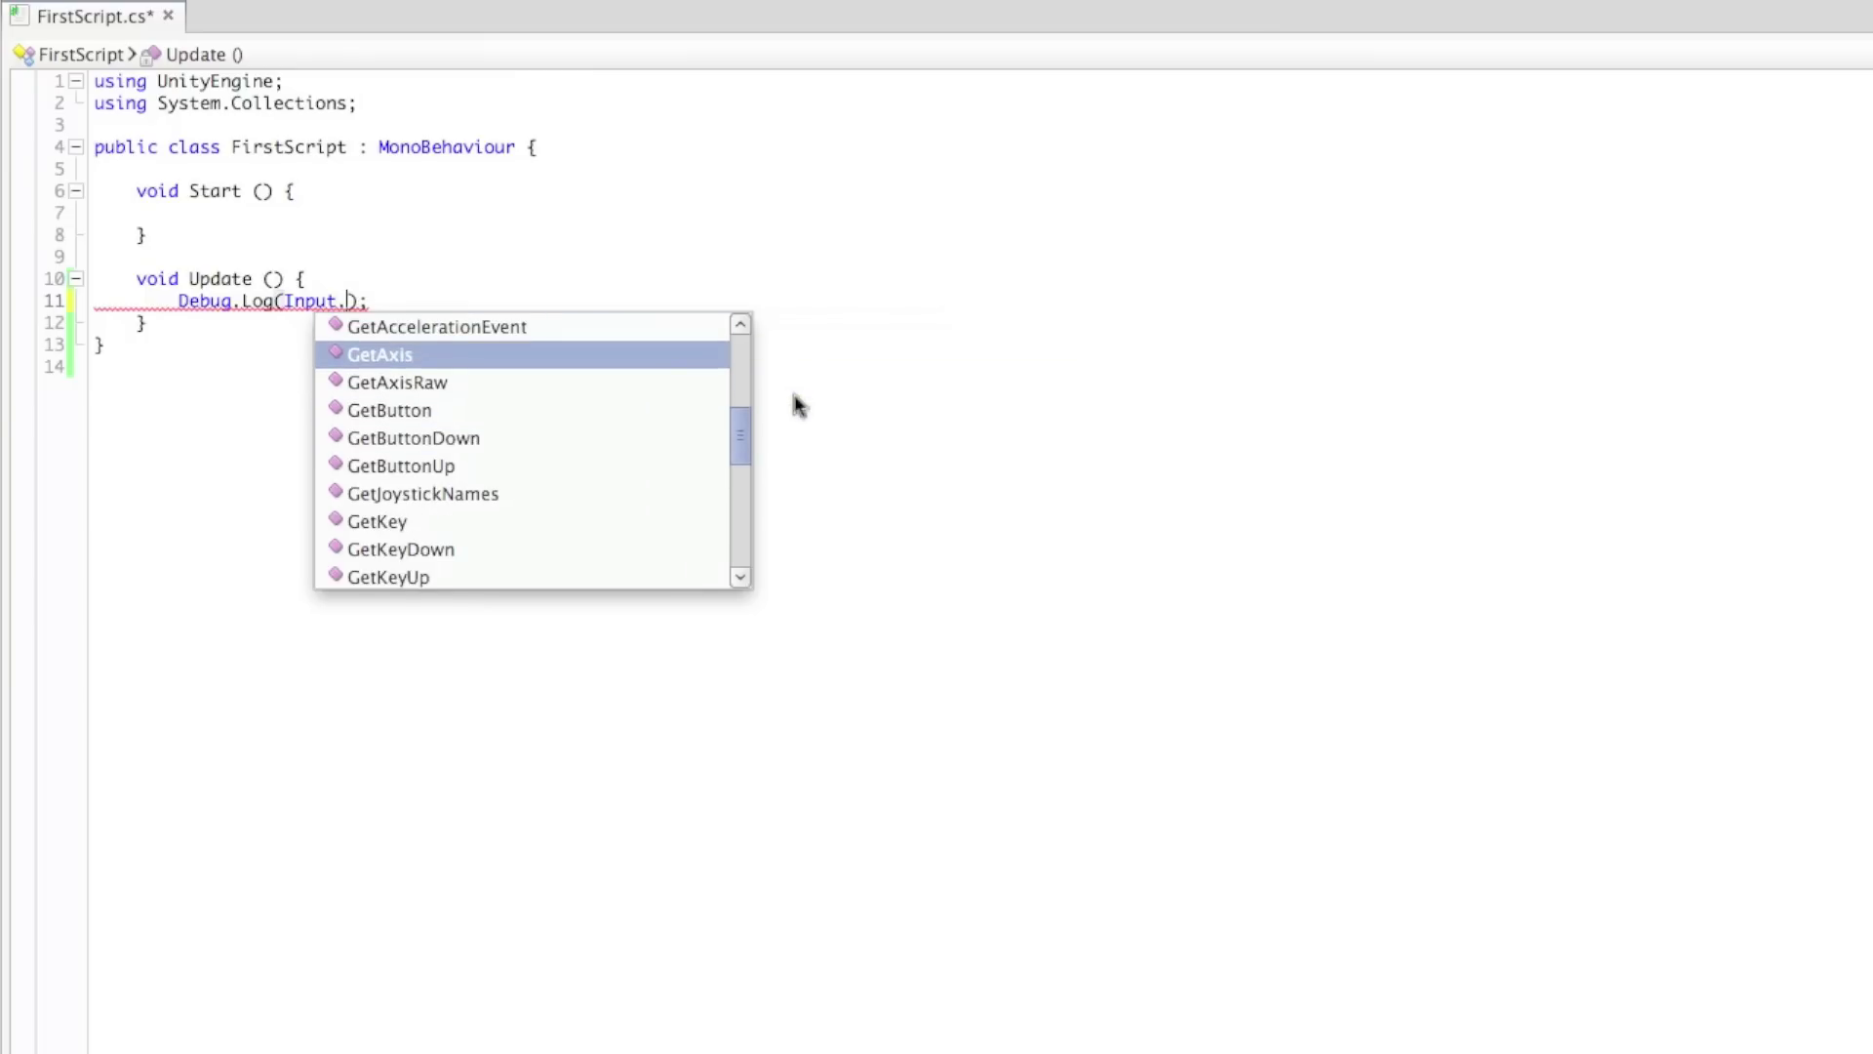
key(Up)
key(Down)
key(Up)
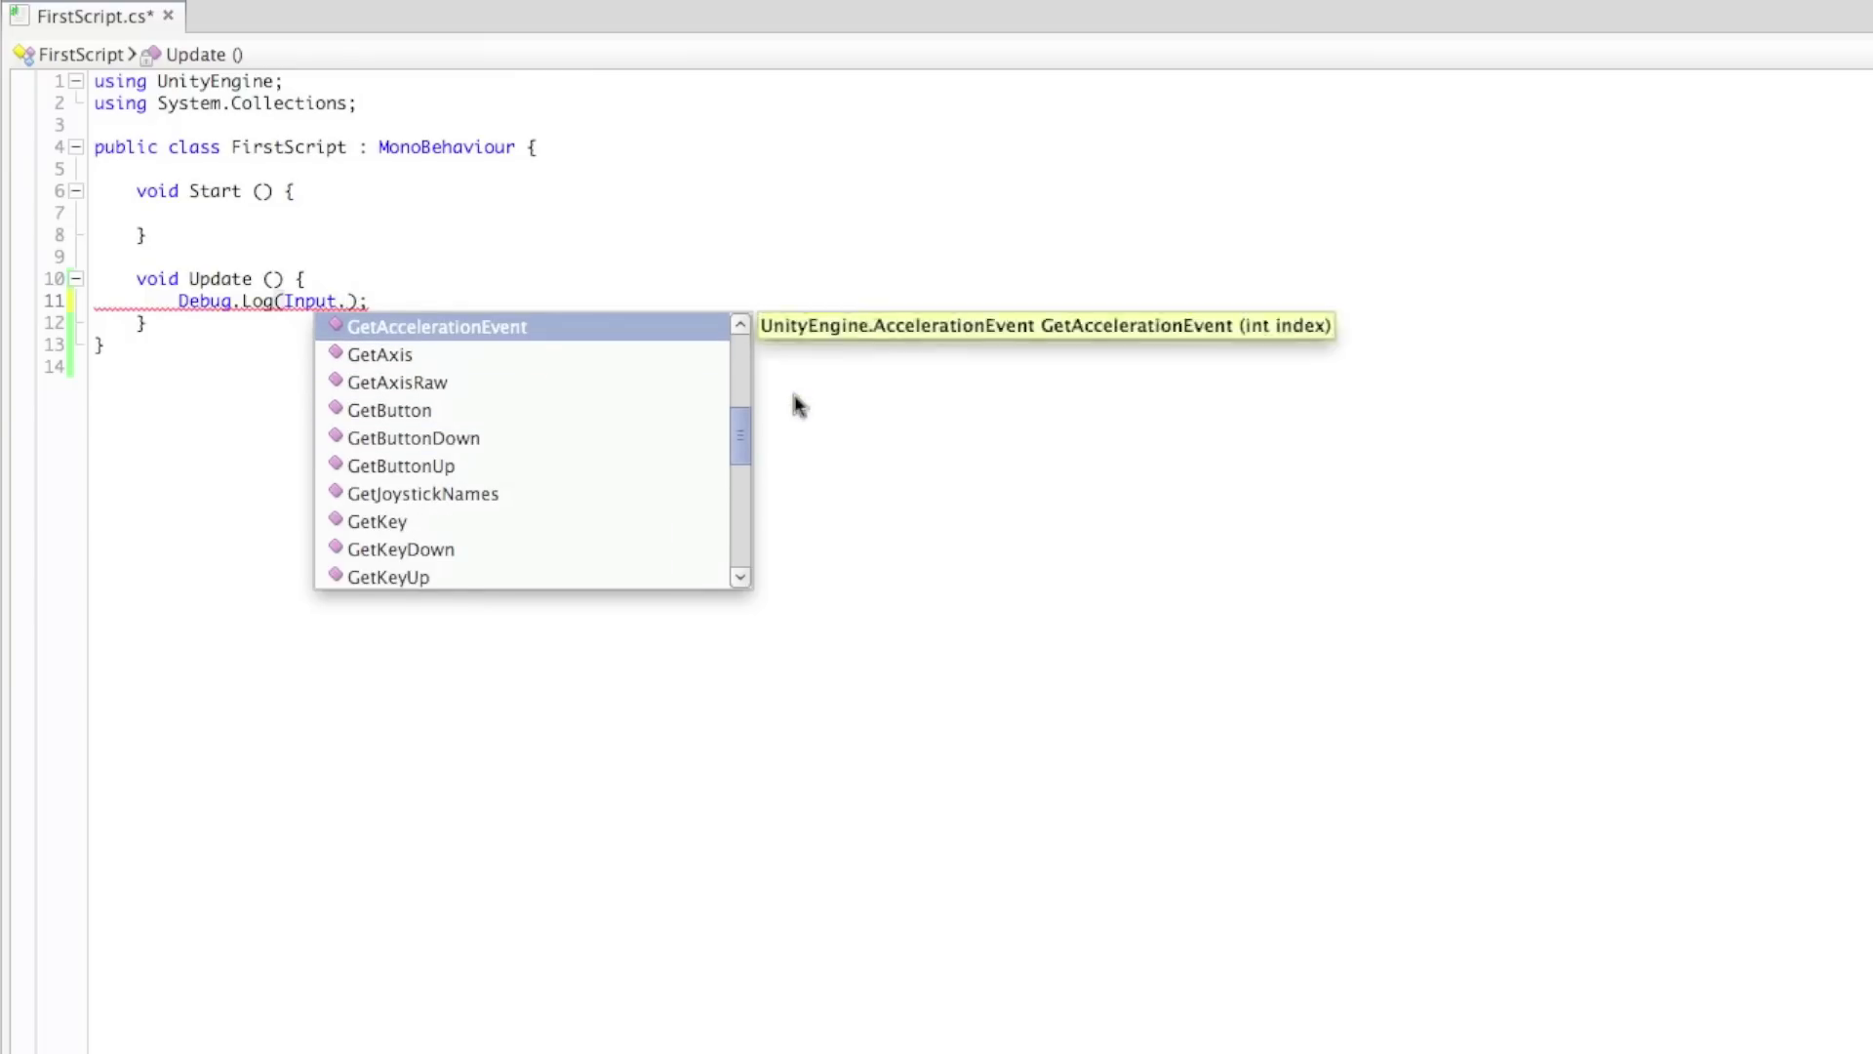
key(Down)
key(Down)
key(Down)
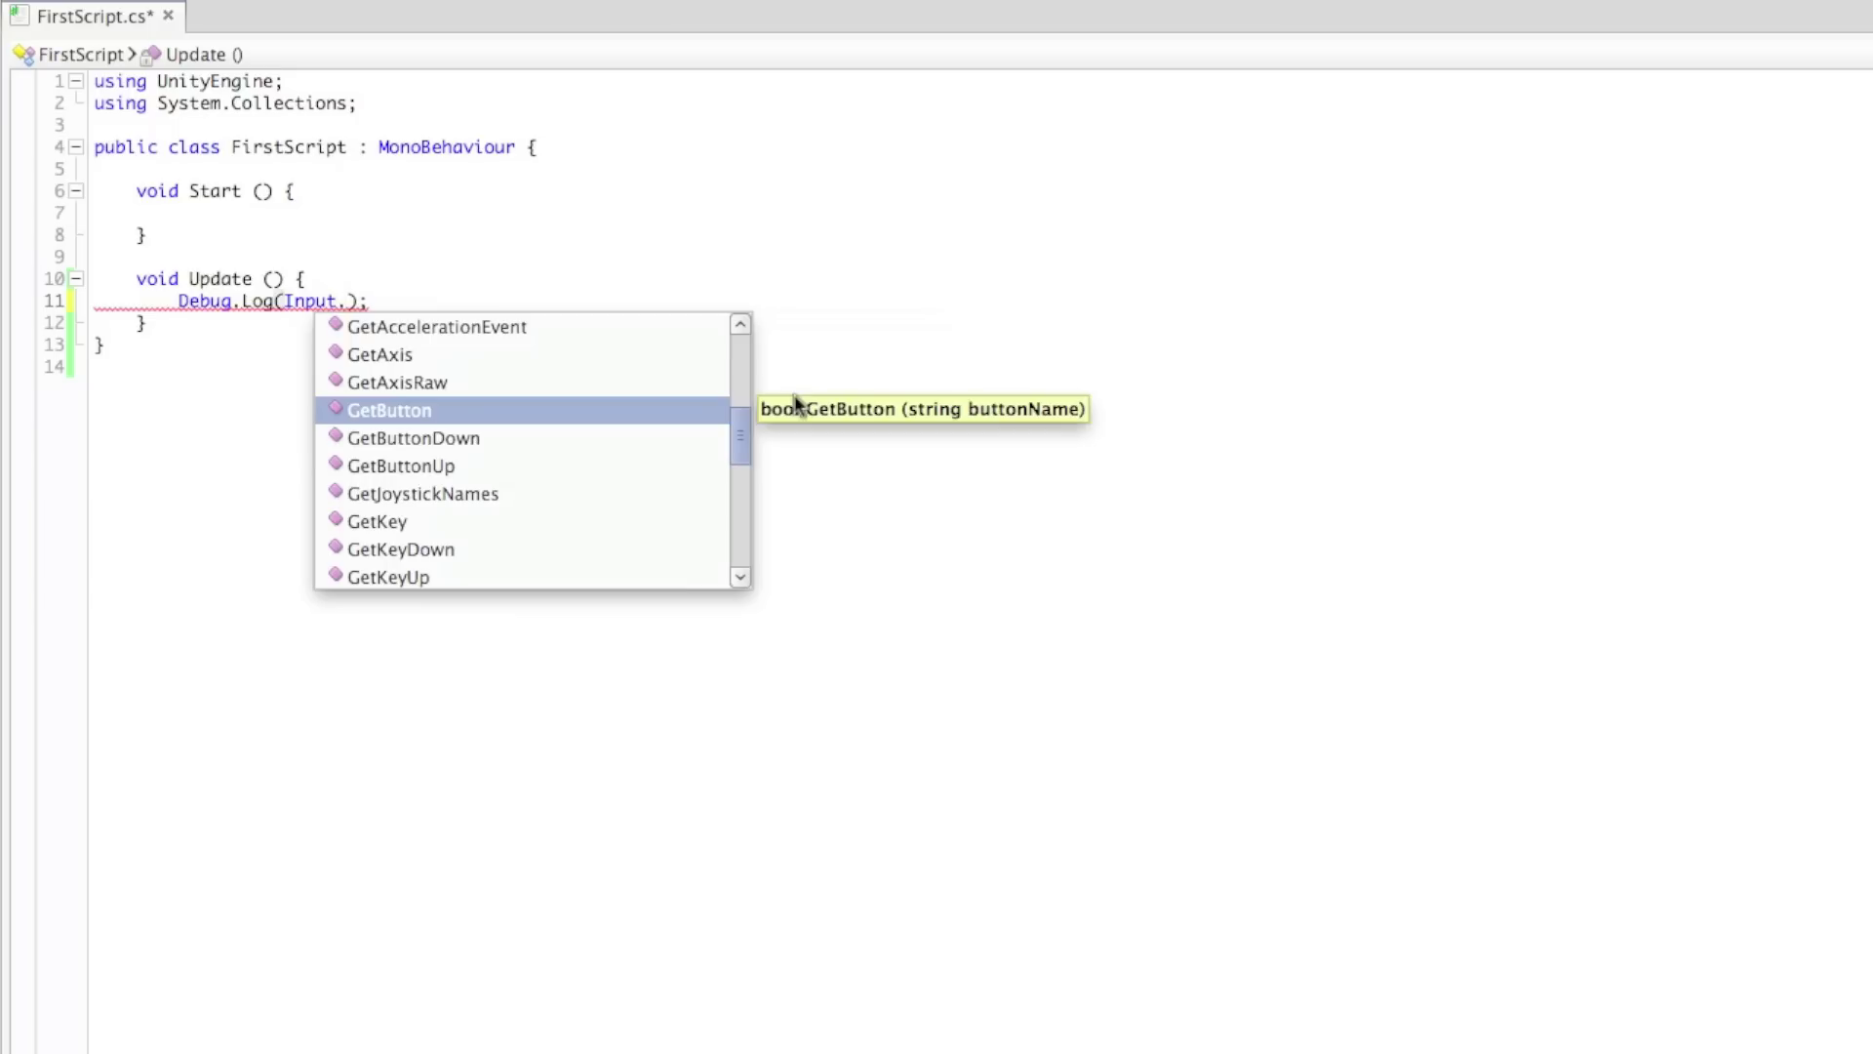
key(Up)
key(Up)
key(Up)
key(Up)
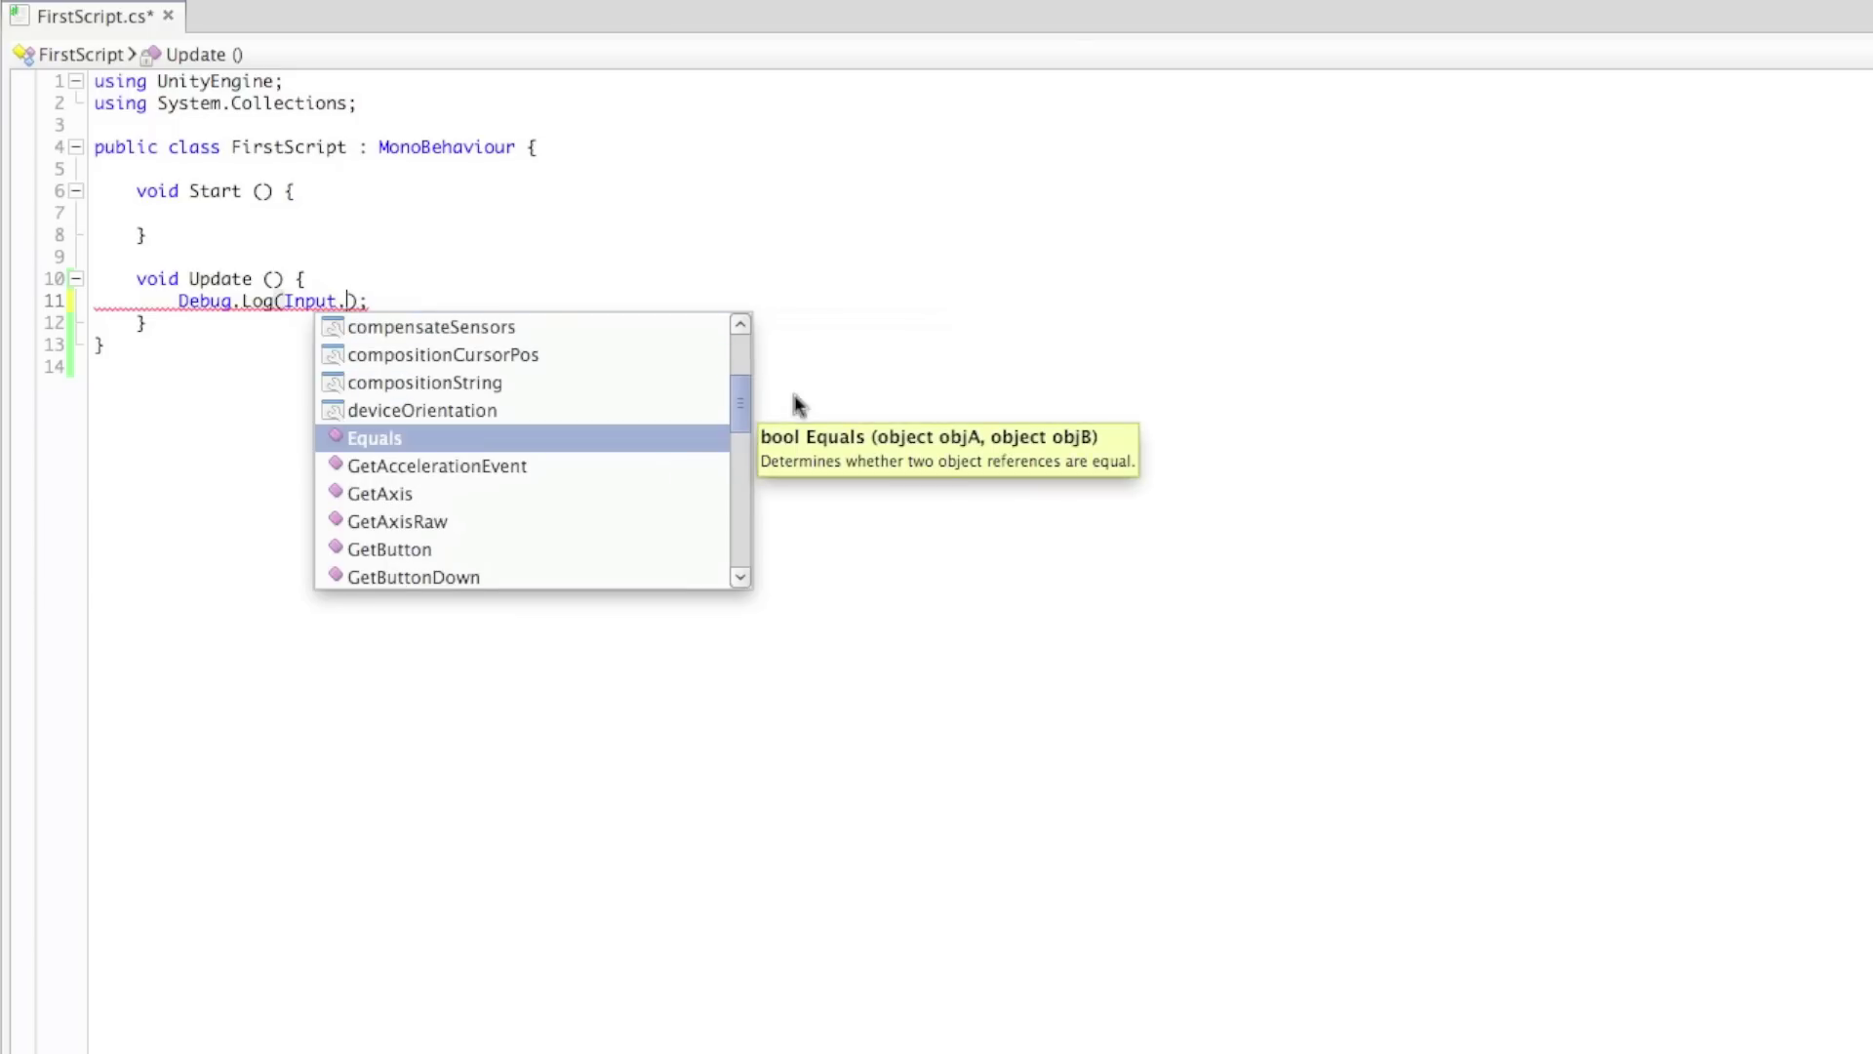
key(Up)
key(Up)
key(Up)
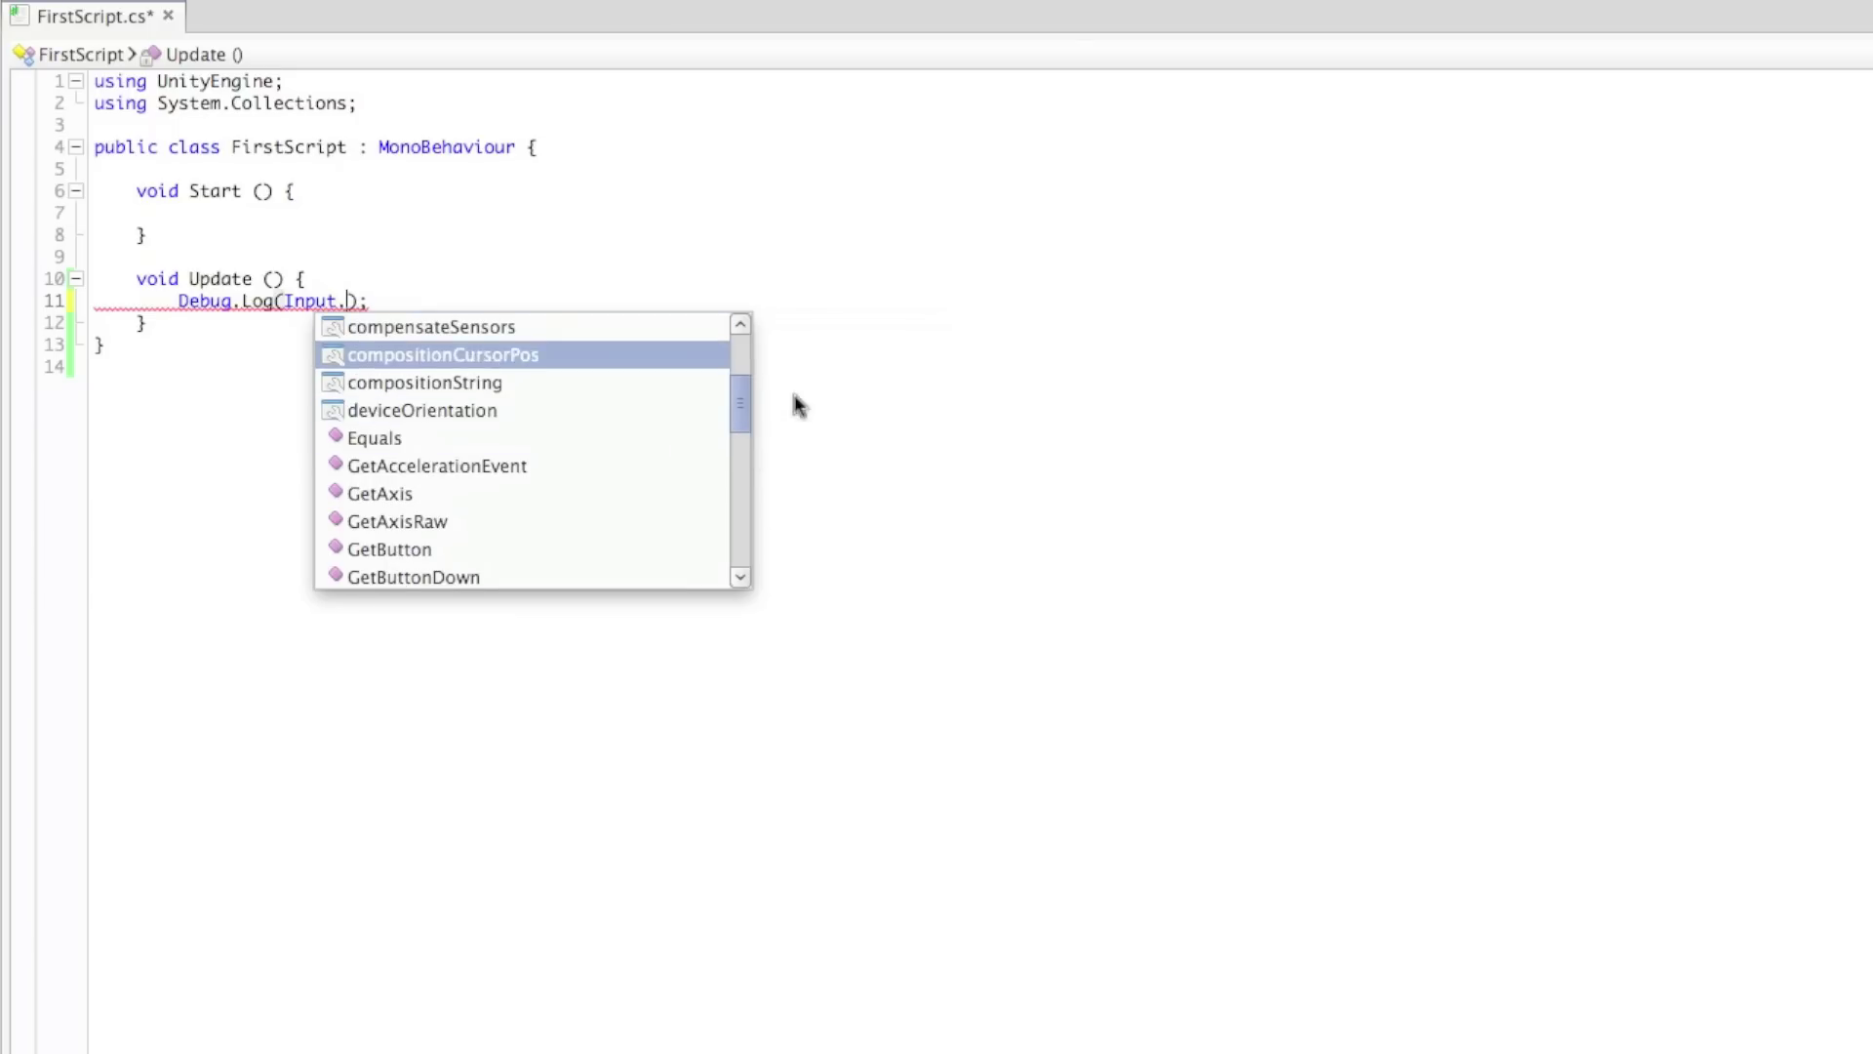
key(Up)
key(Up)
key(Up)
key(Up)
key(Up)
key(Up)
key(Up)
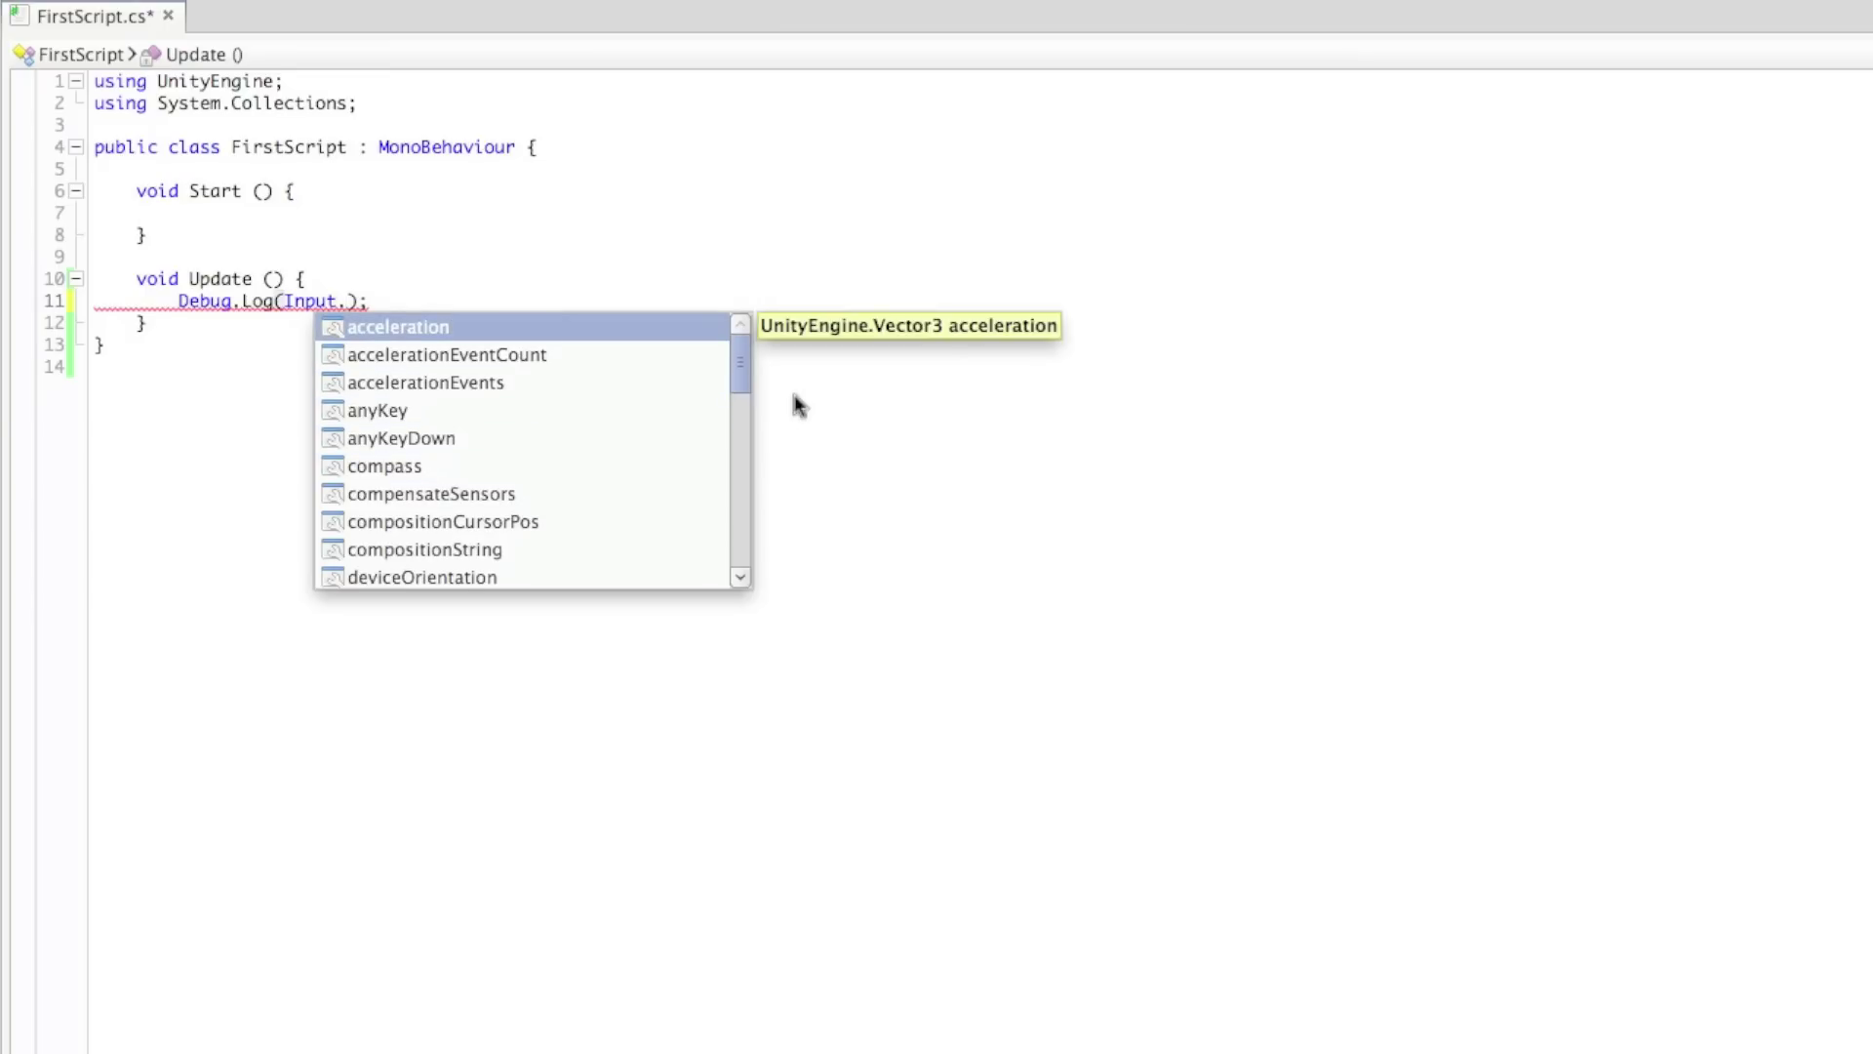
key(Down)
key(Down)
key(Down)
key(Down)
key(Down)
key(Down)
key(Down)
key(Down)
key(Down)
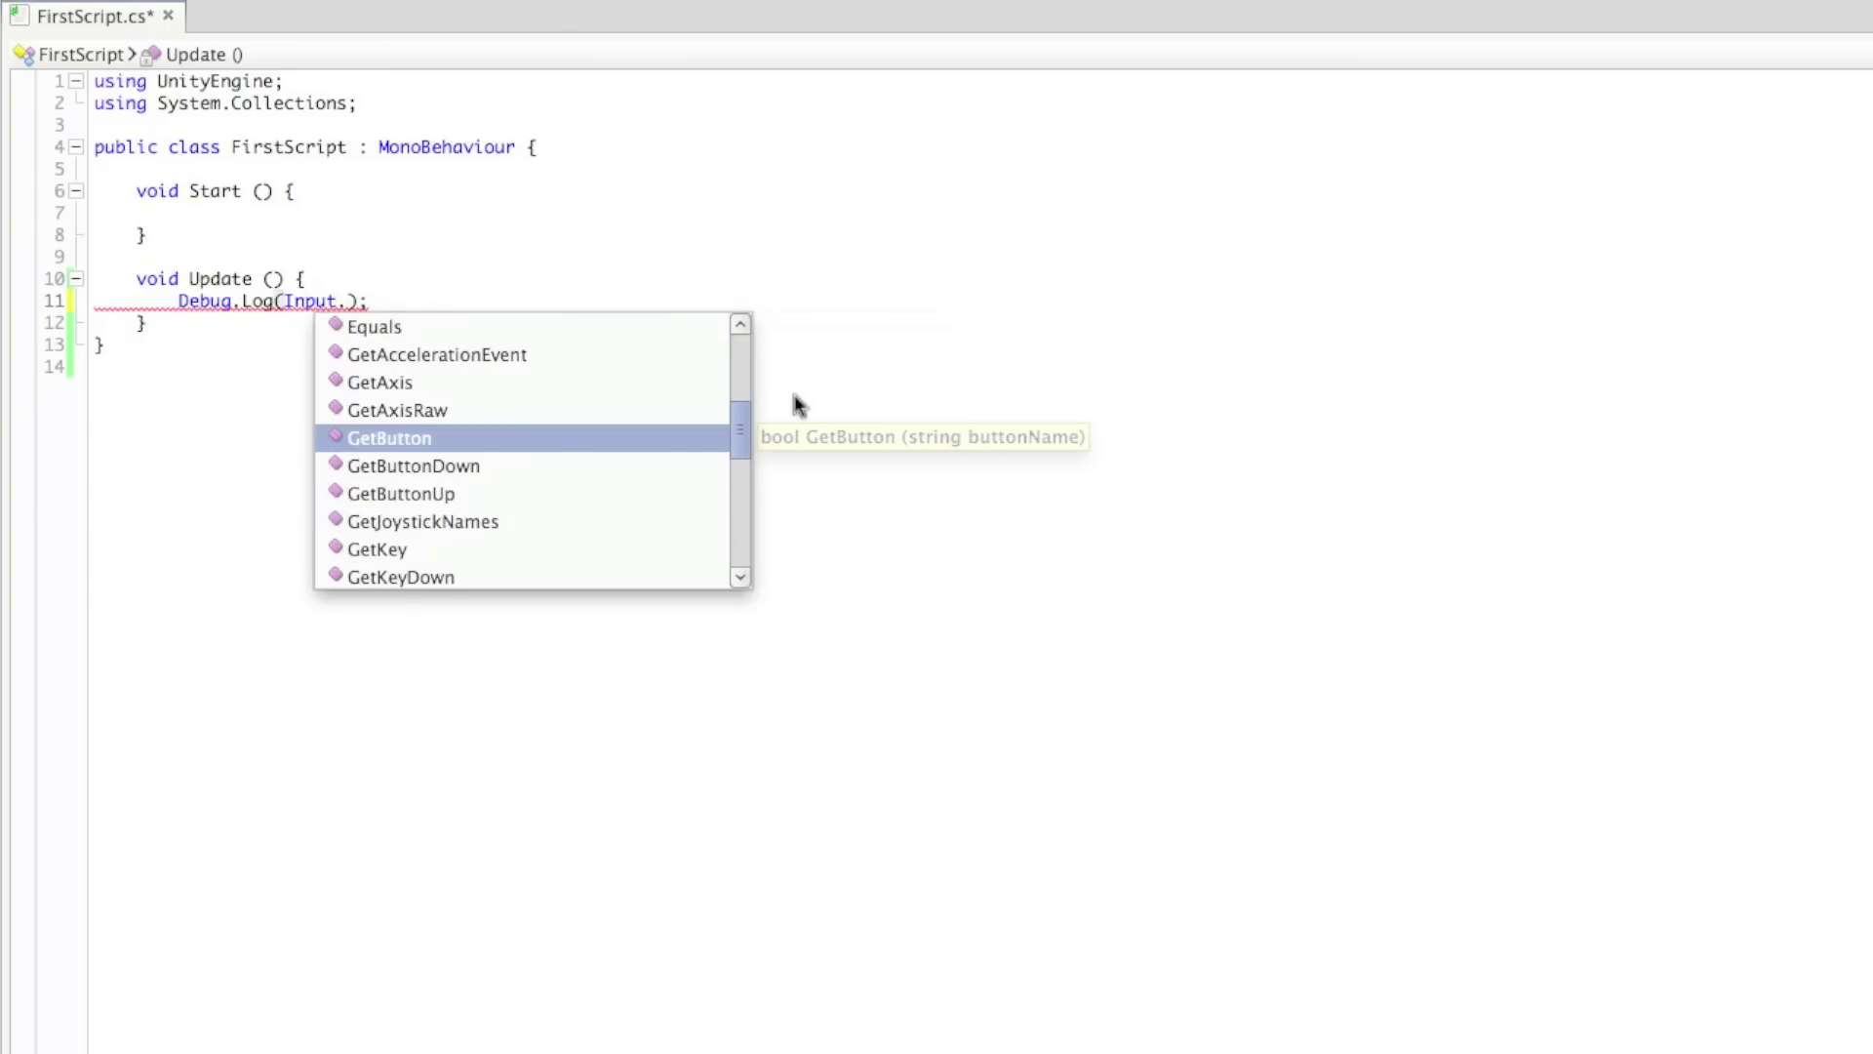
key(Down)
key(Down)
key(Up)
key(Up)
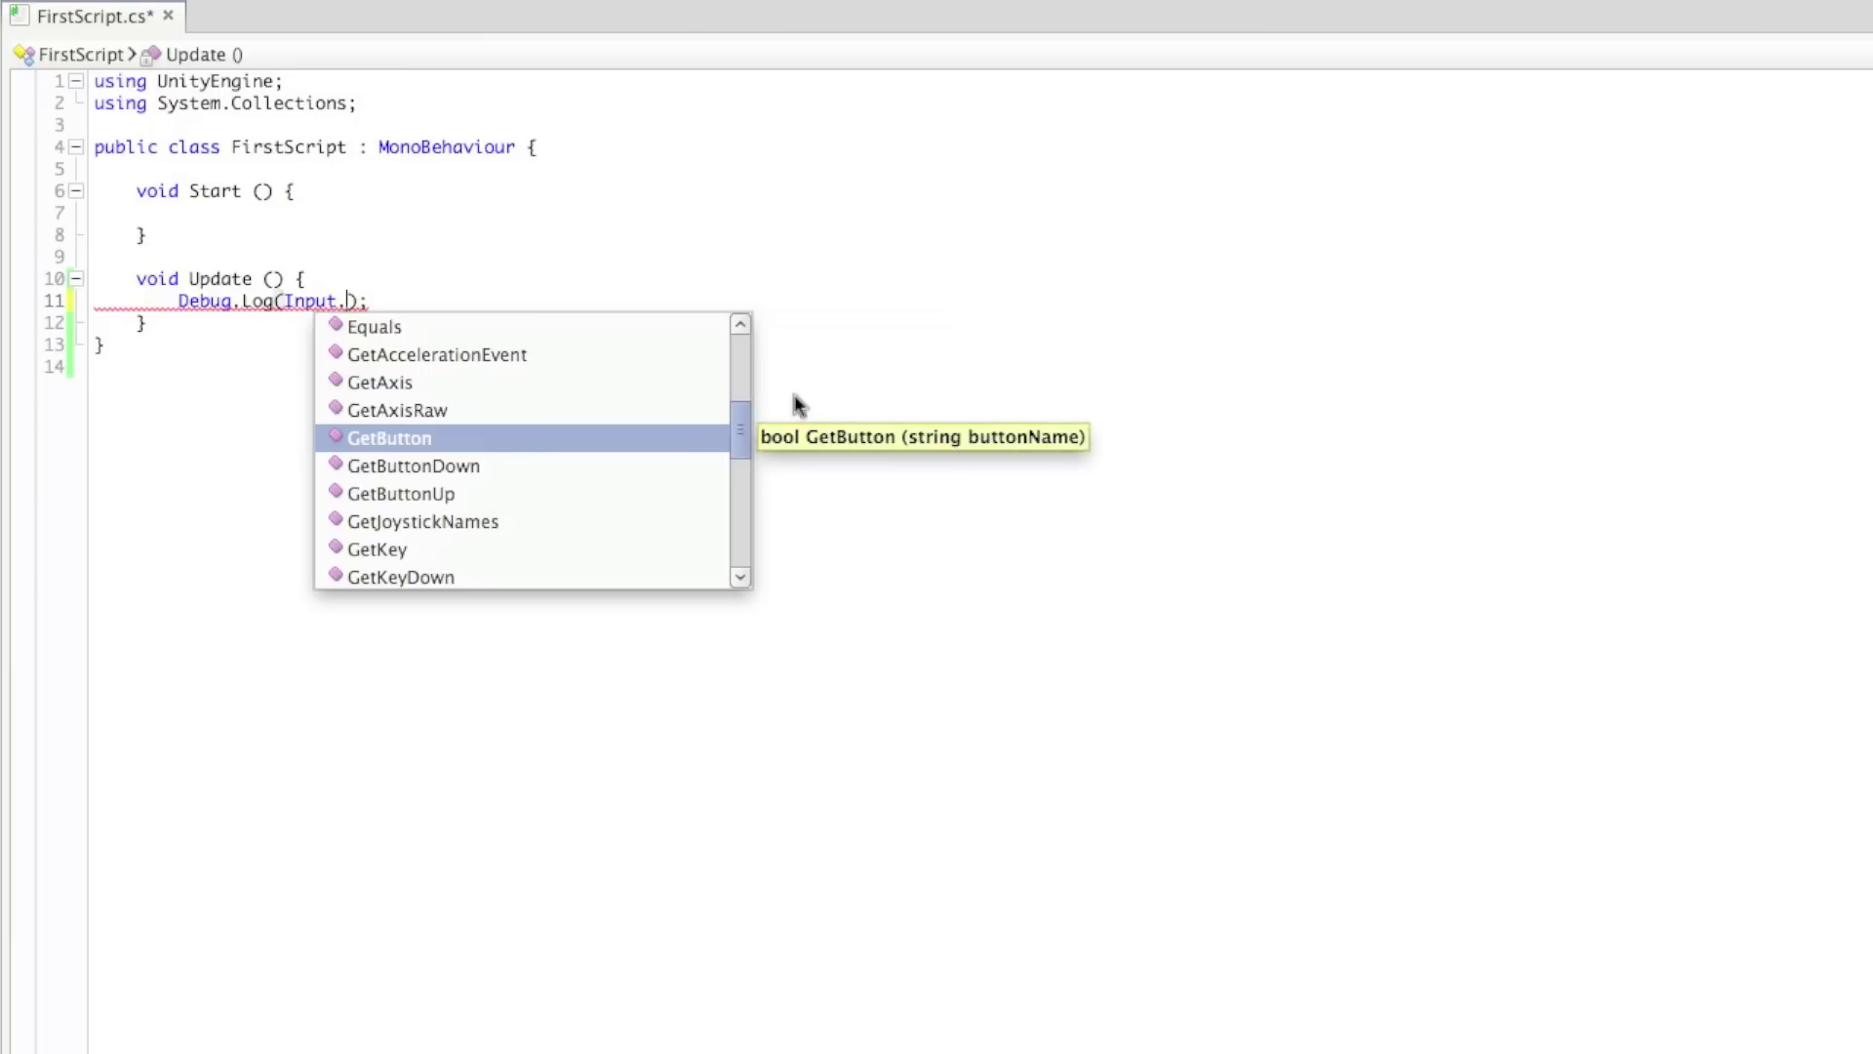
key(Return)
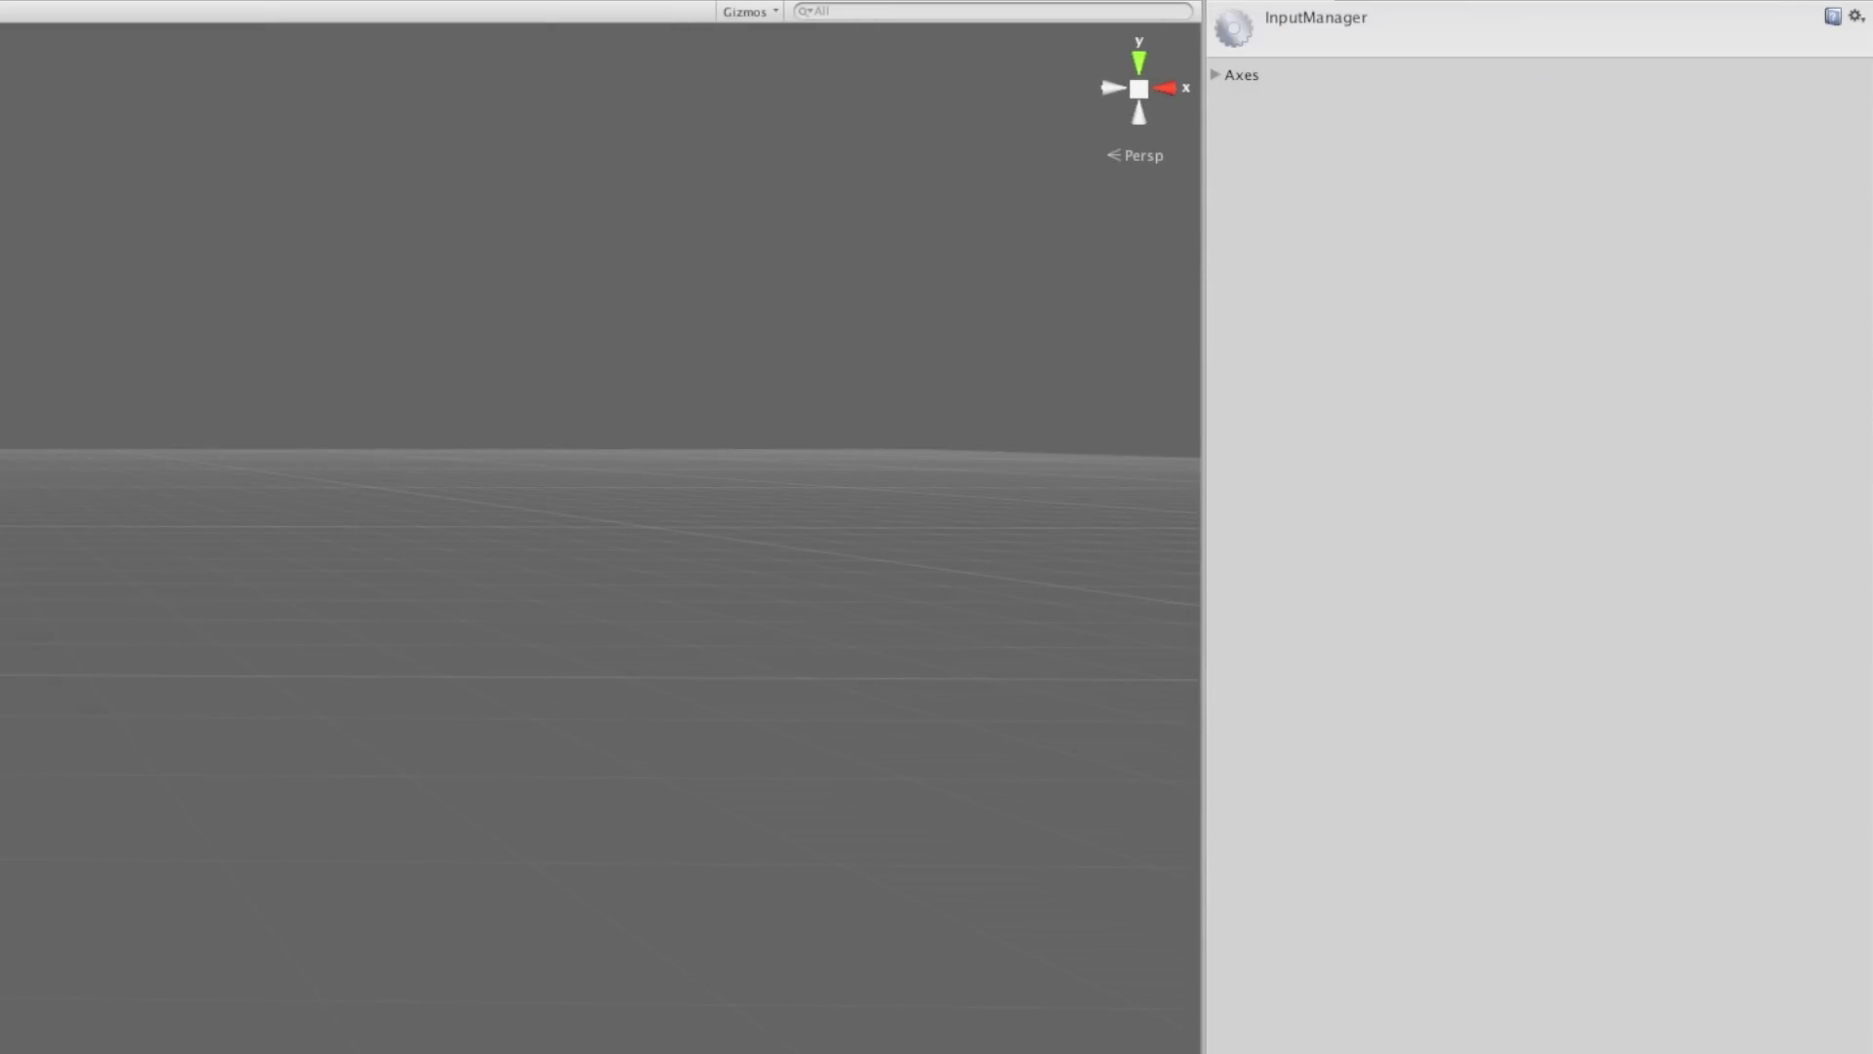
Expand the Input Axes list and inspect the Horizontal, Vertical, Fire1 and Fire3 axis settings
click(1219, 78)
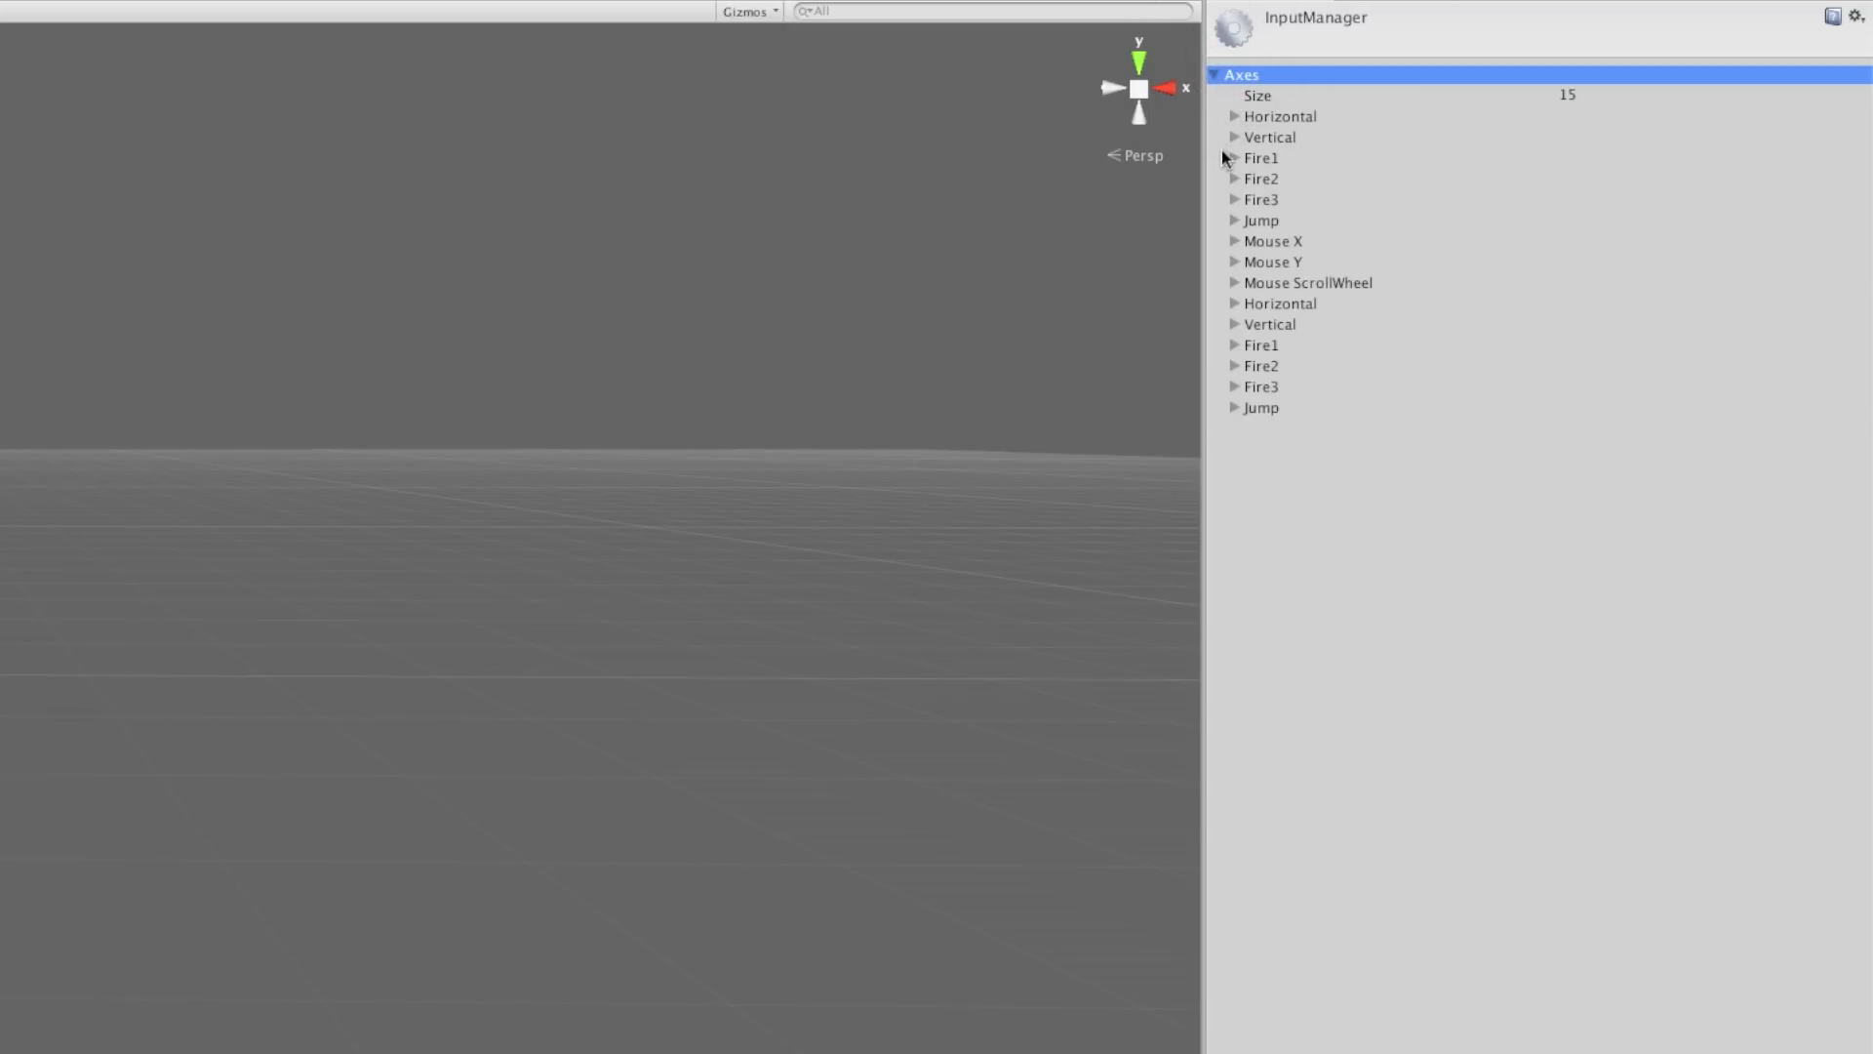
click(1237, 140)
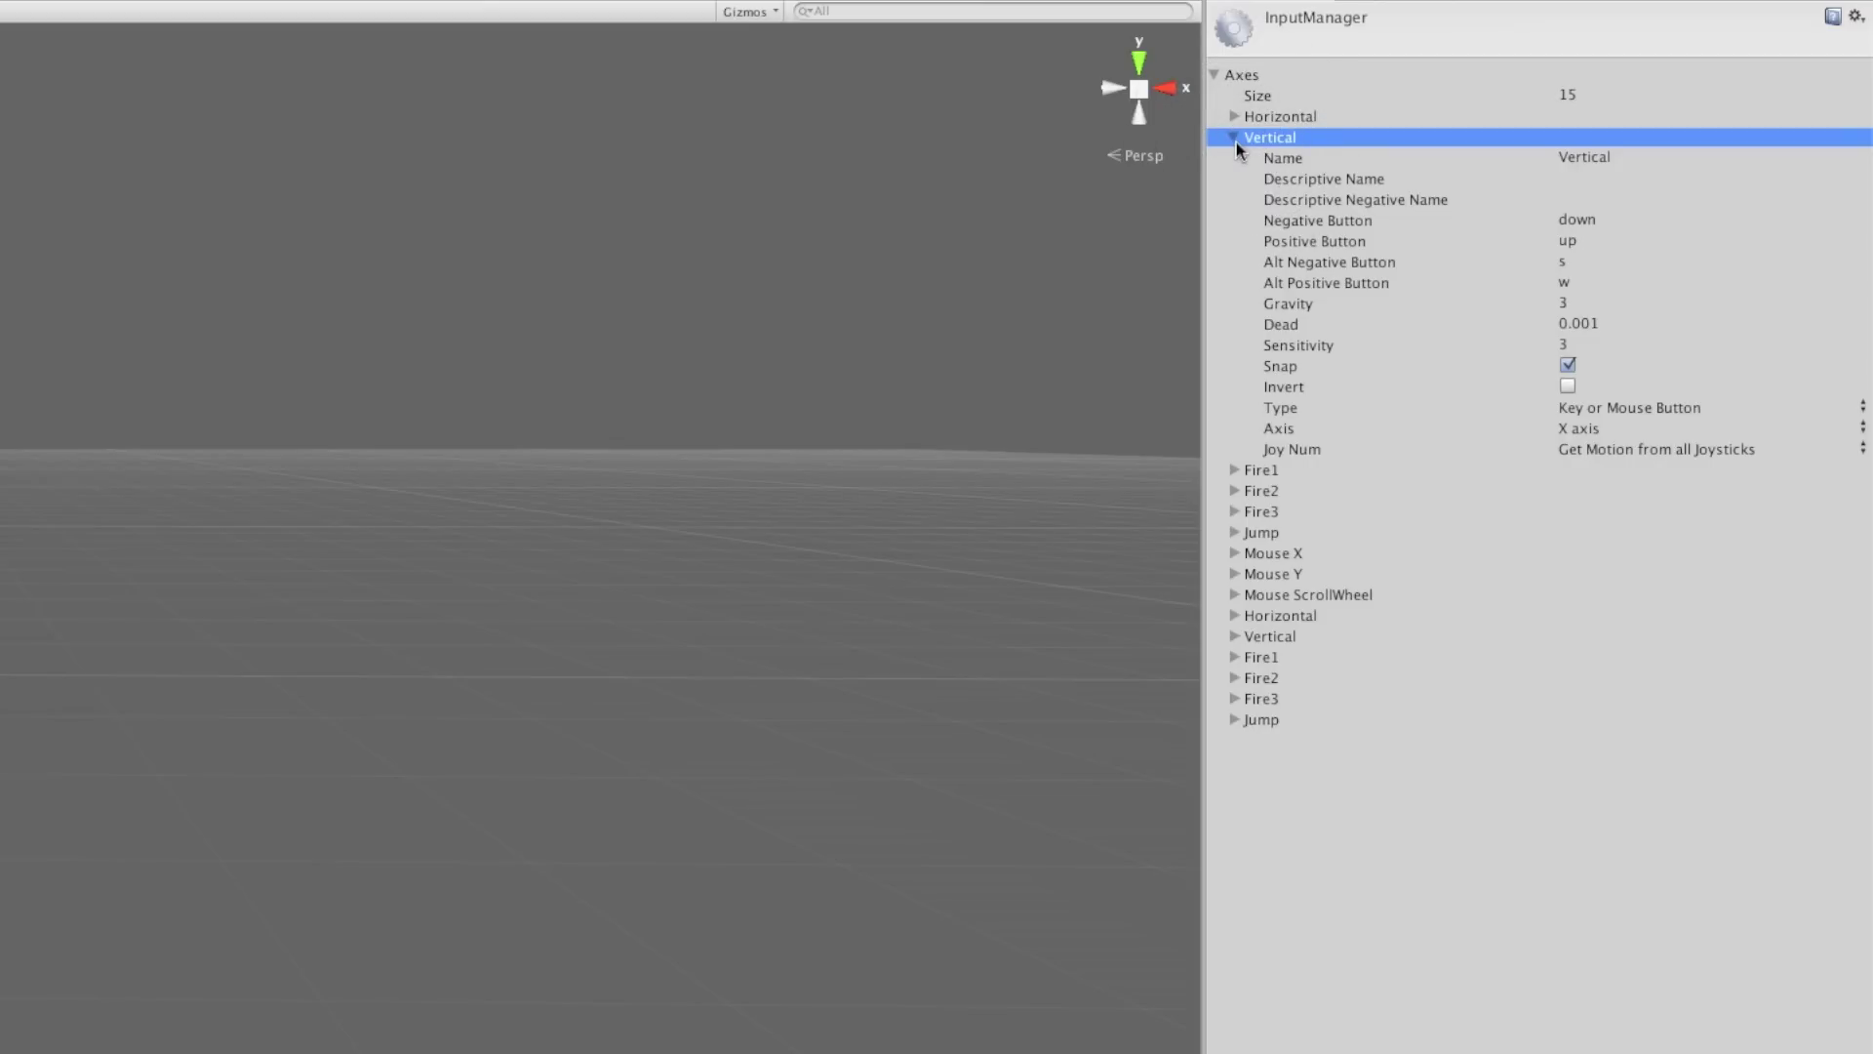
click(1235, 138)
click(1233, 159)
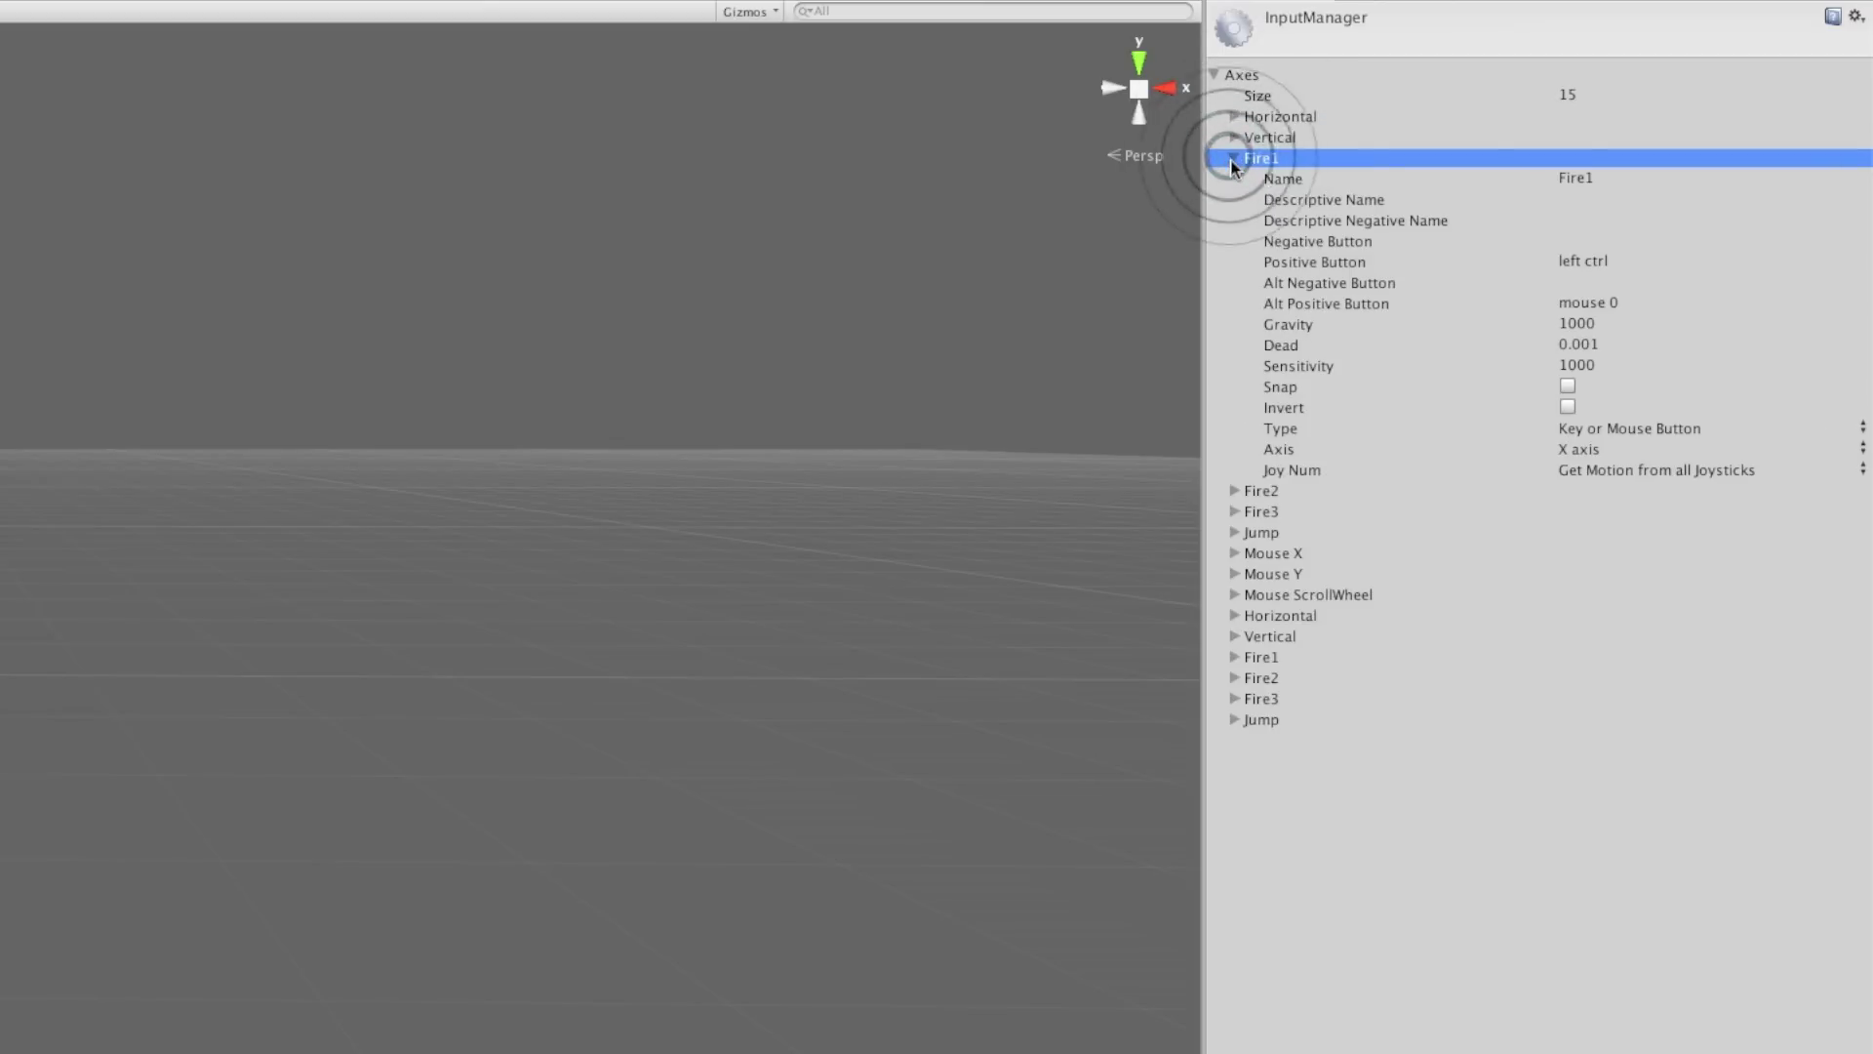
click(1234, 159)
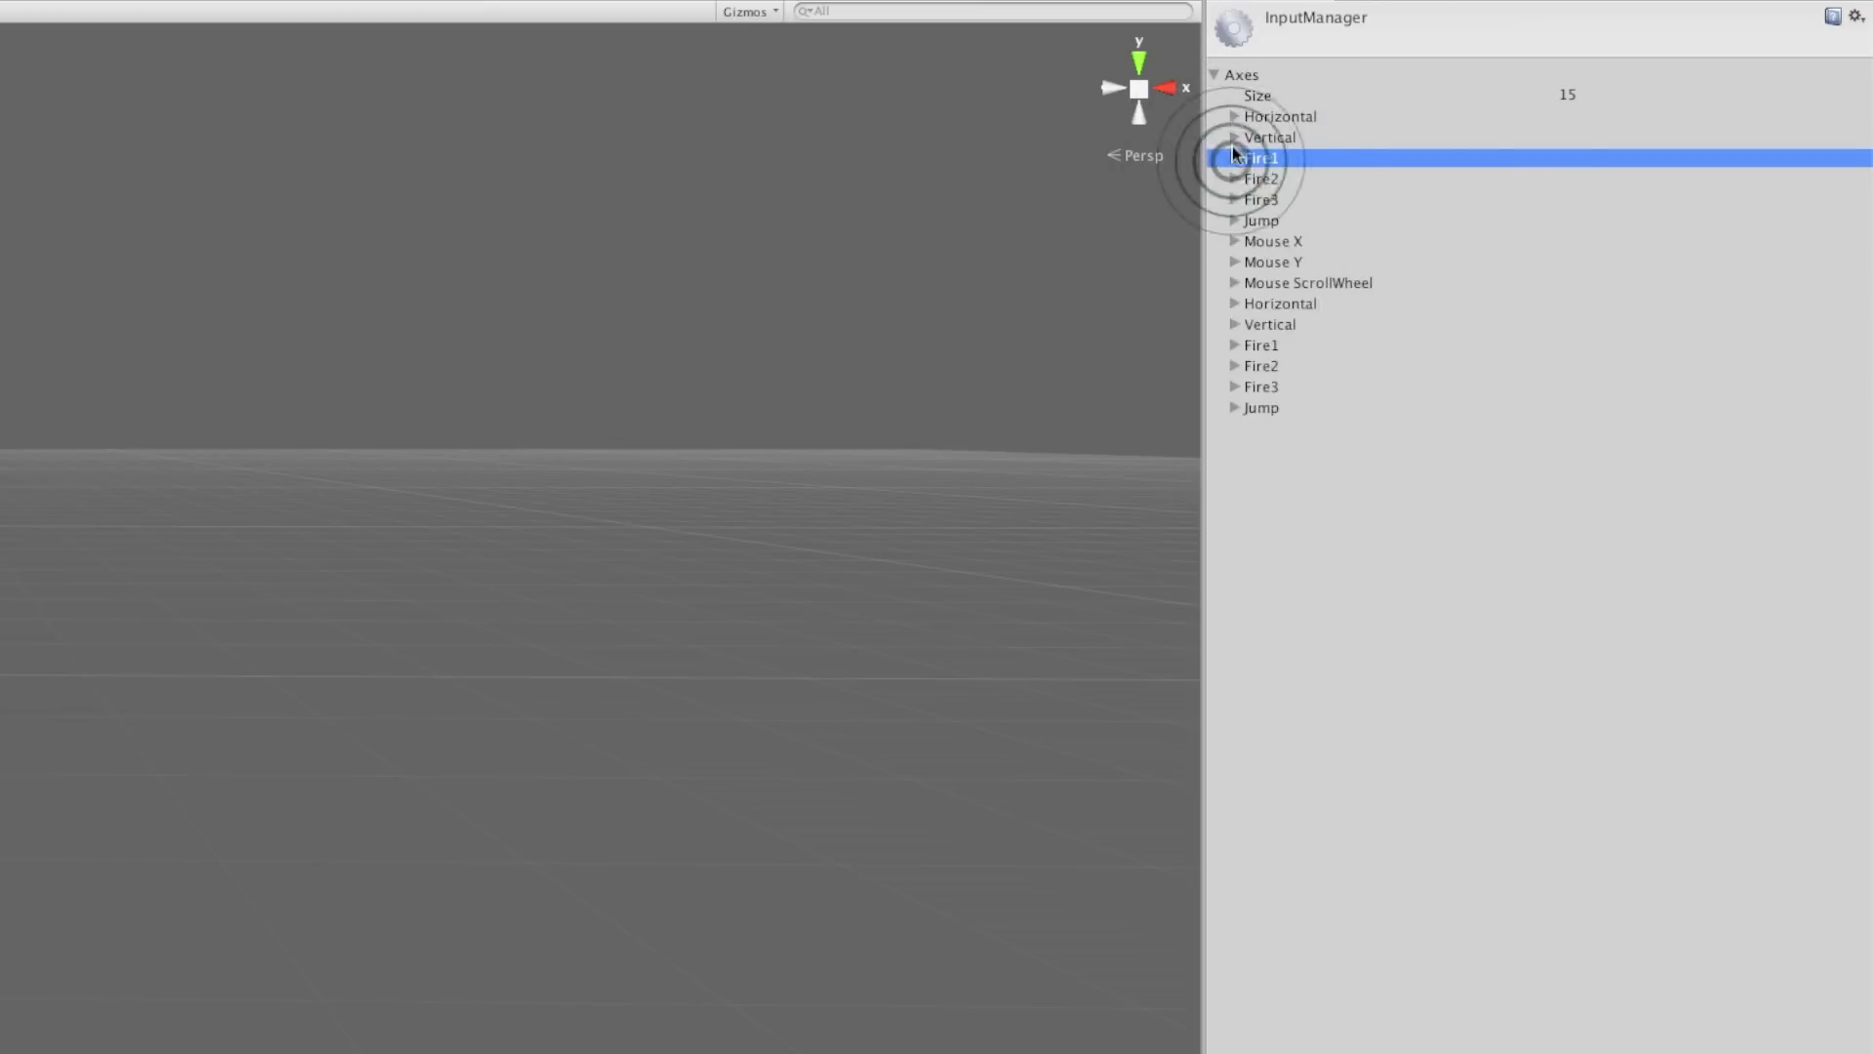
click(1233, 138)
click(1233, 138)
click(1232, 117)
click(1230, 115)
click(1231, 137)
click(1231, 136)
click(1233, 159)
click(1234, 159)
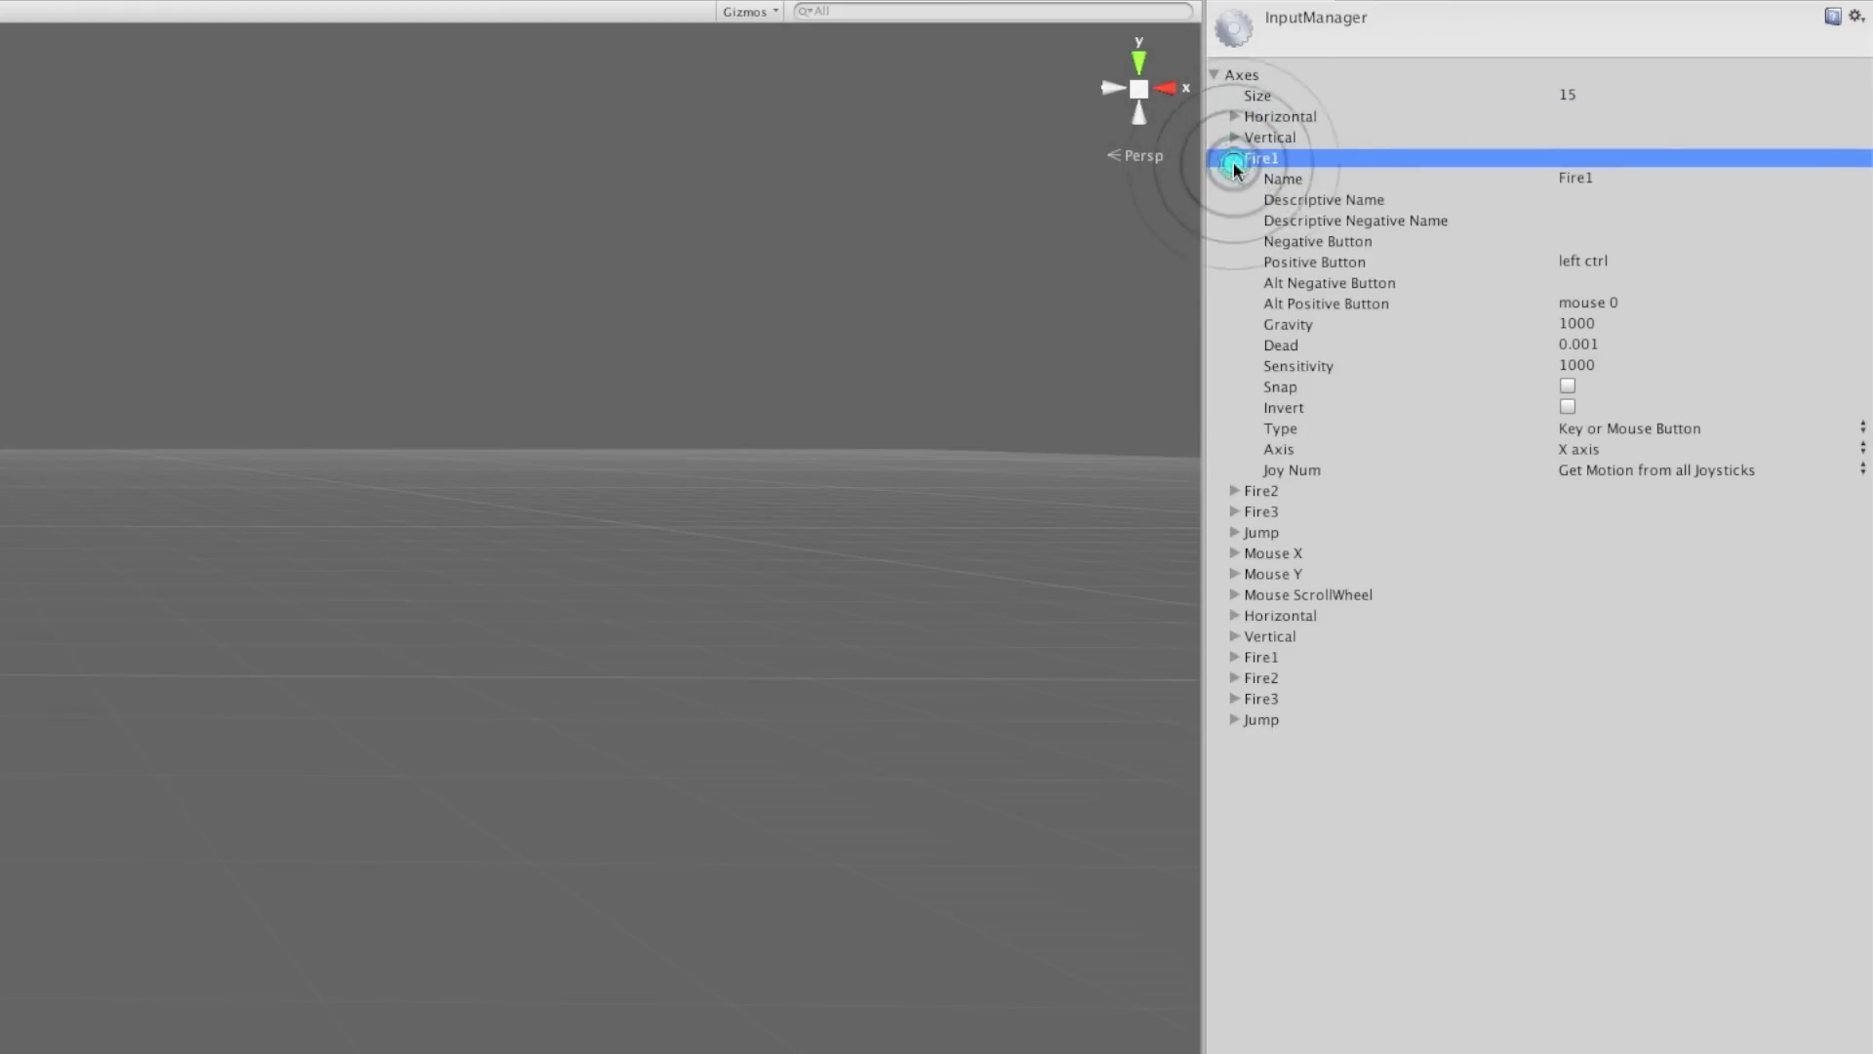
click(1235, 159)
click(1234, 179)
click(1235, 200)
click(1235, 201)
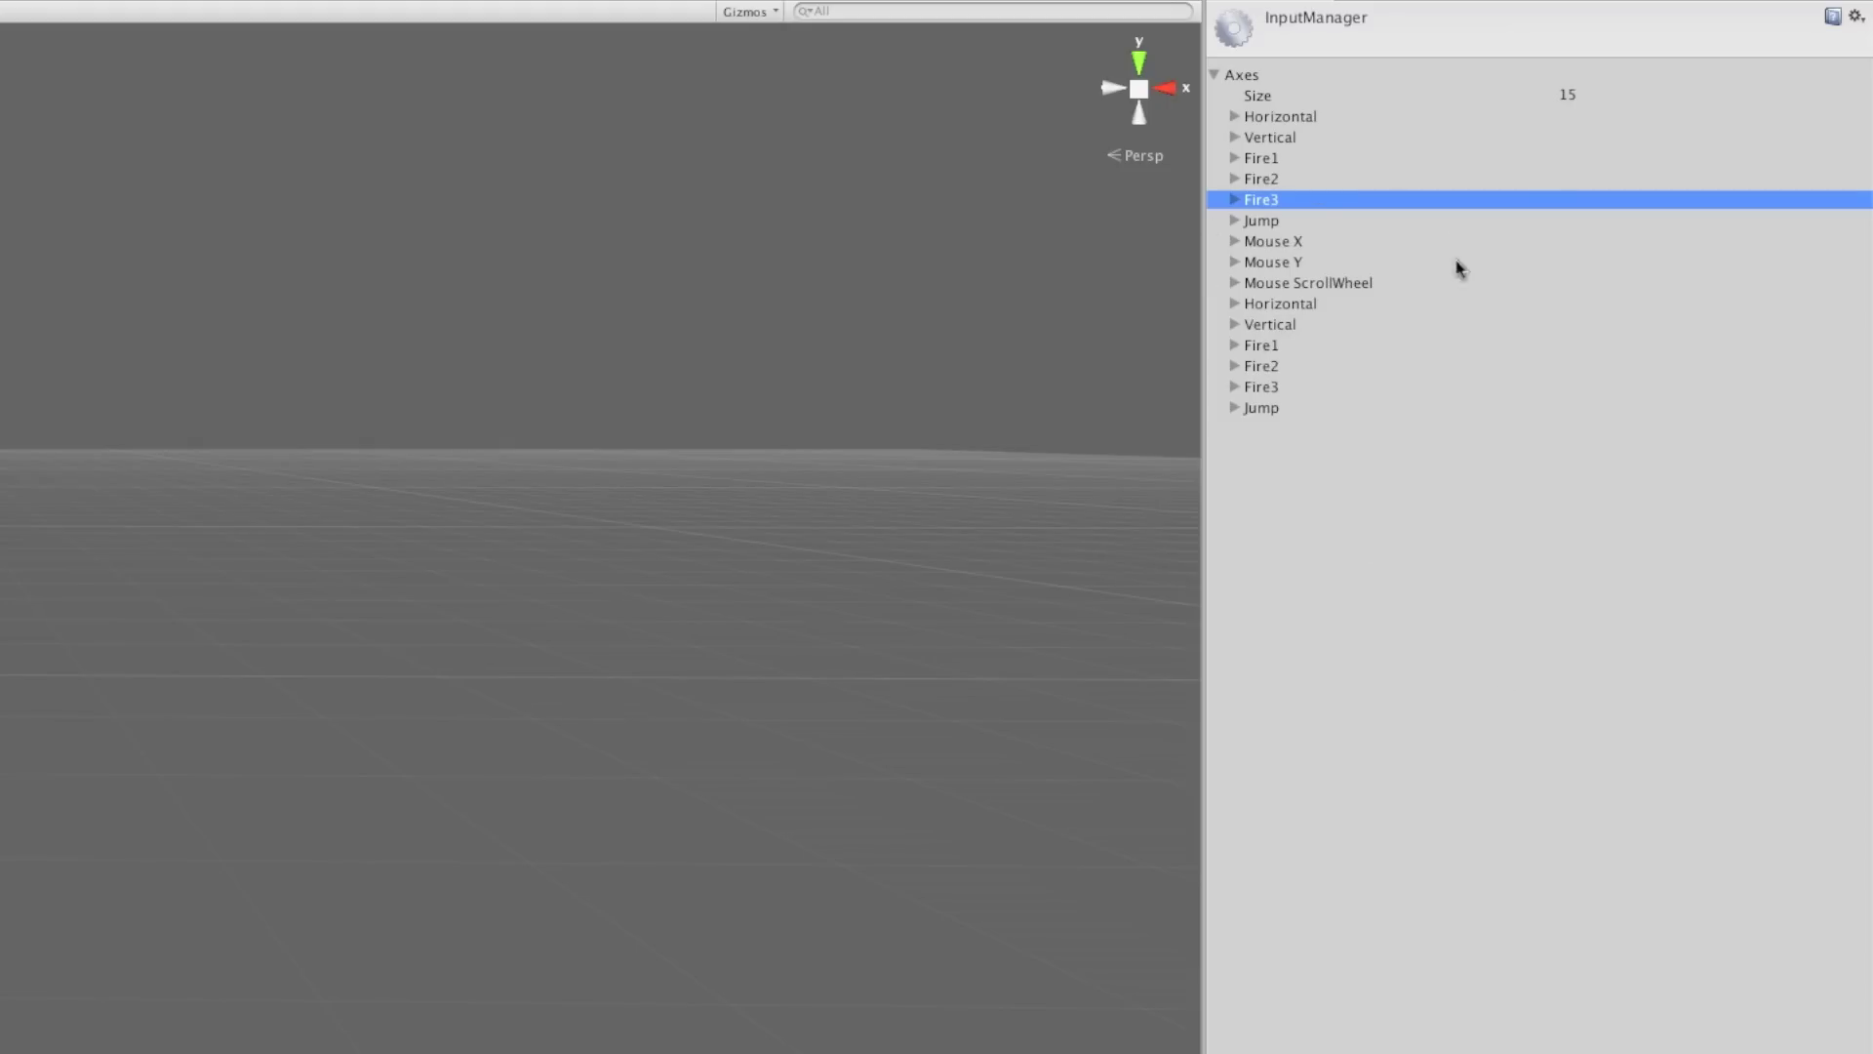
Expand the second Fire1 axis and compare its buttons, Sensitivity and Dead with the first Fire1
click(1233, 325)
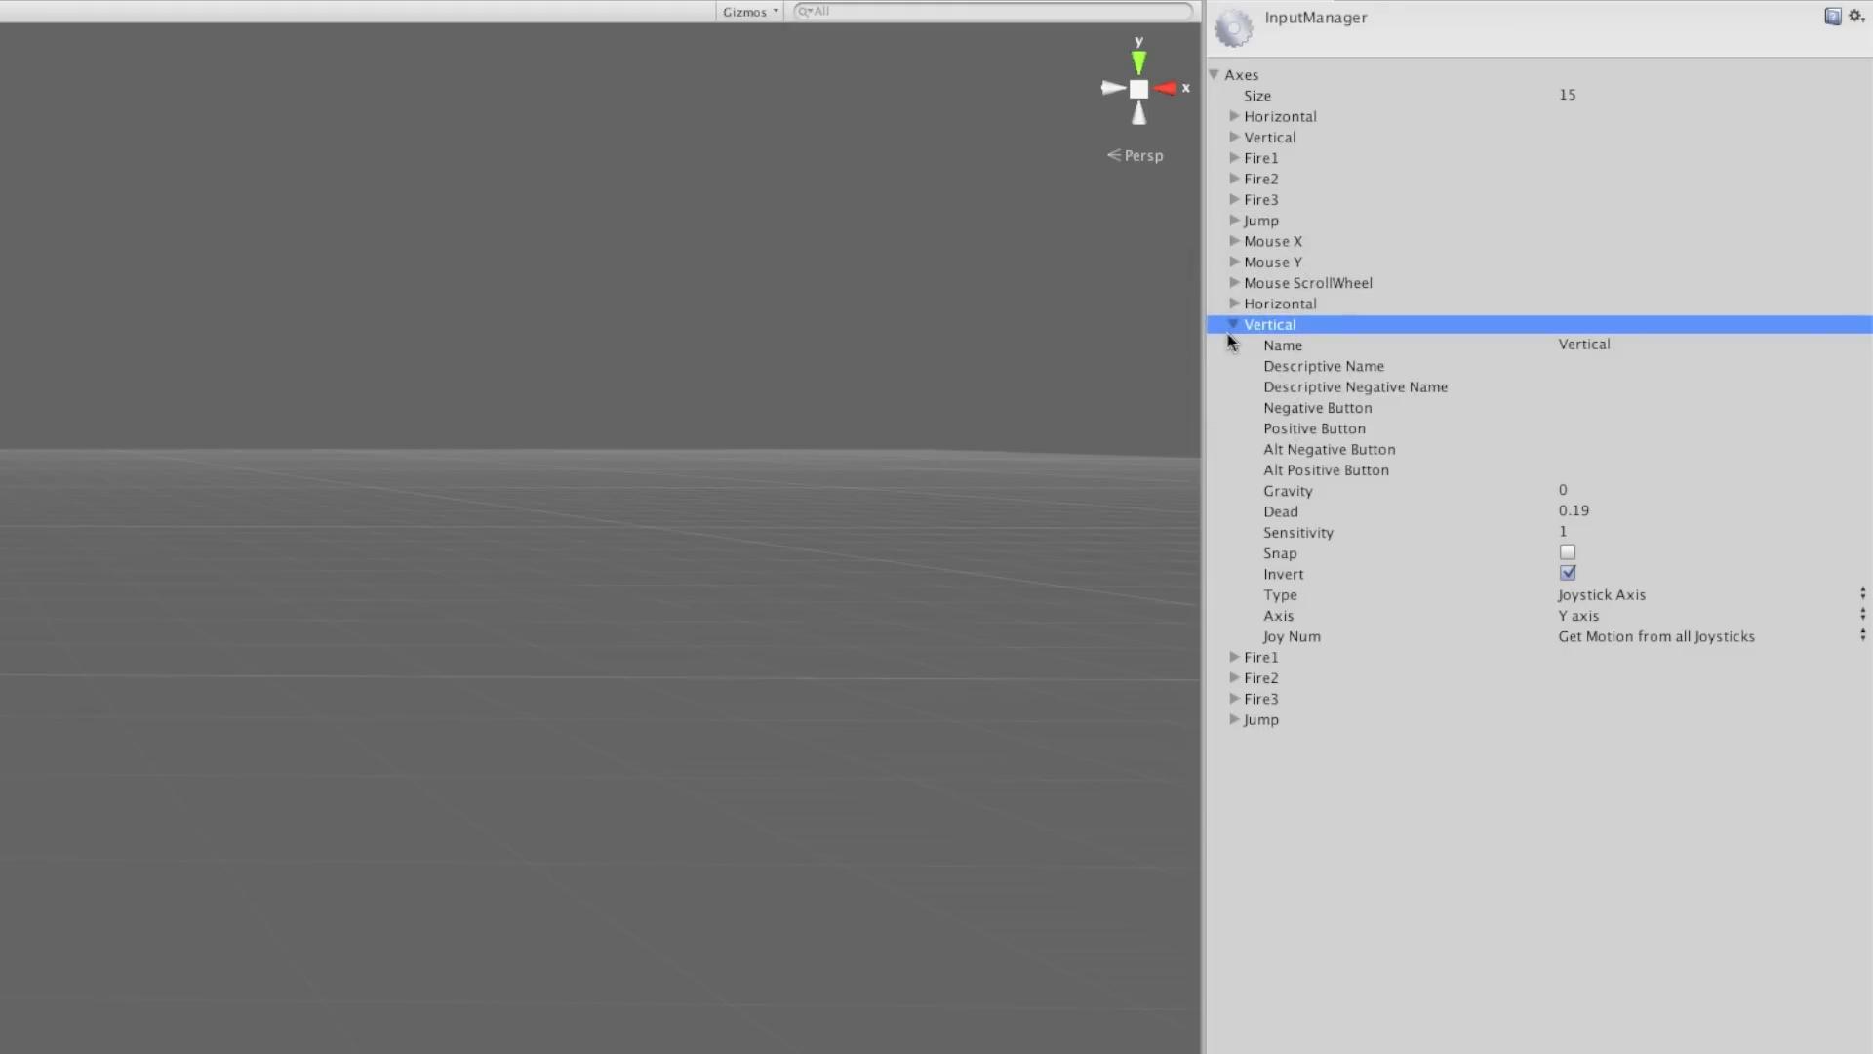
click(1232, 159)
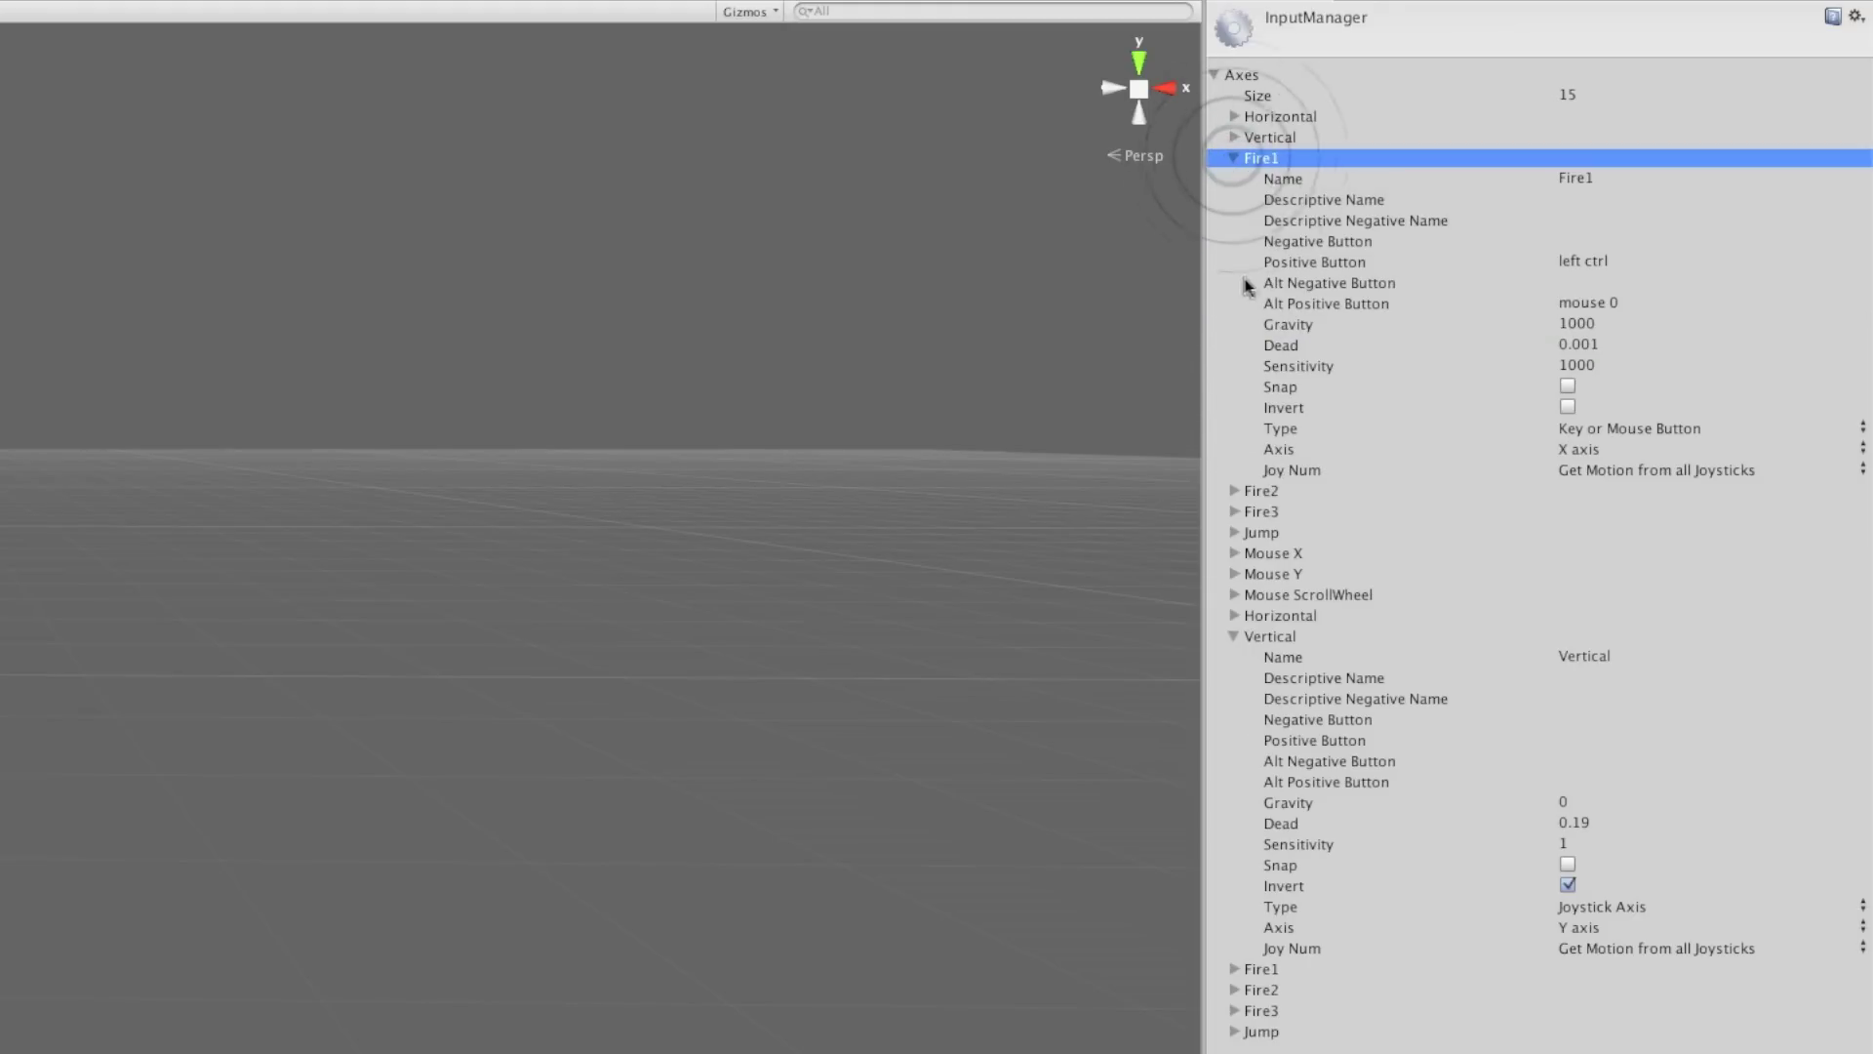
click(1234, 639)
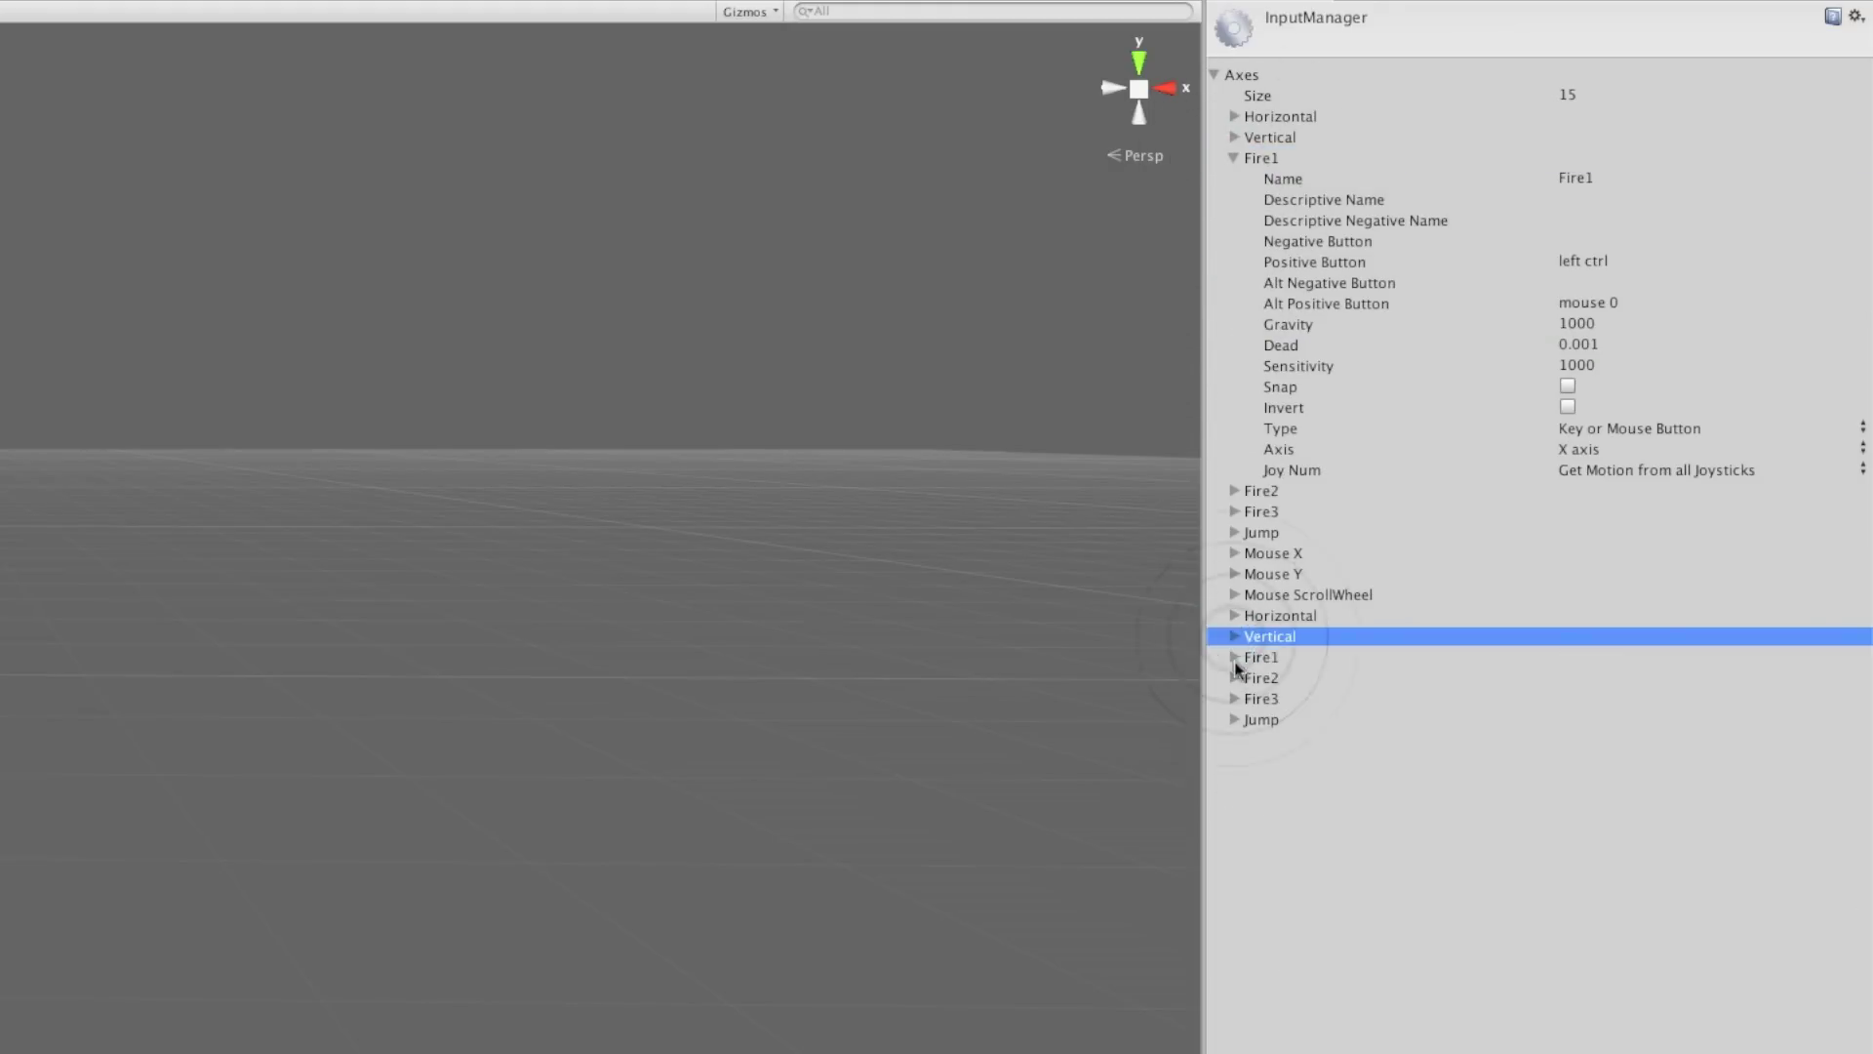
click(1233, 656)
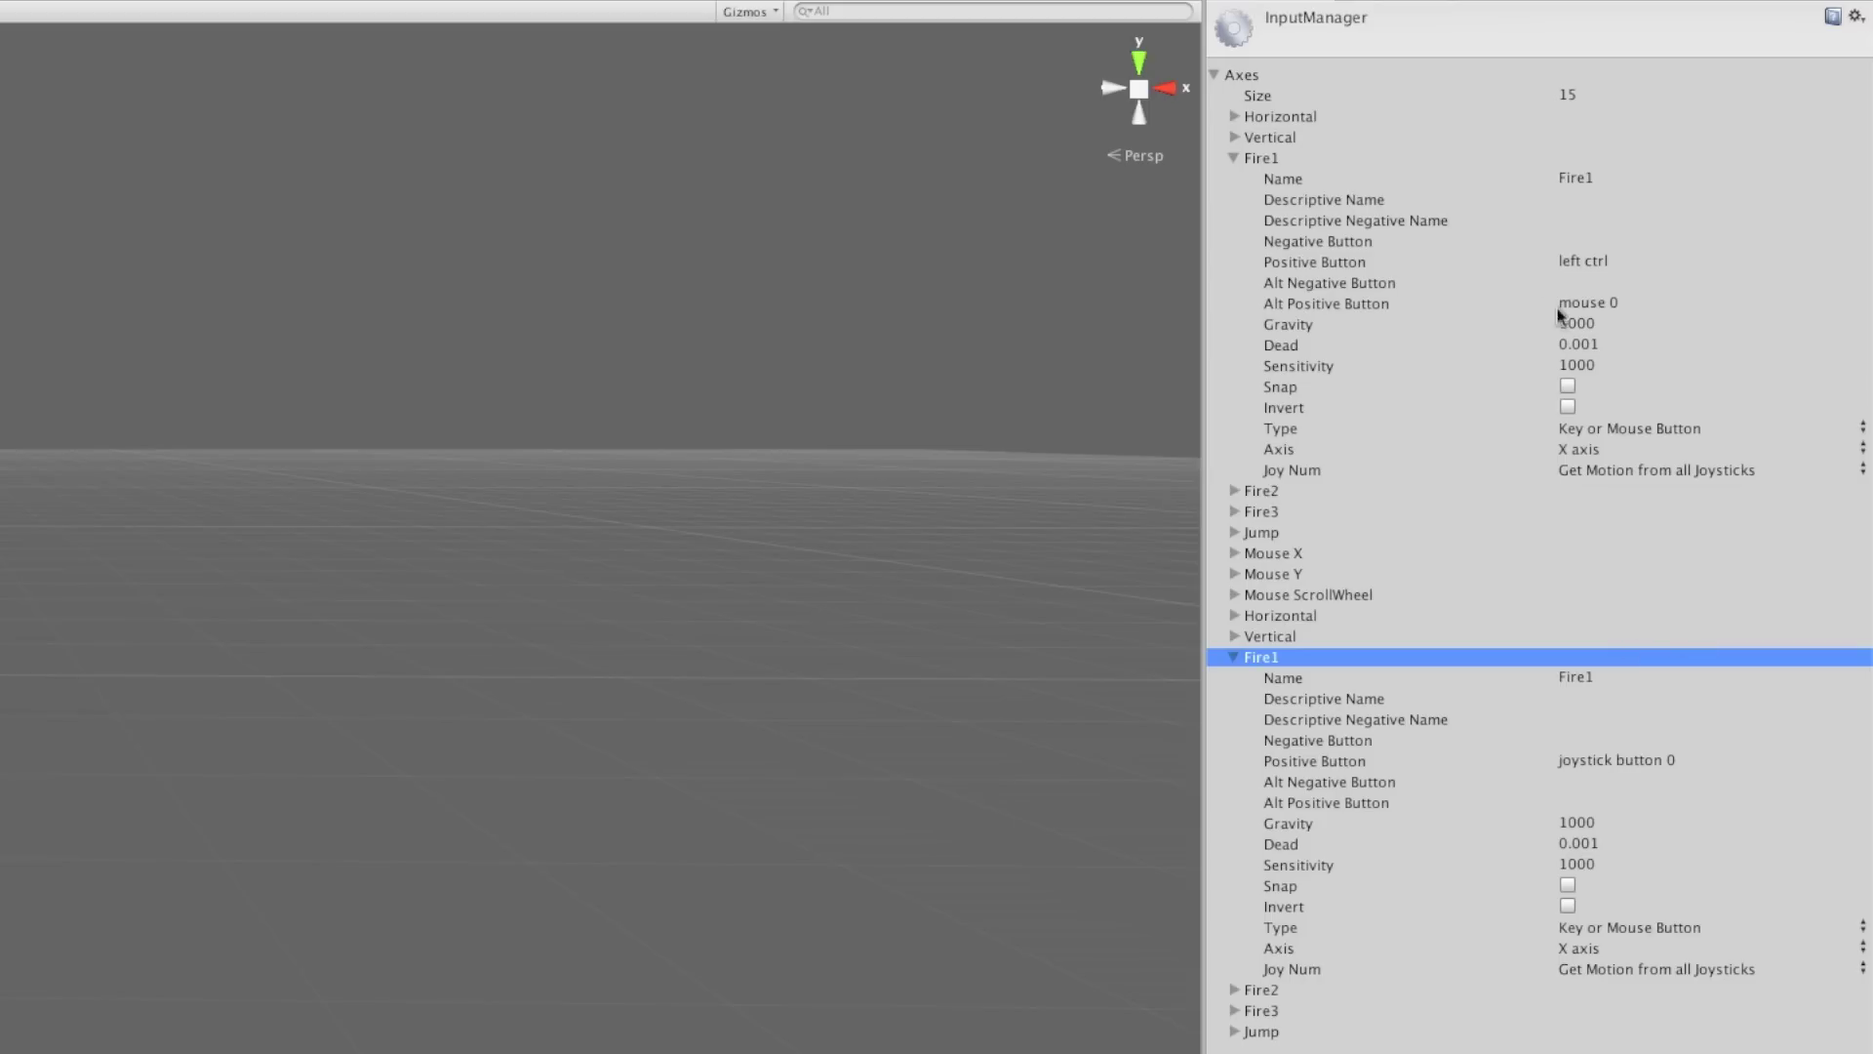
click(1325, 760)
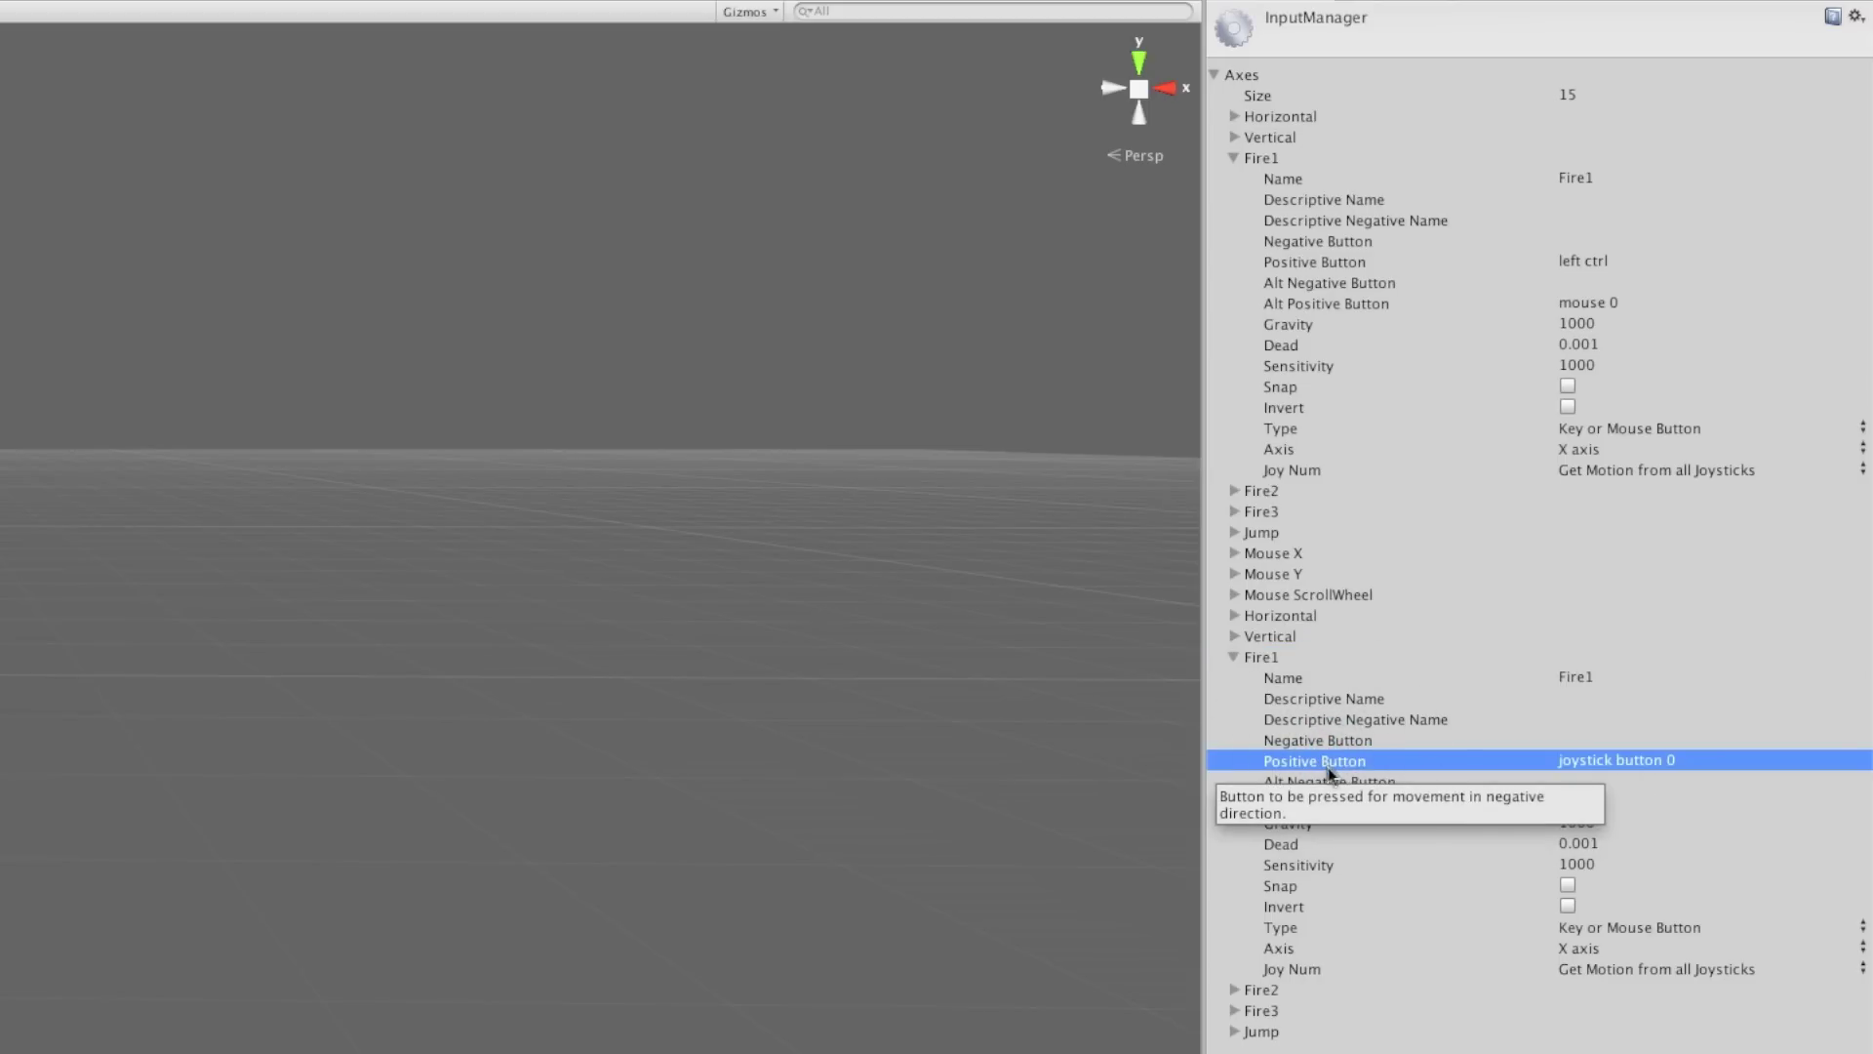
click(1433, 262)
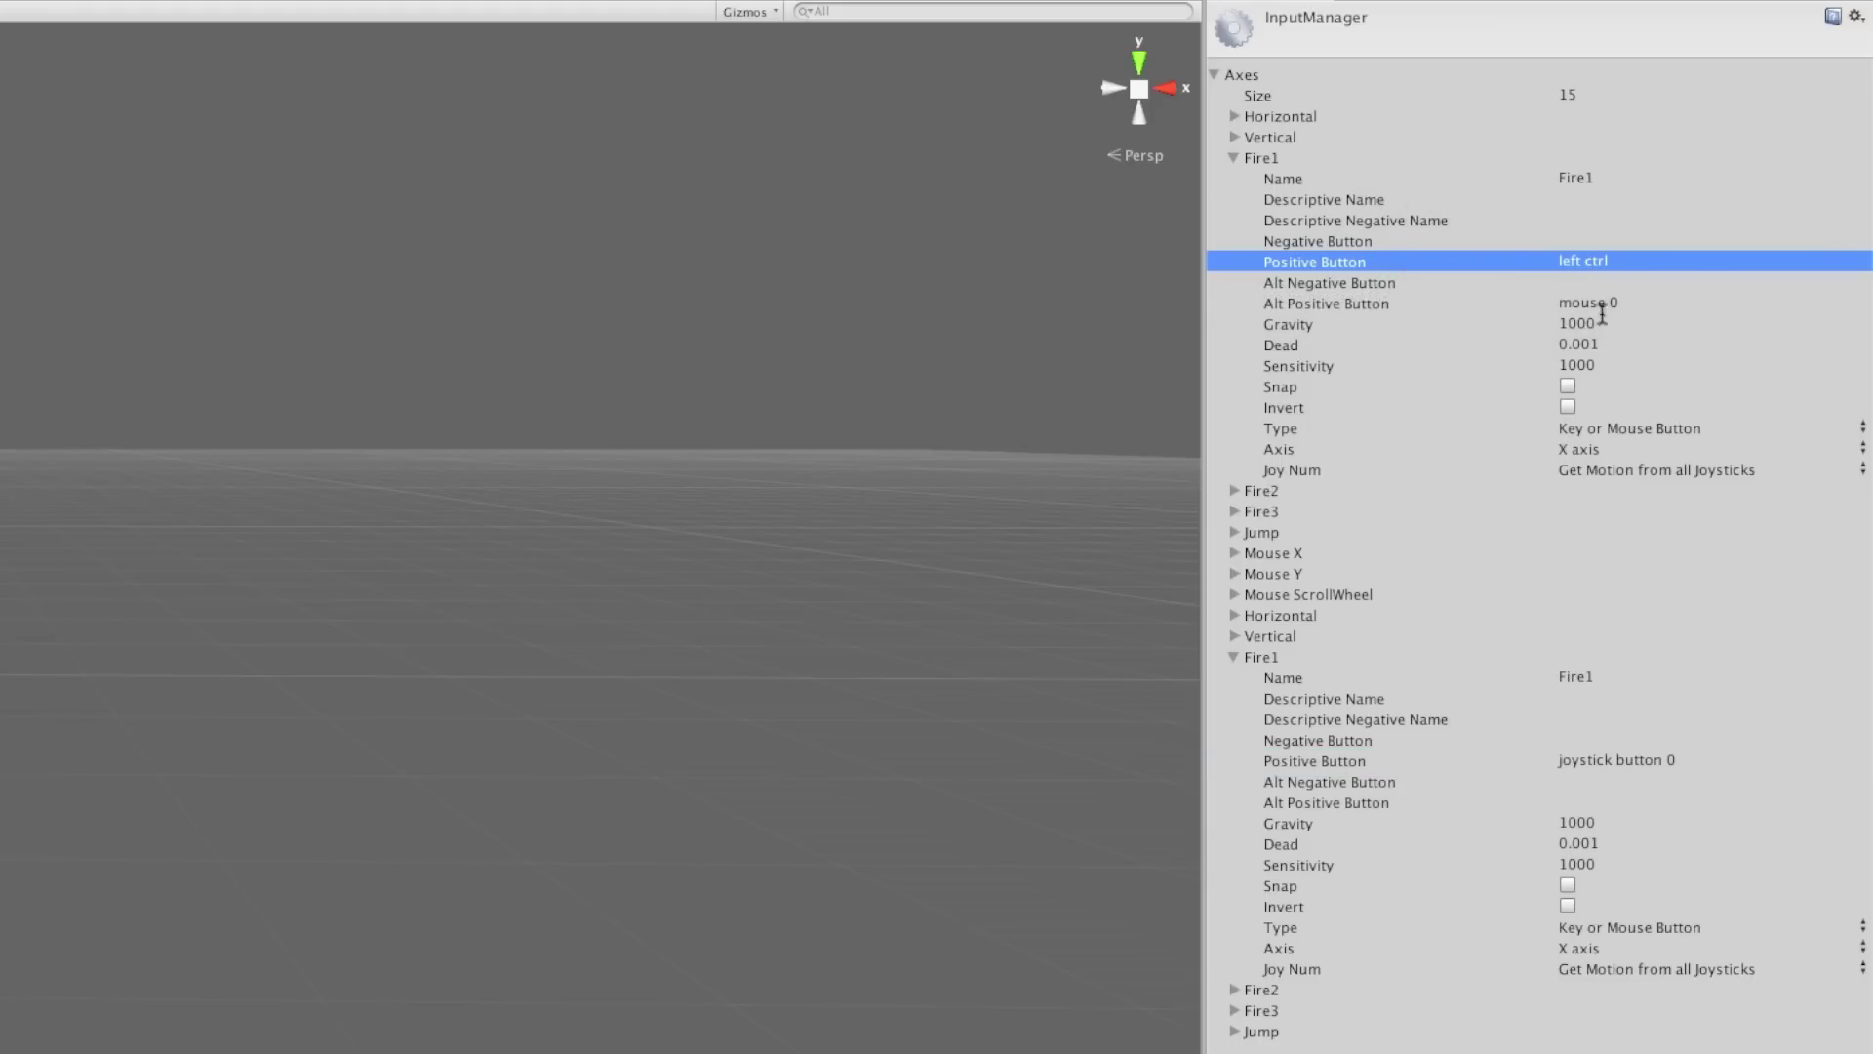
click(1361, 302)
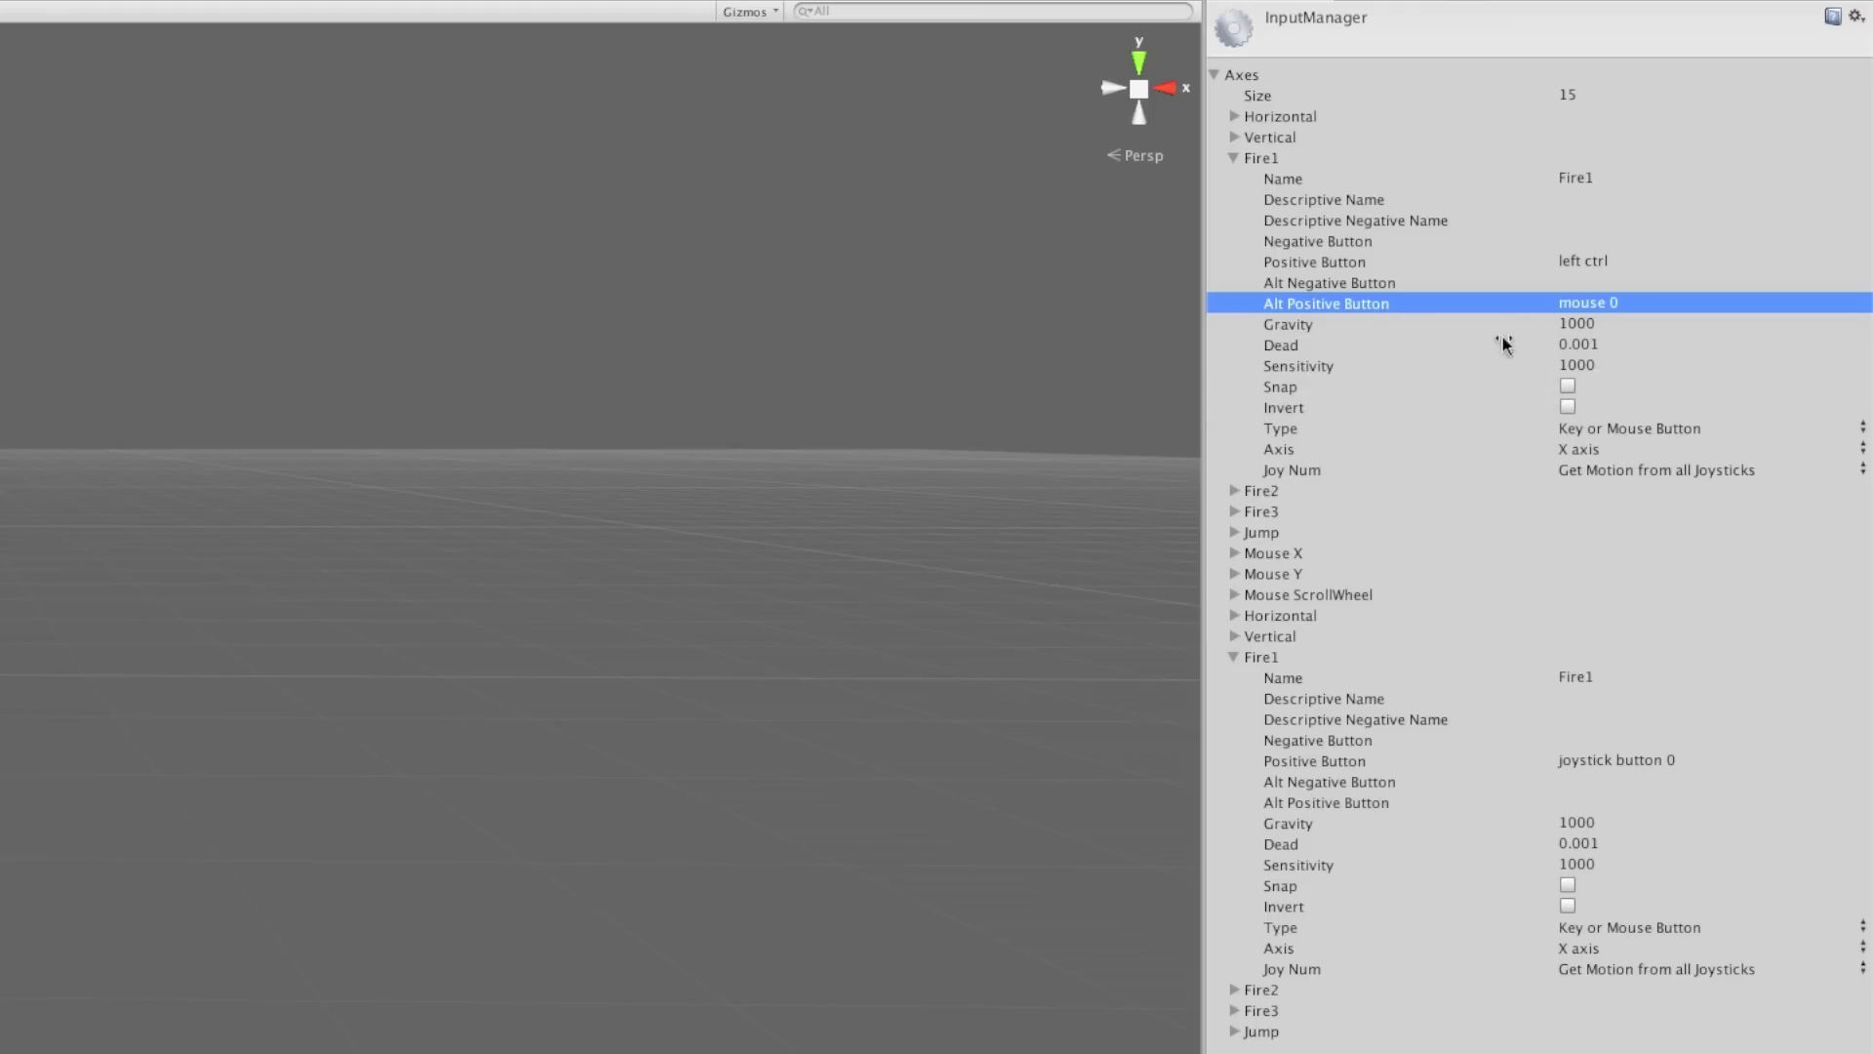
click(1334, 324)
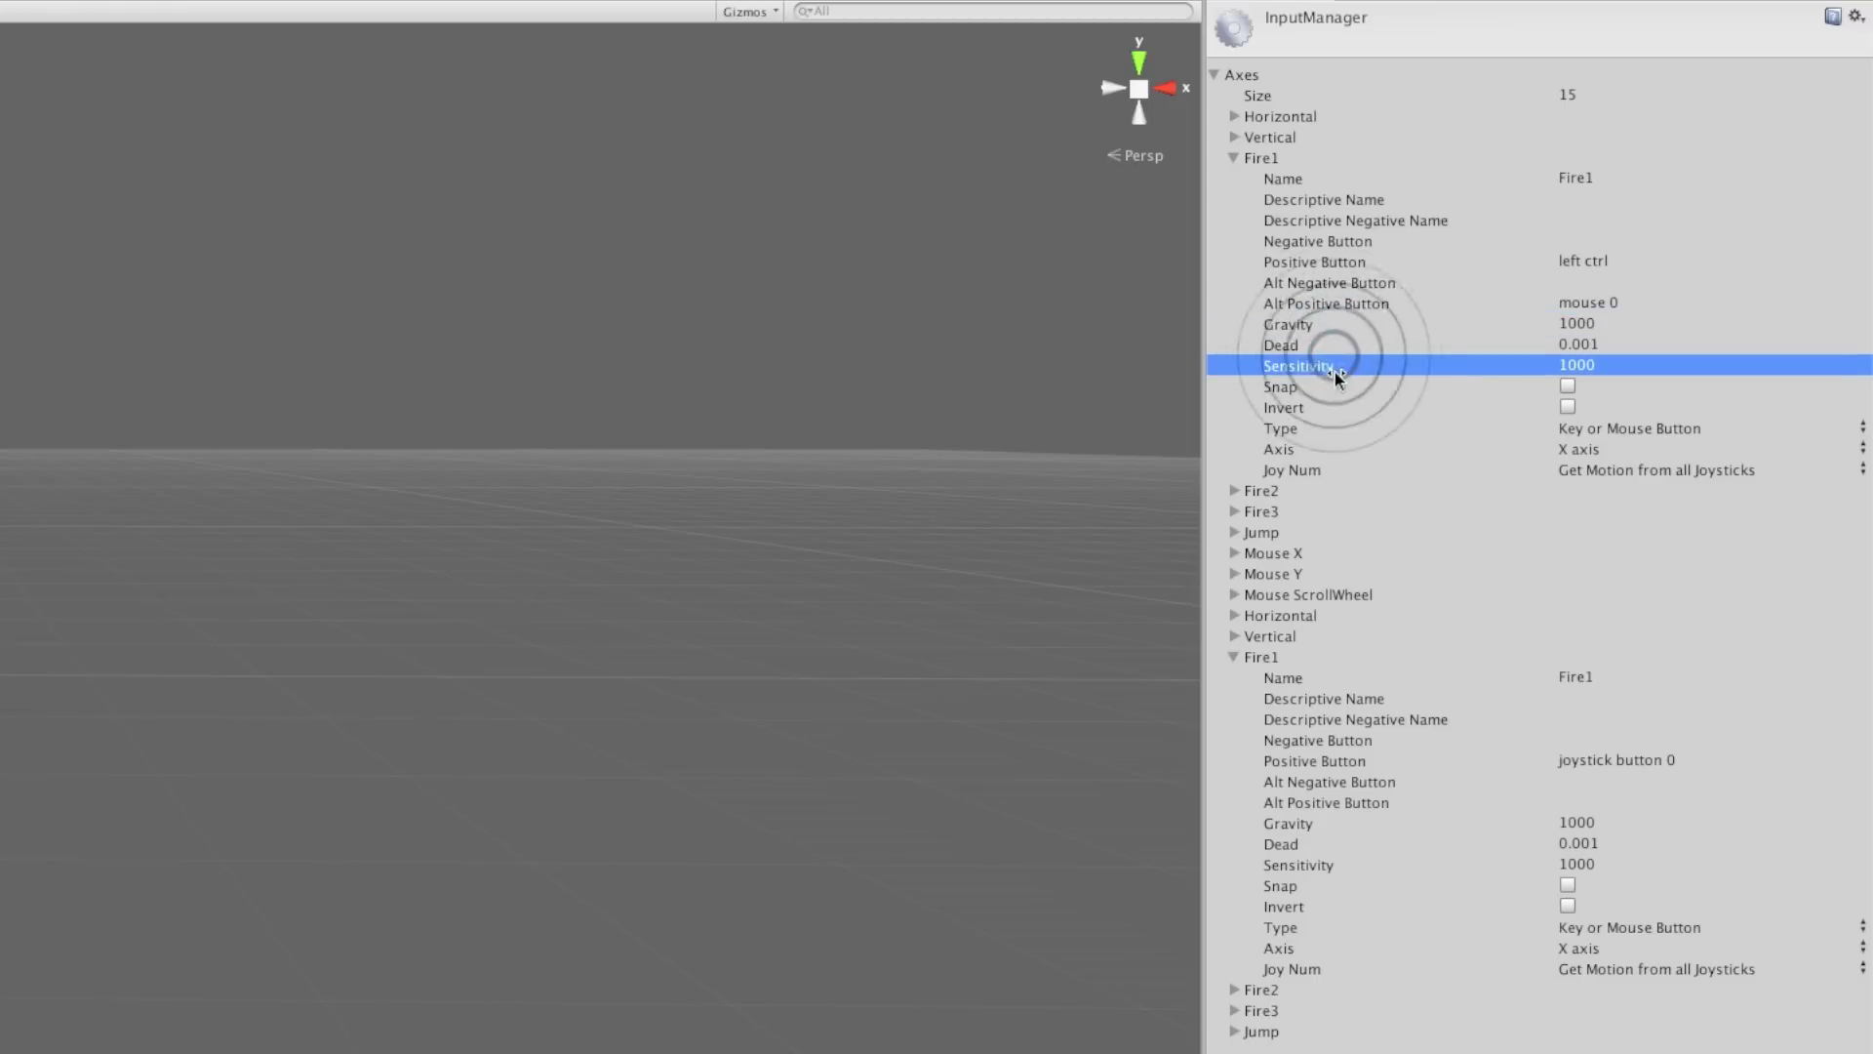
click(1337, 344)
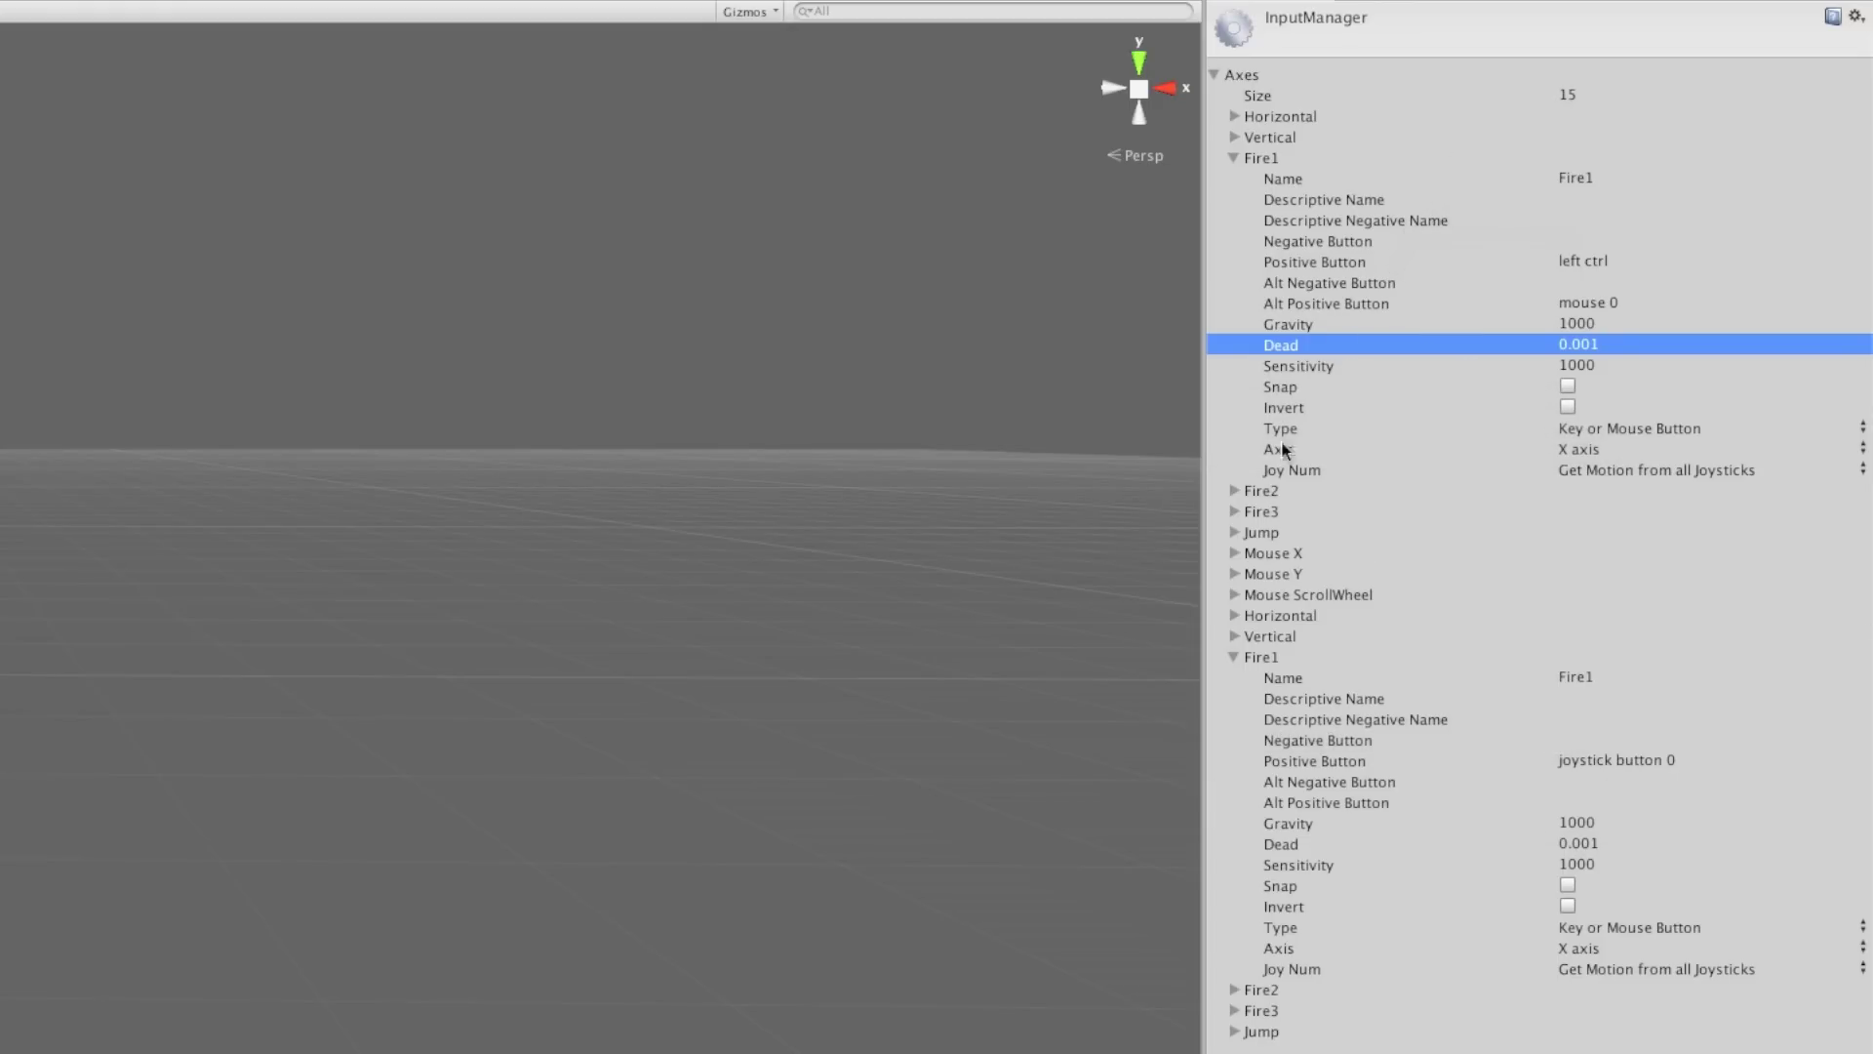
click(1237, 535)
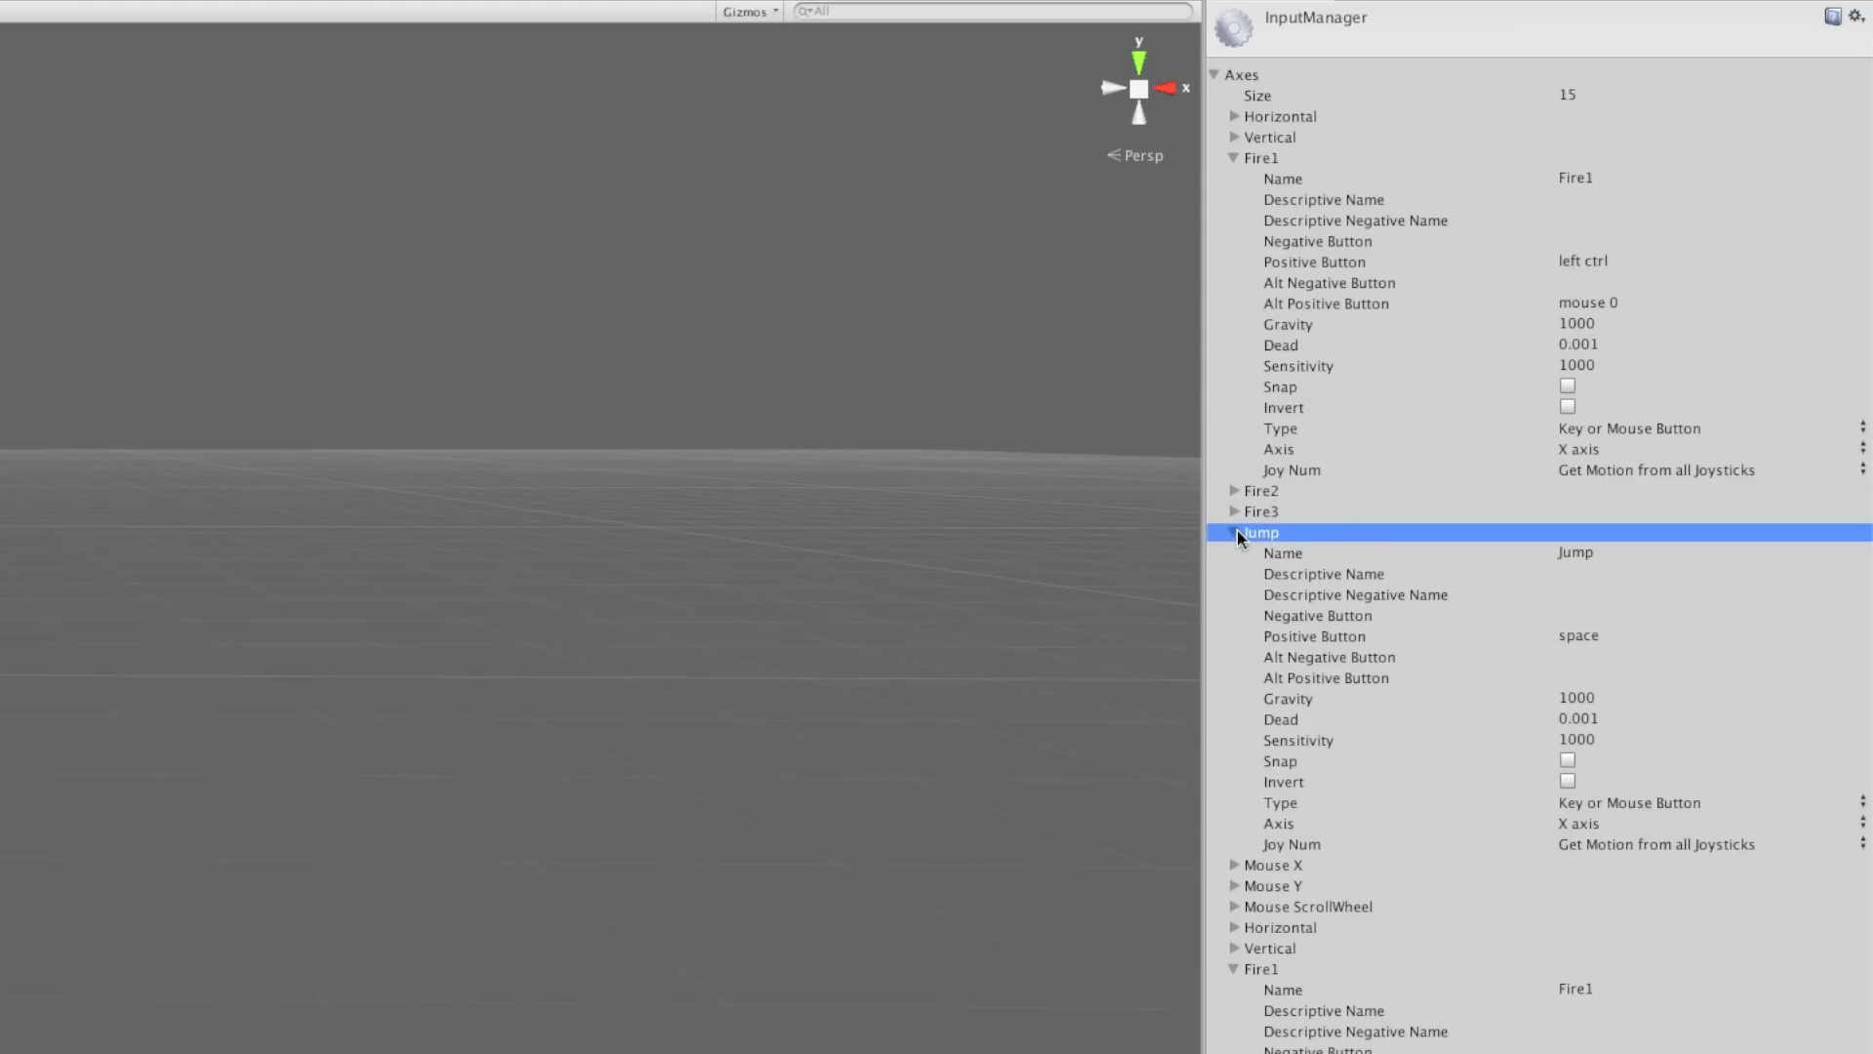
click(1237, 535)
click(1234, 158)
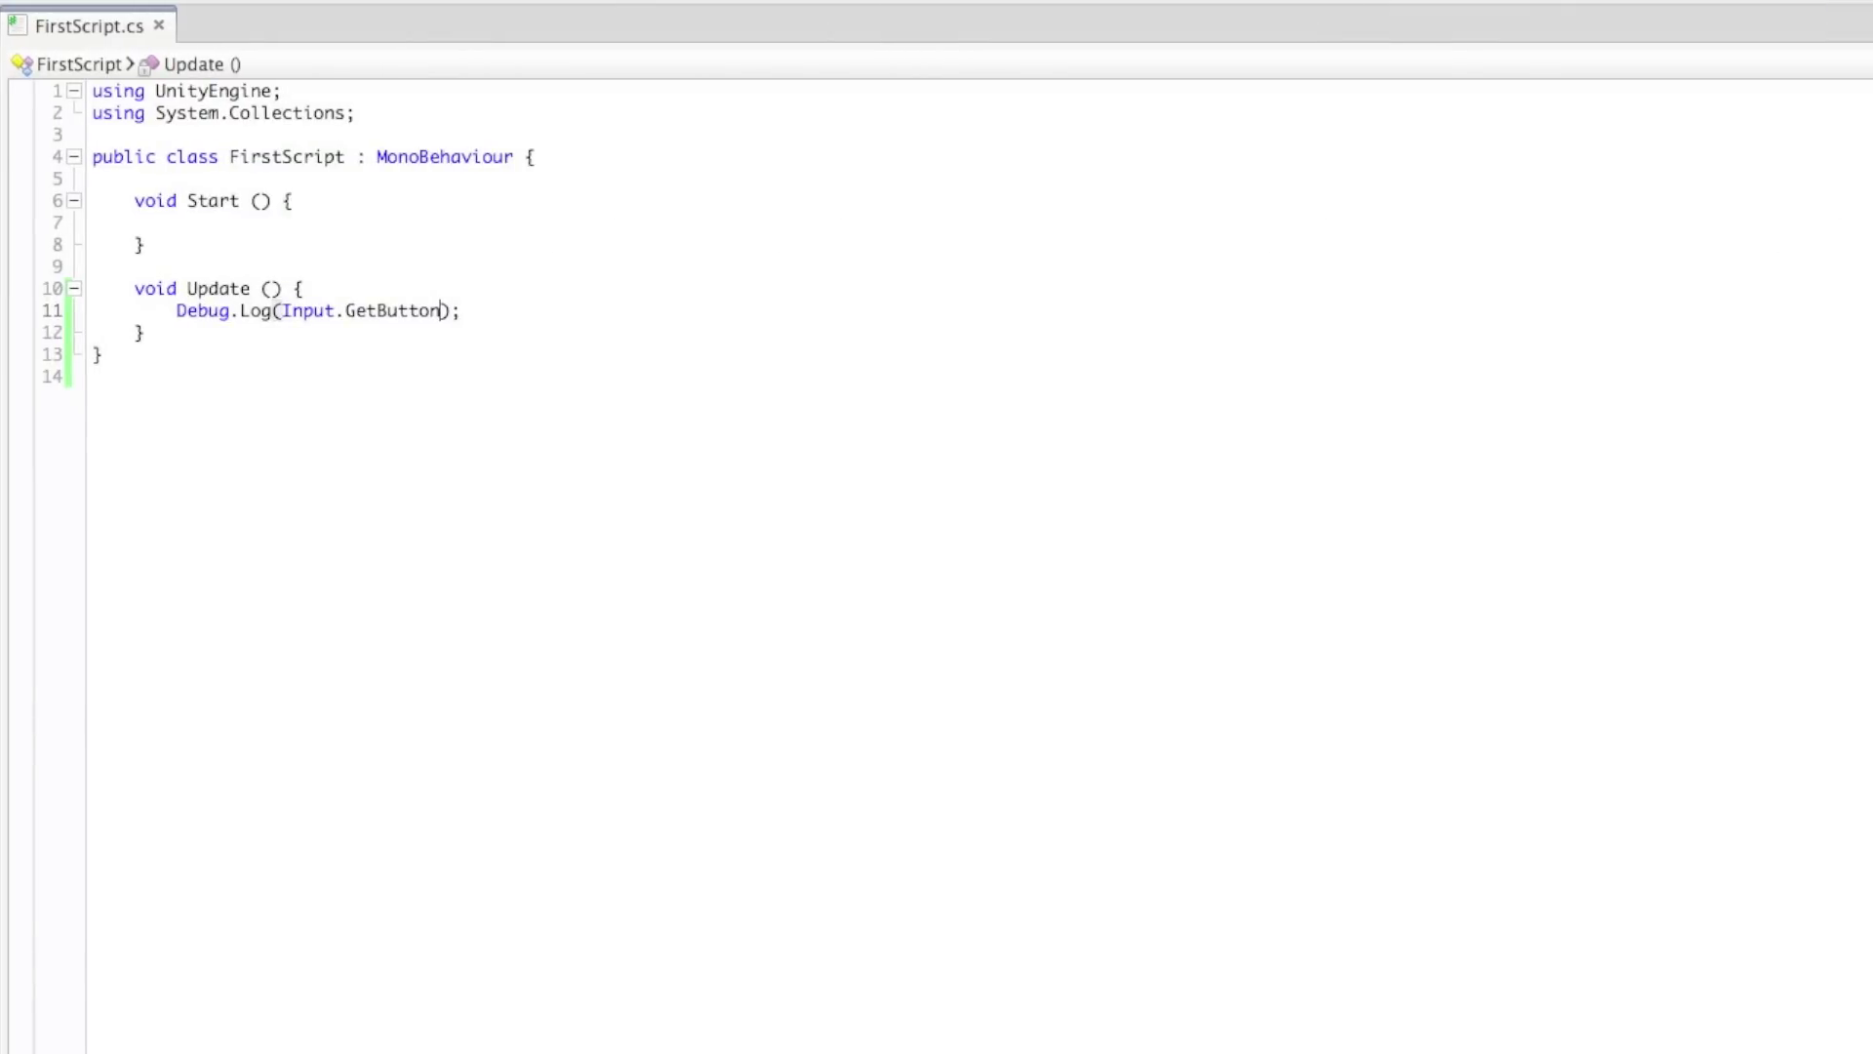
Pass "Fire1" to GetButton so line 11 reads Debug.Log(Input.GetButton("Fire1"))
text(()
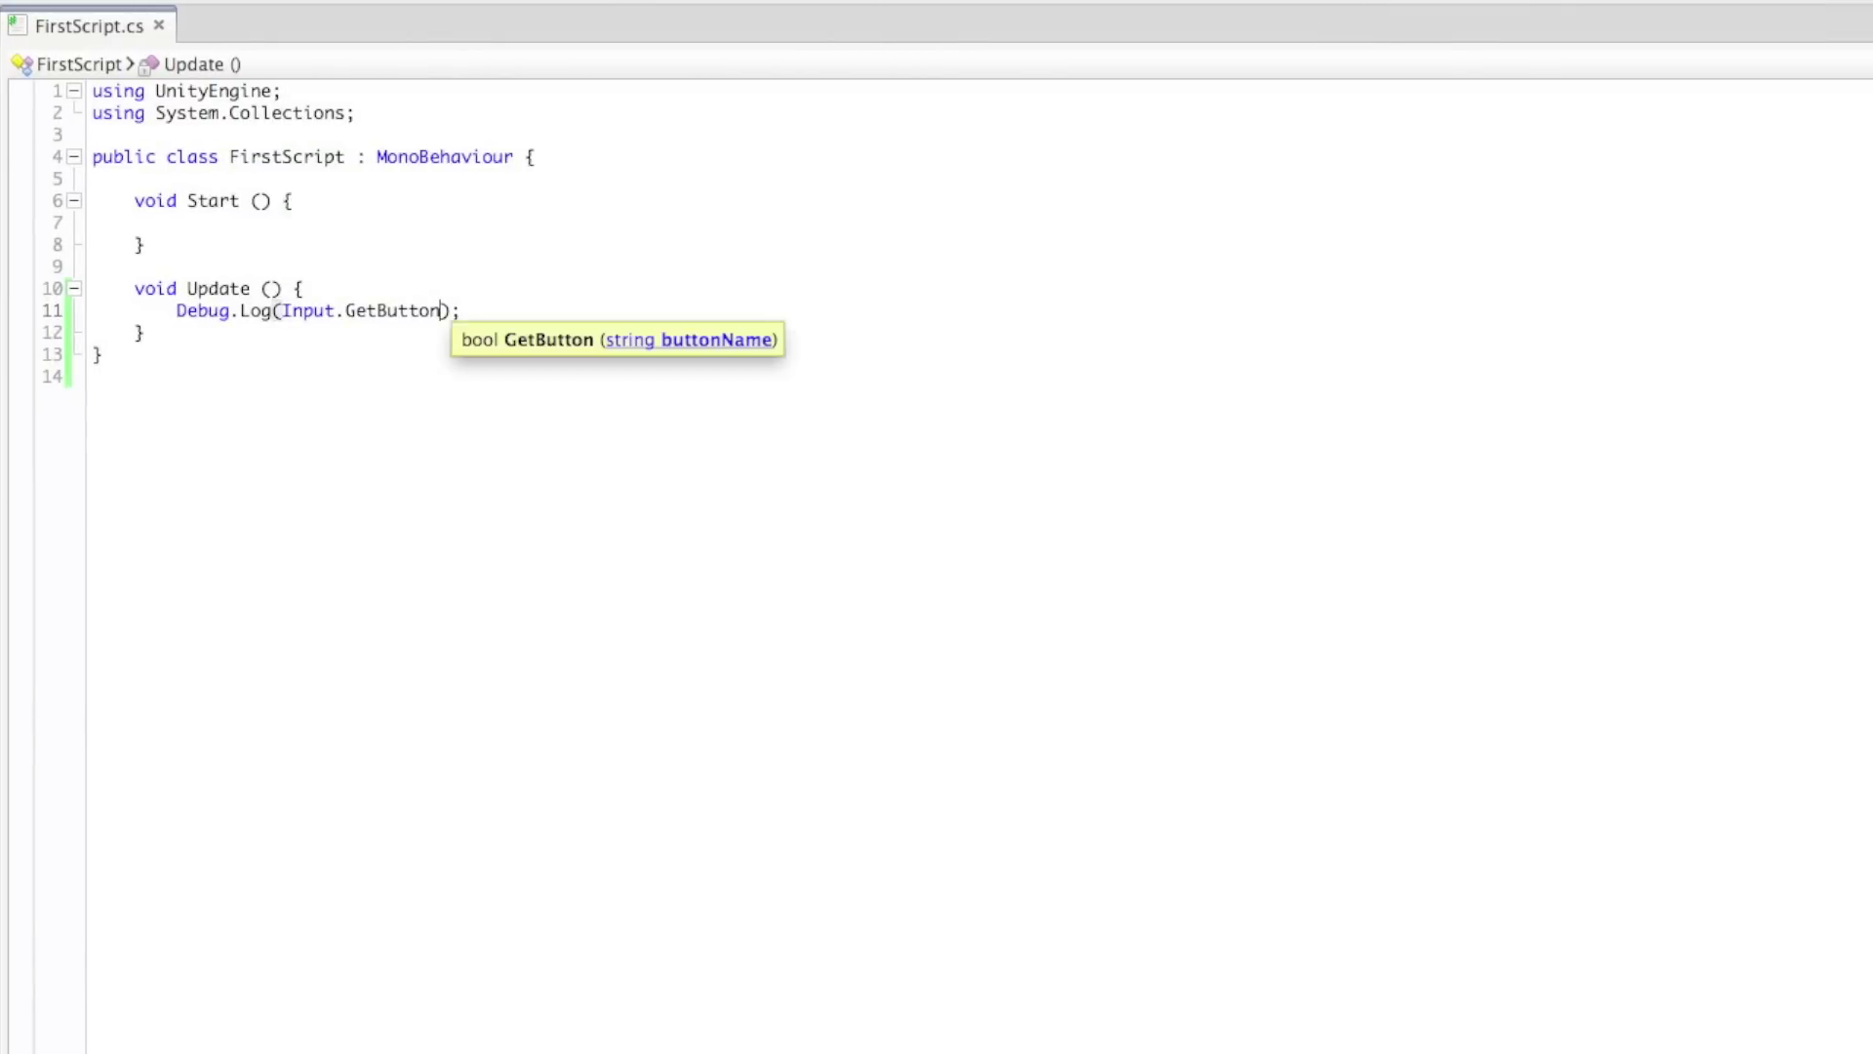
text("")
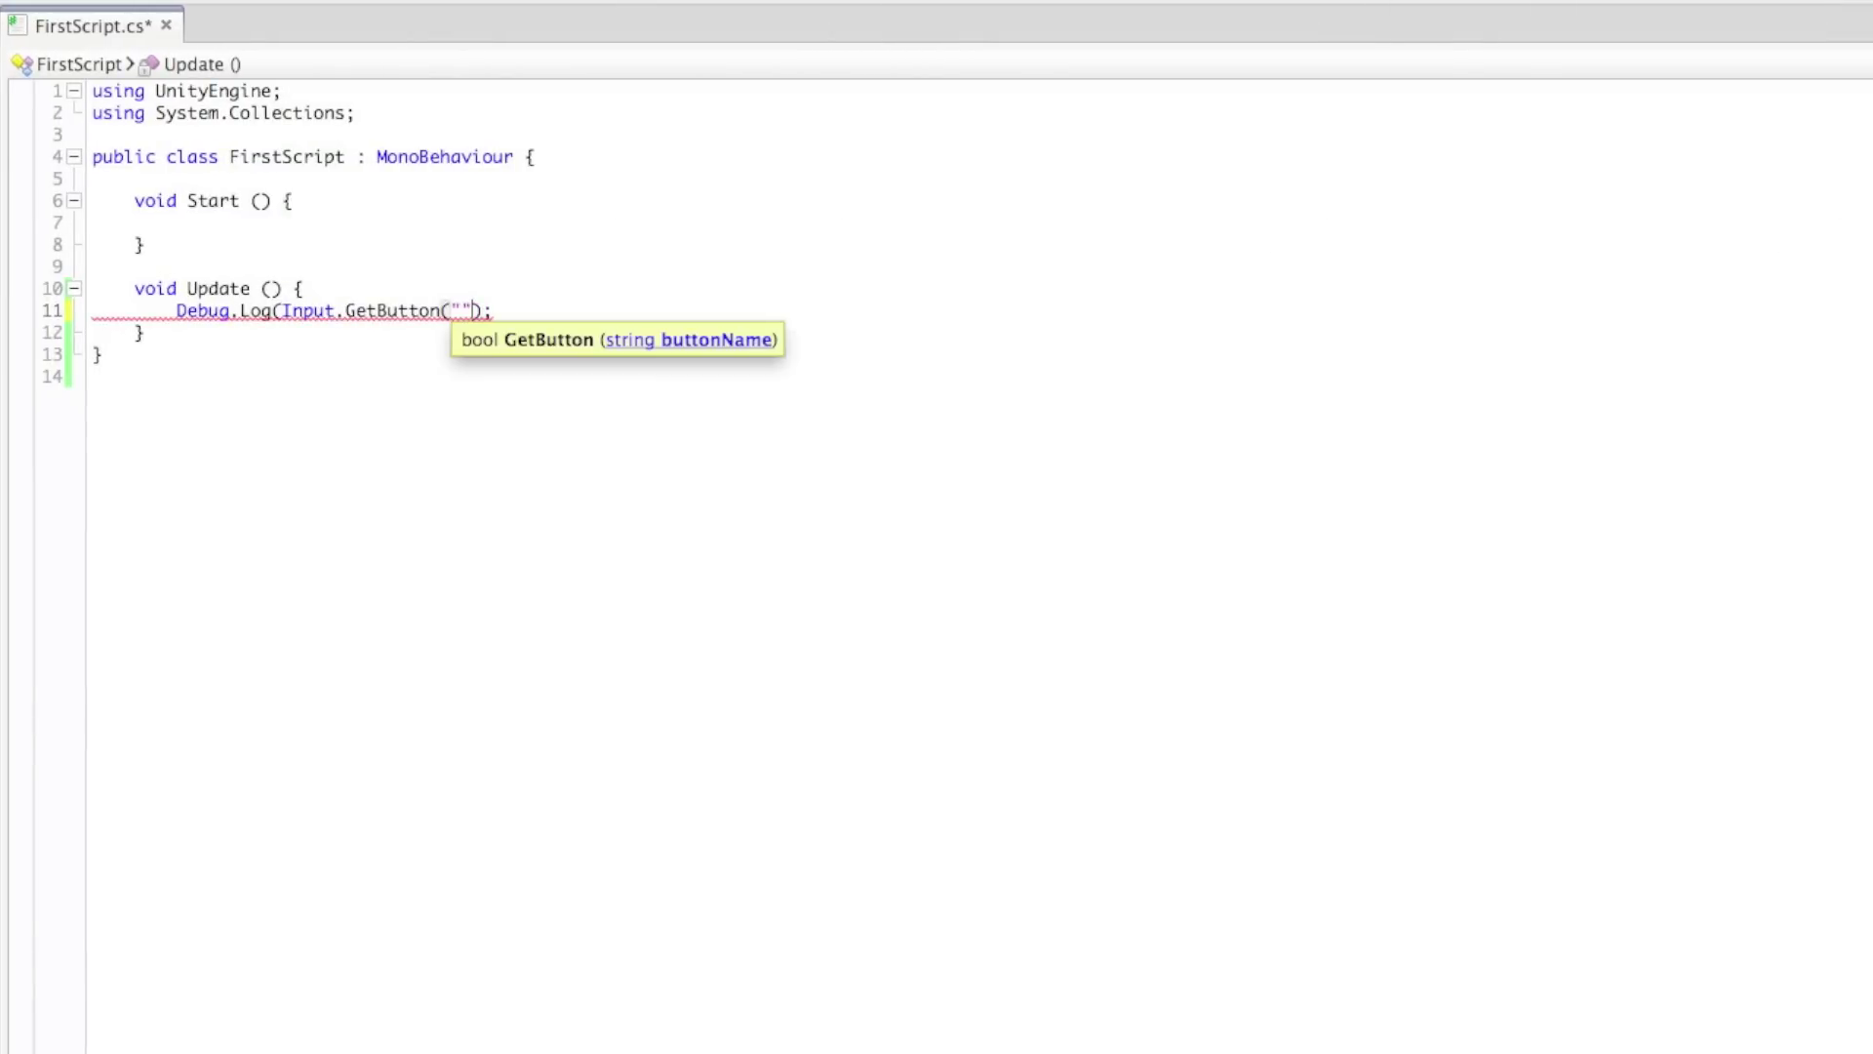
text())
key(Left)
key(Left)
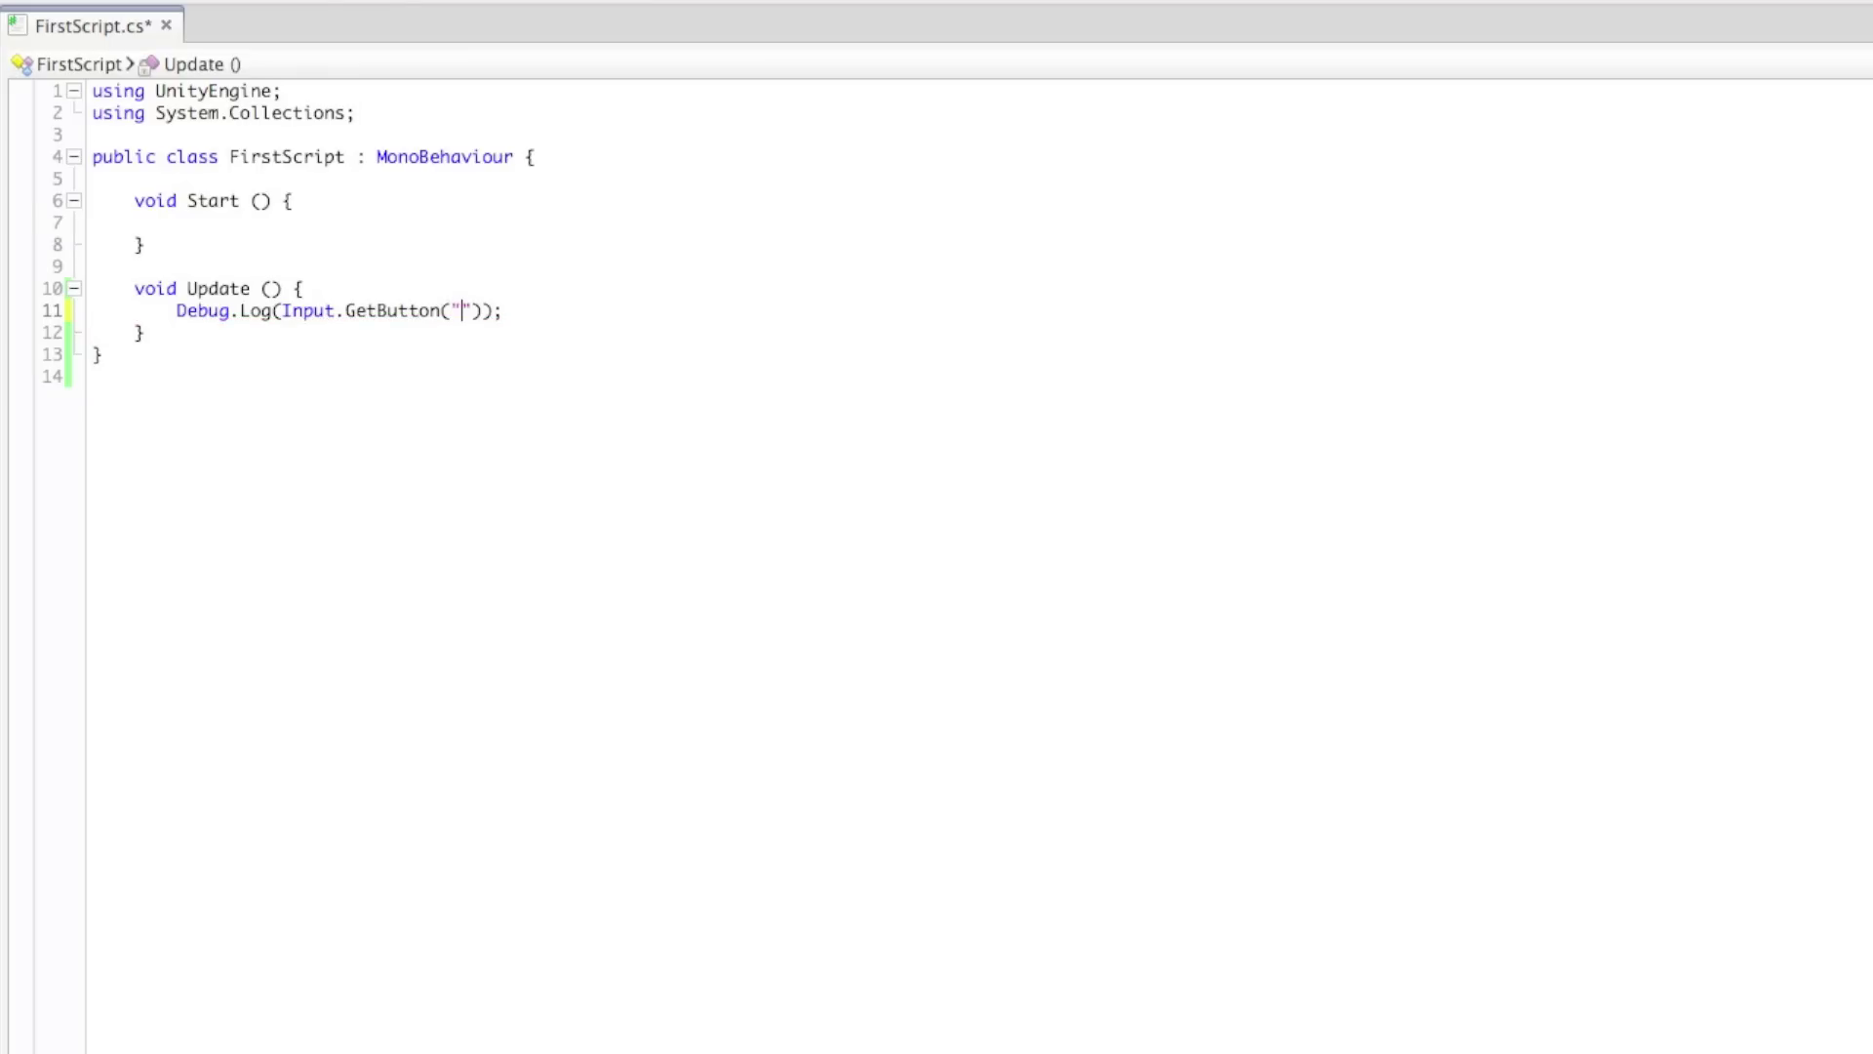
text(Fire1)
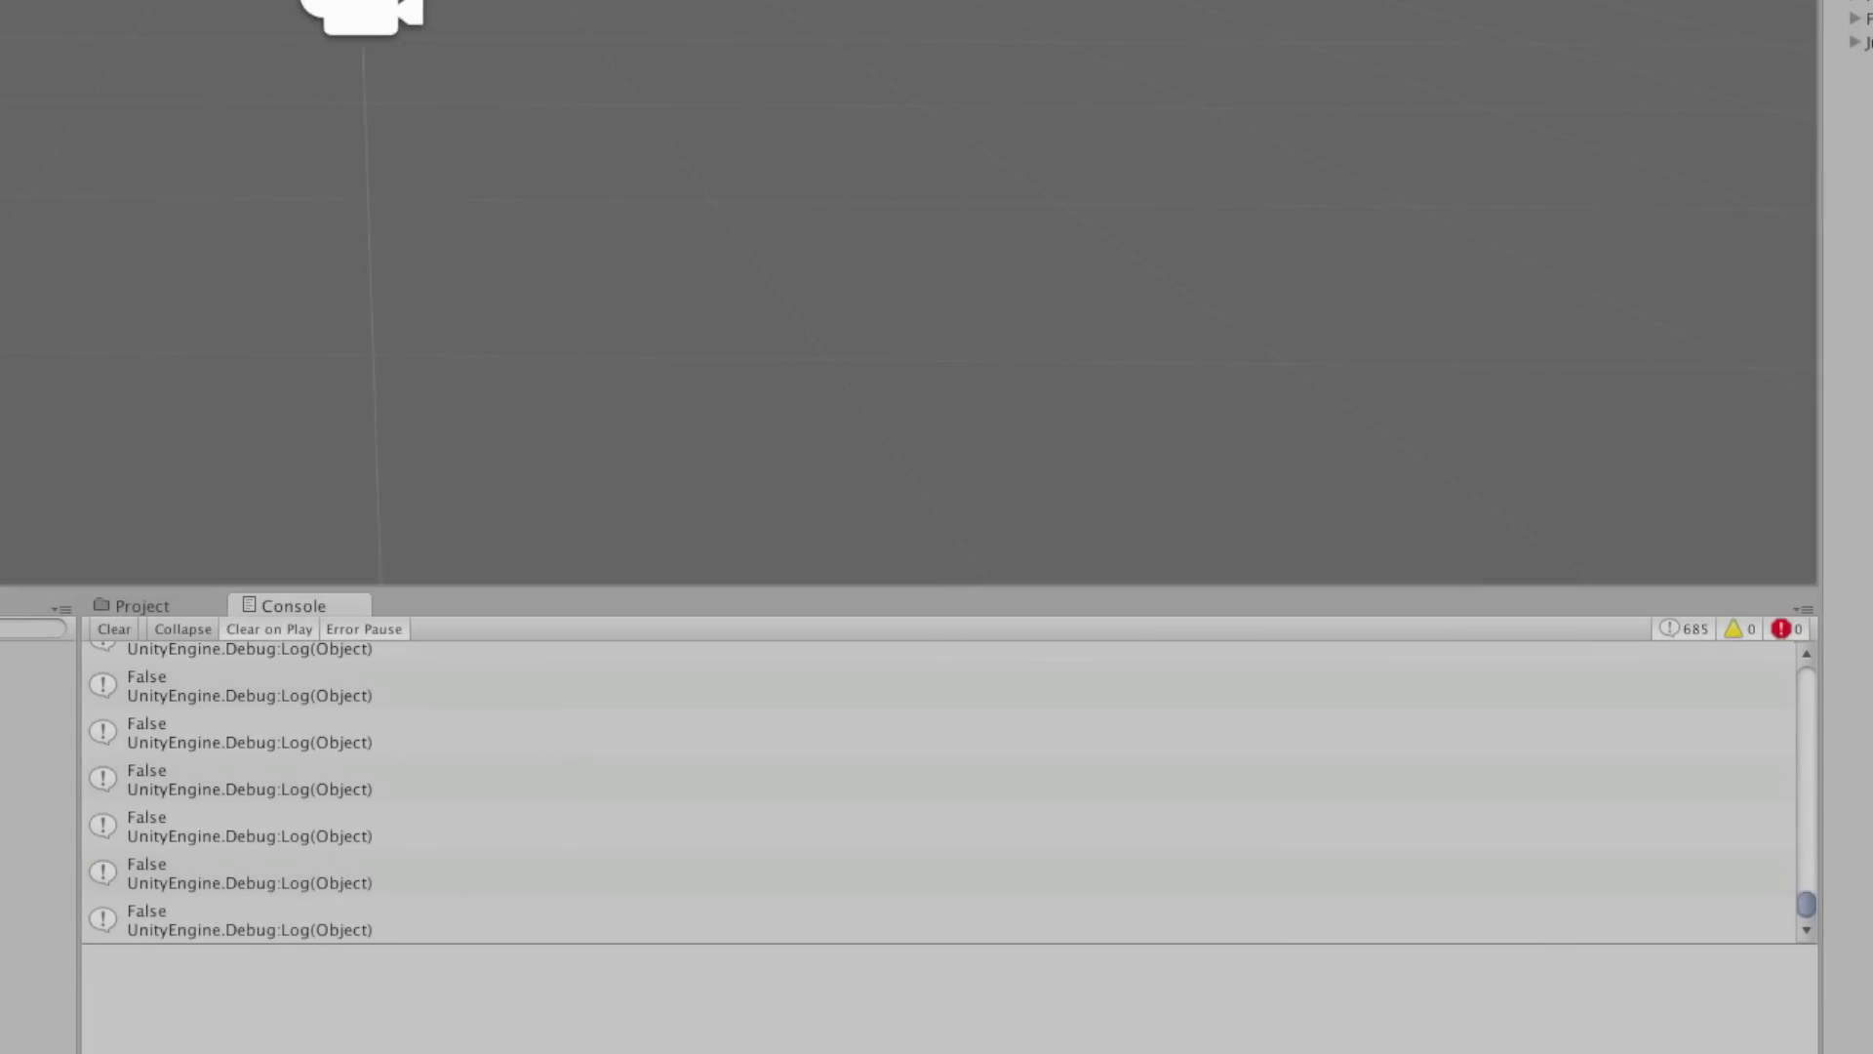
Run the game and press Fire1 to see the Console switch from False to True, then stop
key(ctrl+p)
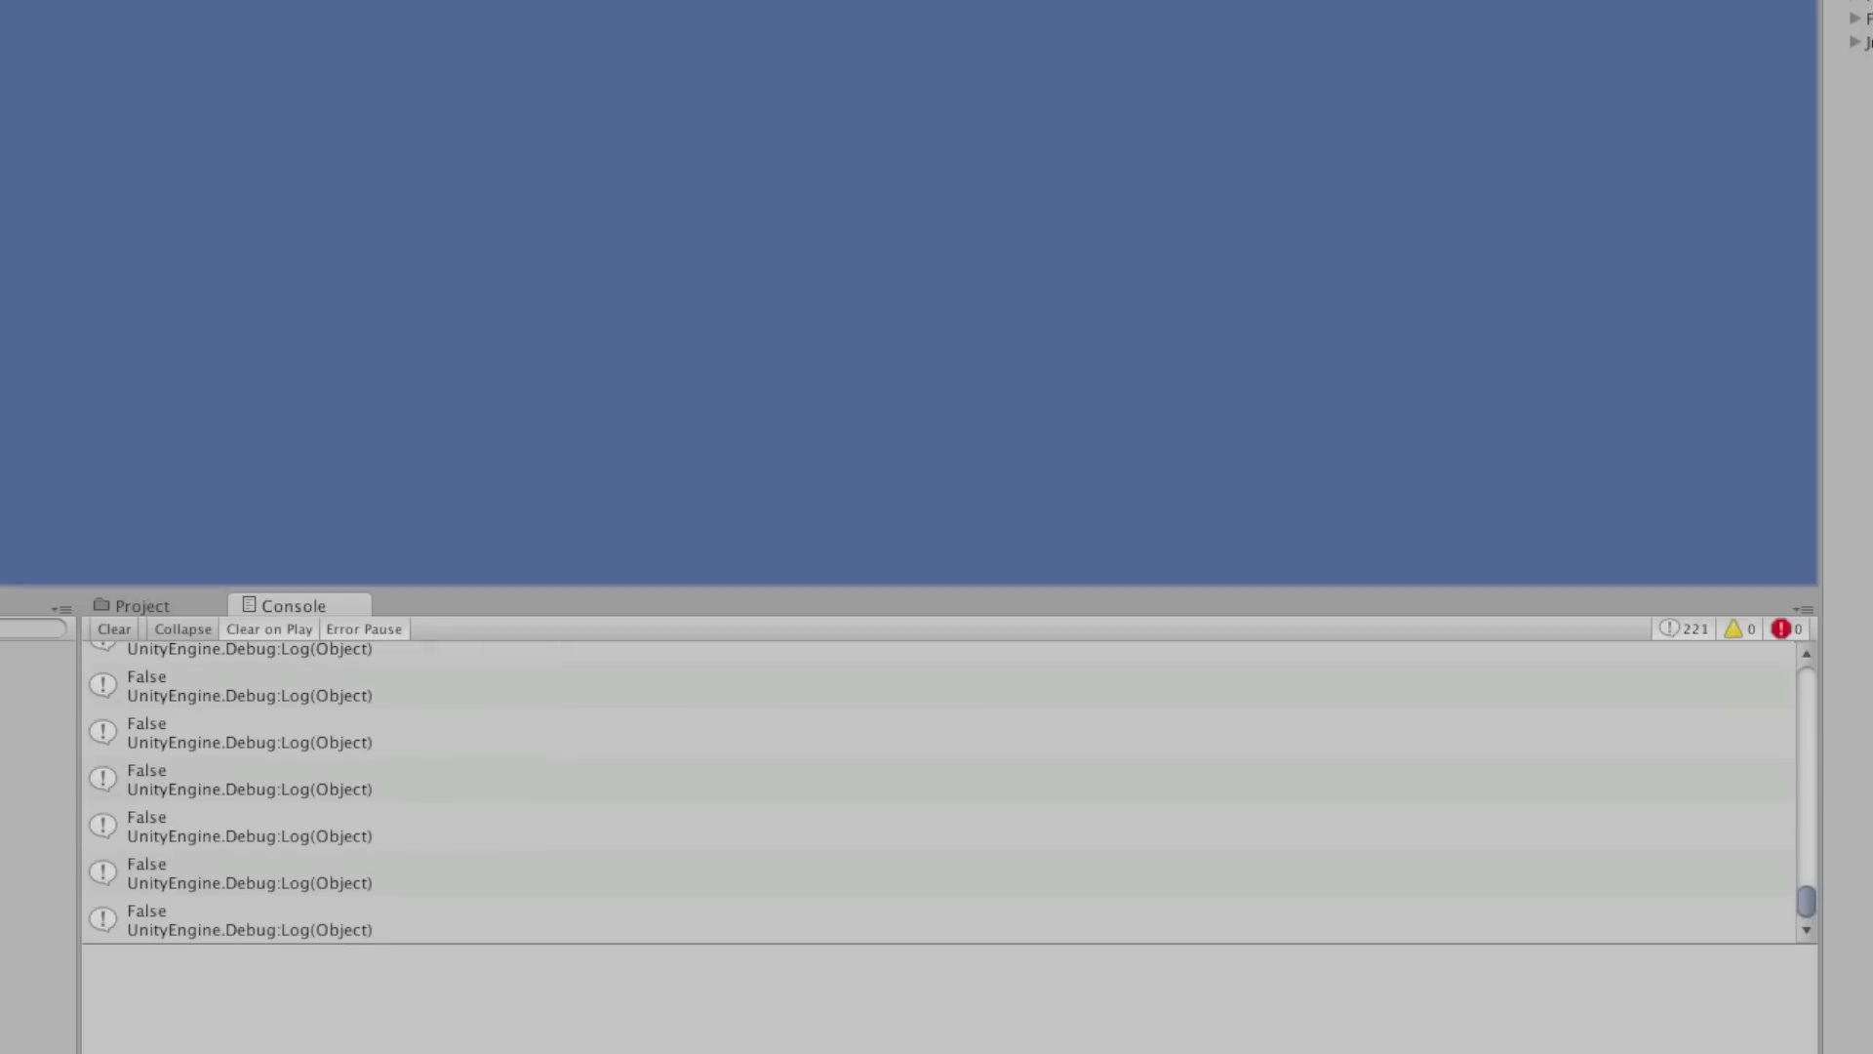
key(space)
key(ctrl+p)
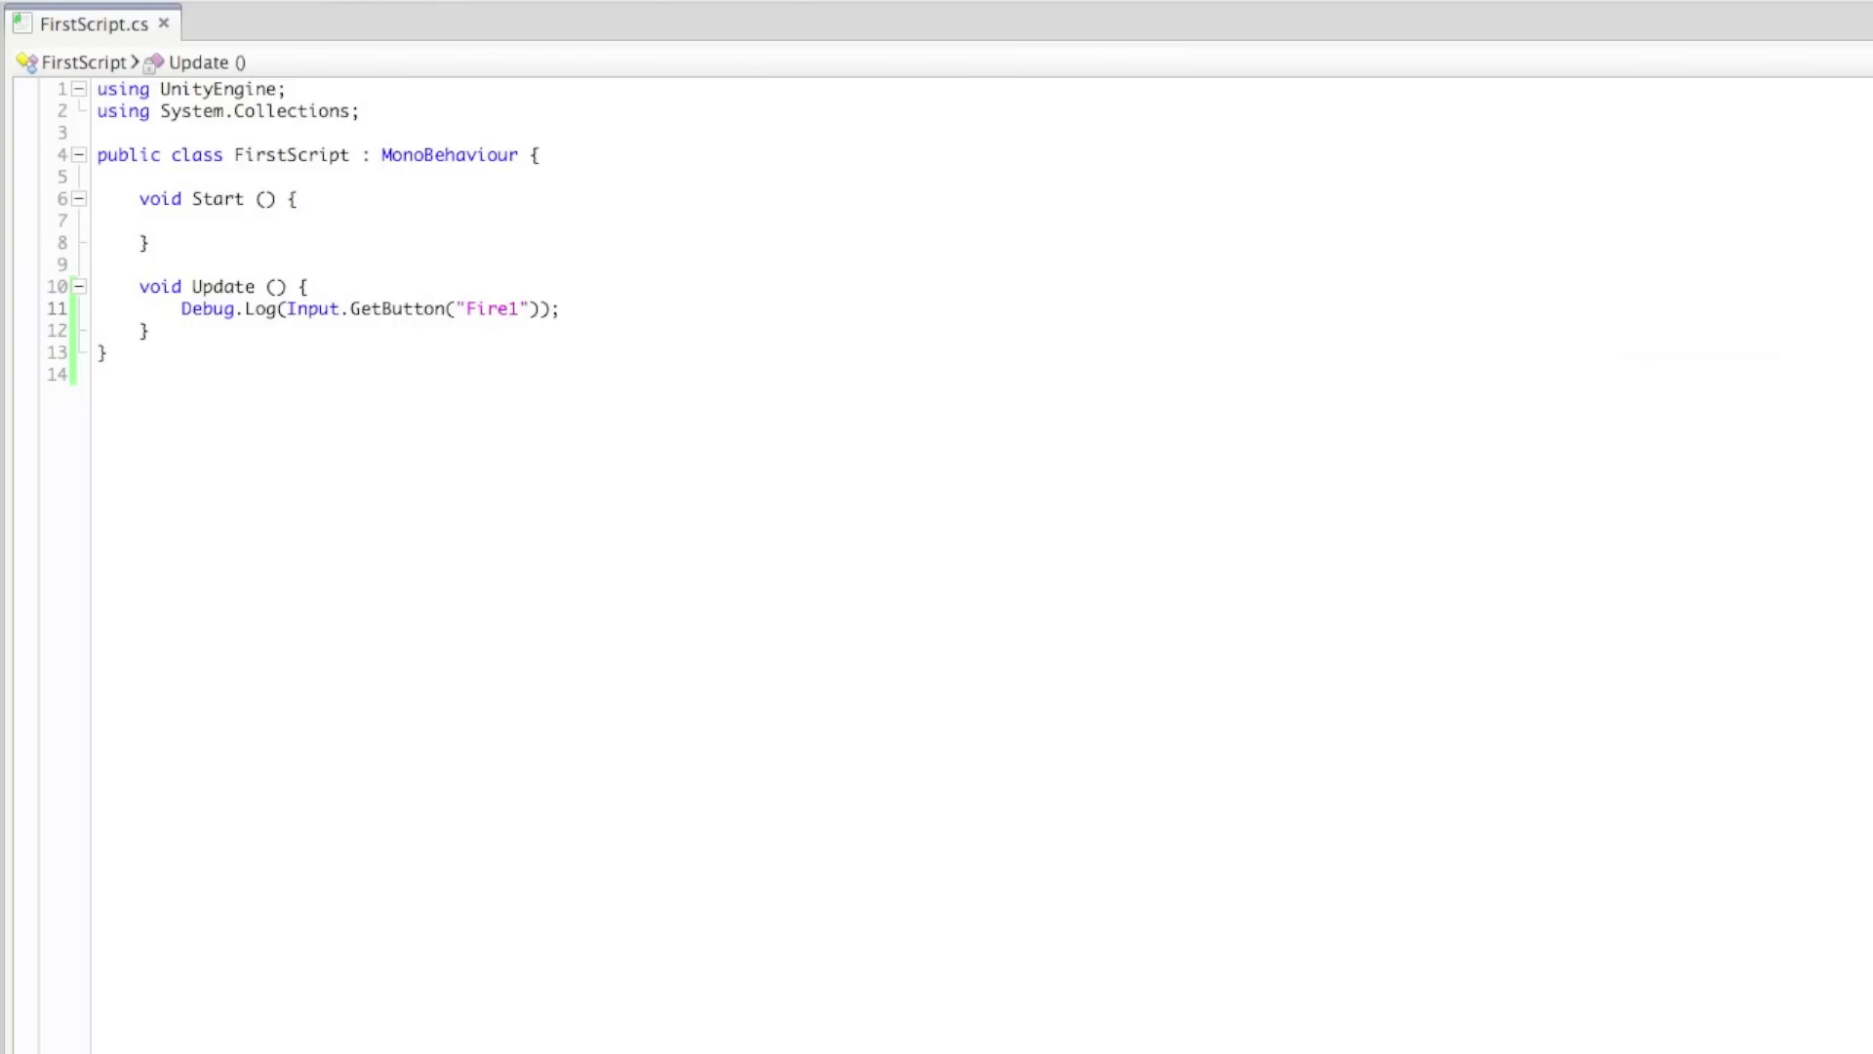
Replace the GetButton("Fire1") call with Input.GetAxis from the autocomplete suggestions
text("))
click(508, 309)
key(BackSpace)
key(BackSpace)
key(BackSpace)
key(BackSpace)
key(BackSpace)
key(BackSpace)
key(BackSpace)
key(BackSpace)
key(BackSpace)
key(BackSpace)
key(ctrl+space)
key(Down)
key(Up)
key(Up)
key(Up)
key(Up)
key(Down)
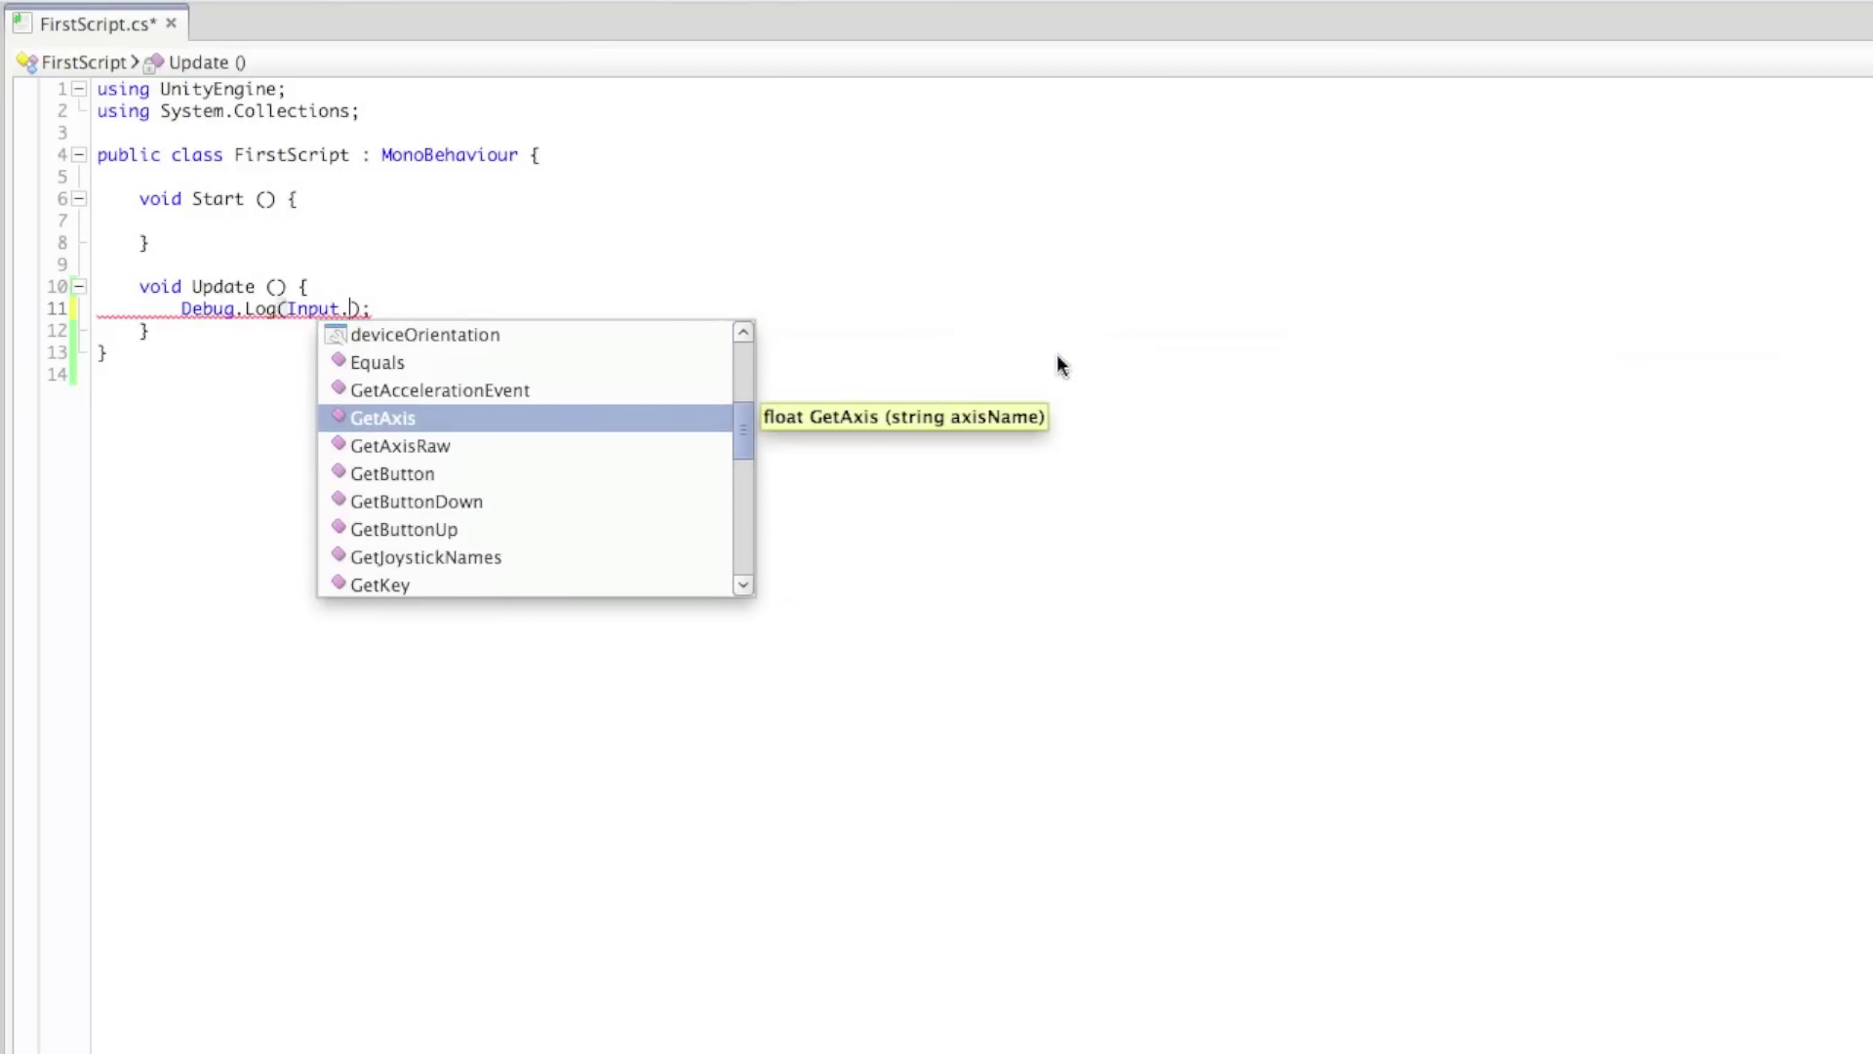
key(Down)
key(Up)
key(Return)
Give GetAxis the argument ("X") and save FirstScript.cs
text(())
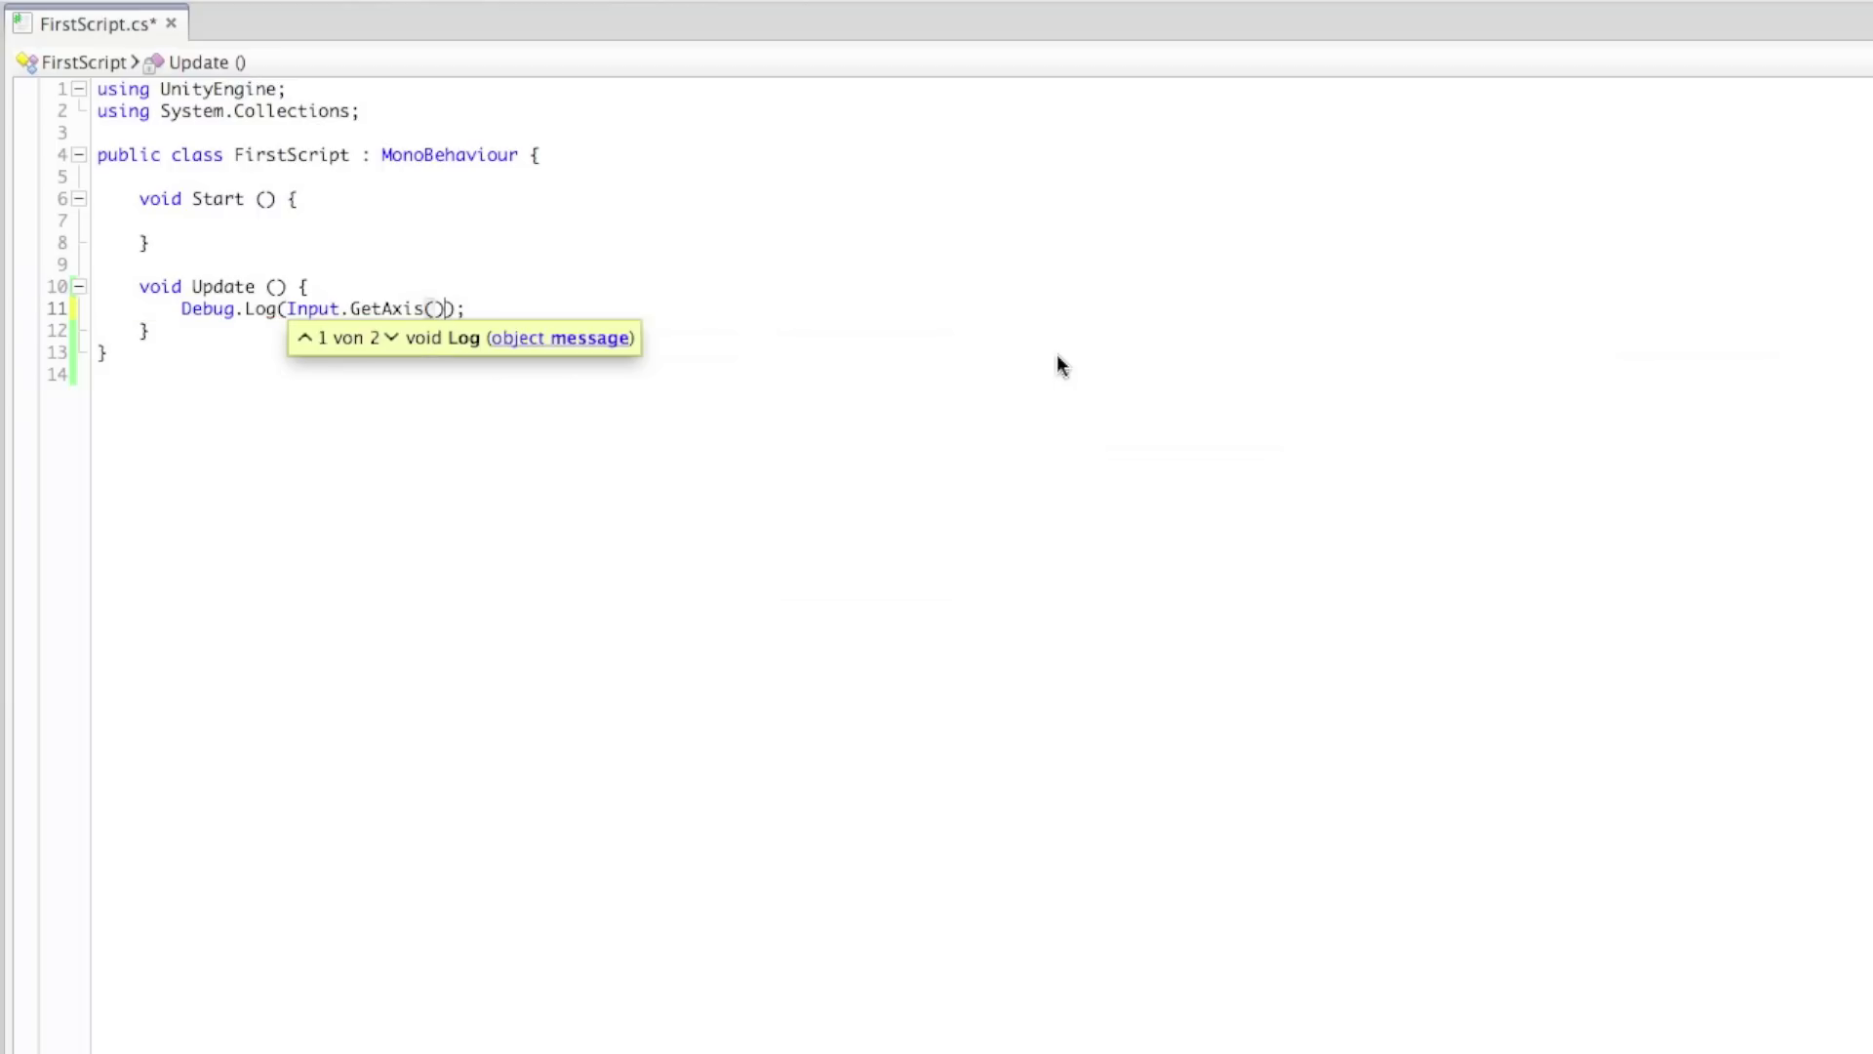
key(Left)
text(")
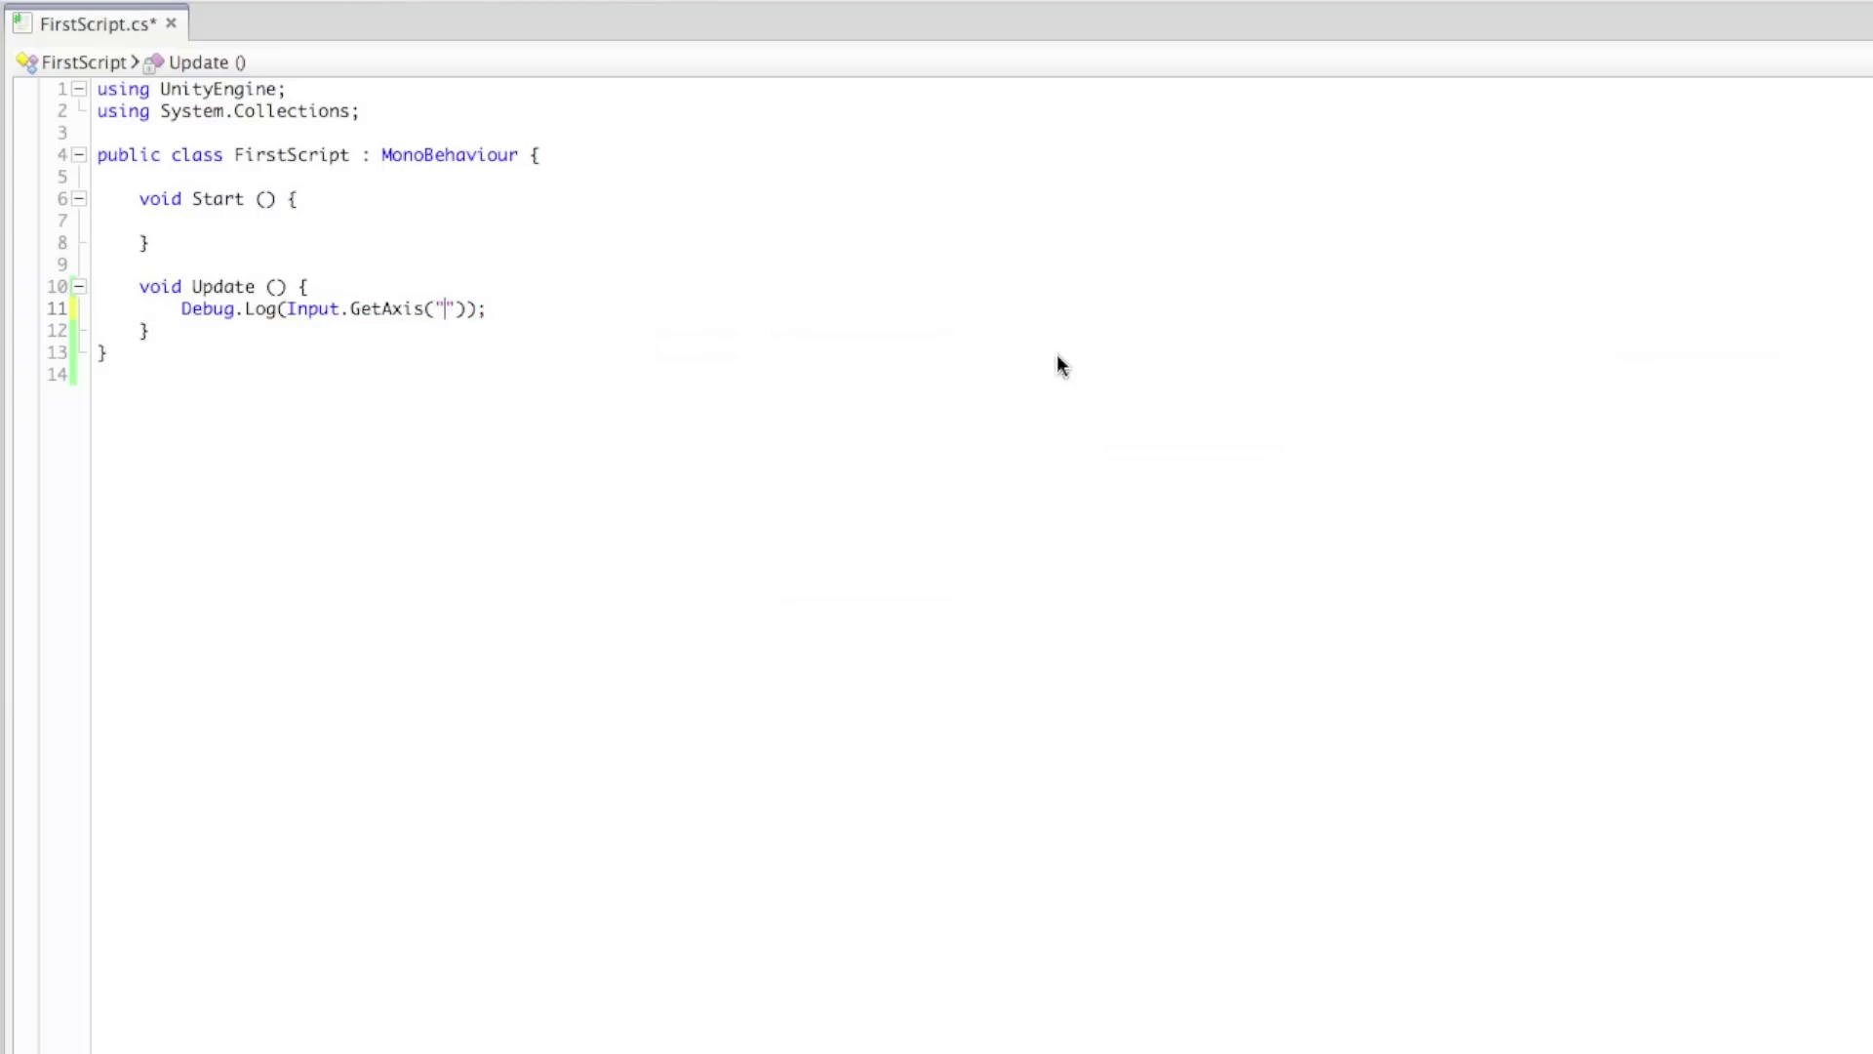
text(X)
key(super+s)
key(super+Tab)
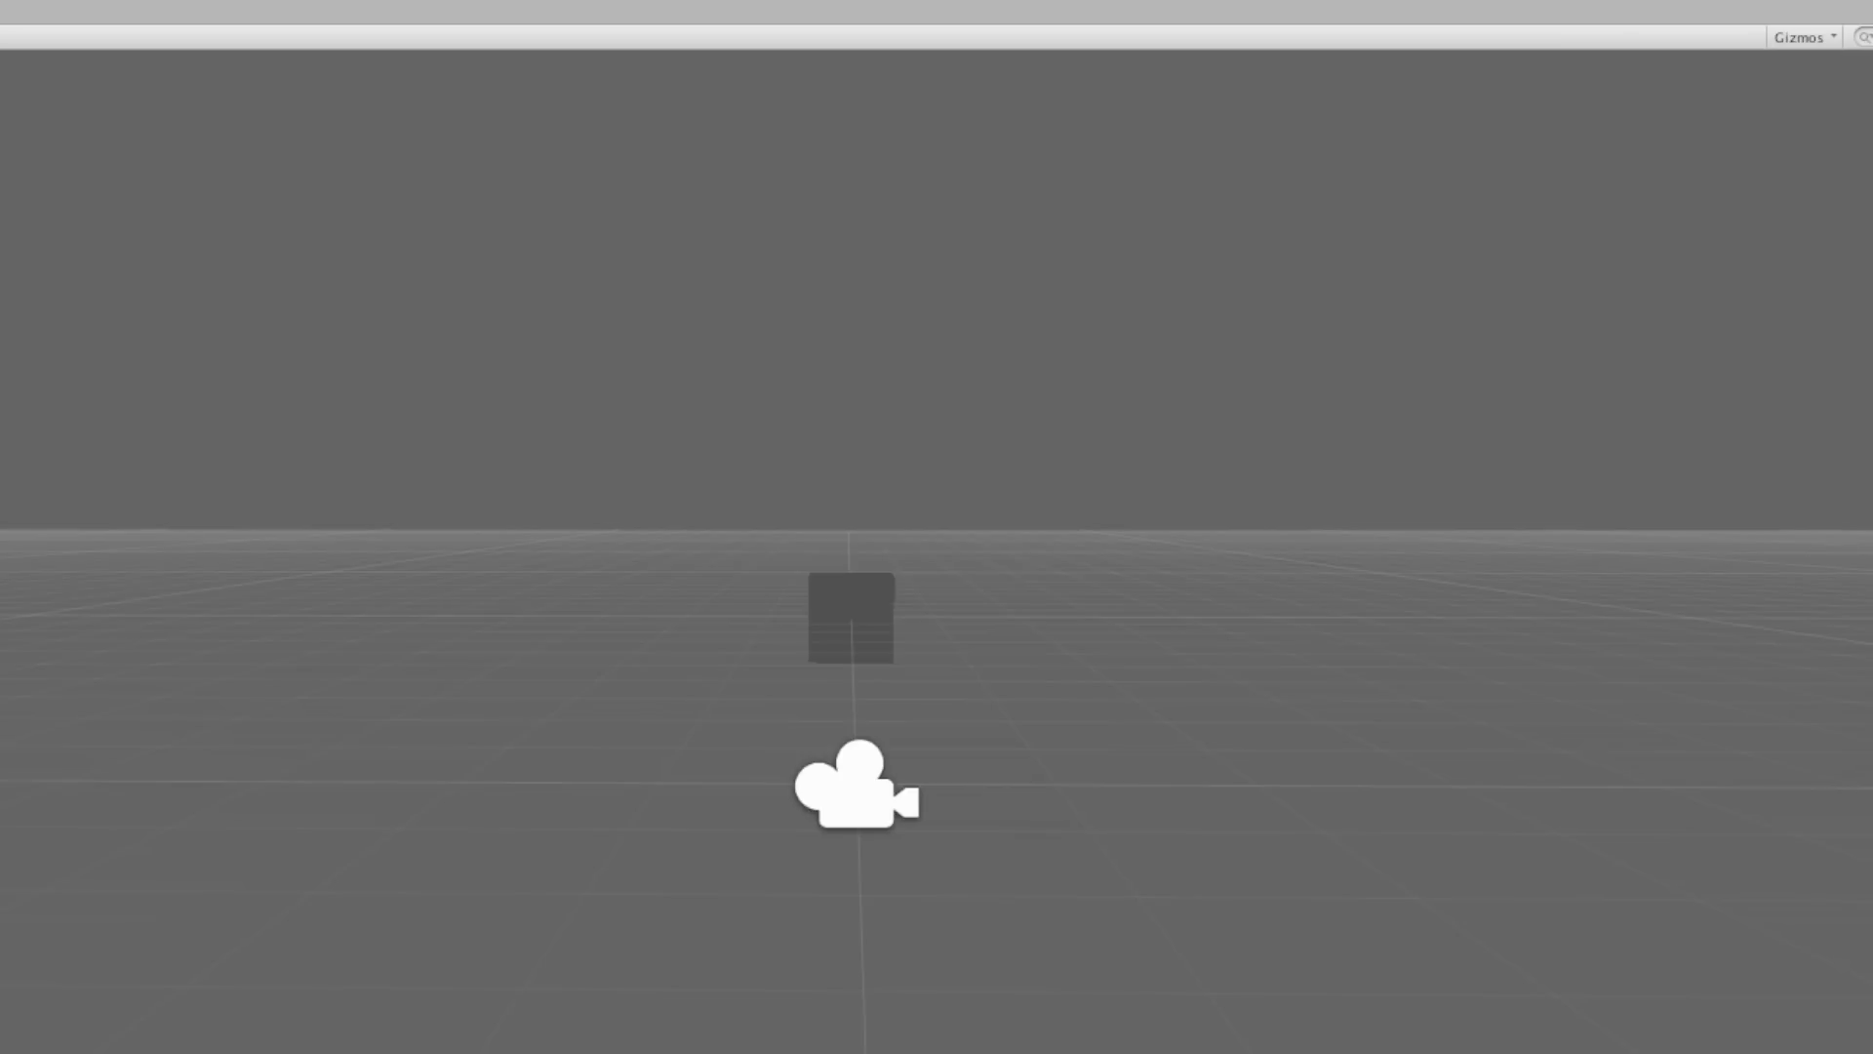
Change the axis argument to "Mouse X" and run the game to test the axis log
text(Mouse)
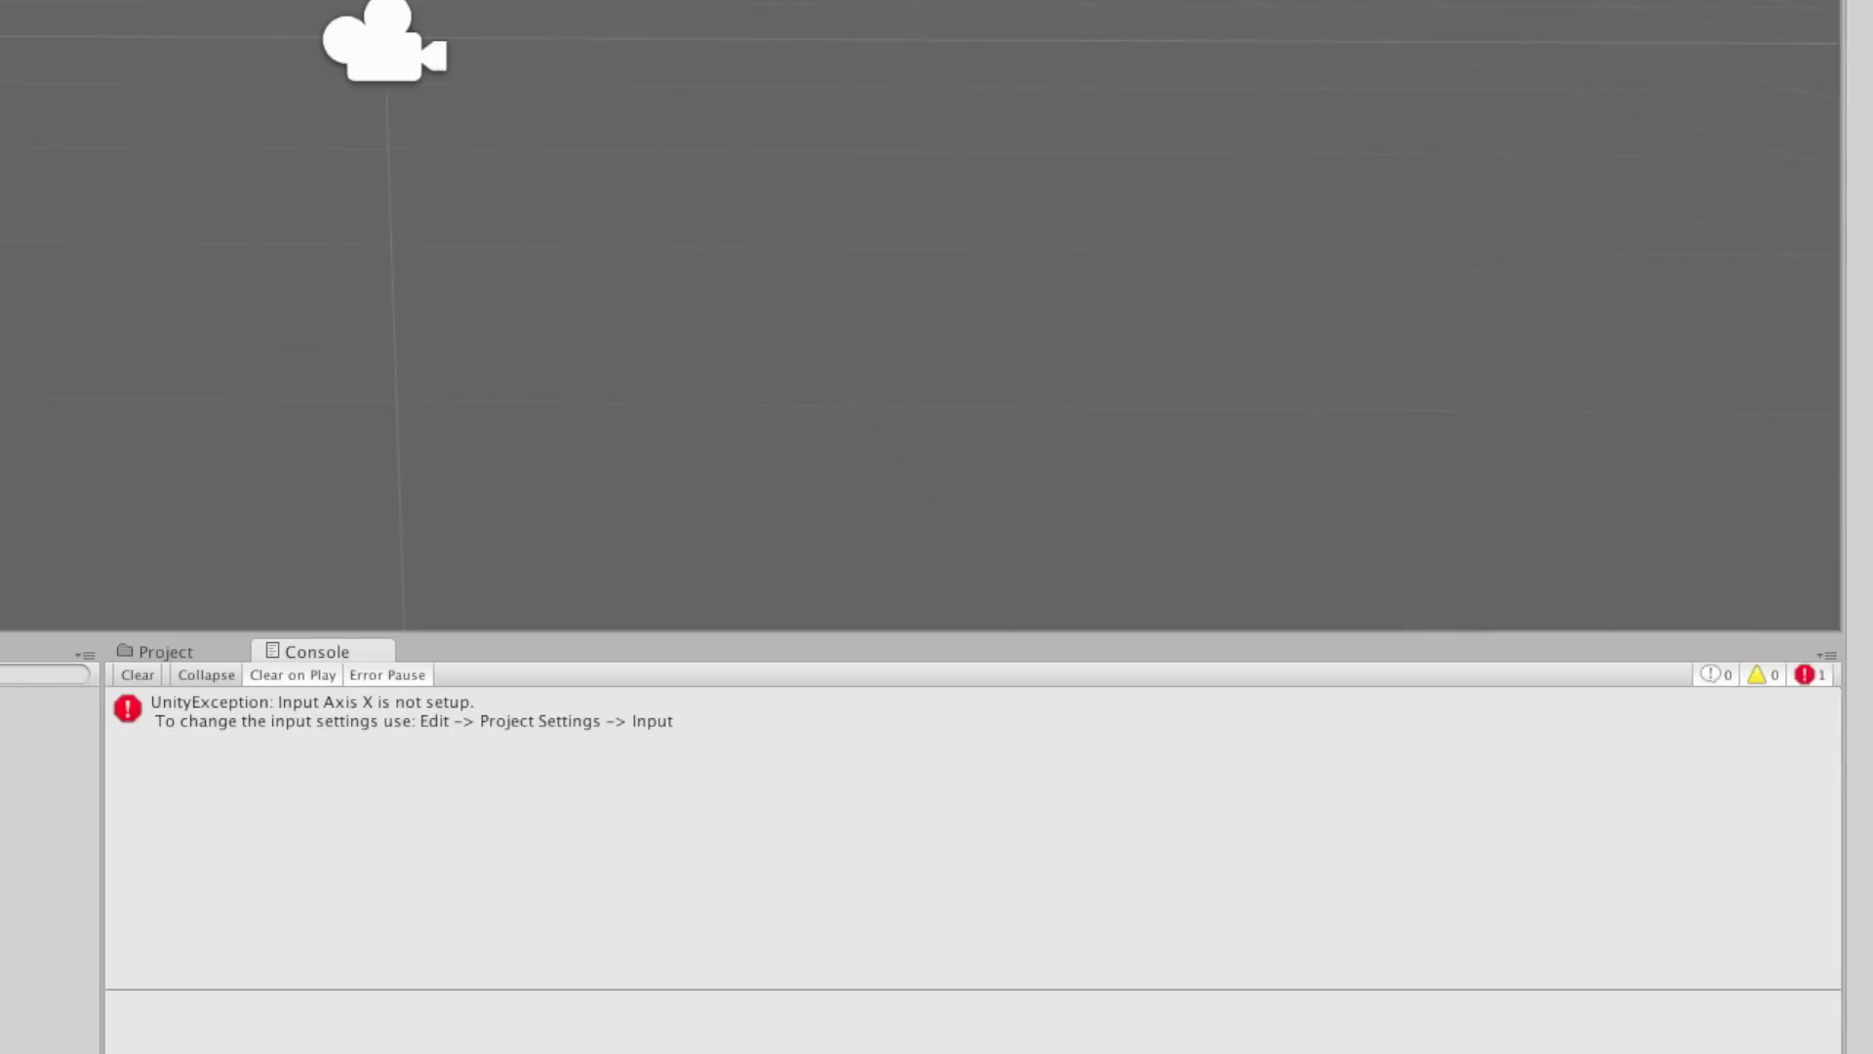
key(ctrl+p)
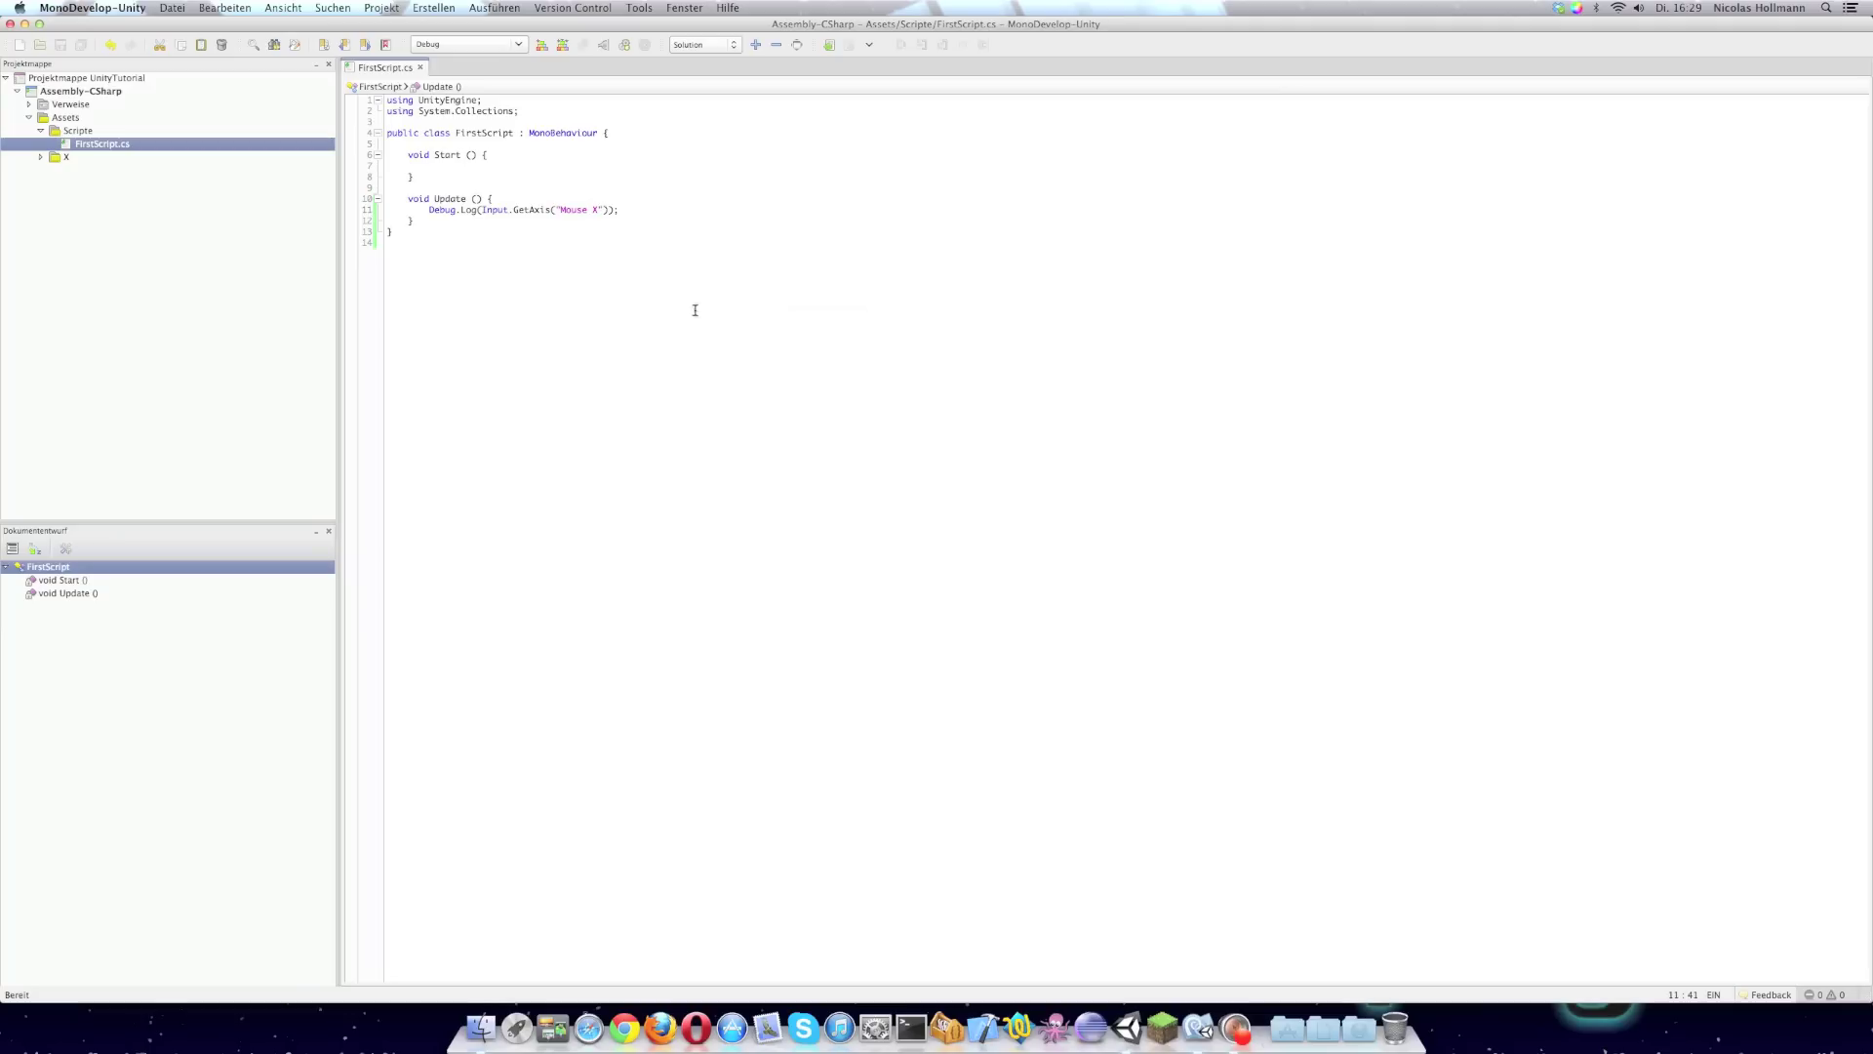
Watch the Console log Mouse X values of 0 during the Unity test run
click(594, 209)
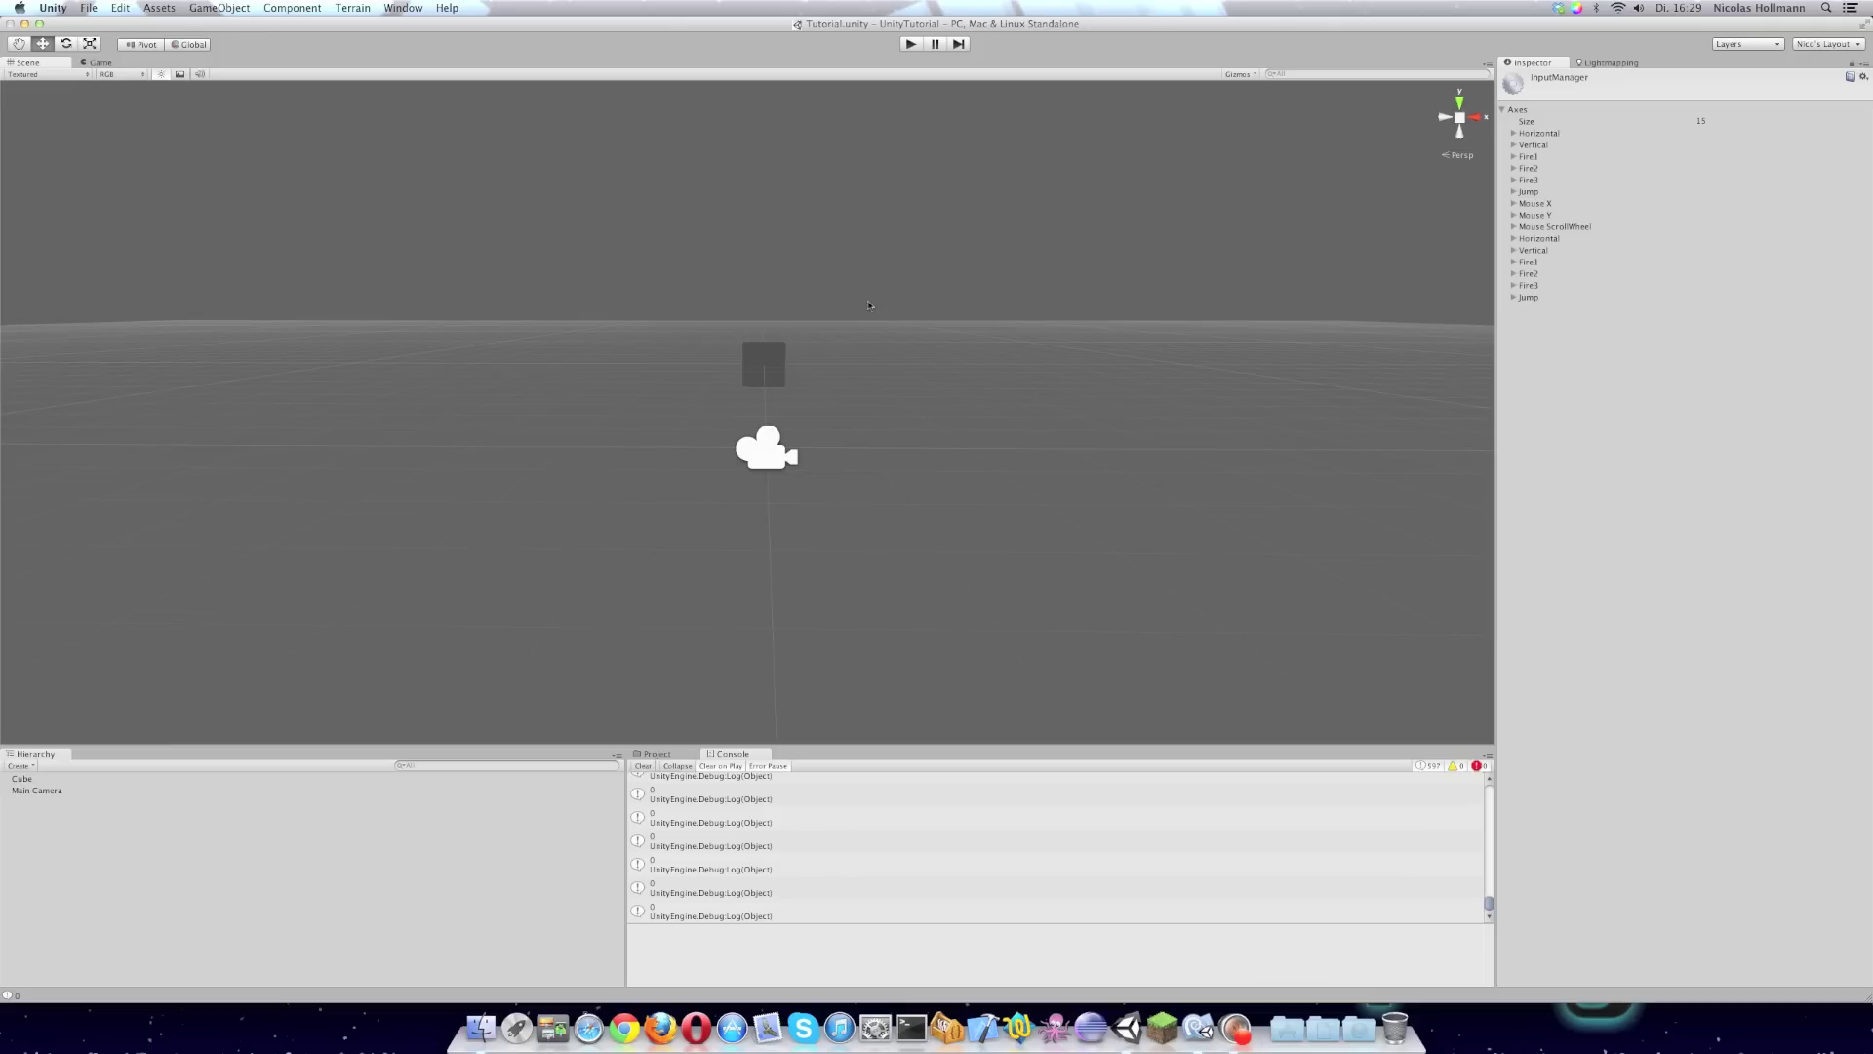
Make a trivial edit to FirstScript.cs in MonoDevelop and save it again
key(super+Tab)
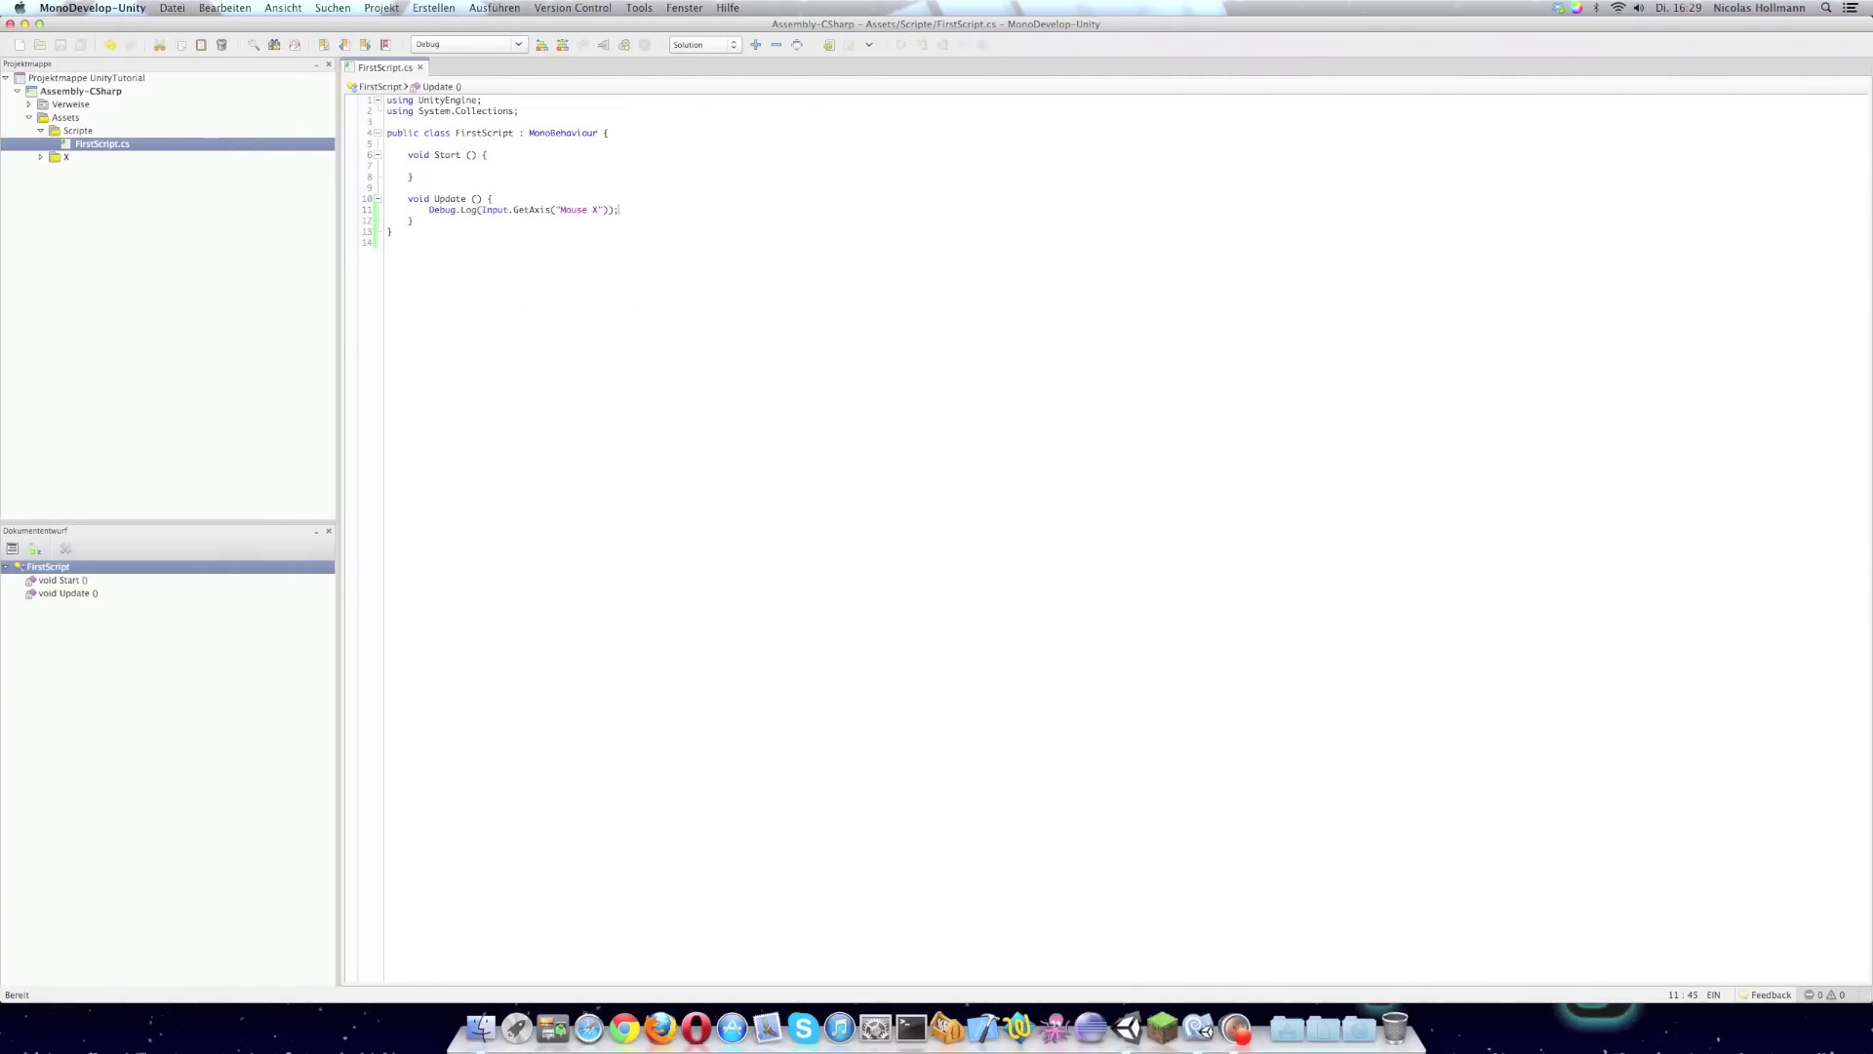
key(BackSpace)
key(super+s)
key(super+Tab)
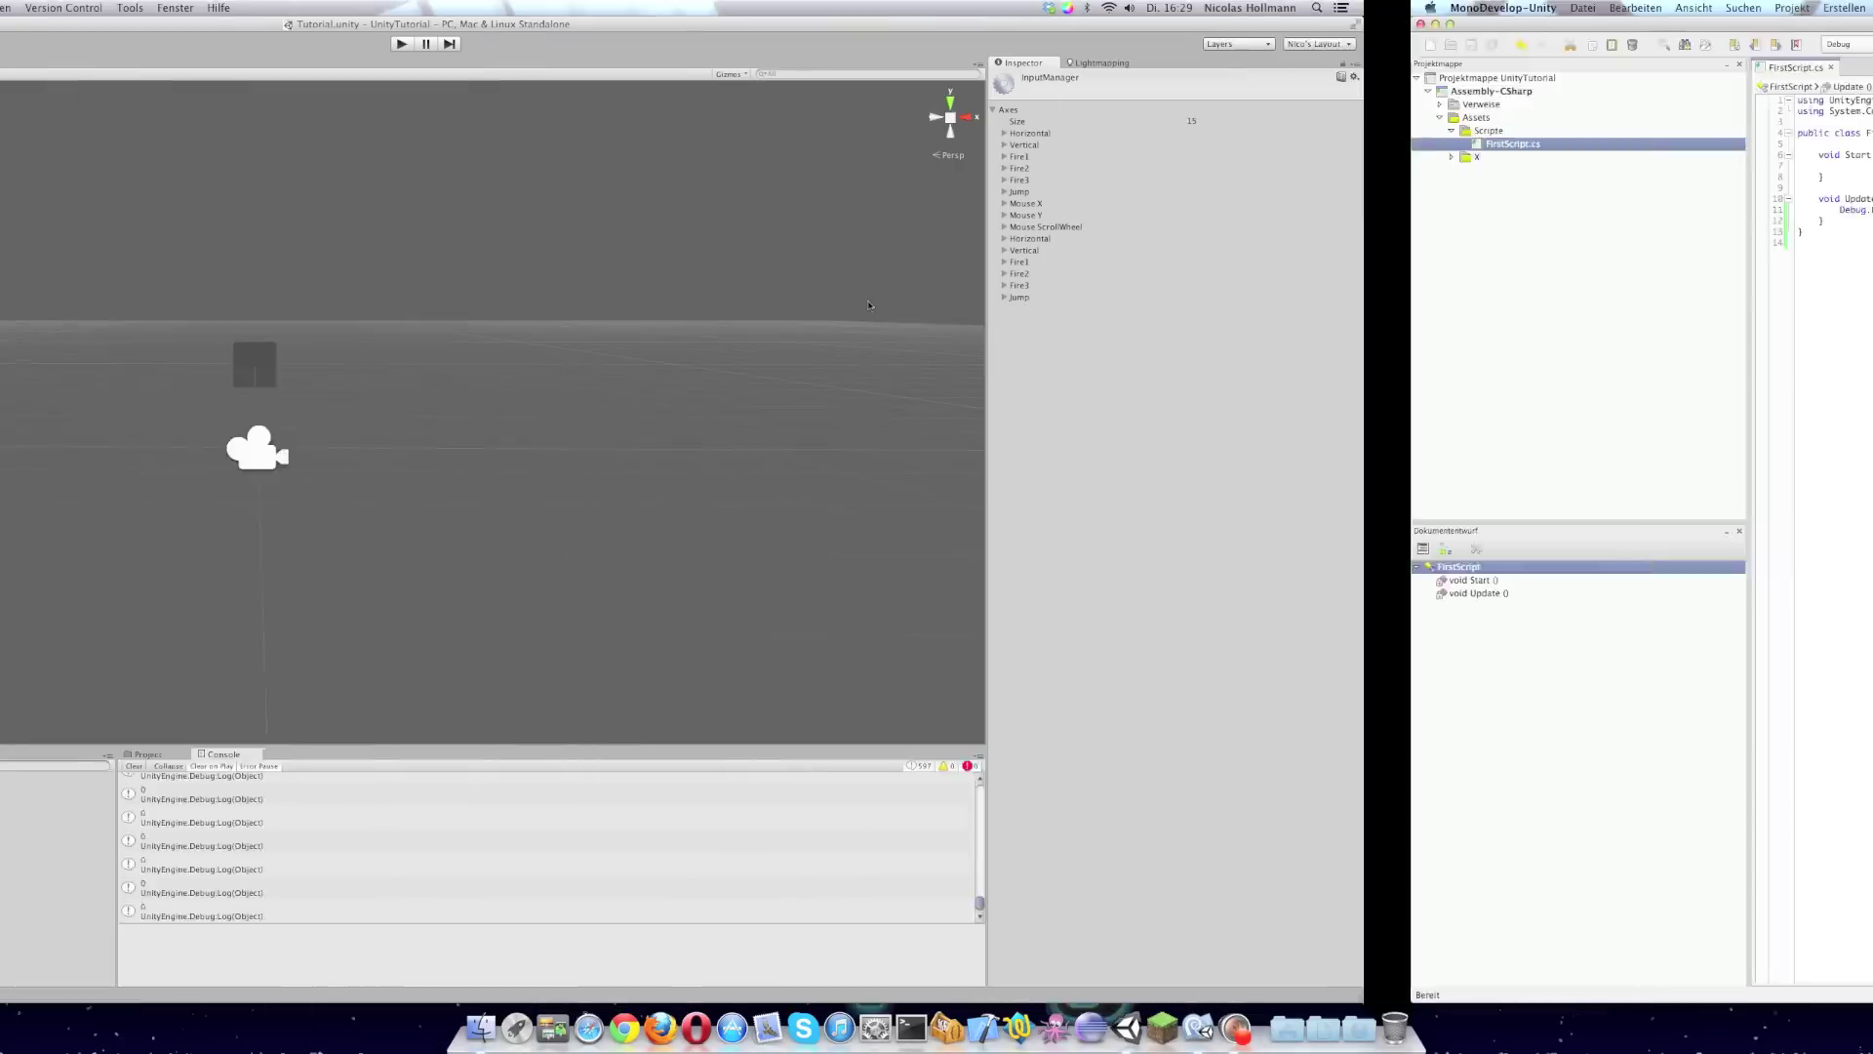
Inspect Main Camera, then Cube in the Hierarchy to confirm the Cube carries First Script
click(26, 791)
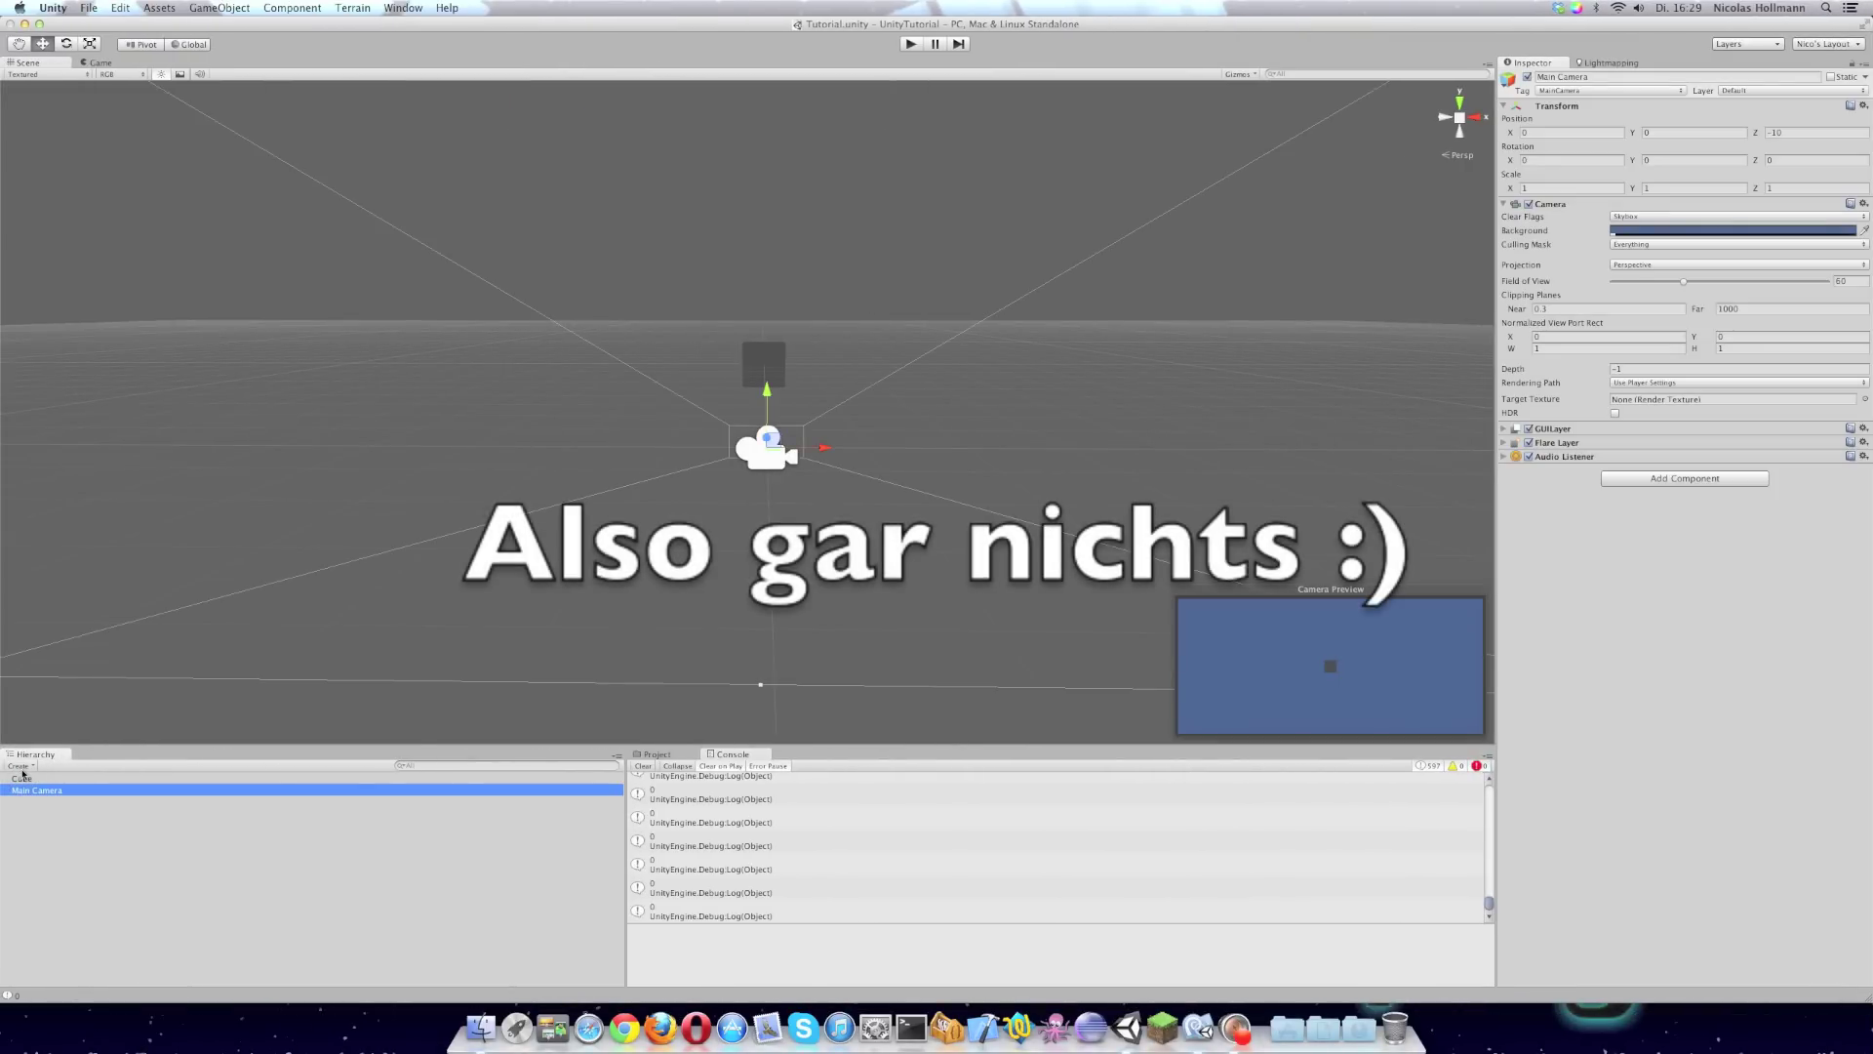
click(20, 767)
click(176, 843)
click(83, 779)
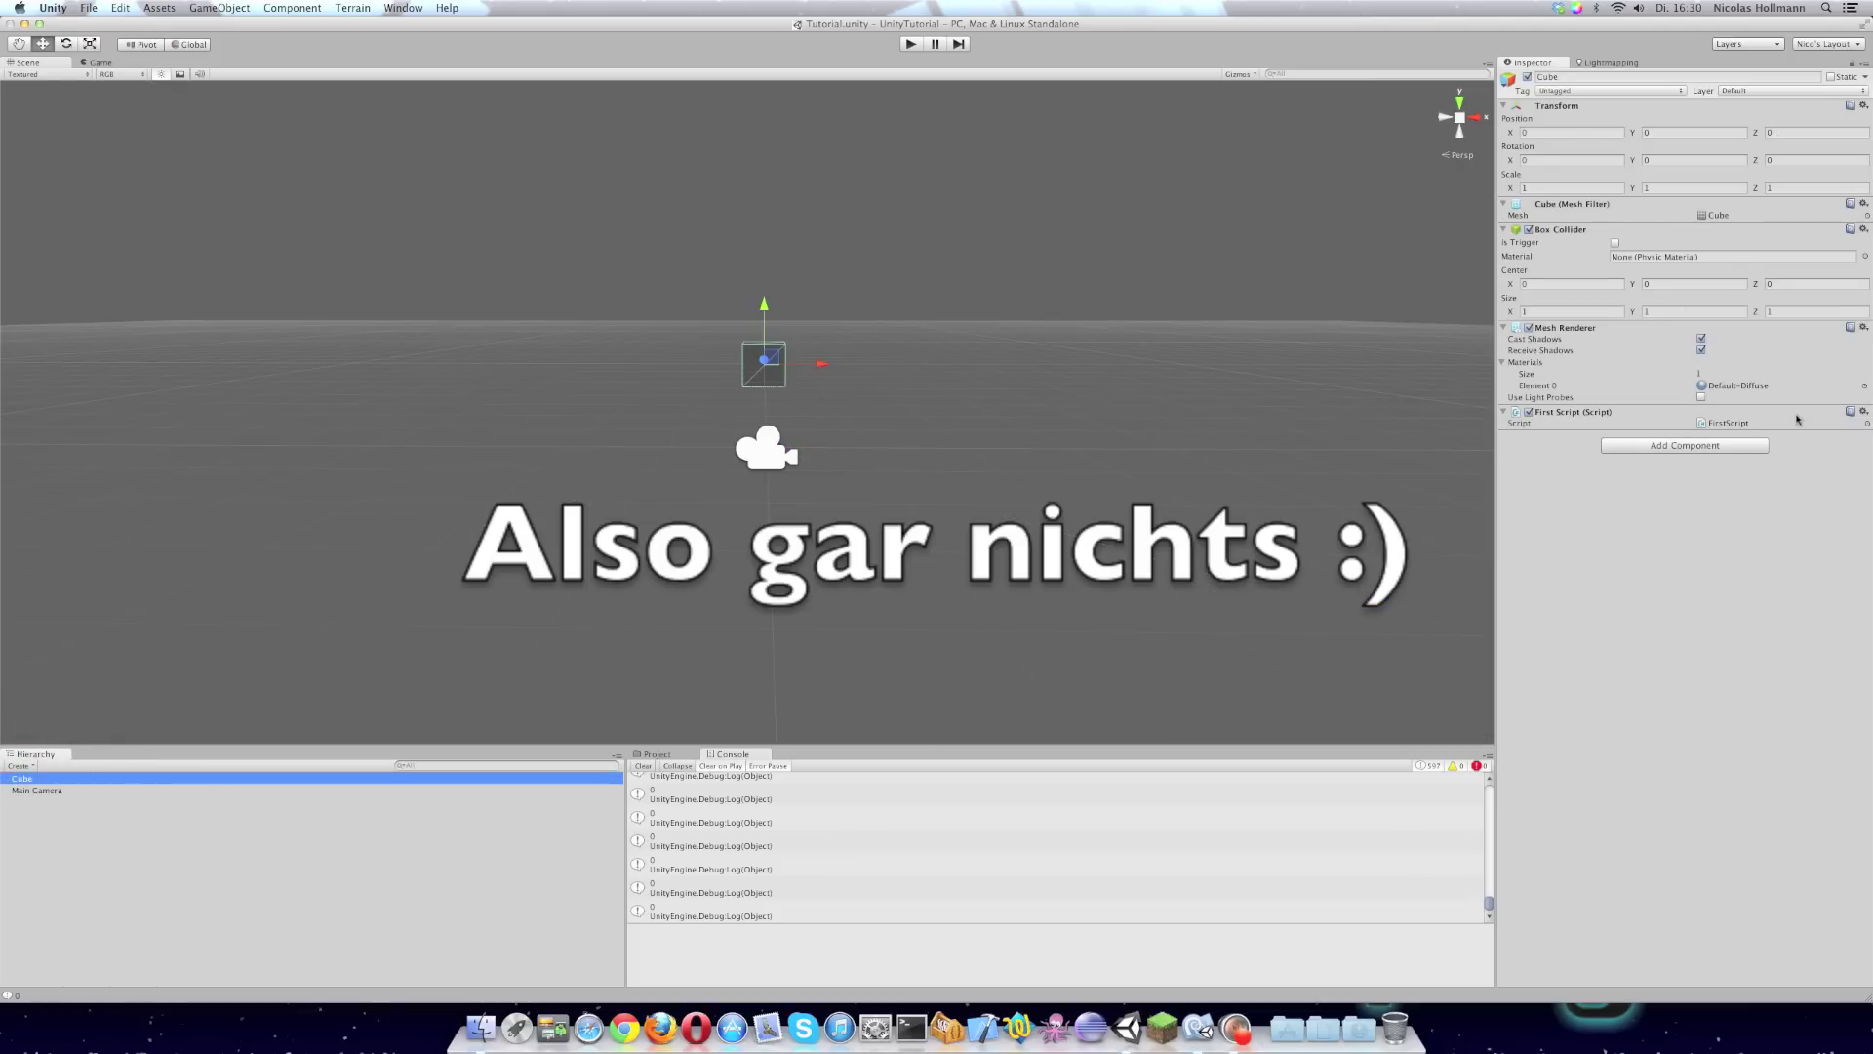
click(1655, 795)
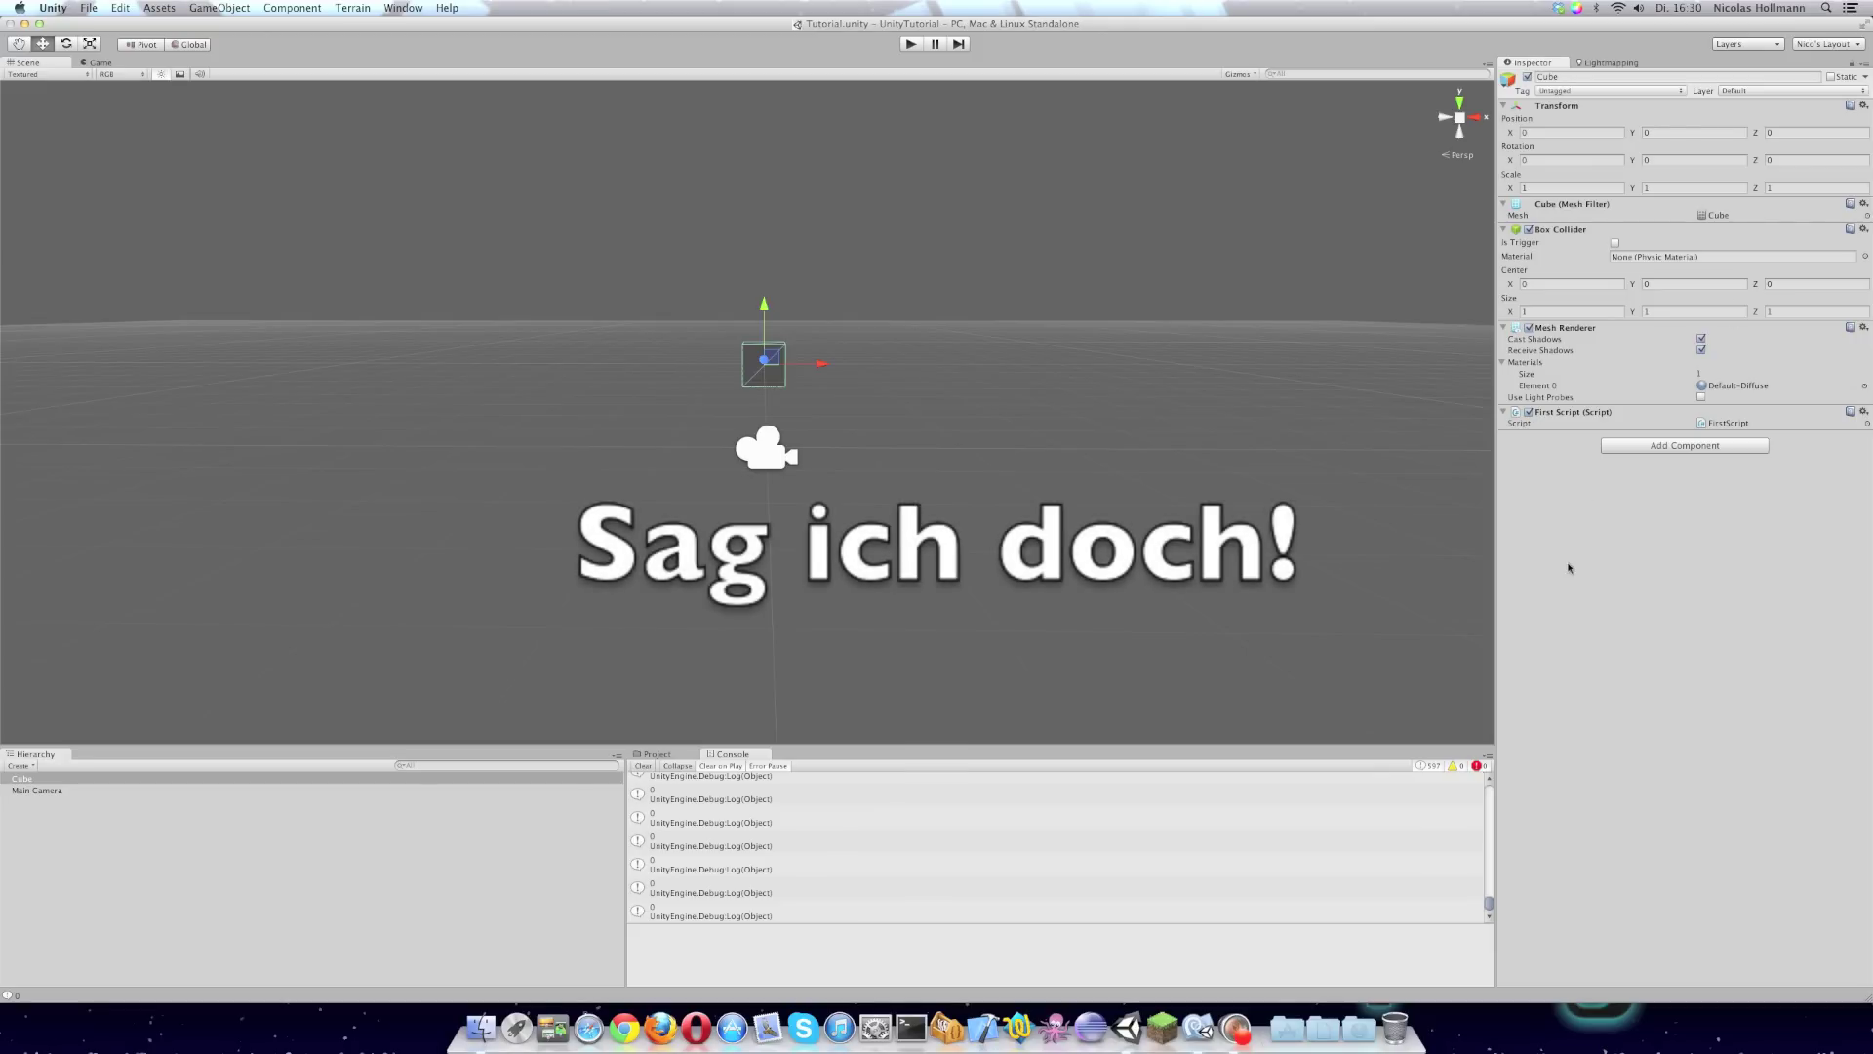
key(super+Tab)
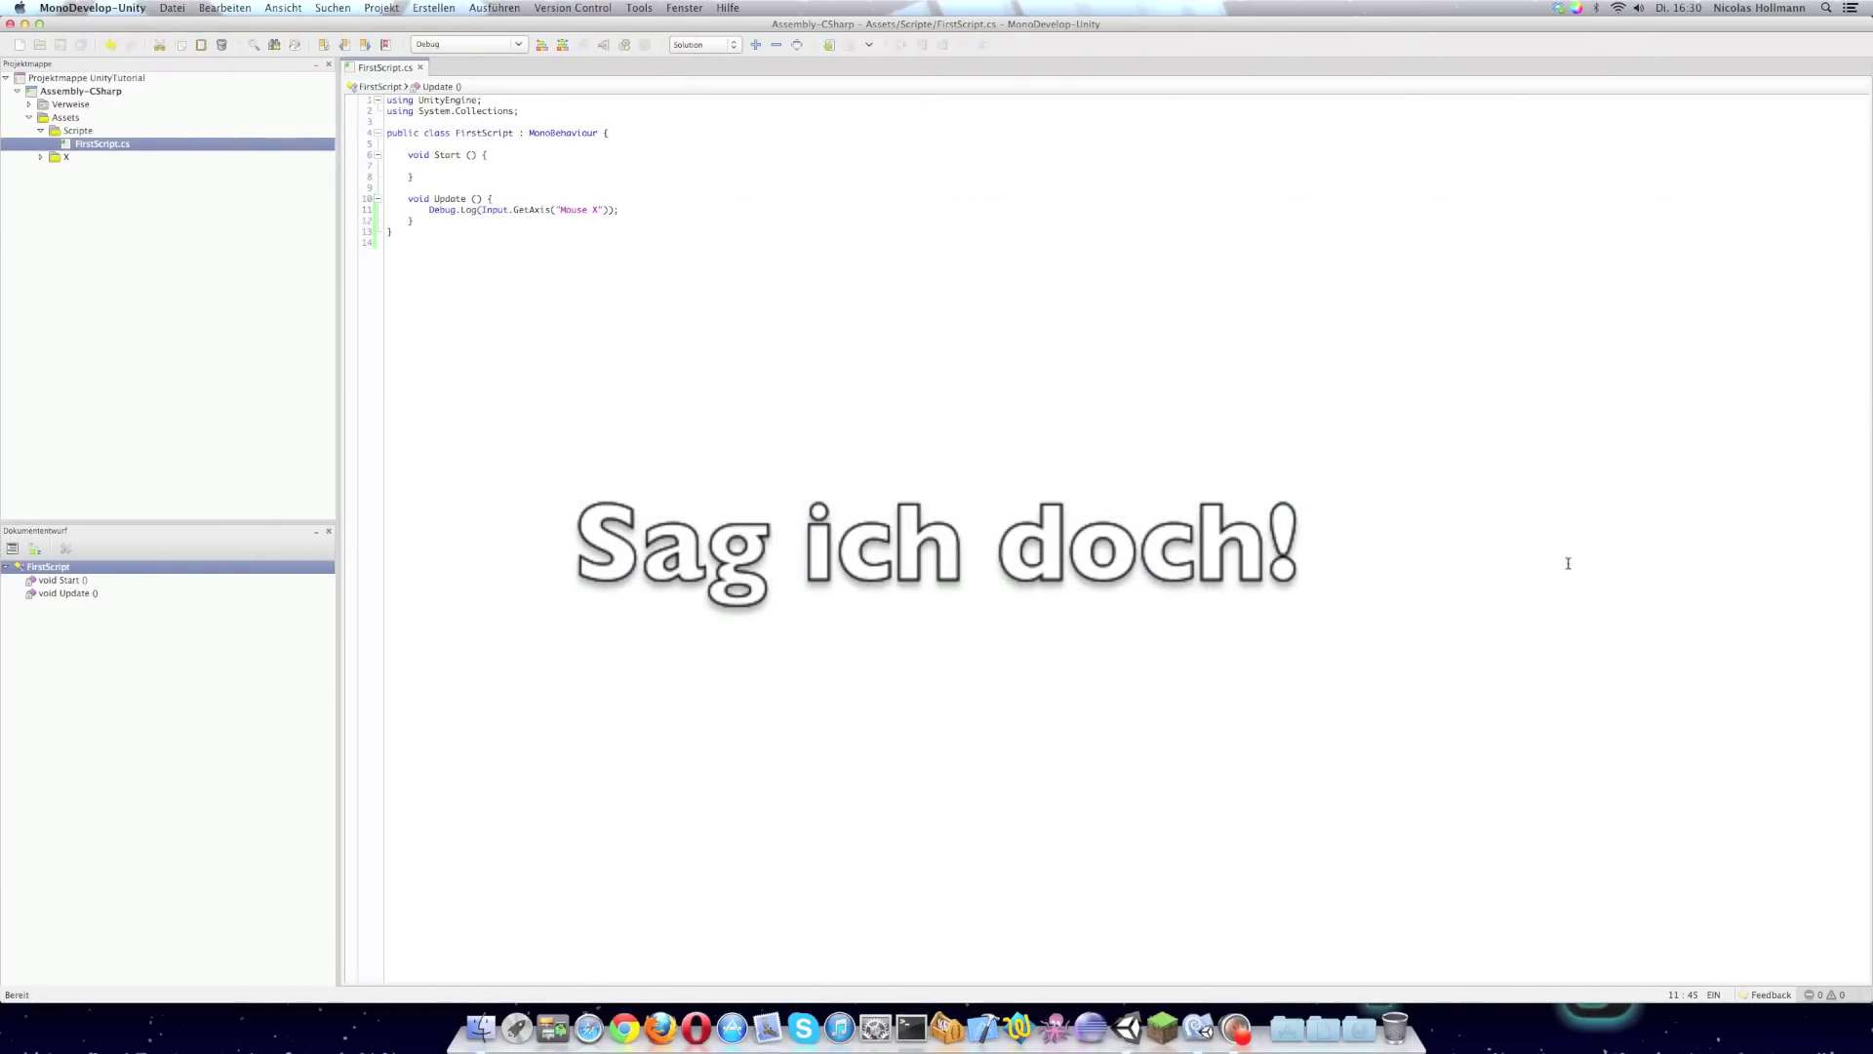
key(super+Tab)
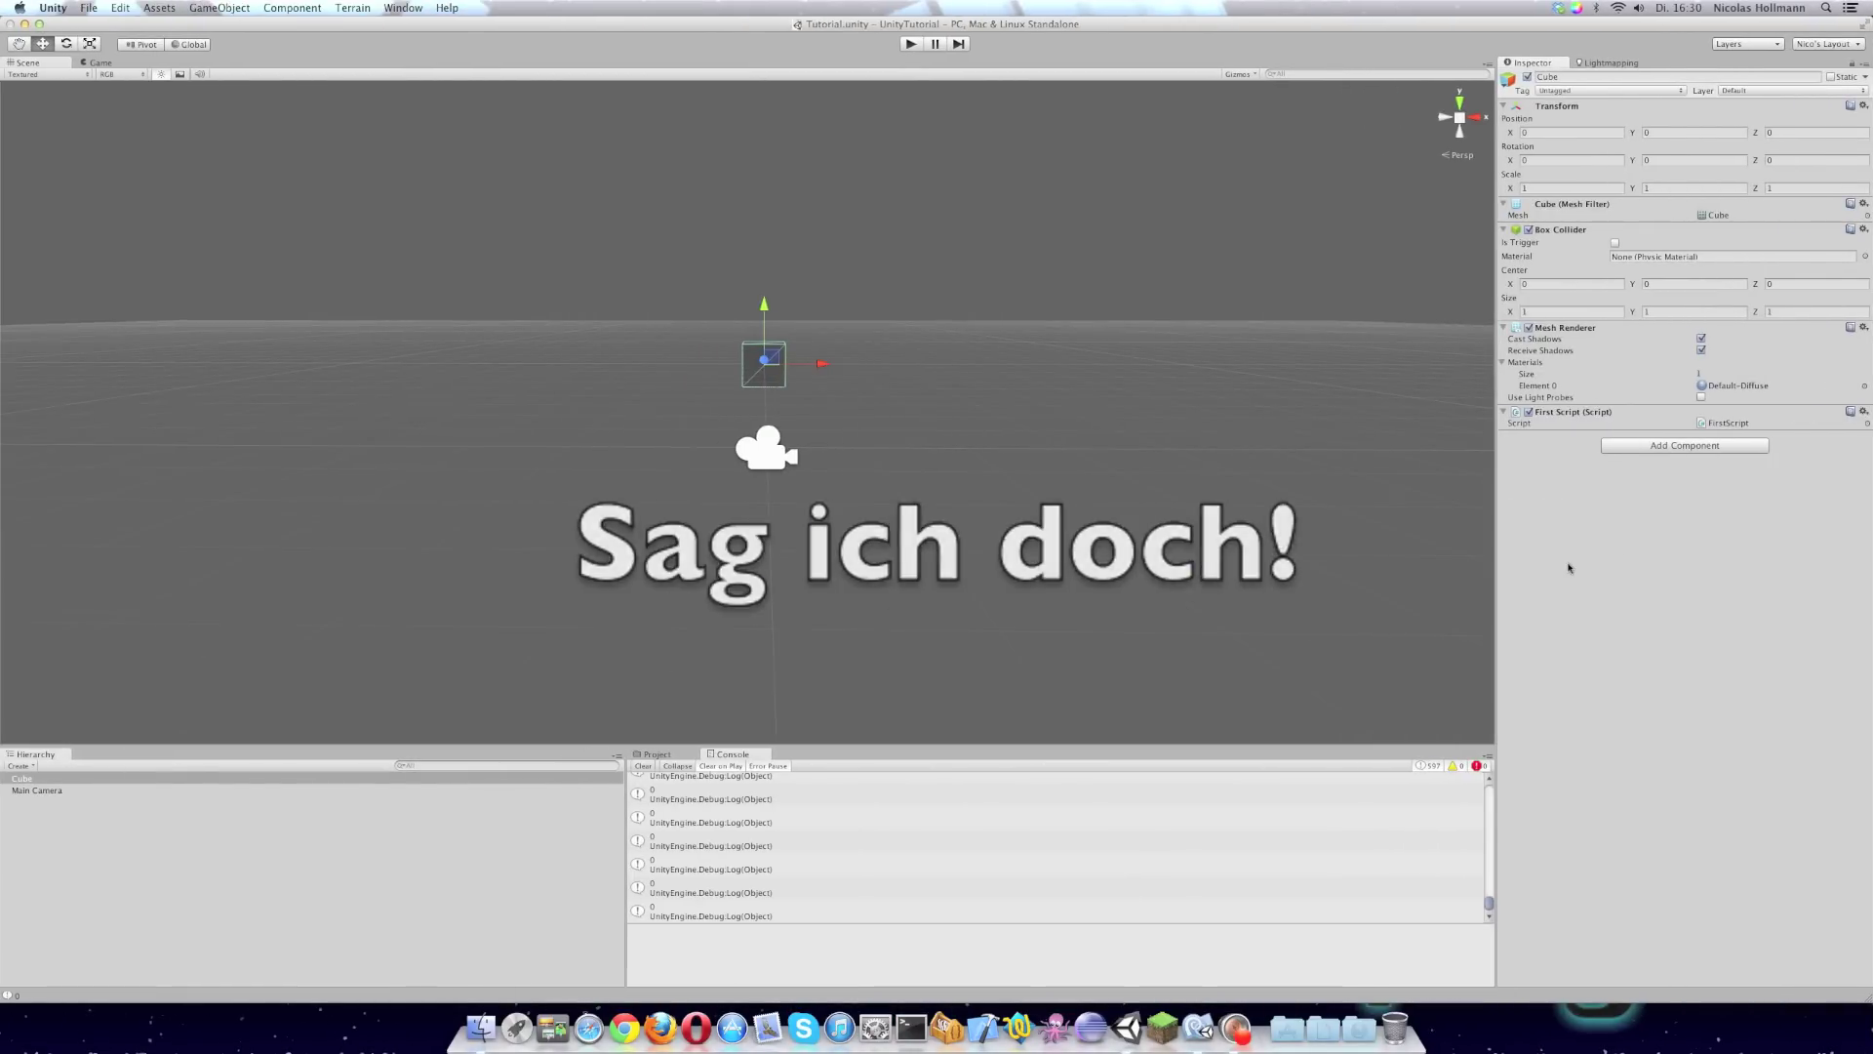